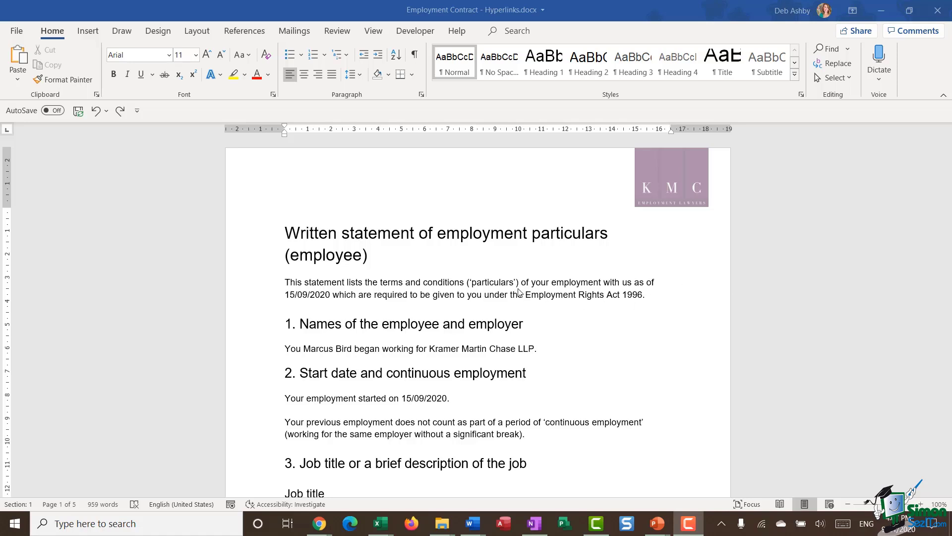
Step: Place the cursor in the contract's opening paragraph, check its context menu, and show the Insert ribbon
left_click(571, 286)
scroll(608, 285, "down", 1)
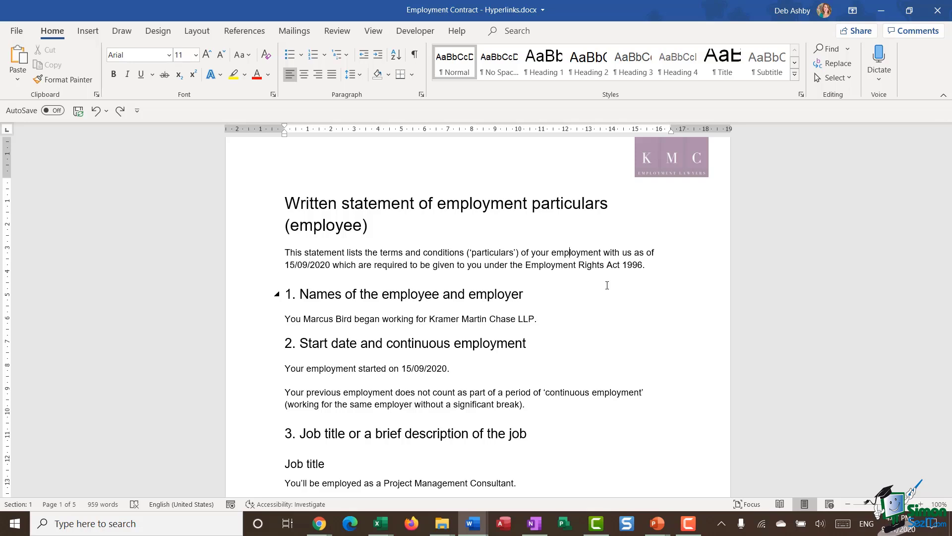
right_click(648, 265)
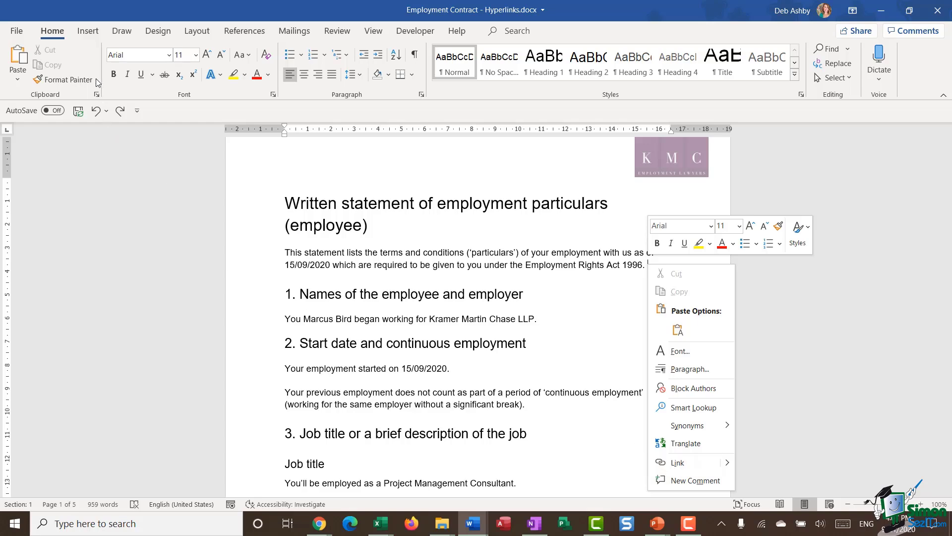
left_click(88, 31)
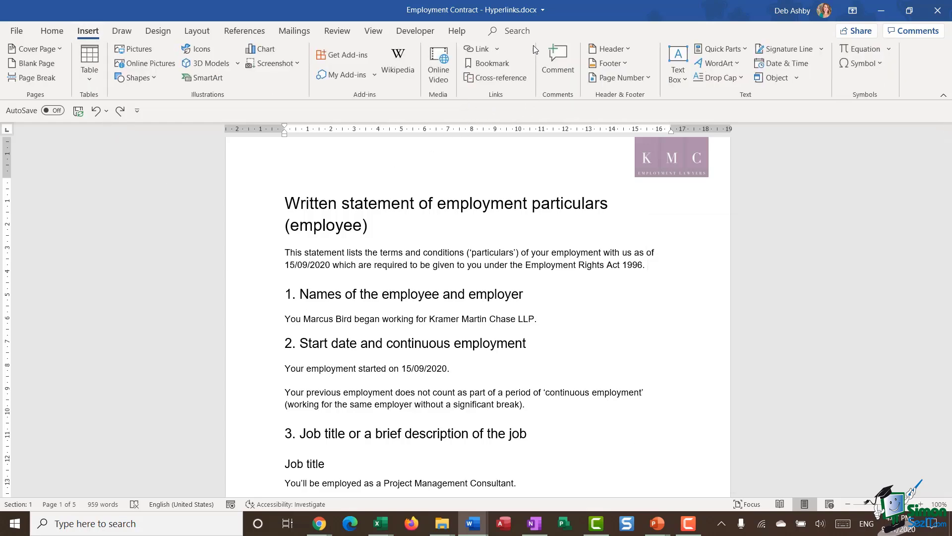
left_click(497, 48)
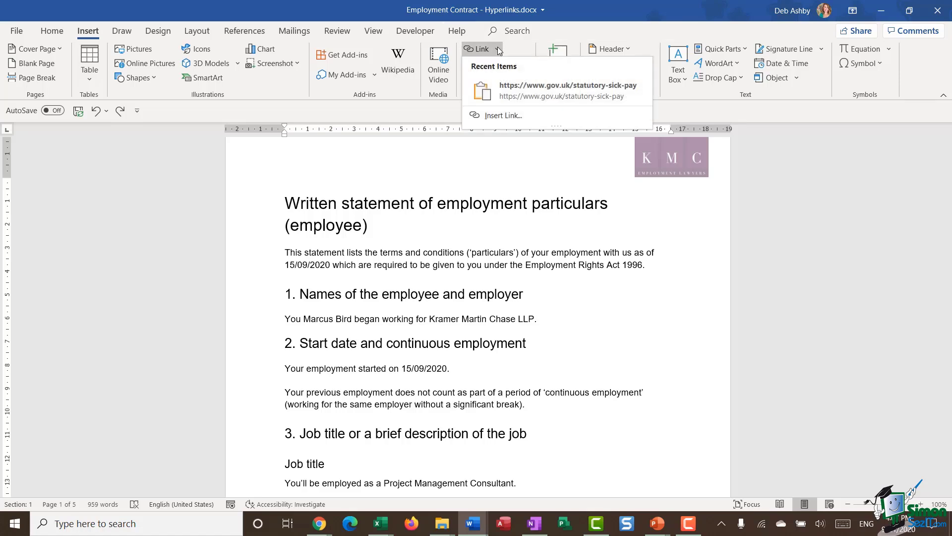
left_click(502, 115)
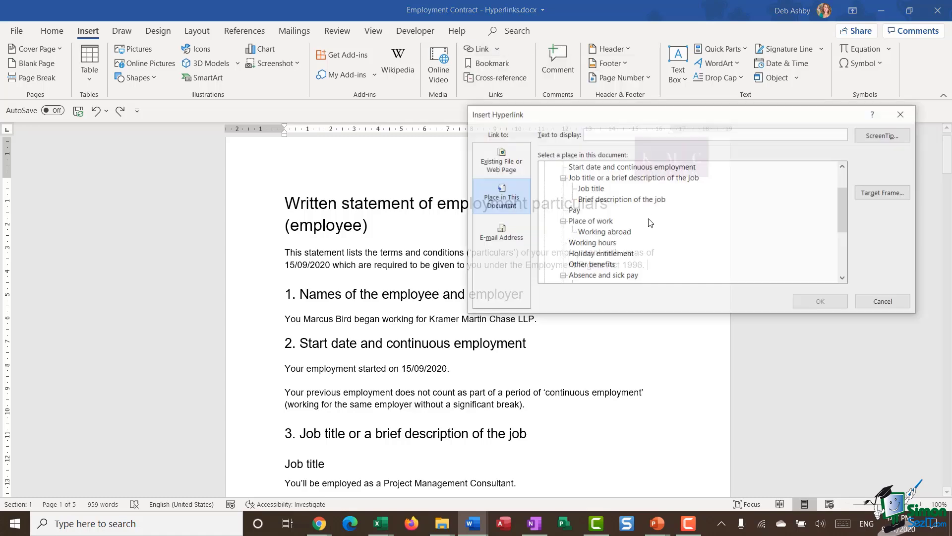
left_click_drag(650, 114, 568, 118)
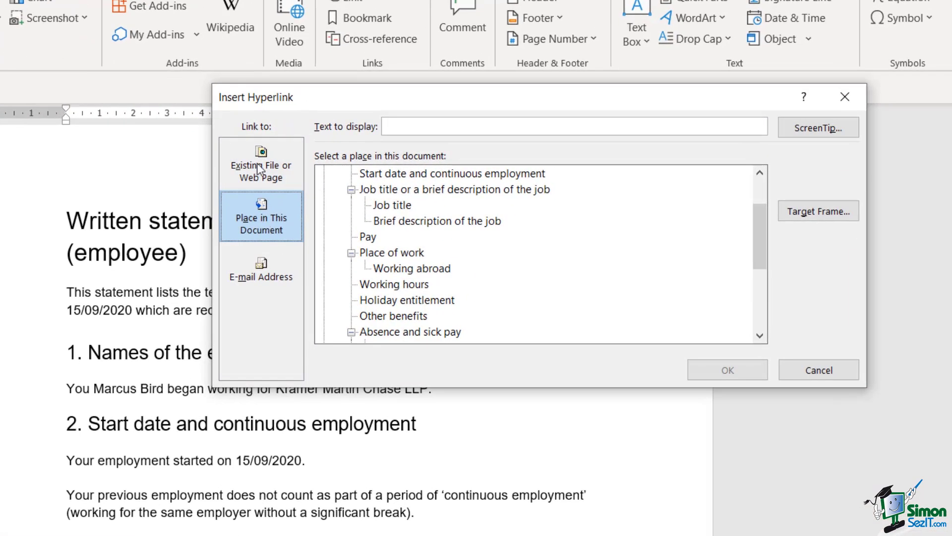
left_click(420, 207)
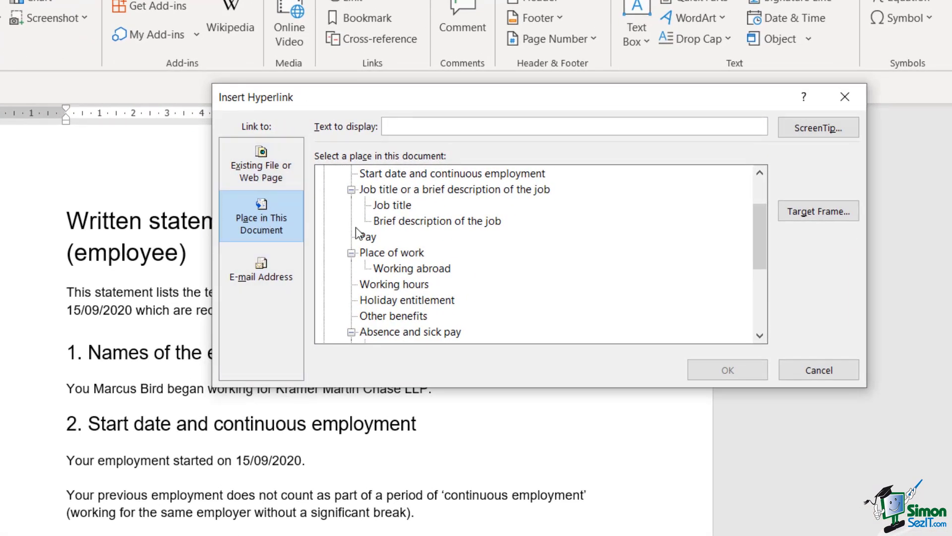
left_click(260, 163)
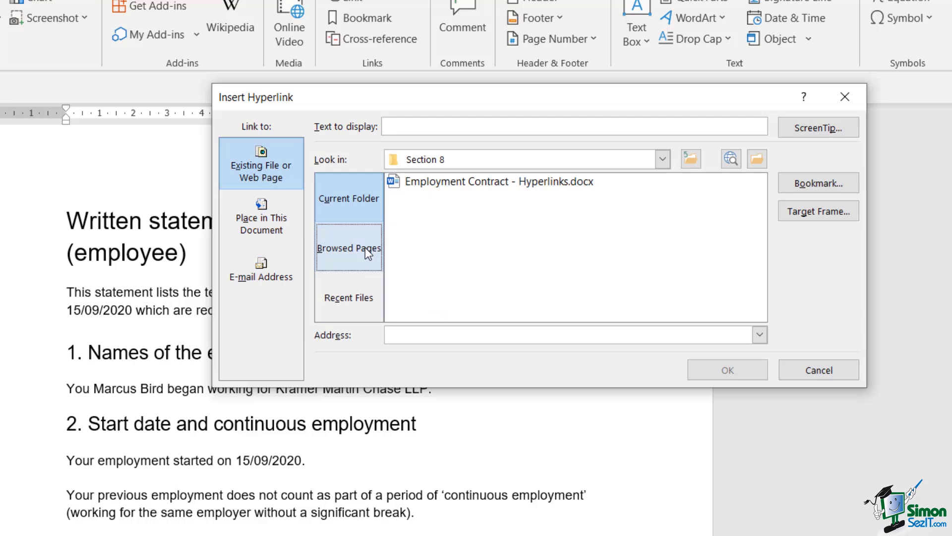
left_click(254, 223)
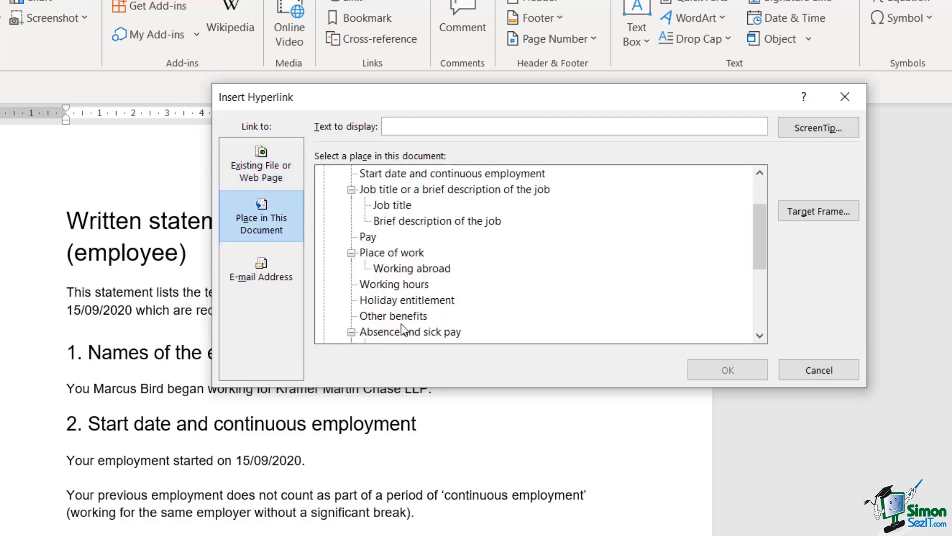
left_click(260, 275)
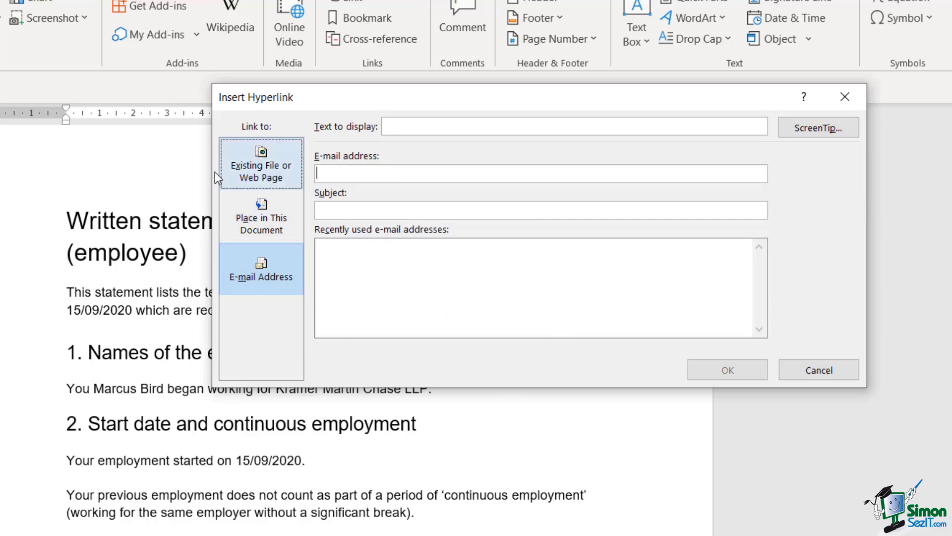
left_click(249, 163)
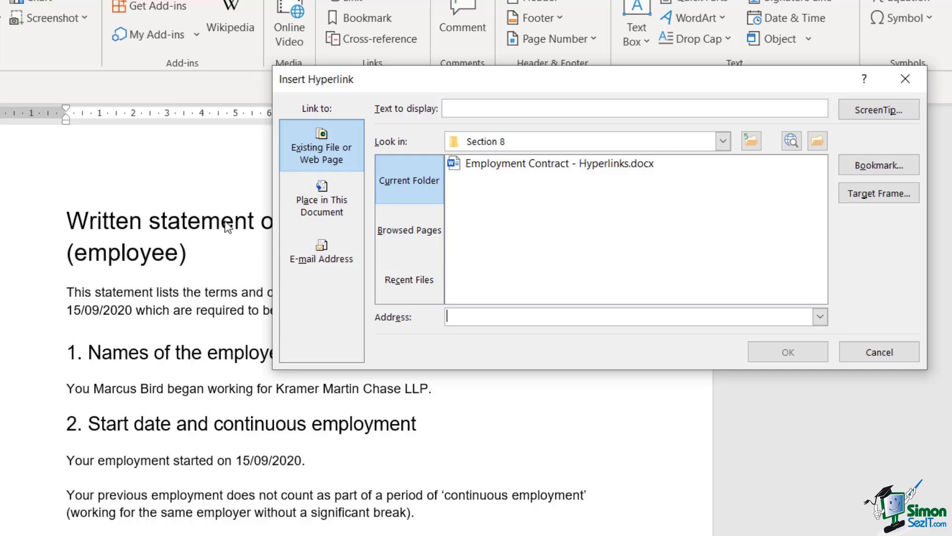
left_click(307, 148)
left_click(456, 109)
left_click(899, 349)
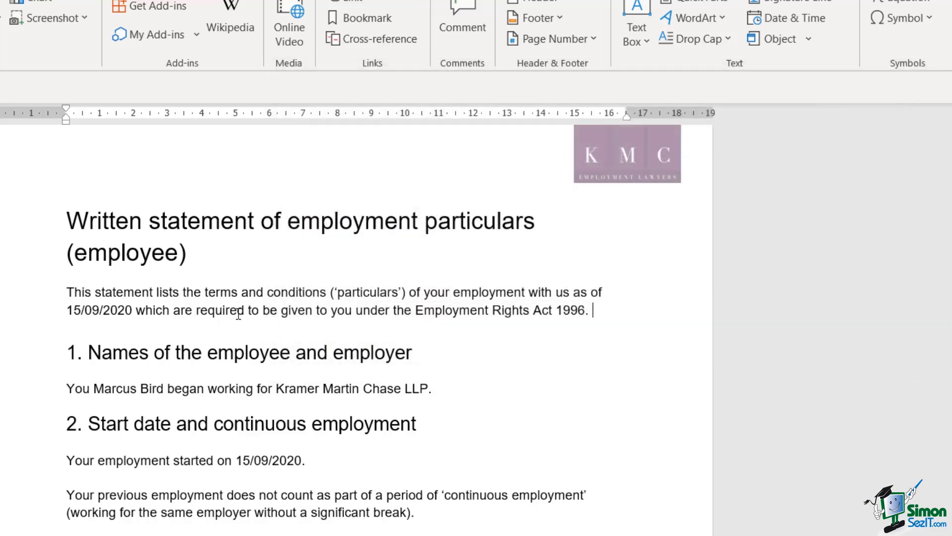
Step: Select 'Employment Rights Act 1996' and start a web-page hyperlink for it, browsing the web for the address
left_click_drag(417, 316, 587, 316)
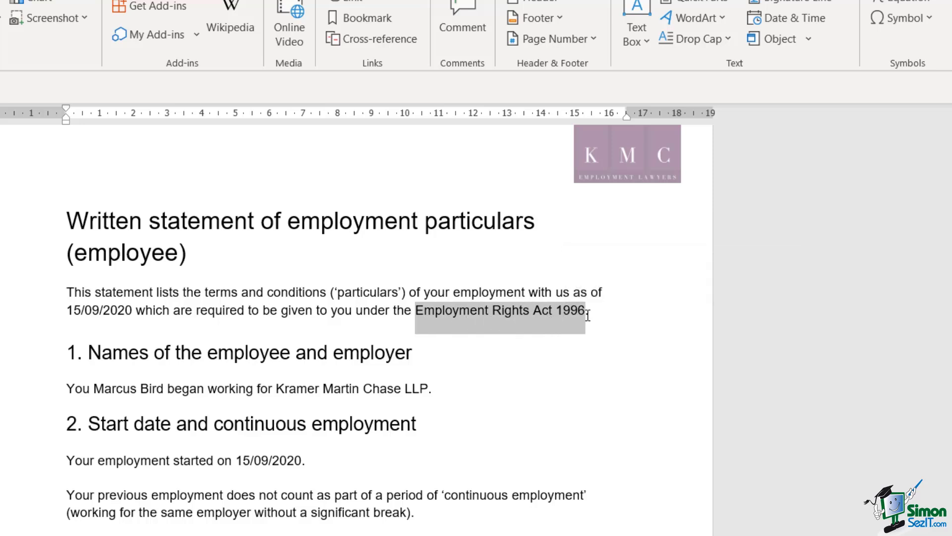
right_click(480, 317)
left_click(500, 278)
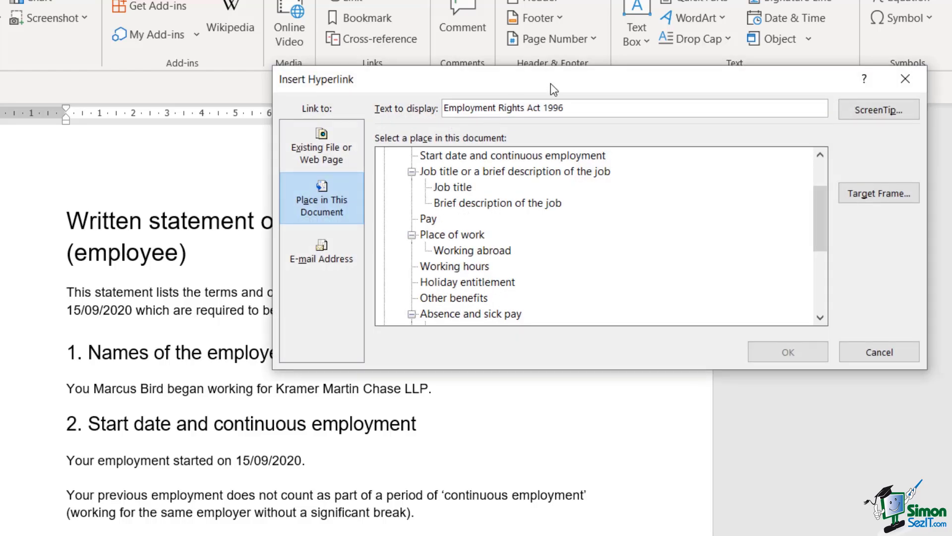
left_click_drag(550, 83, 526, 85)
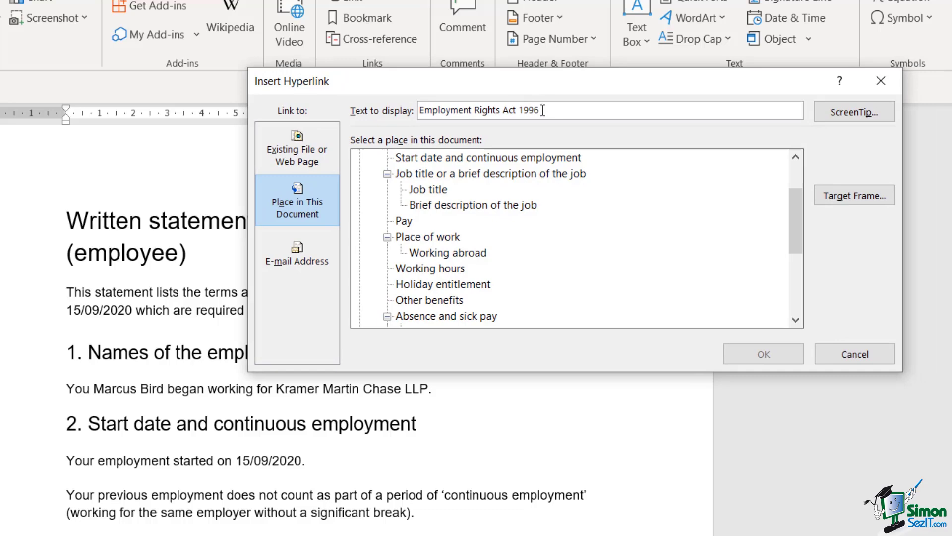
key("alt+x")
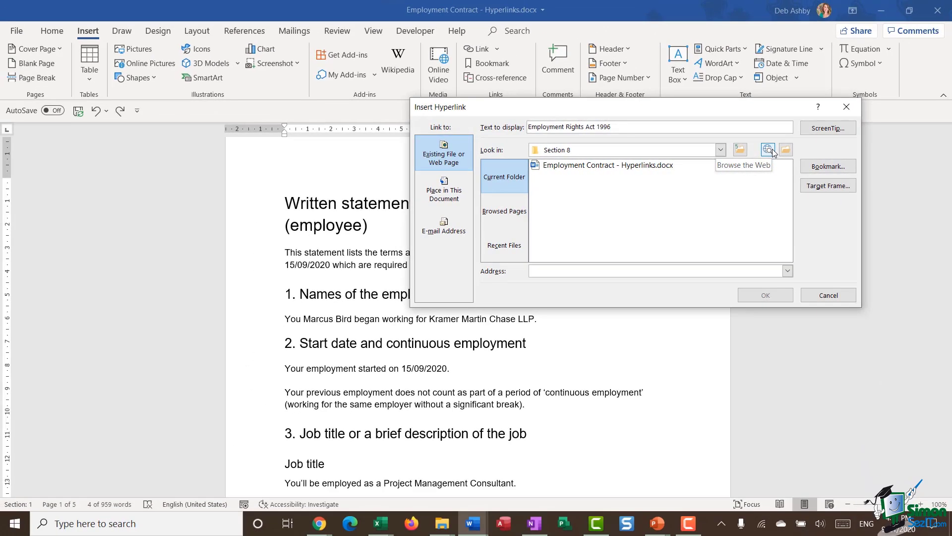
left_click(768, 149)
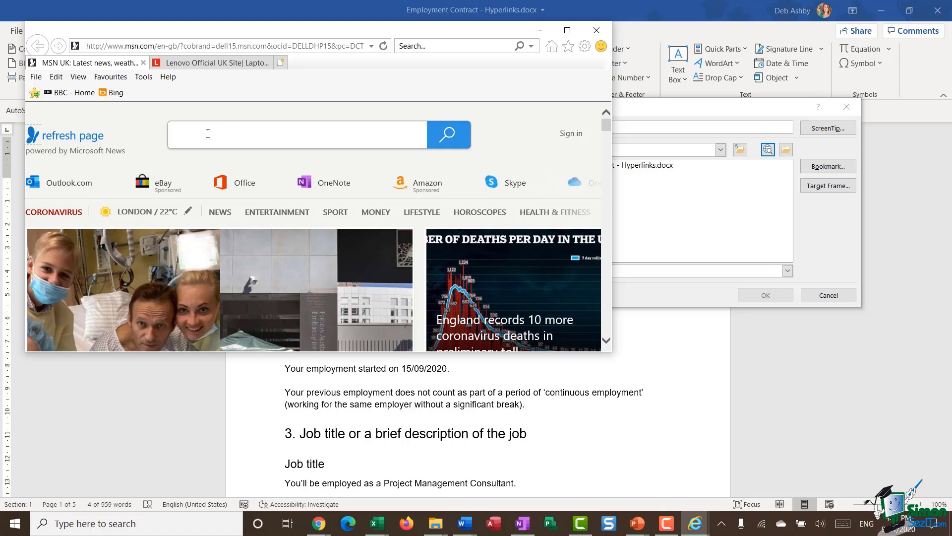
Step: Search for employment rights act 1996, open its legislation.gov.uk page, then close all browser tabs
type("em")
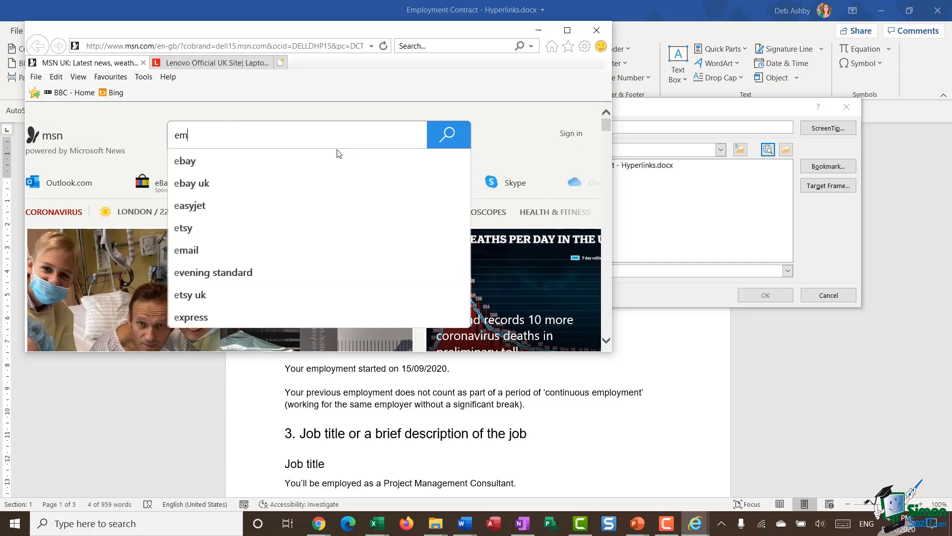
type("ployment right")
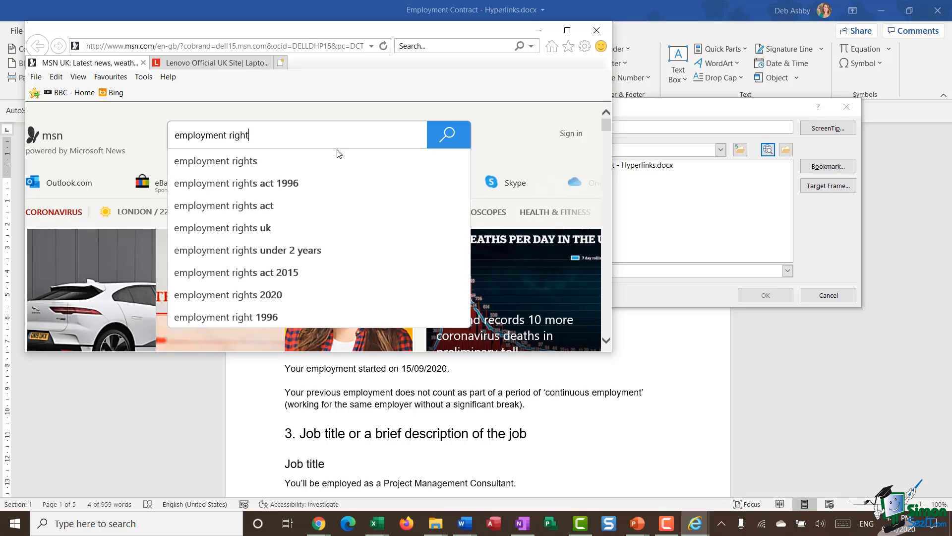
left_click(286, 189)
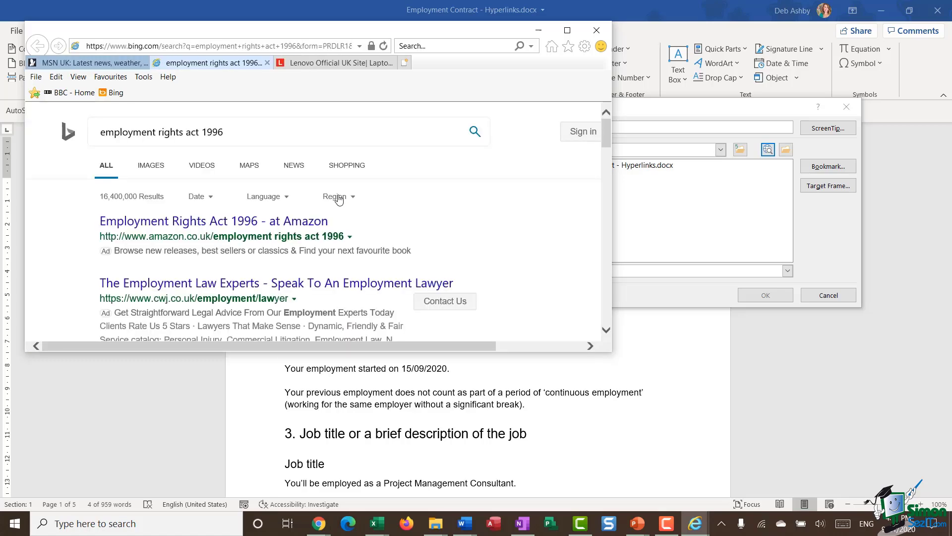
scroll(340, 201, "down", 5)
left_click(204, 188)
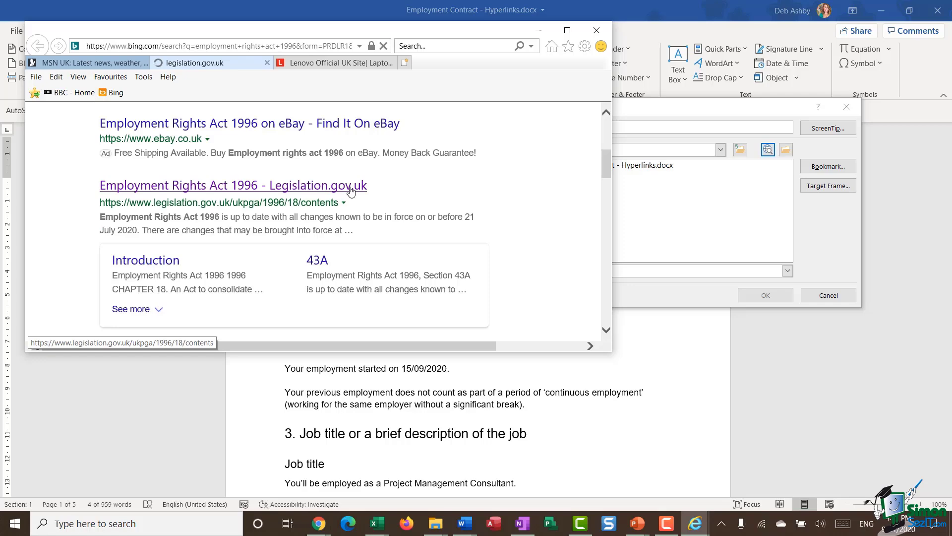
scroll(374, 239, "down", 1)
scroll(373, 238, "up", 2)
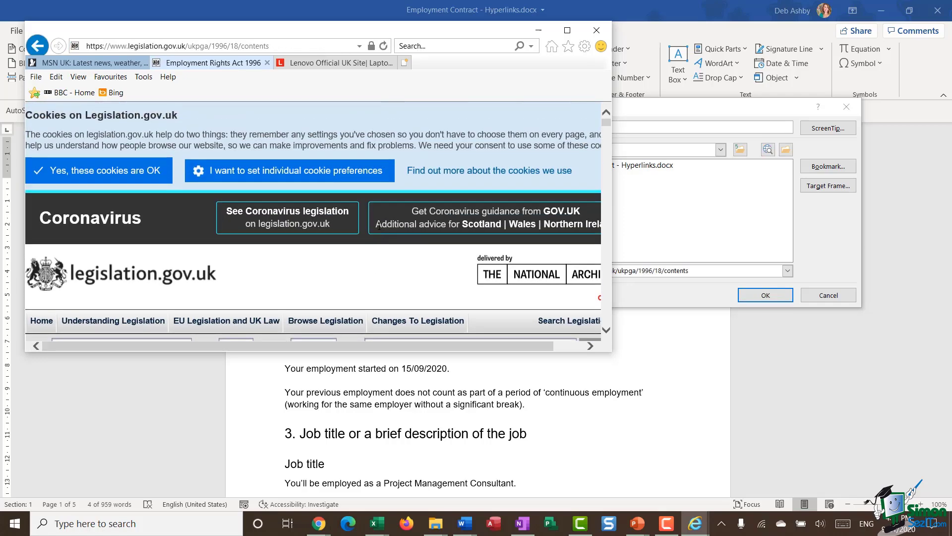
left_click(597, 30)
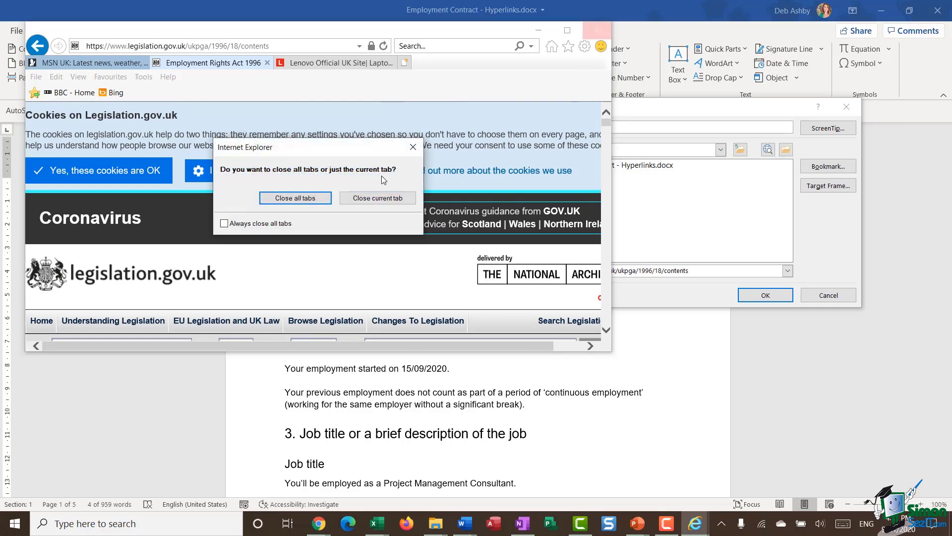
left_click(329, 198)
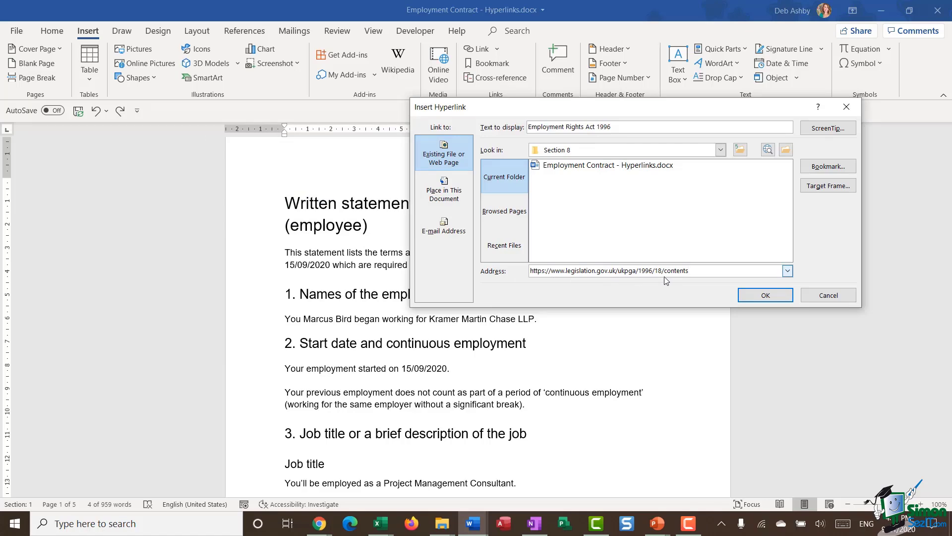
left_click(759, 297)
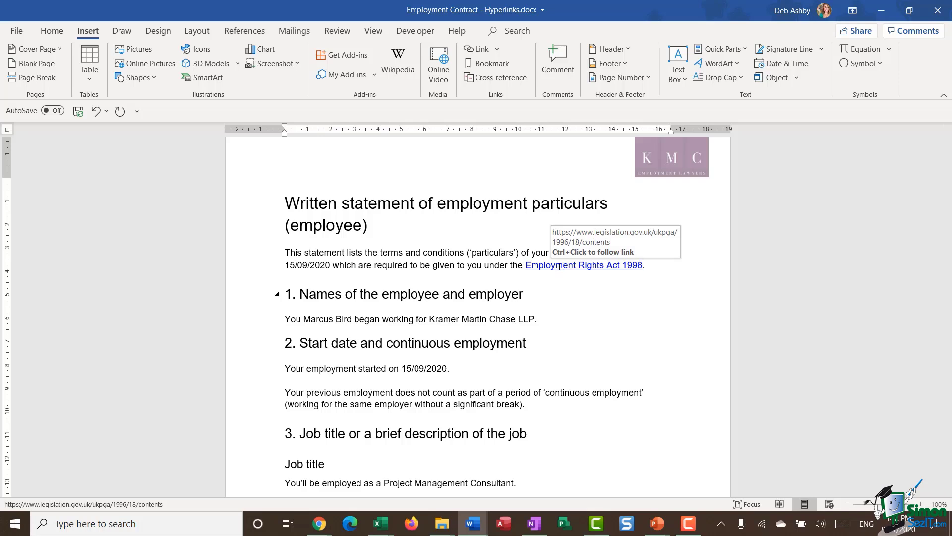
left_click(590, 302)
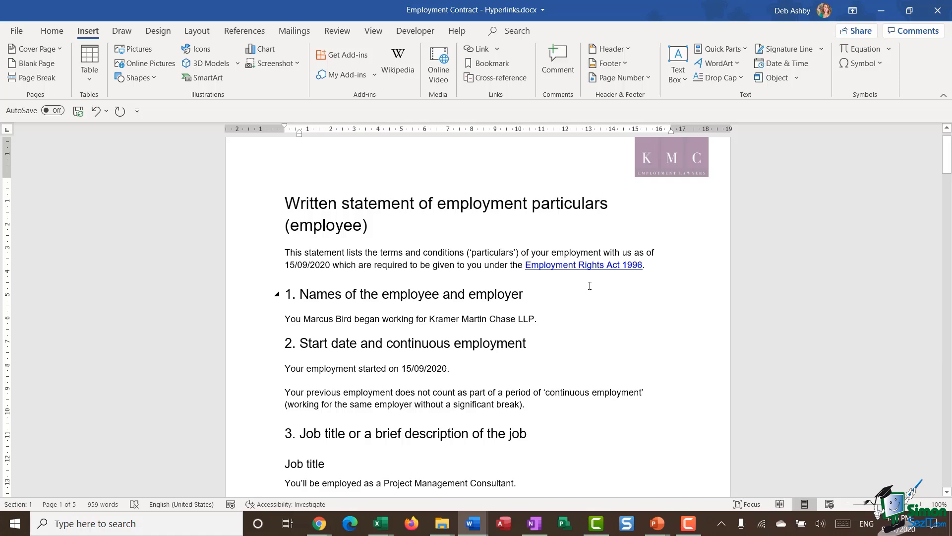
Step: Change the 'Employment Rights Act 1996' hyperlink's font colour to Dark Red in the Font dialog
mouse_move(568, 275)
left_click_drag(636, 265, 525, 265)
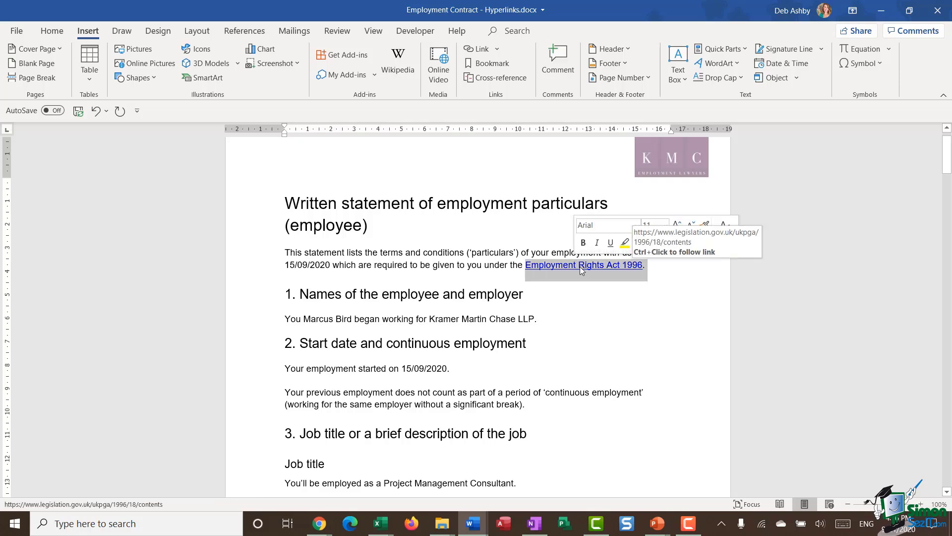
right_click(581, 267)
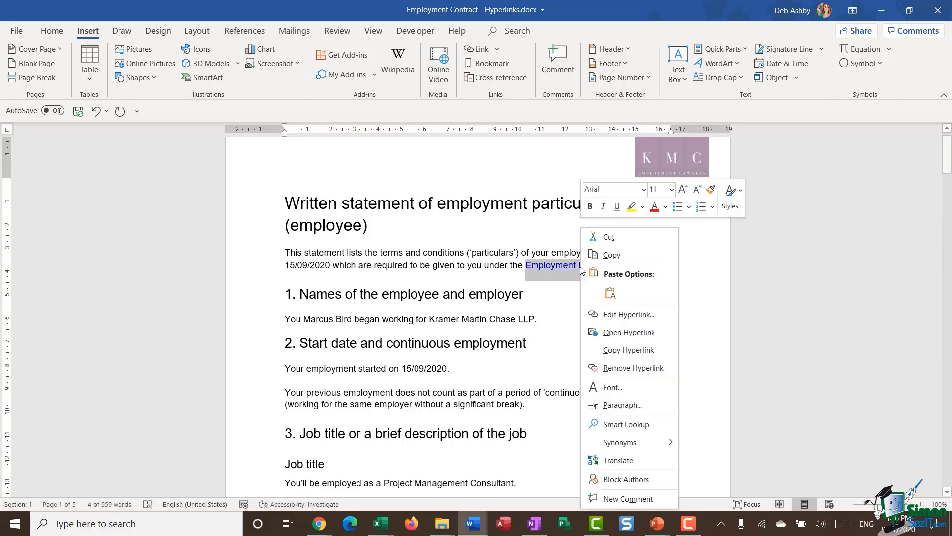
left_click(626, 388)
left_click(677, 126)
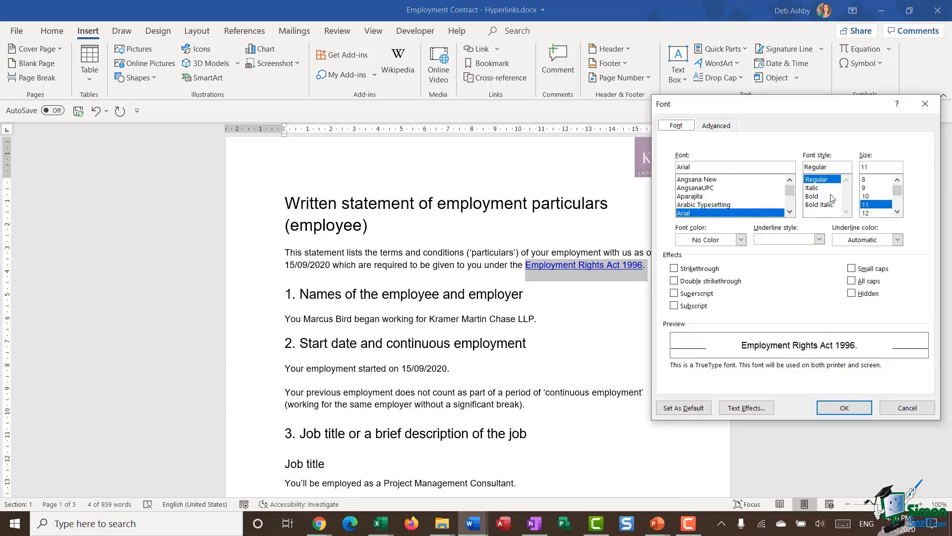
left_click(740, 240)
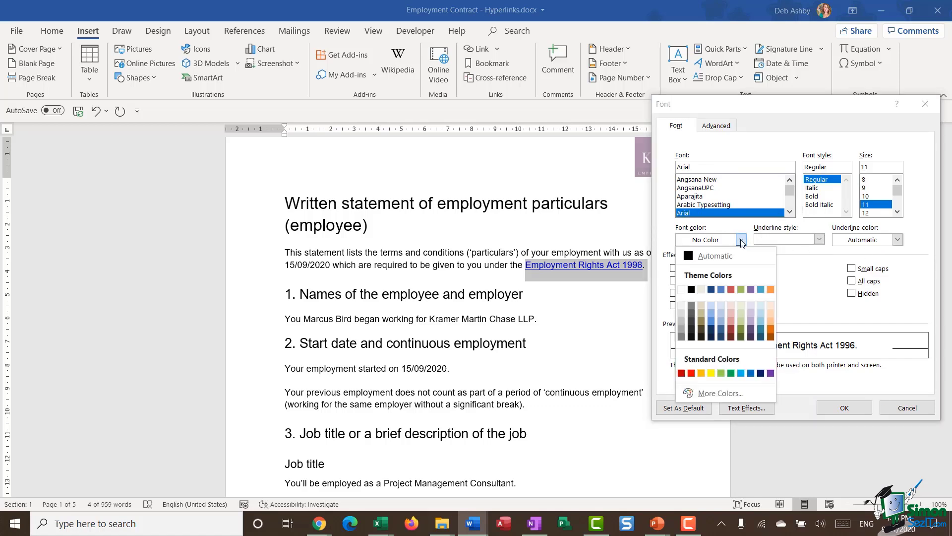
left_click(681, 373)
left_click(865, 406)
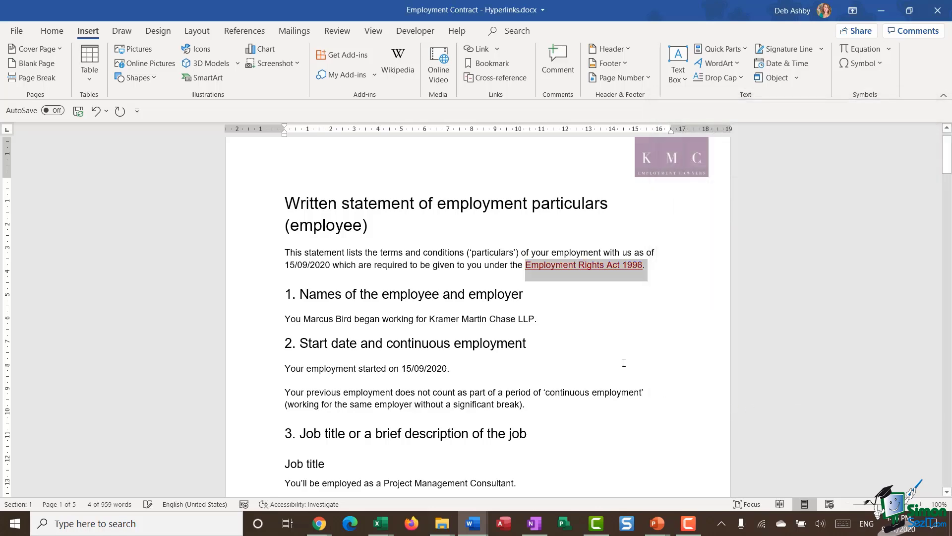
left_click(614, 355)
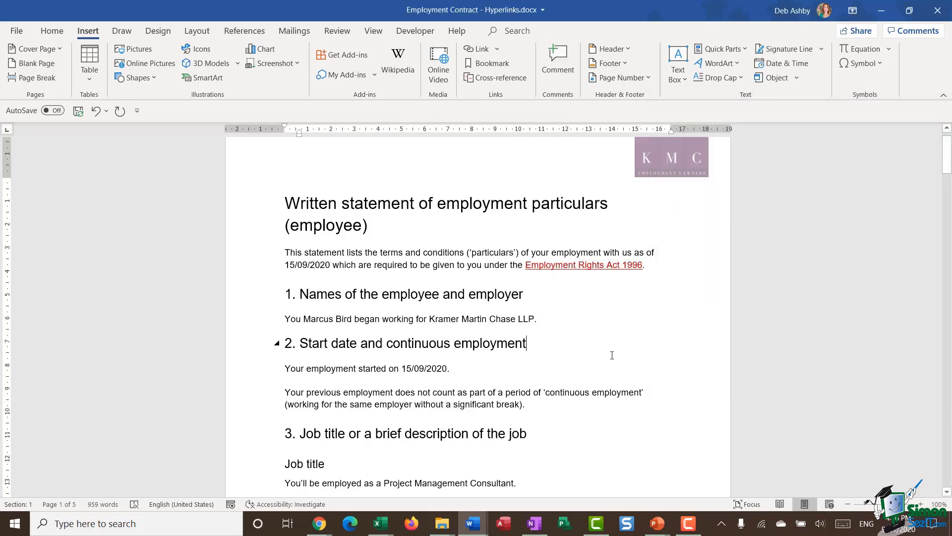
mouse_move(598, 267)
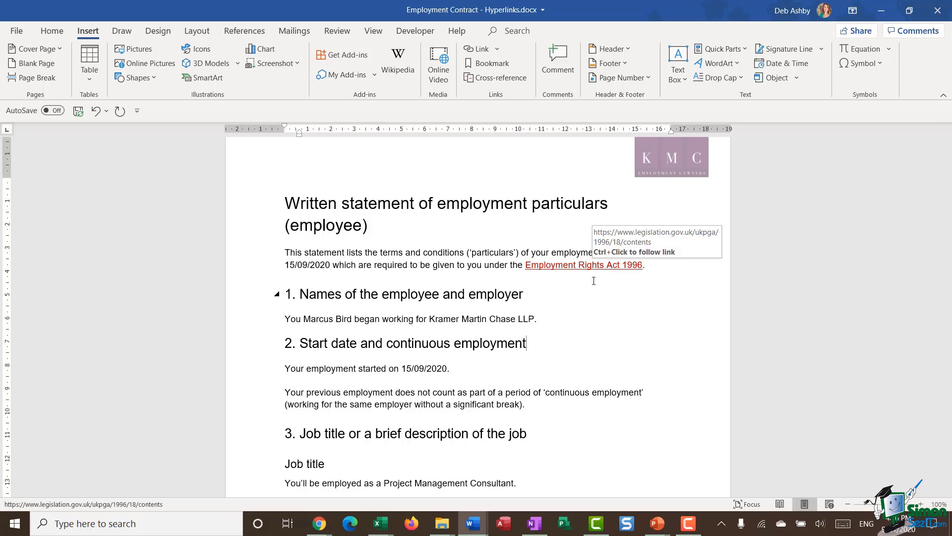
left_click(593, 297)
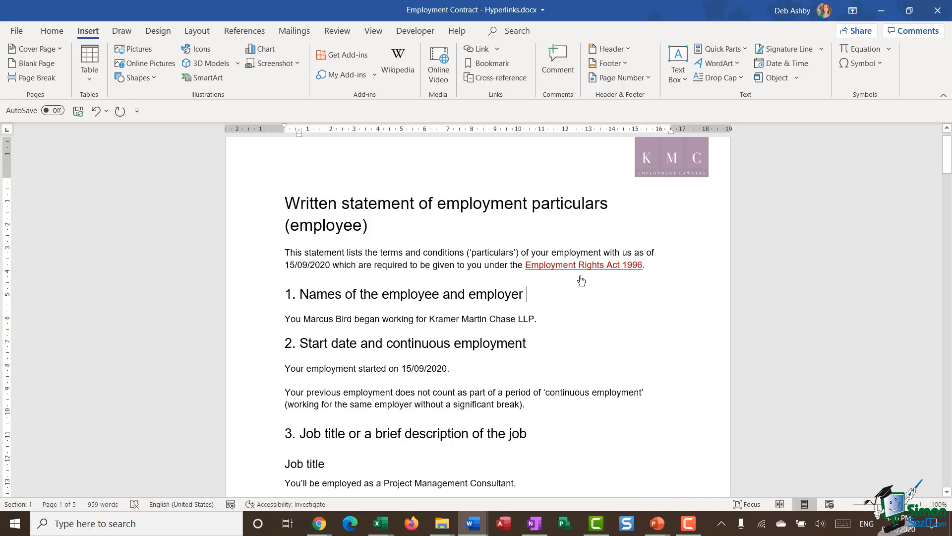
left_click(606, 269, "ctrl")
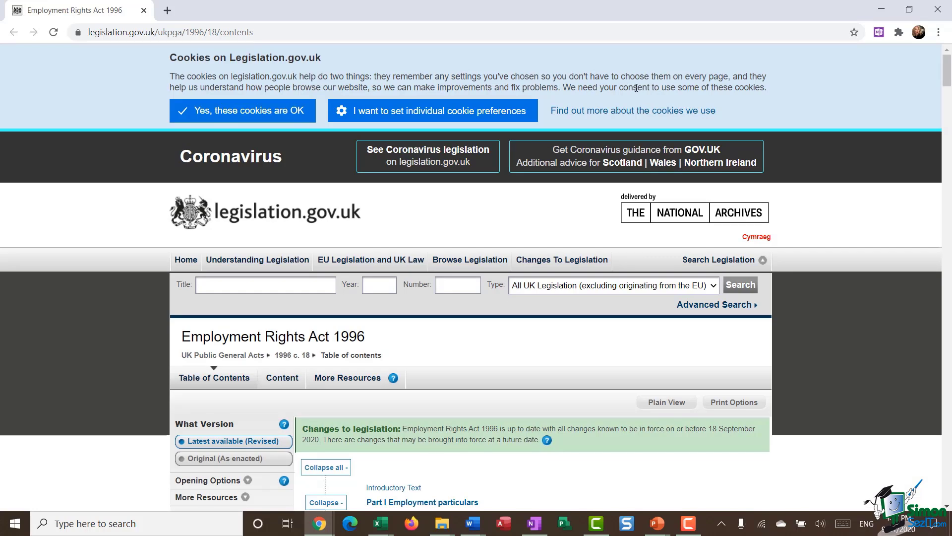
left_click(937, 10)
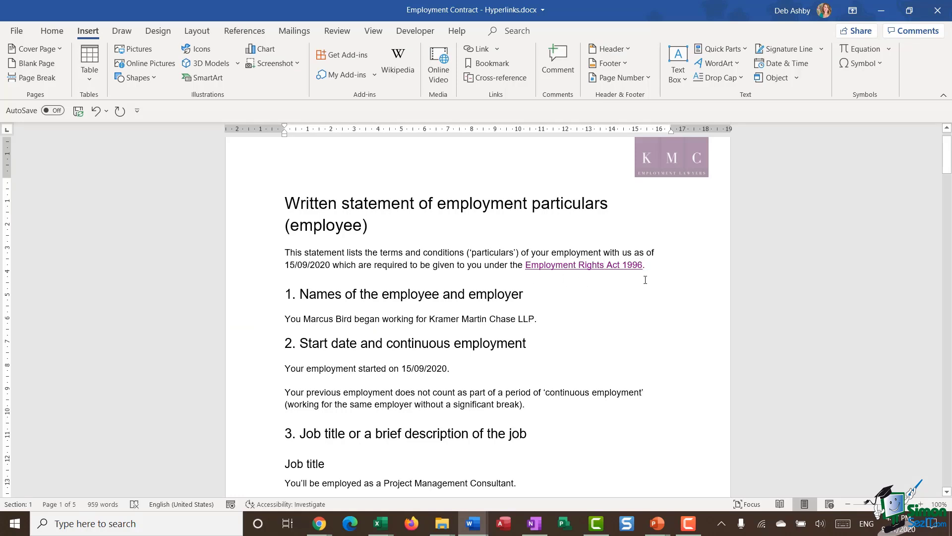
Step: Give the Act link the ScreenTip 'the link to jump to the Employment Rights Act 1996 on the Government website'
right_click(584, 266)
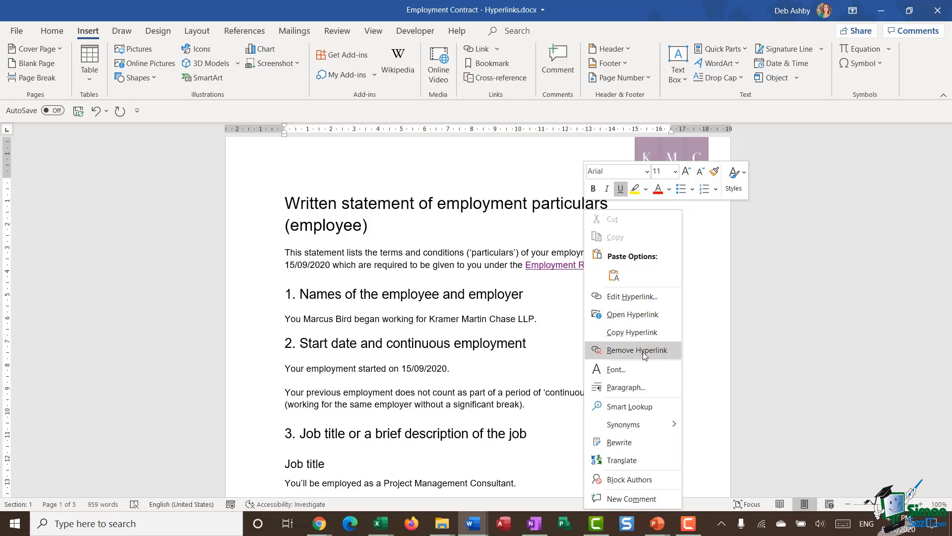
left_click(640, 296)
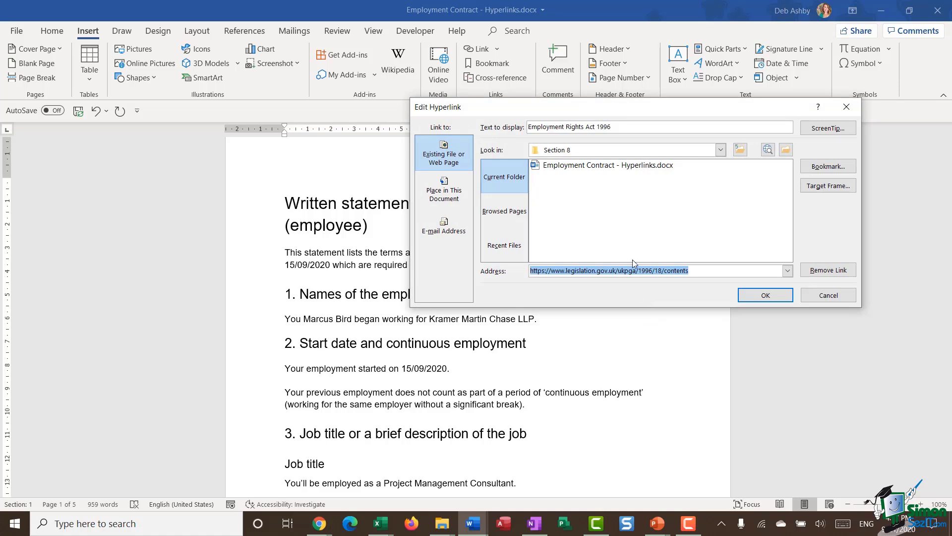
left_click(695, 270)
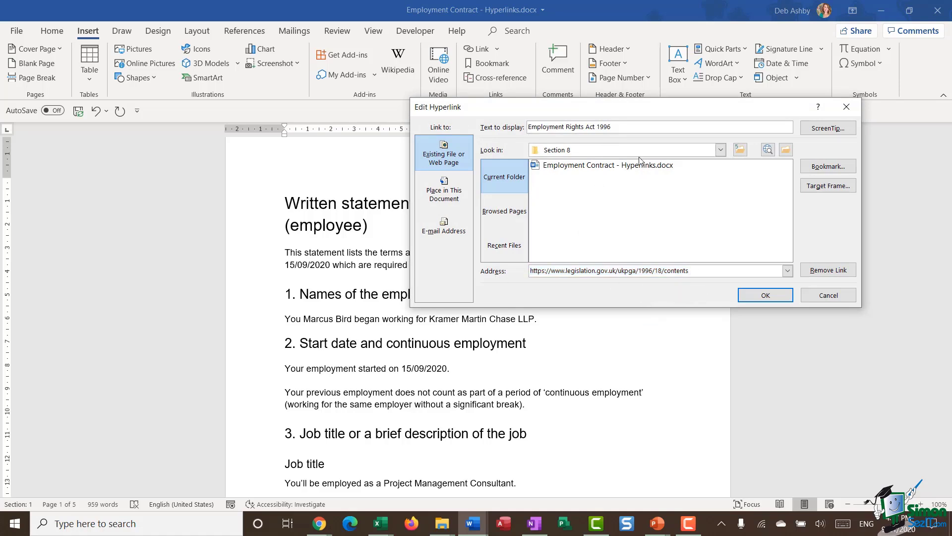
left_click_drag(645, 110, 640, 163)
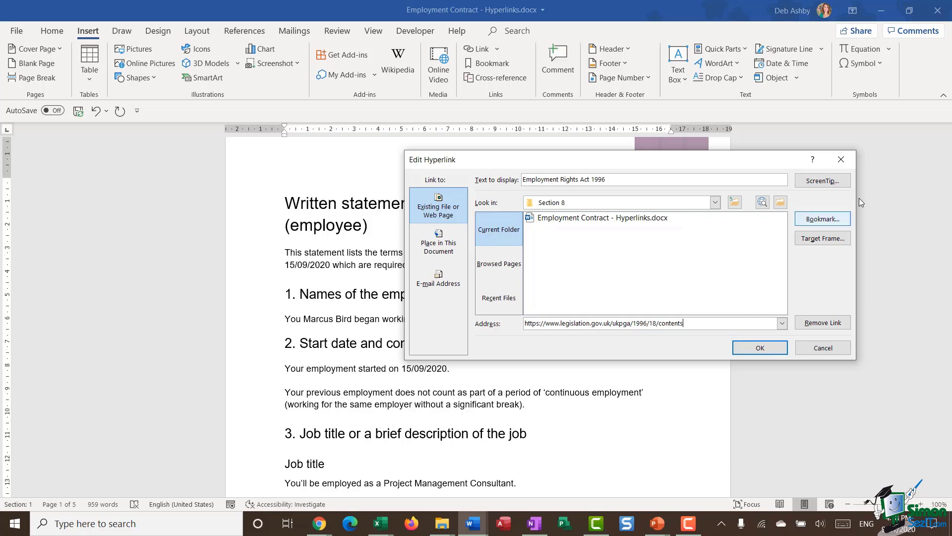
left_click(822, 181)
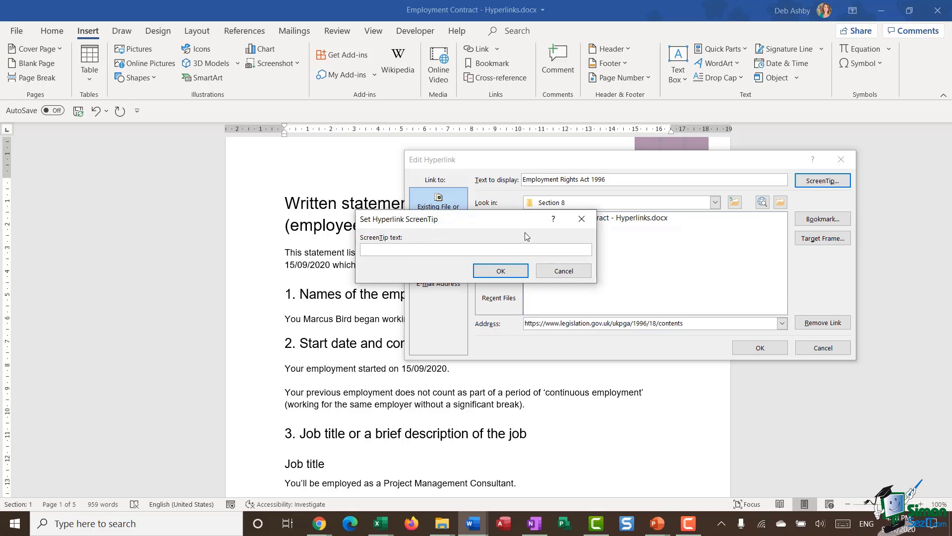
type("the link to jump to the Employment Rights Act 1996 on the Government website")
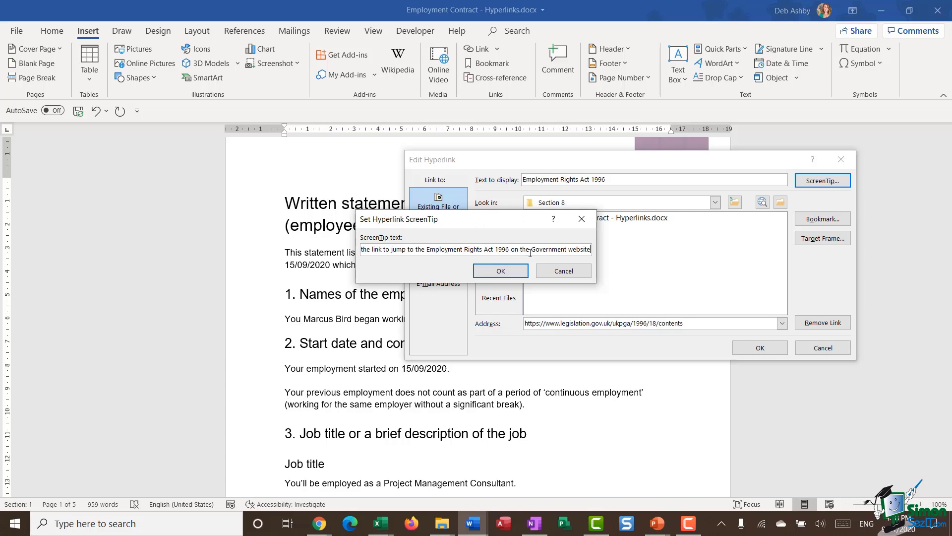
left_click(520, 272)
left_click(759, 347)
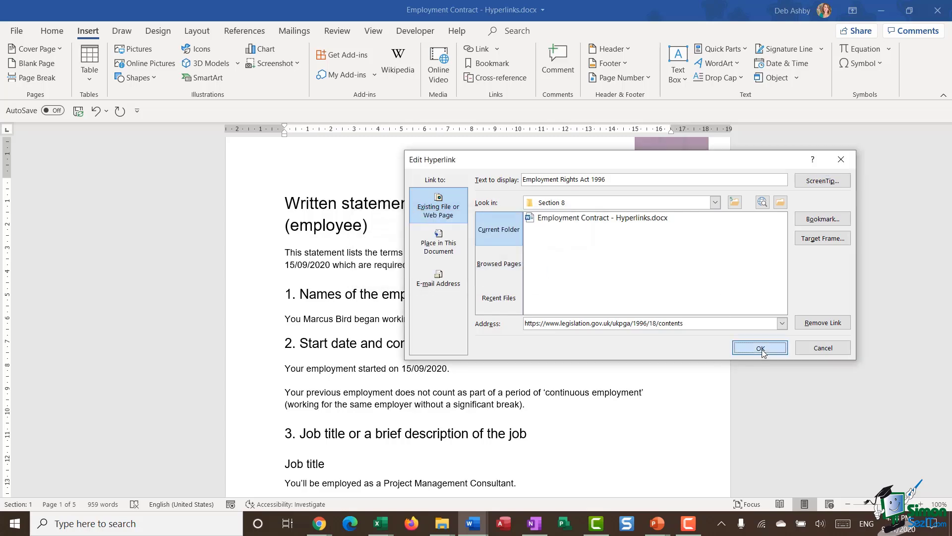
mouse_move(566, 267)
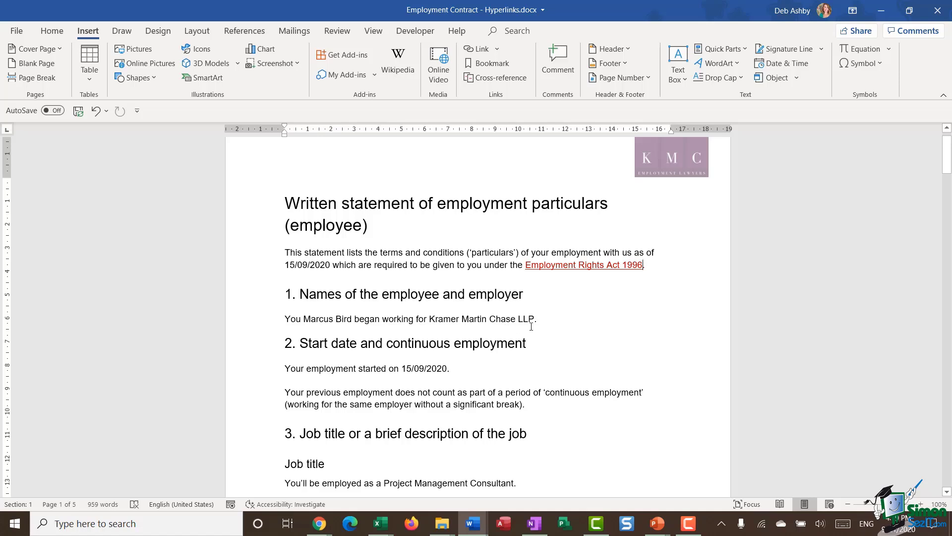
left_click(547, 316)
key("BackSpace")
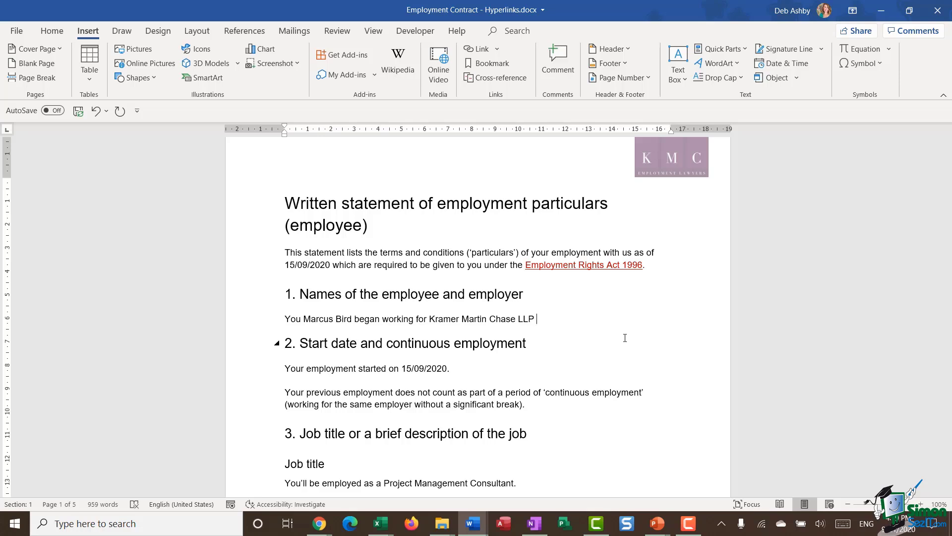
type("www.kmcllp.com")
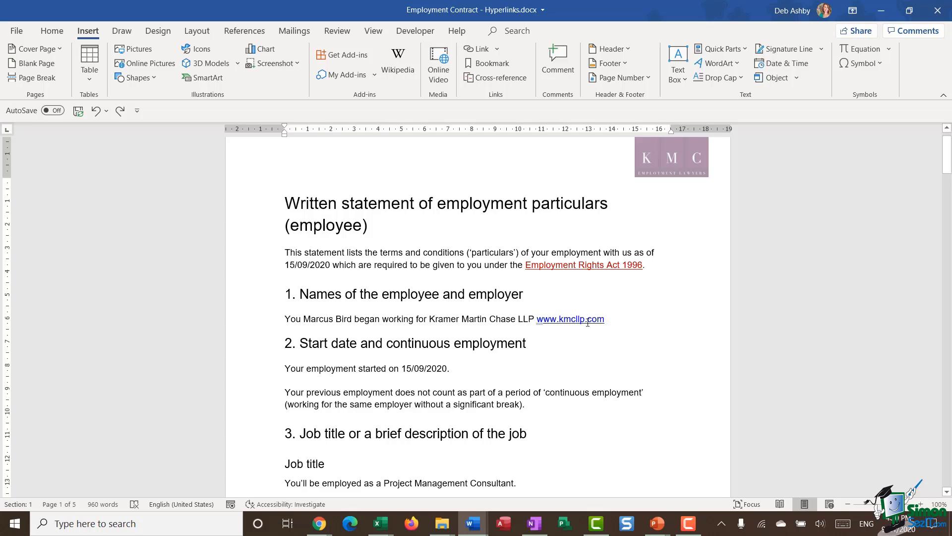
left_click_drag(609, 320, 550, 320)
right_click(551, 320)
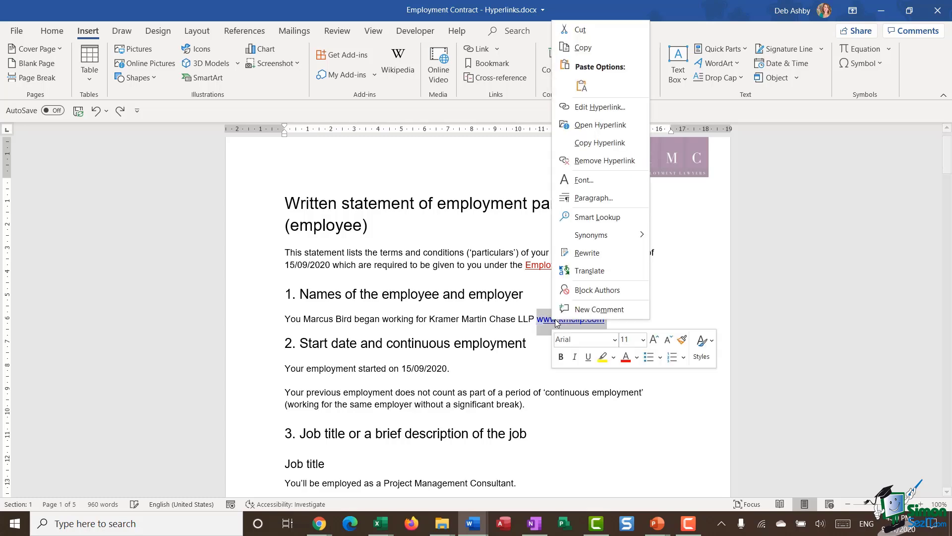
left_click(593, 181)
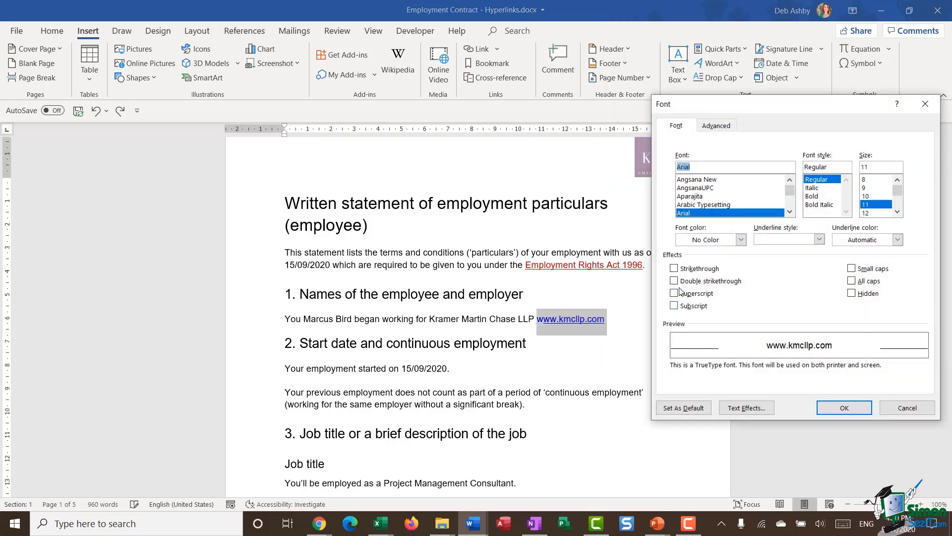
left_click(739, 240)
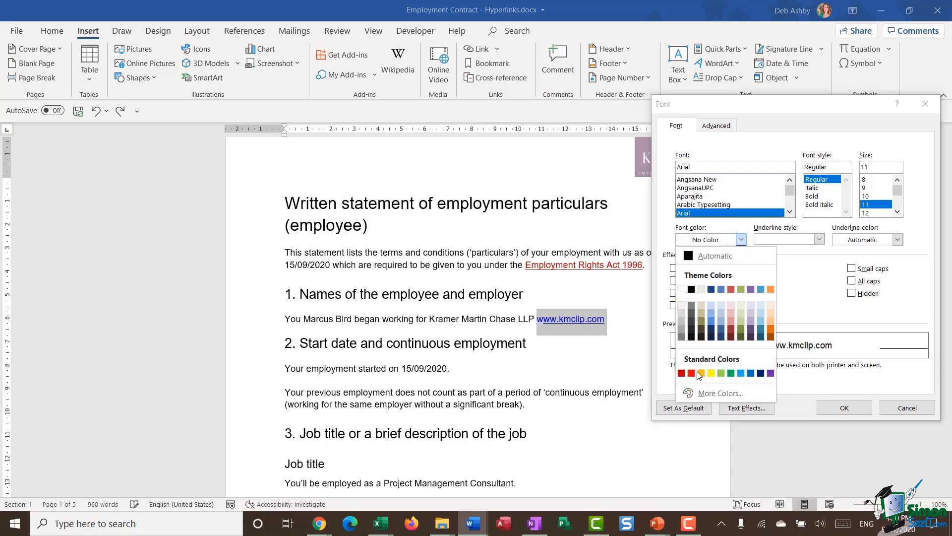
left_click(681, 373)
left_click(844, 408)
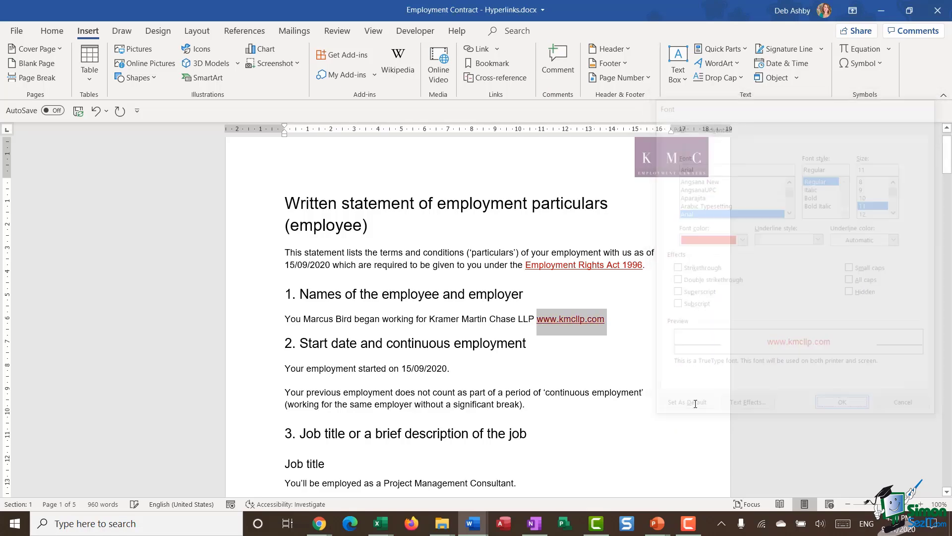
key("Down")
key("Down")
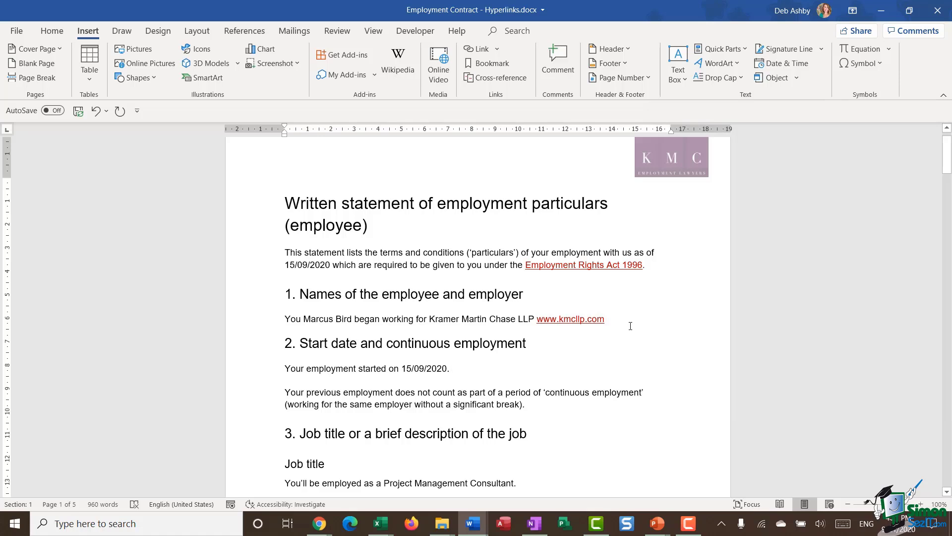
Step: Scroll to the job description sentence and begin inserting a link after 'attached to this statement.'
scroll(638, 324, "down", 1)
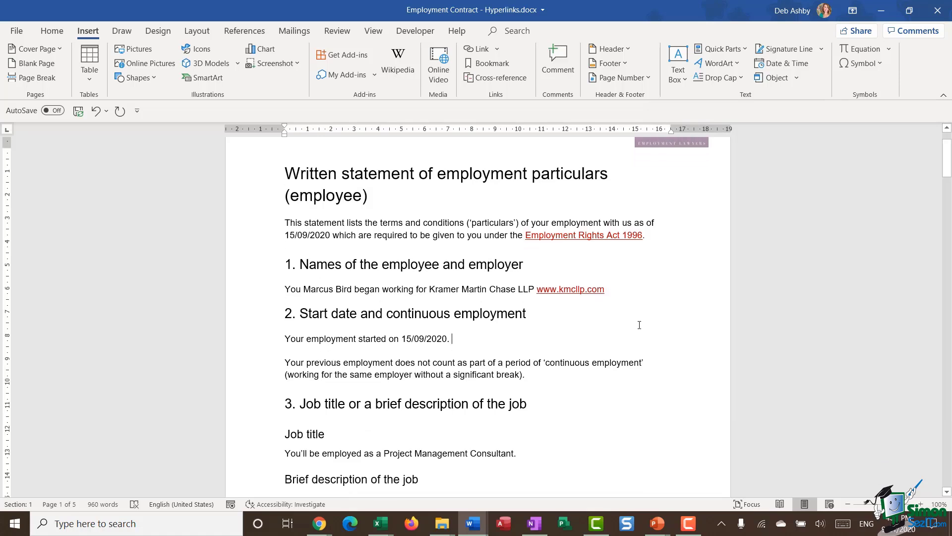
scroll(637, 324, "down", 5)
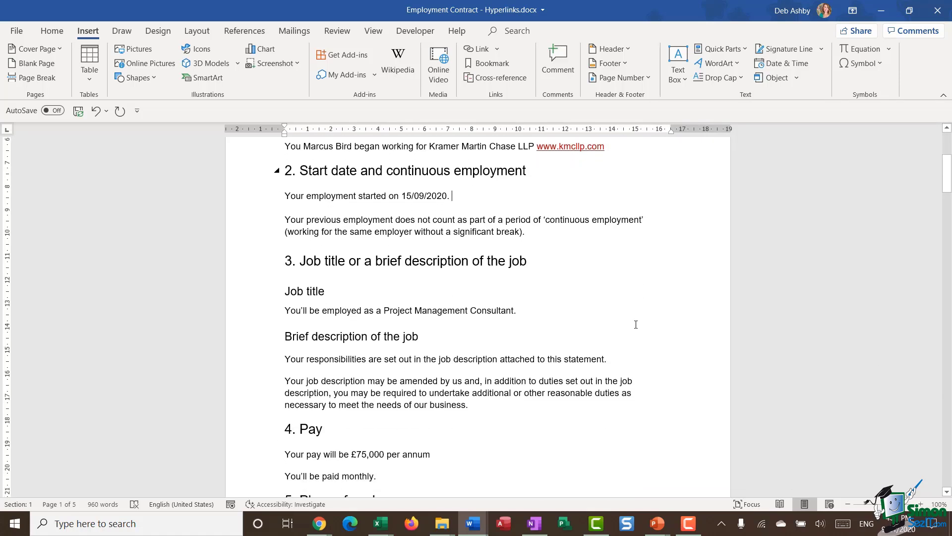
scroll(634, 324, "down", 2)
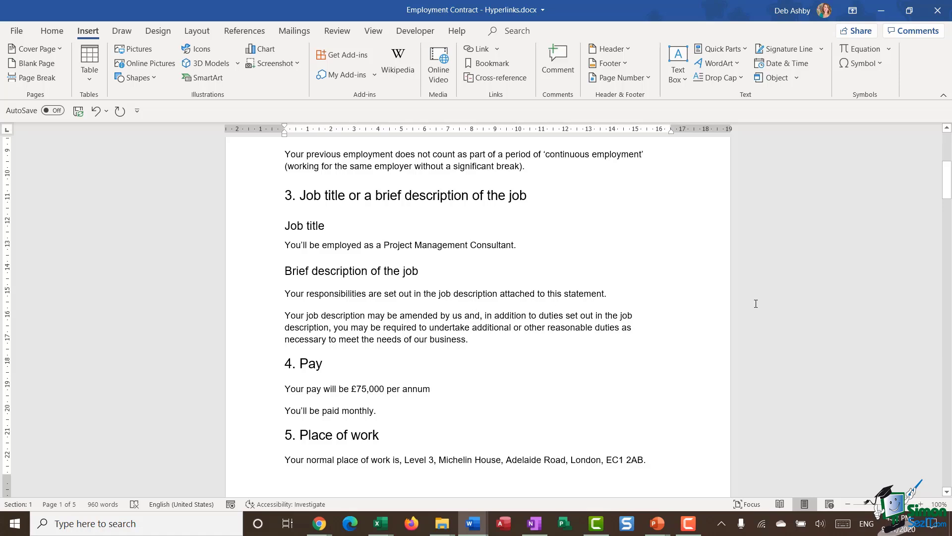
left_click(609, 294)
right_click(610, 293)
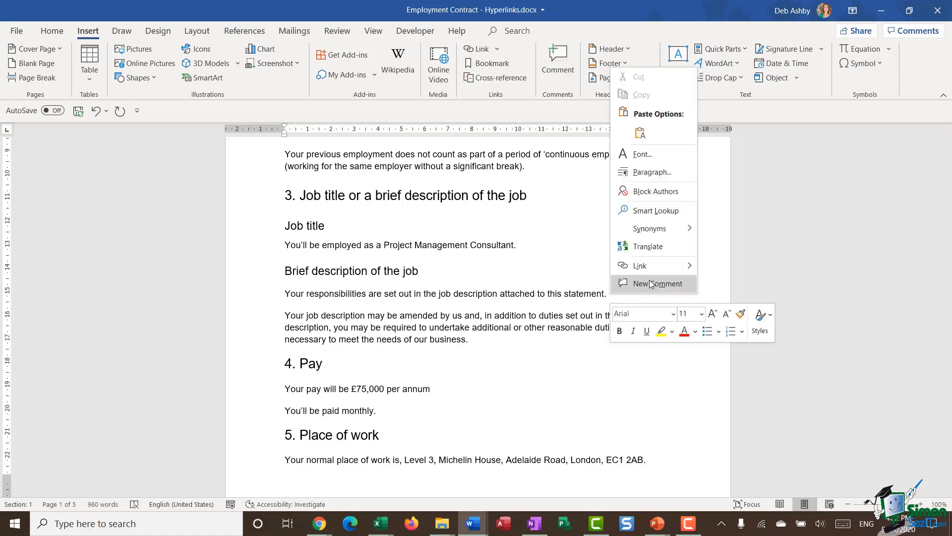
left_click(653, 270)
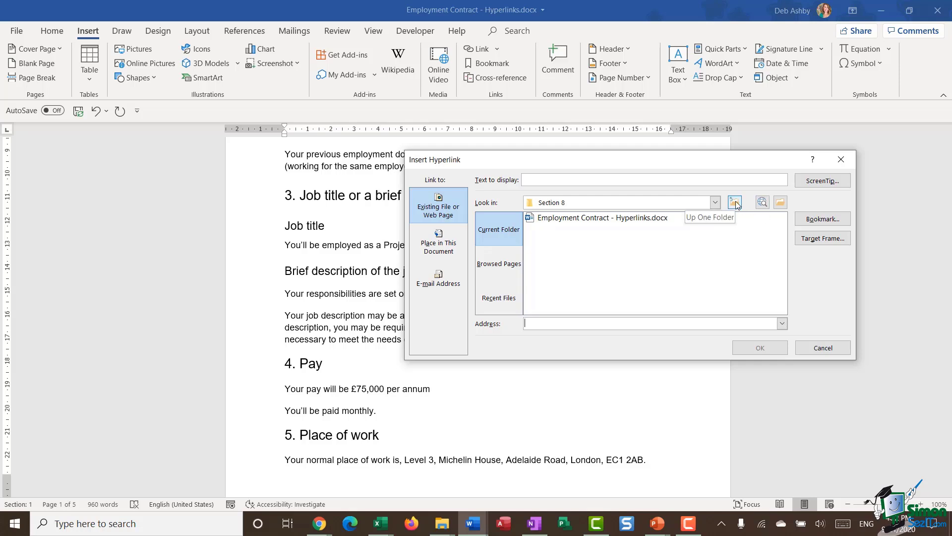
Step: Link to Full Job Description.docx with ScreenTip 'Full Job Description', placing the link on its own line
left_click(780, 204)
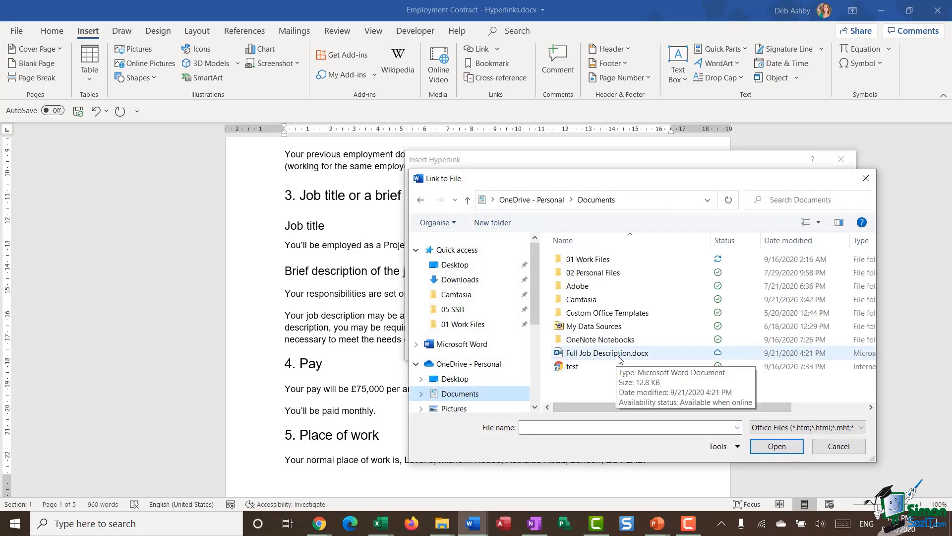
left_click(607, 353)
key("Return")
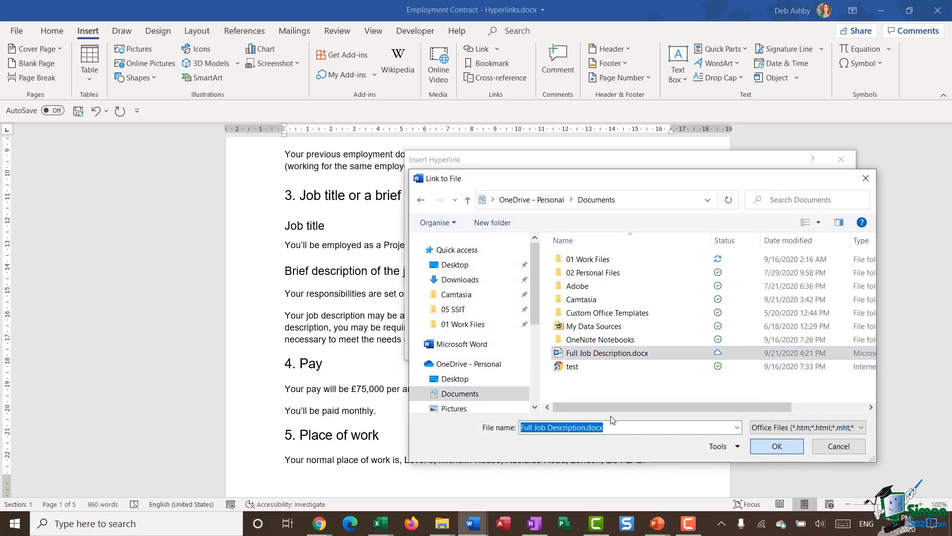
left_click(823, 181)
type("Full Job Description")
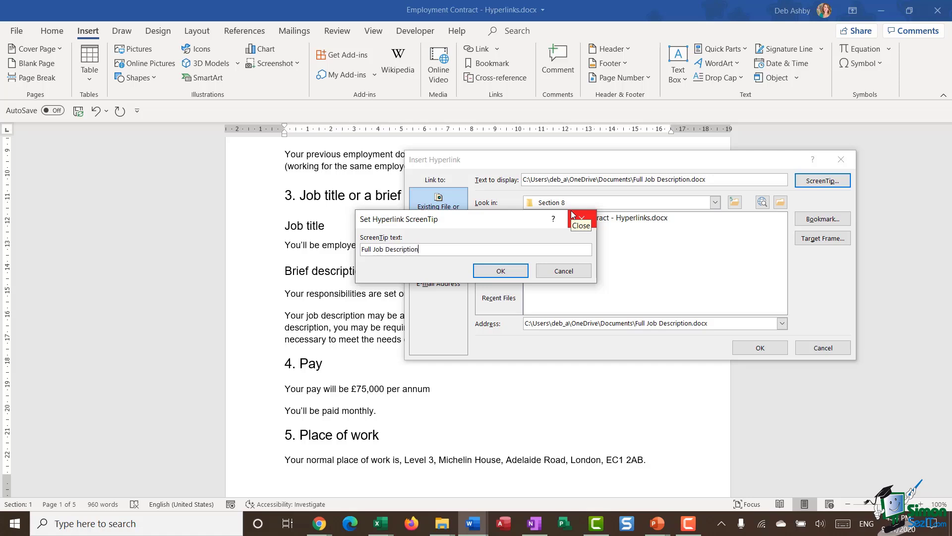
left_click(502, 270)
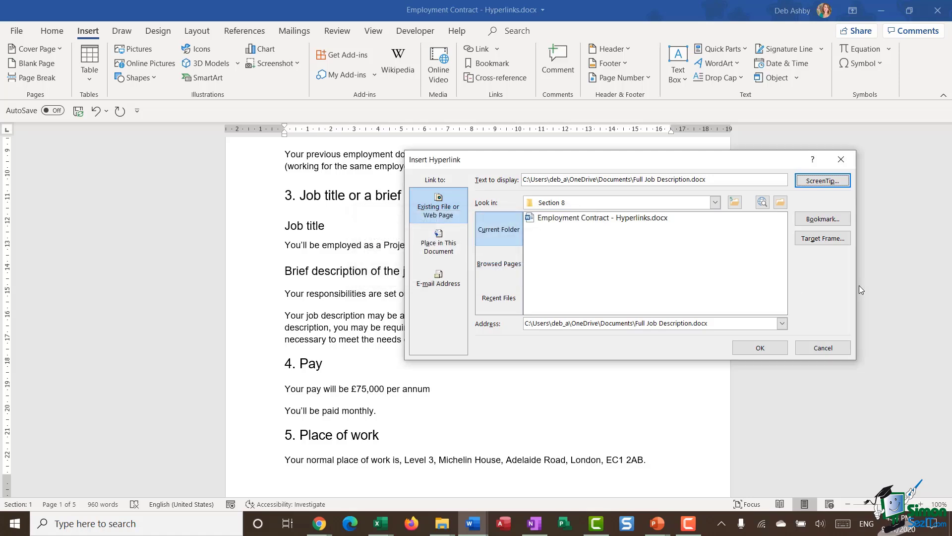
left_click(760, 347)
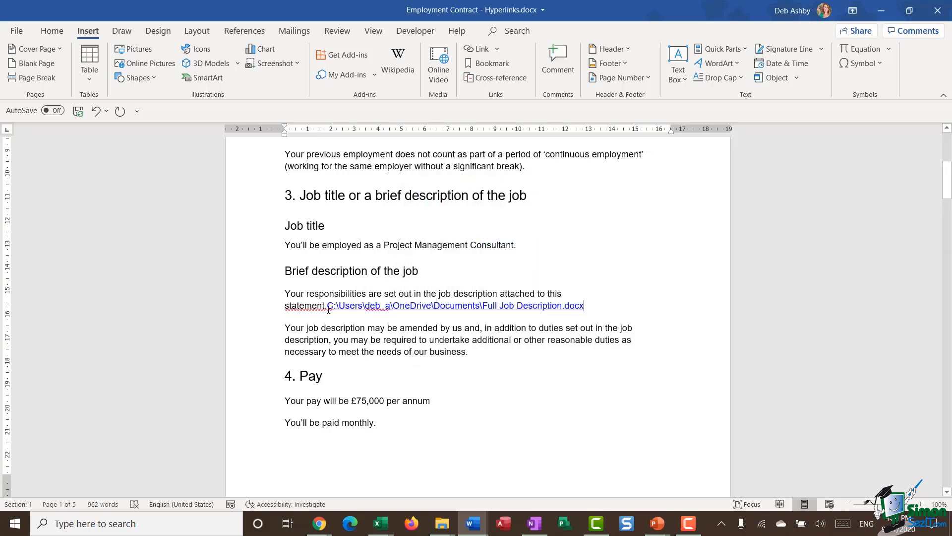
key("Return")
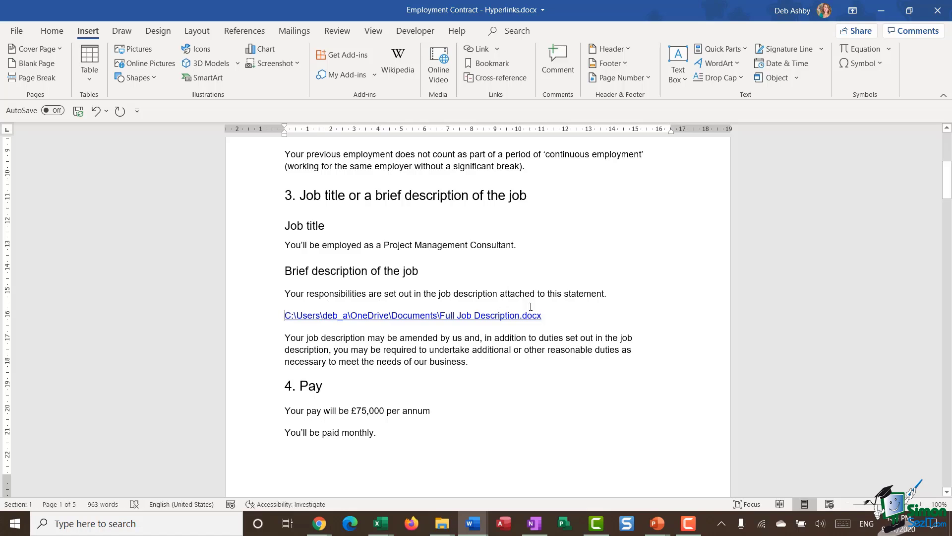
mouse_move(466, 316)
Step: Change the file link's display text to 'Job Description', then follow it once to test it
right_click(496, 316)
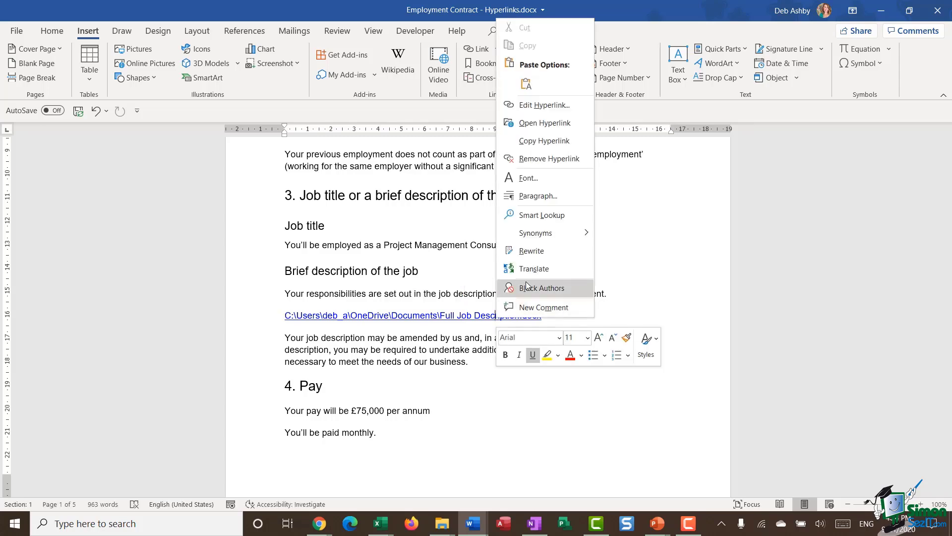
left_click(573, 106)
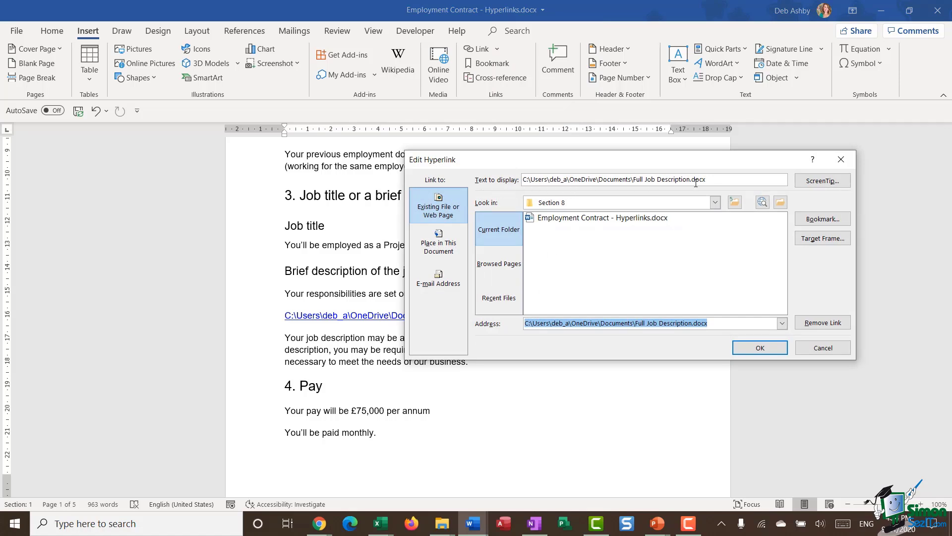
left_click_drag(712, 178, 484, 174)
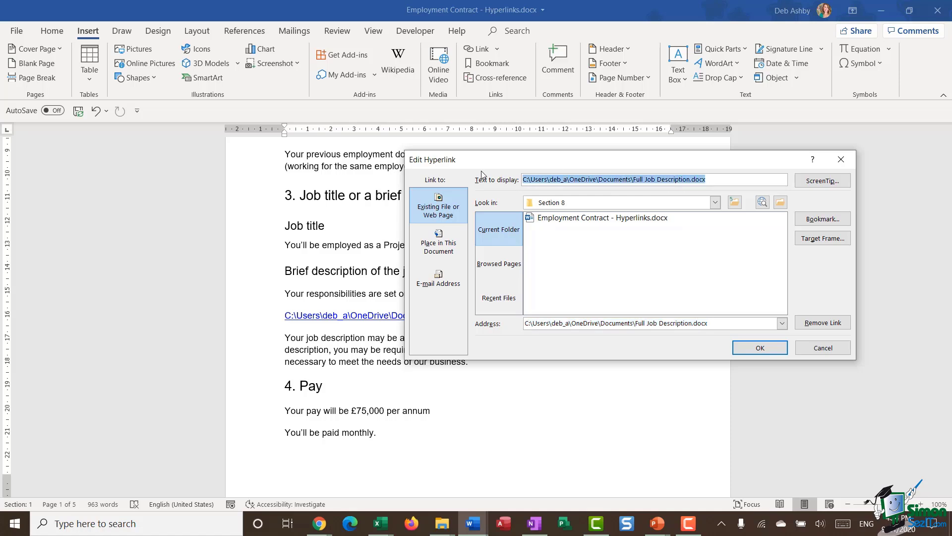
type("Job Description")
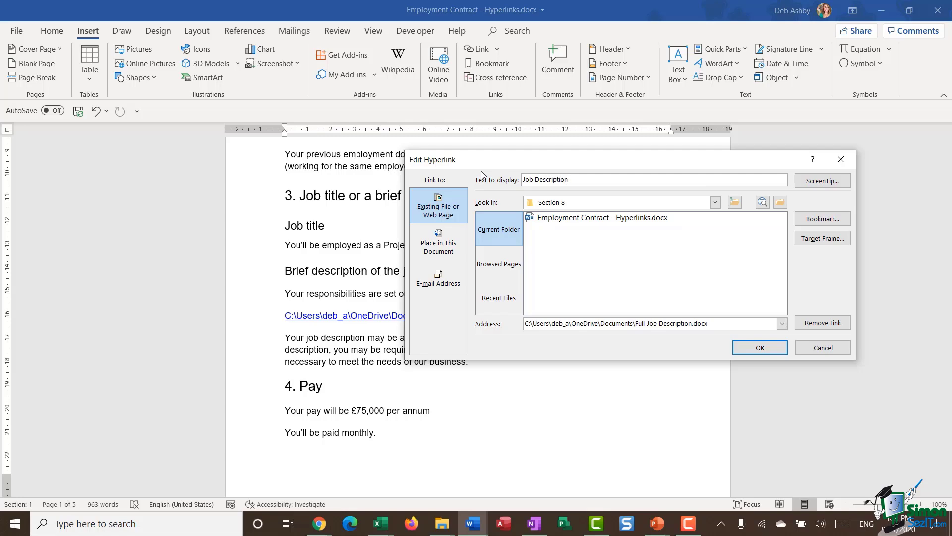
left_click(770, 348)
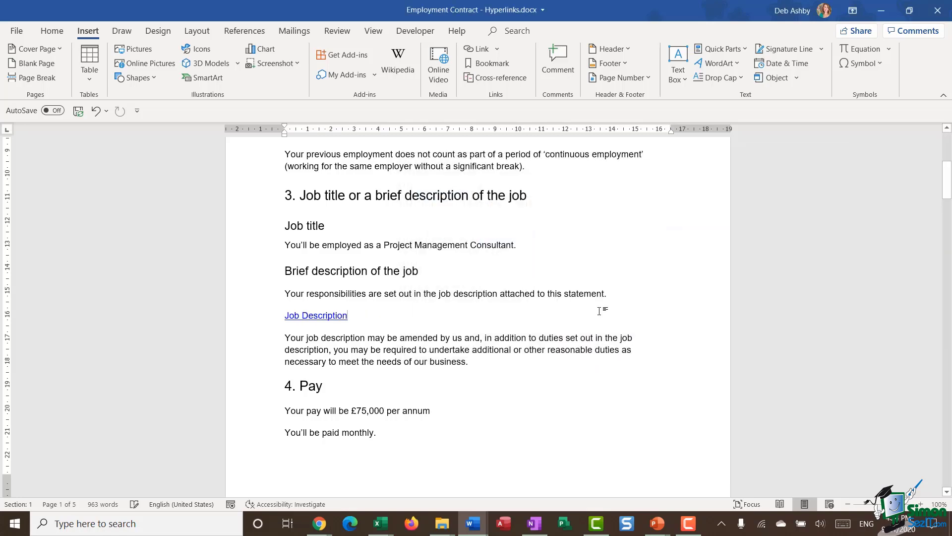
left_click(326, 322, "ctrl")
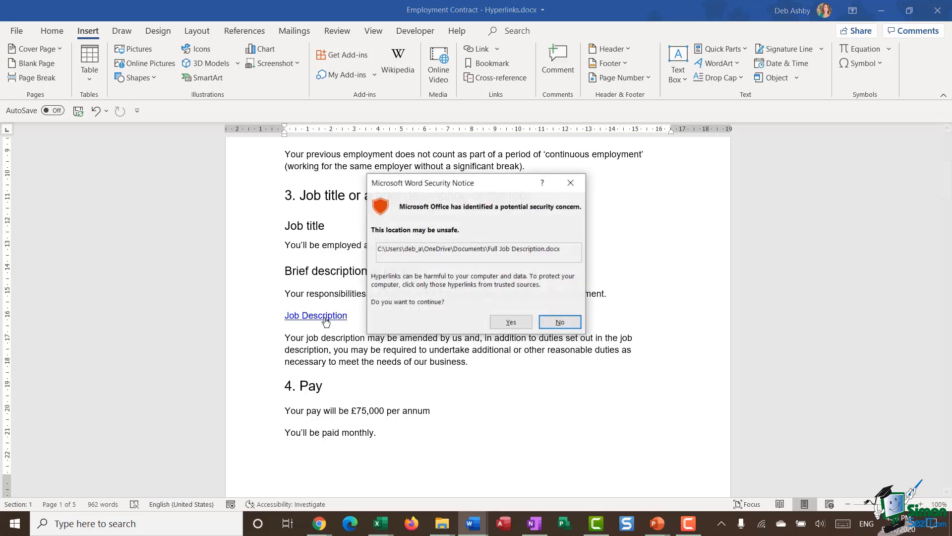
key("Return")
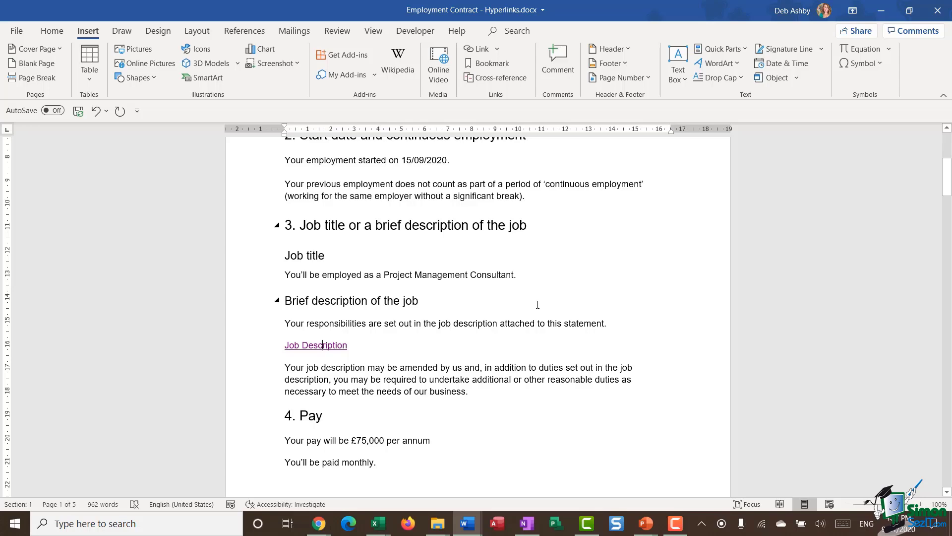
Step: Add a new line reading 'See Other Paid Leave' after the holiday entitlement paragraph ending 'employment.'
scroll(530, 304, "down", 9)
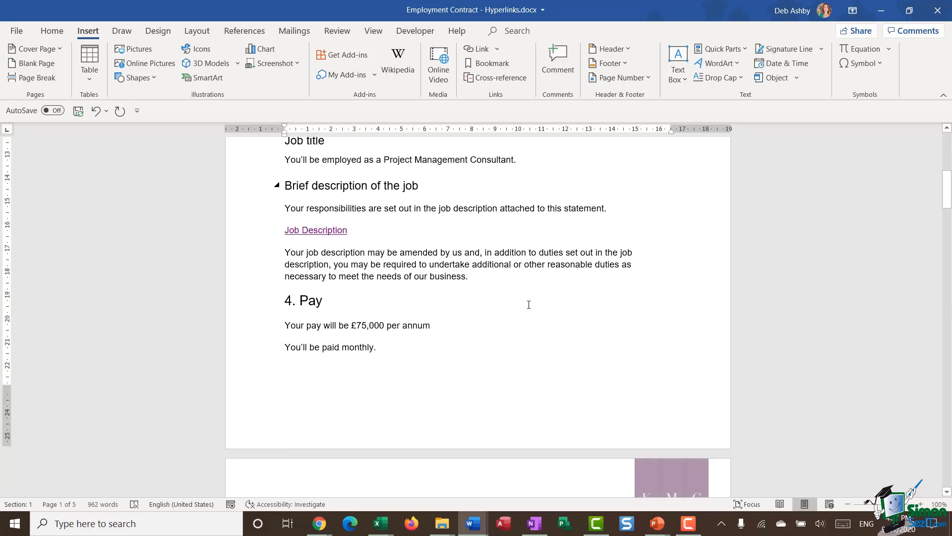
scroll(519, 302, "down", 2)
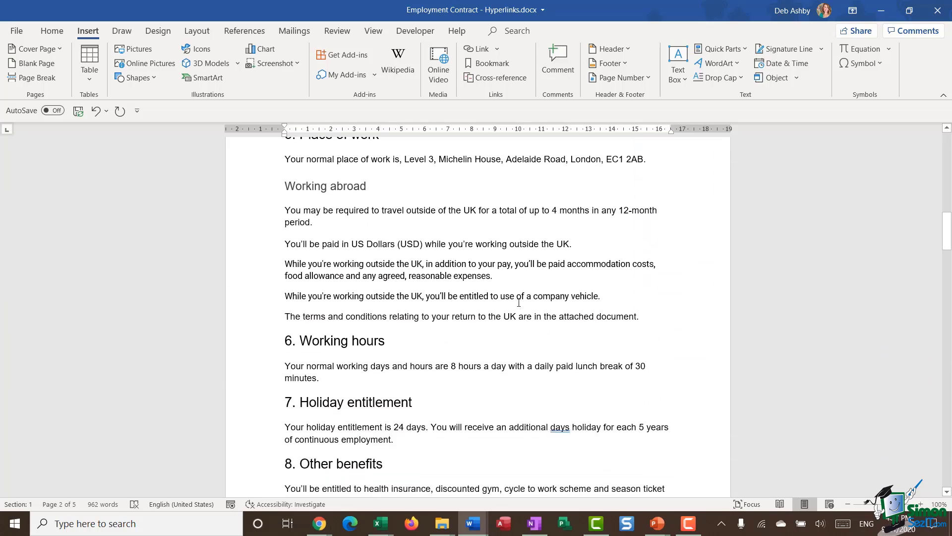
scroll(518, 302, "down", 6)
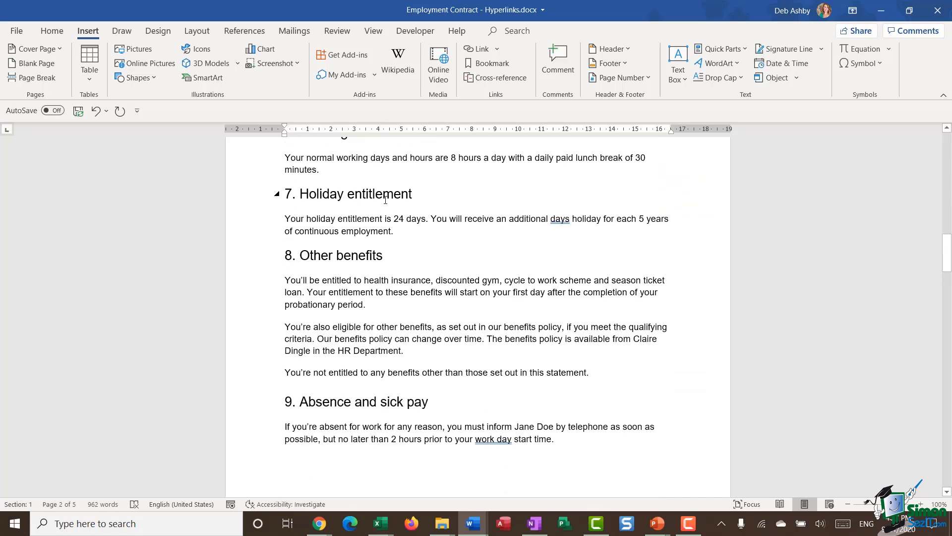
left_click(423, 230)
key("Return")
type("See Other Paid Leave")
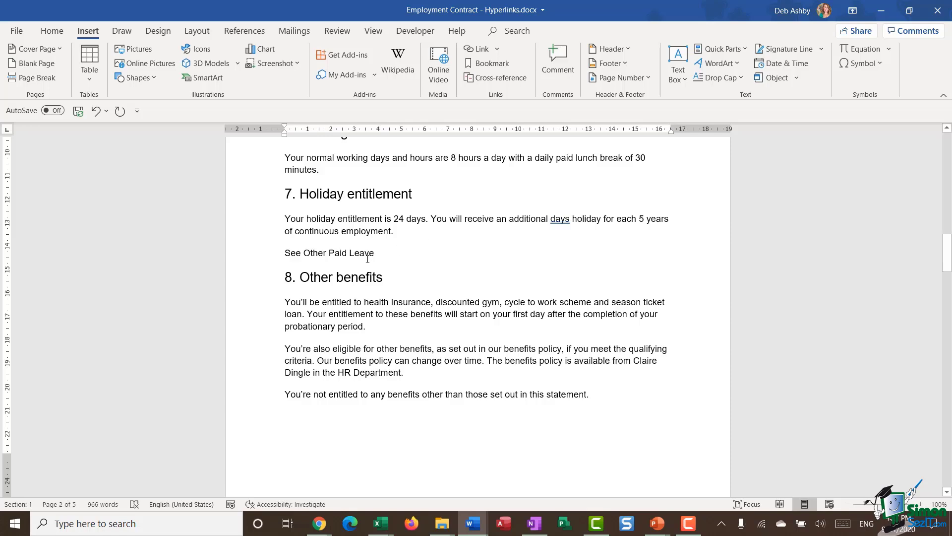
Step: Select the words 'Other Paid Leave' and bring up their context menu
scroll(412, 264, "down", 15)
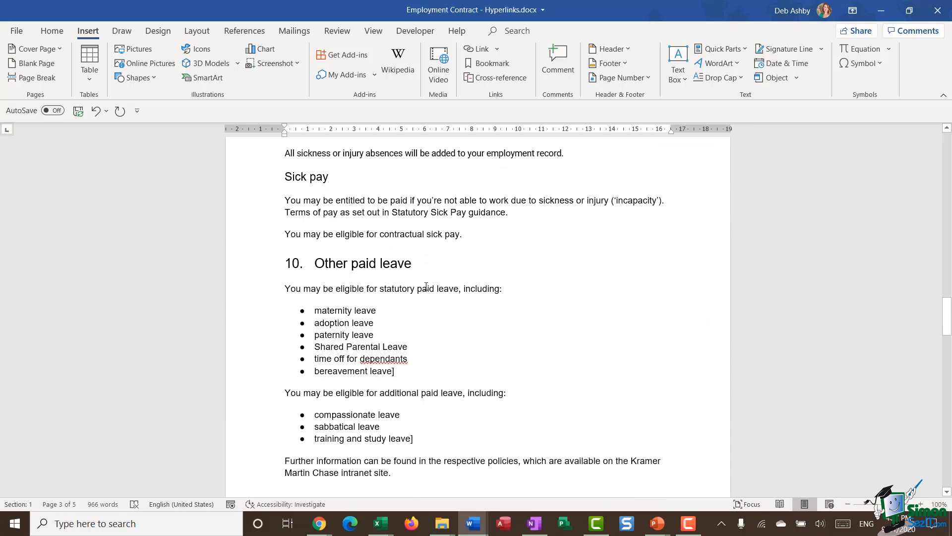
scroll(426, 286, "up", 15)
left_click_drag(303, 282, 368, 288)
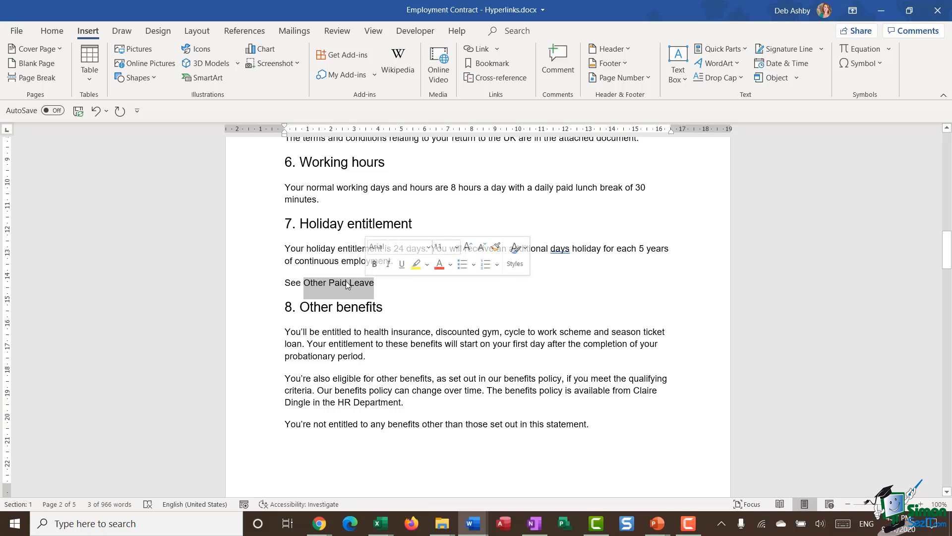
right_click(346, 284)
Step: Link 'Other Paid Leave' to the 'Other paid leave' heading as a place in this document
left_click(378, 251)
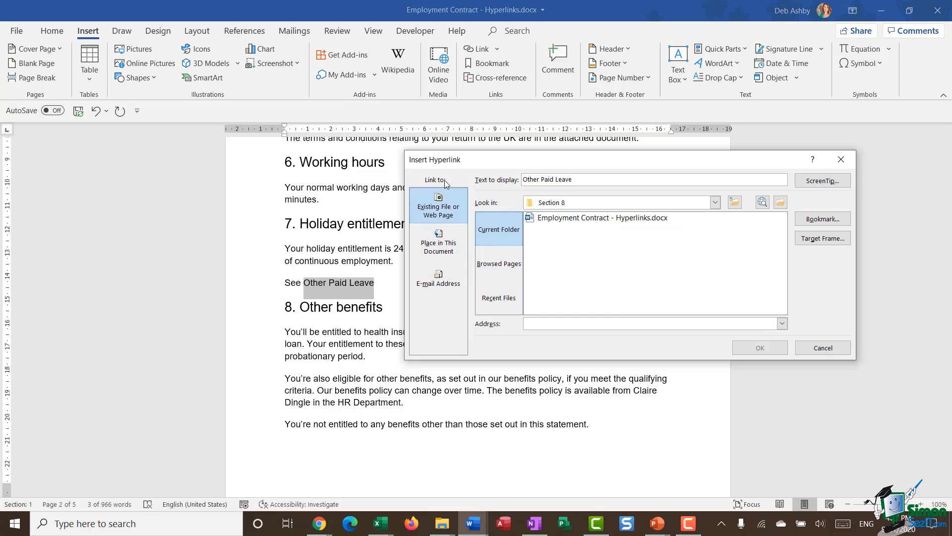
left_click(446, 244)
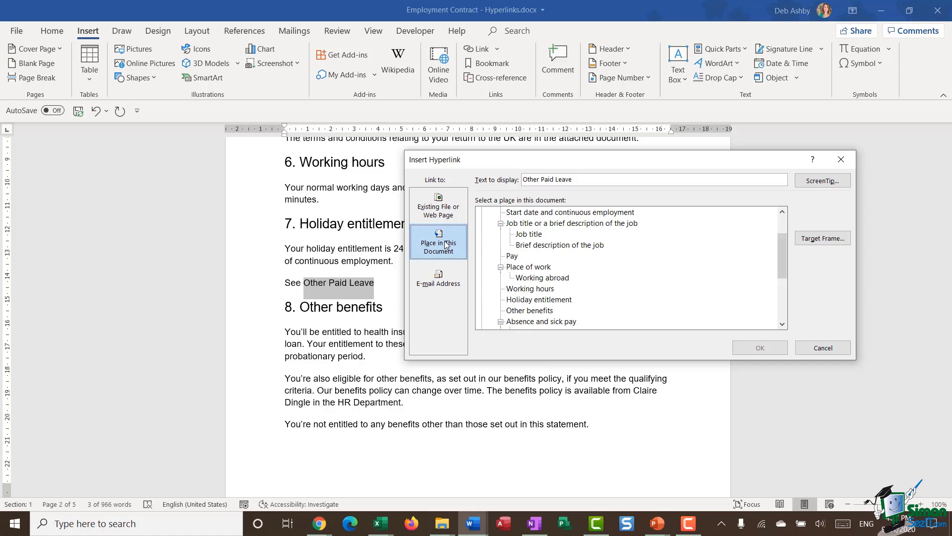
left_click_drag(786, 261, 789, 241)
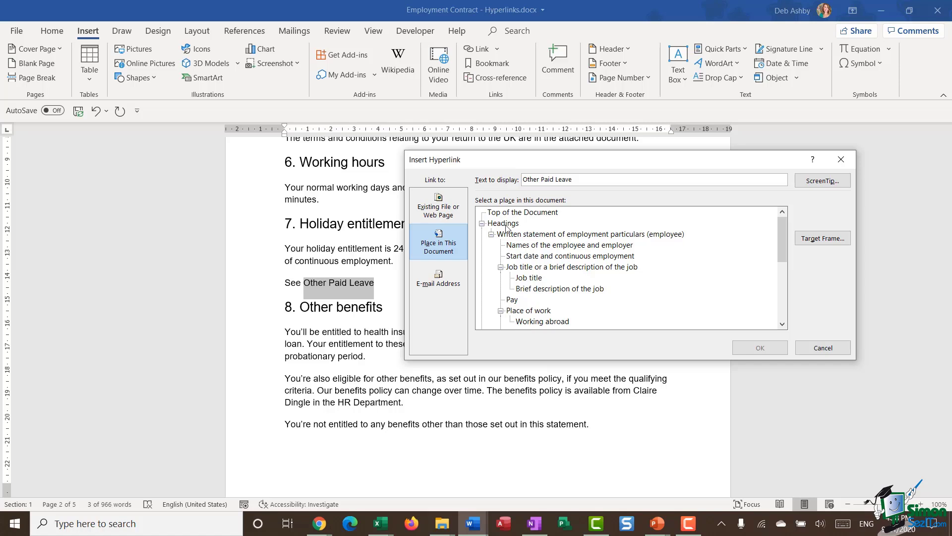
left_click_drag(785, 227, 786, 261)
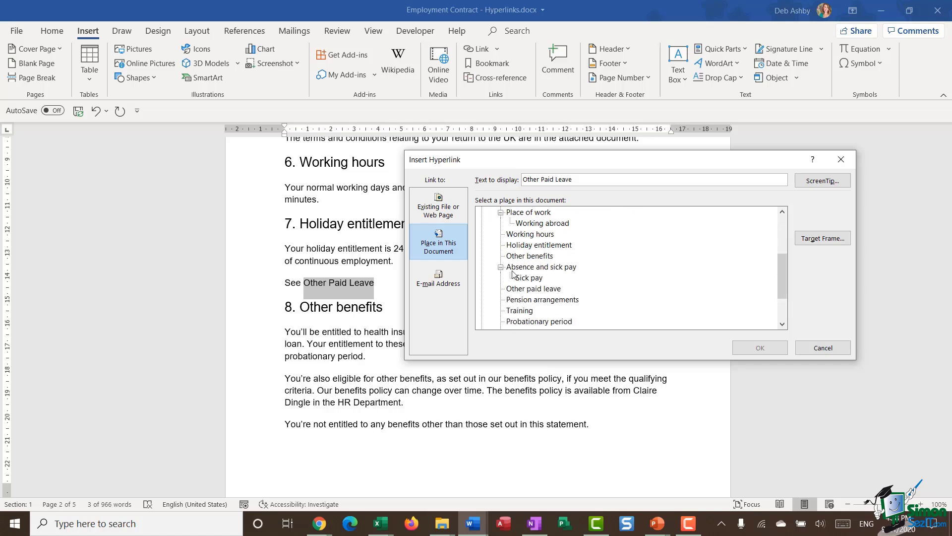
left_click(541, 289)
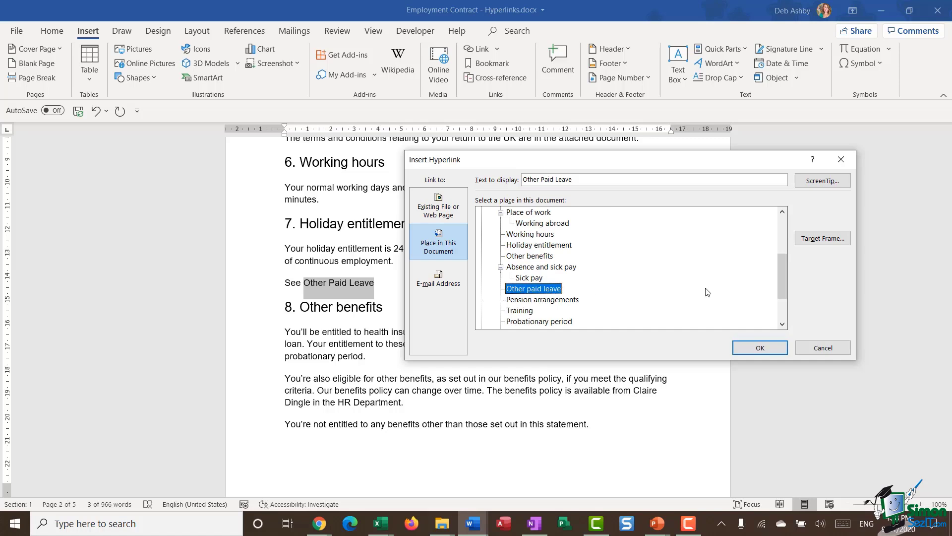
Step: Give the link the ScreenTip 'Click to jump to other paid leave benefits' and create it
left_click(823, 180)
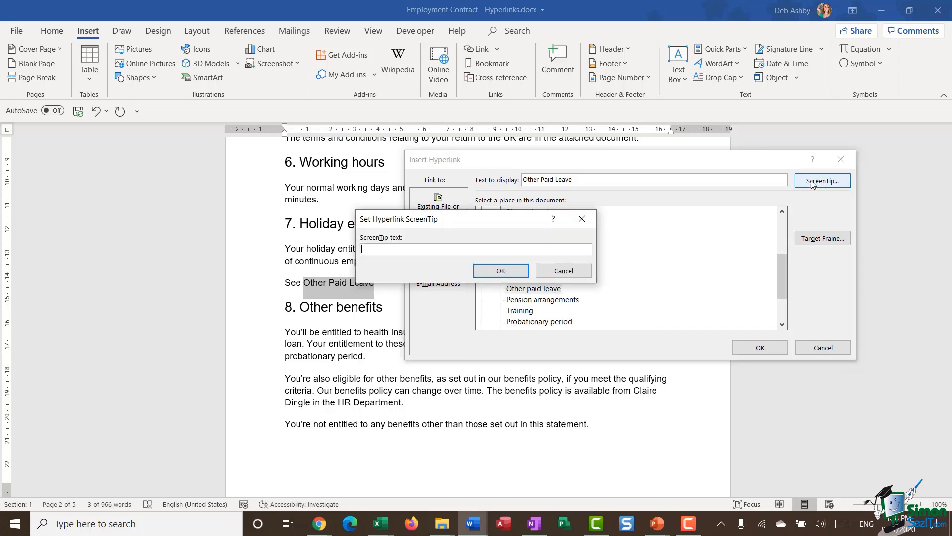
type("Click")
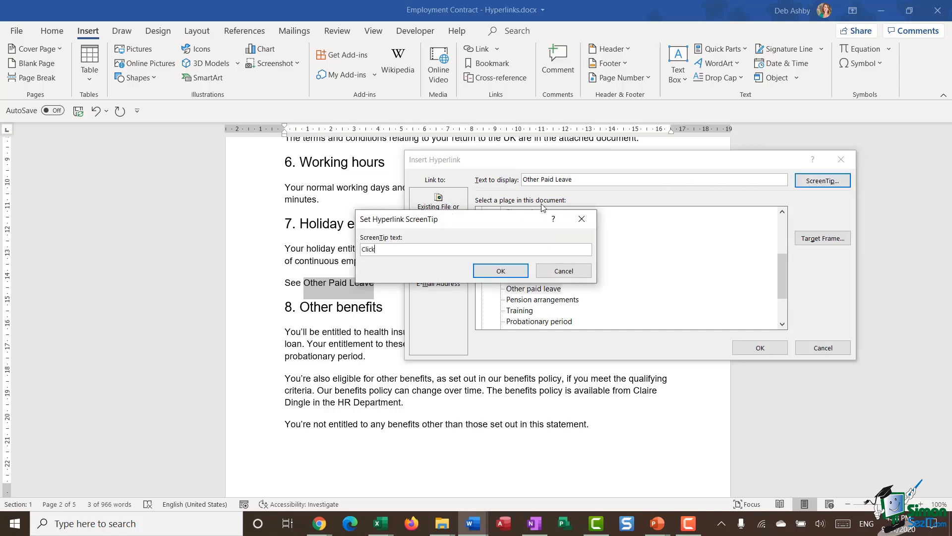
type(" to jump to other paid leave benefits")
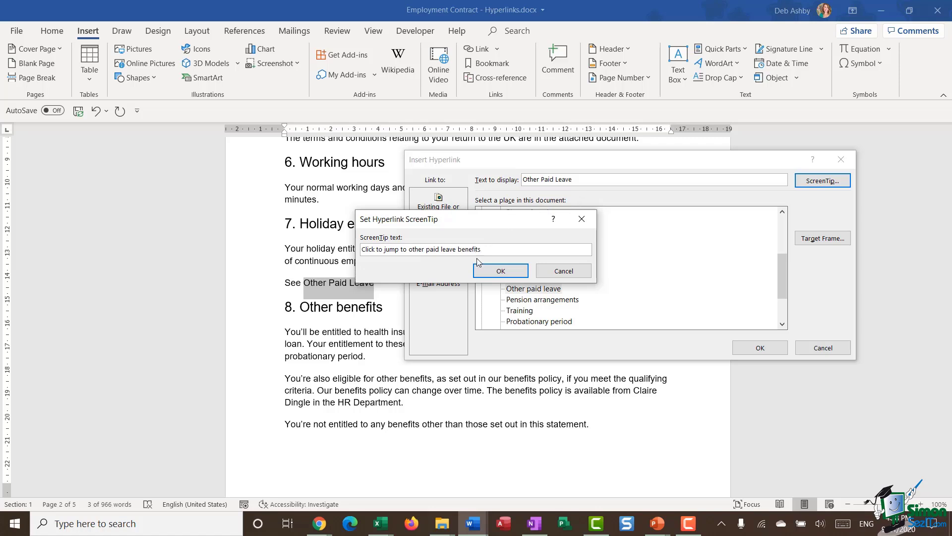
left_click(501, 271)
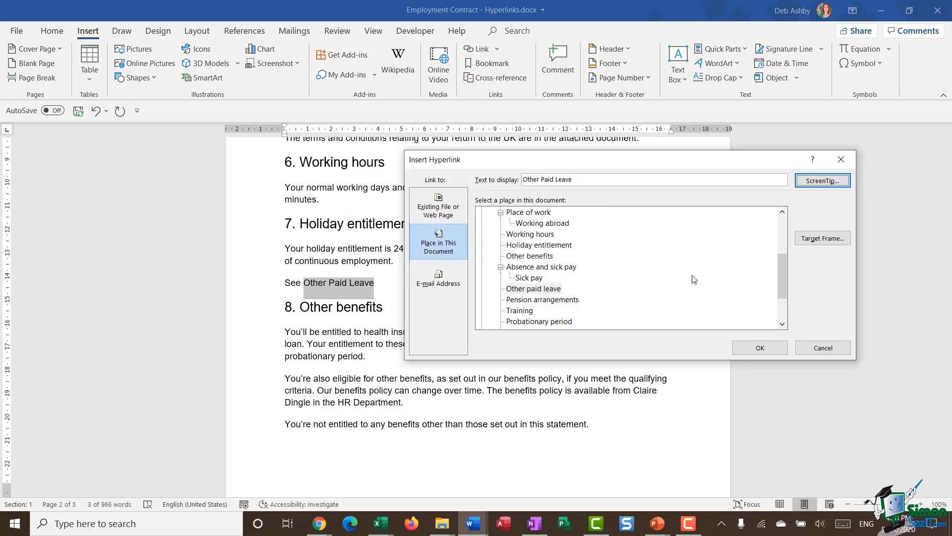
left_click(760, 348)
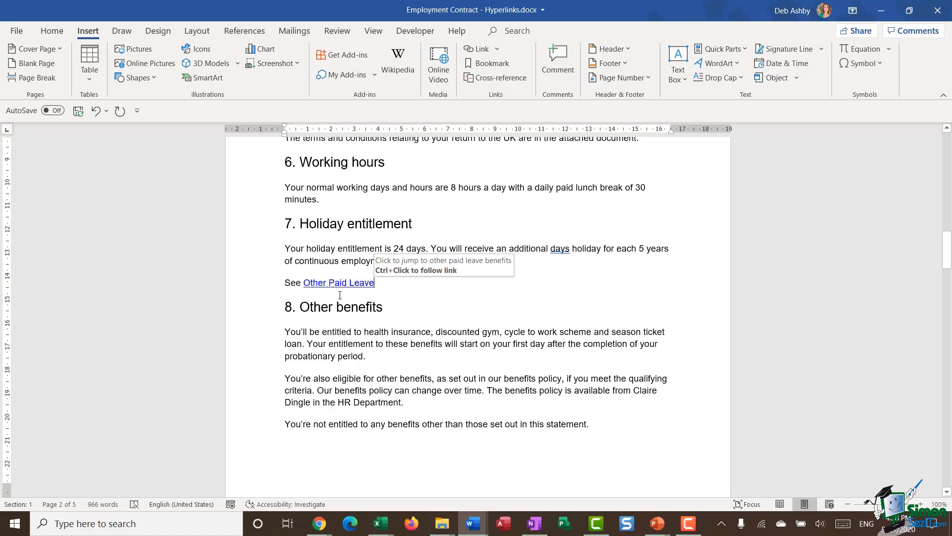
Step: Make the 'Other Paid Leave' link dark red via Font settings, then follow it to section 10
left_click_drag(309, 283, 301, 284)
right_click(313, 284)
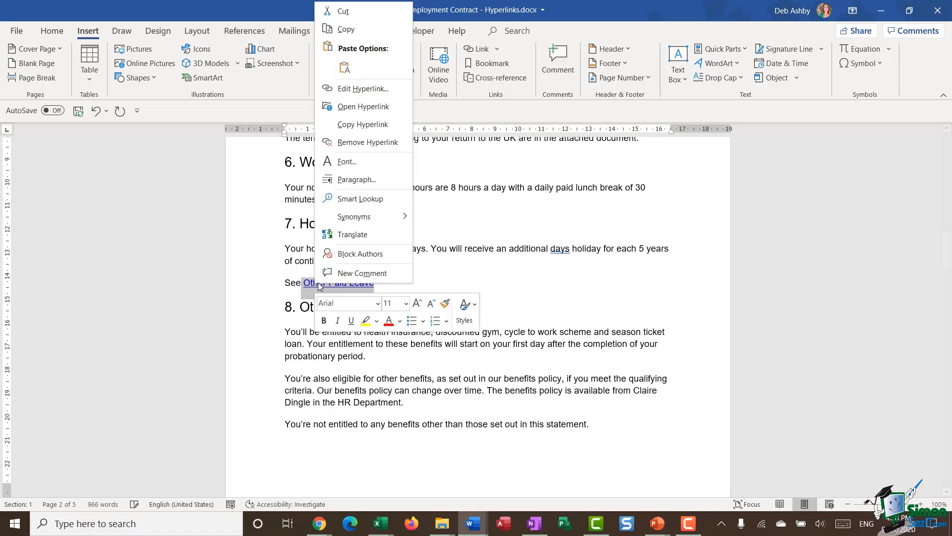
left_click(347, 162)
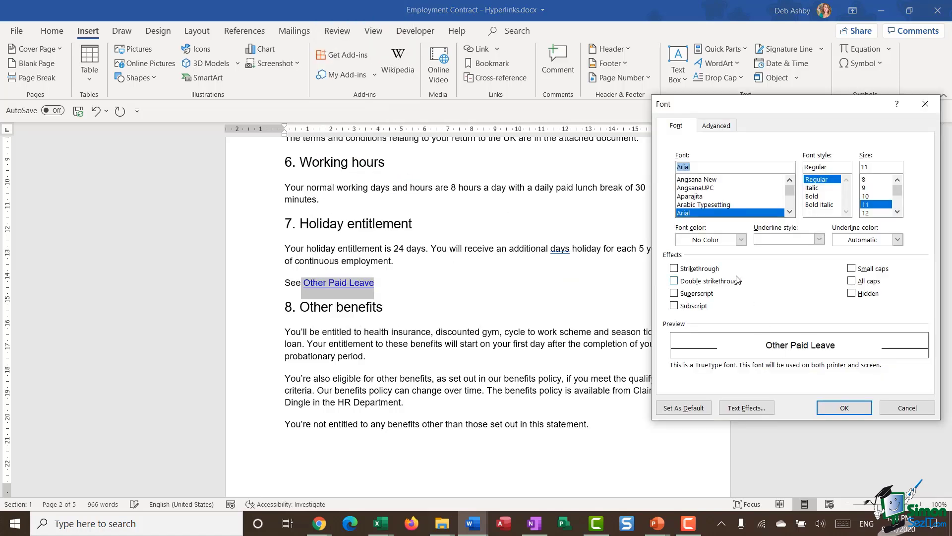
left_click(741, 240)
left_click(680, 373)
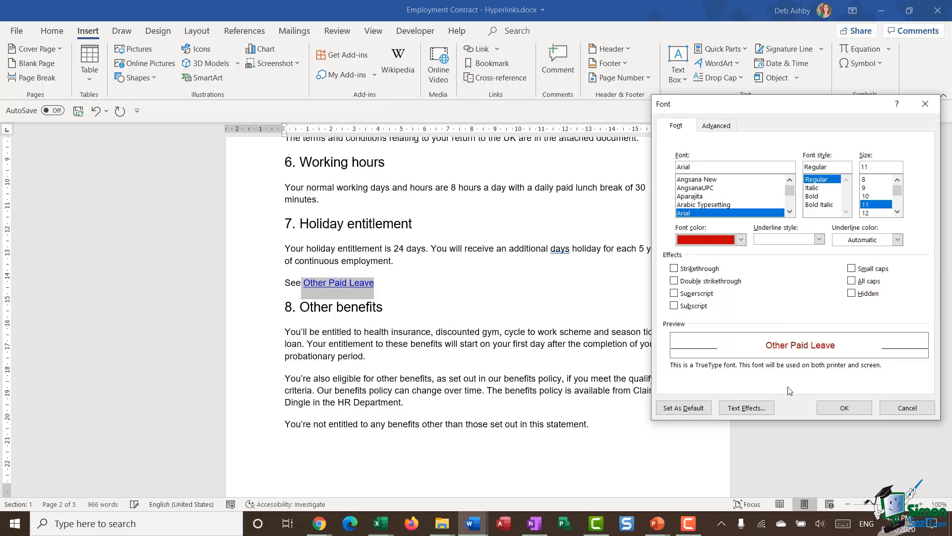
left_click(844, 408)
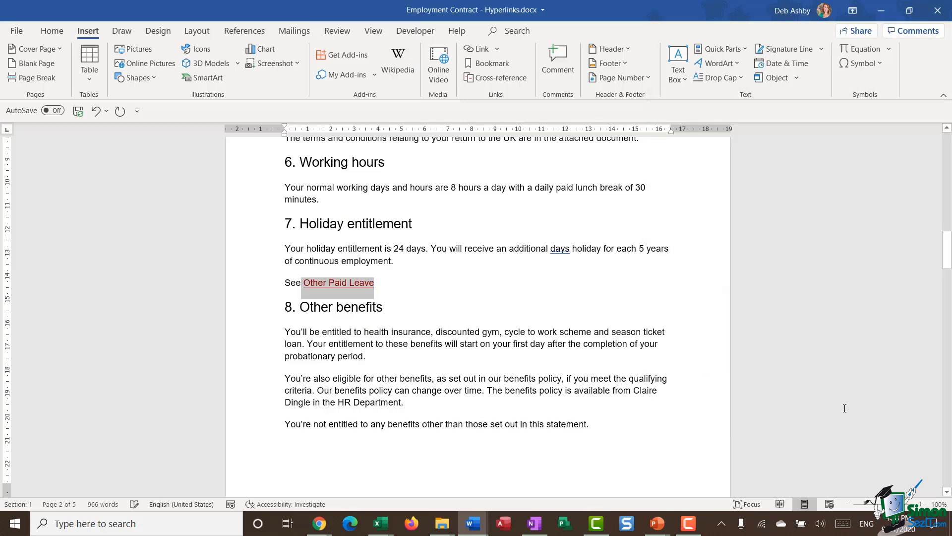
left_click(361, 287, "ctrl")
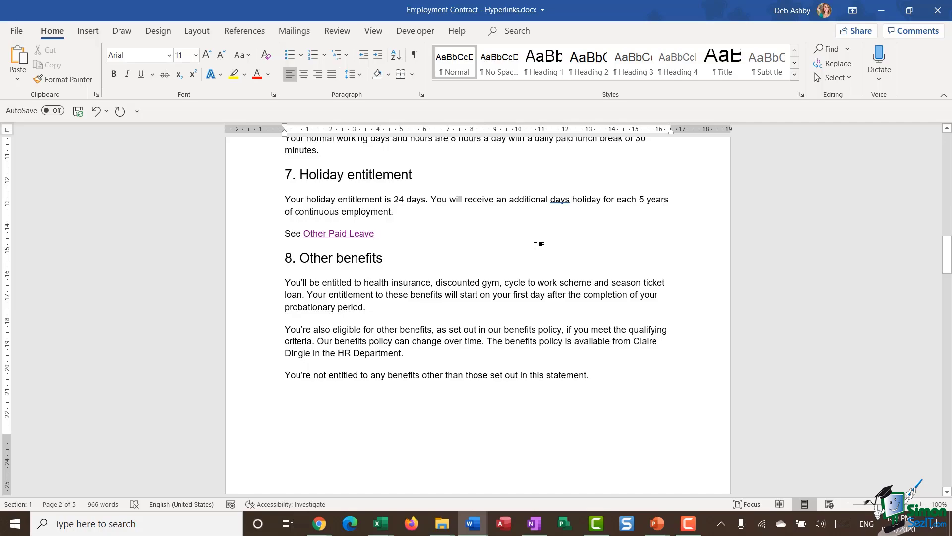
Step: Link the section 17 contact name to the contact's e-mail address with subject 'Enquiry'
scroll(535, 246, "down", 20)
scroll(532, 257, "down", 18)
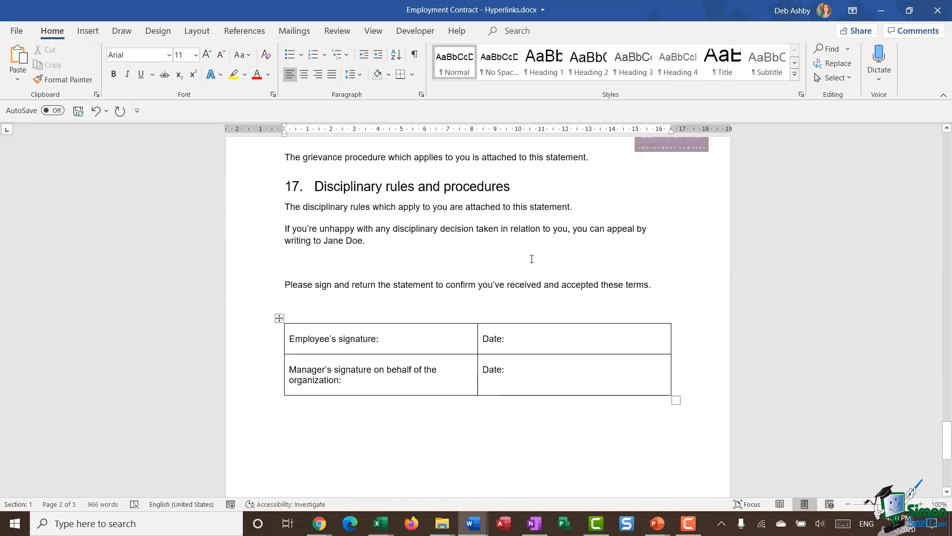
scroll(532, 259, "up", 2)
scroll(496, 282, "down", 2)
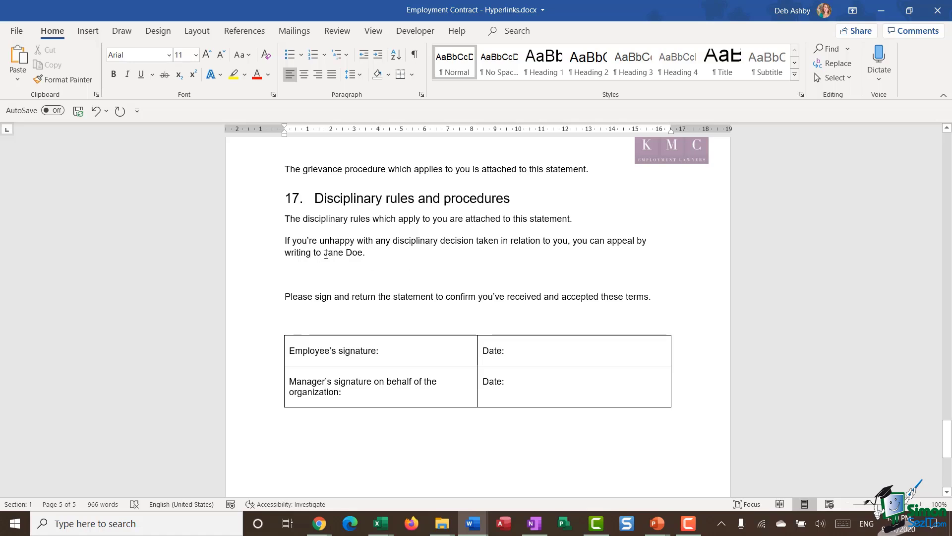
left_click_drag(323, 253, 360, 255)
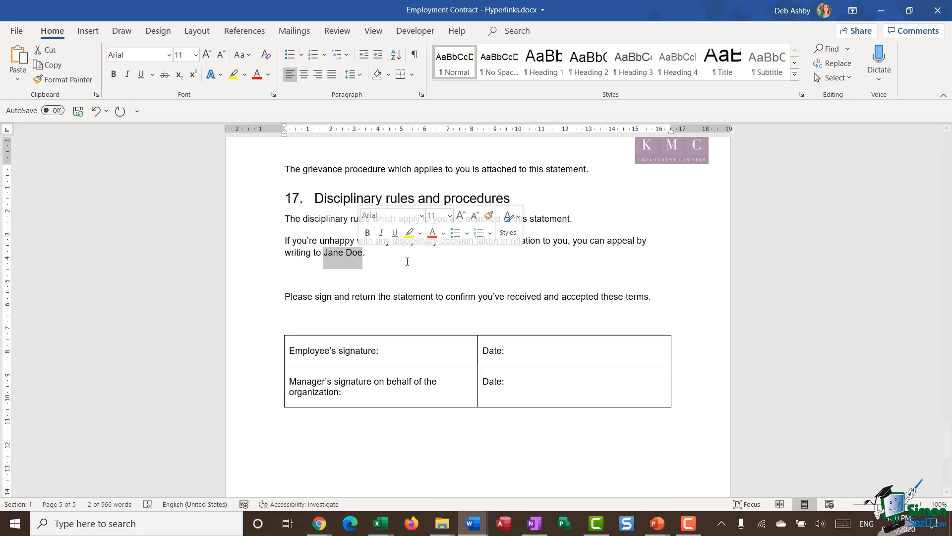
right_click(350, 257)
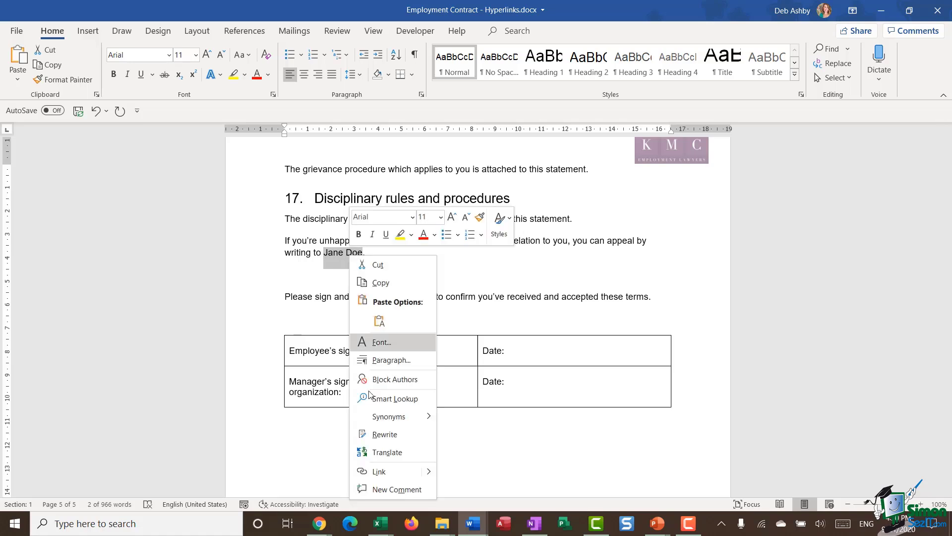
left_click(369, 472)
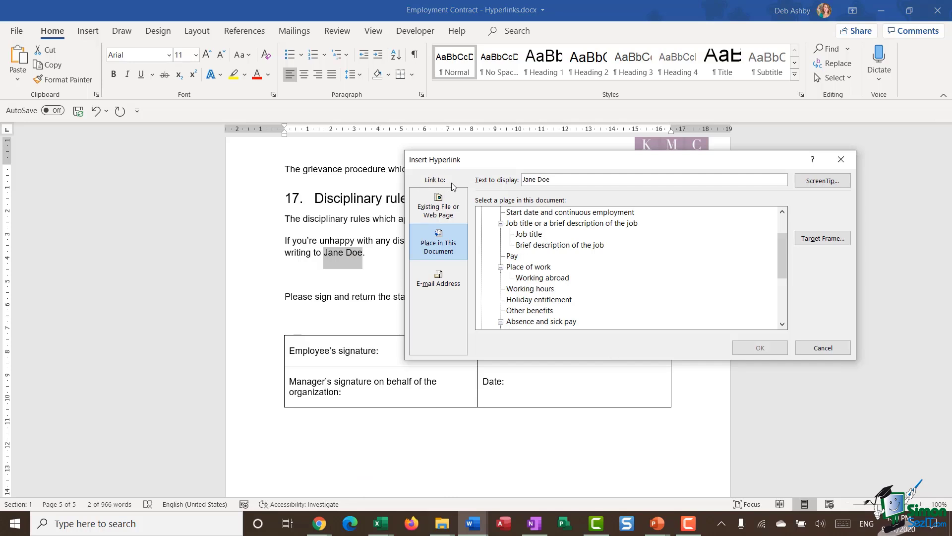
left_click(446, 286)
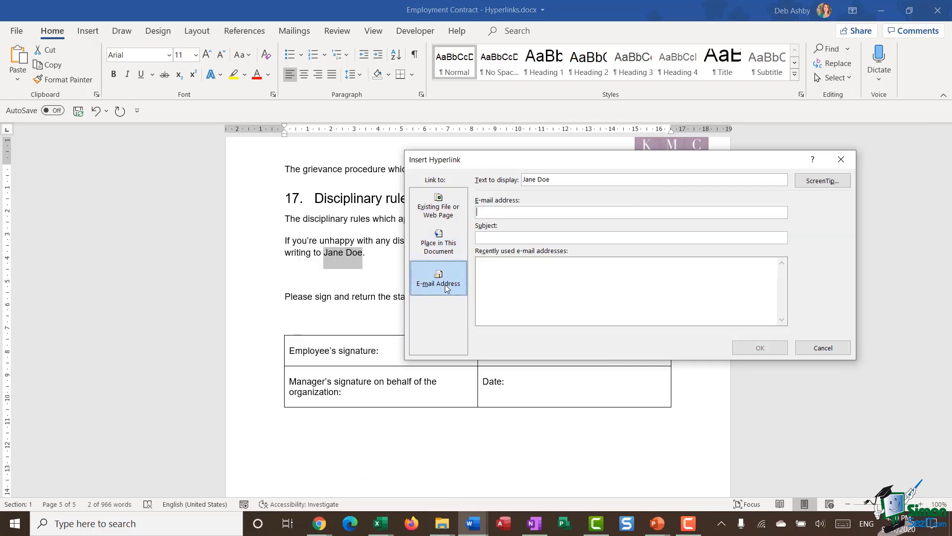
left_click(489, 214)
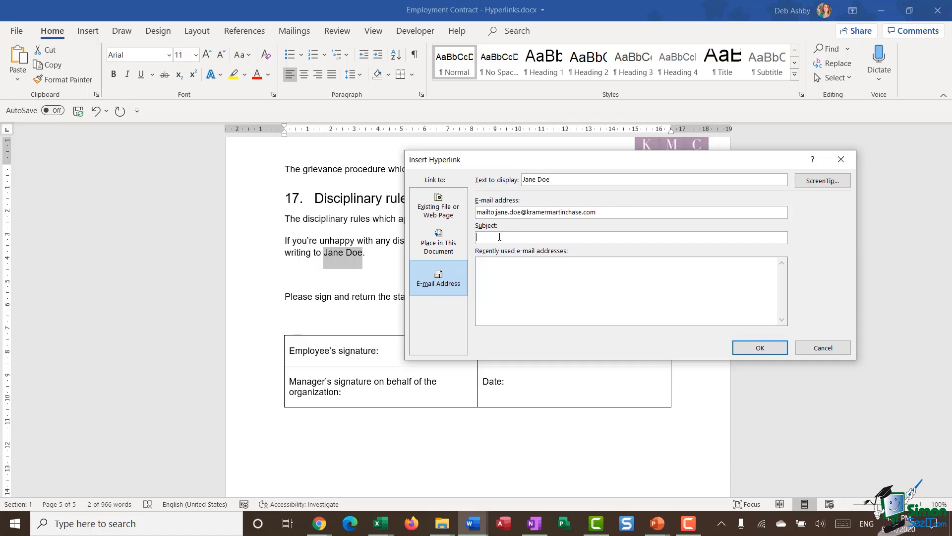
type("nqiuiry")
Step: Add a ScreenTip inviting readers to email the contact, finish the link, and follow it
left_click(822, 180)
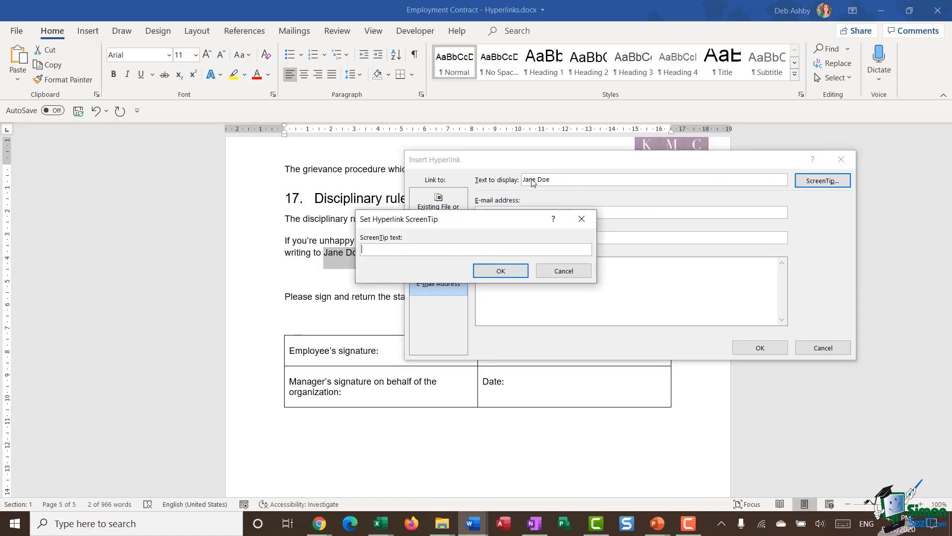
type("Click to email Jane Doe")
left_click(508, 273)
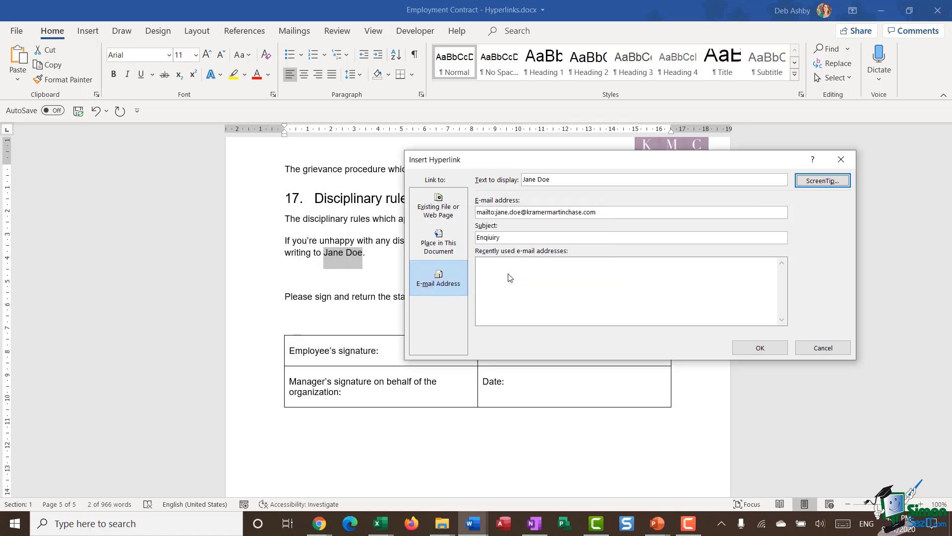
left_click(771, 347)
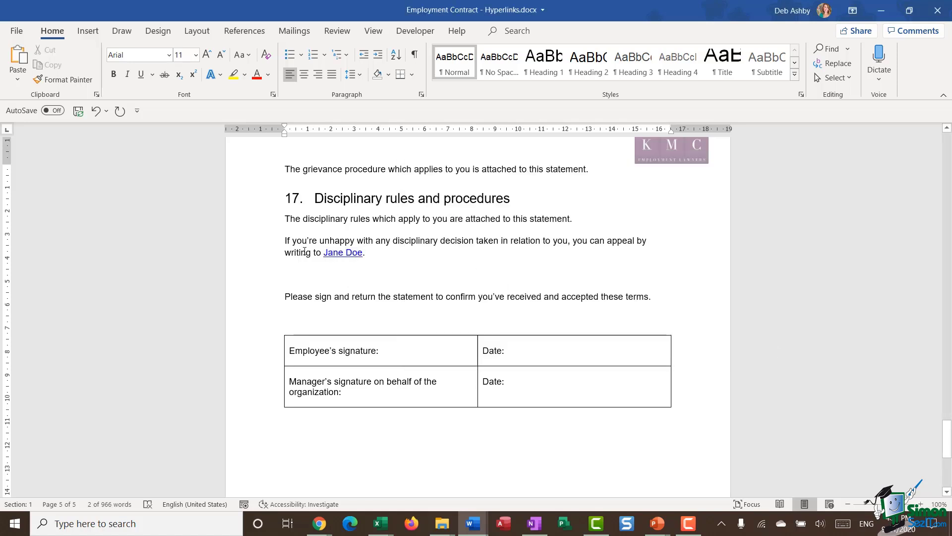
left_click(337, 254, "ctrl")
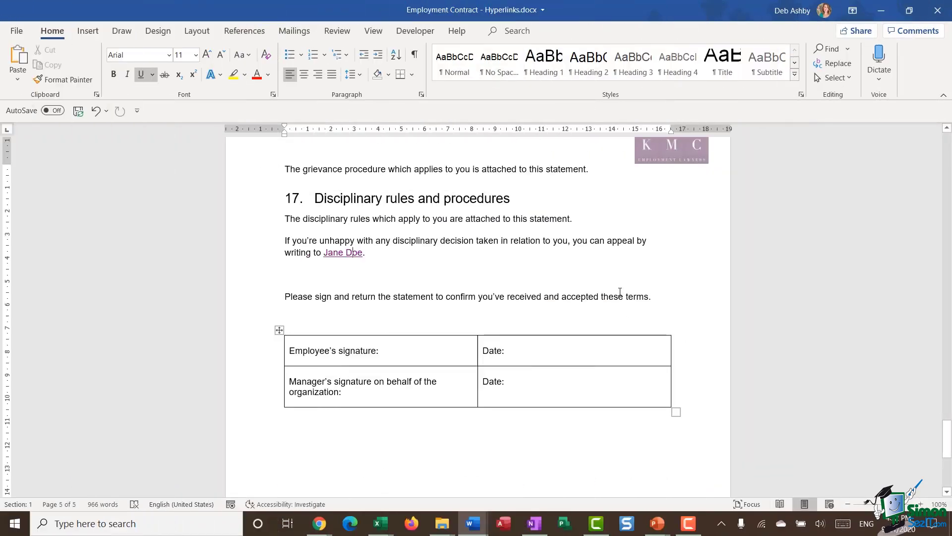
Step: Close the Outlook Enquiry draft and return to the top of the contract
left_click(620, 292)
key("ctrl+Home")
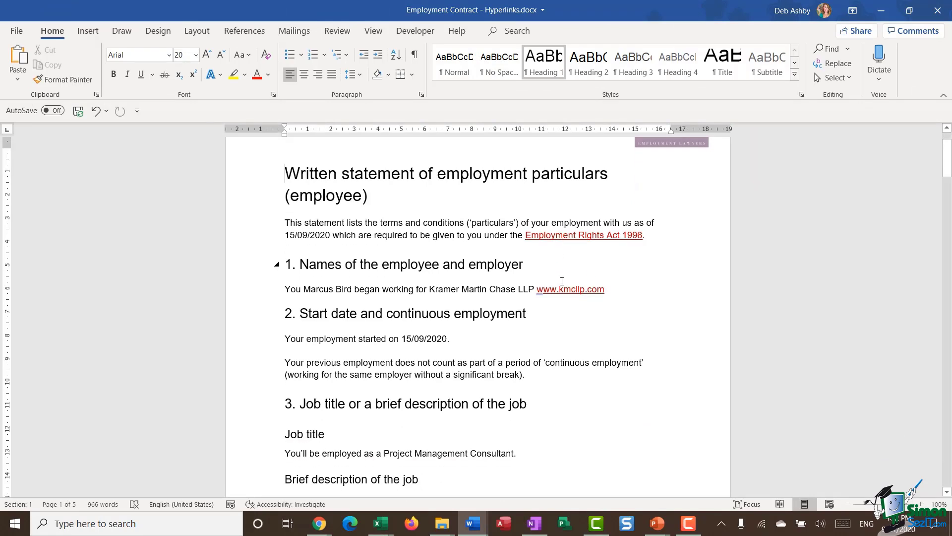
Step: Set the Employment Rights Act link's target frame to New window, as the default for all hyperlinks
mouse_move(556, 231)
left_click(632, 234)
right_click(632, 234)
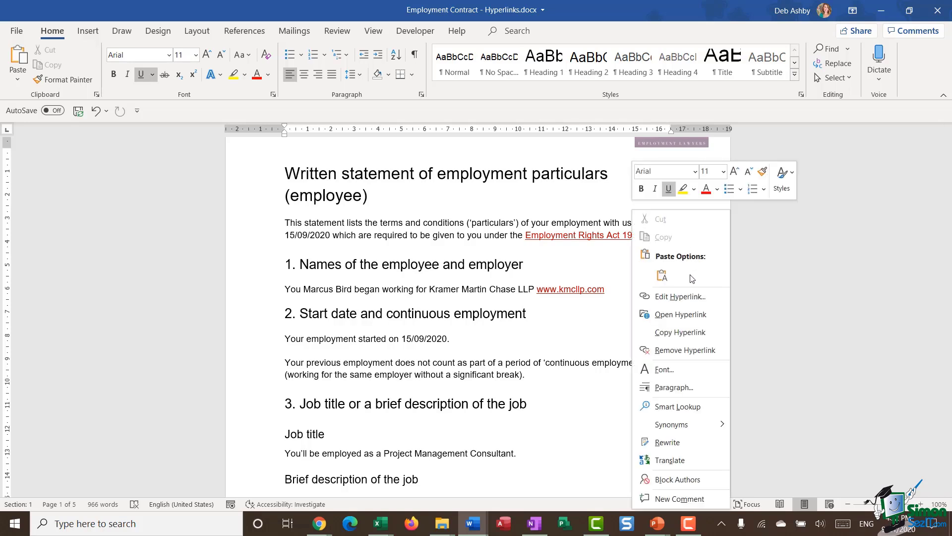
left_click(686, 299)
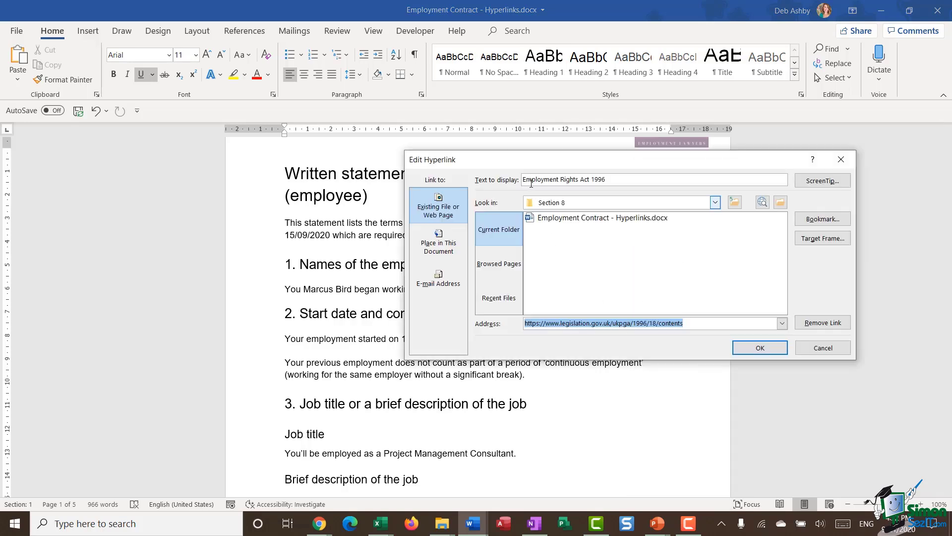
left_click(823, 239)
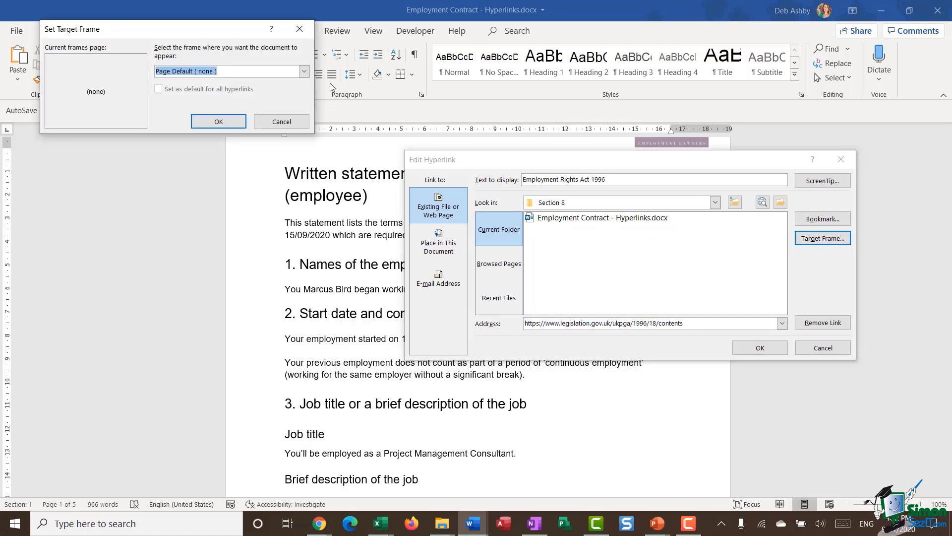
left_click(304, 71)
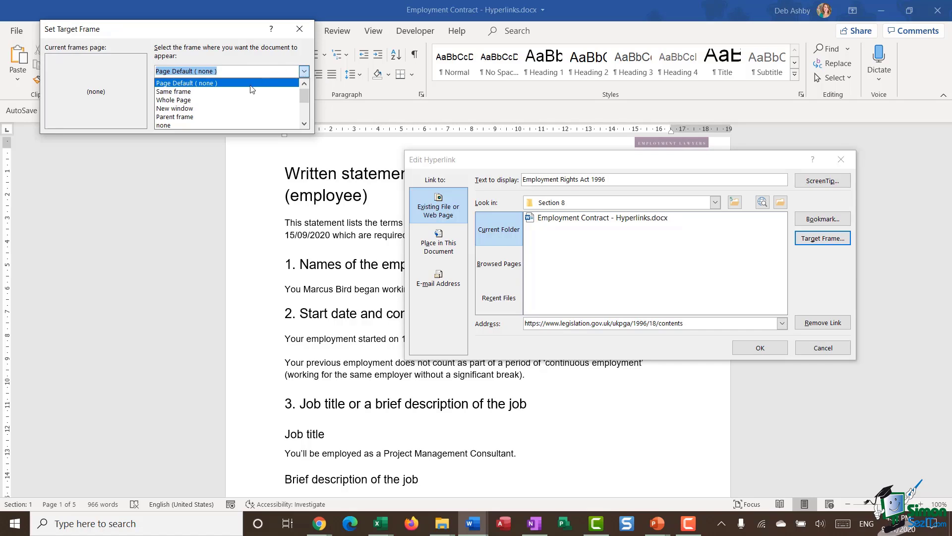
left_click(222, 109)
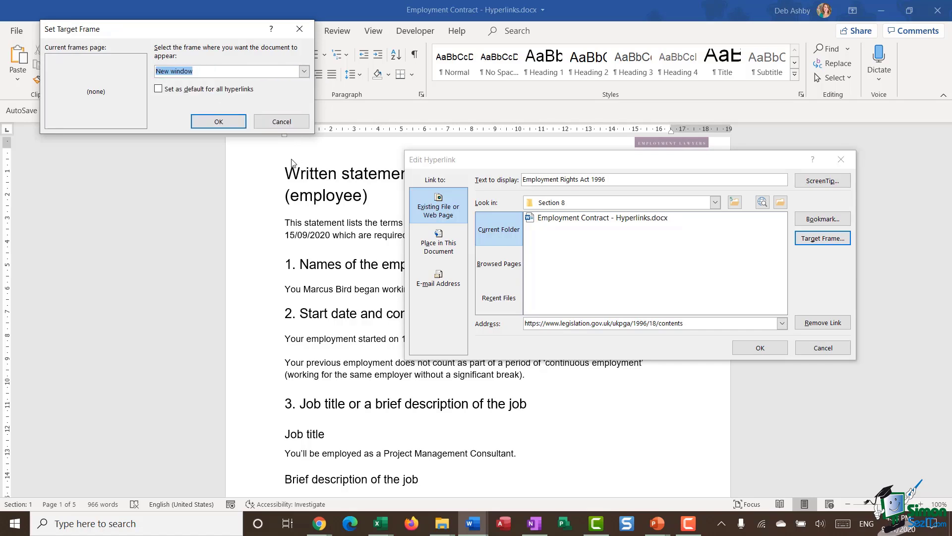
left_click(157, 89)
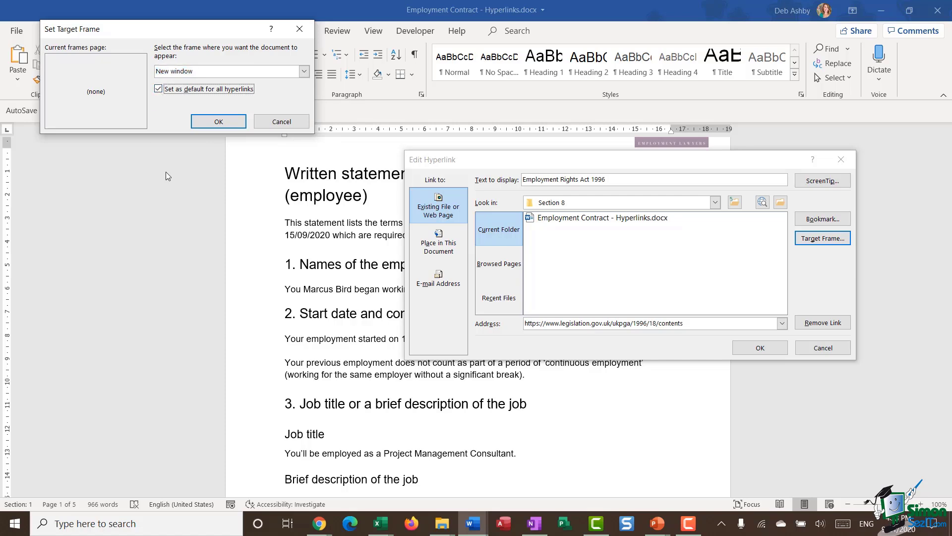
left_click(218, 124)
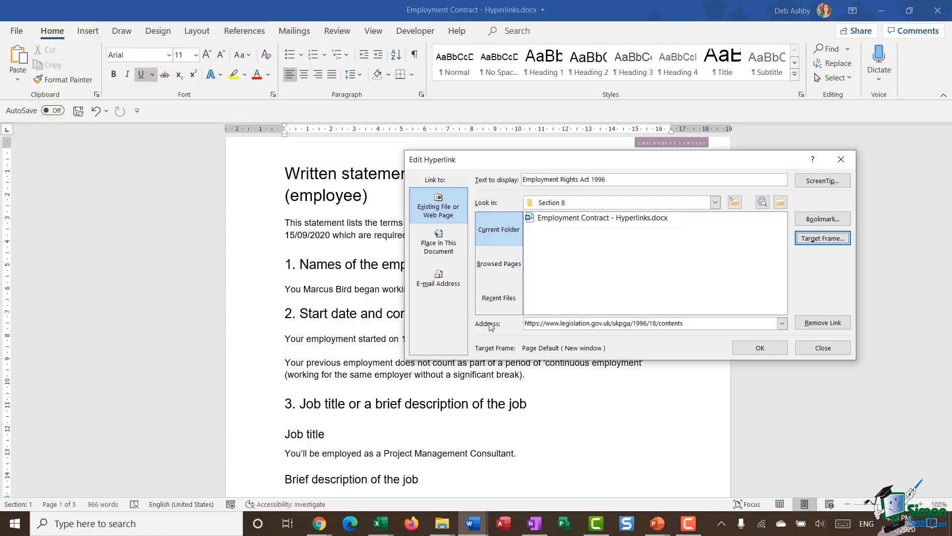
left_click(772, 354)
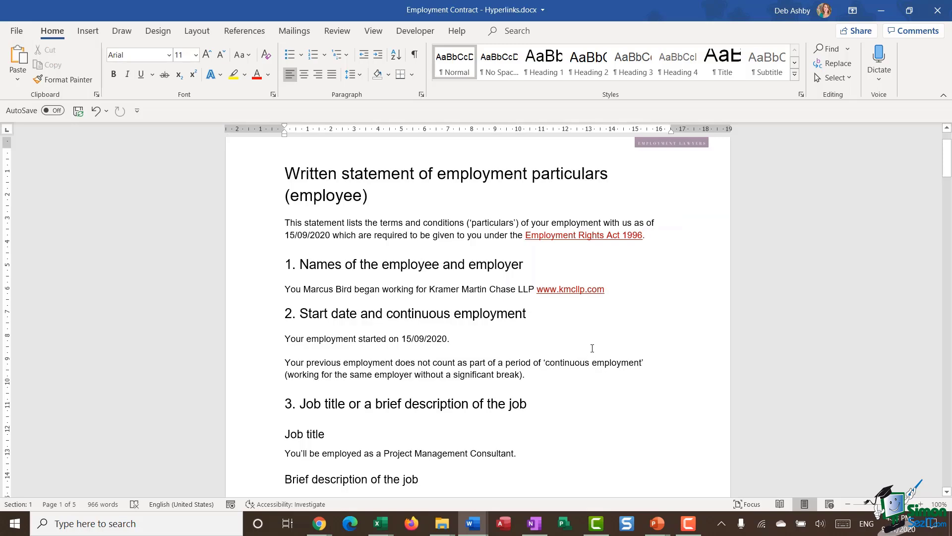
mouse_move(602, 247)
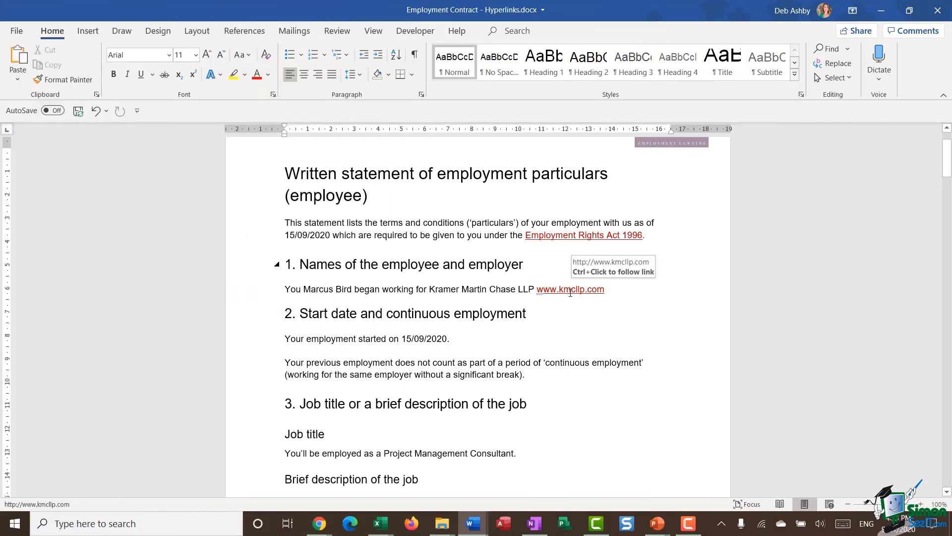
right_click(570, 293)
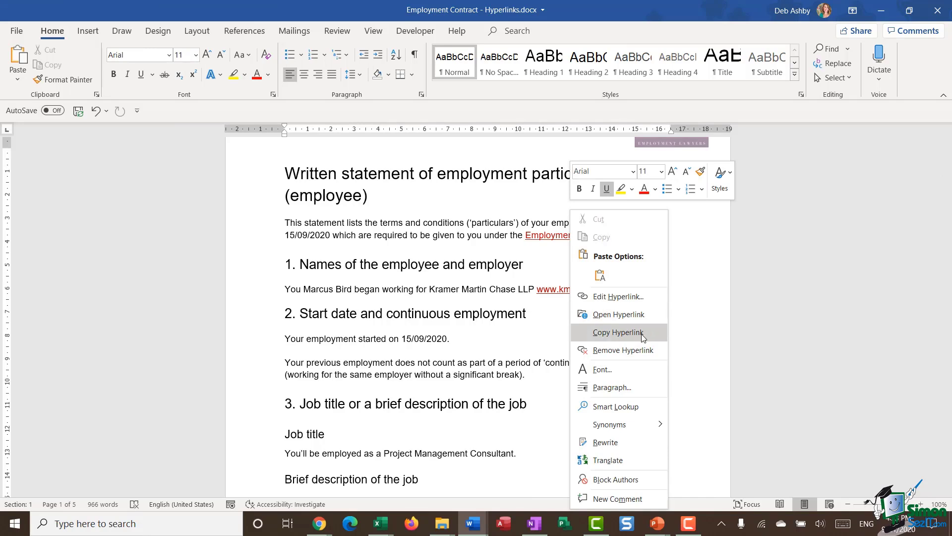
left_click(639, 349)
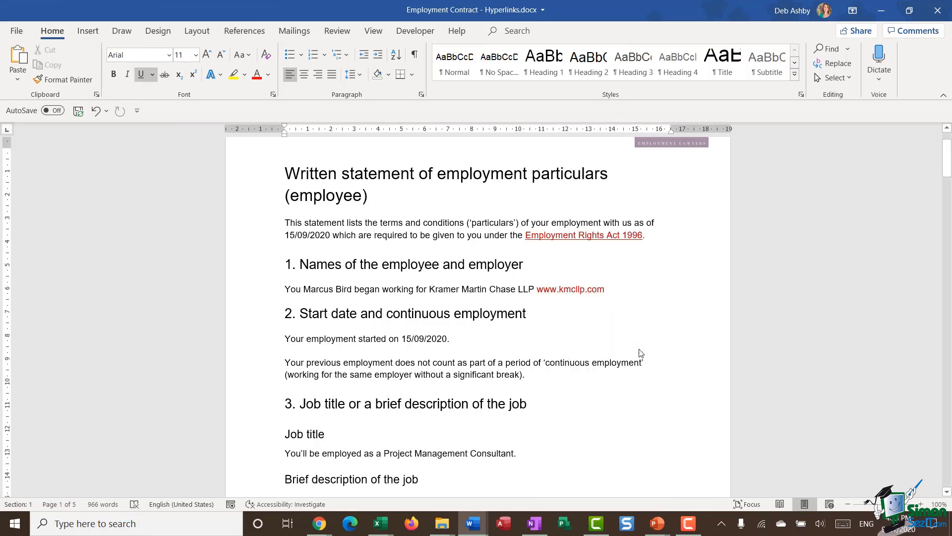
left_click_drag(610, 289, 536, 289)
key("Delete")
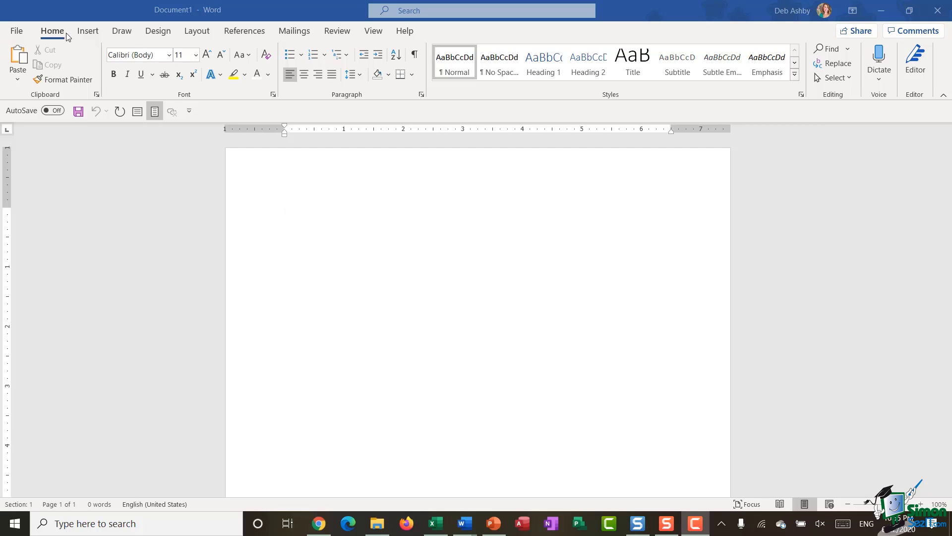
left_click(88, 32)
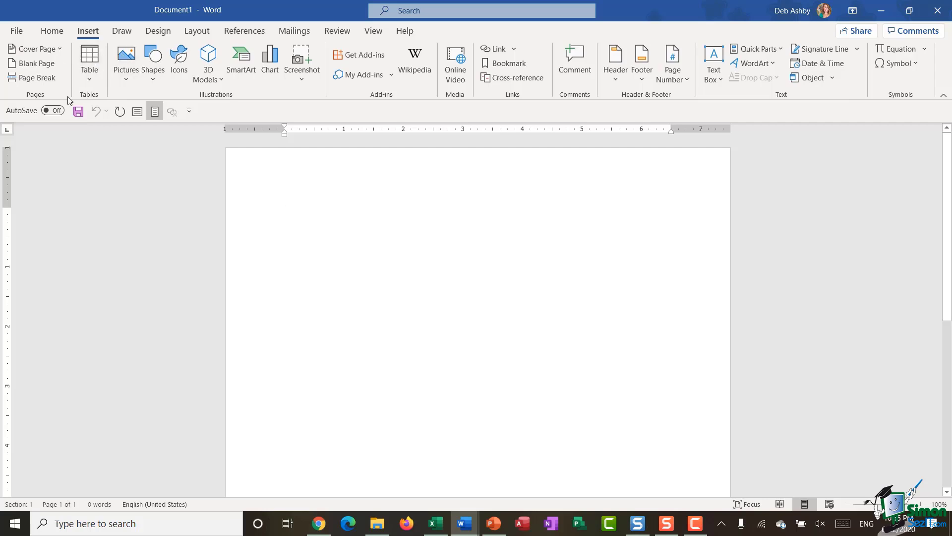
left_click(89, 78)
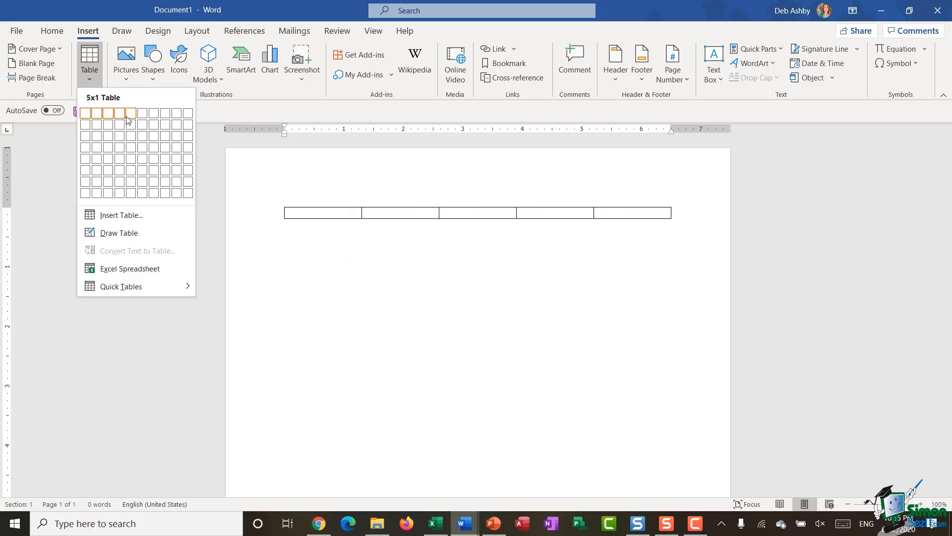
left_click(108, 147)
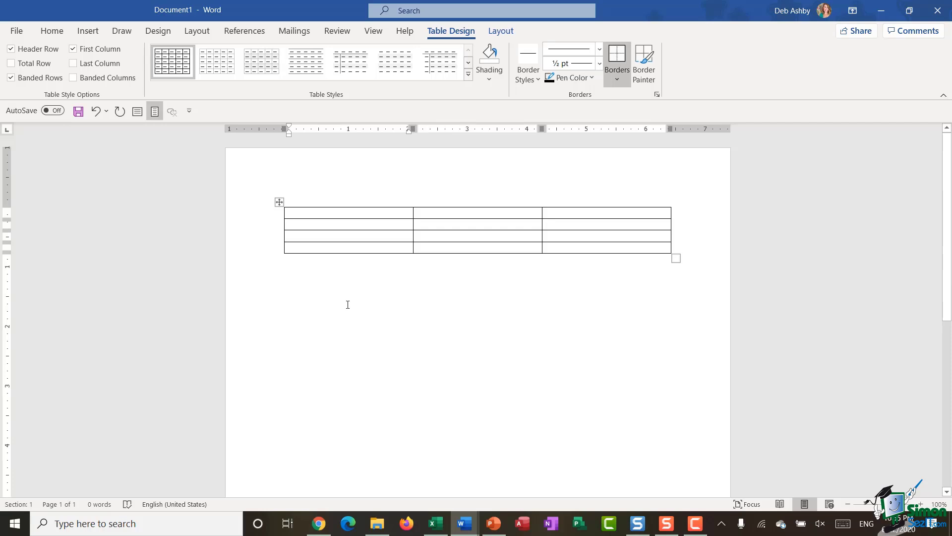
left_click(279, 202)
right_click(323, 219)
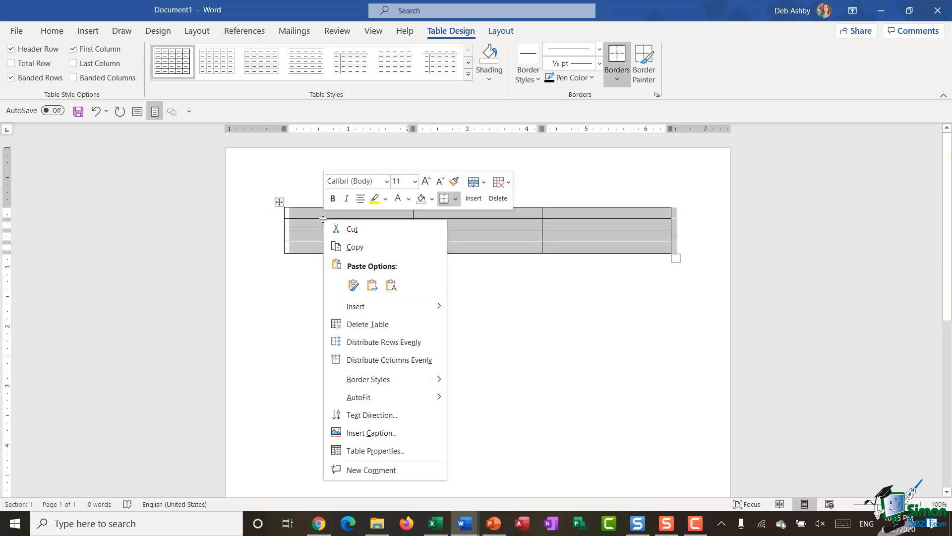
left_click(342, 323)
Step: Insert a 4-column, 10-row table with Insert Table and place the cursor below it
left_click(86, 35)
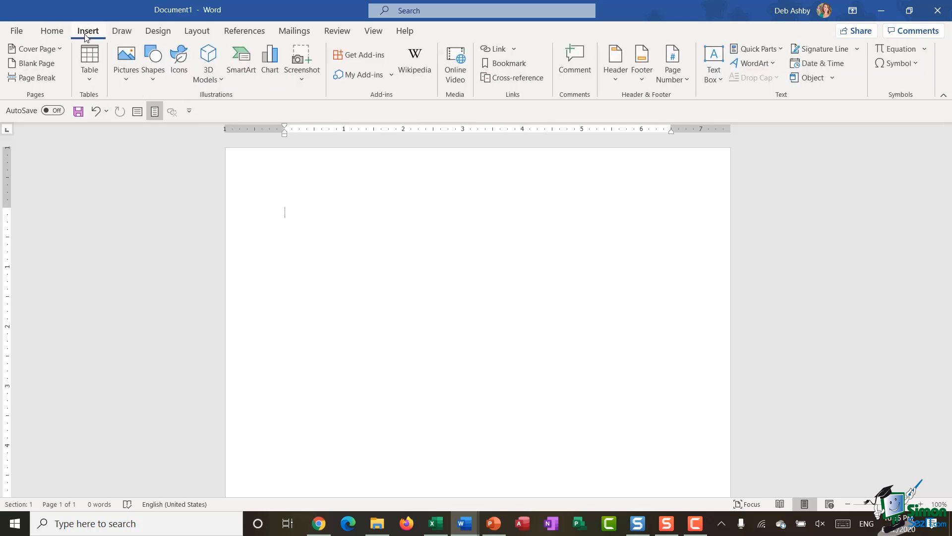
left_click(91, 84)
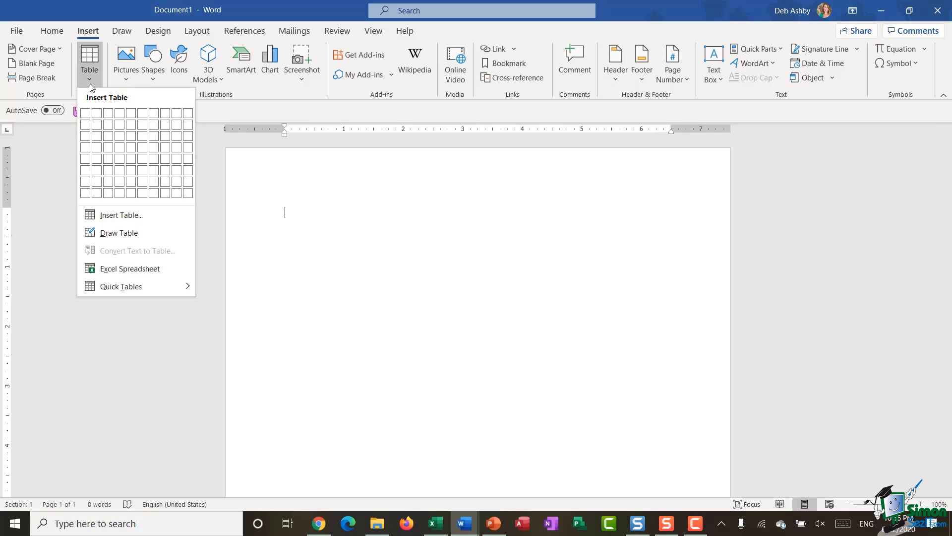
left_click(109, 215)
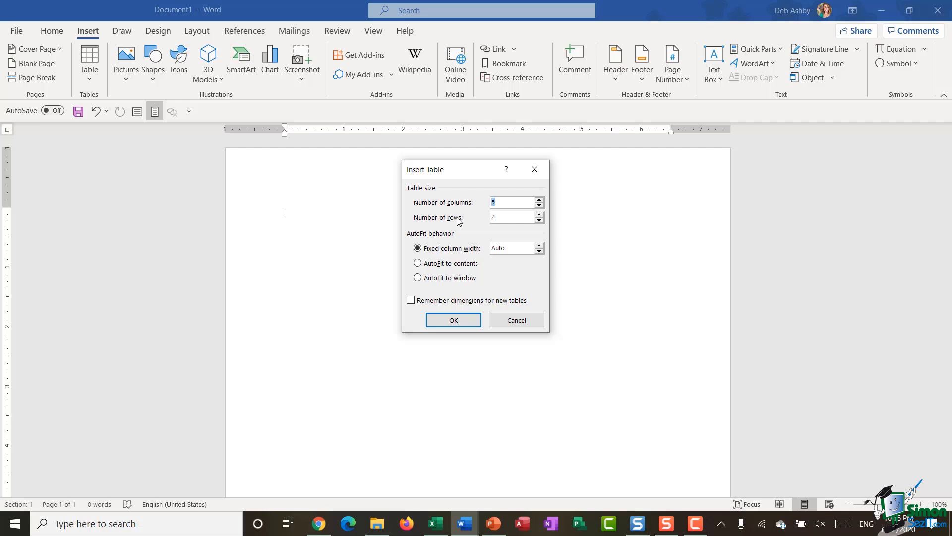
left_click(542, 205)
left_click(539, 215)
left_click(540, 216)
left_click(458, 321)
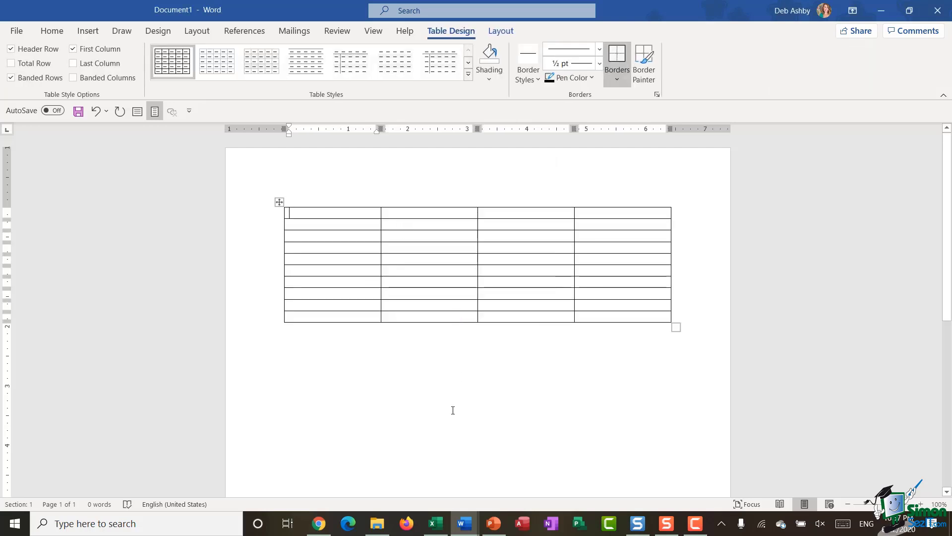
left_click(298, 368)
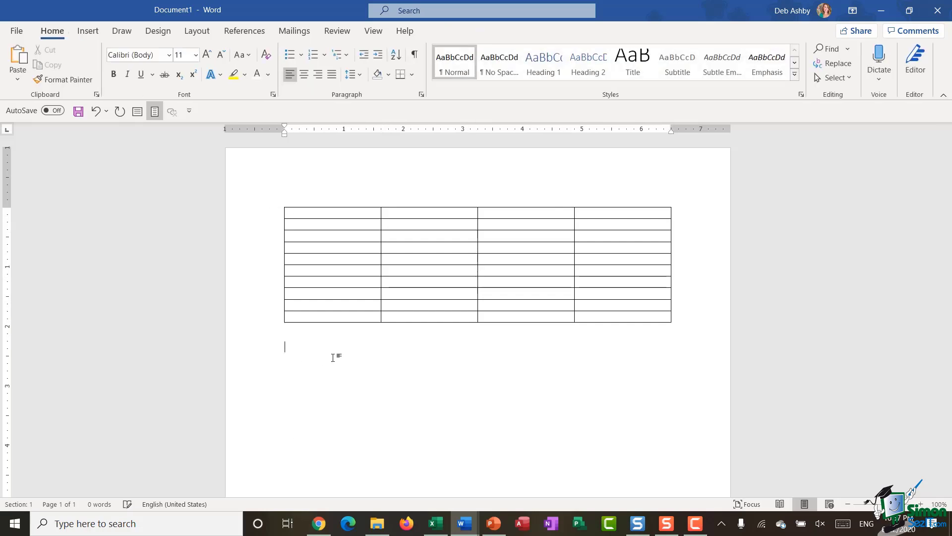
scroll(392, 293, "down", 2)
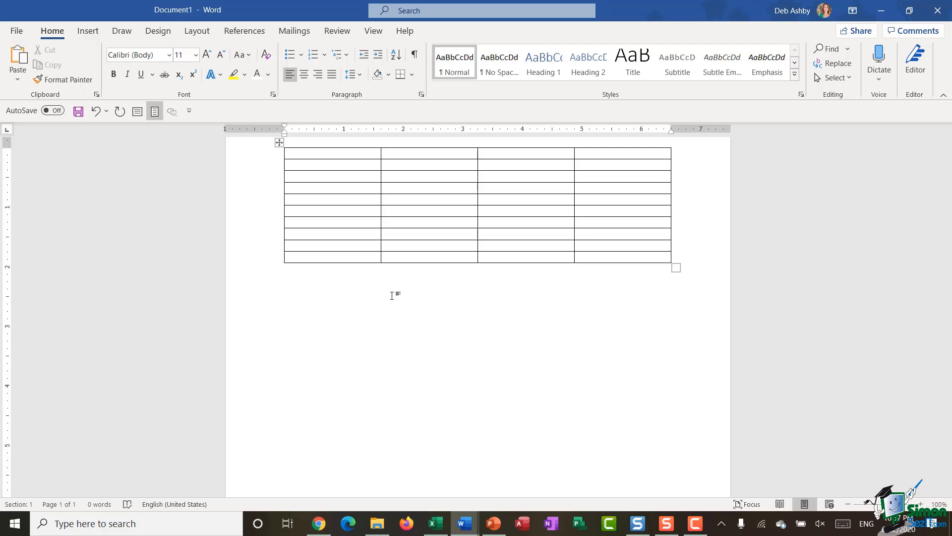
Step: Switch to Draw Table and draw a new table's outer box below the first table
left_click(88, 33)
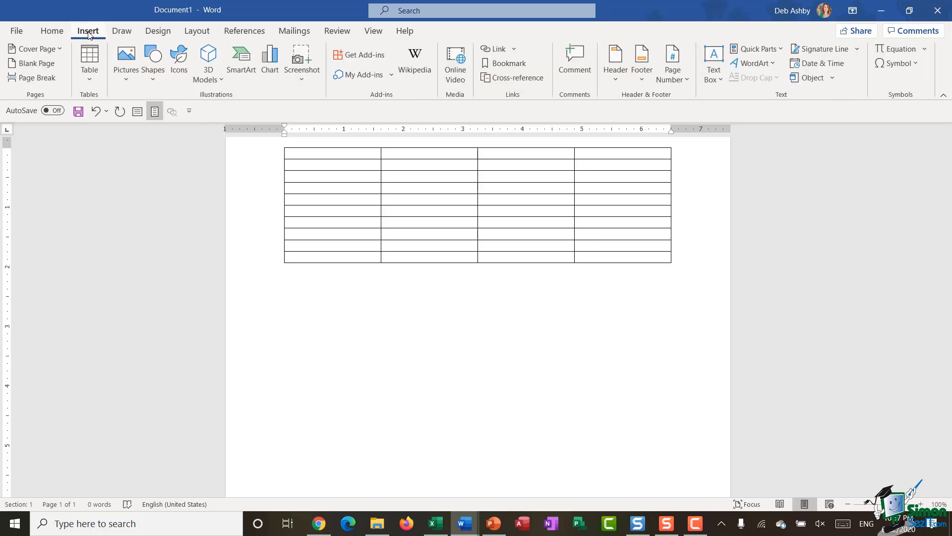
left_click(92, 81)
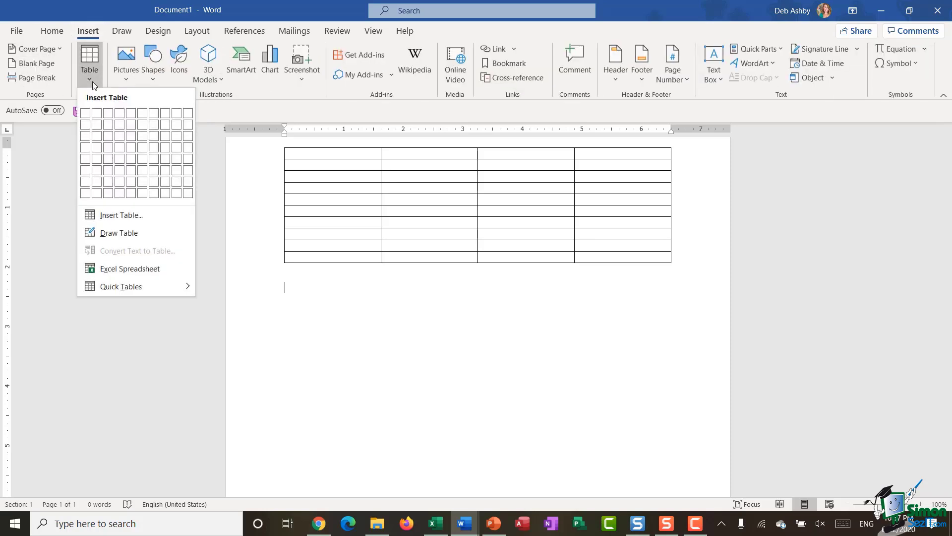
left_click(135, 233)
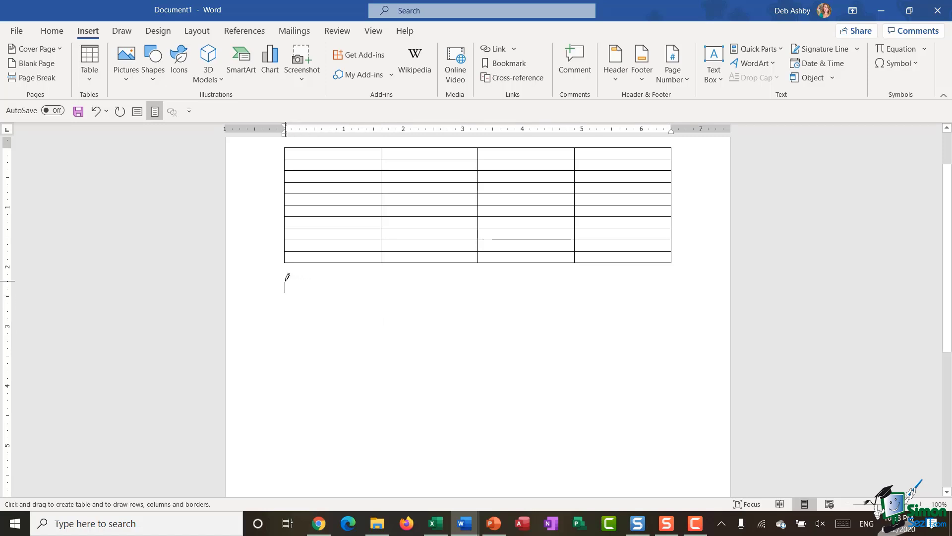
mouse_move(284, 282)
left_mouse_down()
mouse_move(674, 290)
mouse_move(670, 406)
left_mouse_up()
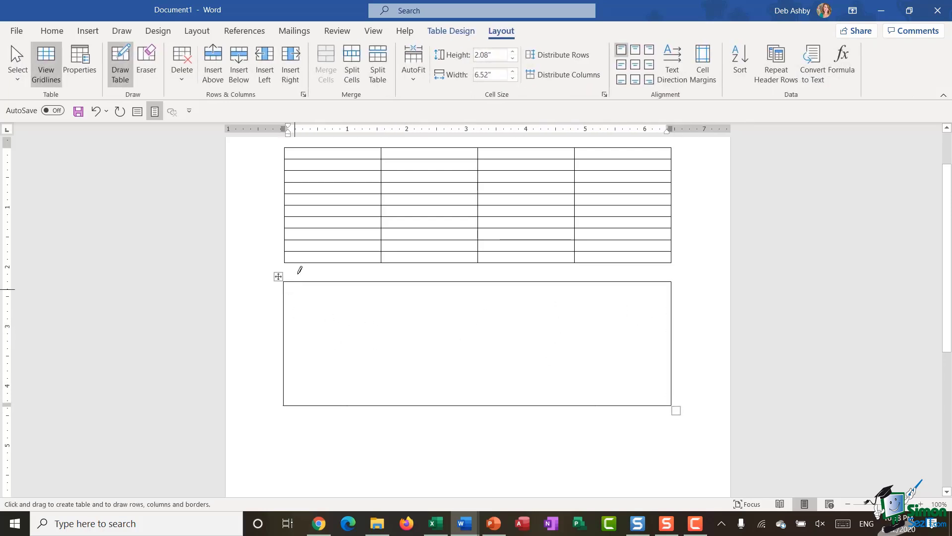
Step: Draw three row dividers and three column dividers inside the box, then stop drawing
left_click(286, 299)
left_click_drag(285, 301, 670, 302)
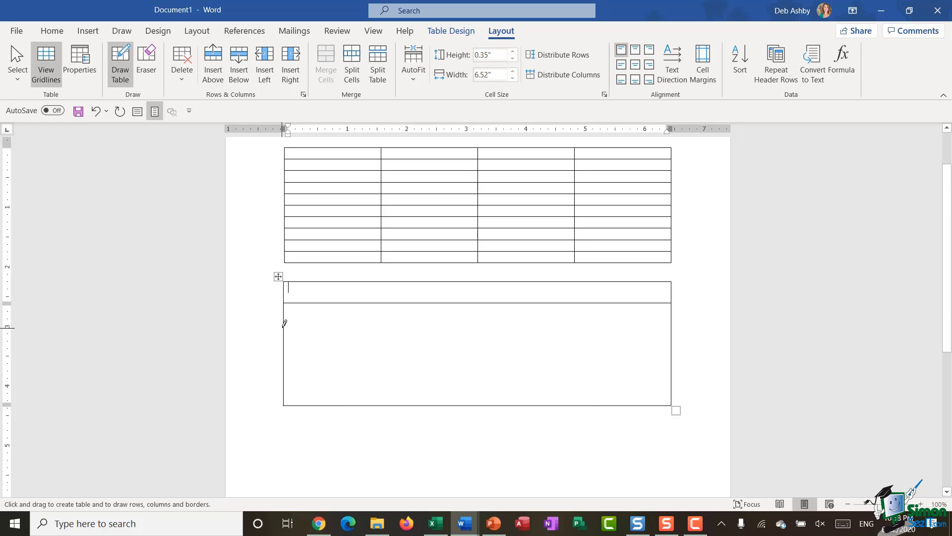
left_click_drag(286, 326, 588, 326)
left_click_drag(286, 361, 594, 361)
mouse_move(360, 278)
left_mouse_down()
mouse_move(341, 378)
mouse_move(362, 396)
left_mouse_up()
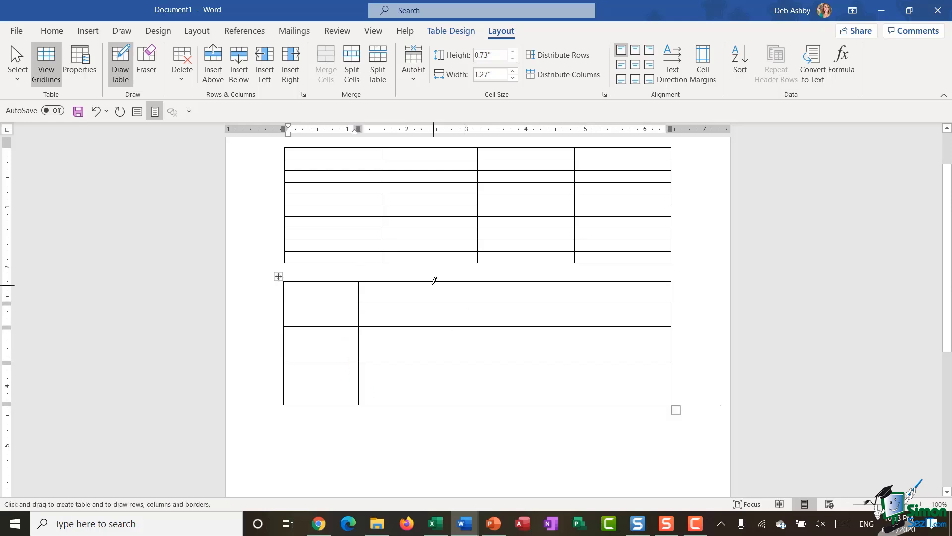
left_click_drag(434, 284, 431, 399)
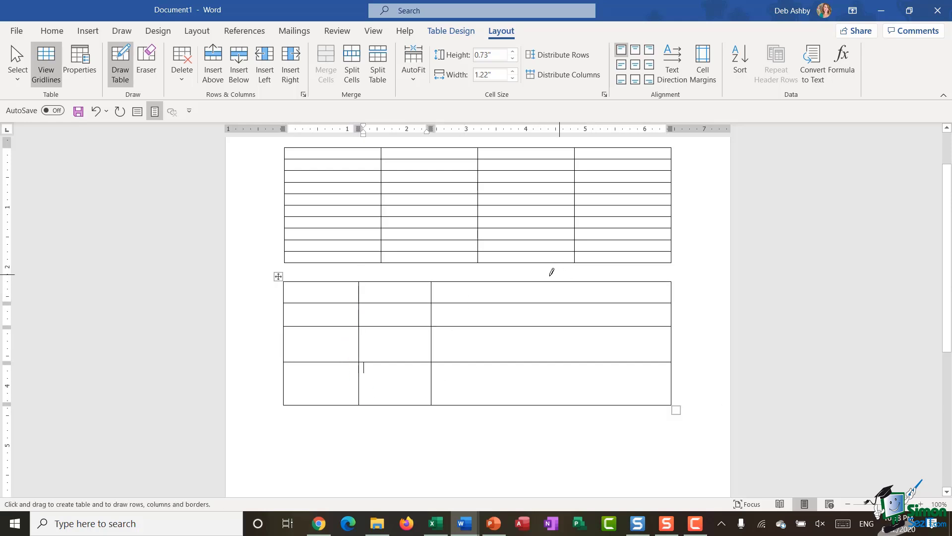
left_click_drag(534, 276, 530, 397)
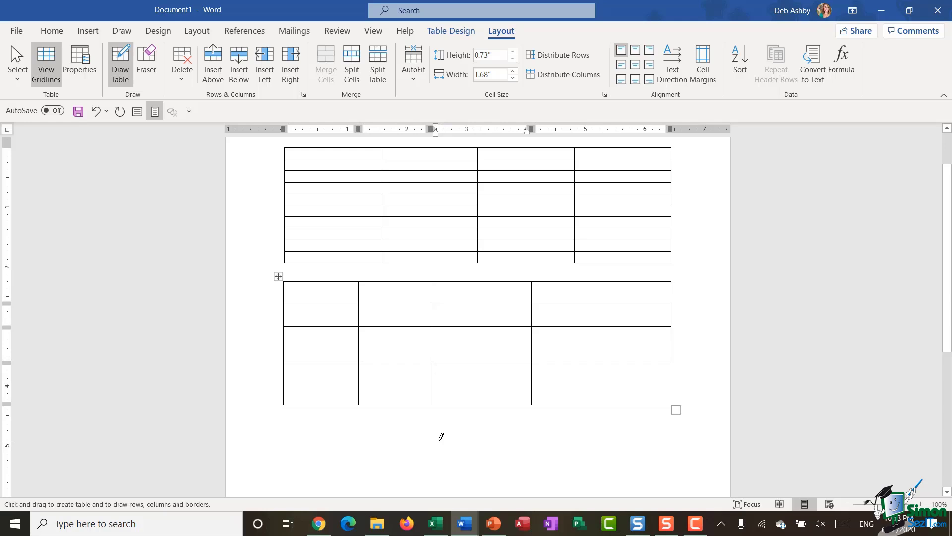
left_click(119, 72)
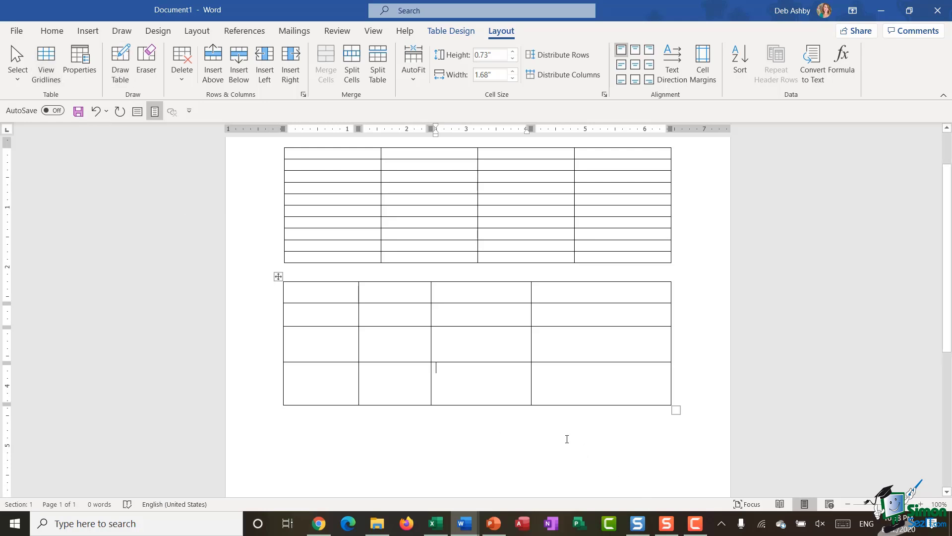
Step: Select the whole first table by its move handle and show its Table Design options
left_click(278, 276)
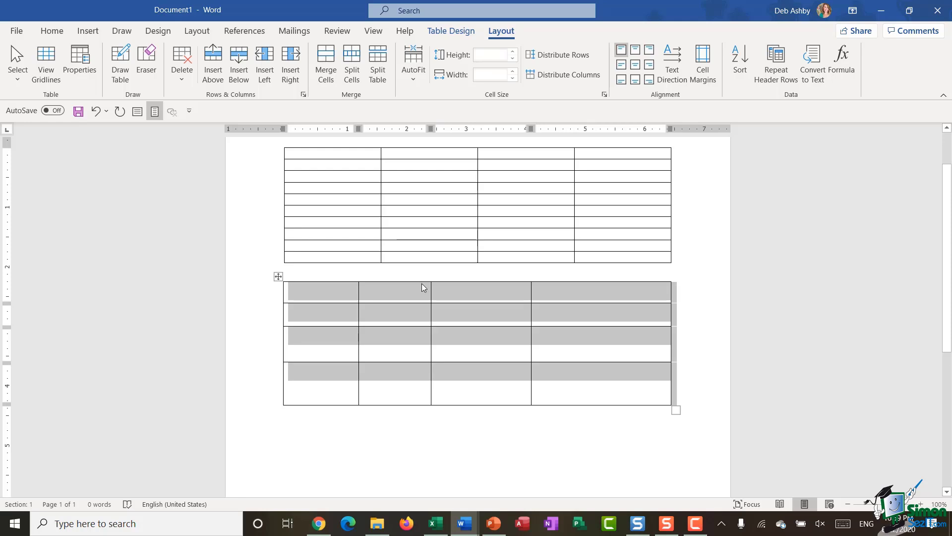
scroll(341, 261, "up", 2)
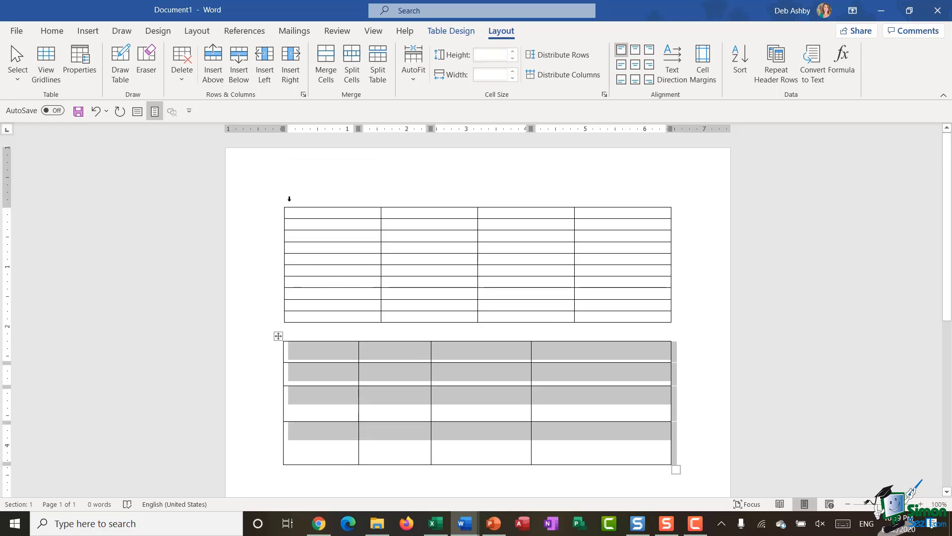
left_click(299, 213)
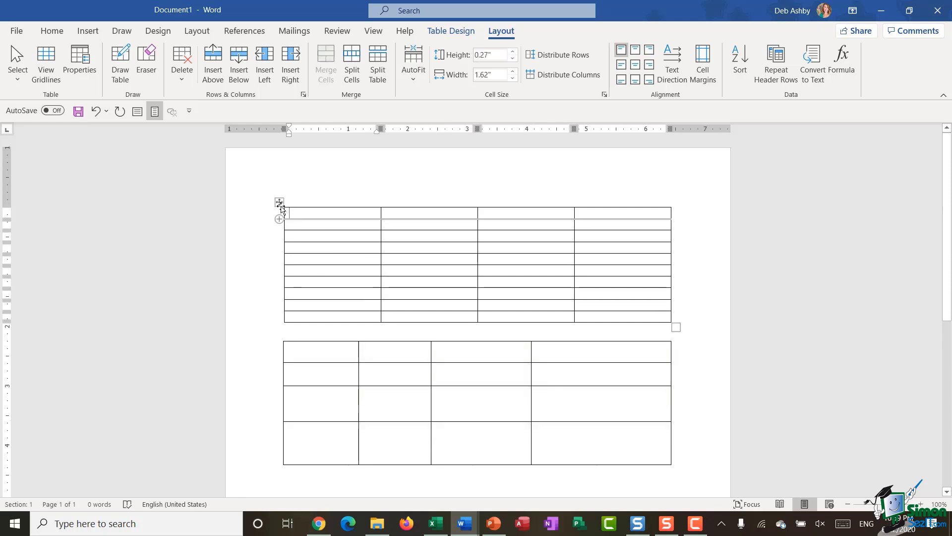
left_click(280, 203)
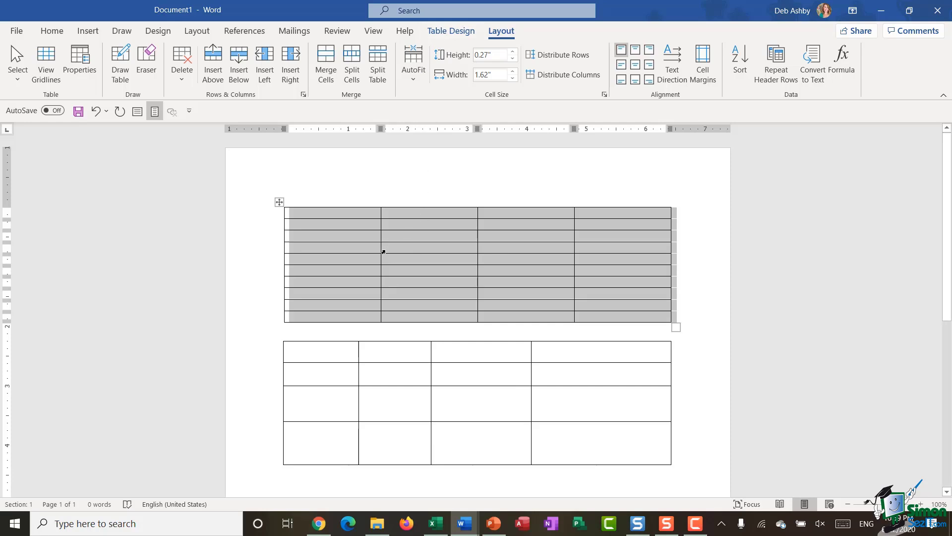
left_click(447, 31)
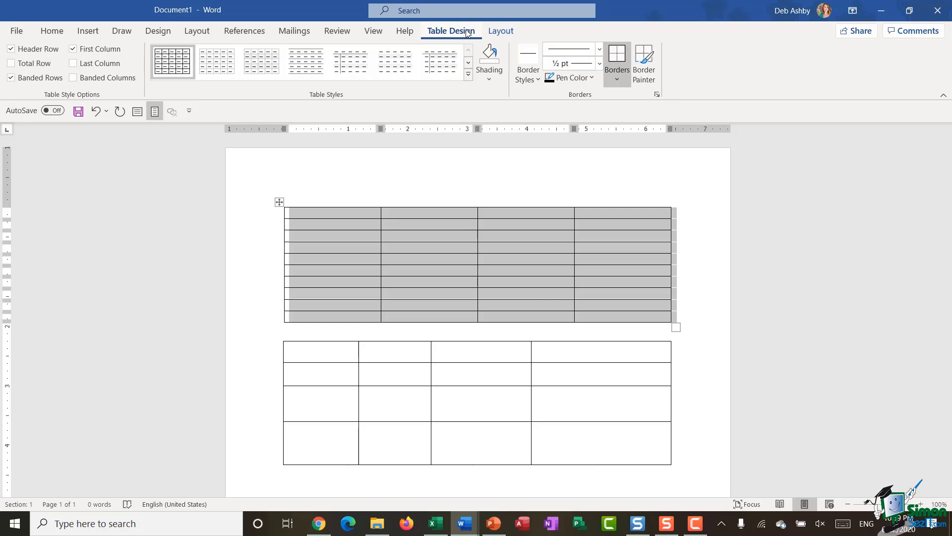
left_click(494, 32)
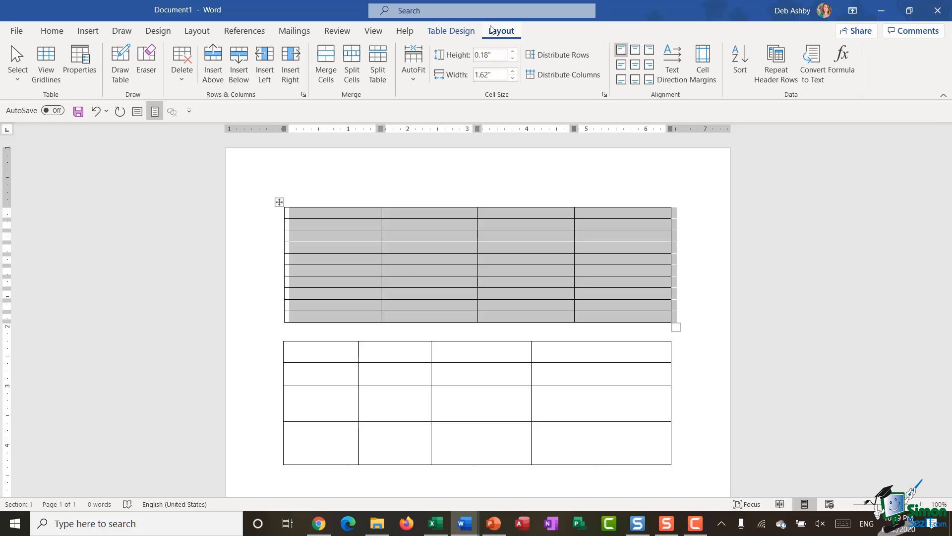
left_click(440, 31)
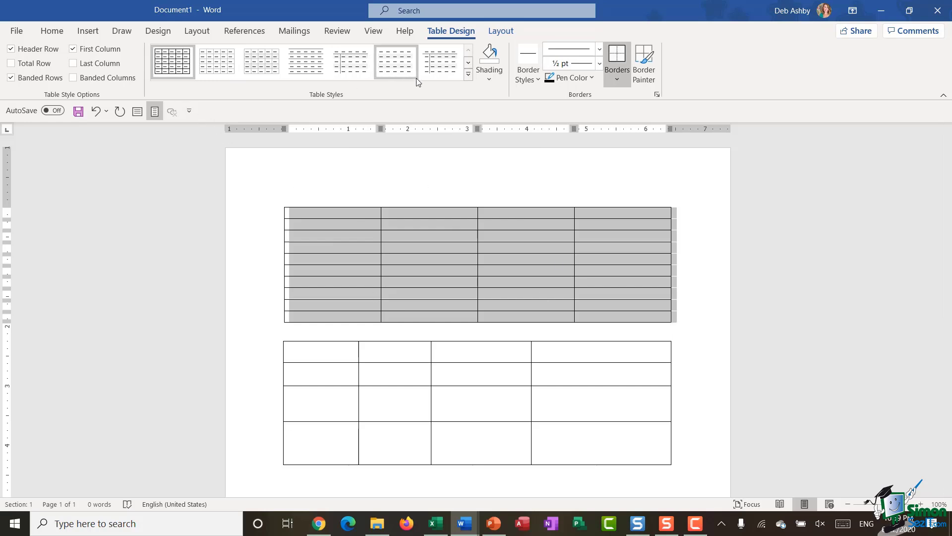
Step: Apply the Grid Table 4 - Accent 5 style to the first table and deselect it
left_click(468, 75)
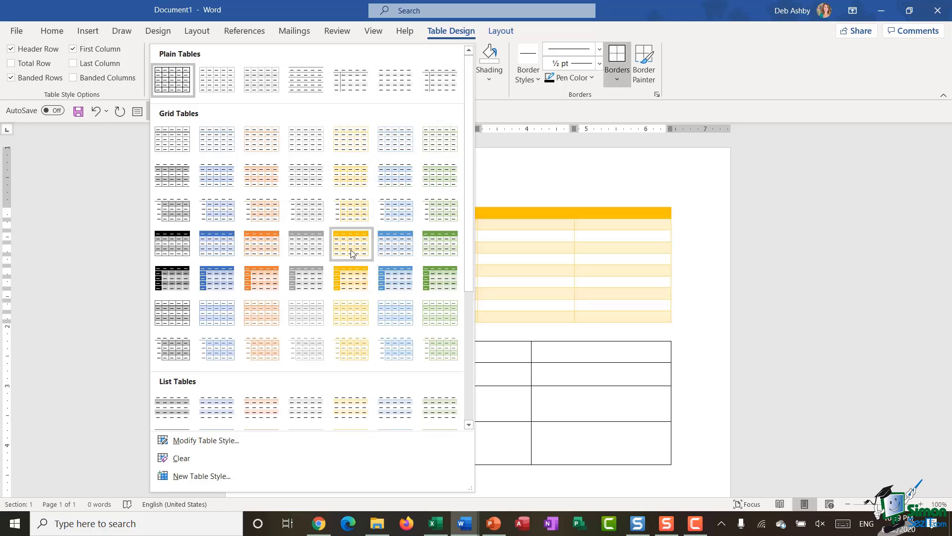
left_click(402, 246)
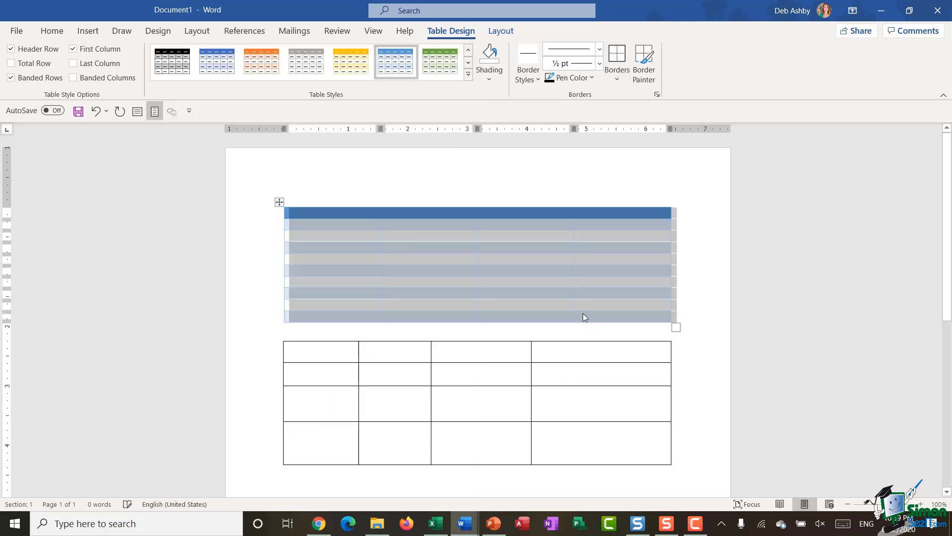
left_click(708, 256)
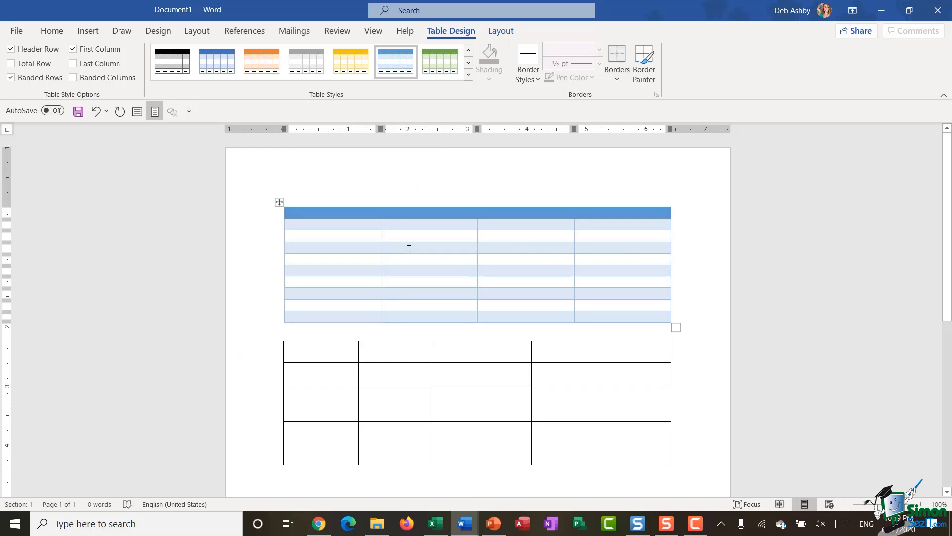
mouse_move(270, 218)
left_click(264, 220)
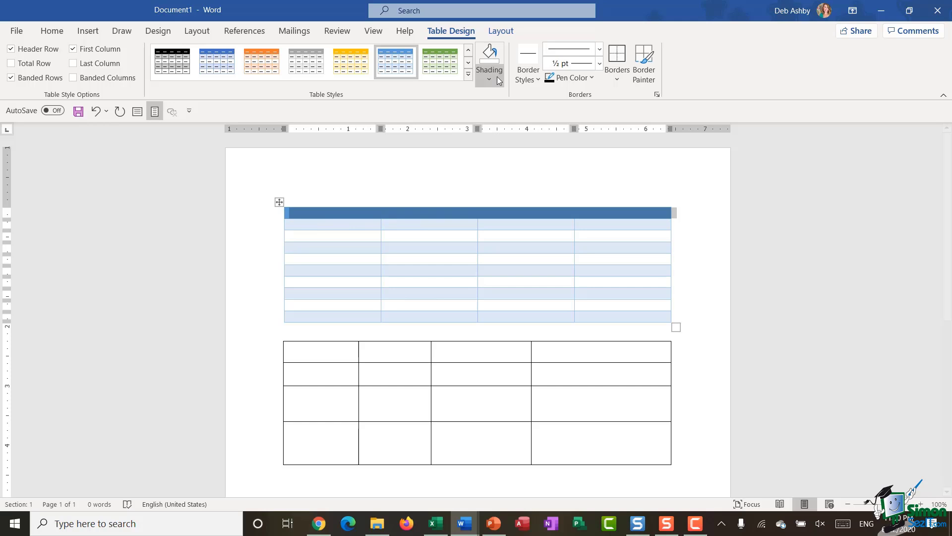
left_click(489, 77)
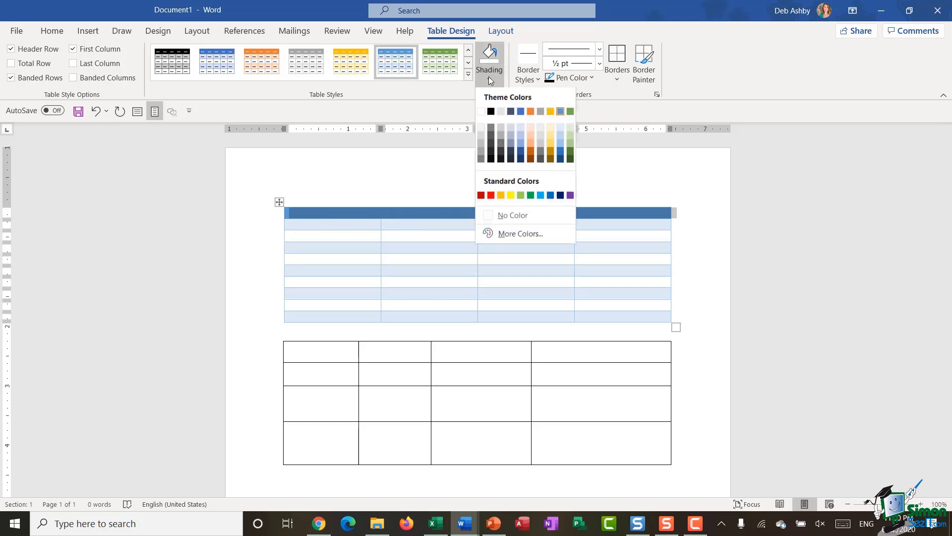
left_click(511, 152)
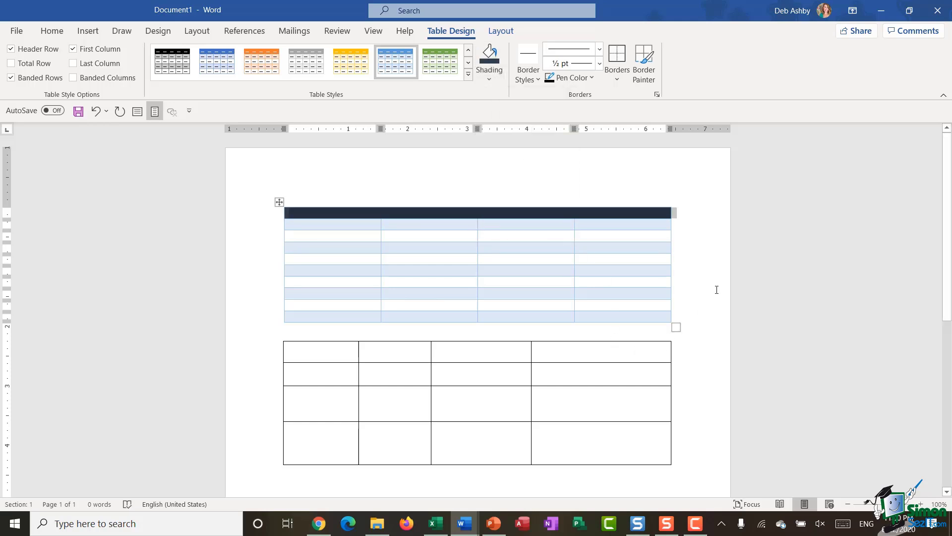
left_click(564, 255)
left_click(316, 212)
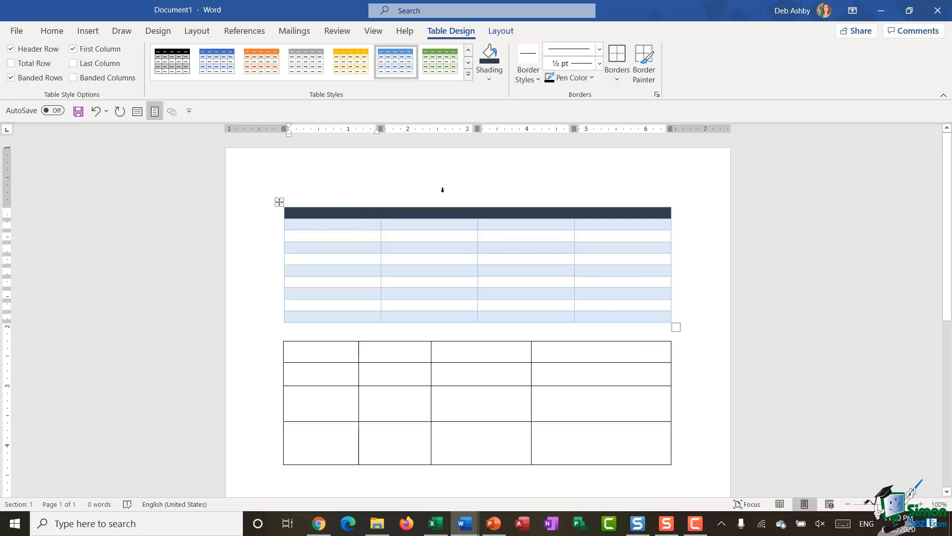
type("North")
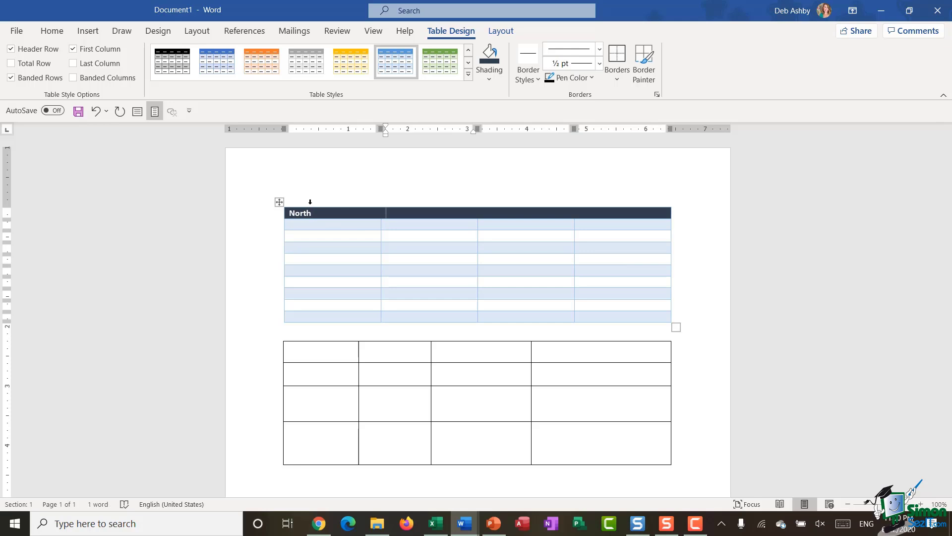
key("Tab")
type("South")
key("Tab")
type("East")
key("Tab")
type("West")
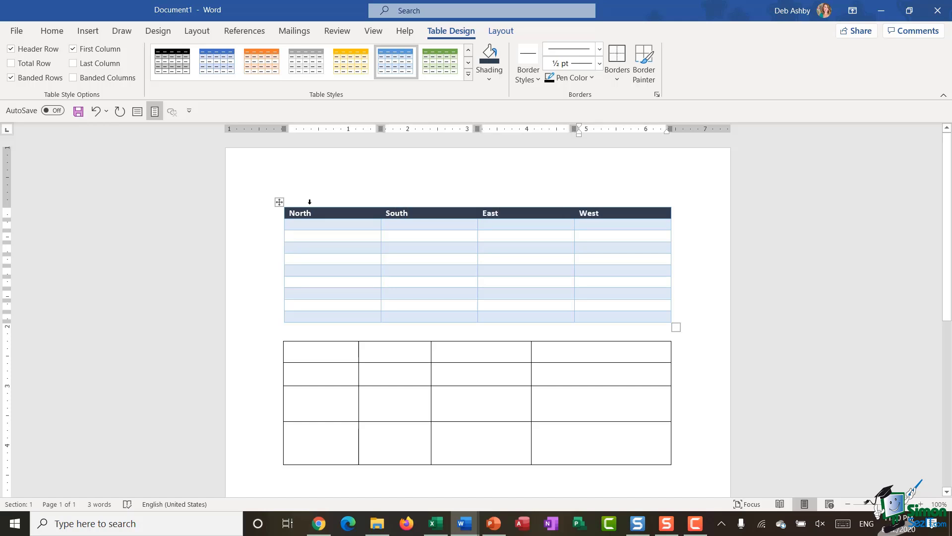
key("Tab")
key("Tab")
key("Tab")
key("Tab")
key("Tab")
key("Tab")
key("Tab")
key("Tab")
key("Tab")
key("Tab")
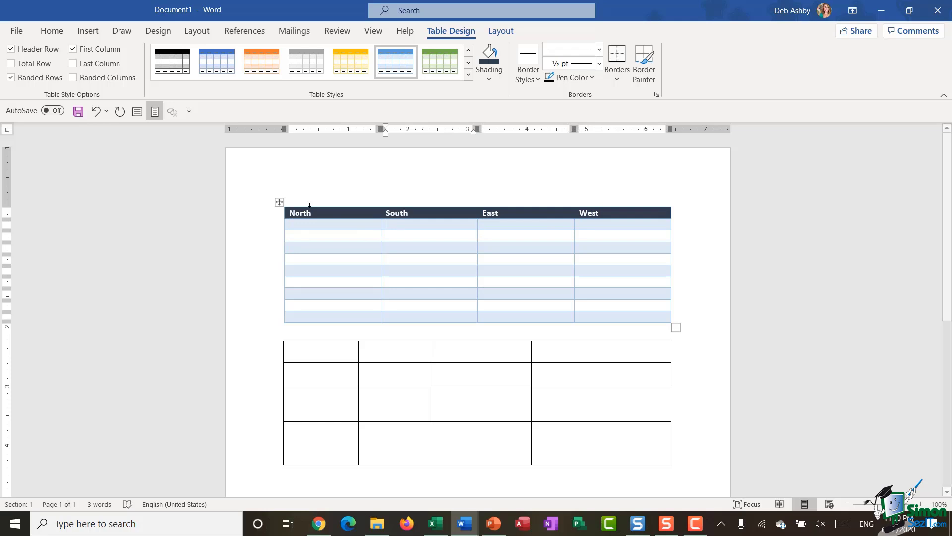
Step: Tidy the North header cell, then adjust the North column width and make the first data row taller
left_click(318, 213)
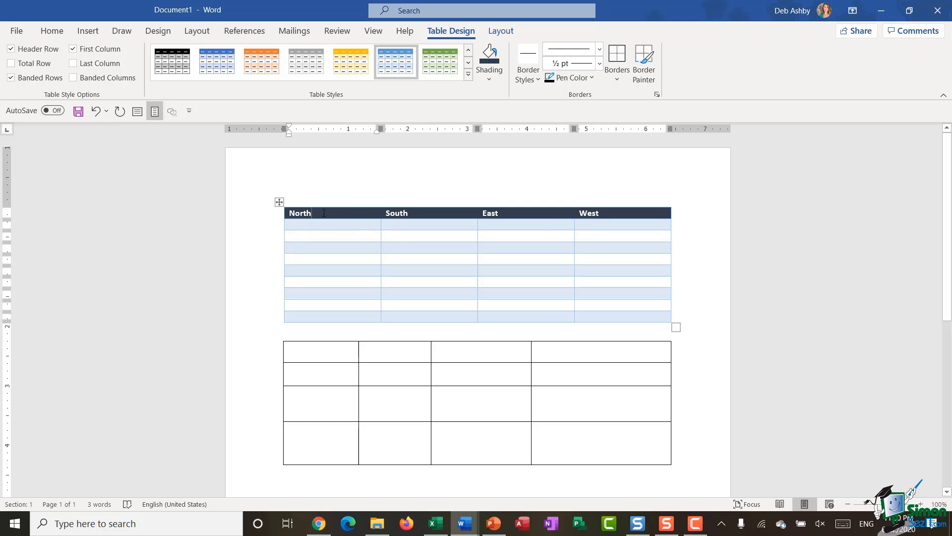
key("Return")
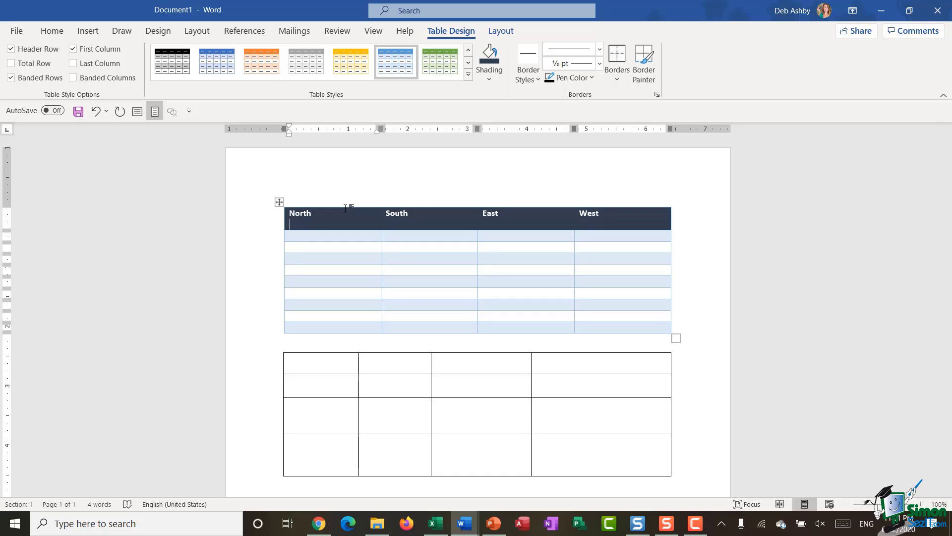
key("BackSpace")
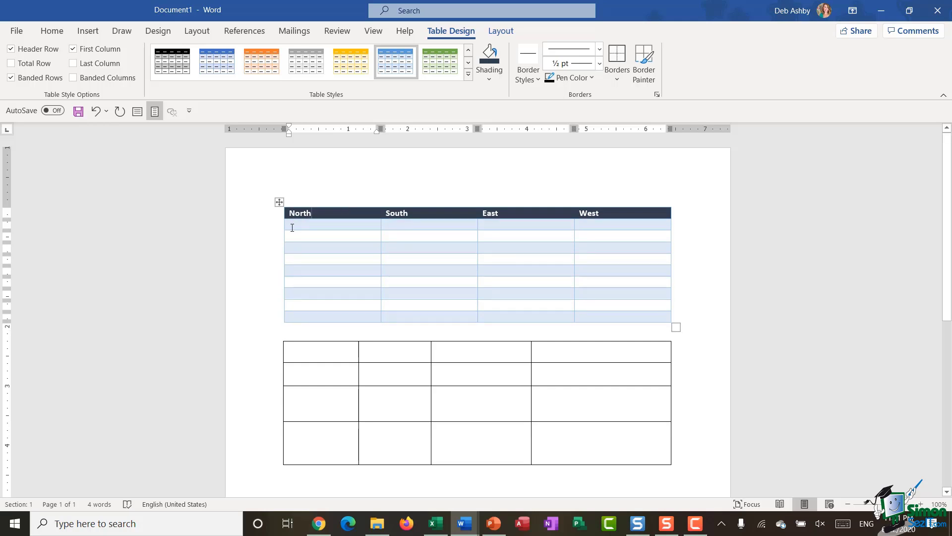
left_click(333, 214)
mouse_move(379, 238)
left_mouse_down()
mouse_move(336, 236)
mouse_move(426, 242)
mouse_move(372, 240)
left_mouse_up()
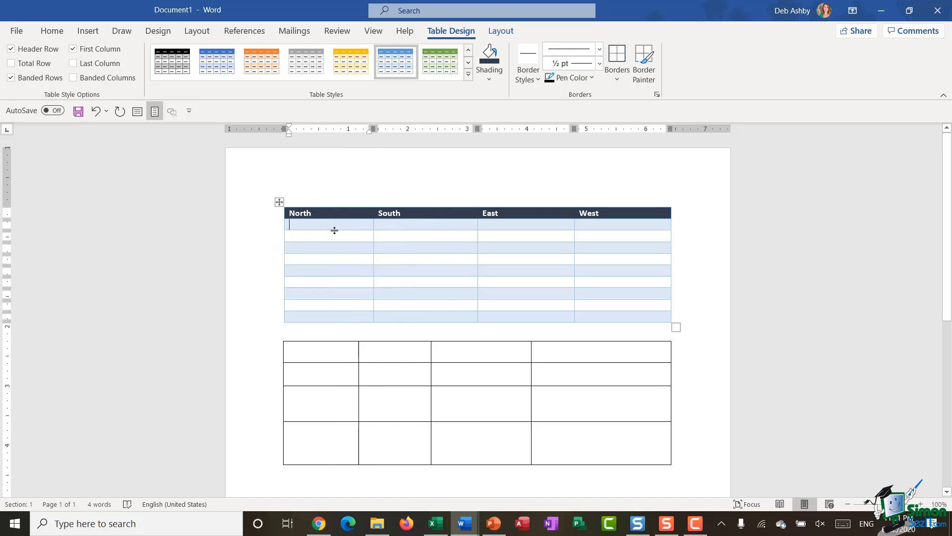
mouse_move(334, 230)
left_mouse_down()
mouse_move(334, 257)
mouse_move(337, 233)
left_mouse_up()
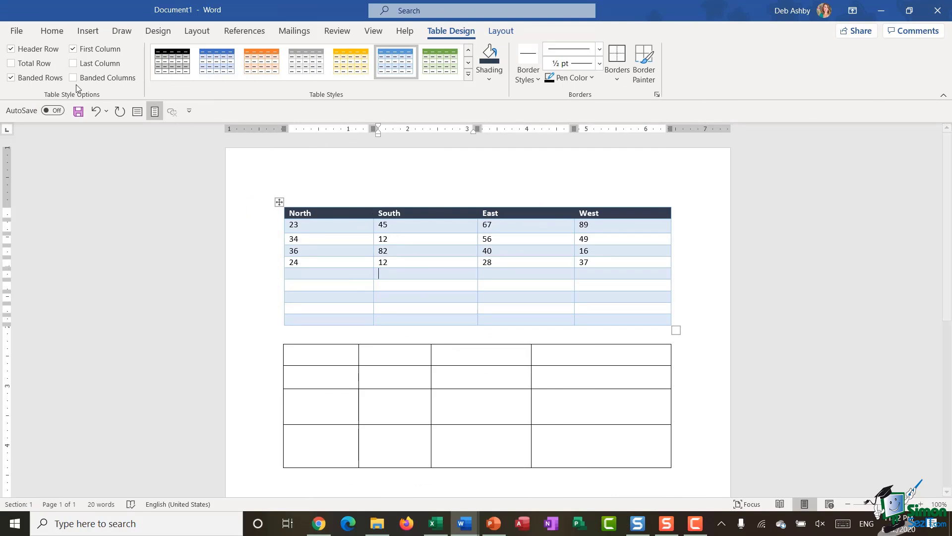
left_click(279, 202)
left_click(300, 225)
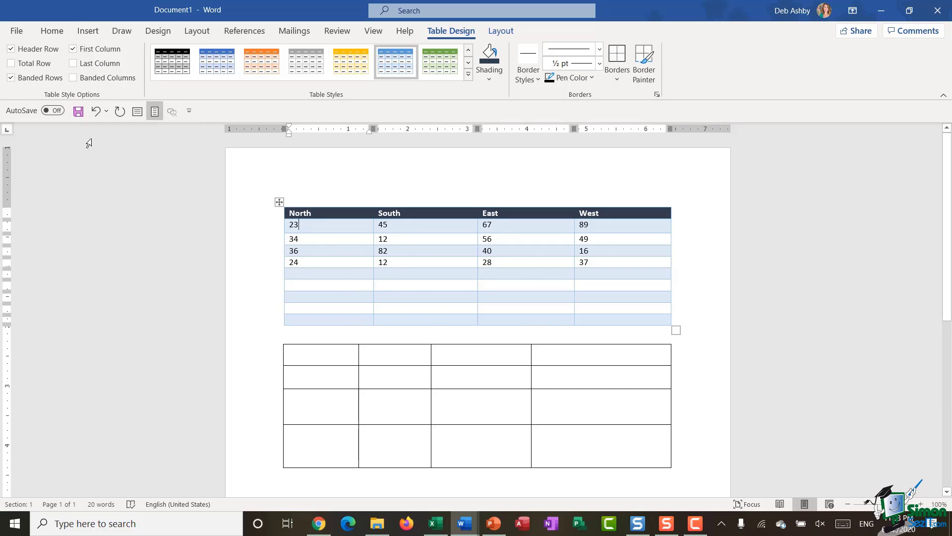
left_click(12, 78)
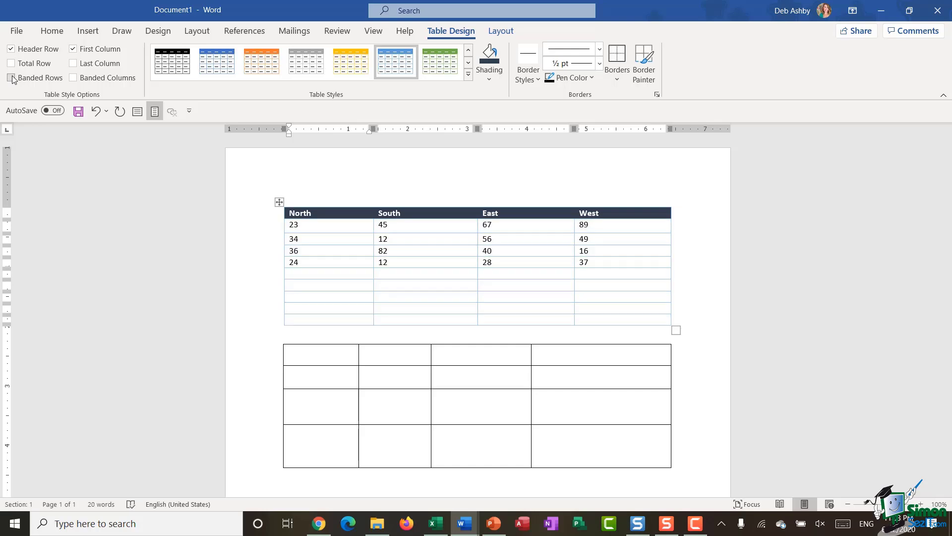
left_click(11, 78)
left_click(11, 78)
left_click(74, 78)
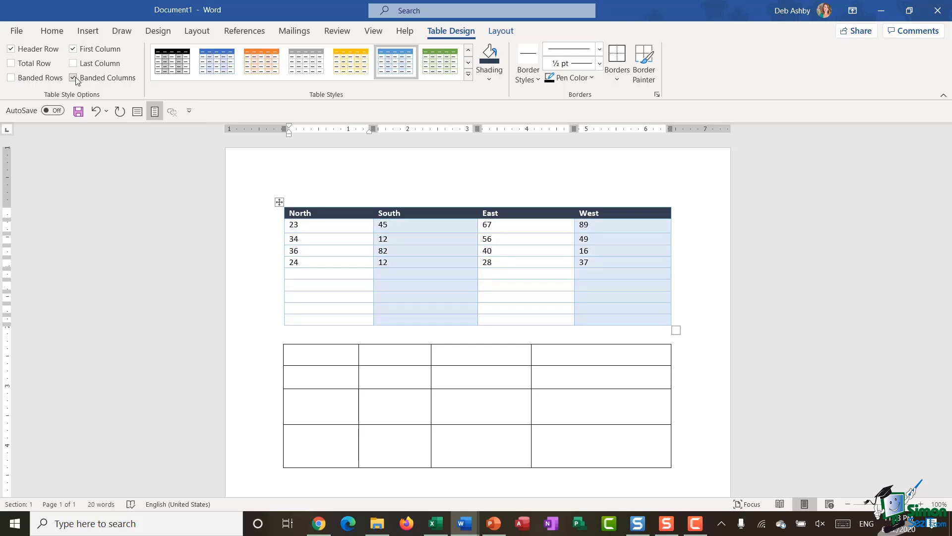
left_click(74, 78)
left_click(73, 63)
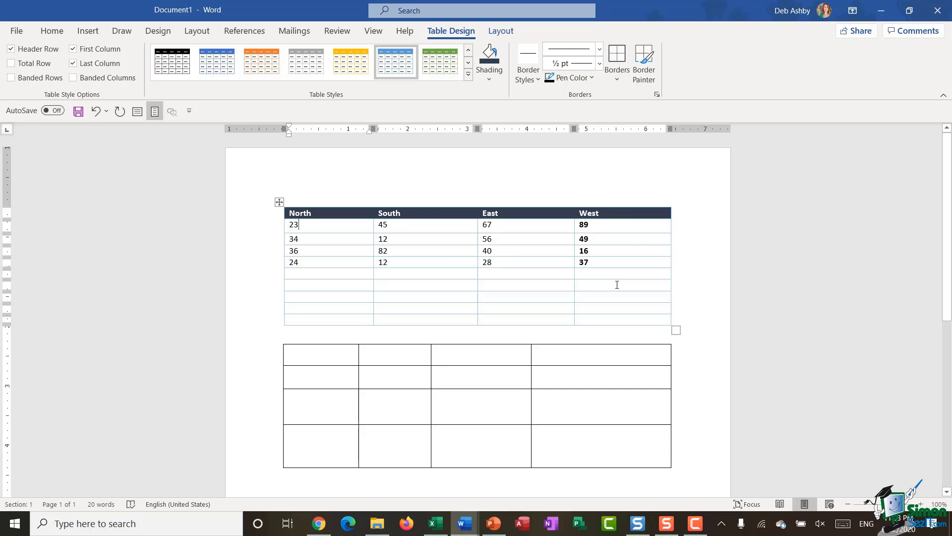
left_click(73, 64)
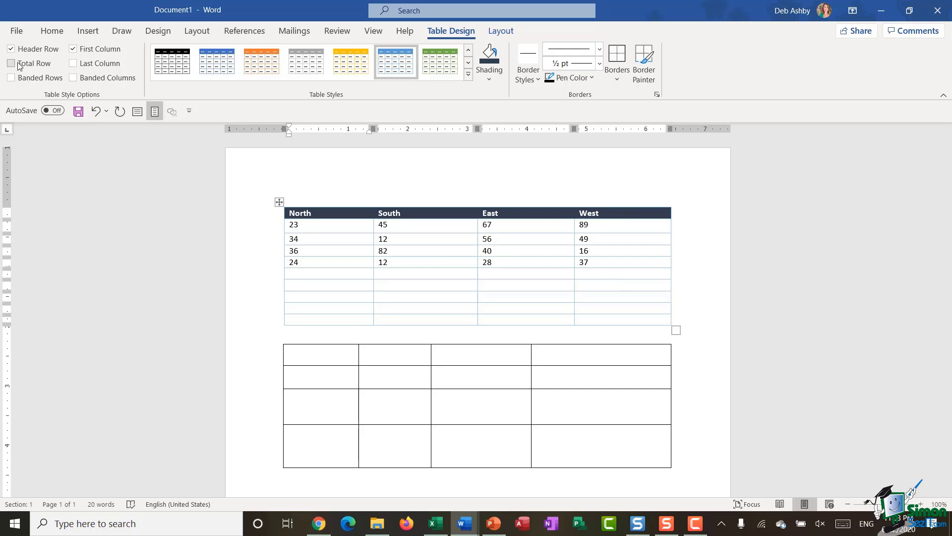
left_click(11, 64)
left_click(11, 64)
left_click(11, 77)
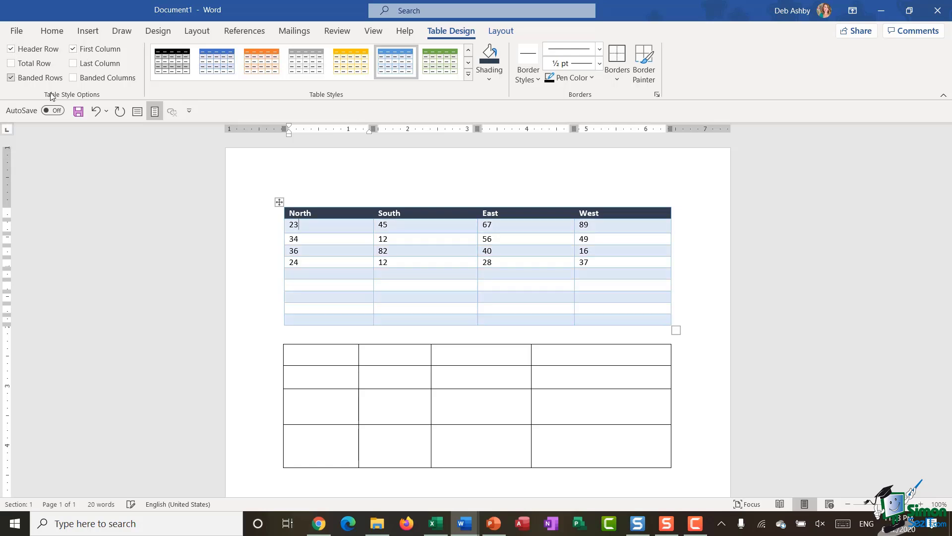
left_click(279, 202)
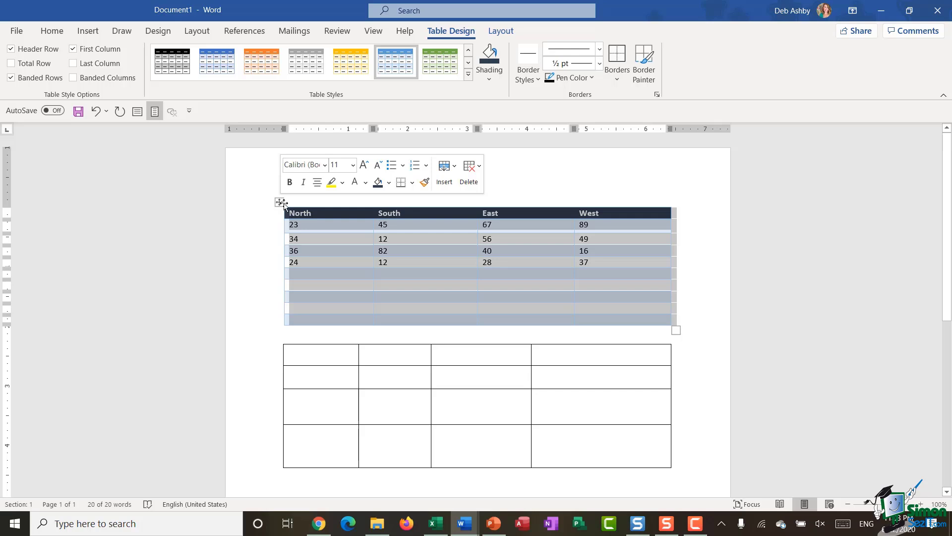
Step: Give the reselected number table a solid, 2 ¼ pt, green outside border
left_click(540, 274)
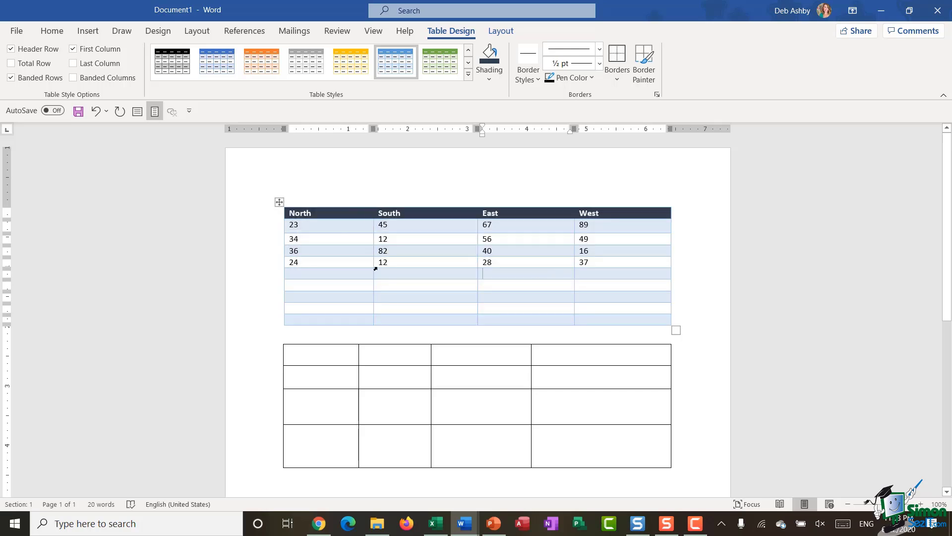
left_click(279, 203)
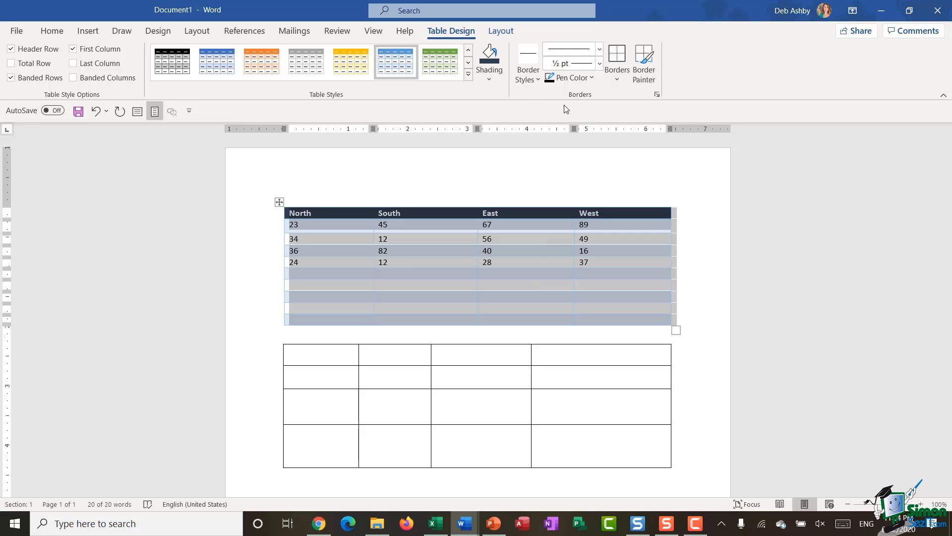
left_click(599, 49)
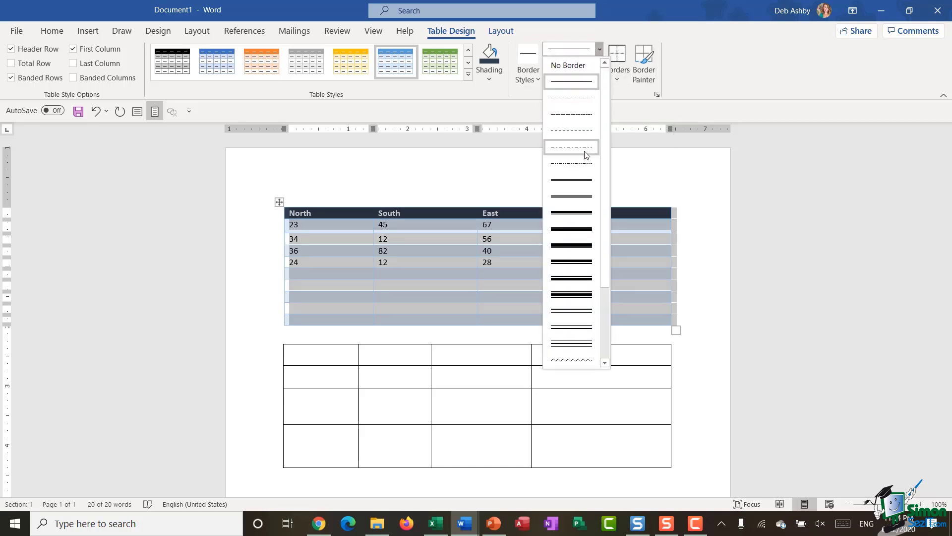
left_click(578, 84)
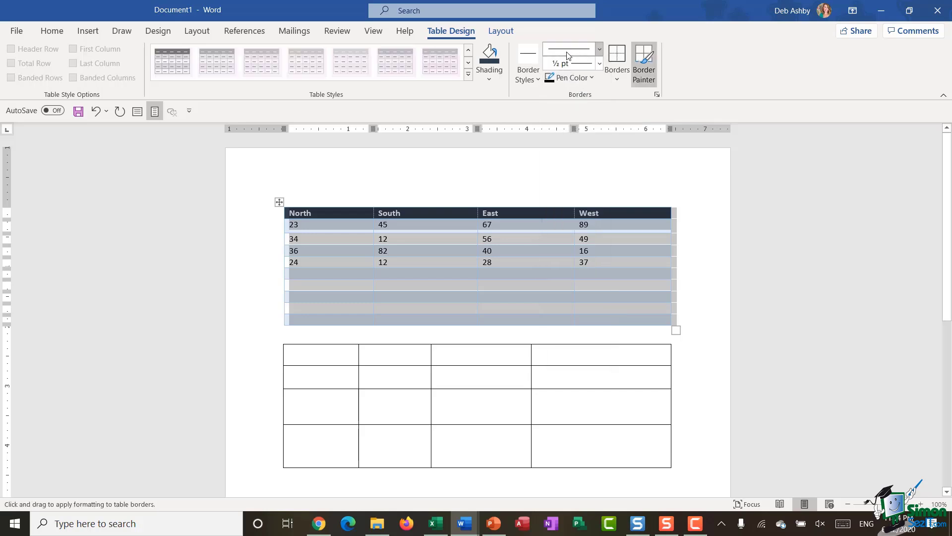
left_click(599, 63)
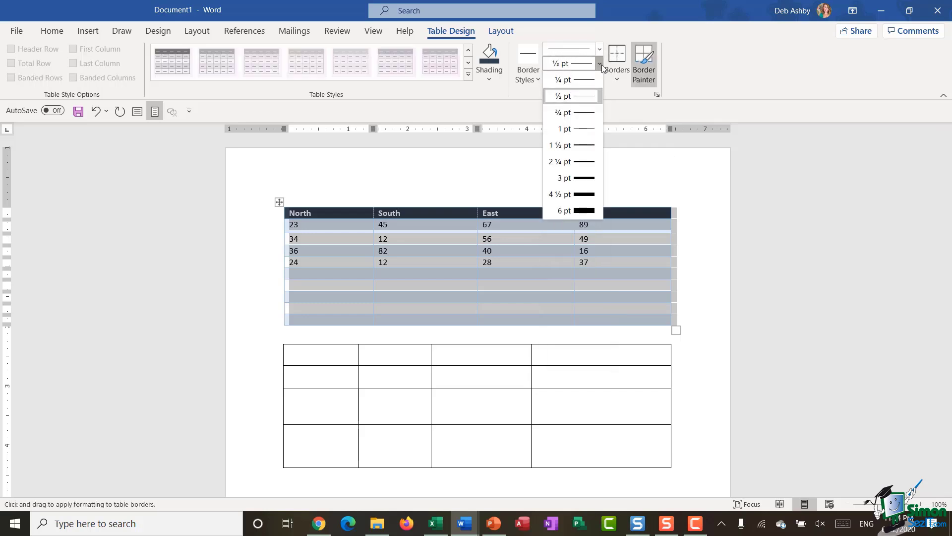
left_click(586, 162)
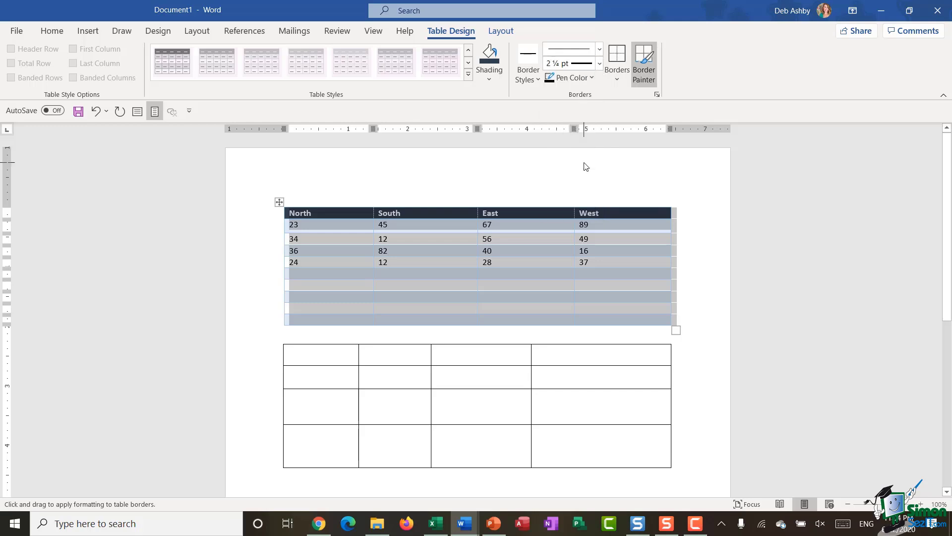
left_click(591, 78)
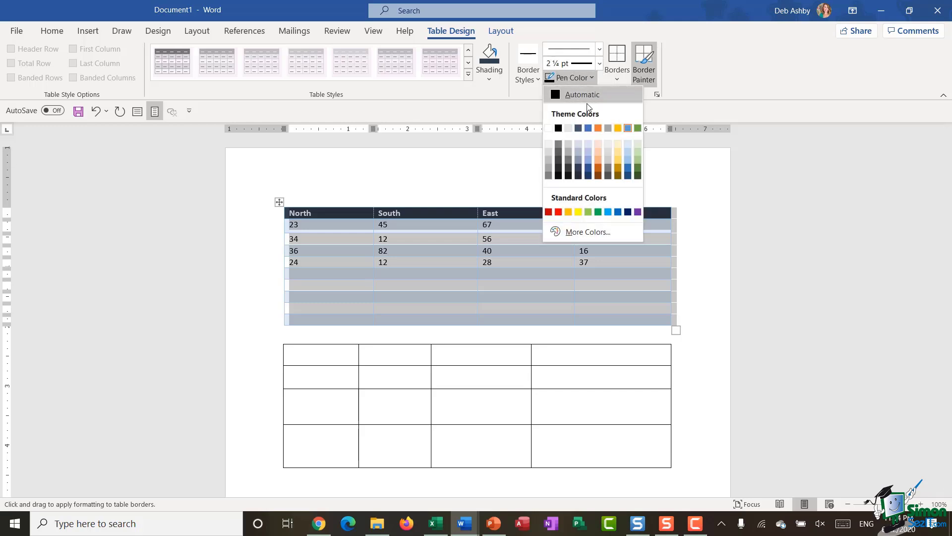
left_click(637, 169)
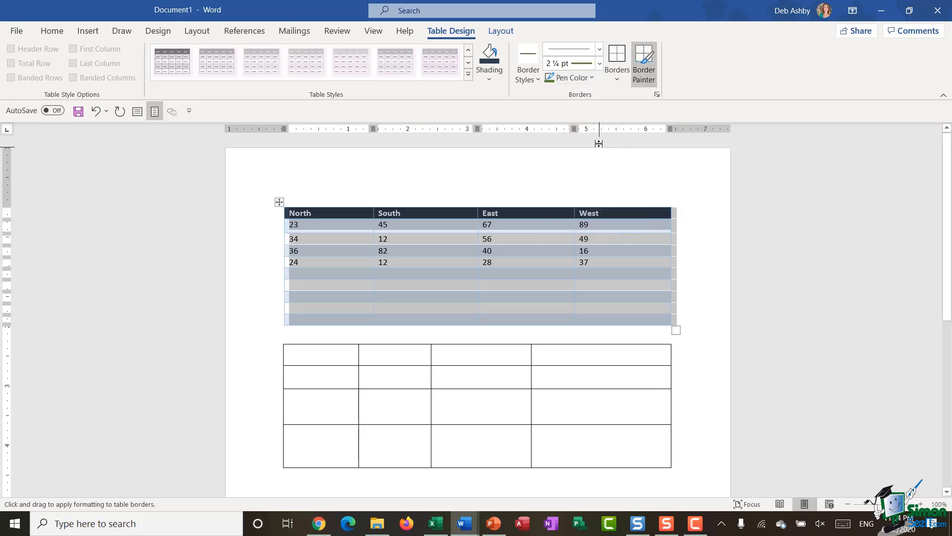
left_click(617, 80)
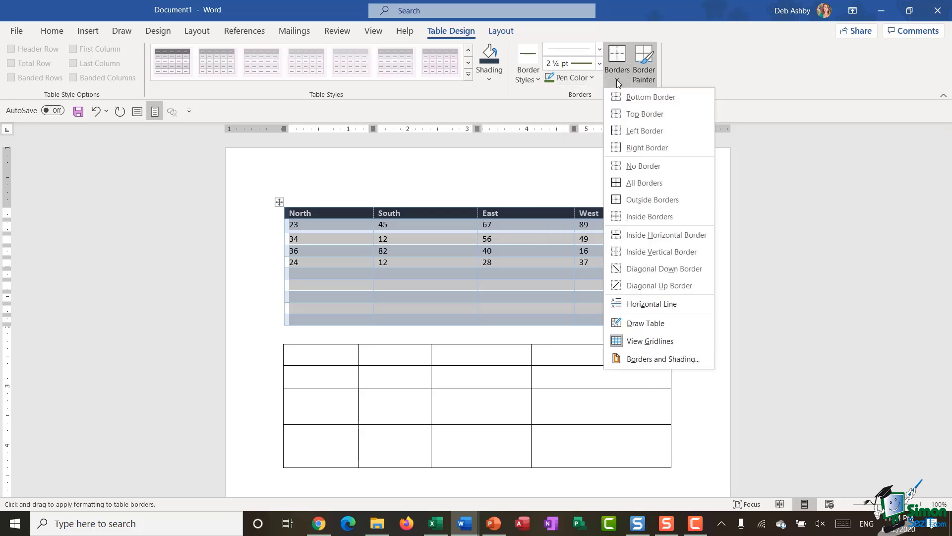
left_click(638, 203)
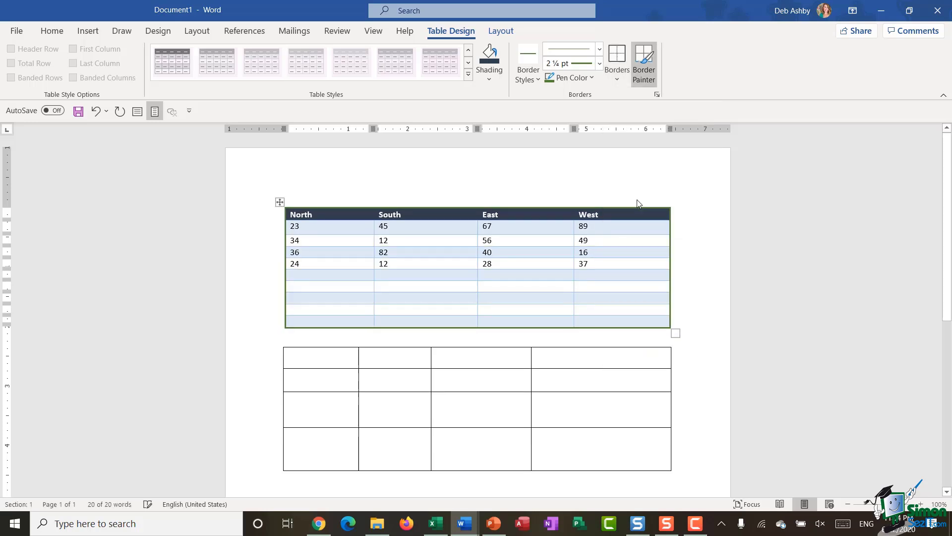
Step: Add 1 ½ pt dark blue inside borders between all cells, then deselect the table
left_click(599, 63)
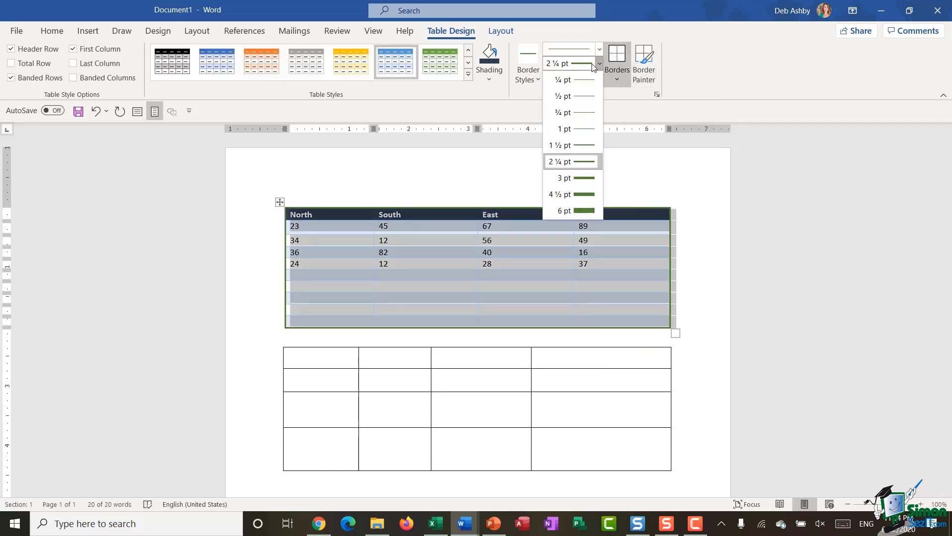
left_click(583, 145)
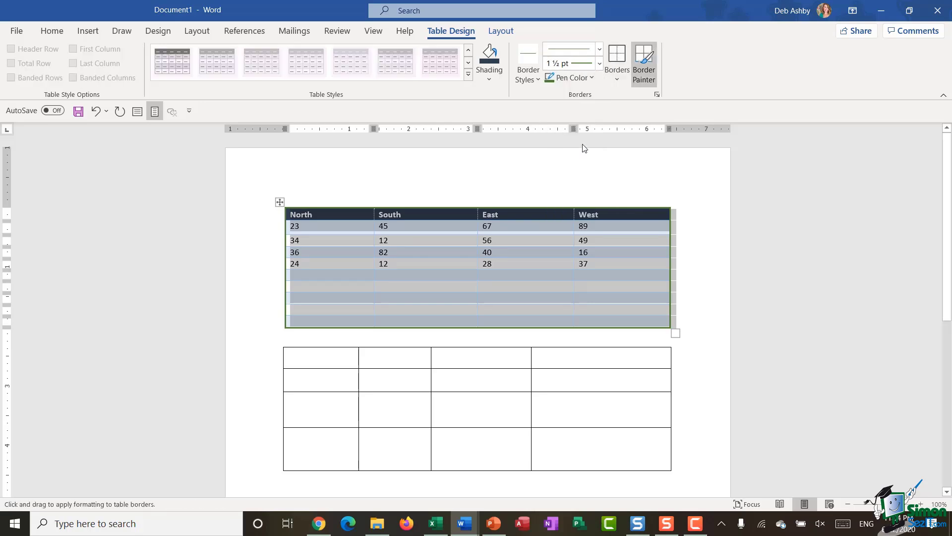
left_click(590, 77)
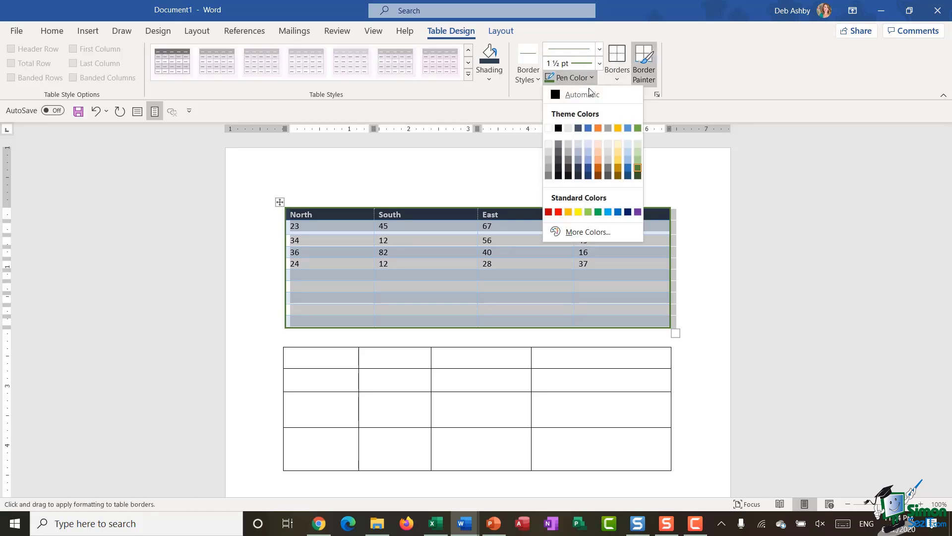
left_click(589, 169)
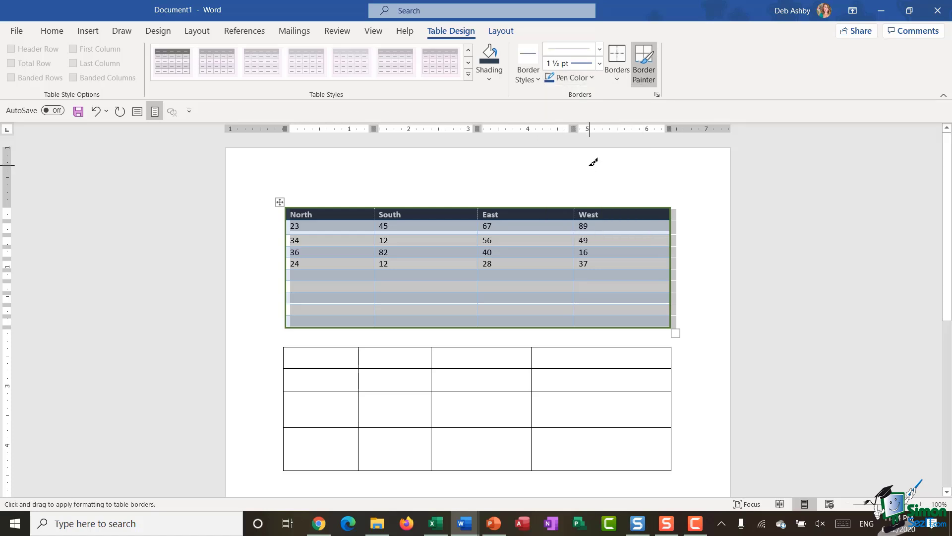
left_click(615, 75)
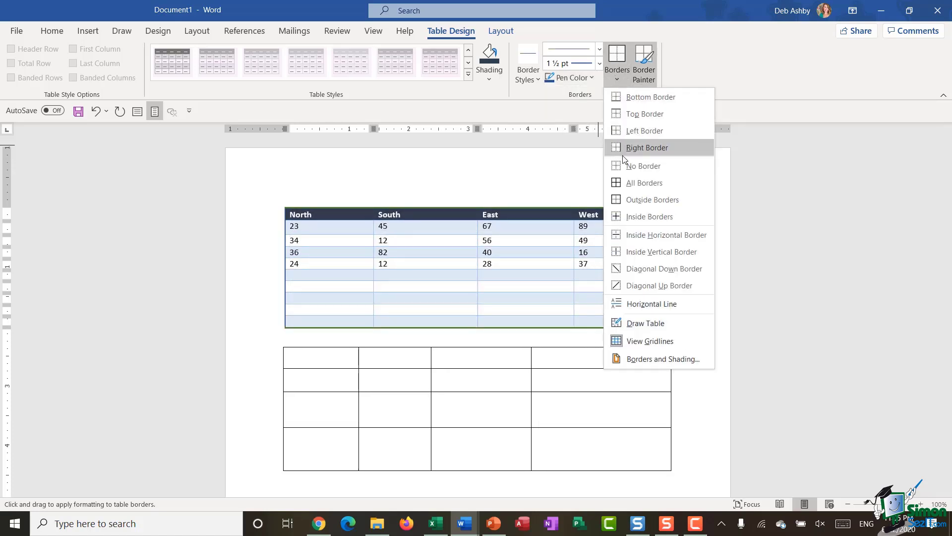
left_click(632, 216)
left_click(698, 302)
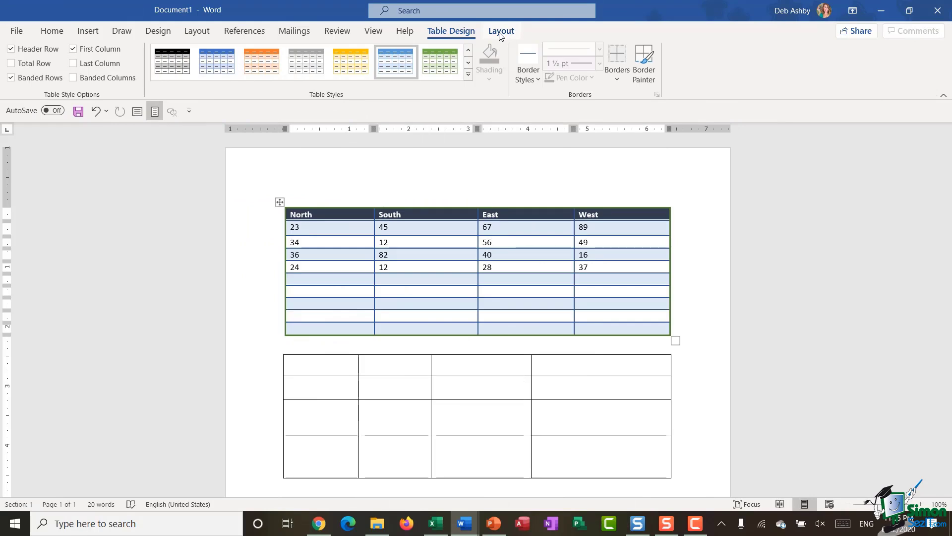
Step: Insert a blank row below the row starting with 34
left_click(500, 34)
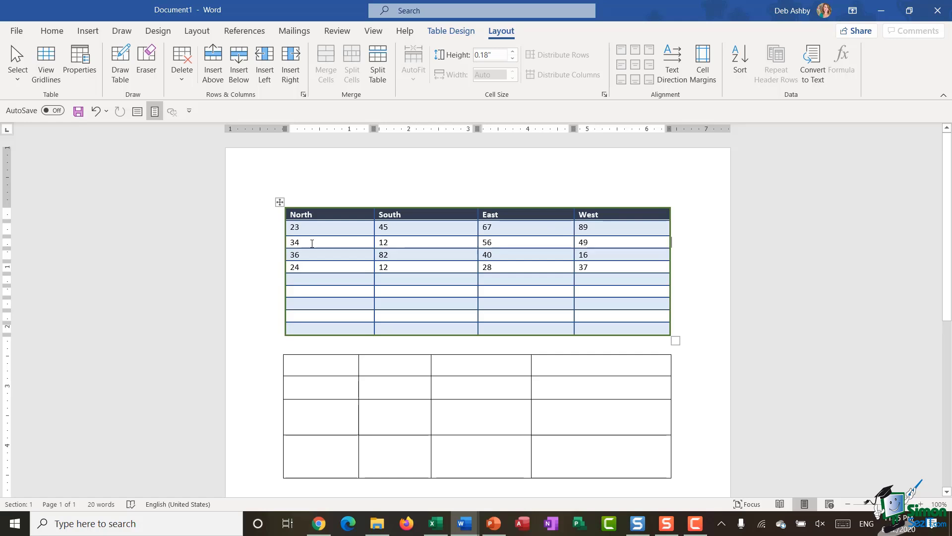
left_click(264, 244)
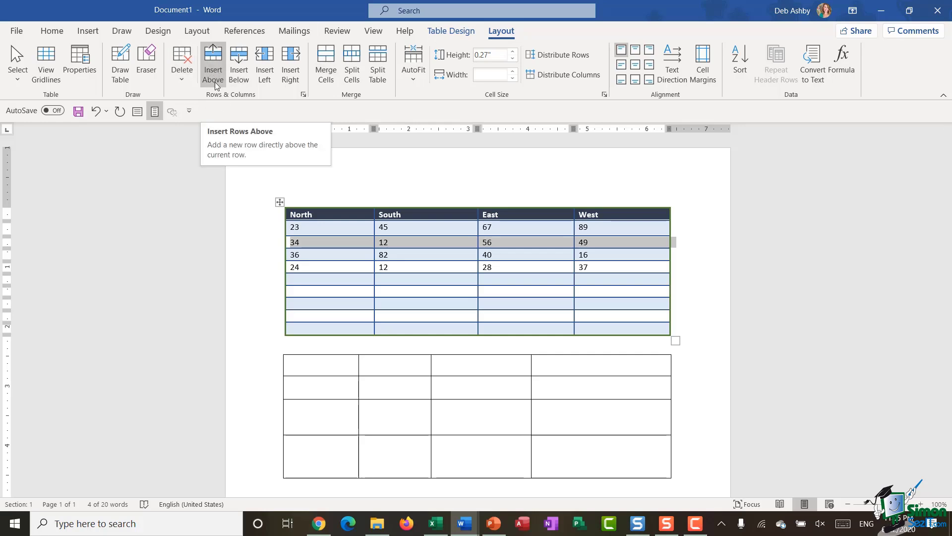
left_click(239, 67)
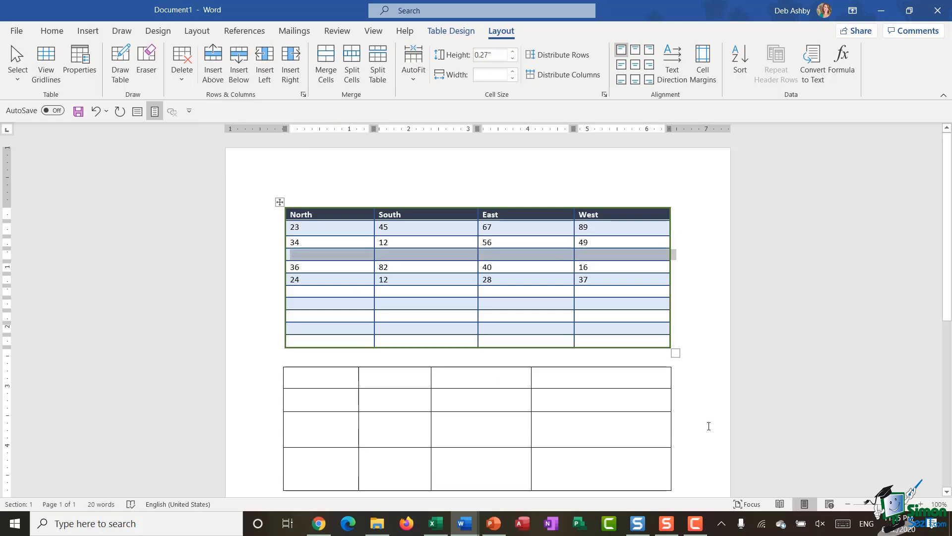
left_click(710, 342)
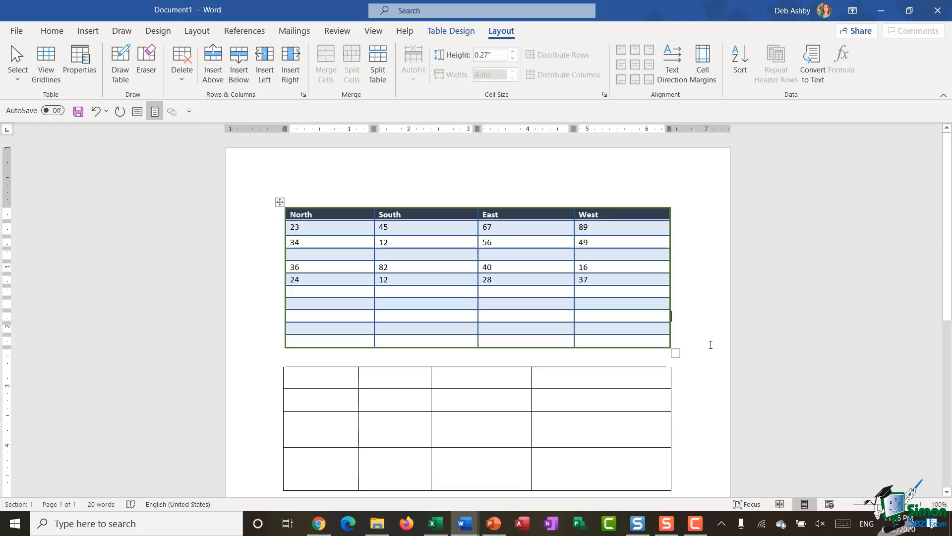
Step: Insert a blank column beside East and add another blank row below the 49 row
left_click(521, 201)
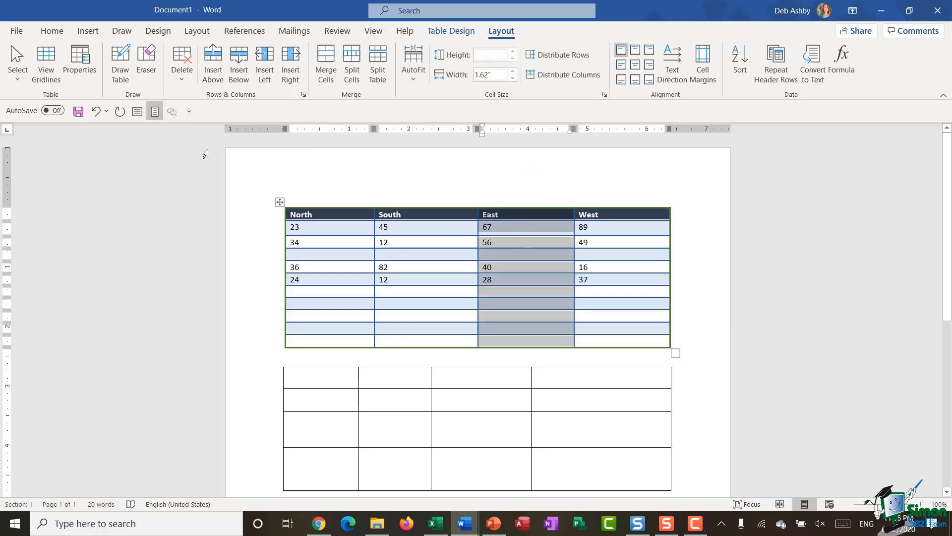
left_click(264, 73)
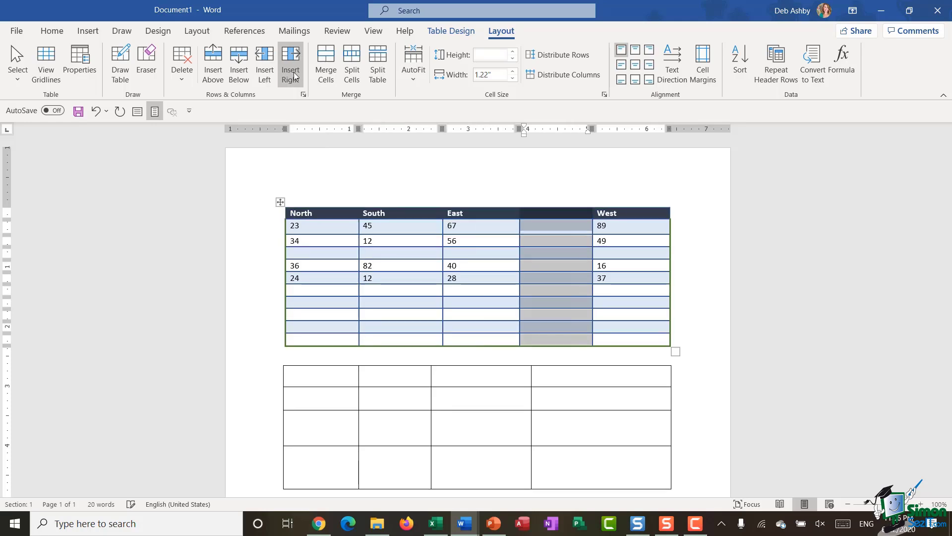
left_click(715, 297)
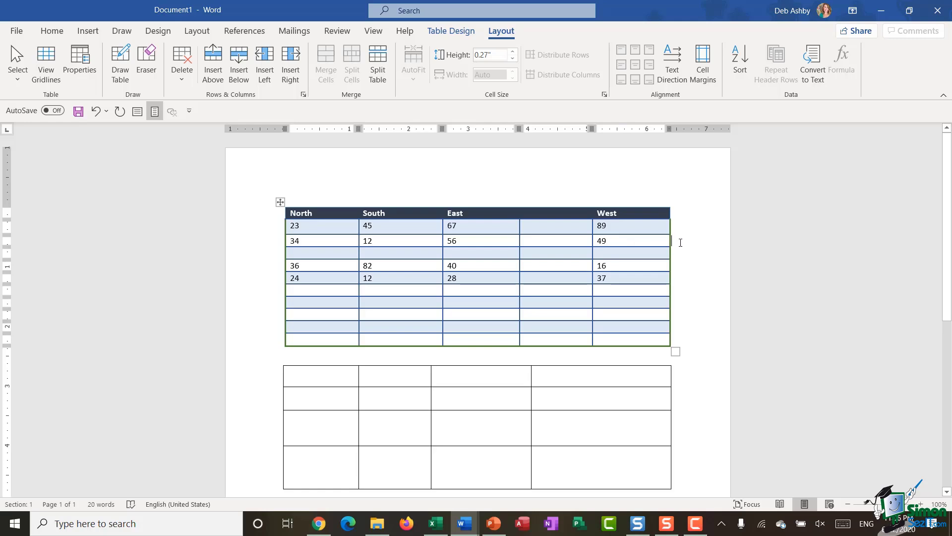
key("Return")
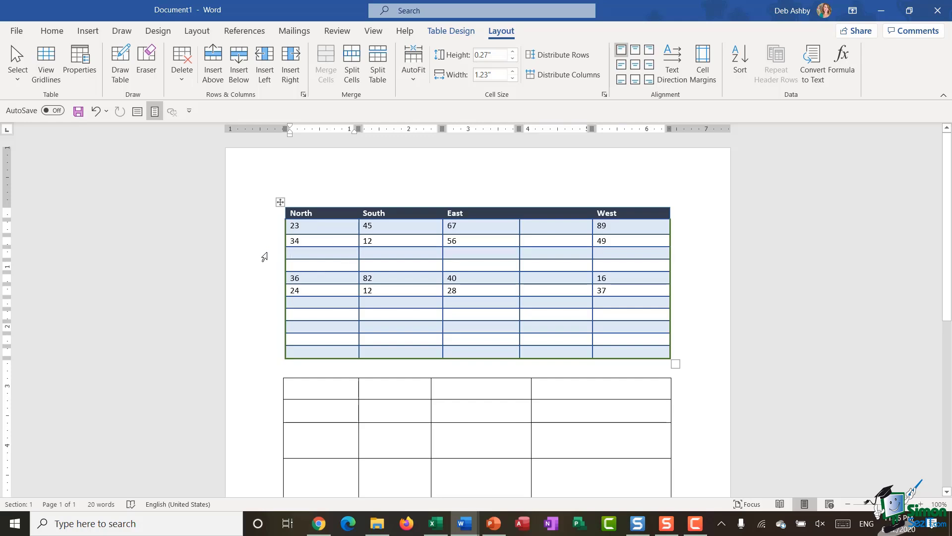
Step: Delete the two blank rows under the 49 row
left_click_drag(264, 253, 265, 265)
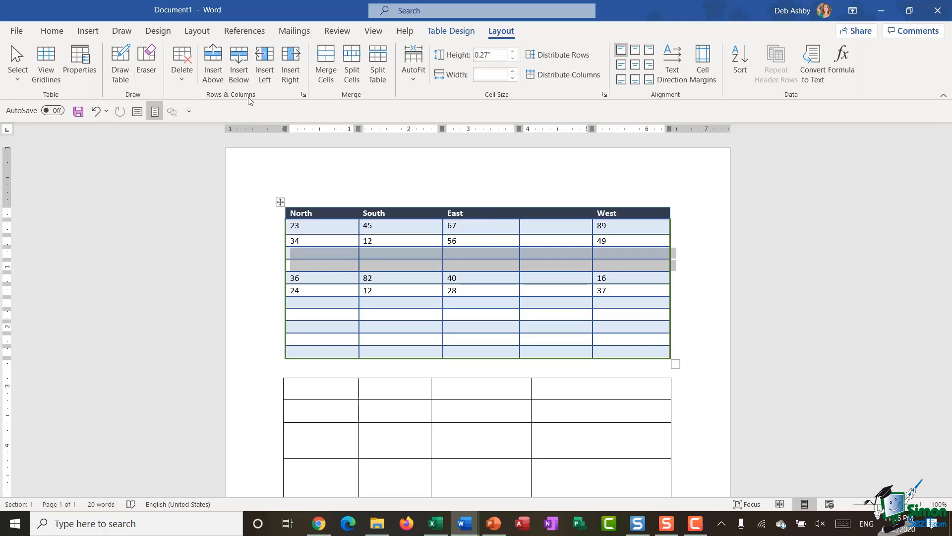
left_click(180, 74)
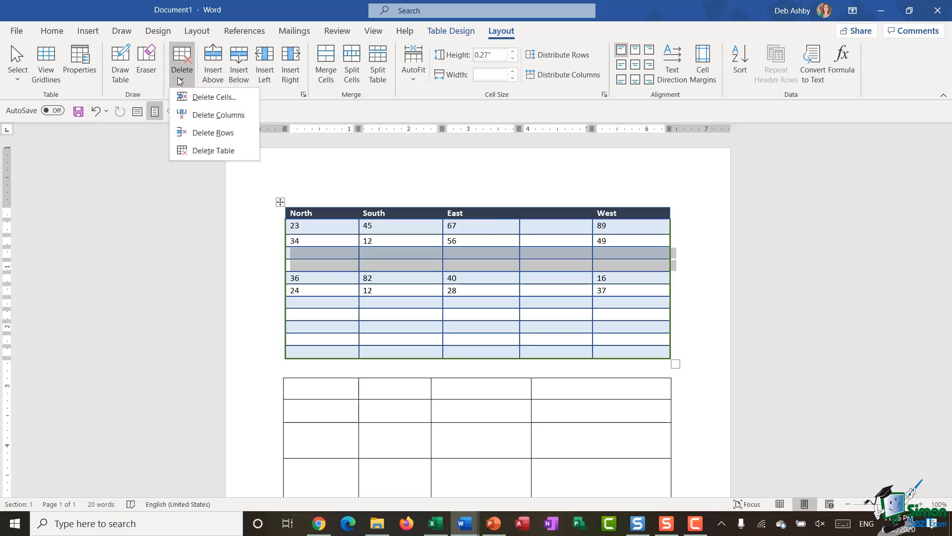
left_click(189, 135)
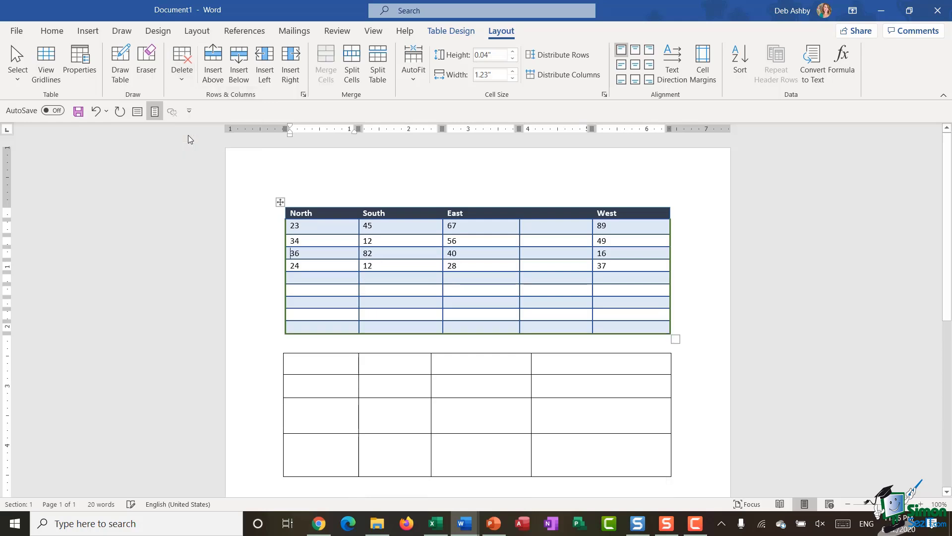
Step: Delete the empty rows at the table's bottom, then add one new empty bottom row
left_click_drag(266, 279, 261, 325)
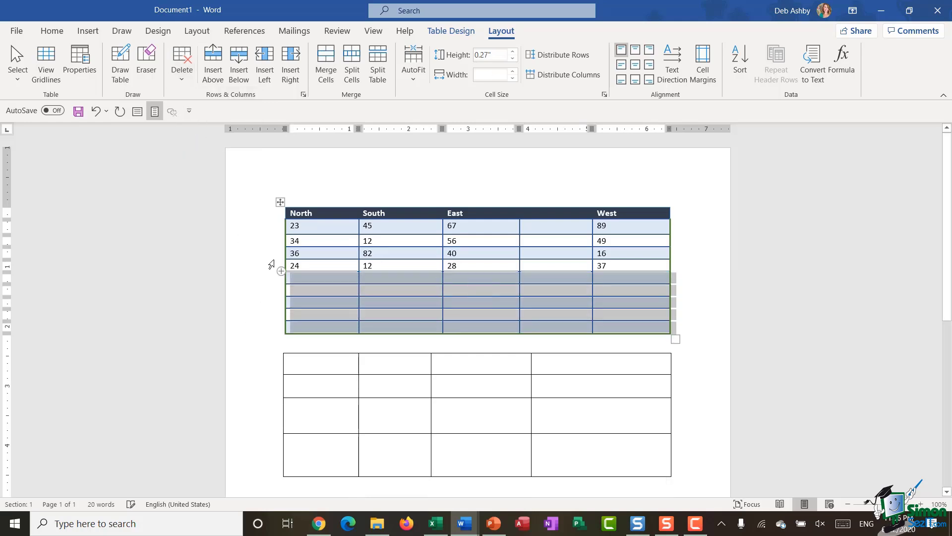
right_click(305, 278)
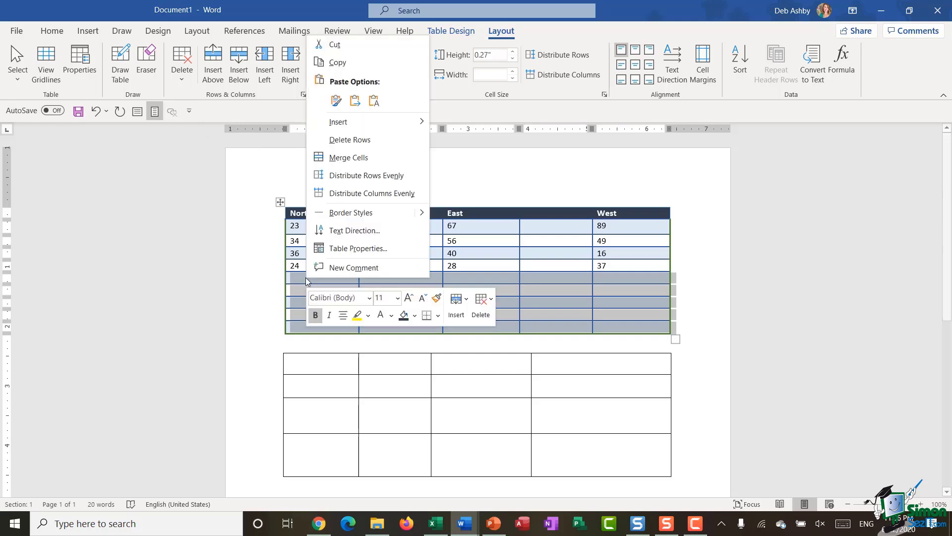
left_click(376, 145)
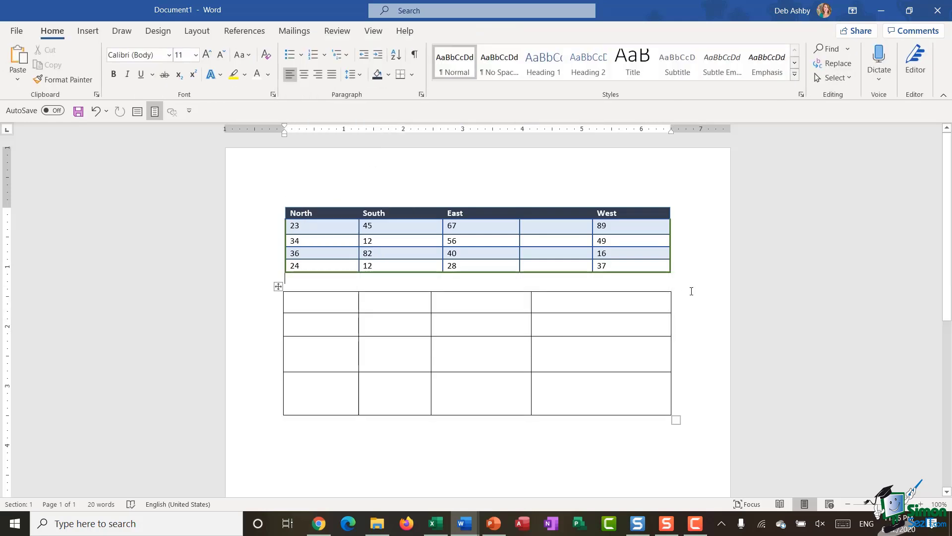
left_click(674, 271)
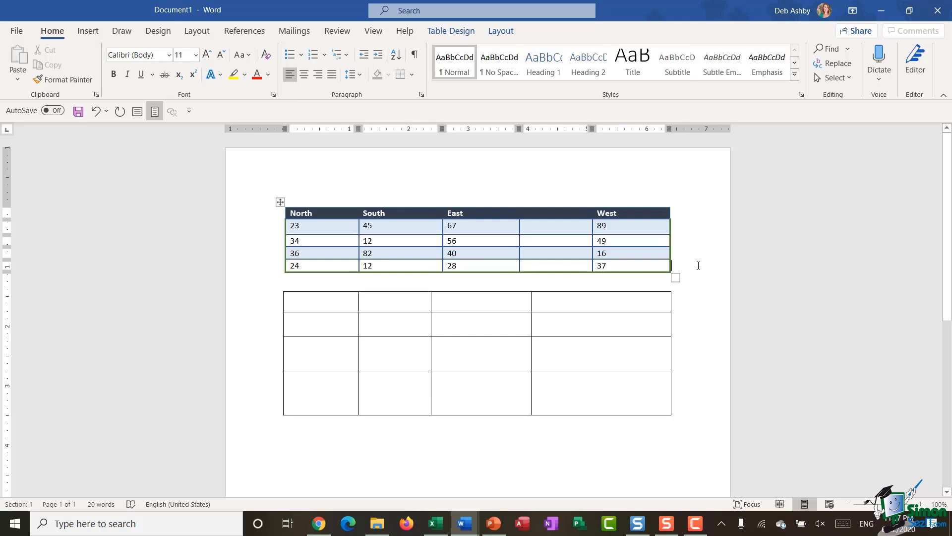
key("Return")
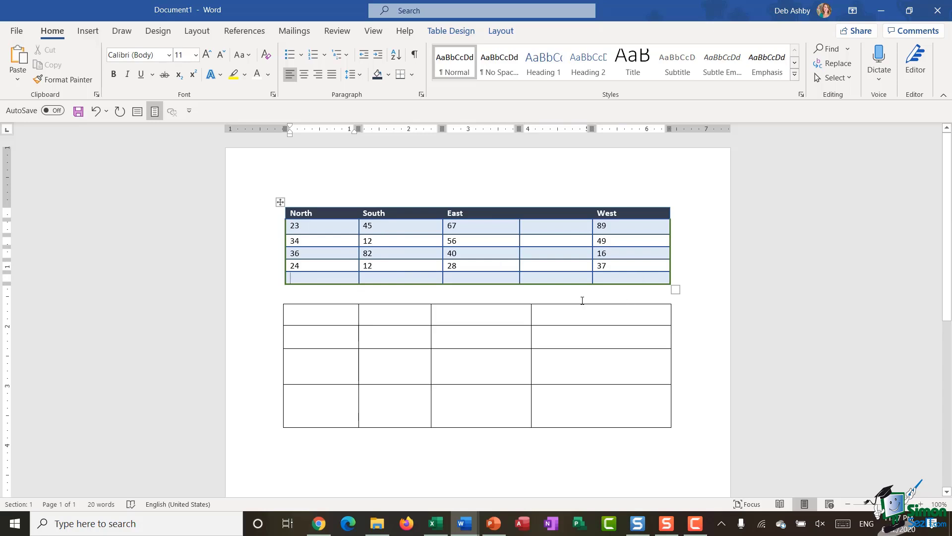
Step: Insert a =SUM(ABOVE) formula in the bottom North cell, giving a total of 117
left_click(501, 33)
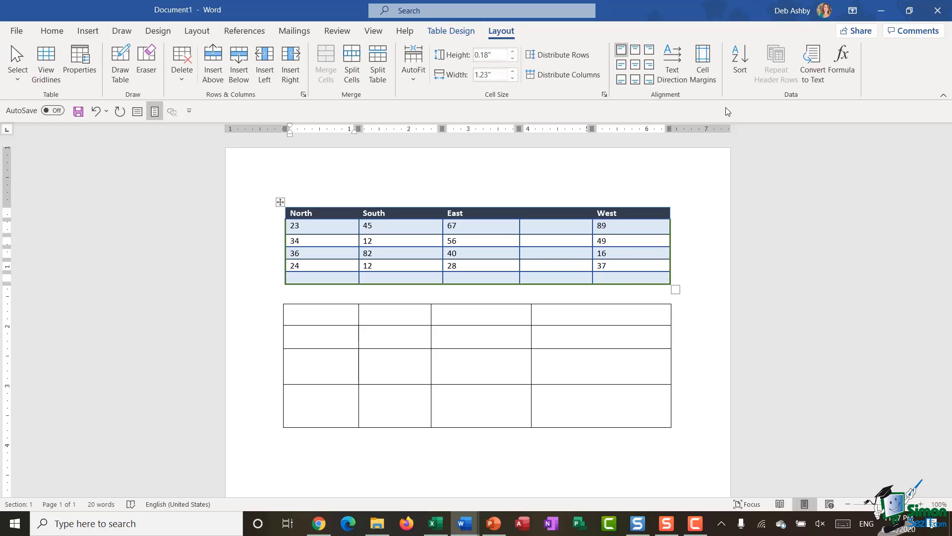
left_click(844, 66)
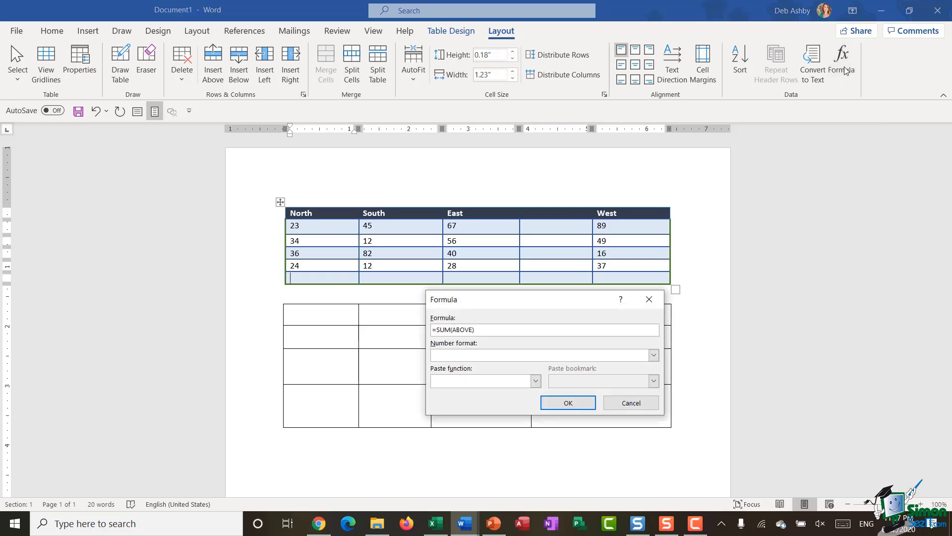
left_click_drag(533, 304, 433, 313)
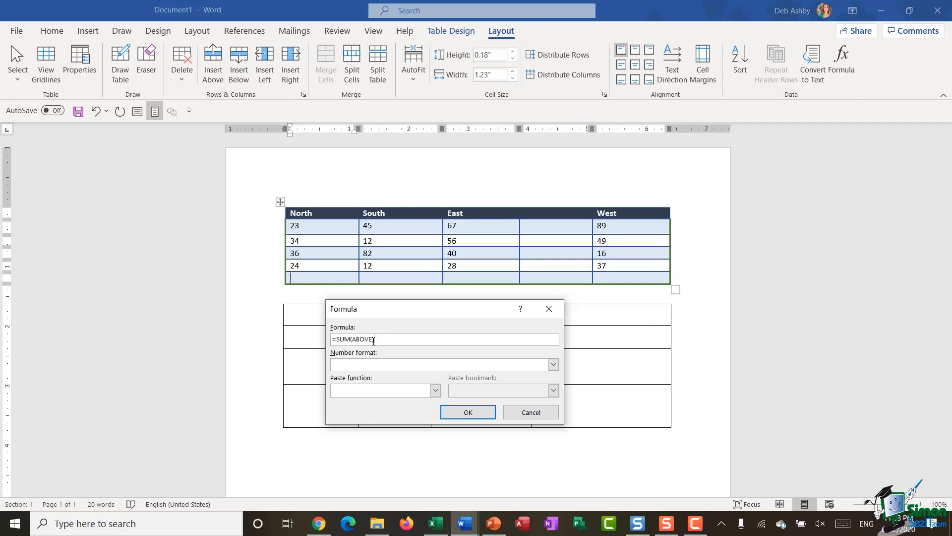
left_click(435, 391)
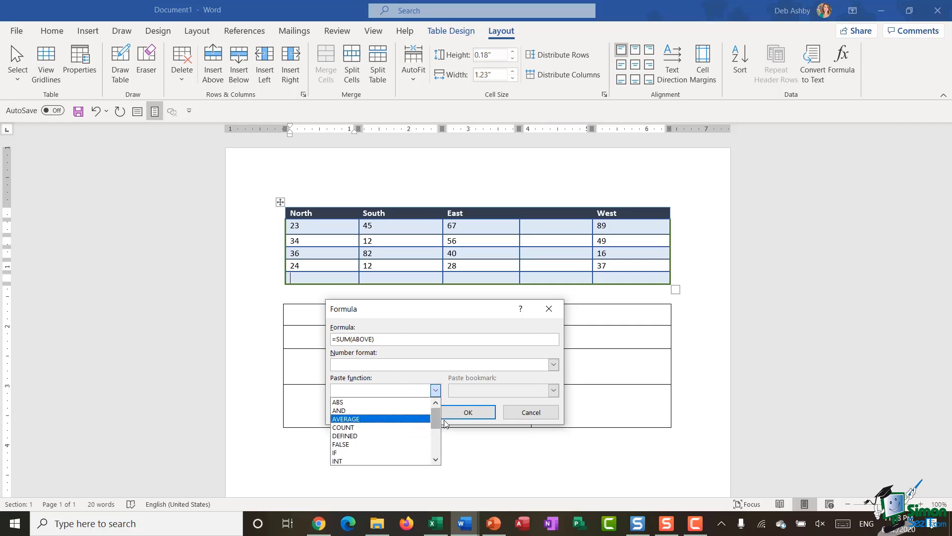
left_click(434, 390)
left_click(436, 393)
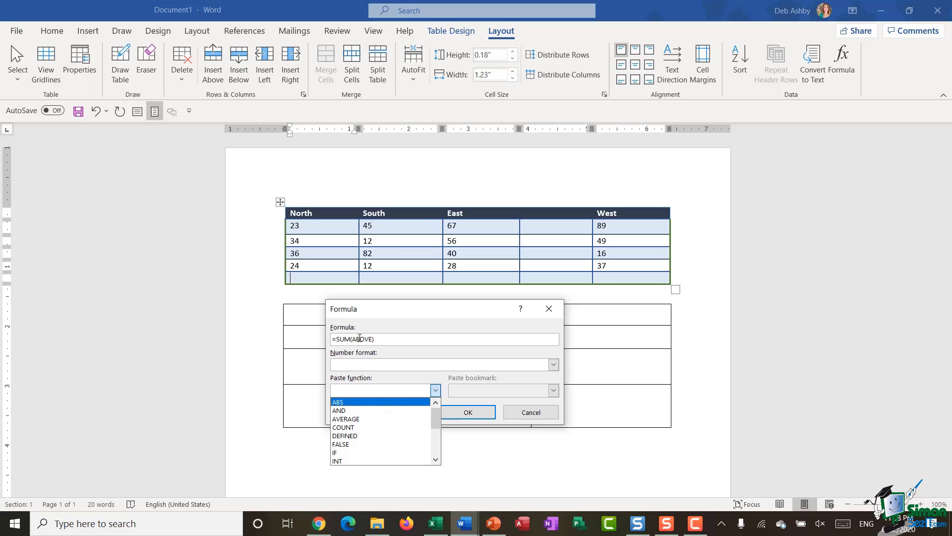
left_click(393, 342)
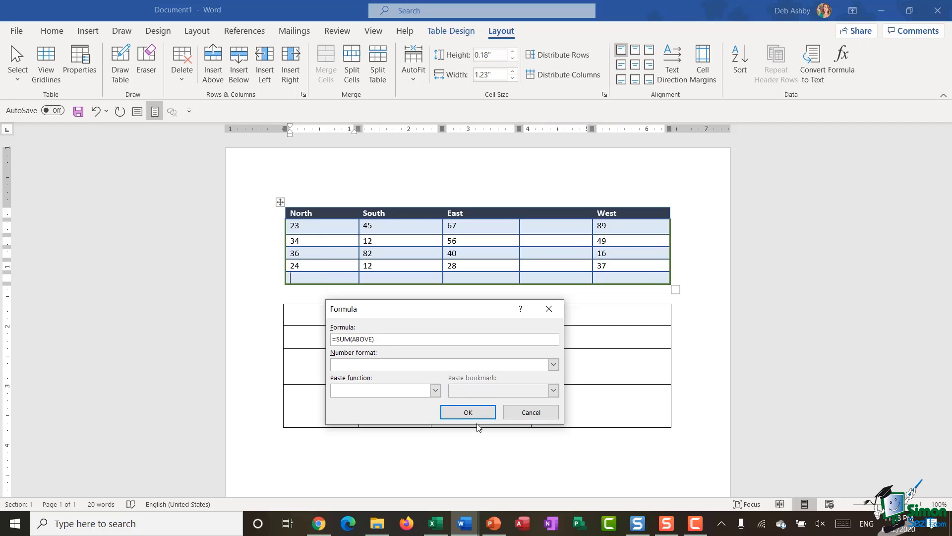
left_click(468, 412)
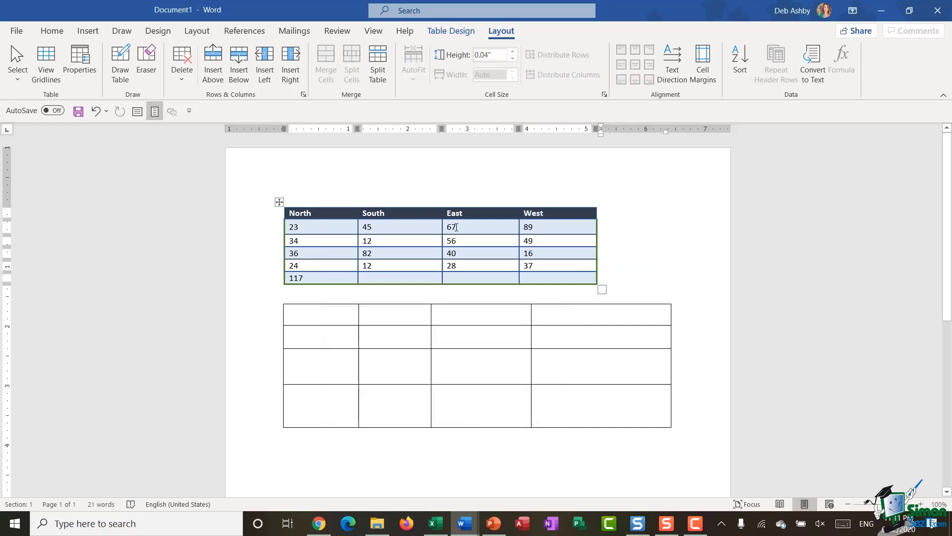
left_click(369, 280)
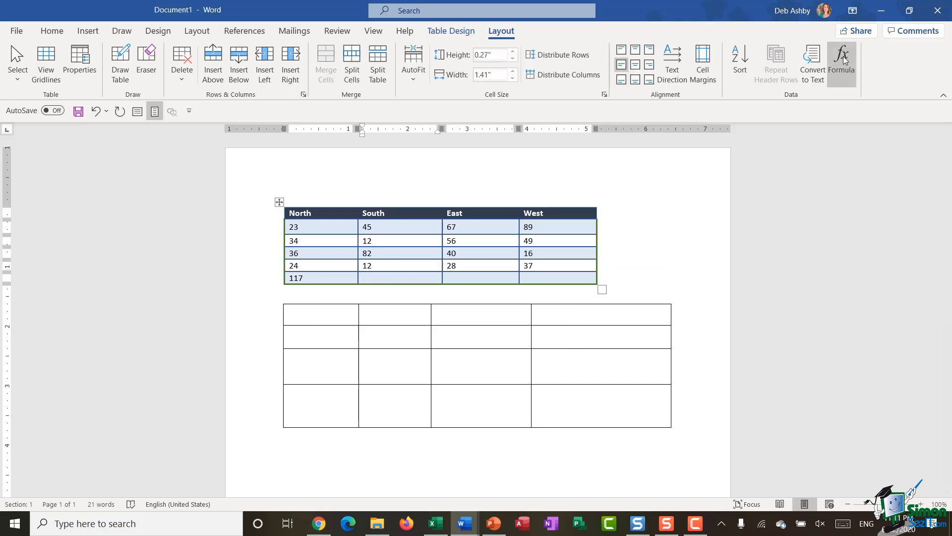
Step: Replace the bottom South cell's formula with =AVERAGE(ABOVE) to show 37.75
left_click(839, 62)
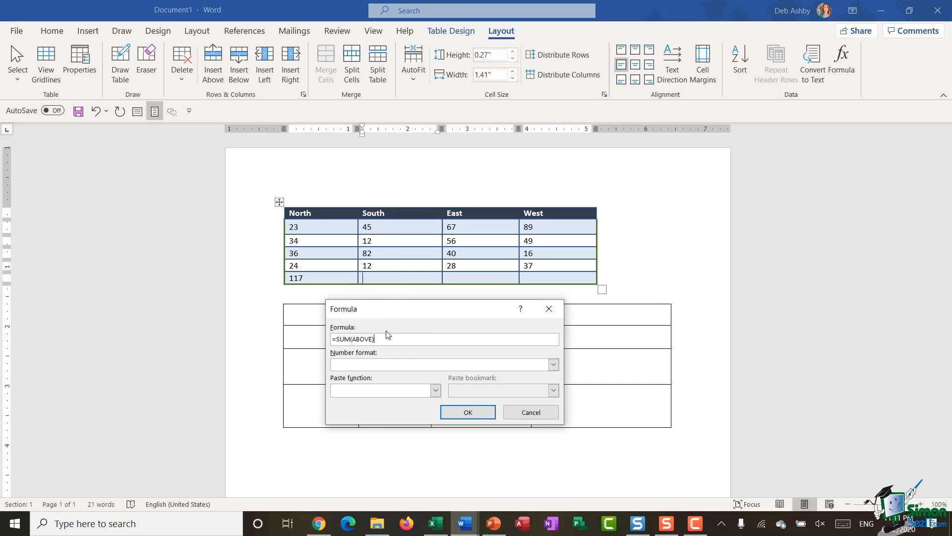
left_click_drag(376, 340, 336, 341)
key("Delete")
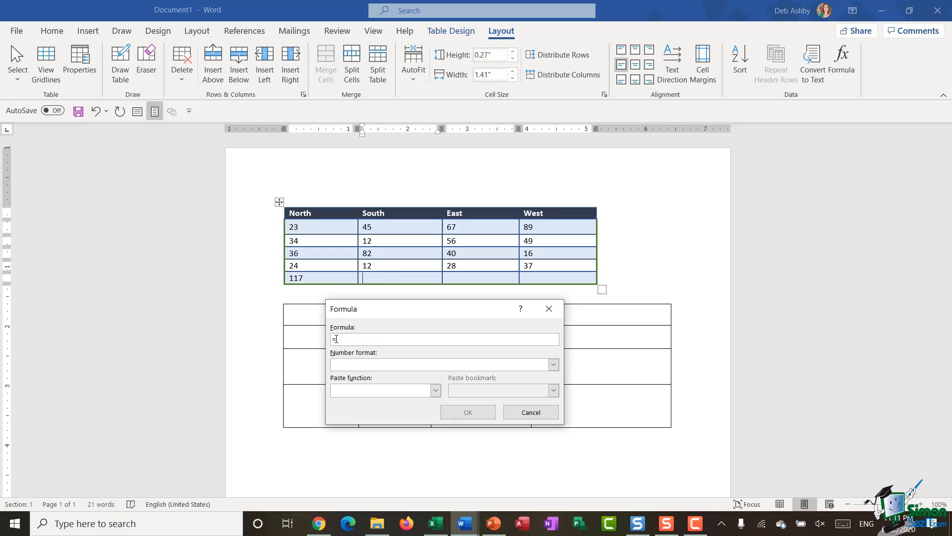
left_click(436, 390)
left_click(356, 418)
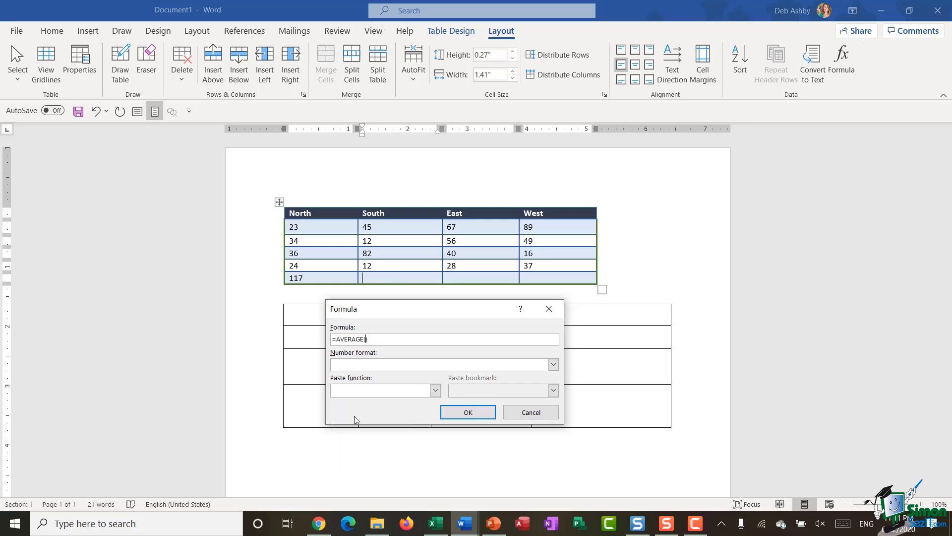
type("ABOVE")
left_click(469, 412)
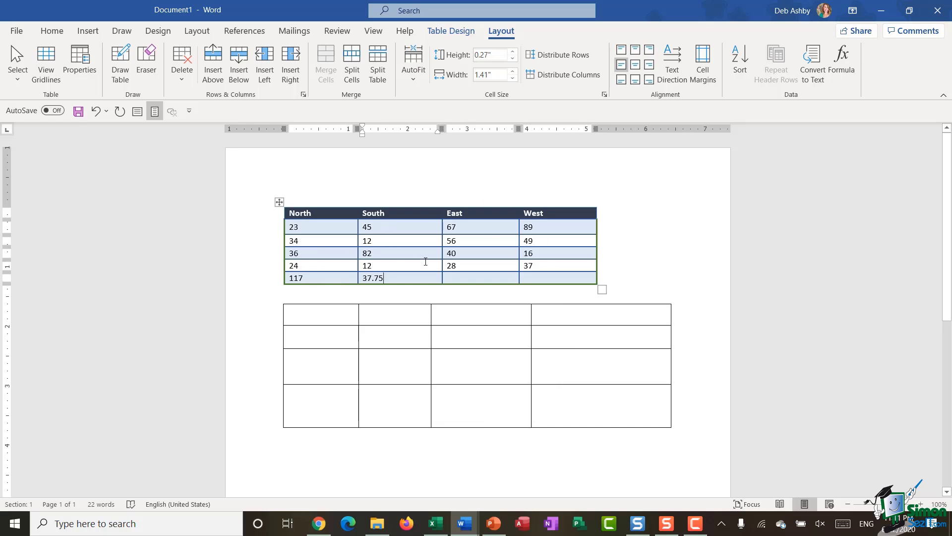
left_click_drag(286, 229, 536, 276)
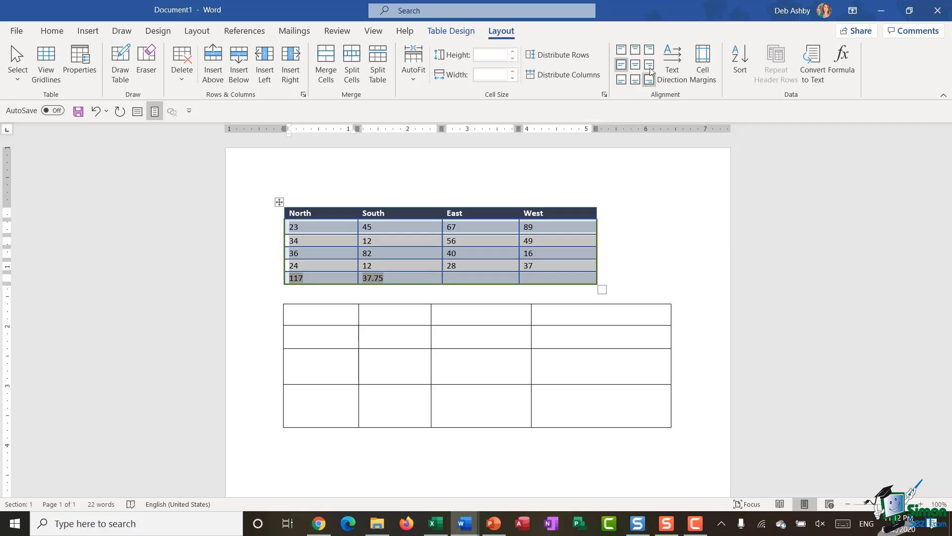
Step: Centre-align all the selected figures and totals in the table's data cells
left_click(623, 67)
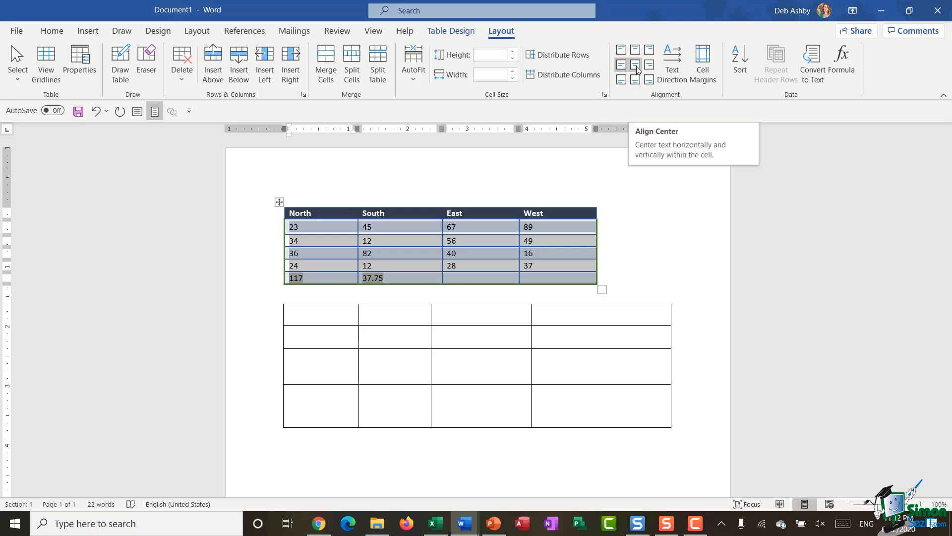
left_click(637, 67)
left_click(648, 241)
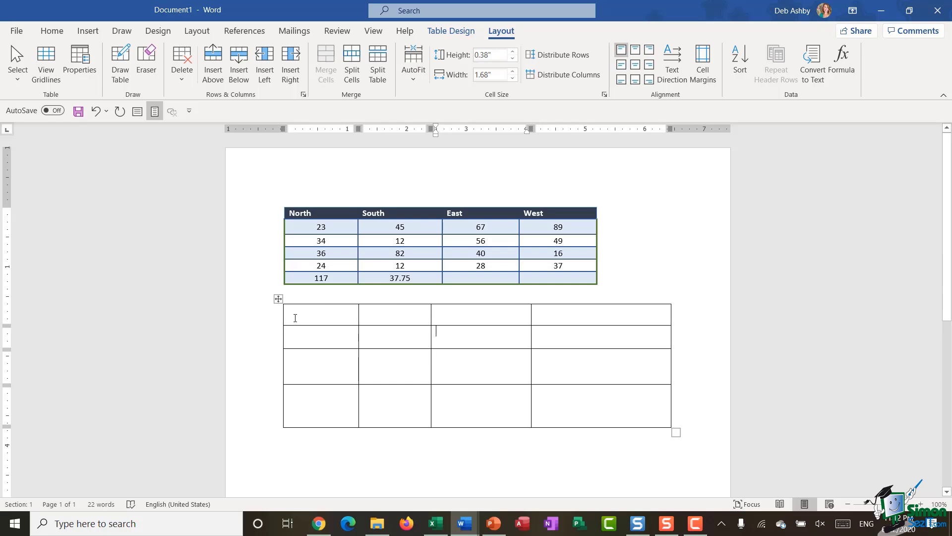
Step: Delete the empty second table beneath the North/South/East/West data
left_click(278, 300)
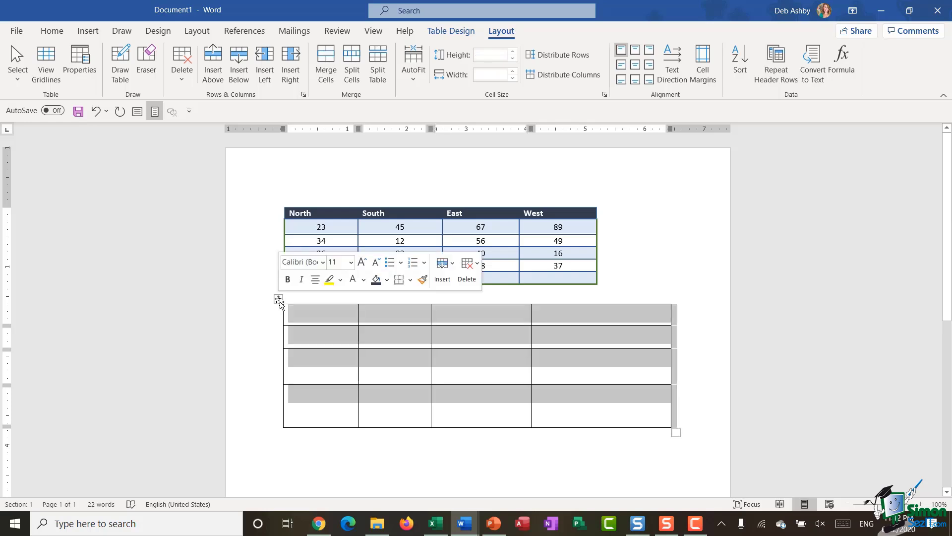
right_click(382, 311)
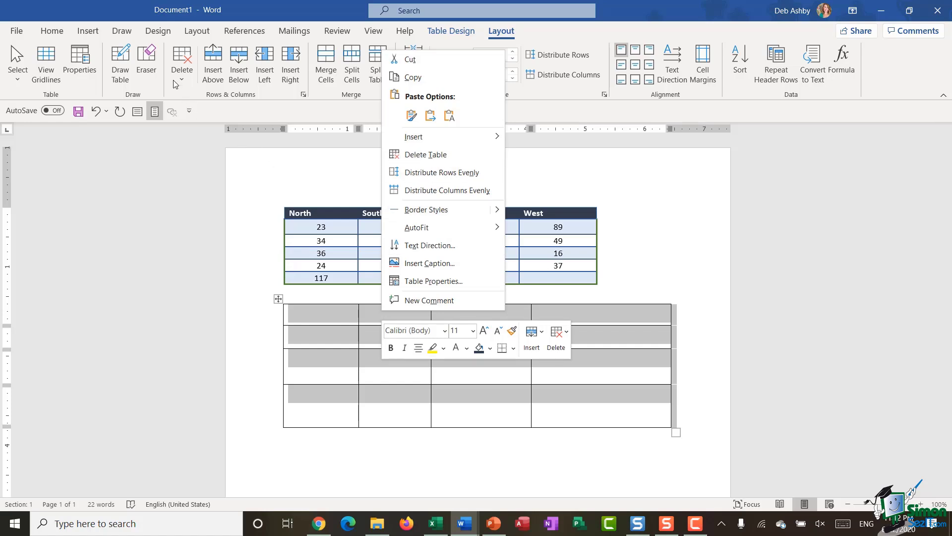
left_click(188, 82)
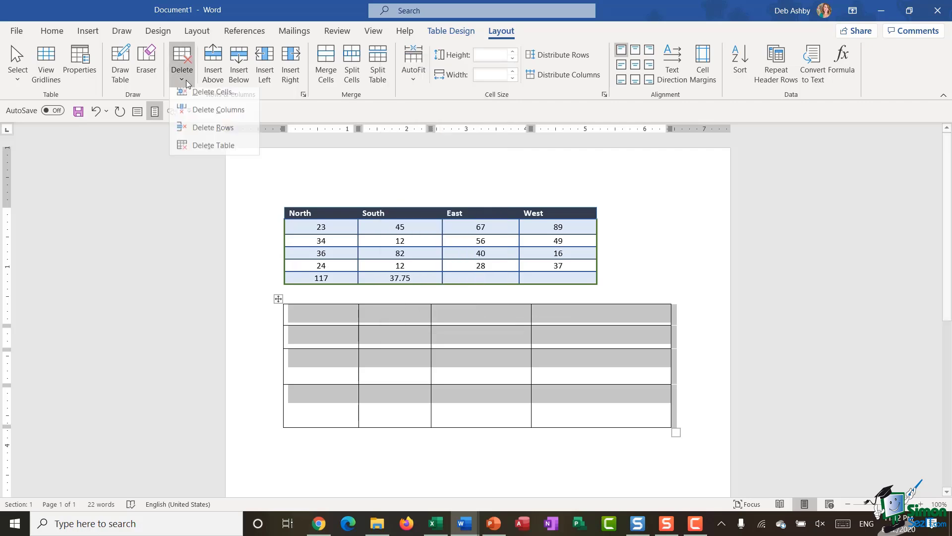
left_click(191, 151)
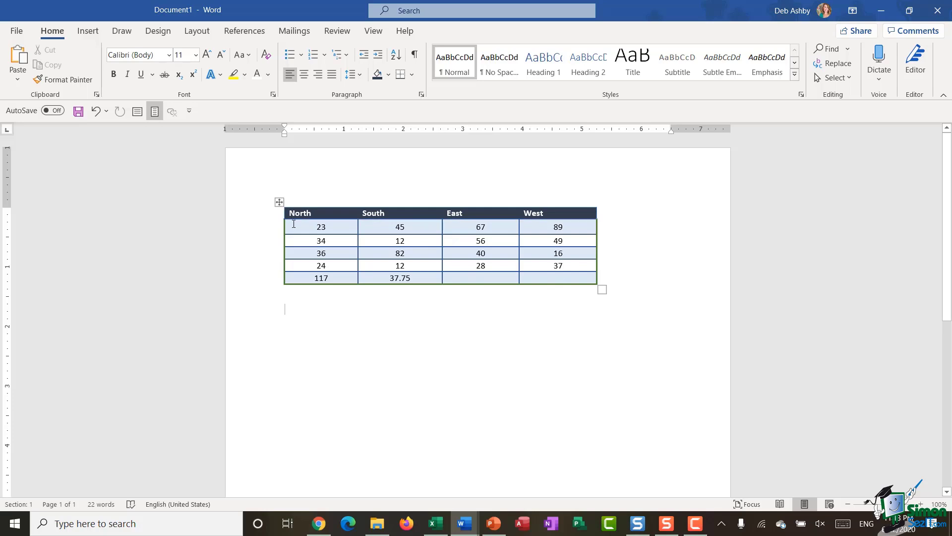
Step: Convert the North/South/East/West table to text using Tabs as the separator
left_click(279, 202)
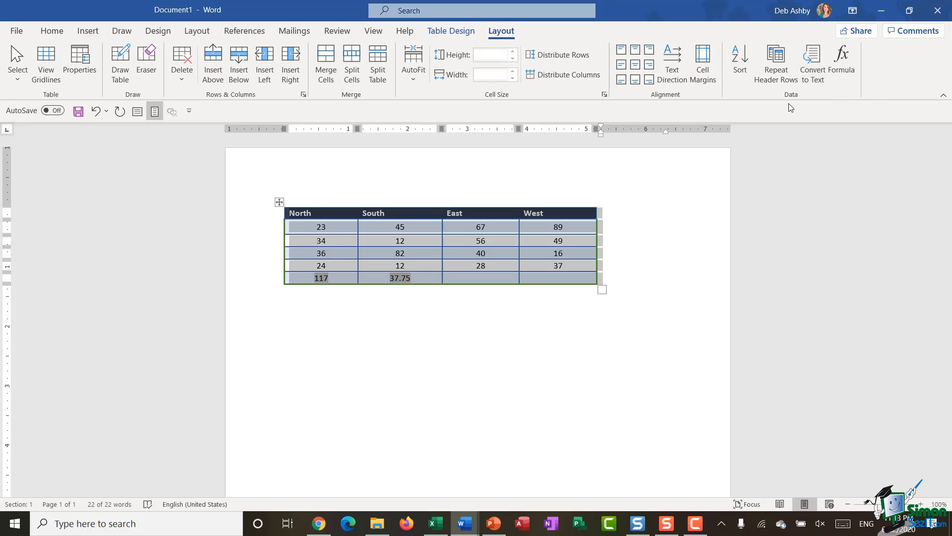
left_click(814, 68)
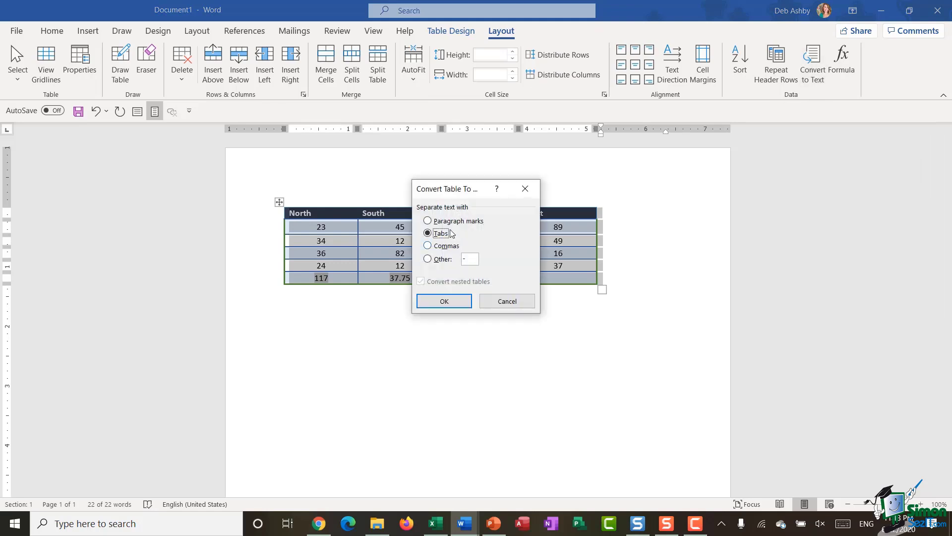
left_click_drag(461, 187, 672, 158)
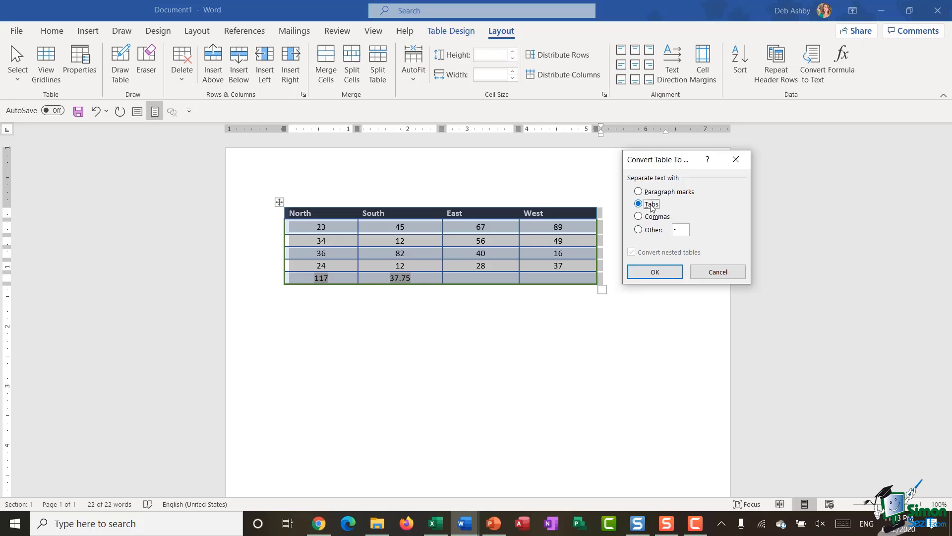
left_click(655, 272)
left_click(587, 261)
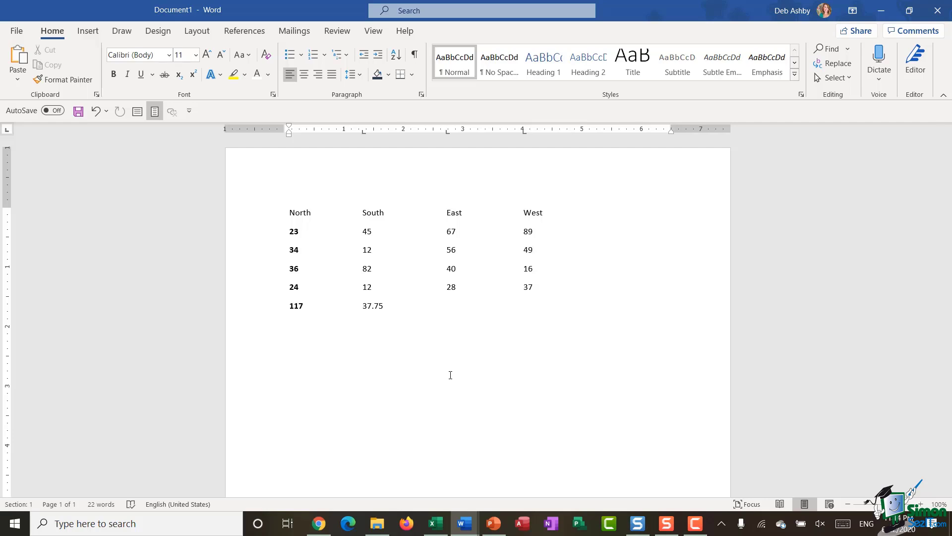
Step: Convert the six tabbed text rows into a 4-column table, then undo the bold numbers
left_click_drag(258, 213, 268, 310)
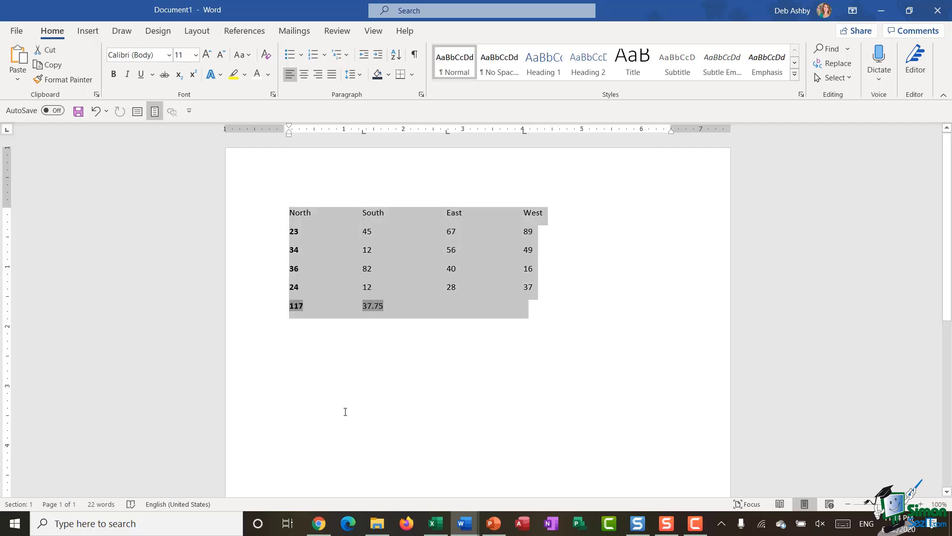
left_click(87, 32)
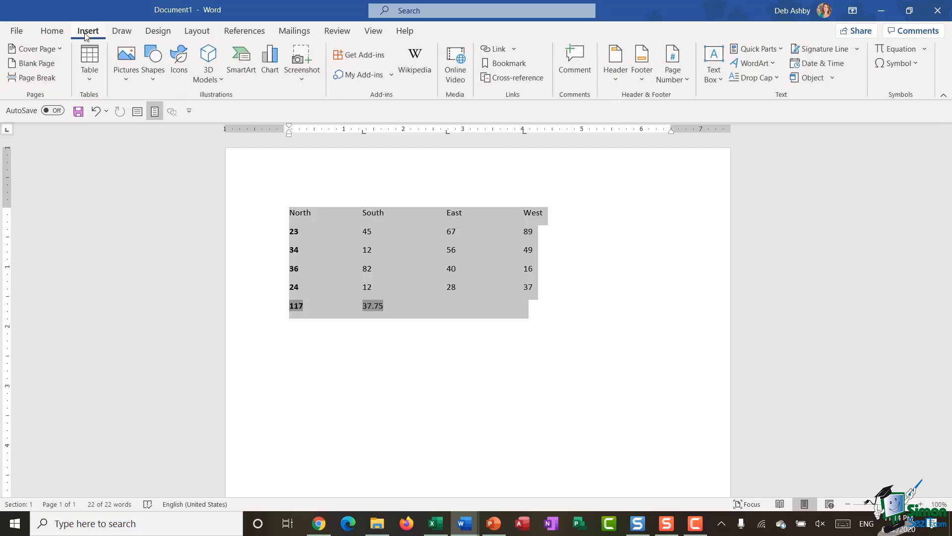
left_click(90, 79)
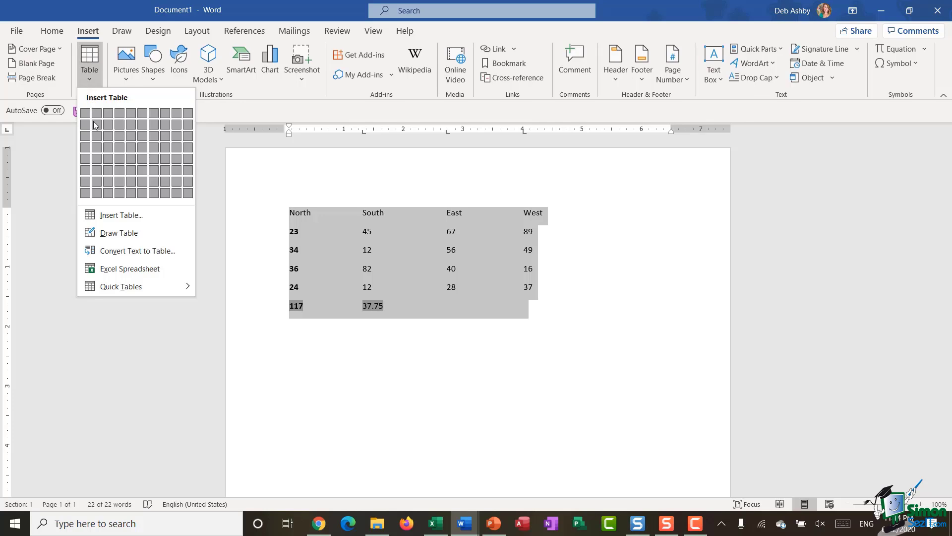
left_click(180, 257)
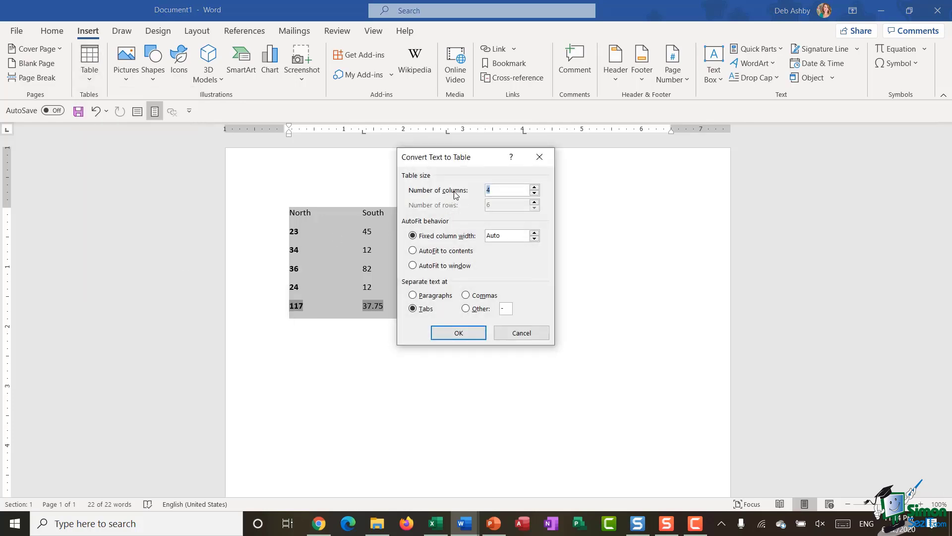
left_click_drag(474, 157, 678, 165)
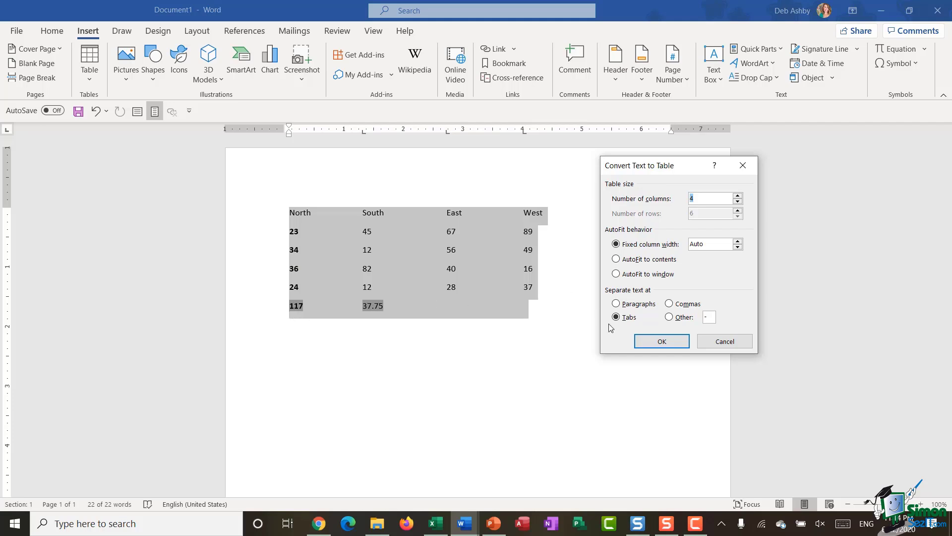
left_click(671, 347)
left_click(517, 351)
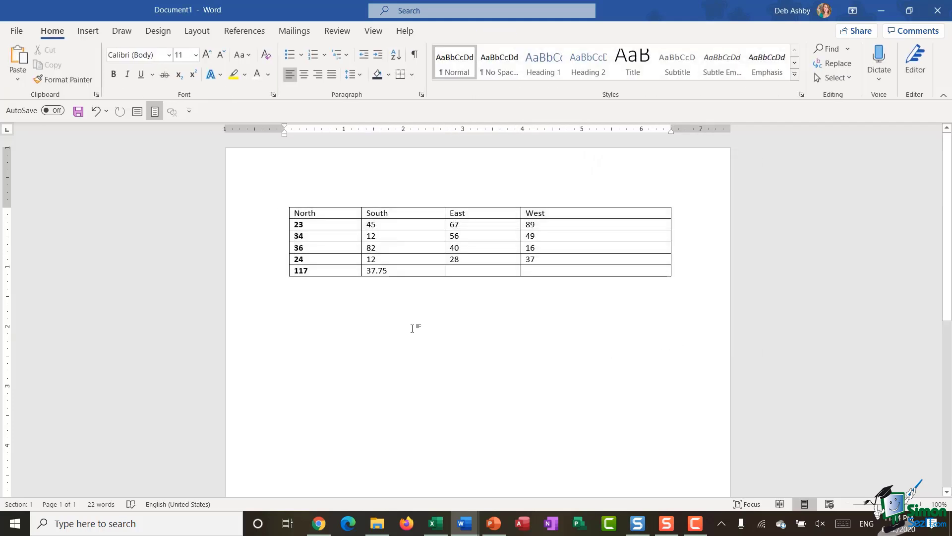
key("ctrl+z")
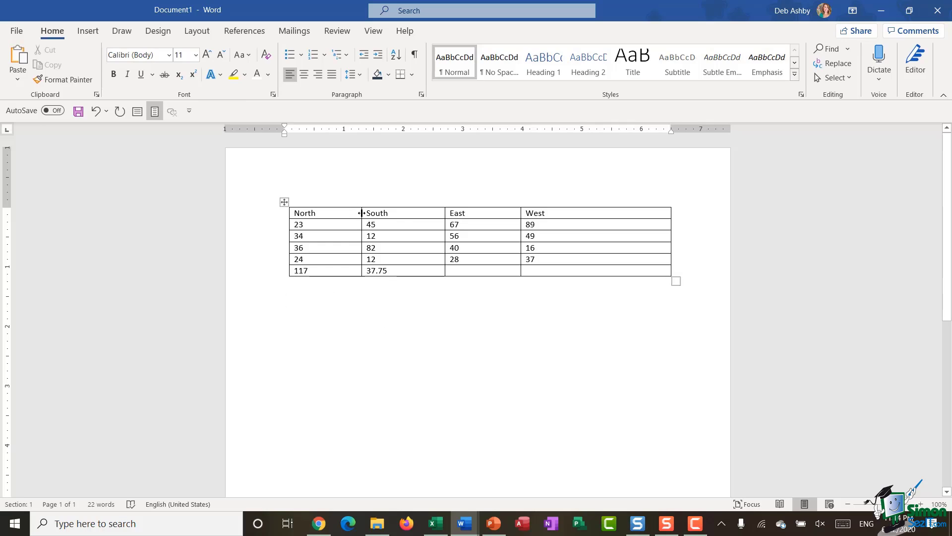
Step: Drag column borders to widen North, South and East and narrow the West column
left_click_drag(366, 213, 367, 213)
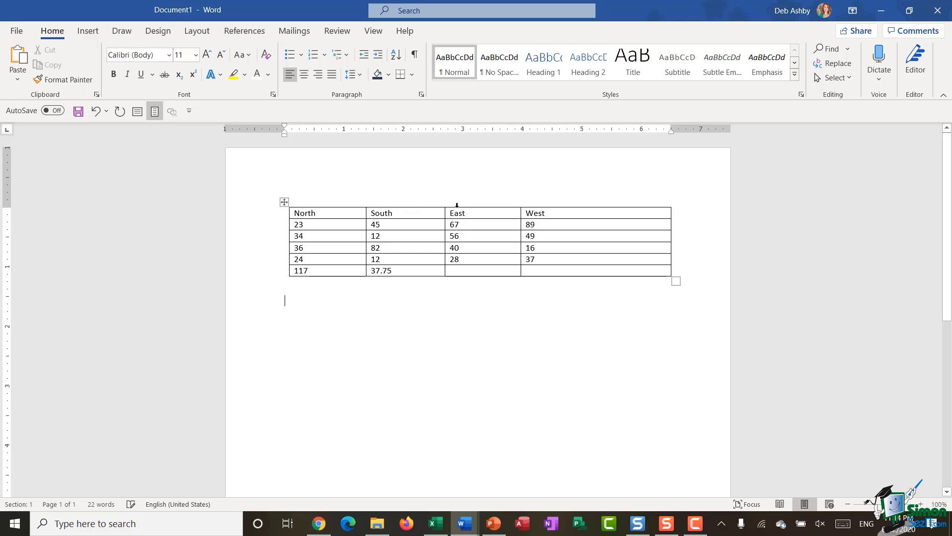
left_click_drag(519, 214, 551, 214)
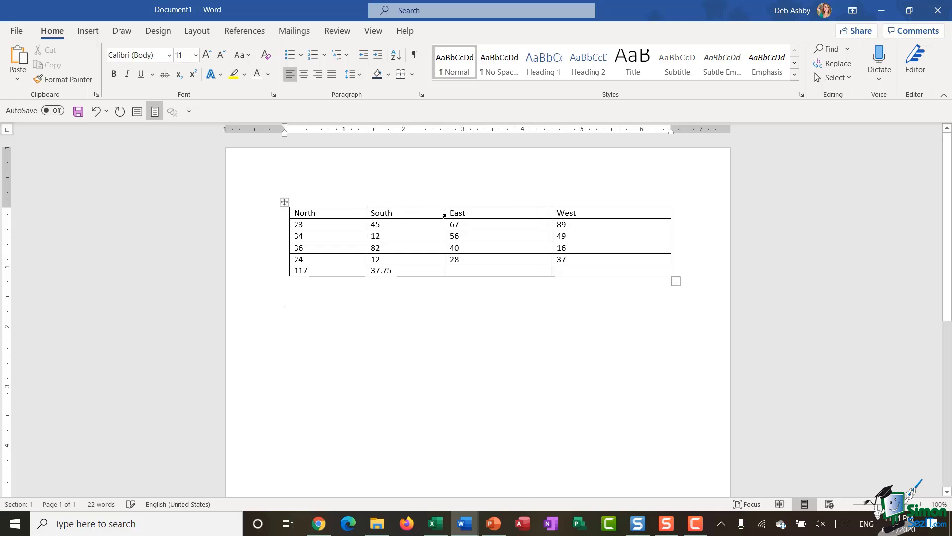
left_click_drag(444, 214, 460, 213)
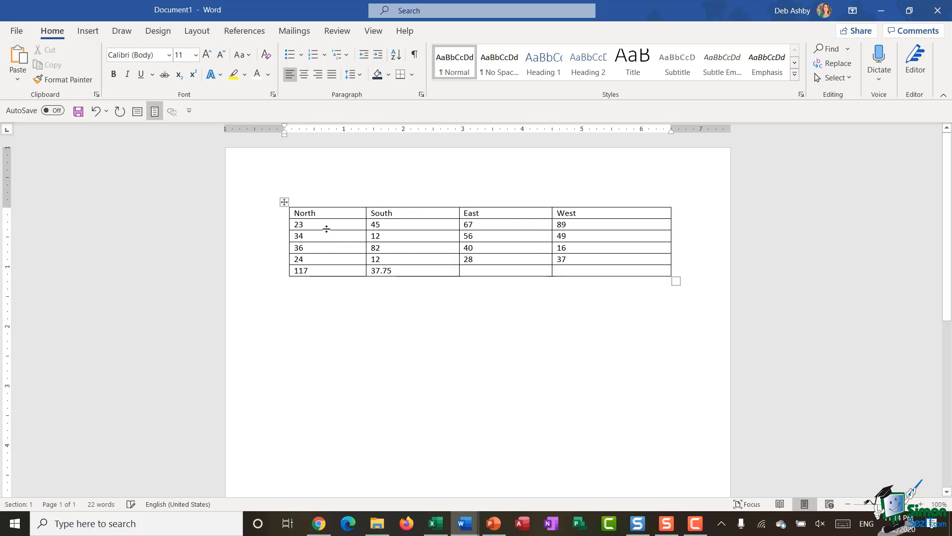
left_click(325, 213)
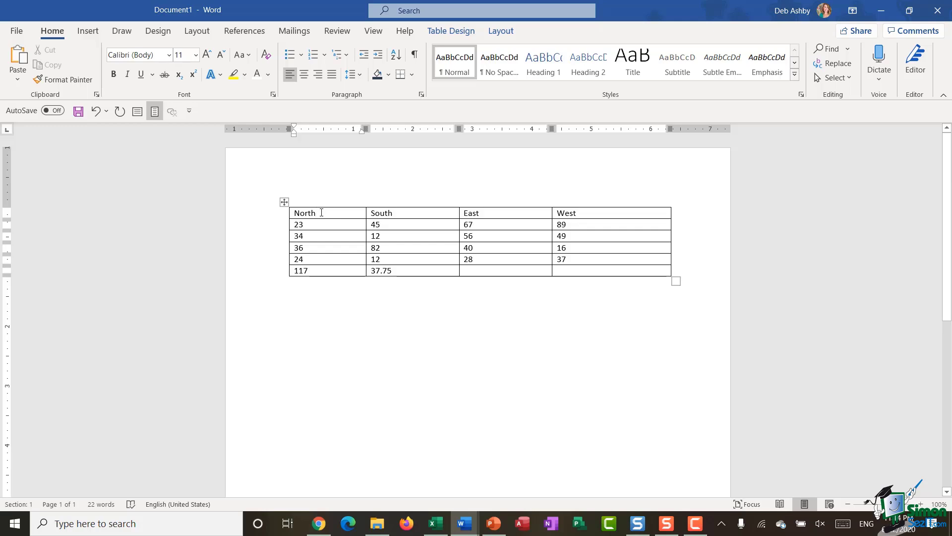
left_click(497, 33)
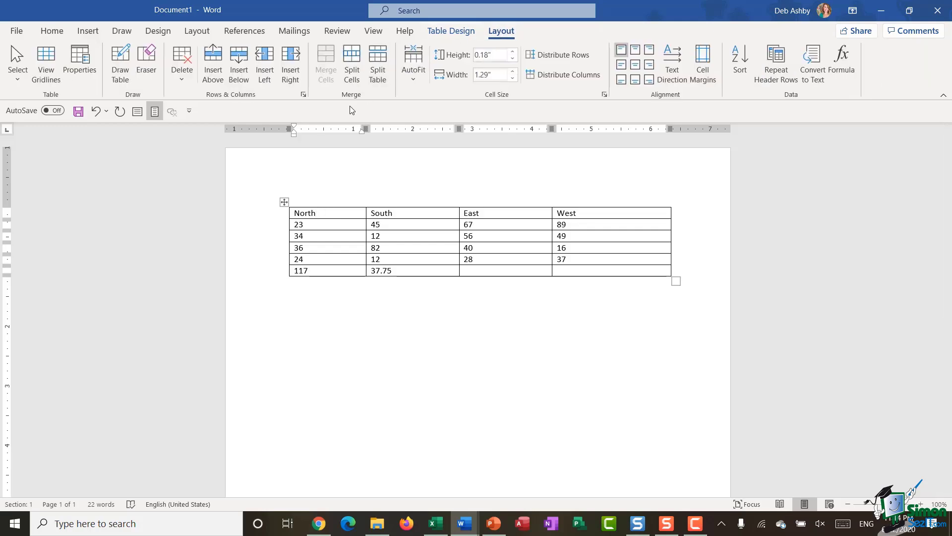
left_click(353, 69)
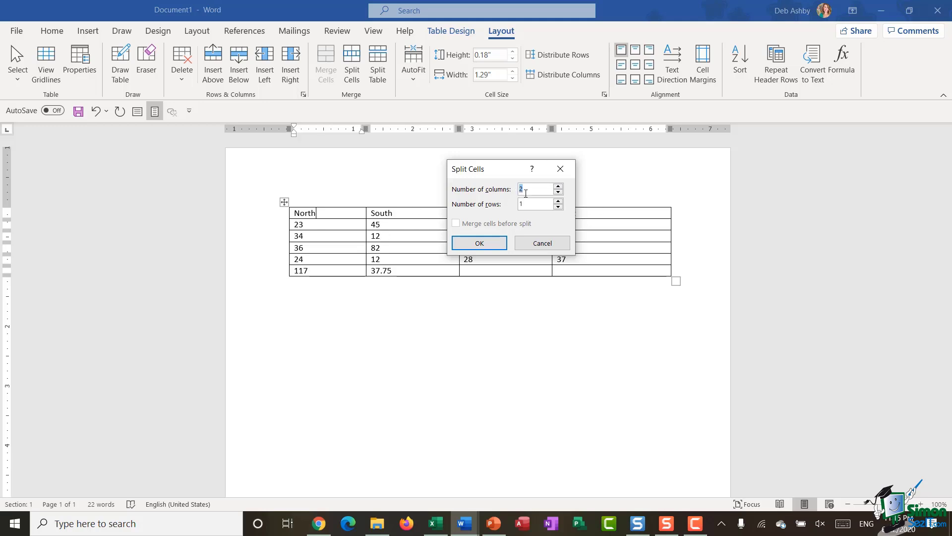
left_click(480, 245)
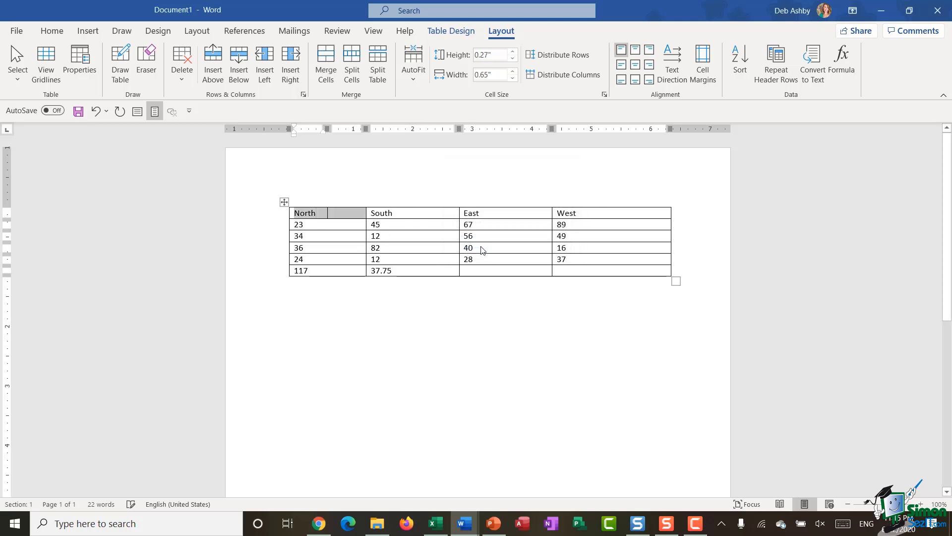
left_click(411, 335)
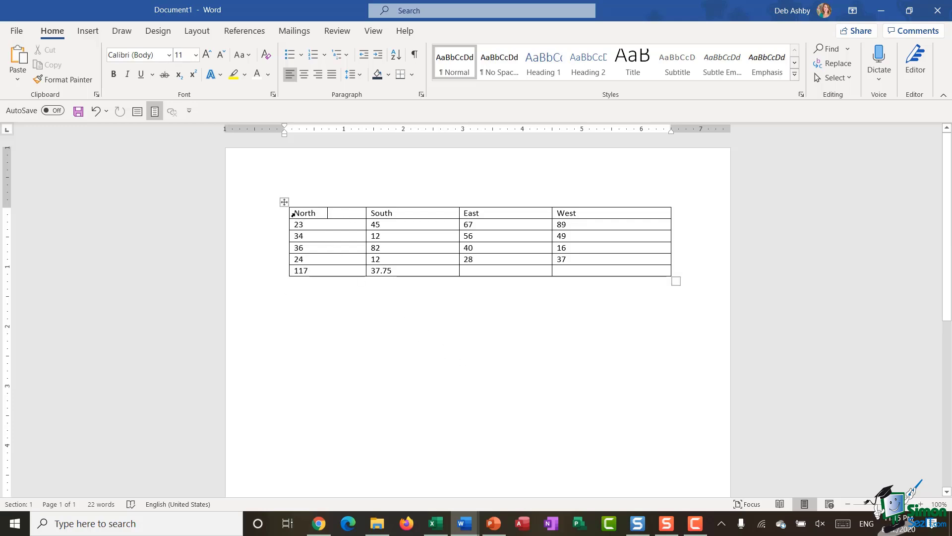
left_click_drag(291, 214, 357, 216)
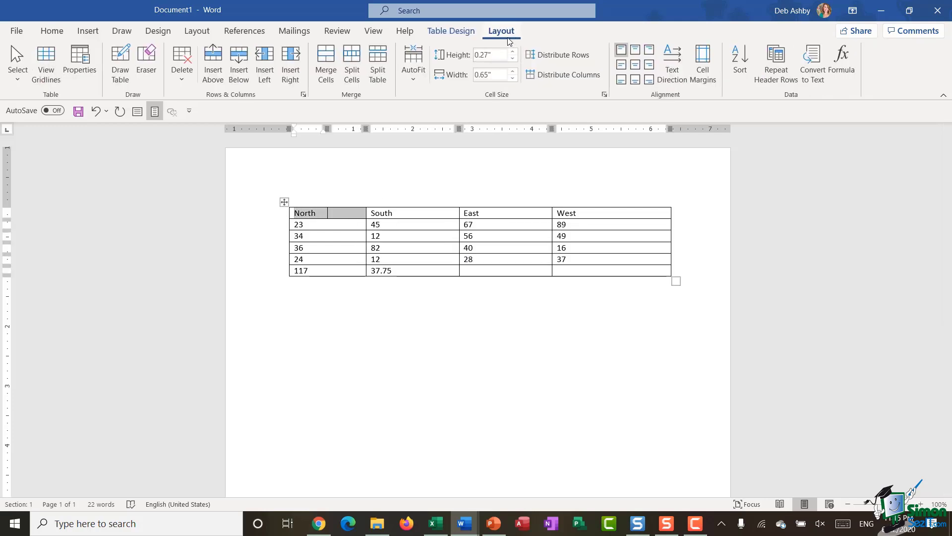
left_click(323, 73)
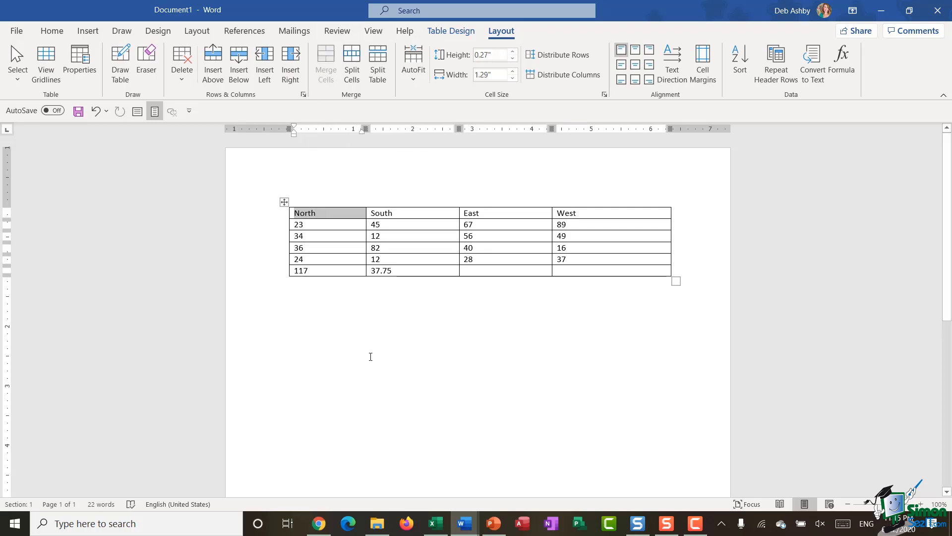
left_click(411, 356)
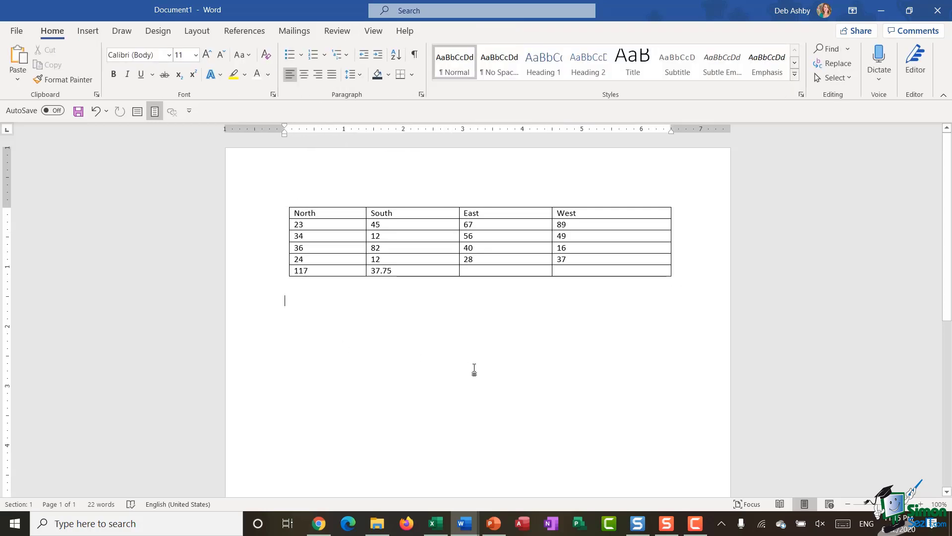
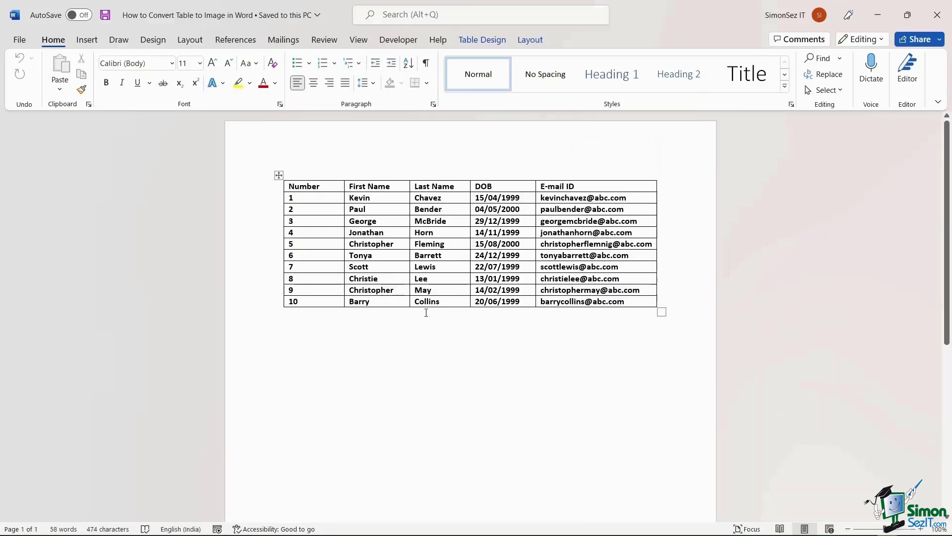
Step: Select the Number/First Name/Last Name/DOB/E-mail ID table and copy it
left_click(279, 176)
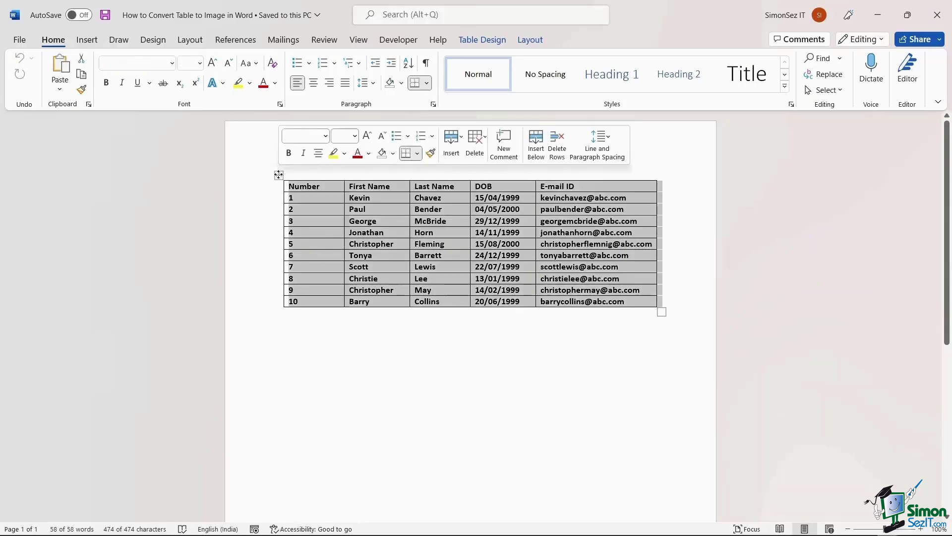
right_click(318, 210)
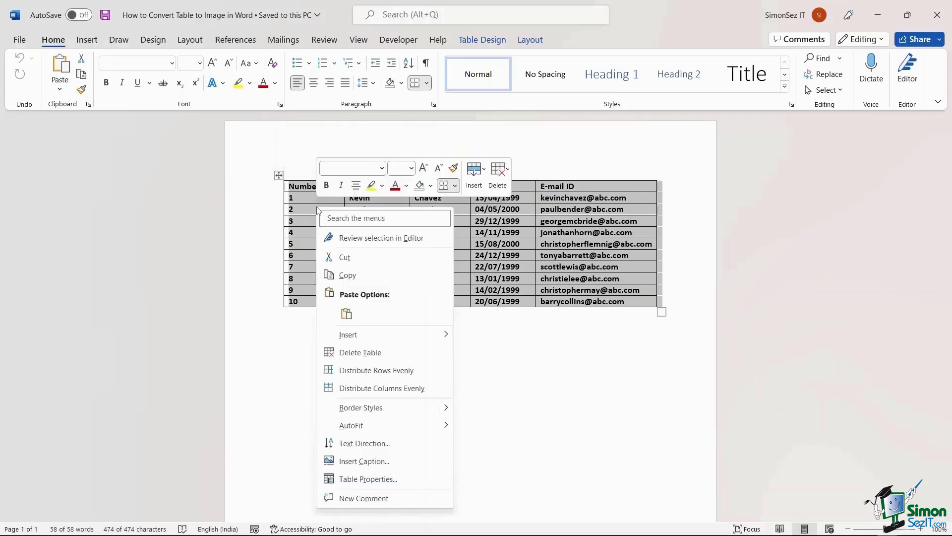
left_click(347, 276)
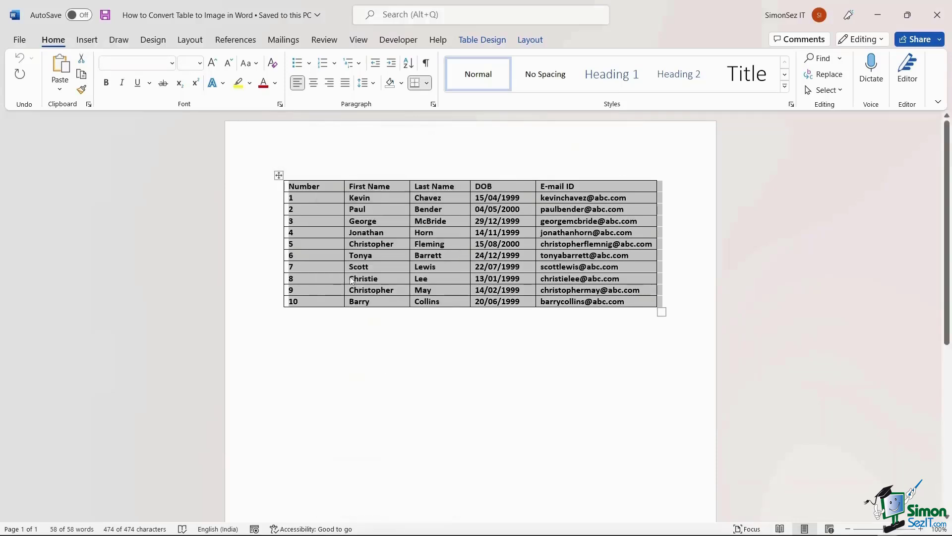
left_click(303, 362)
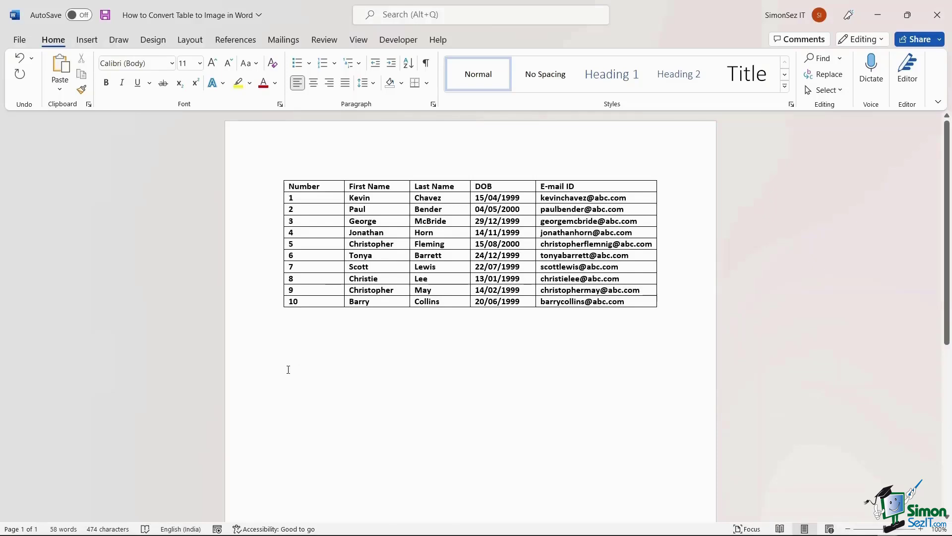
Step: Paste the copied table below the original as a picture, then select that picture
right_click(289, 370)
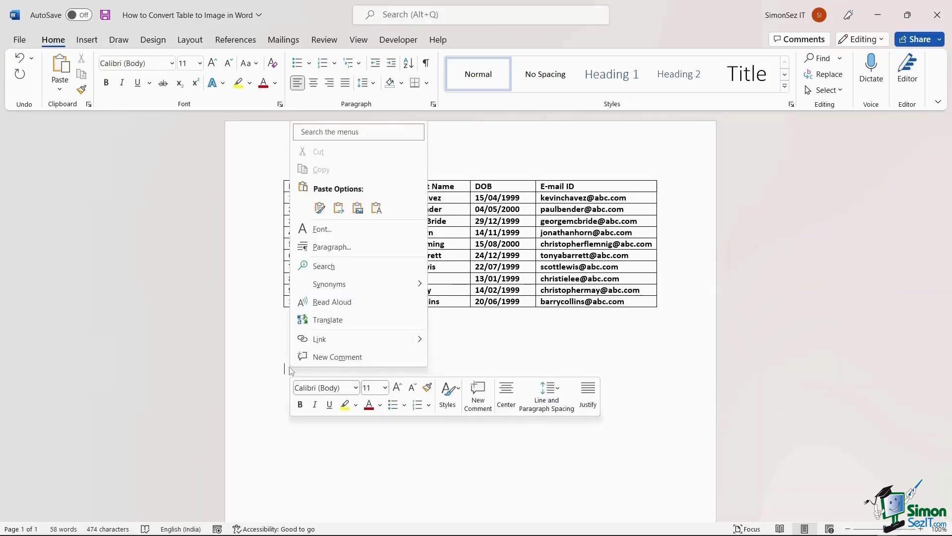
left_click(358, 209)
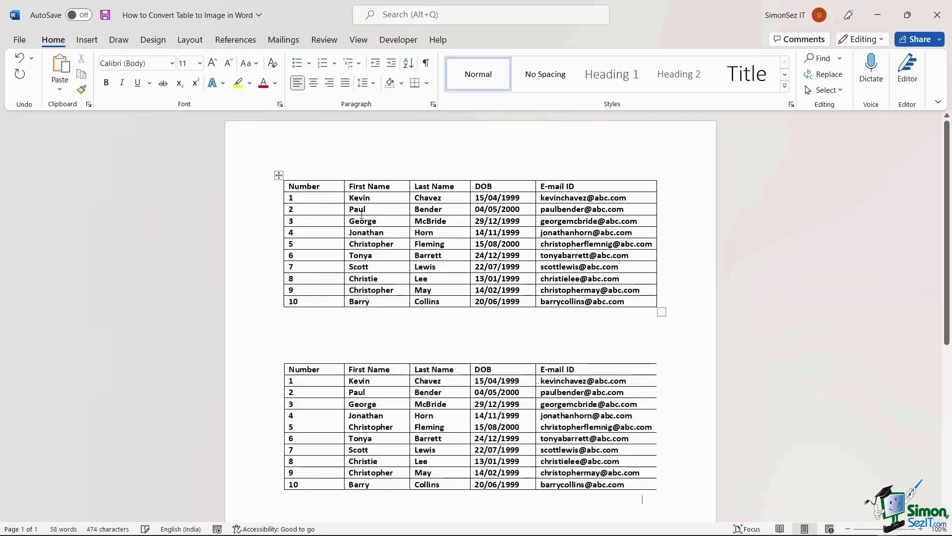
scroll(442, 425, "down", 2)
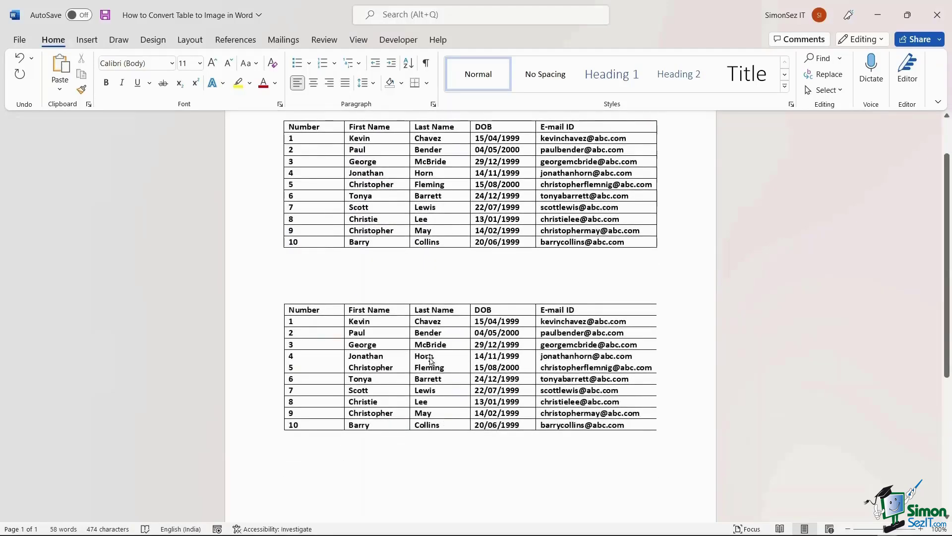
left_click(436, 346)
scroll(437, 347, "down", 2)
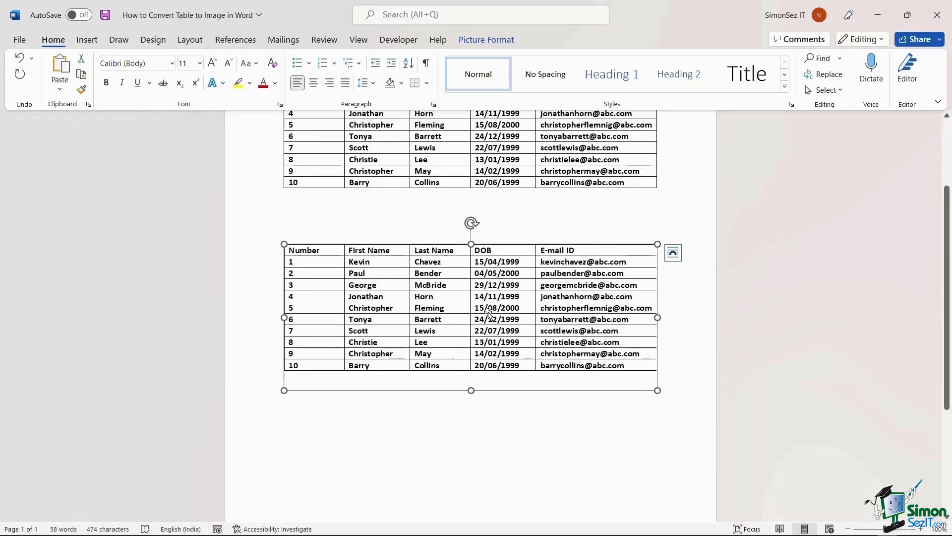
Step: Save the table picture as Picture1 in Pictures using JPEG File Interchange Format
right_click(465, 308)
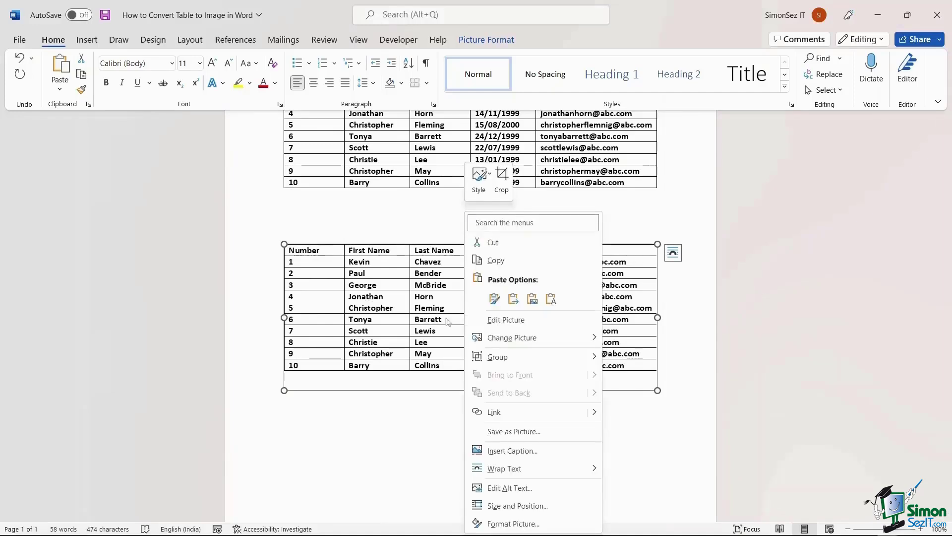
left_click(516, 431)
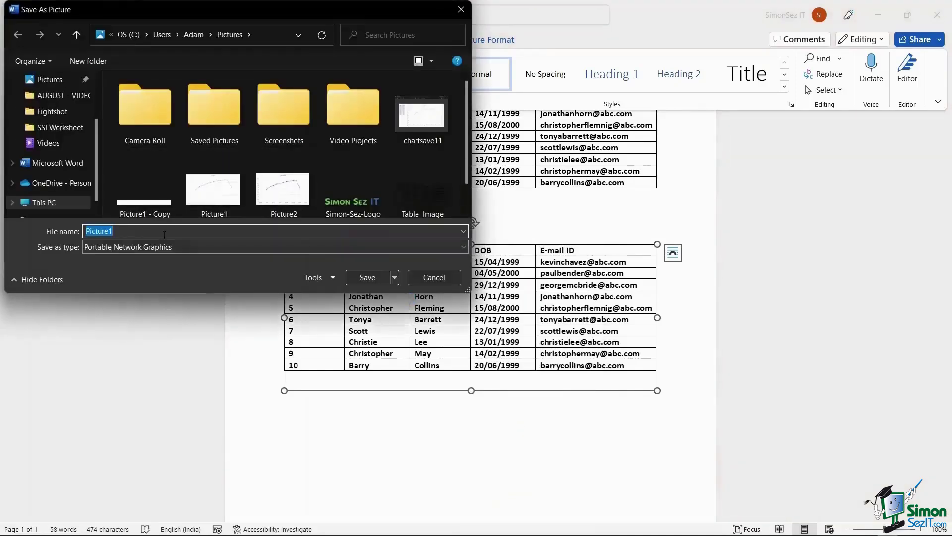
scroll(256, 140, "down", 1)
scroll(255, 141, "up", 1)
left_click(228, 232)
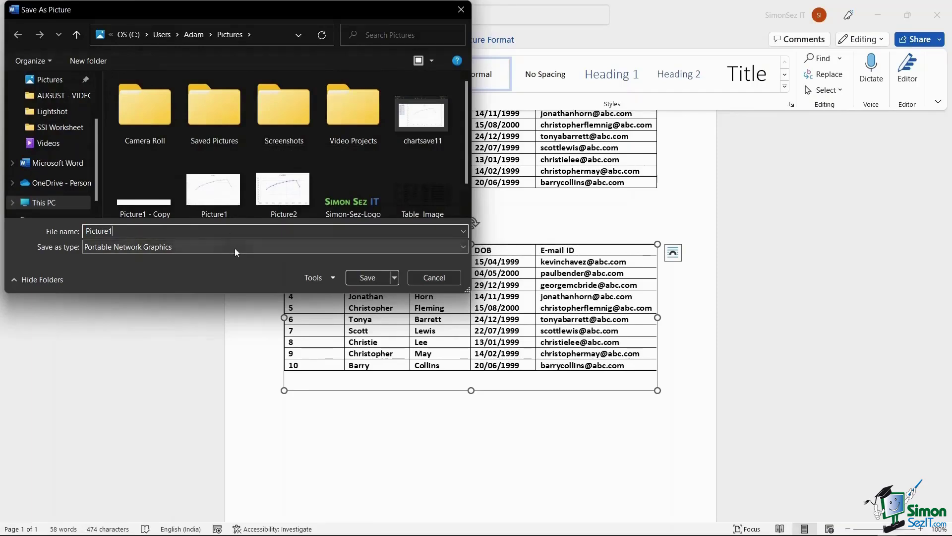
left_click(235, 247)
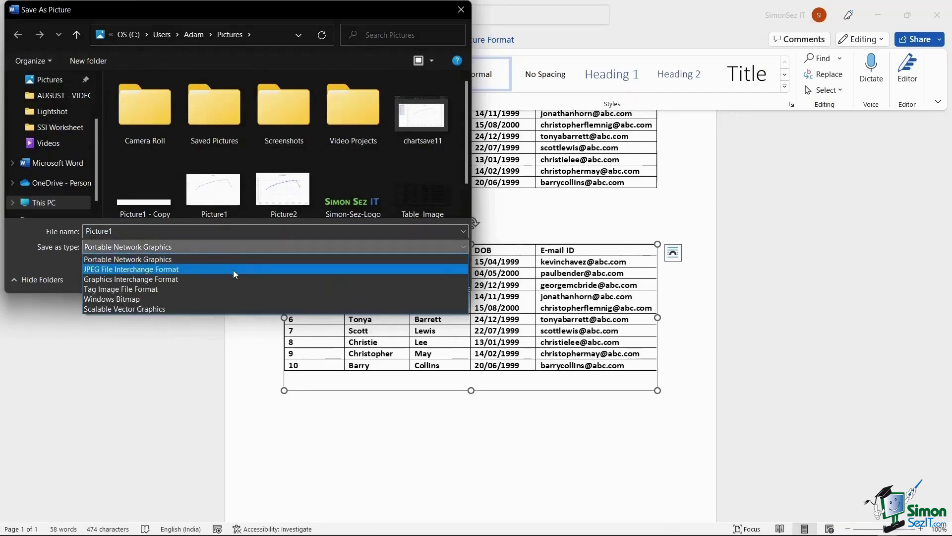
left_click(236, 269)
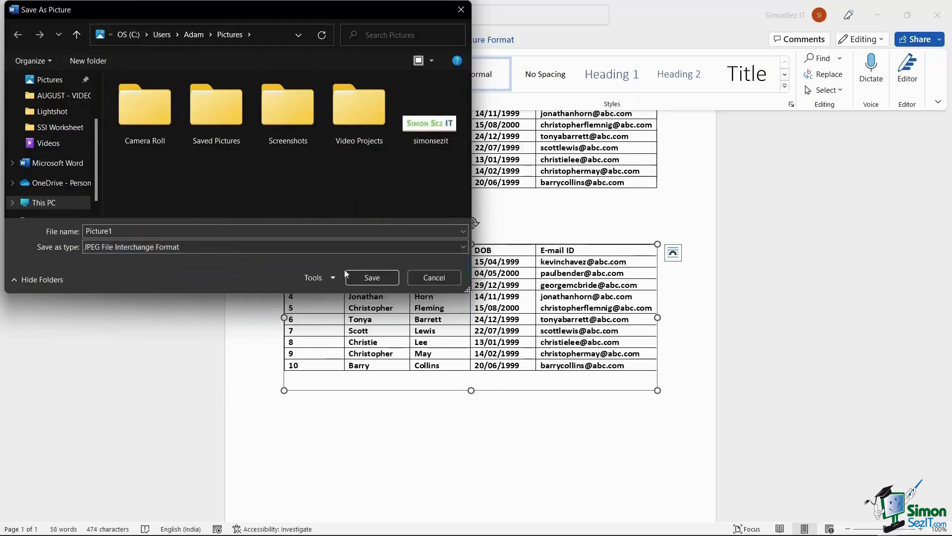
left_click(361, 276)
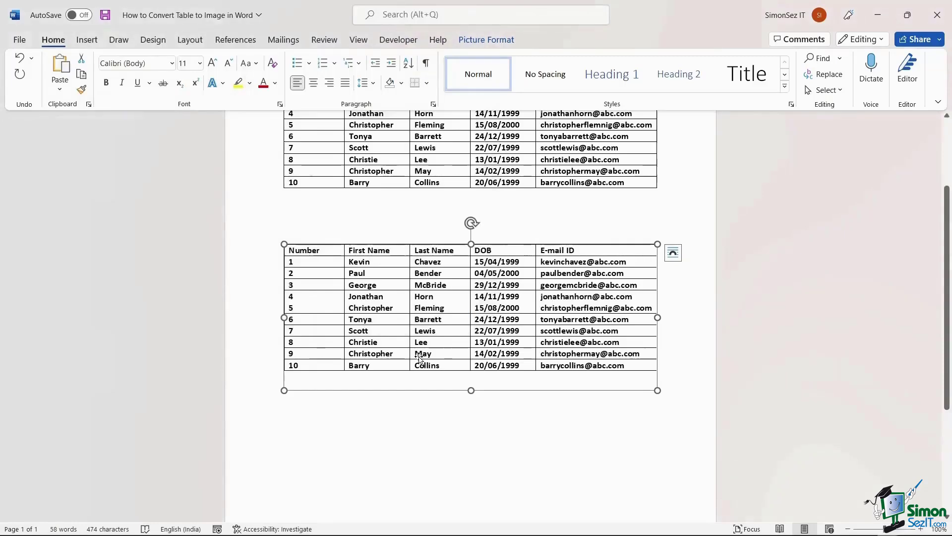
Step: Switch to Snipping Tool and snip a rectangle around the original Word table
scroll(419, 357, "up", 3)
left_click(308, 177)
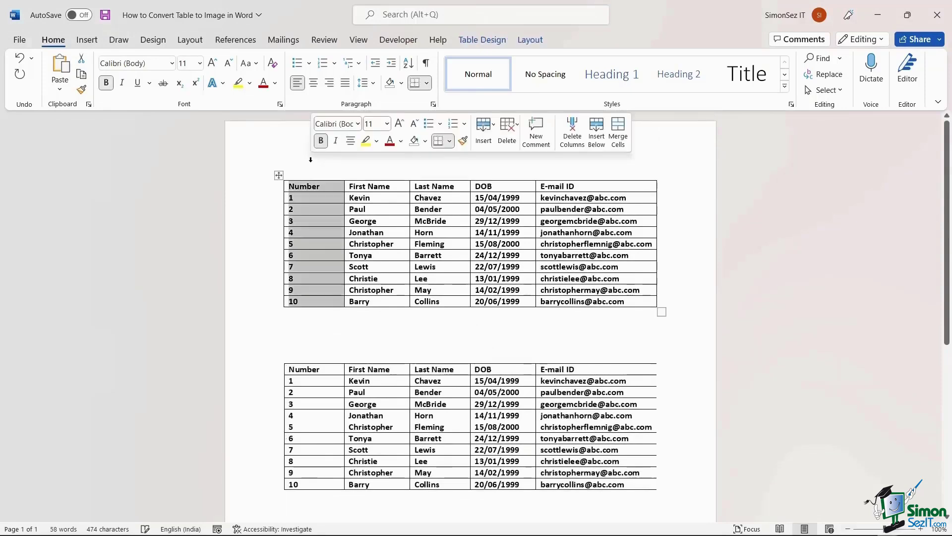
left_click(611, 332)
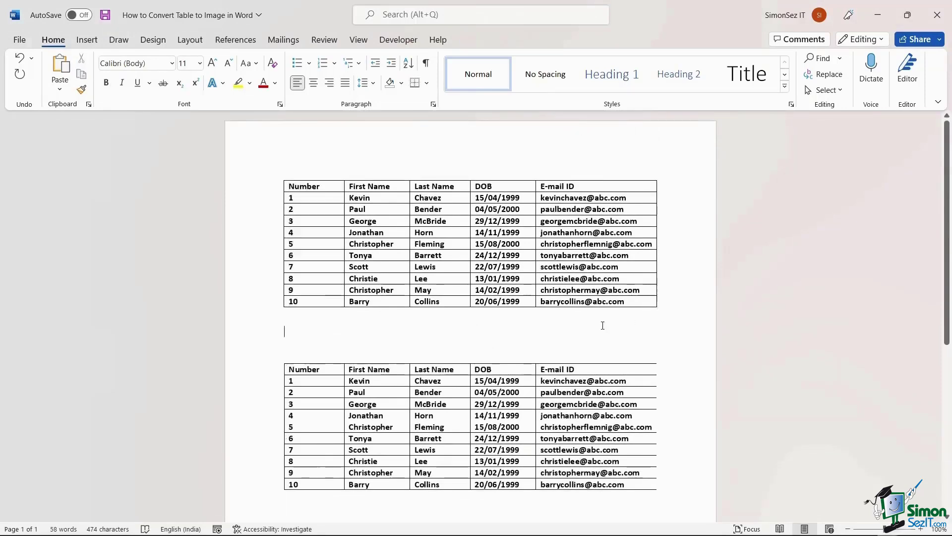
key("alt+Tab")
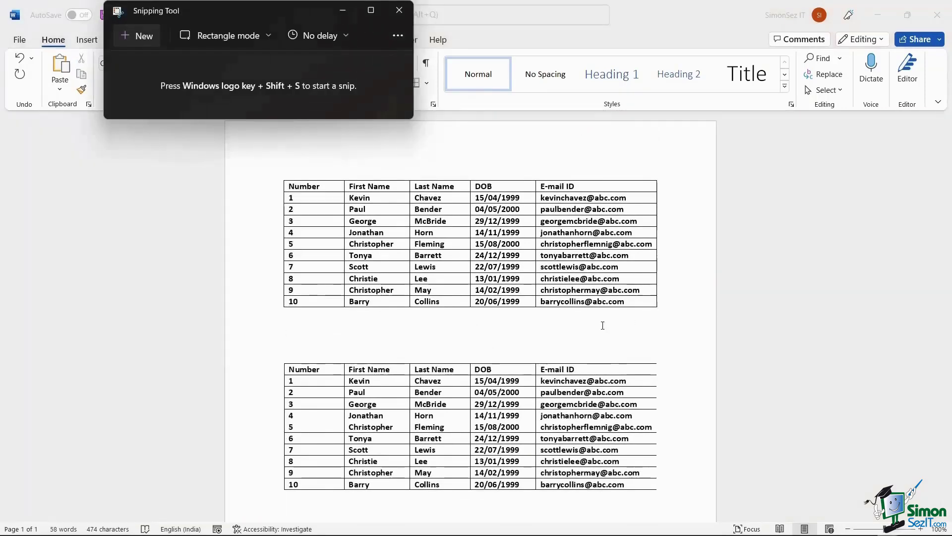
left_click_drag(213, 14, 120, 19)
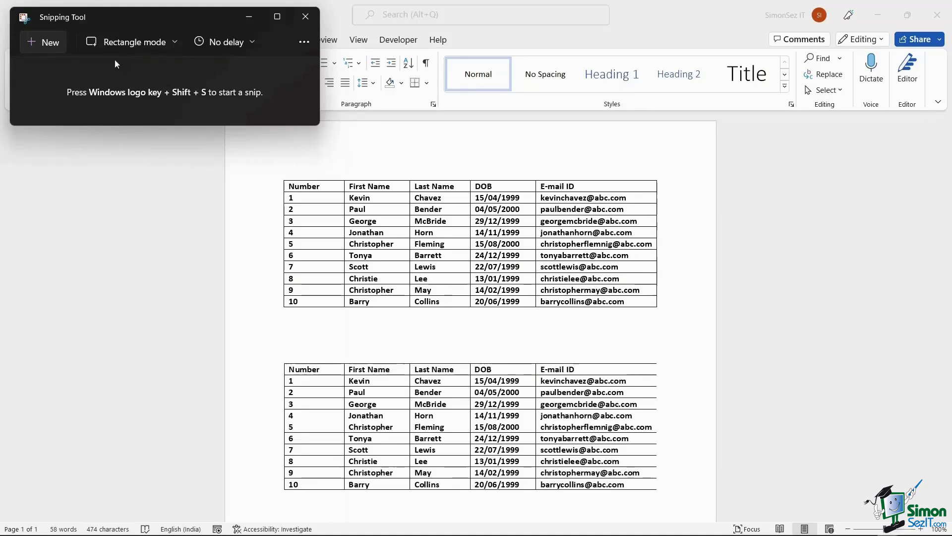
left_click(38, 41)
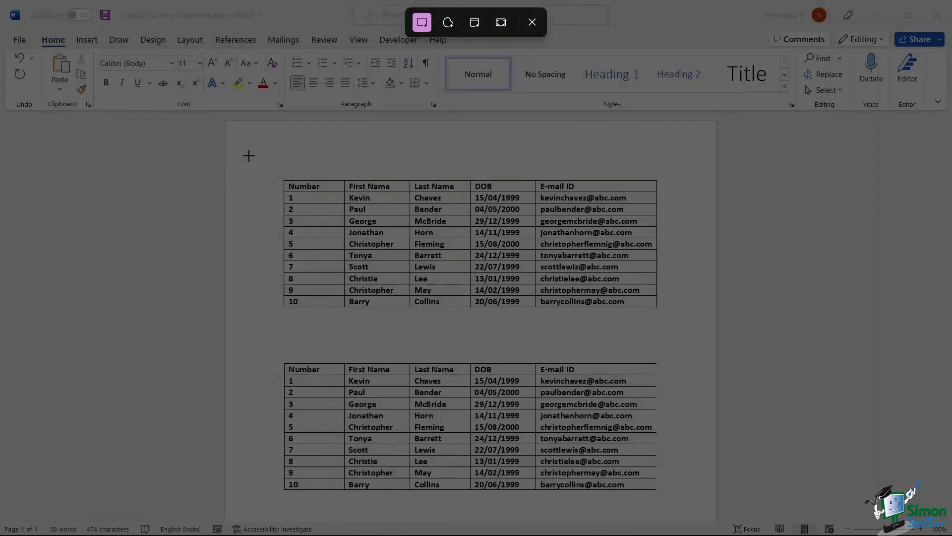
left_click_drag(249, 156, 697, 331)
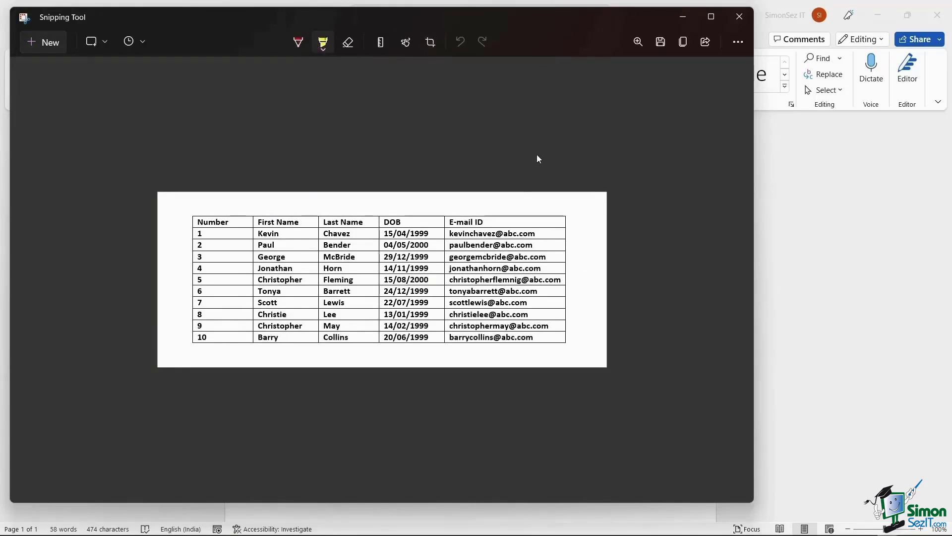
Step: Save the table snip as a PNG in the Pictures folder and minimise Snipping Tool
left_click(661, 43)
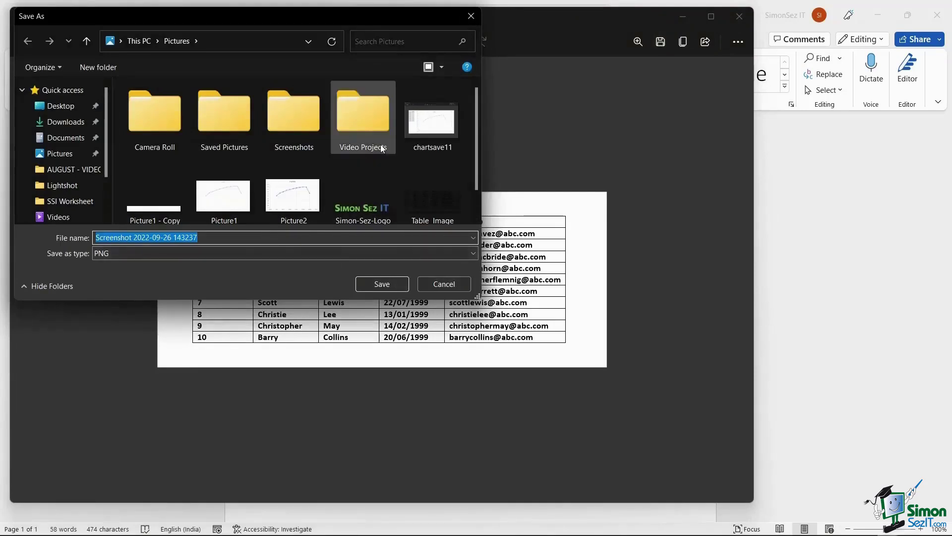
left_click(370, 283)
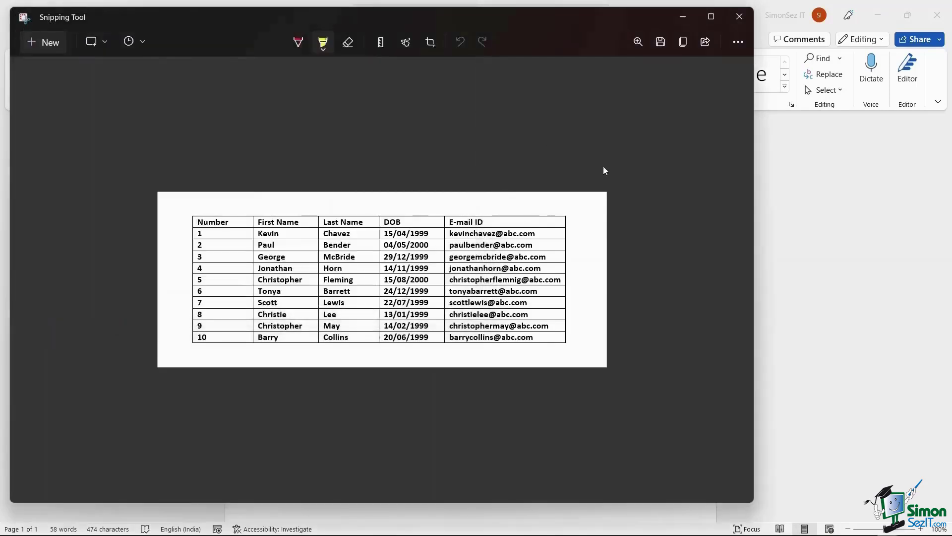
left_click(692, 22)
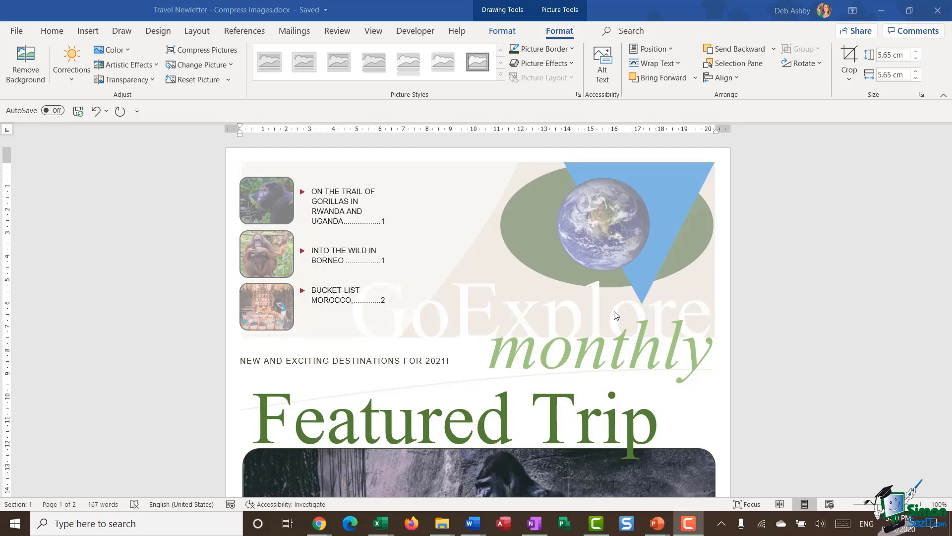
Step: Scroll through the travel newsletter back to the Featured Trip heading and gorilla photo
scroll(615, 315, "down", 3)
scroll(614, 311, "down", 5)
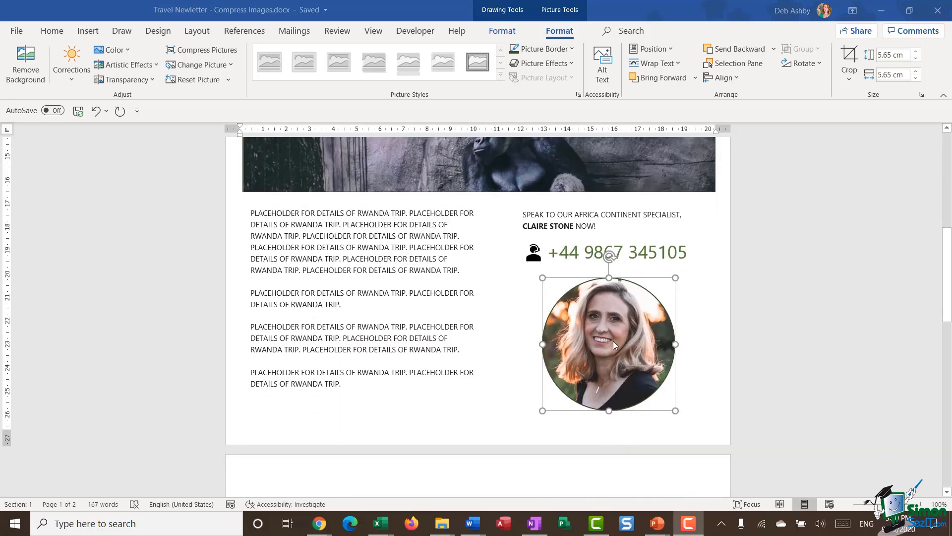
left_click(723, 243)
scroll(722, 243, "up", 3)
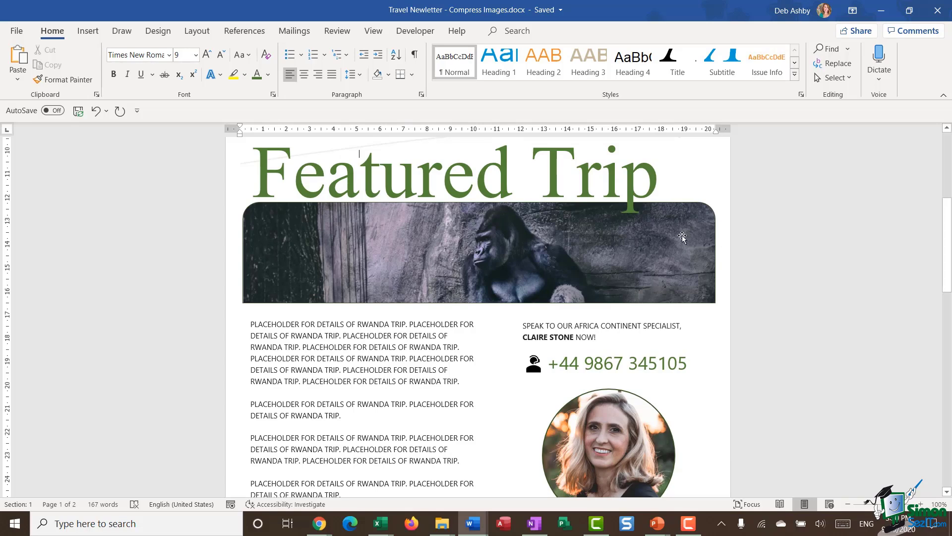
scroll(683, 239, "up", 5)
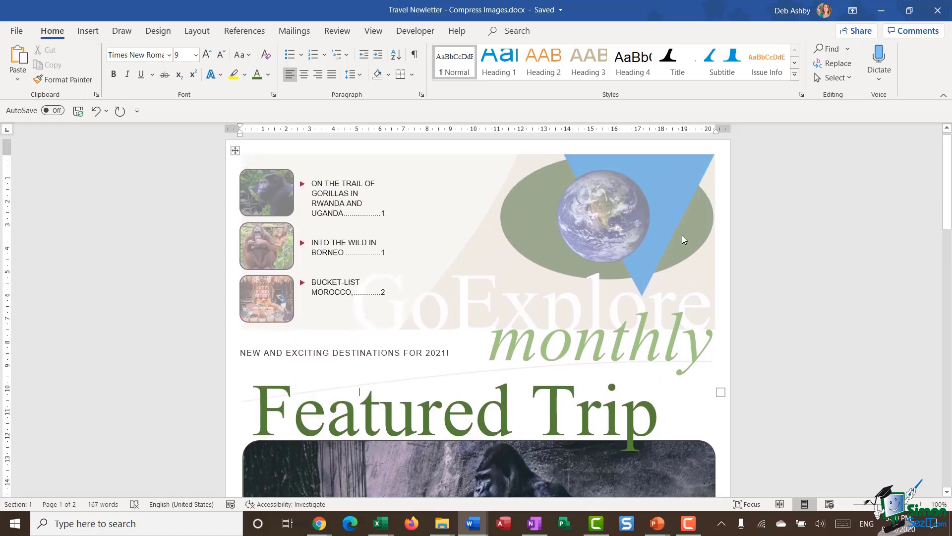
scroll(683, 235, "down", 4)
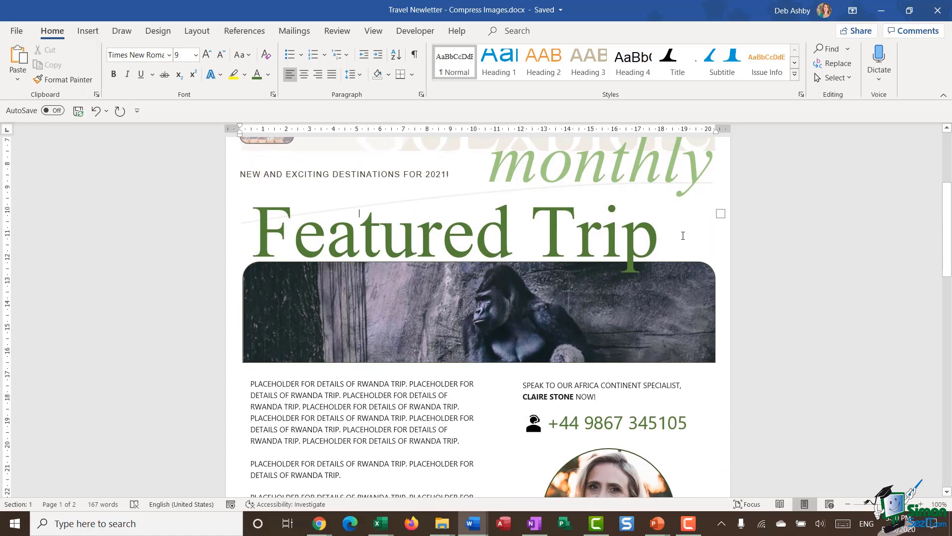
scroll(682, 236, "up", 4)
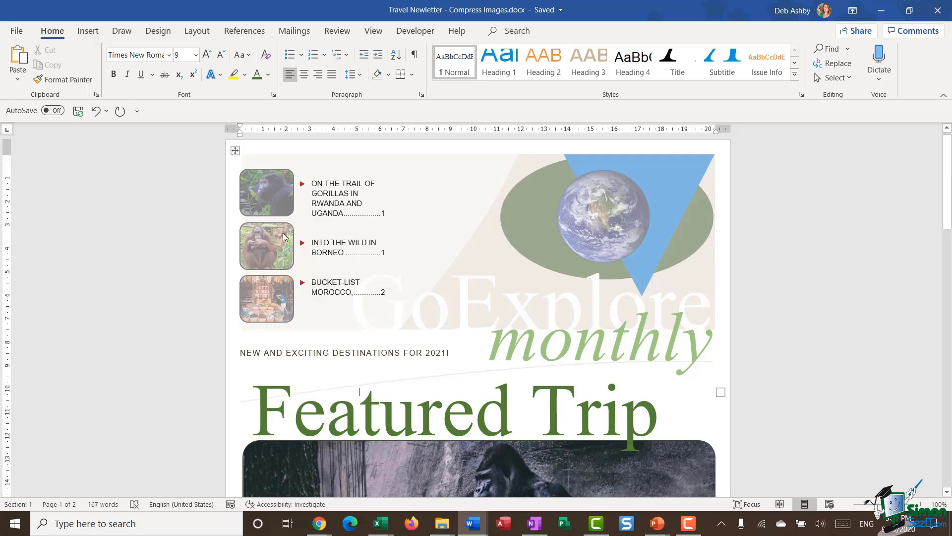
scroll(456, 242, "down", 5)
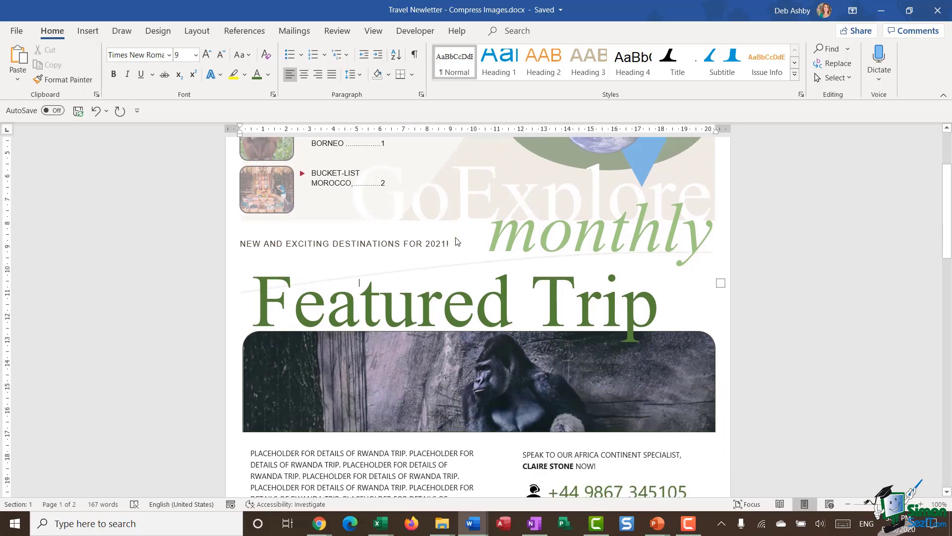
scroll(537, 311, "down", 2)
scroll(537, 311, "down", 5)
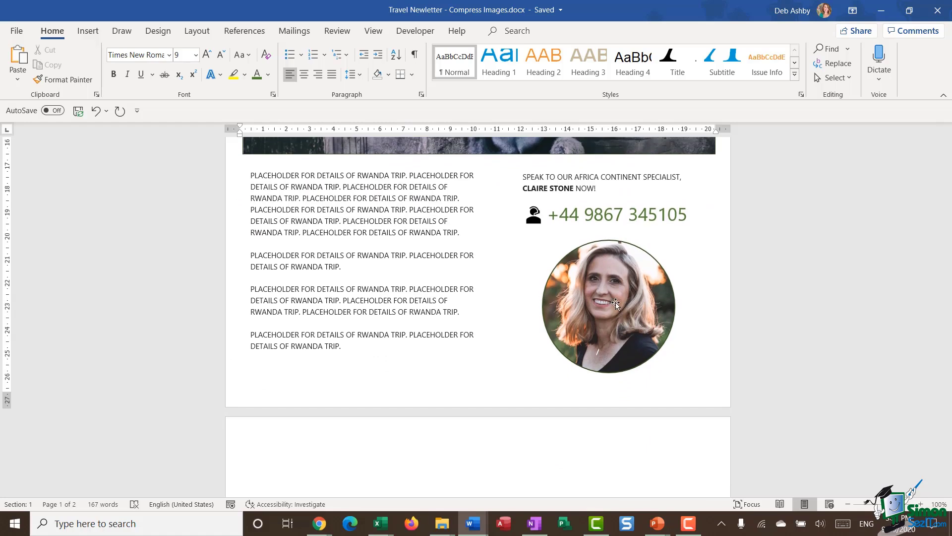
scroll(615, 302, "up", 4)
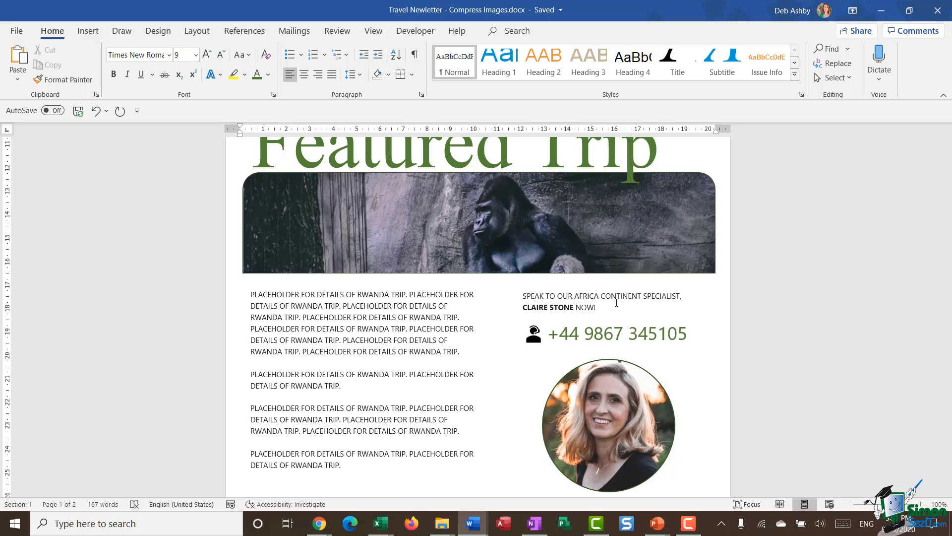
left_click(16, 31)
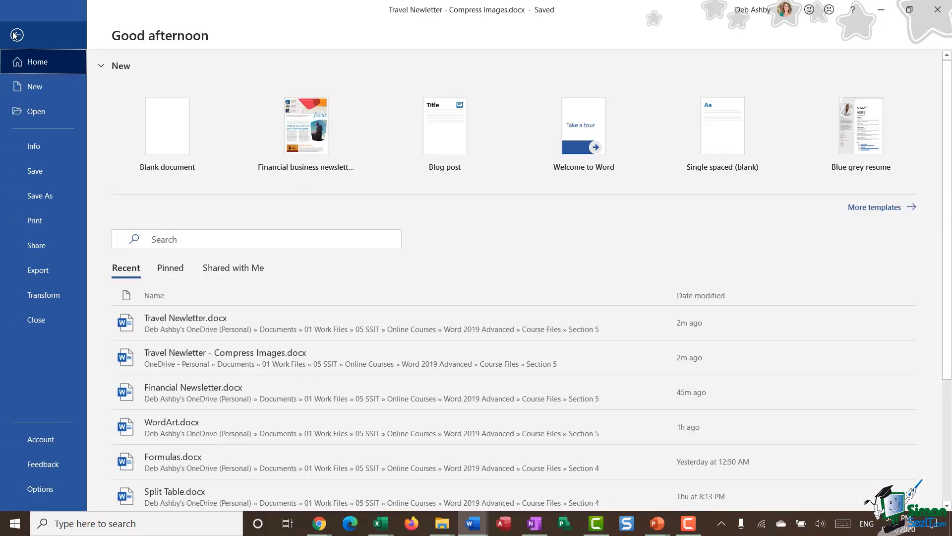
left_click(25, 146)
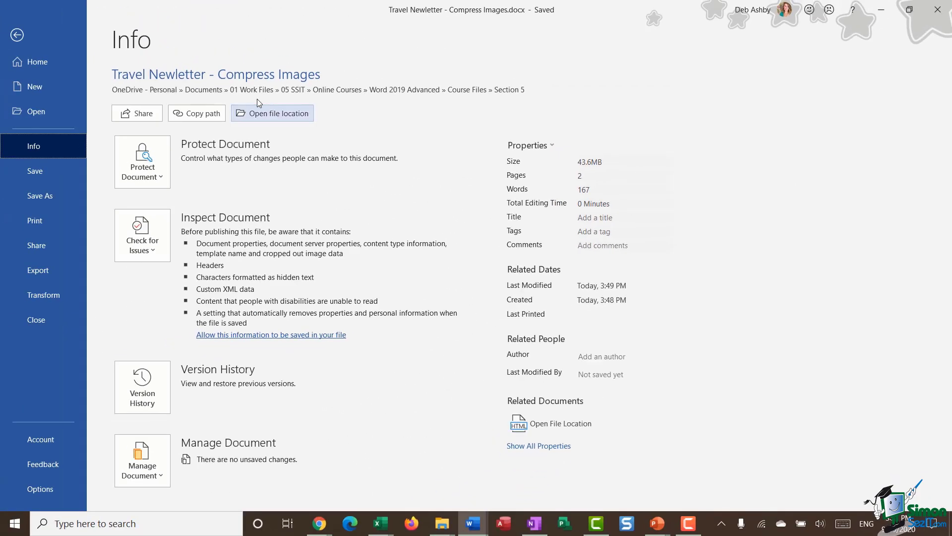
left_click(17, 36)
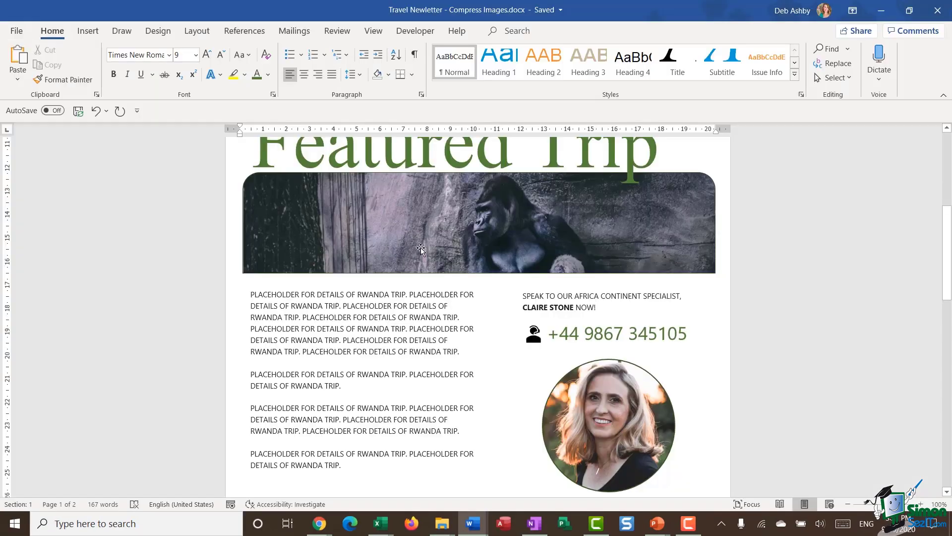
Step: Select the gorilla banner photo and show its Picture Format tools
scroll(493, 247, "up", 3)
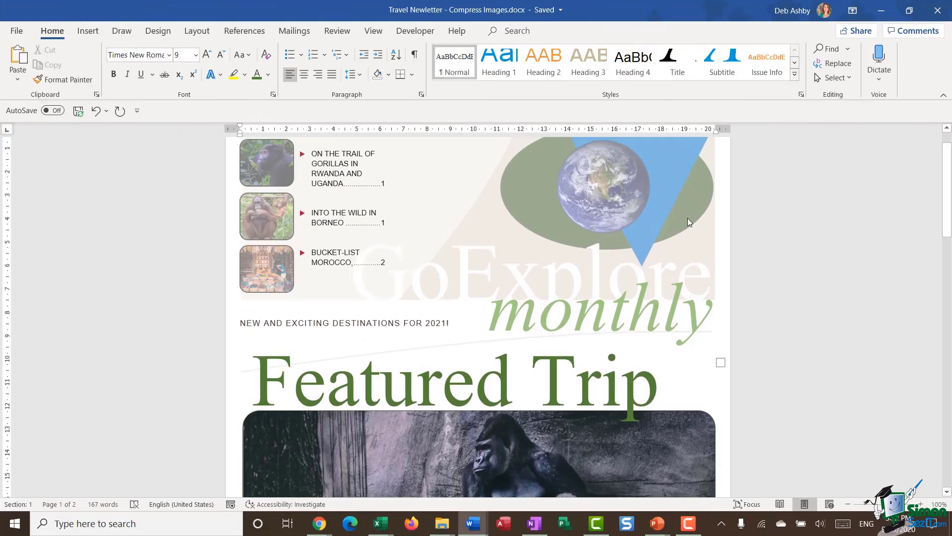
scroll(688, 222, "down", 5)
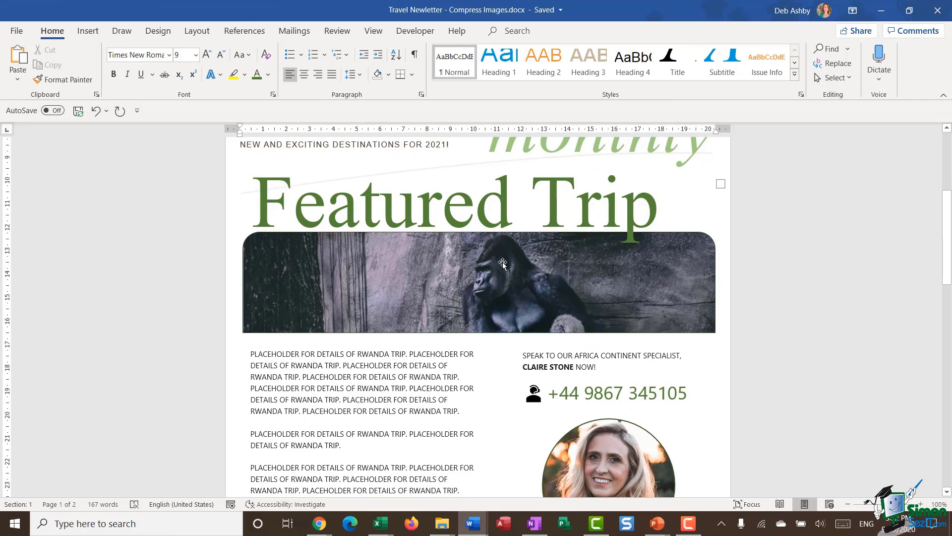
left_click(502, 262)
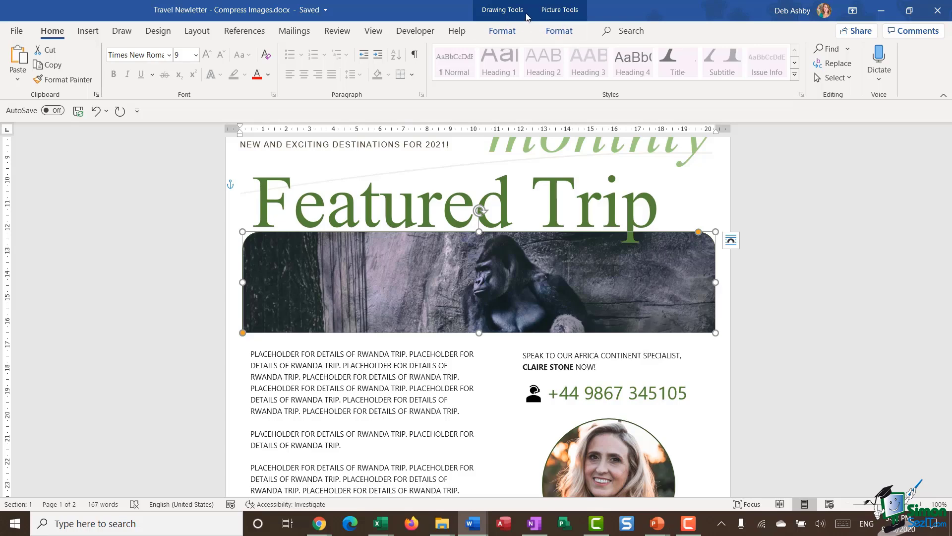
left_click(562, 15)
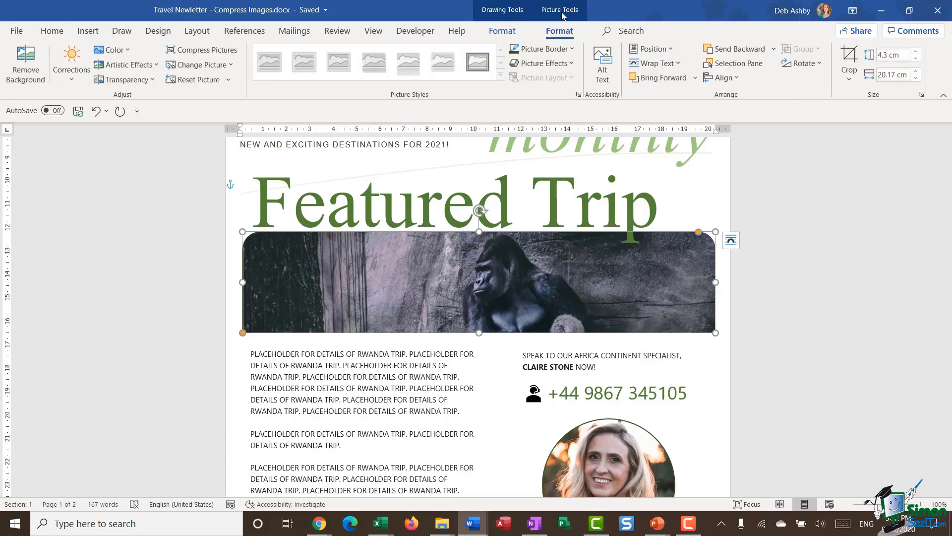
Step: Compress all pictures, not just this one, at High fidelity with cropped areas deleted
left_click(233, 52)
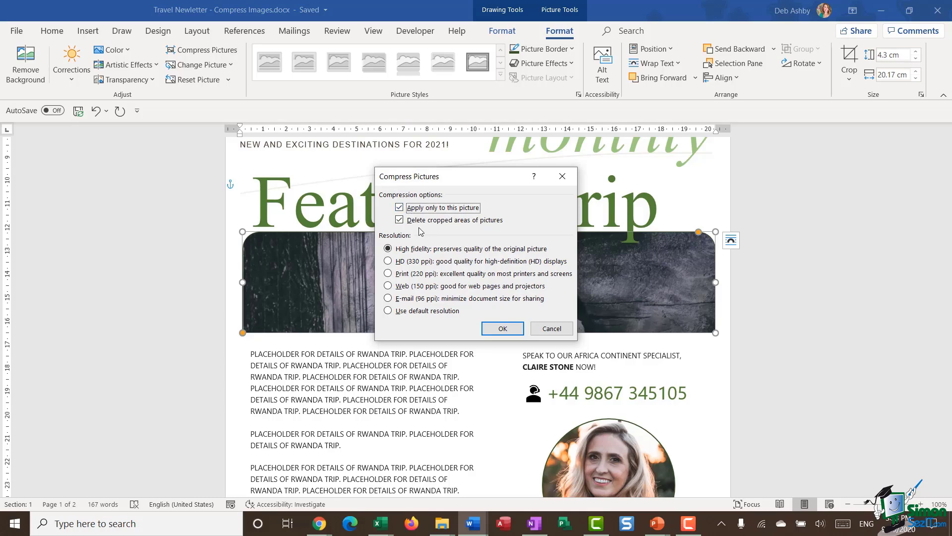
left_click_drag(465, 177, 651, 137)
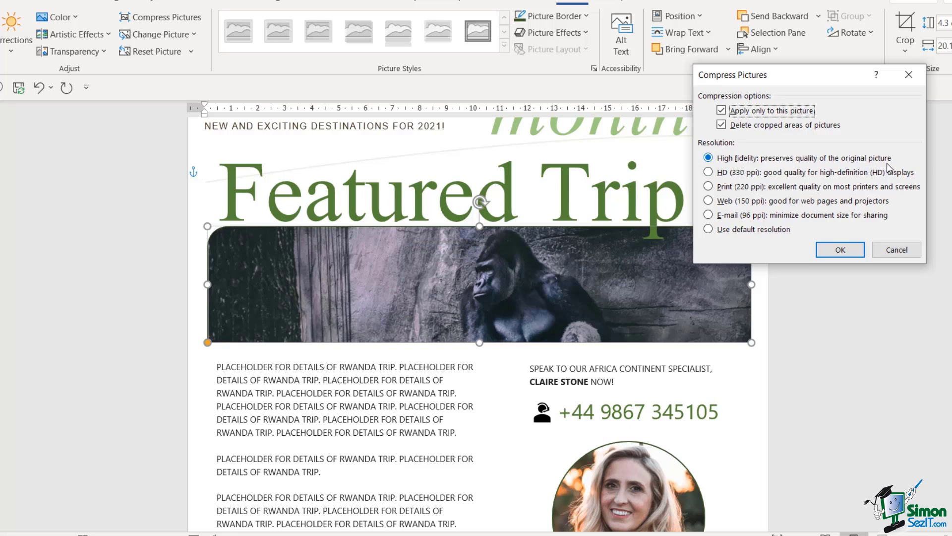
left_click(723, 112)
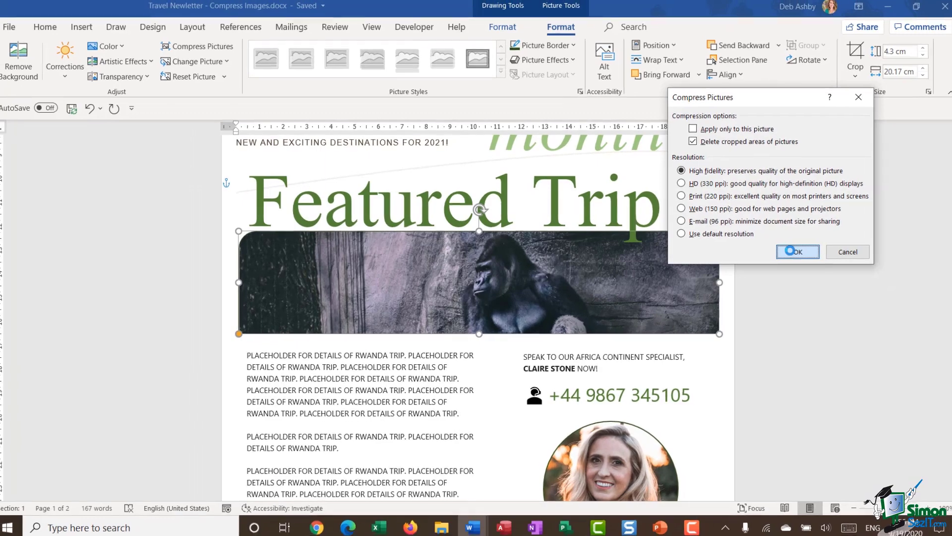
left_click(830, 248)
scroll(589, 222, "down", 3)
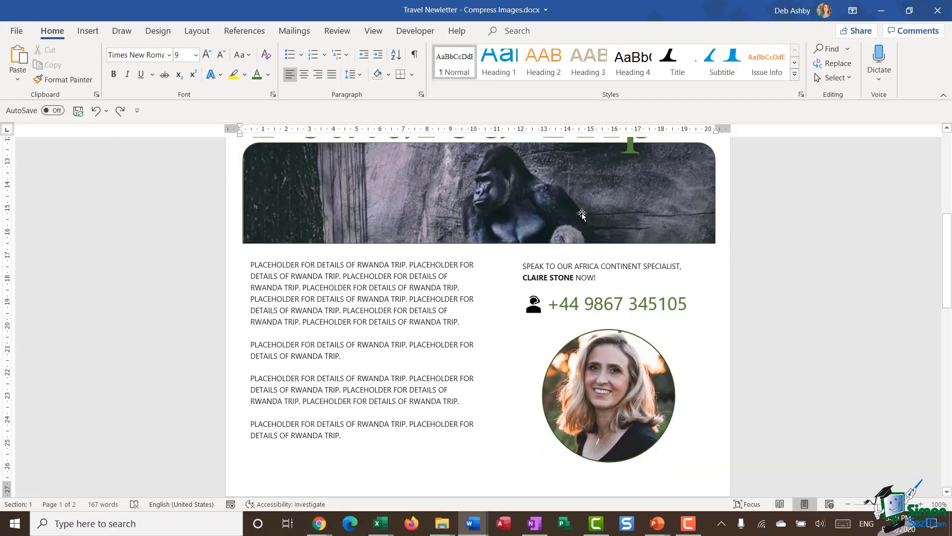
Step: Save the newsletter and confirm in File > Info the size fell from 43.6MB to 15.3MB
key("ctrl+s")
left_click(16, 31)
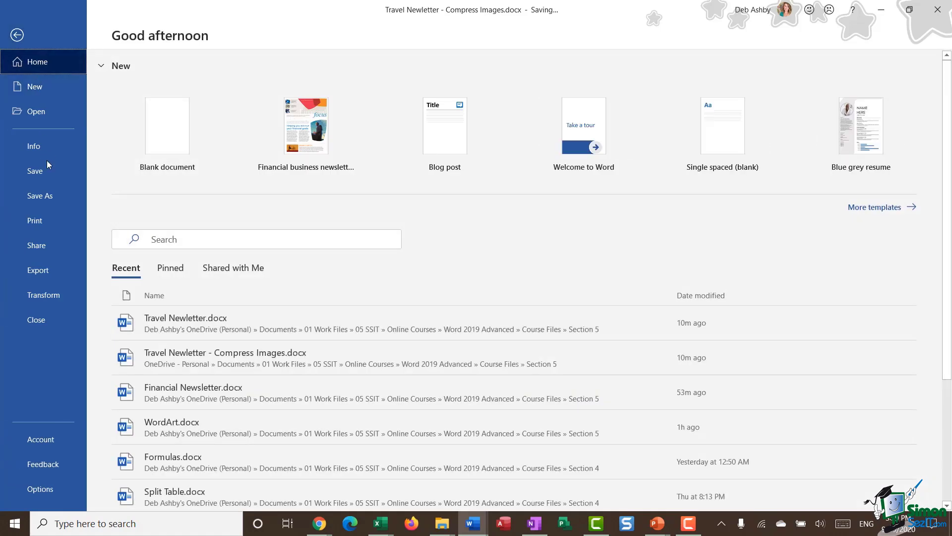
left_click(46, 145)
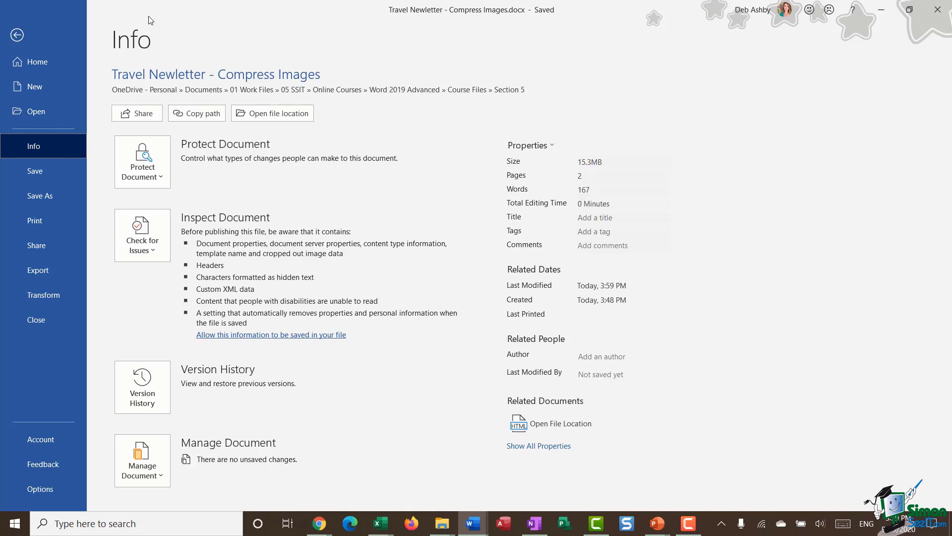
left_click(22, 36)
scroll(703, 412, "down", 3)
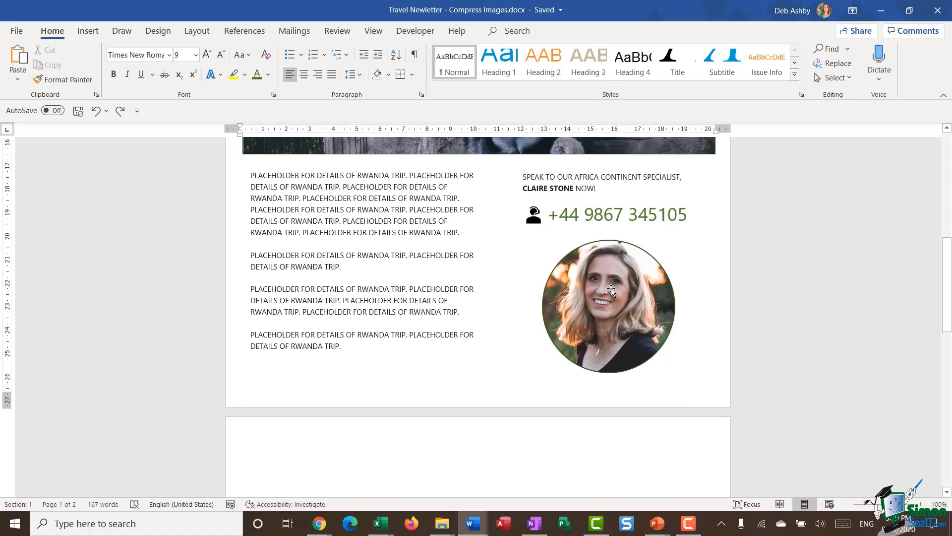
Step: Compress all the newsletter's pictures at Print (220 ppi) resolution
left_click(609, 272)
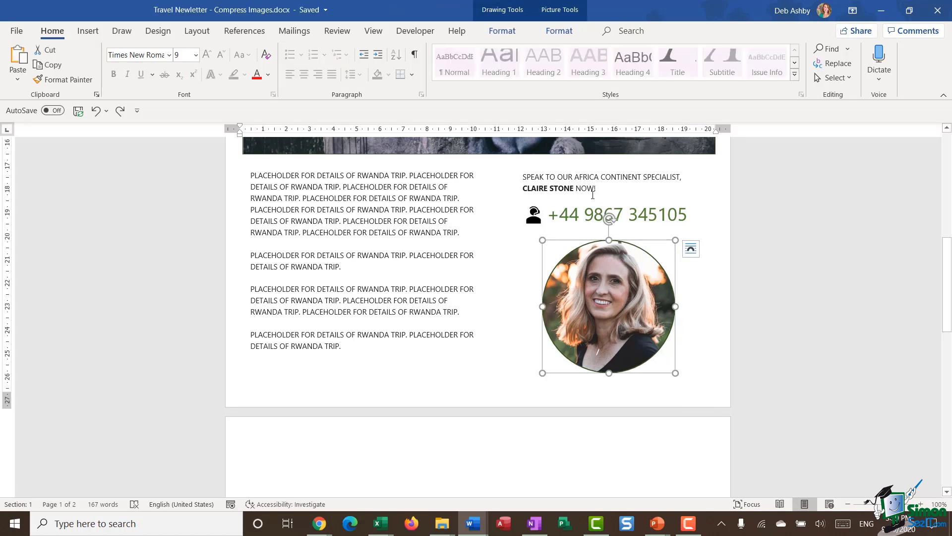
left_click(560, 33)
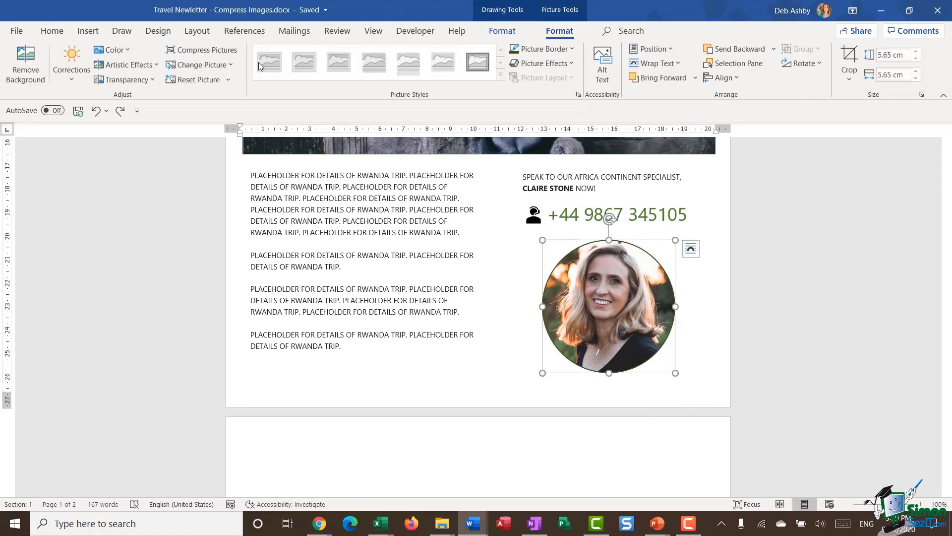
left_click(202, 50)
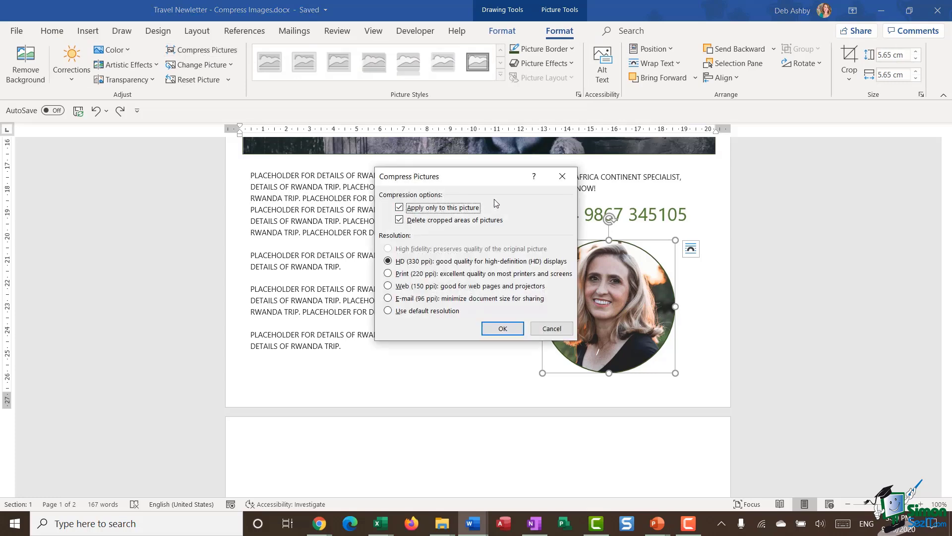
left_click_drag(471, 178, 349, 164)
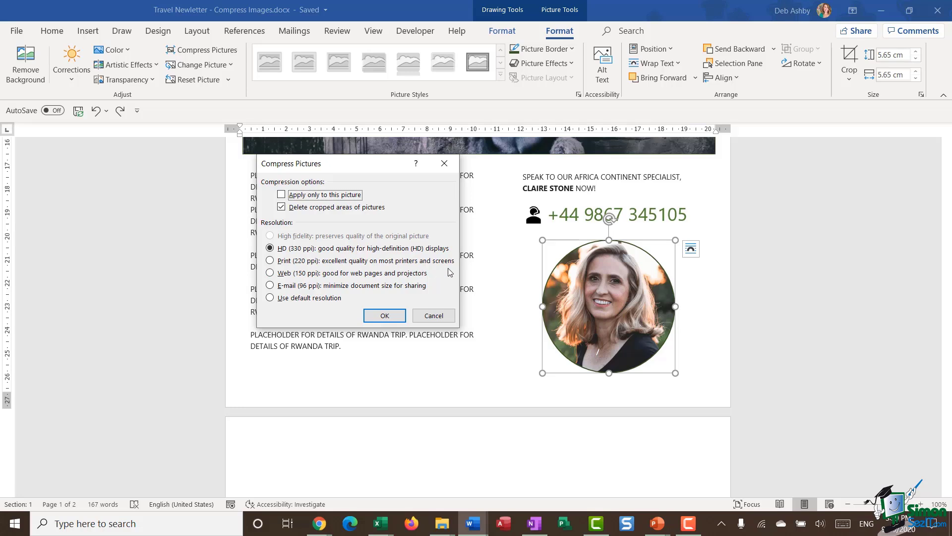
left_click(271, 261)
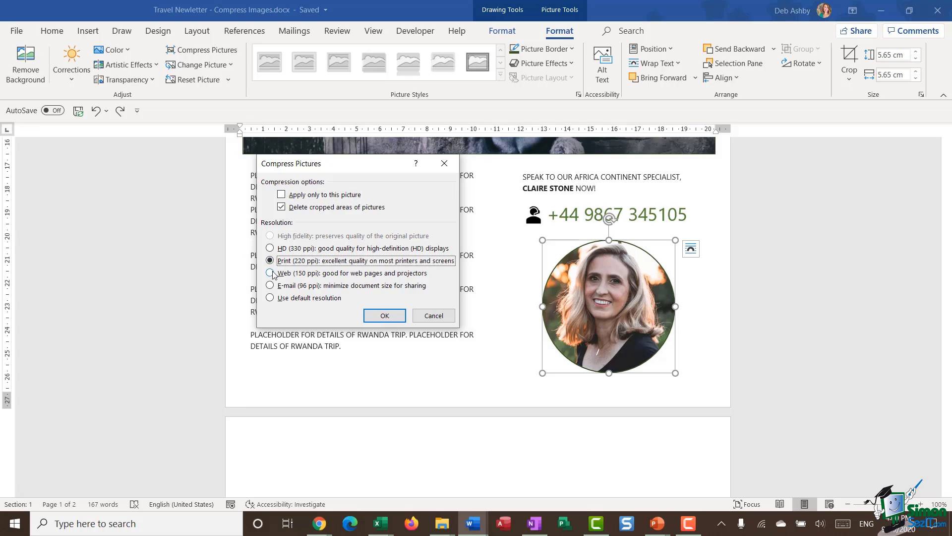
left_click(384, 315)
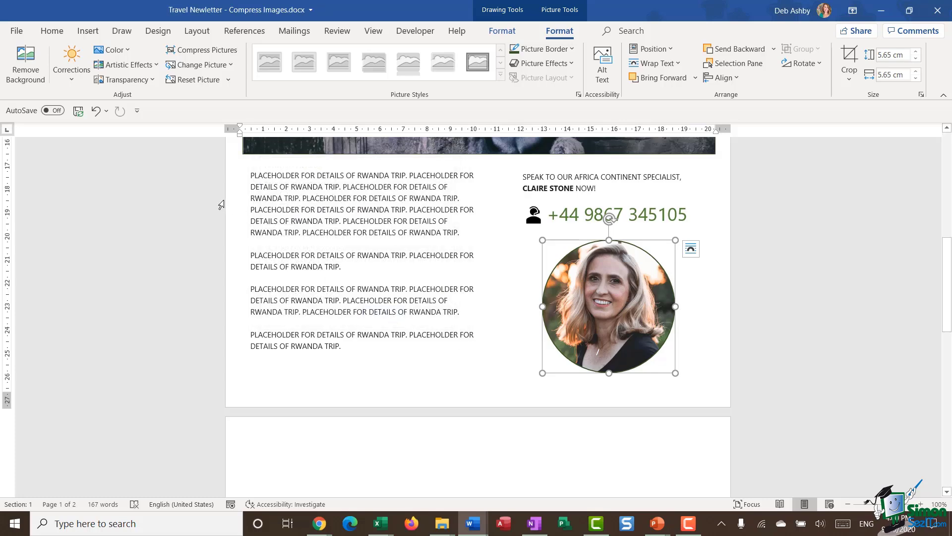
Step: Save the newsletter and confirm in File > Info it is now 12.7MB
left_click(79, 111)
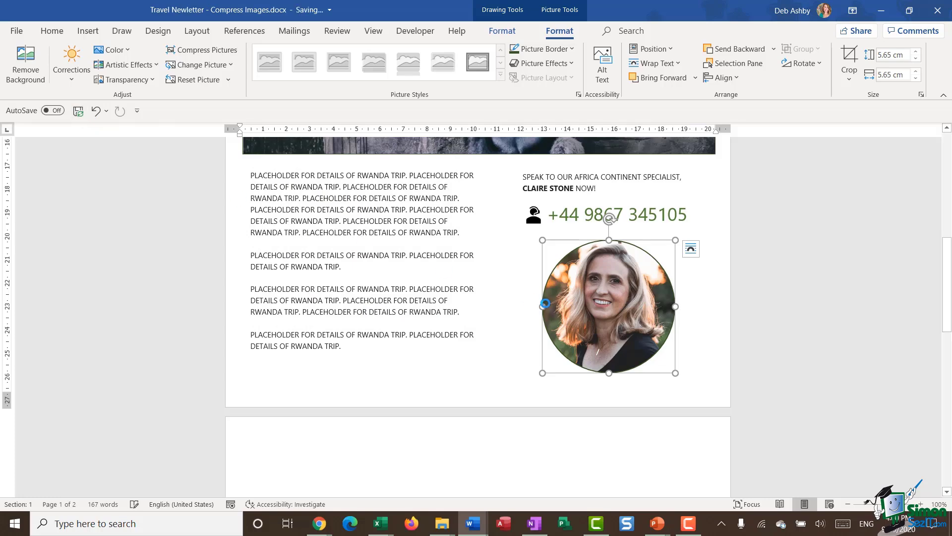
left_click(17, 31)
left_click(37, 152)
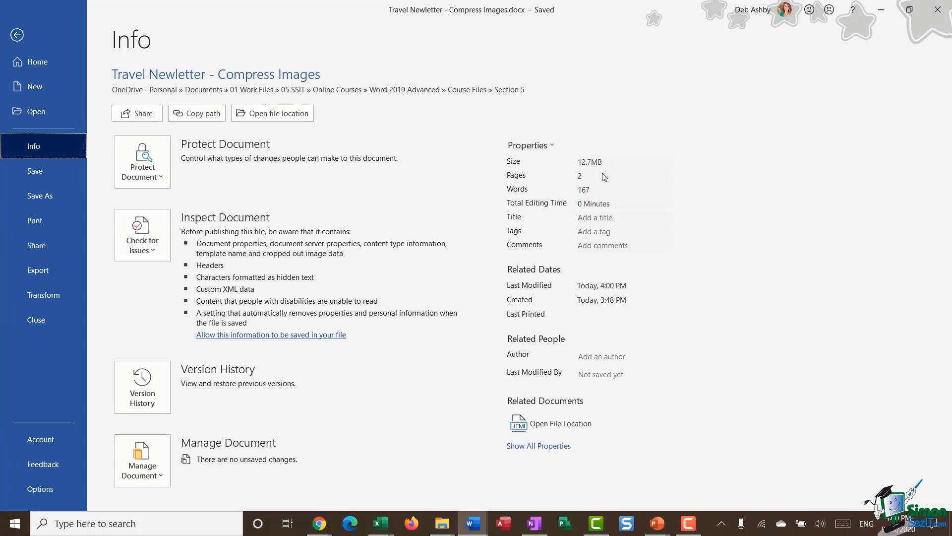
left_click(17, 35)
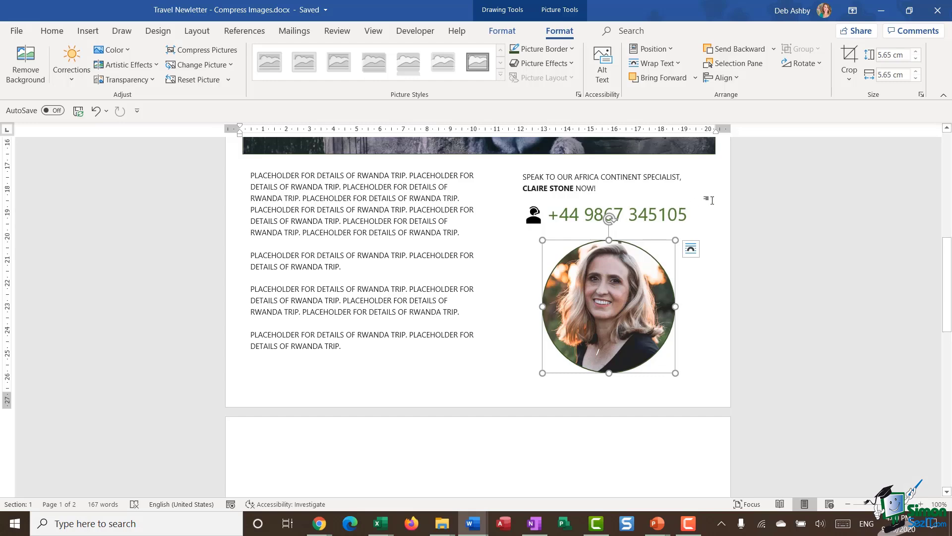
left_click(711, 200)
scroll(714, 213, "up", 5)
scroll(678, 223, "up", 5)
Step: Scroll through the Solar System cross-reference document's planet list
scroll(676, 219, "up", 4)
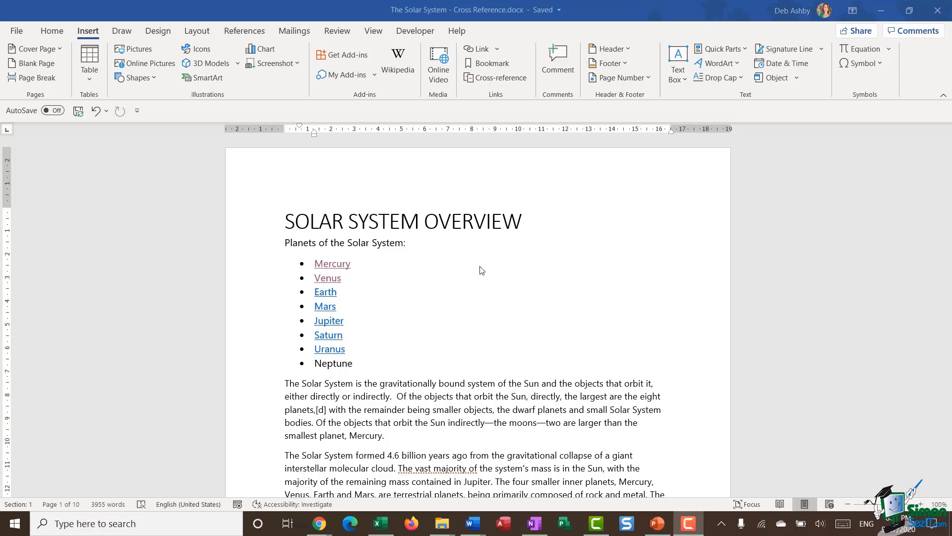
scroll(476, 270, "down", 1)
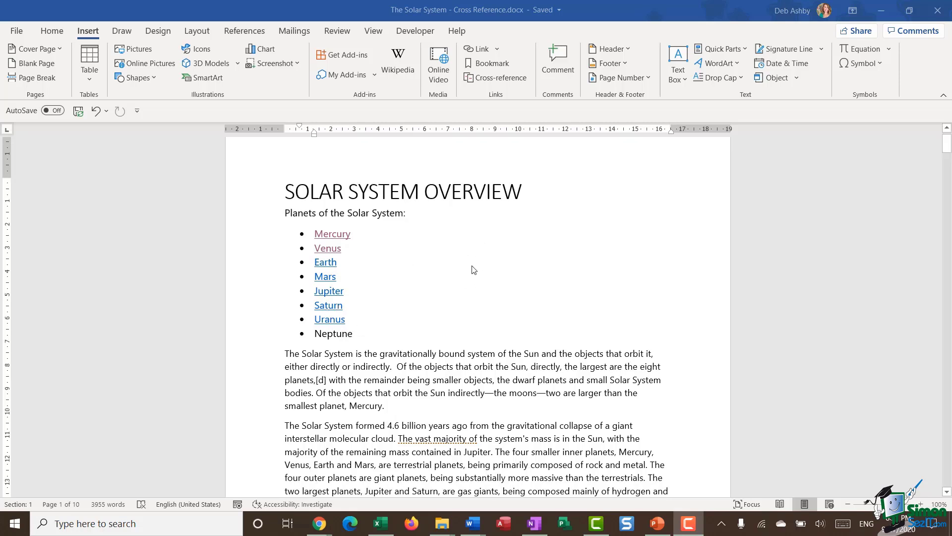
Step: Hyperlink the word Neptune to the Neptune bookmark in this document, then test the link
double_click(334, 333)
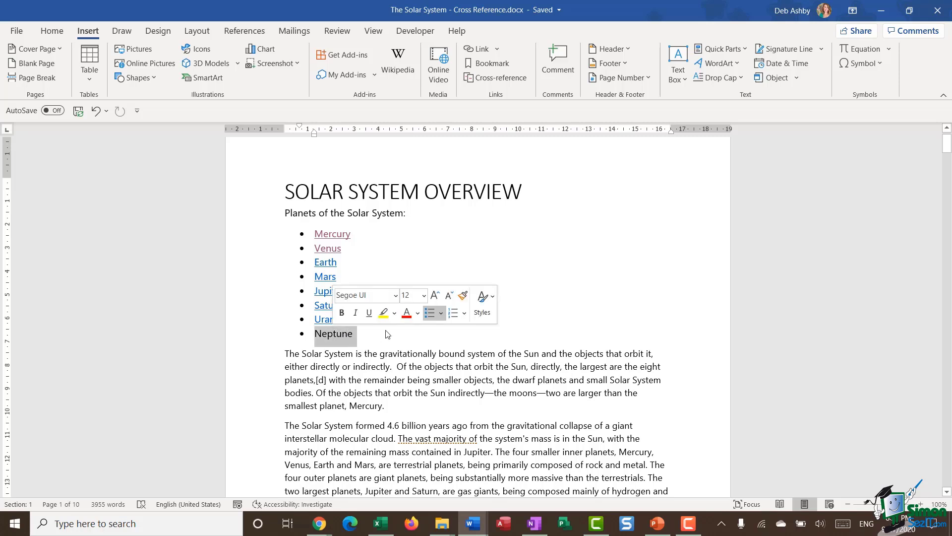
right_click(343, 337)
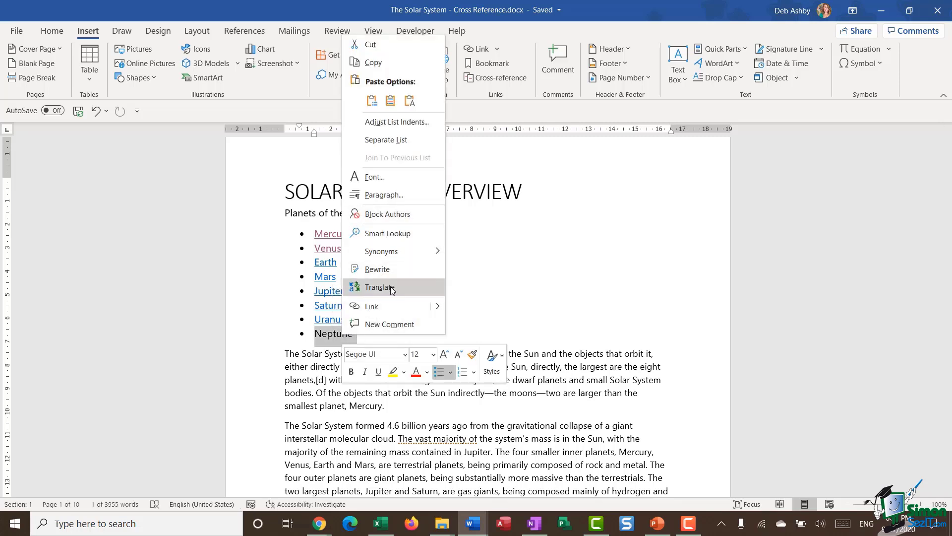
left_click(388, 306)
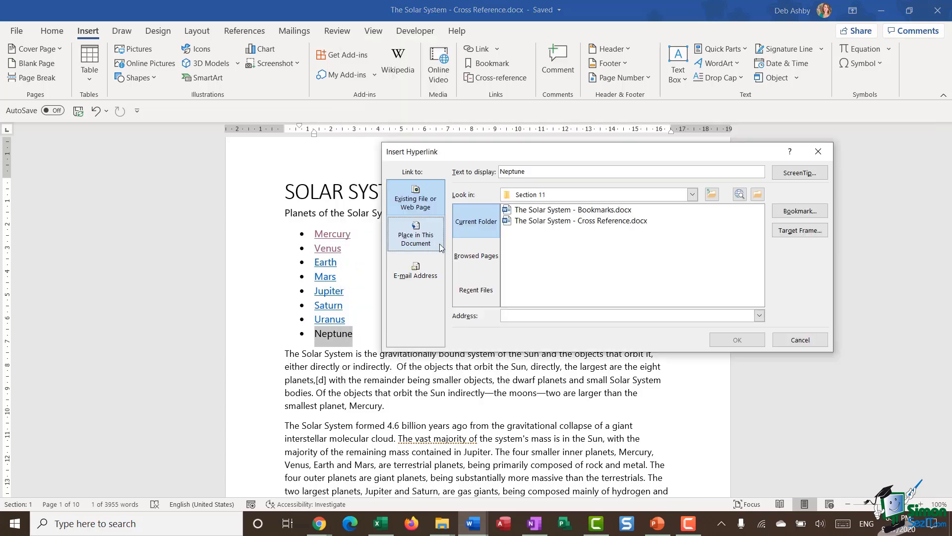
left_click(792, 213)
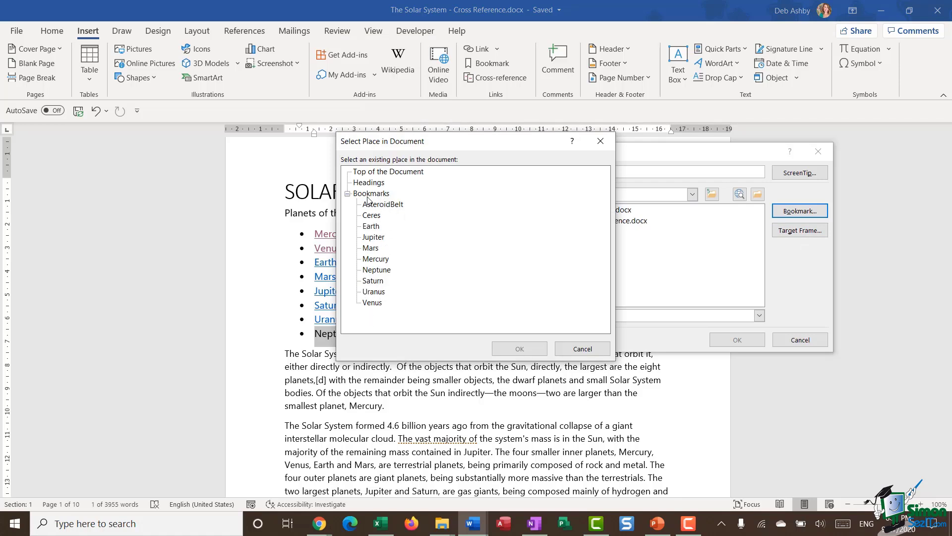
left_click(583, 349)
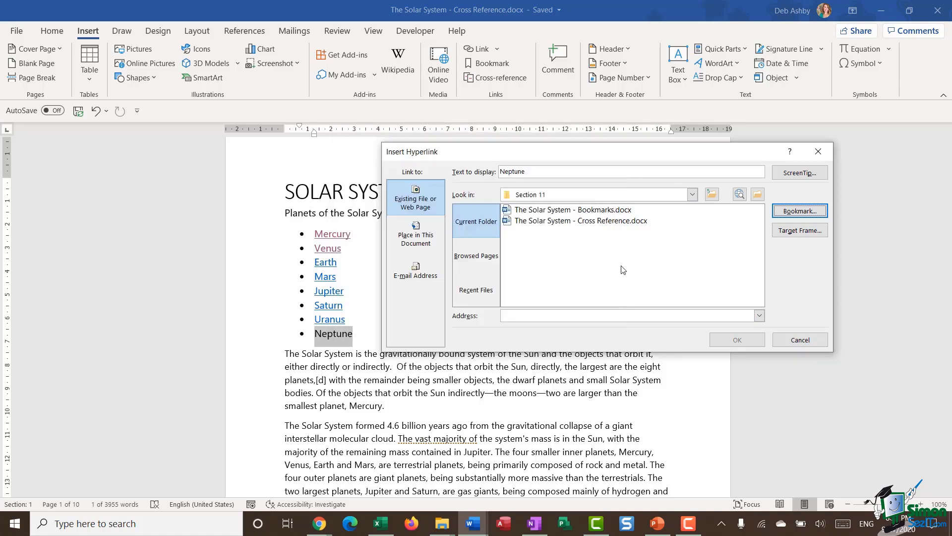
left_click(410, 235)
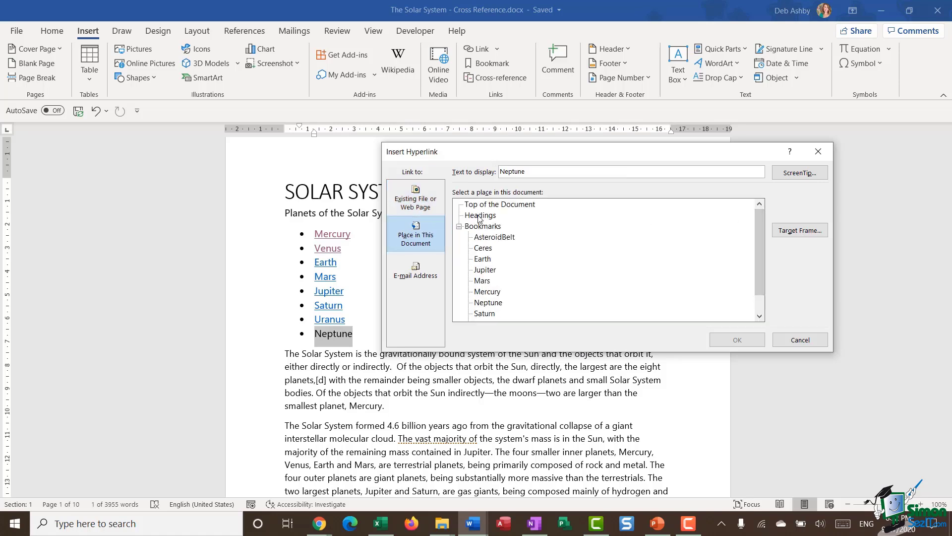
left_click_drag(761, 216, 762, 232)
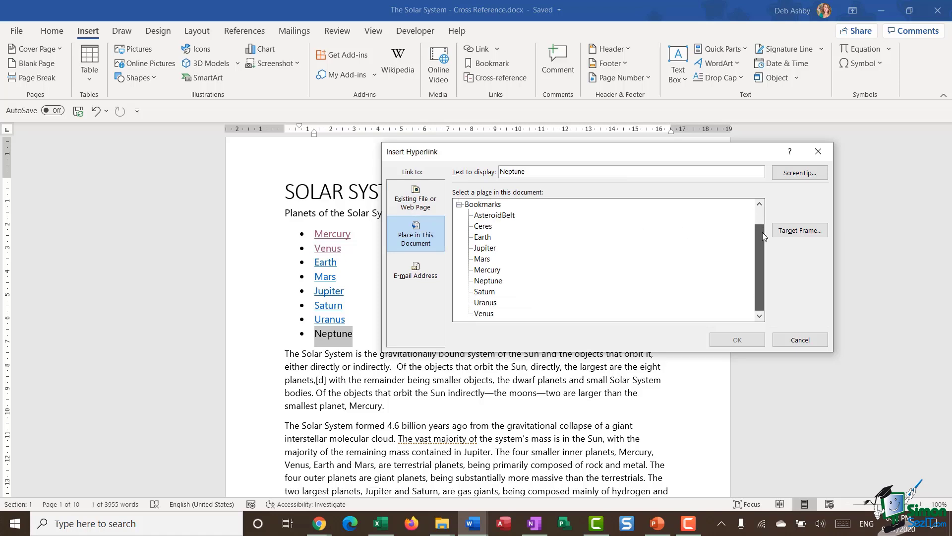
left_click(491, 280)
key("Return")
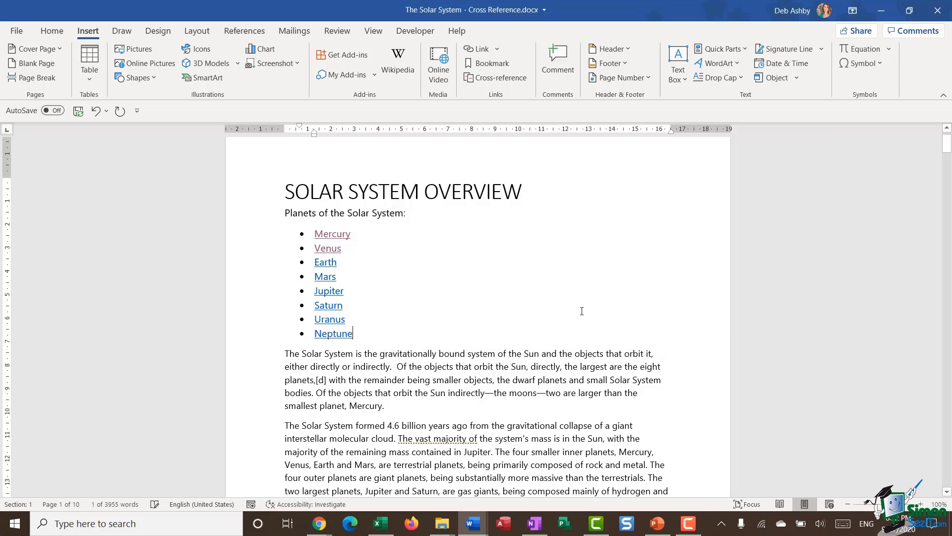
left_click(332, 337, "ctrl")
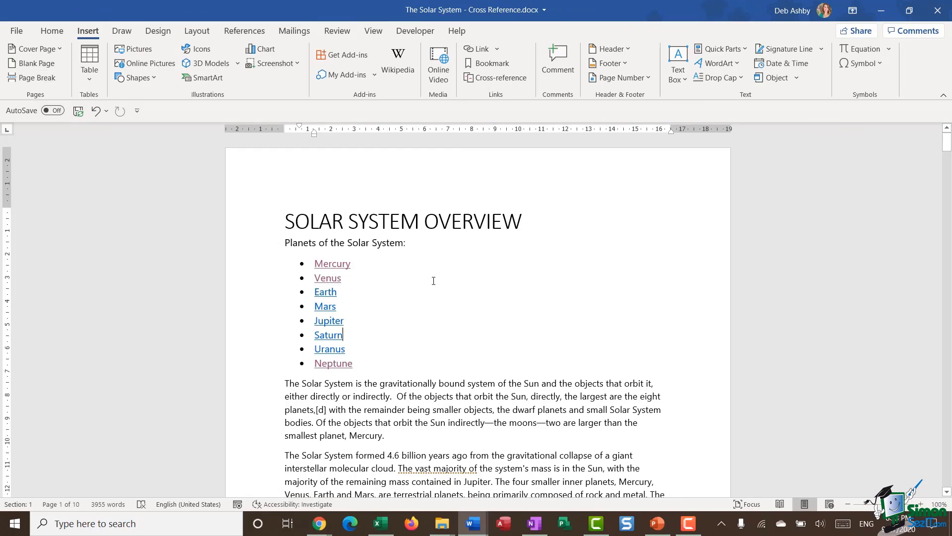
Step: Use Go To to jump to the Jupiter bookmark, then close the dialog
left_click(435, 242)
left_click(52, 31)
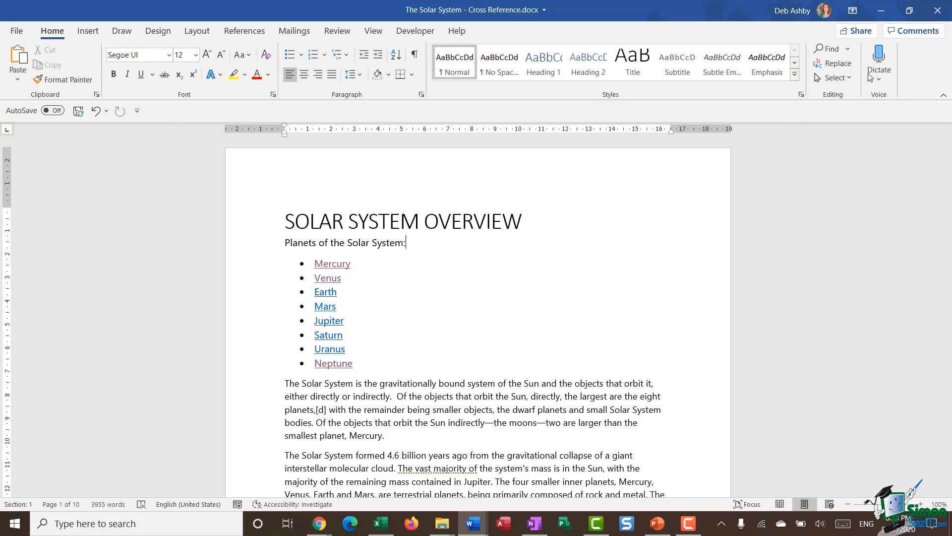
left_click(849, 49)
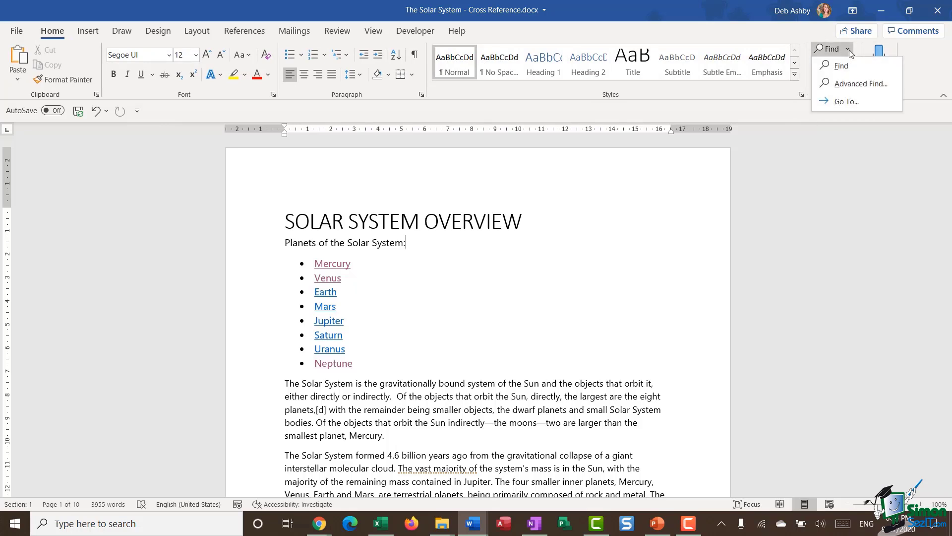
left_click(861, 102)
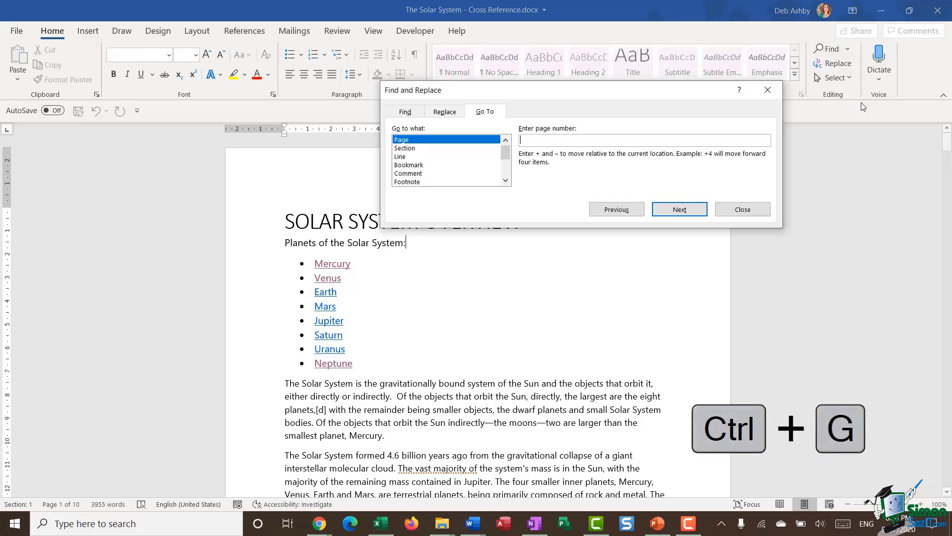
left_click_drag(578, 100, 631, 131)
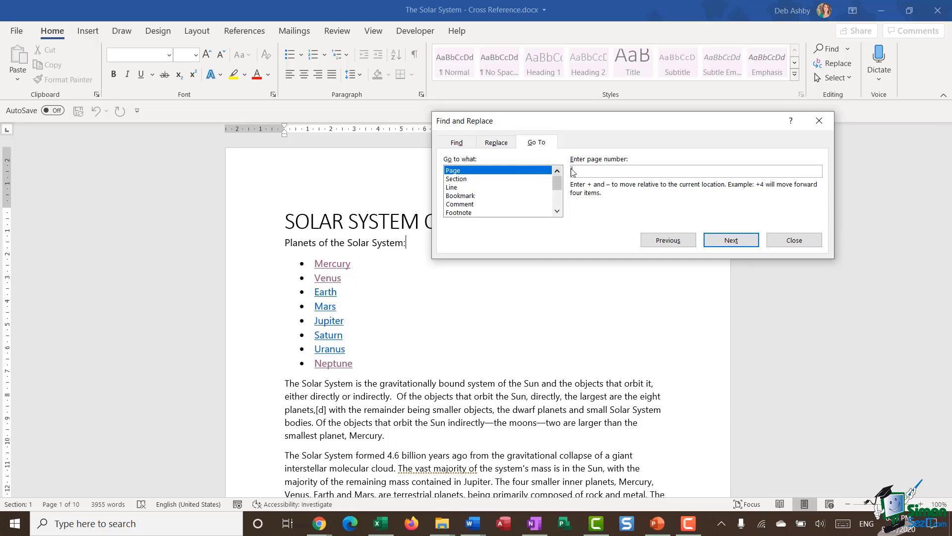
left_click(464, 179)
left_click(450, 189)
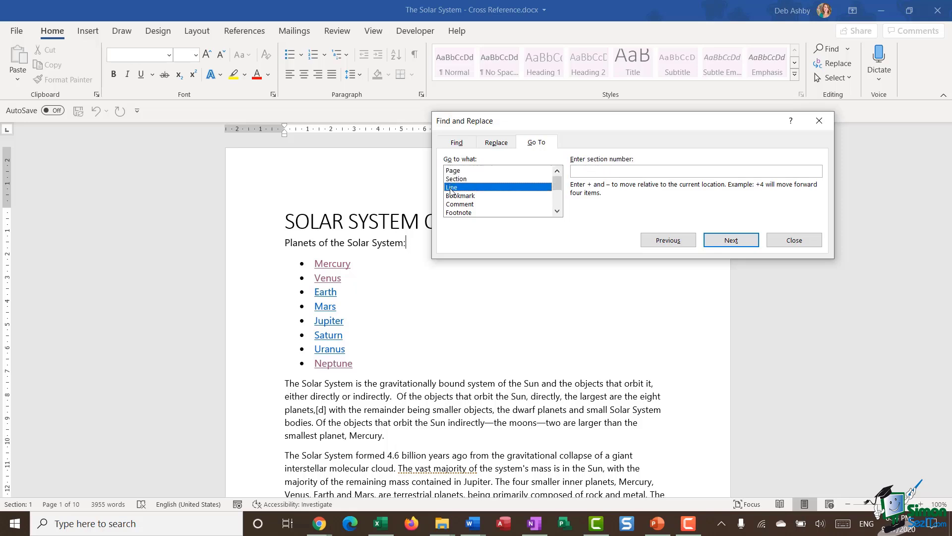
left_click(457, 197)
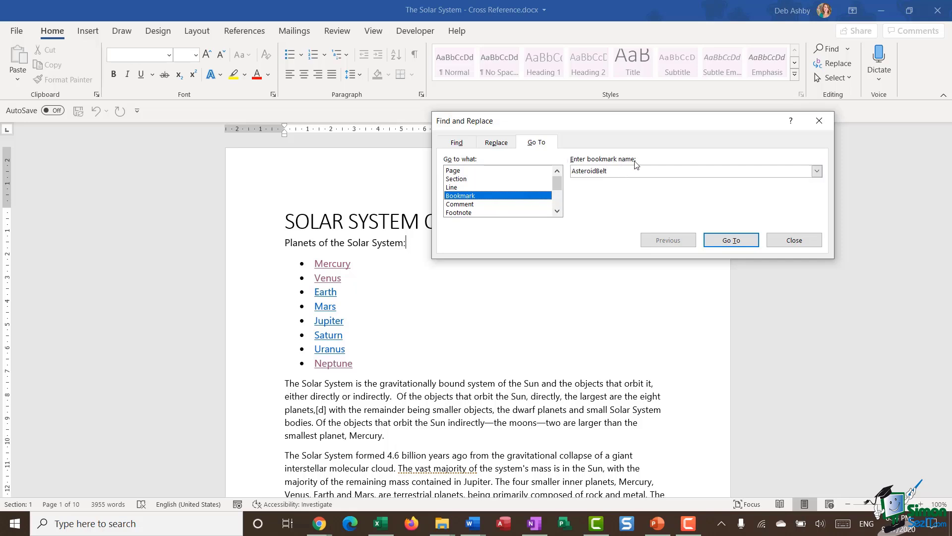
left_click(817, 171)
mouse_move(817, 194)
left_mouse_down()
mouse_move(818, 216)
mouse_move(819, 194)
left_mouse_up()
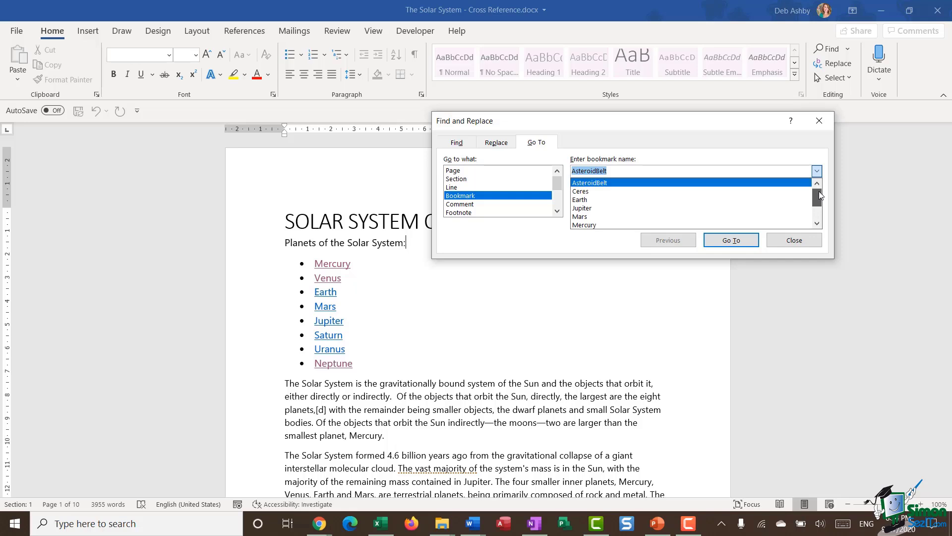
left_click(612, 211)
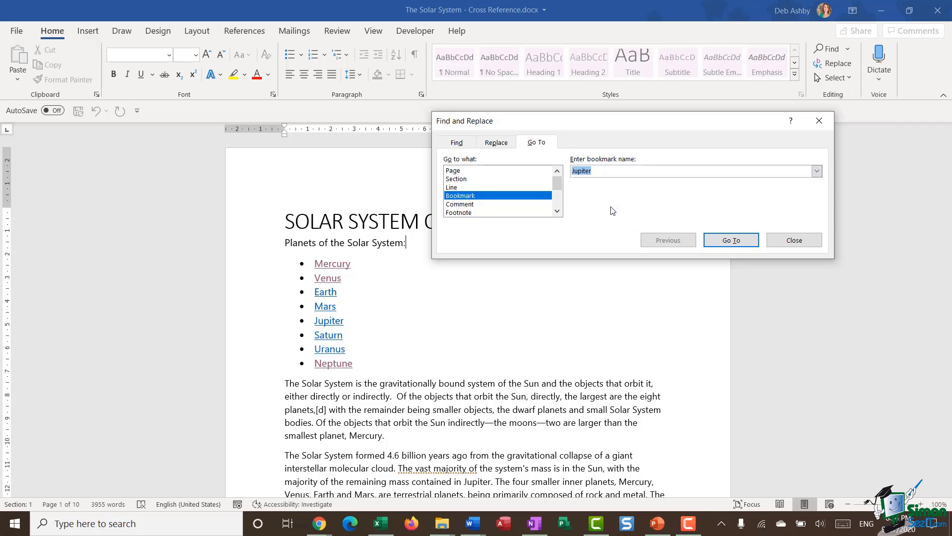
left_click(728, 242)
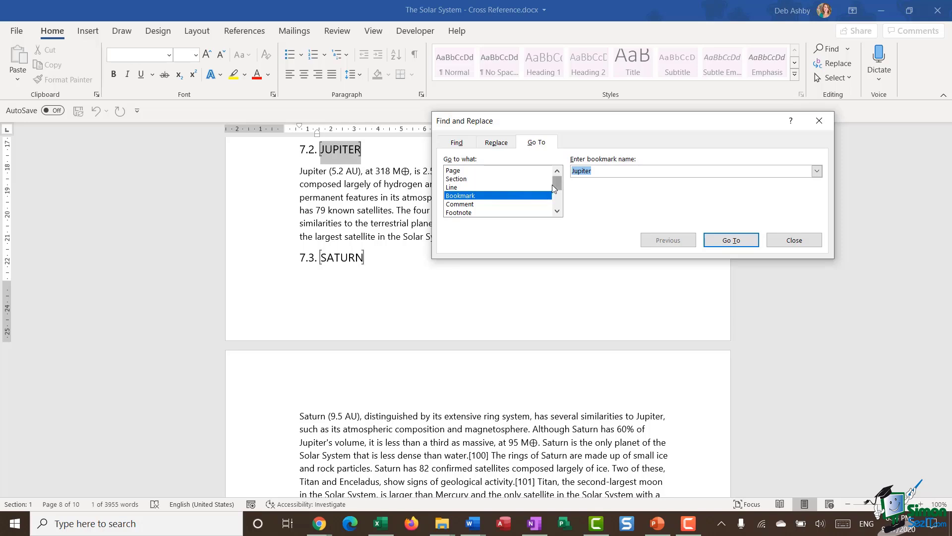
key("Escape")
left_click(567, 233)
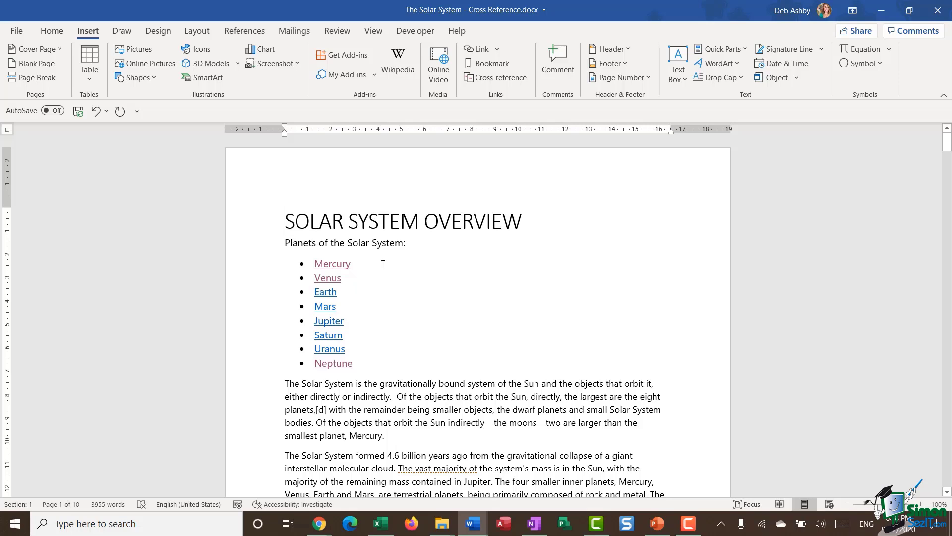
Step: Follow the Mercury link and add an empty paragraph below the Mercury paragraph
double_click(337, 267)
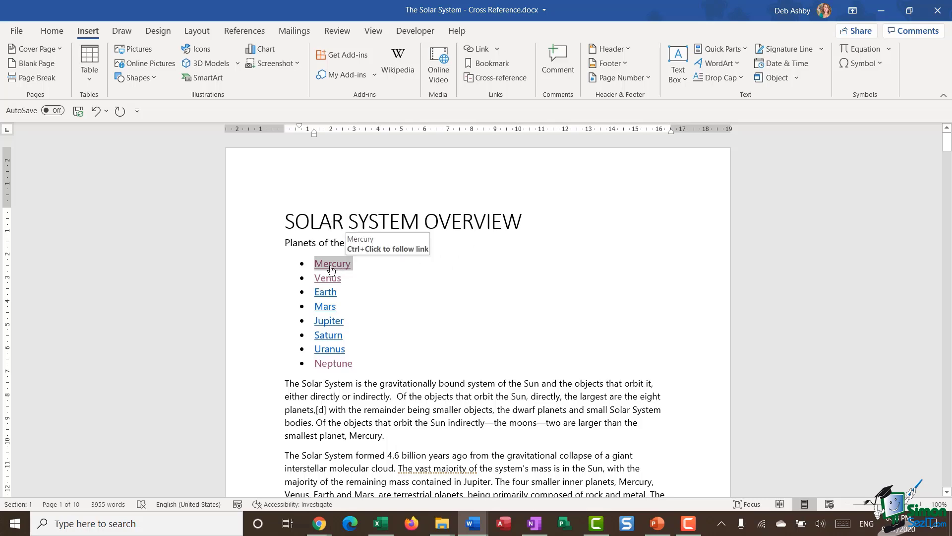
left_click(335, 265, "ctrl")
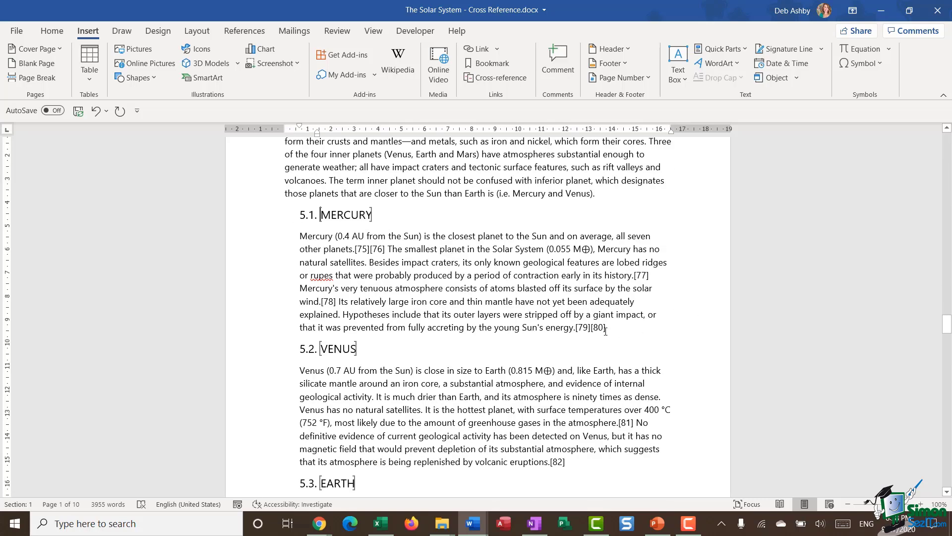
left_click(622, 330)
key("Return")
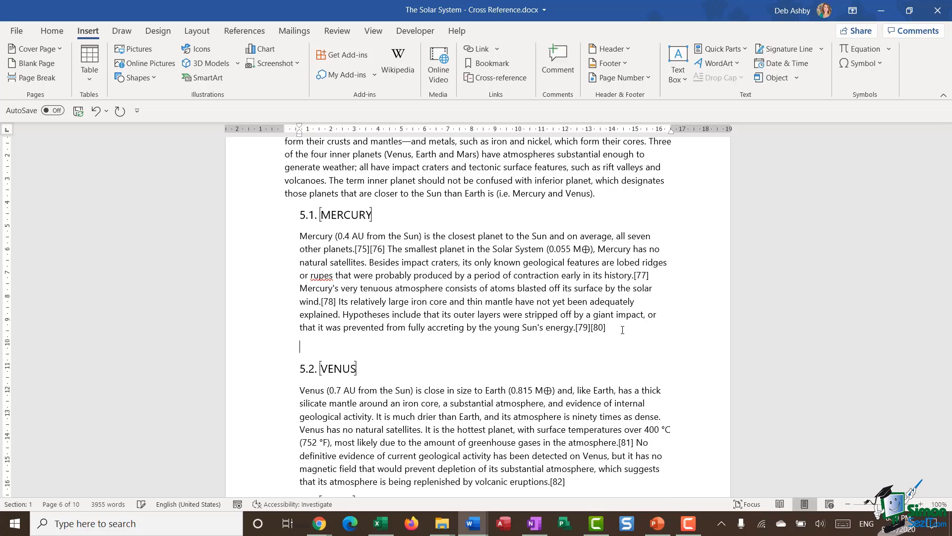
scroll(623, 329, "down", 2)
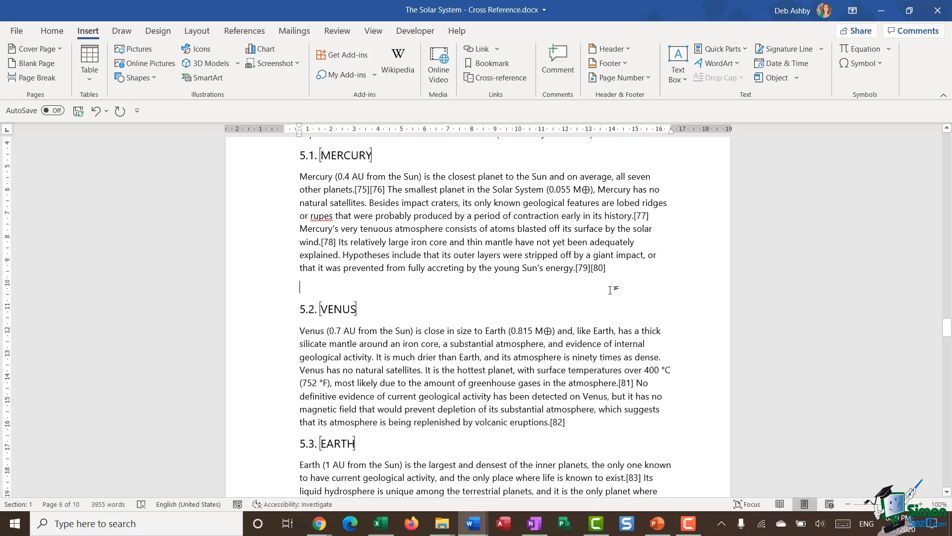
Step: Search online pictures for 'mercur' and insert a photo of the planet Mercury
left_click(151, 63)
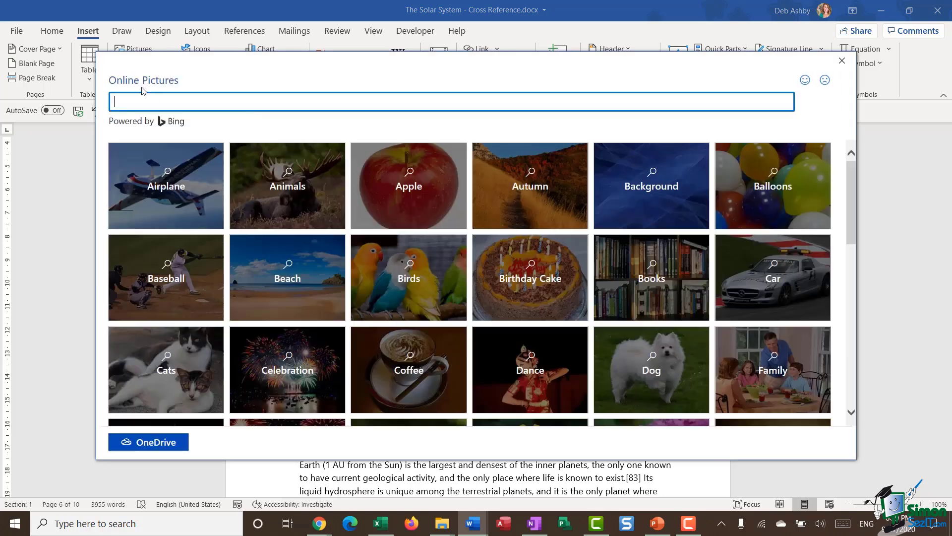
type("mercury")
key("Return")
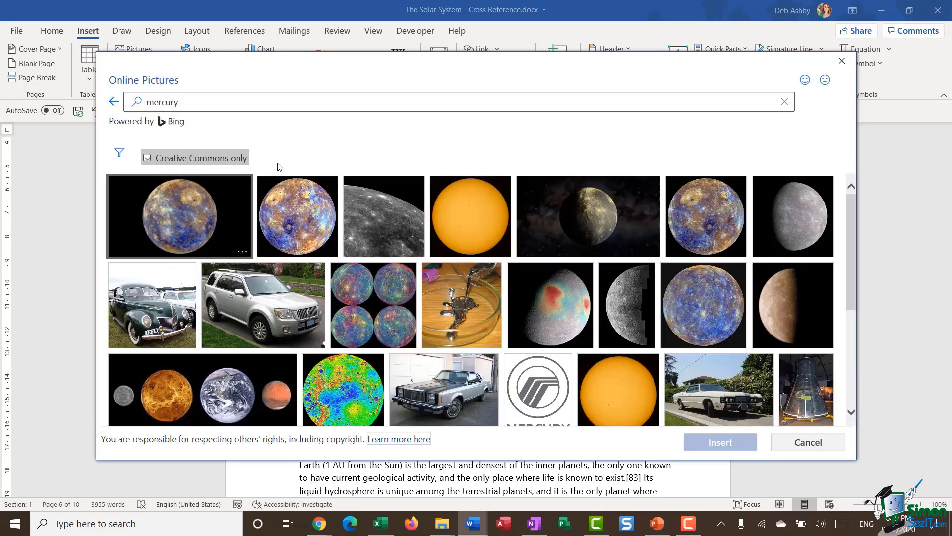
left_click(704, 225)
left_click(728, 442)
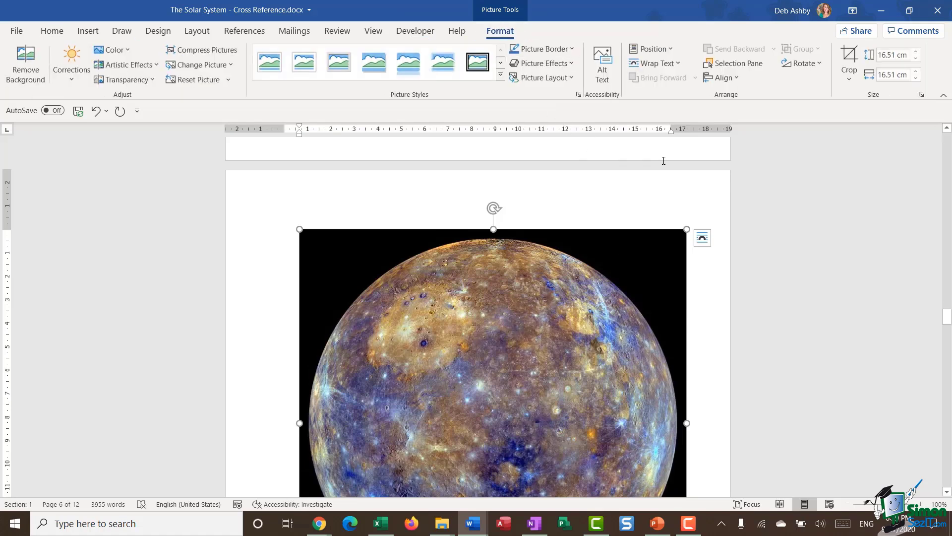
Step: Resize the Mercury picture to a 7 cm shape width
left_click(895, 74)
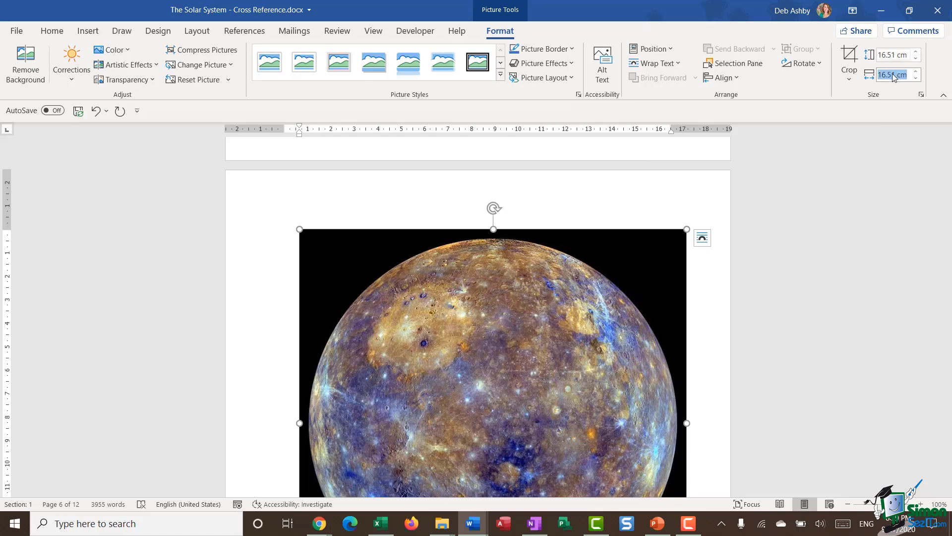
double_click(897, 76)
type("7")
key("Return")
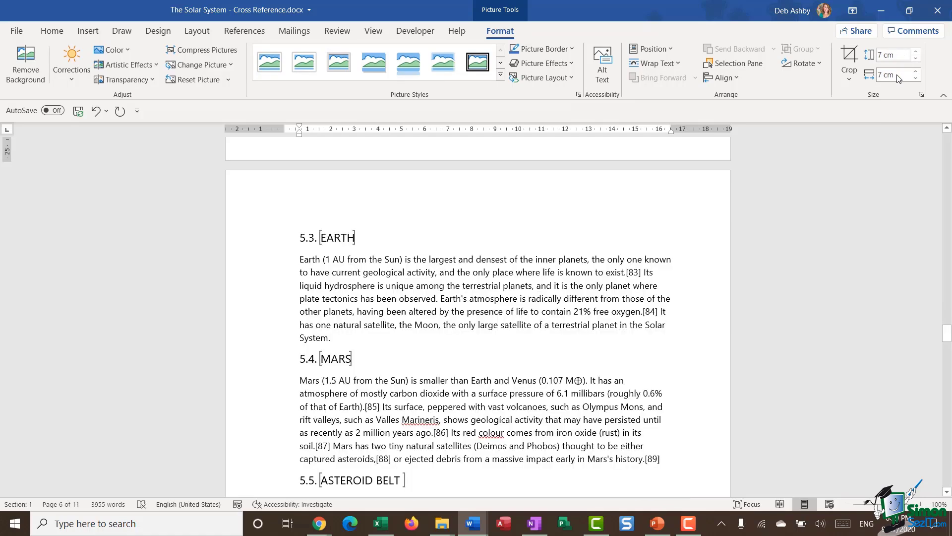
scroll(619, 184, "up", 10)
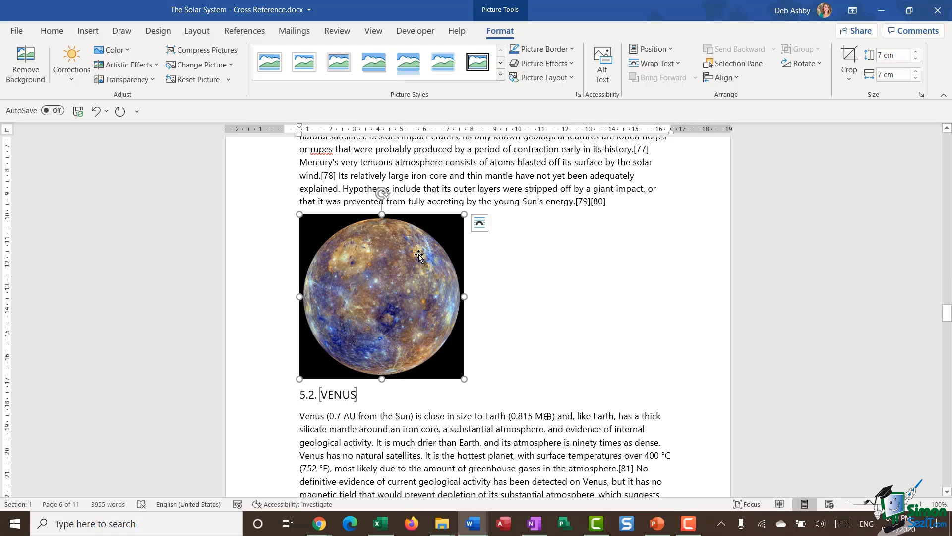
Step: Add a bookmark named MercuryImage to the selected Mercury picture
left_click(88, 31)
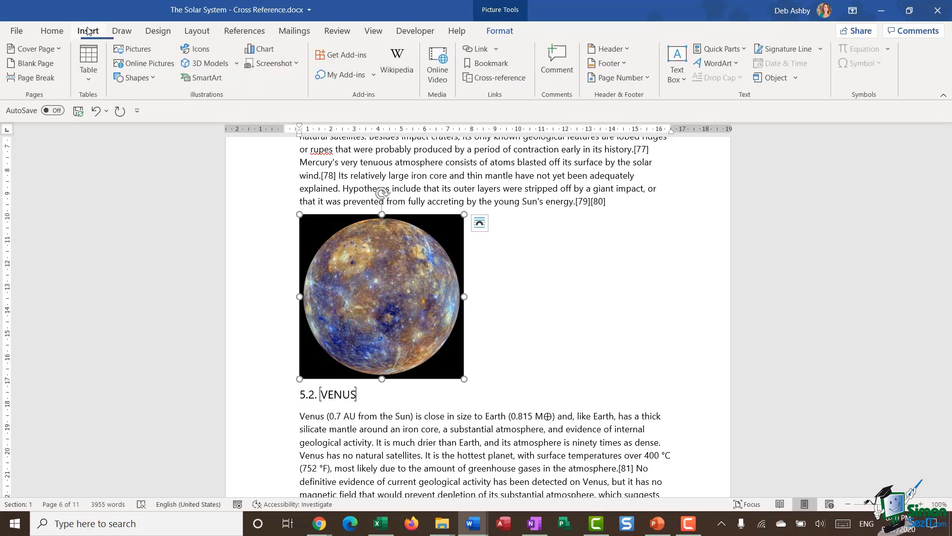
left_click(496, 64)
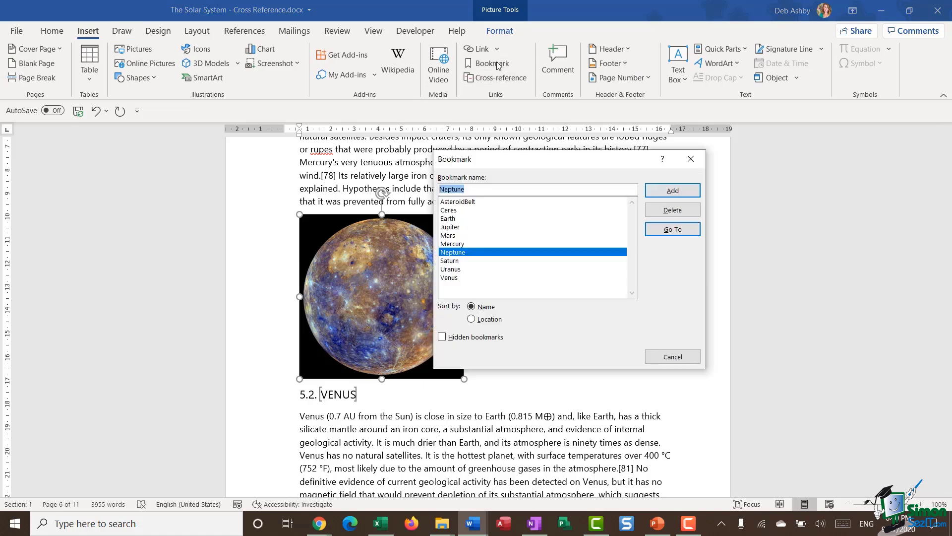
type("Mercu")
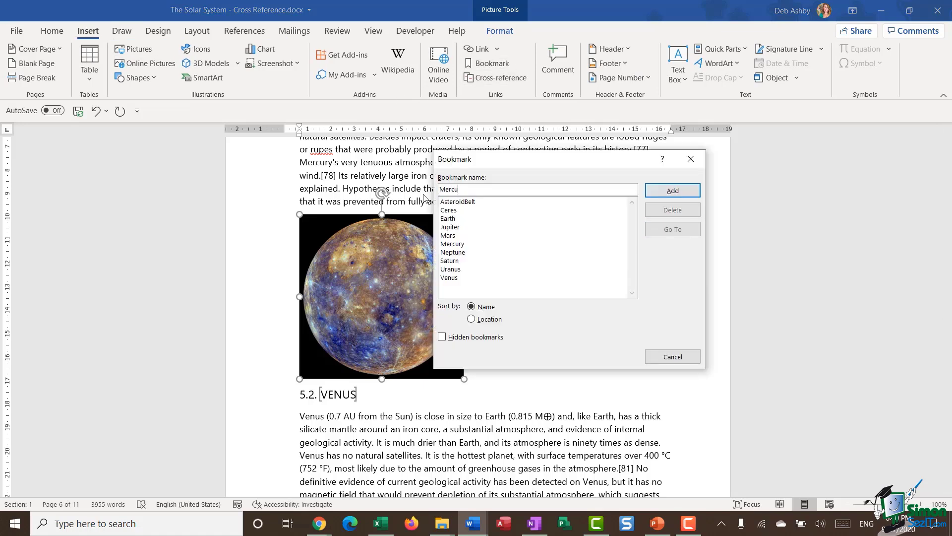
type("ryImage")
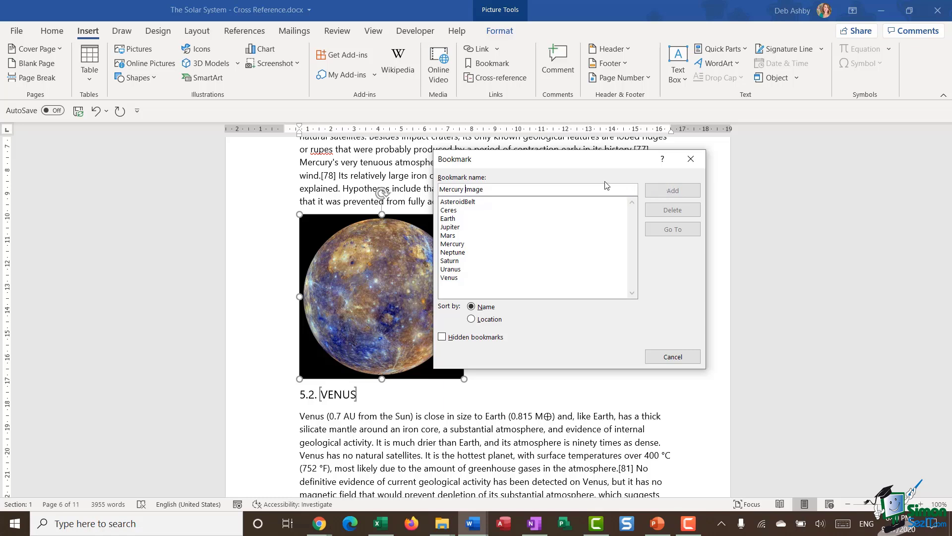
key("BackSpace")
left_click(665, 192)
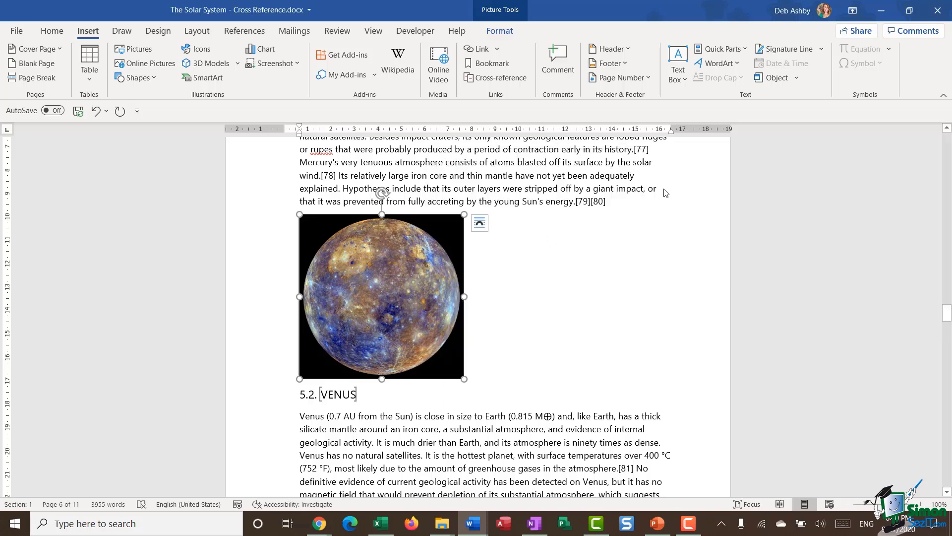
Step: Type 'see photo' after Mercury in the planet list
left_click(575, 251)
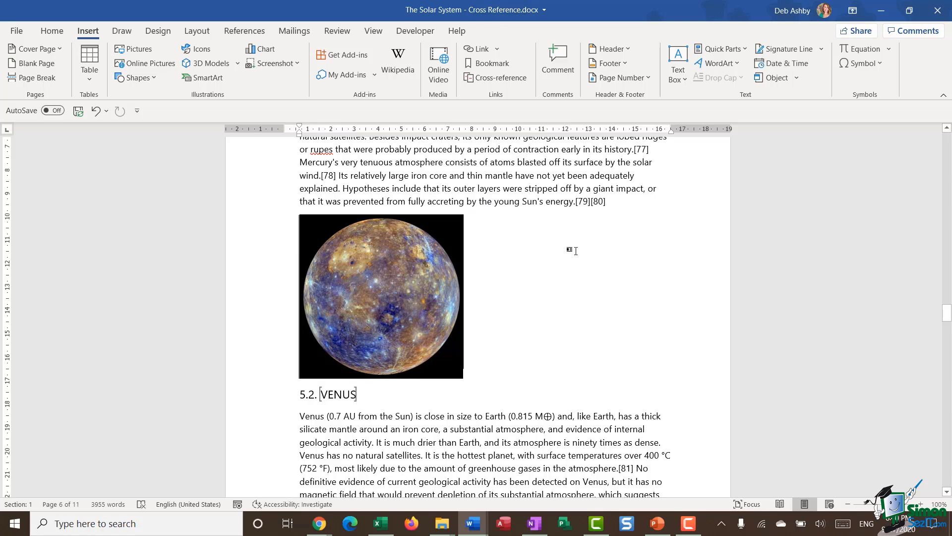
key("ctrl+Home")
left_click(385, 264)
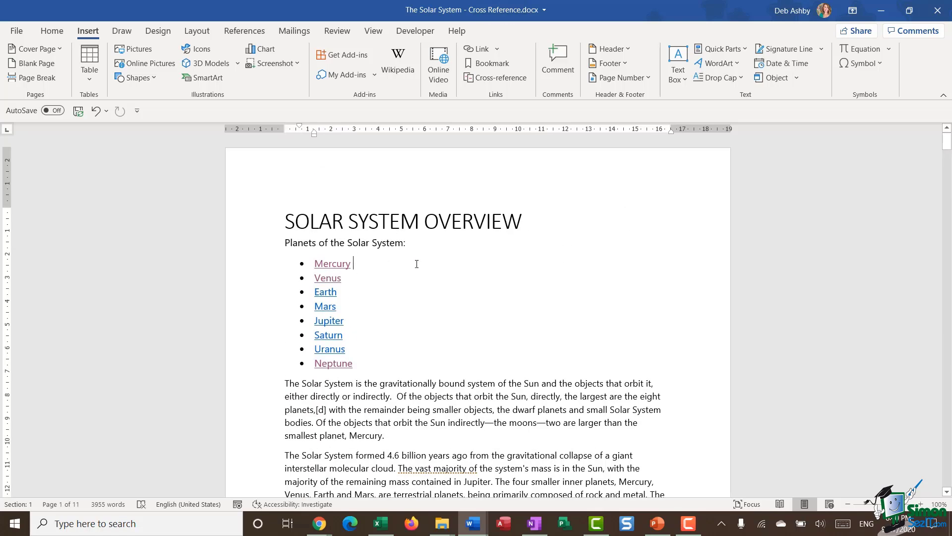
type("see photo")
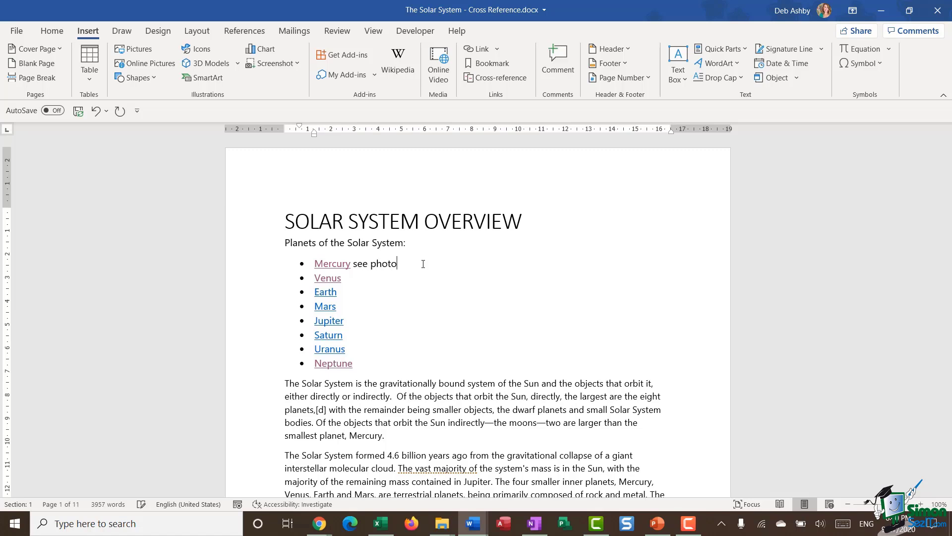
Step: Link 'photo' to MercuryImage with ScreenTip 'Click to see a photo of Mercury', then test it
double_click(385, 263)
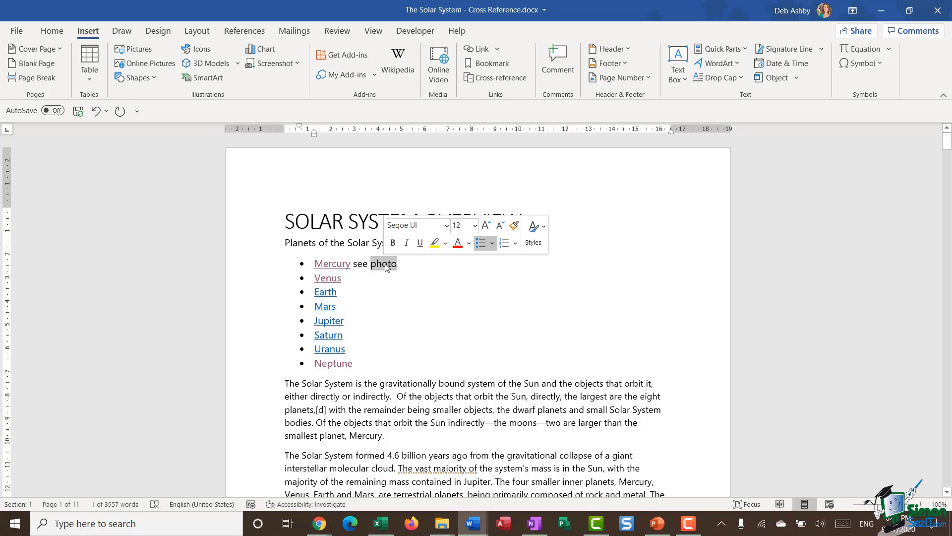
right_click(386, 267)
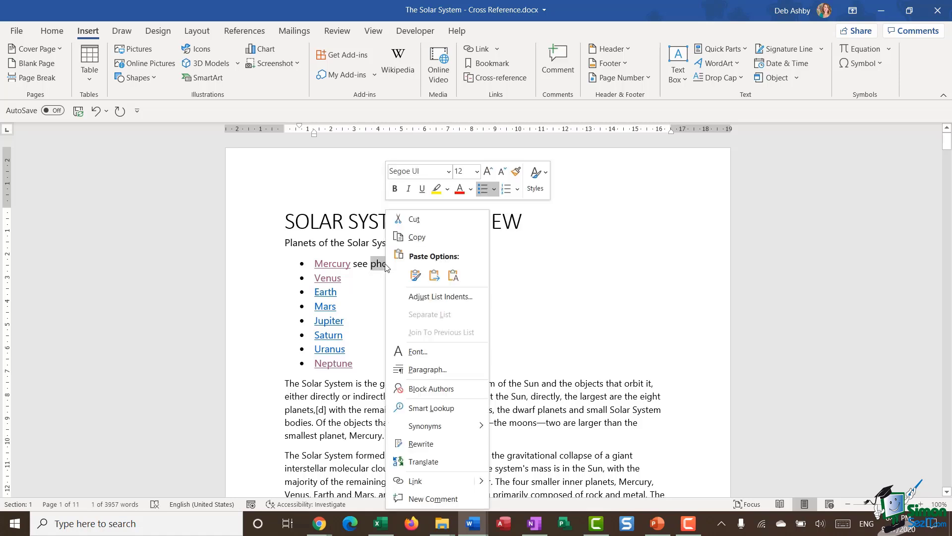
left_click(430, 481)
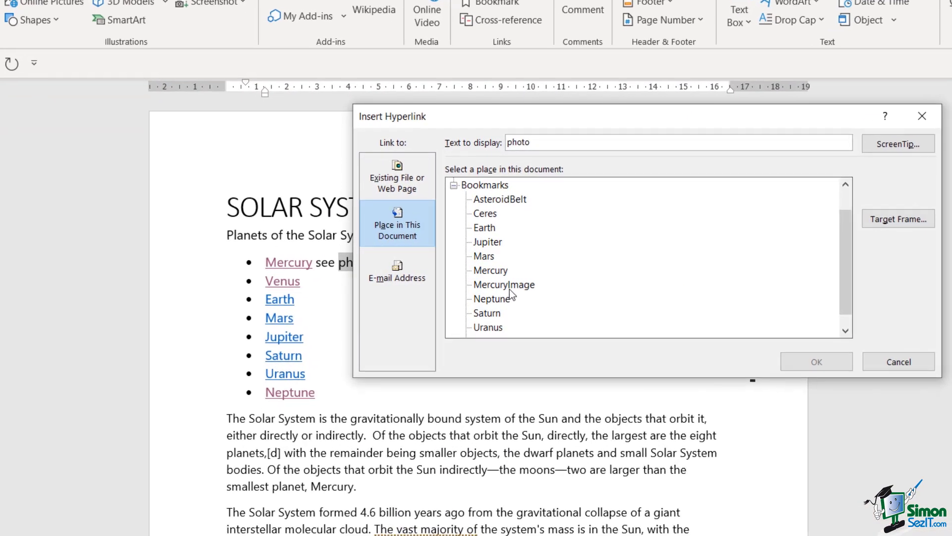
left_click(505, 282)
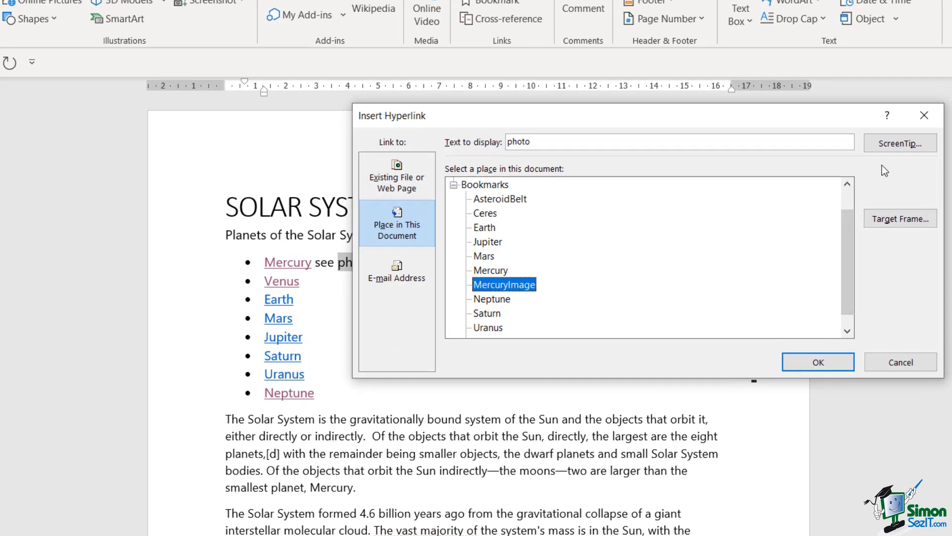
left_click(895, 141)
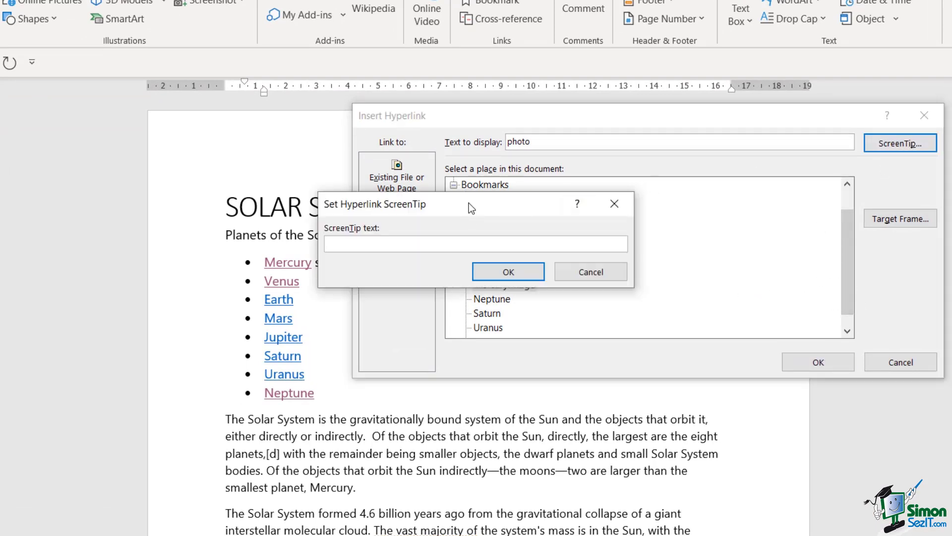
left_click_drag(468, 203, 601, 194)
type("Click to see a photo of Mercury")
key("BackSpace")
key("BackSpace")
type("ry")
left_click(640, 263)
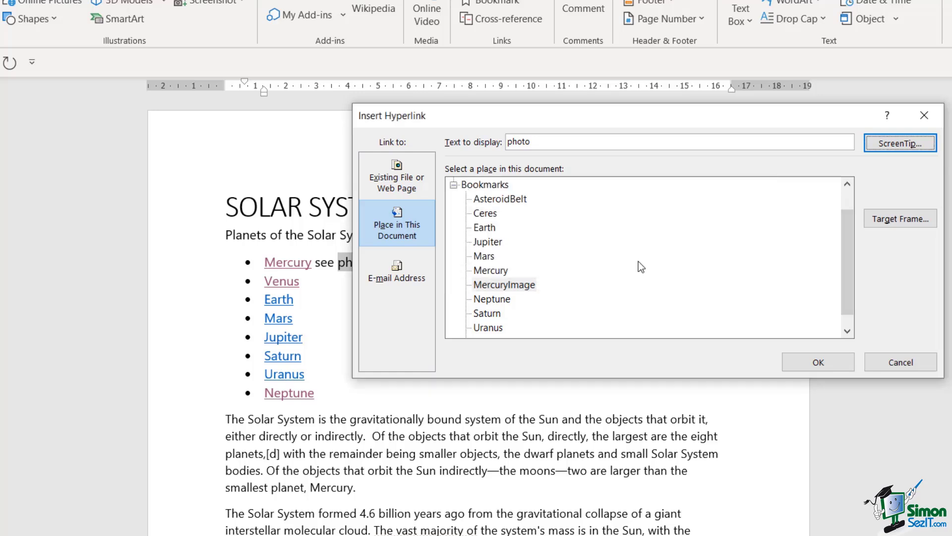
left_click(826, 361)
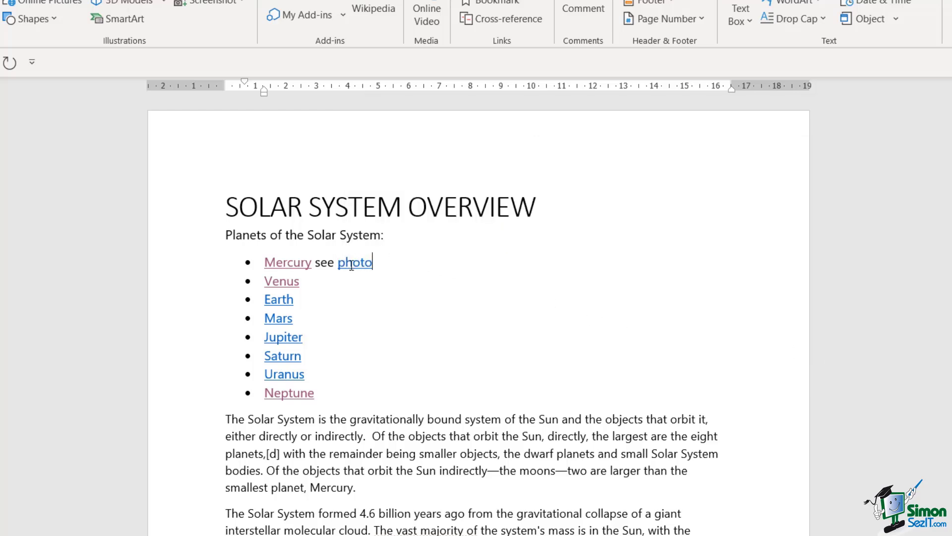
mouse_move(351, 266)
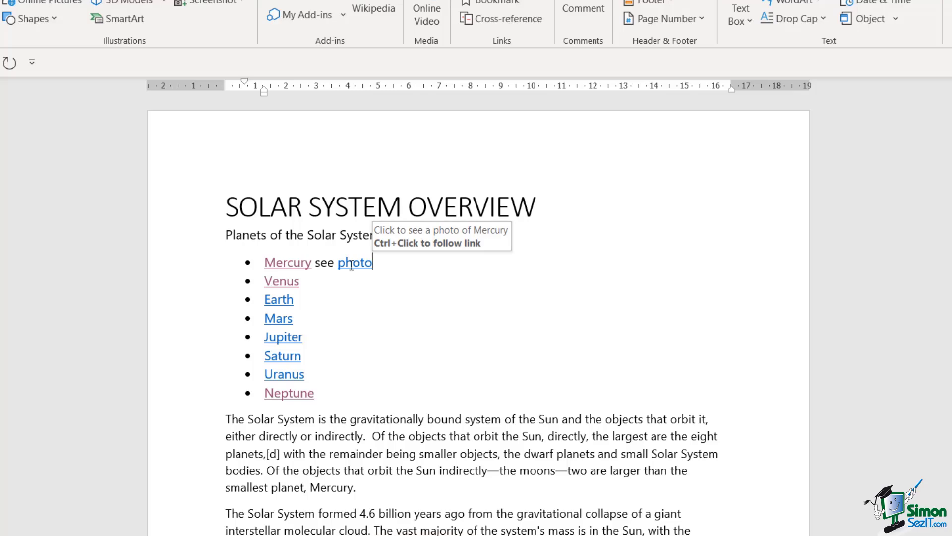
left_click(353, 266, "ctrl")
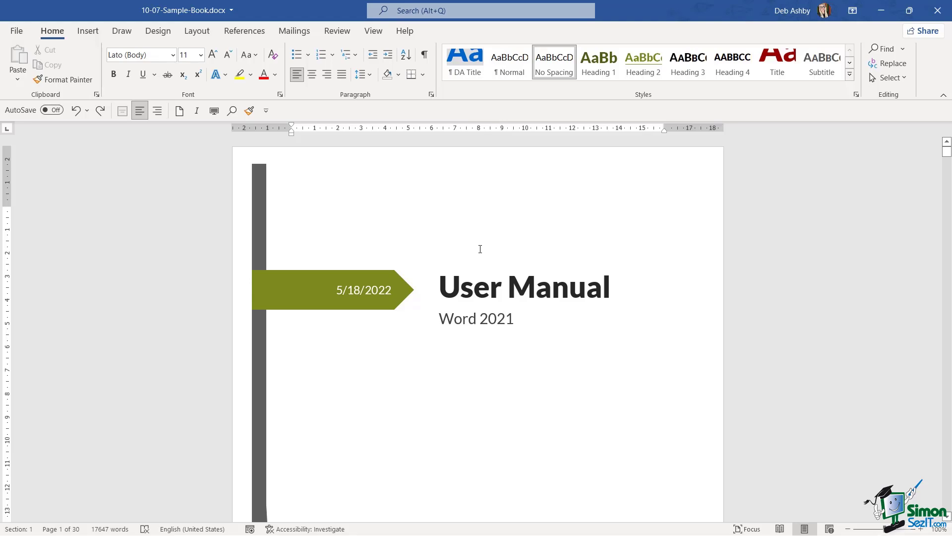
Step: Show the Navigation Pane headings and jump to the Views section on page 5
scroll(479, 249, "down", 10)
scroll(480, 249, "down", 5)
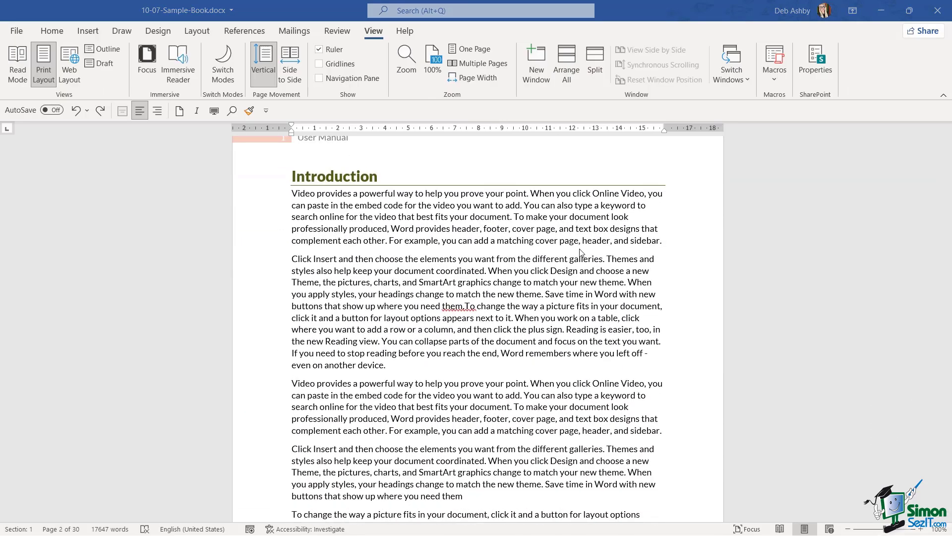
scroll(582, 253, "down", 5)
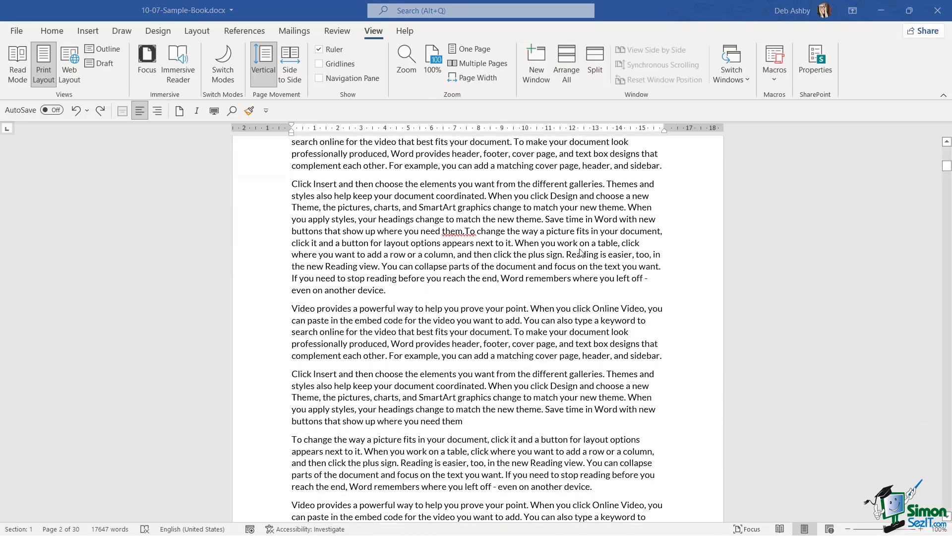
scroll(578, 250, "down", 3)
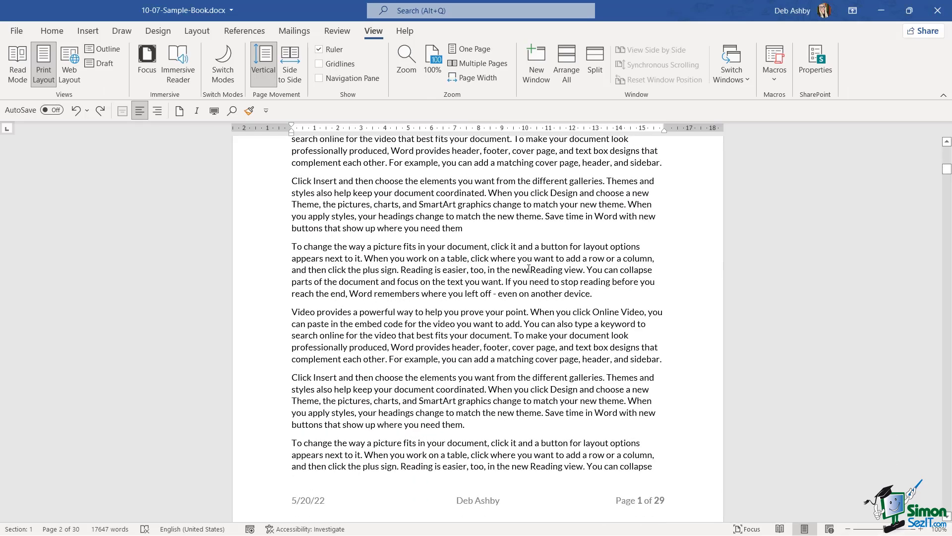
left_click_drag(531, 269, 581, 272)
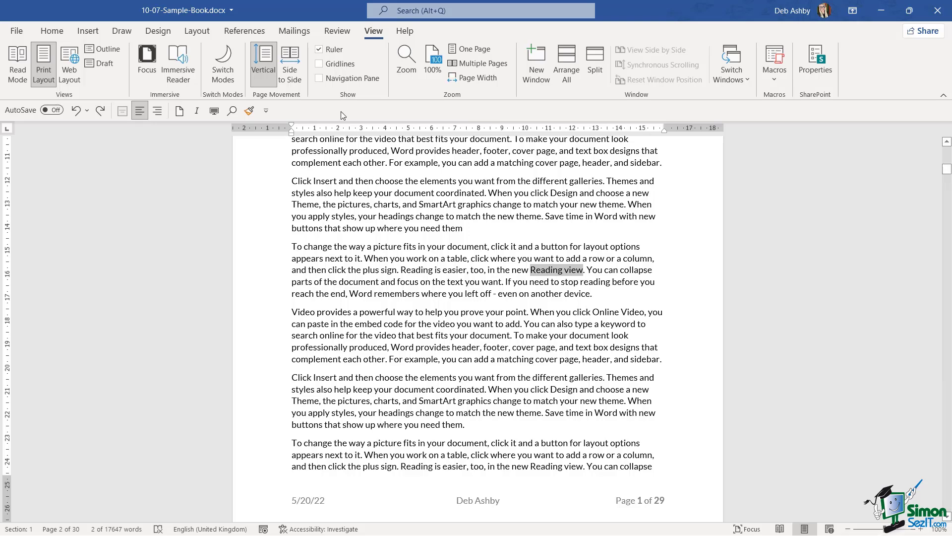
left_click(319, 78)
scroll(129, 296, "down", 1)
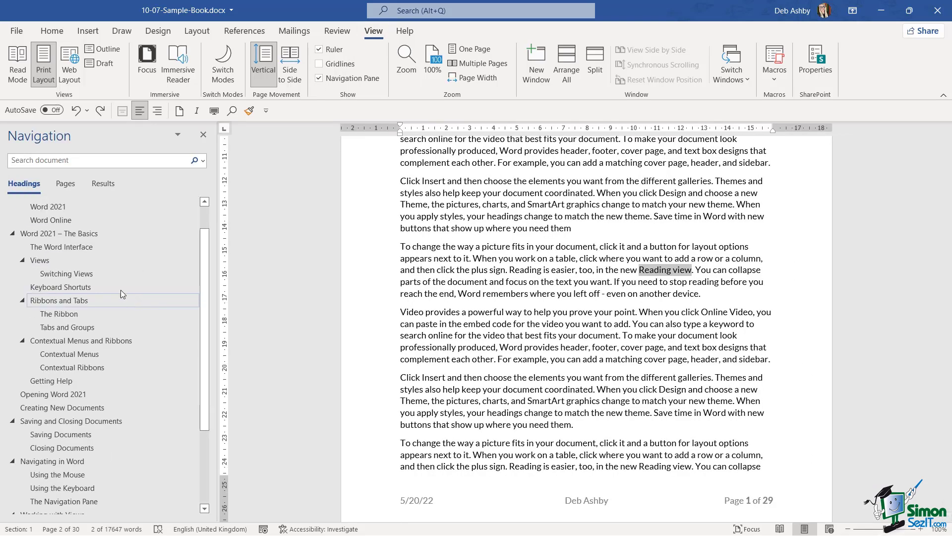
left_click(55, 258)
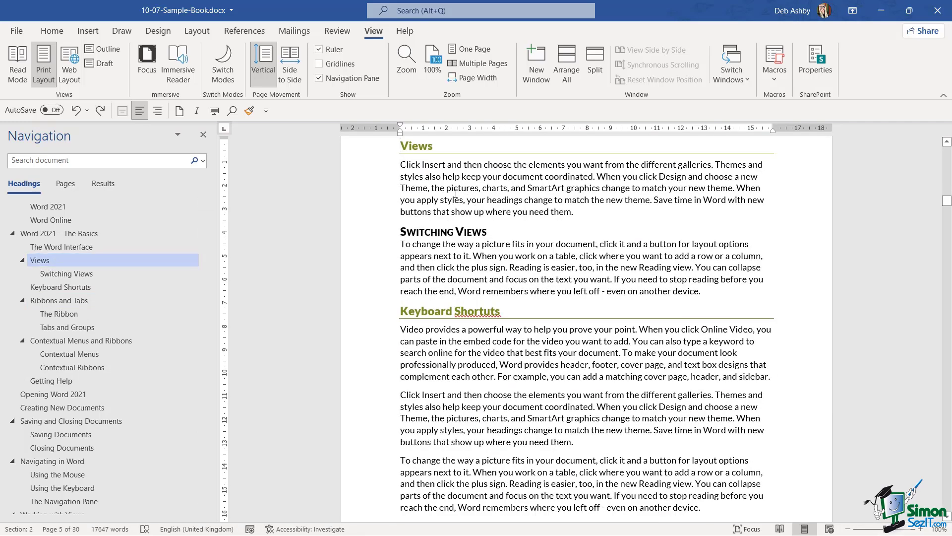
mouse_move(400, 148)
scroll(424, 170, "up", 3)
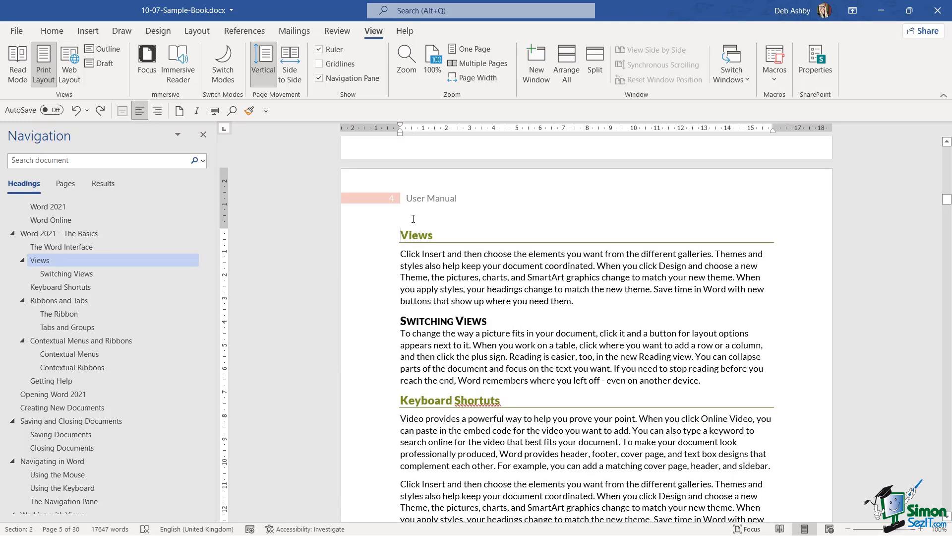
Step: Insert a bookmark named Views at the Views heading
left_click(93, 32)
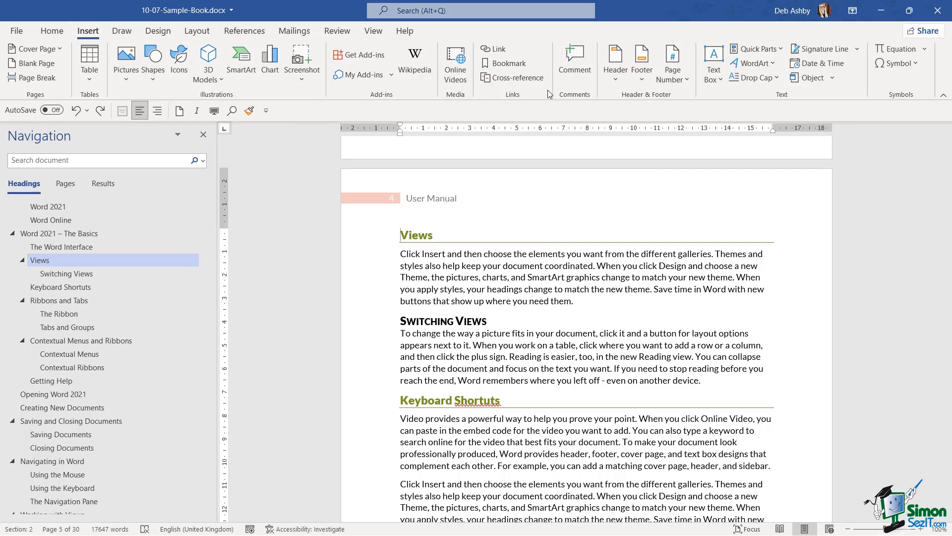
left_click(516, 67)
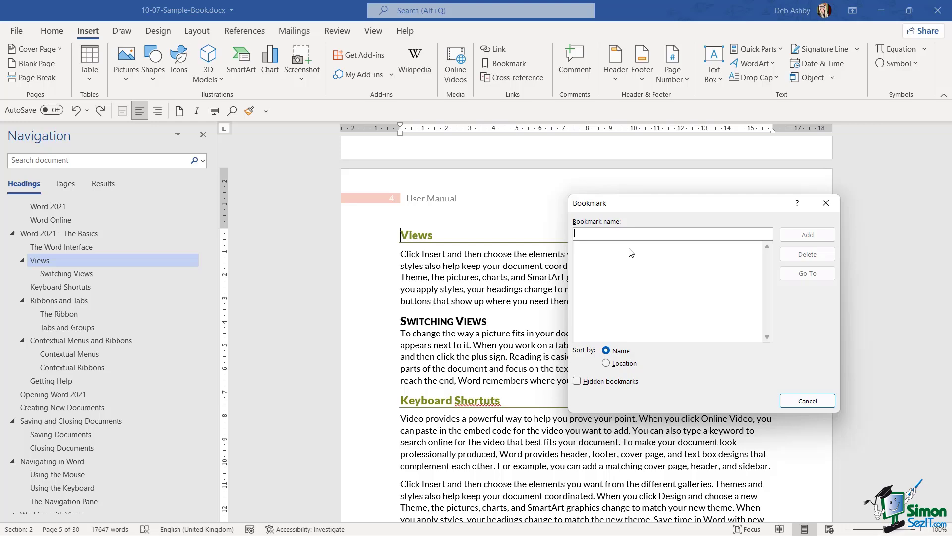
type("Views")
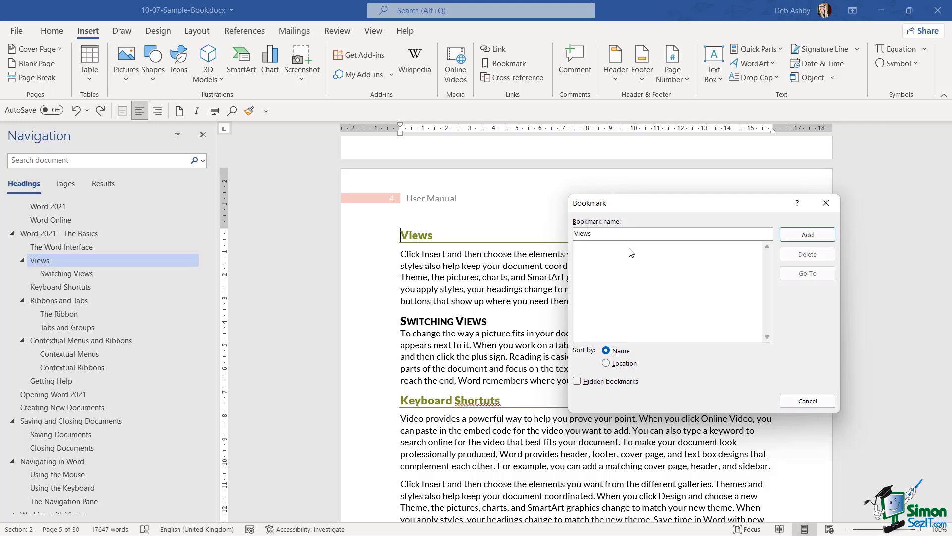
left_click(822, 239)
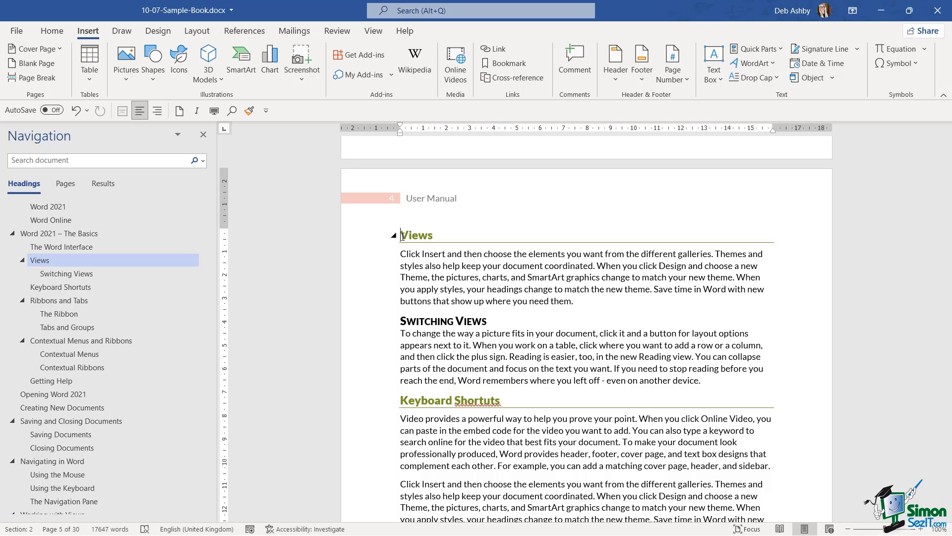
Step: Turn on Show bookmarks under Show document content in Word's Advanced options
left_click(16, 31)
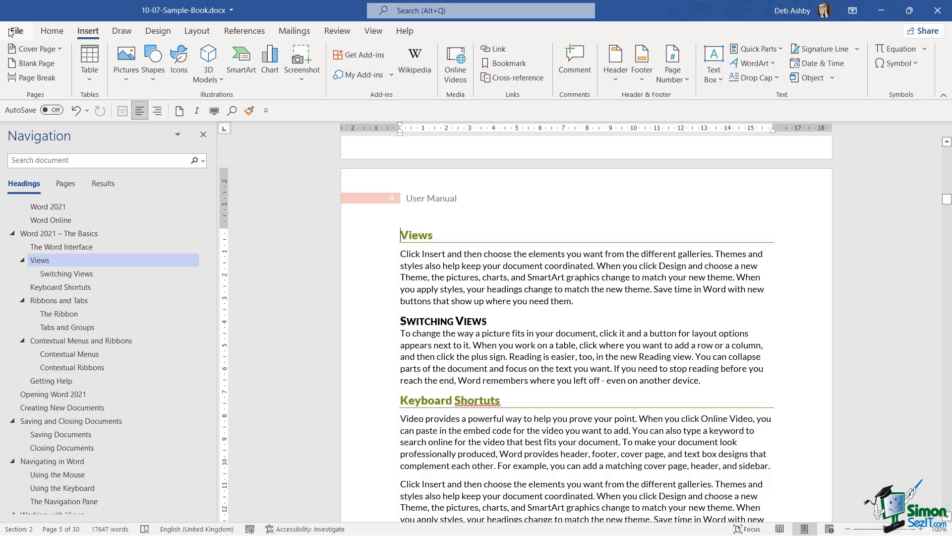
left_click(37, 513)
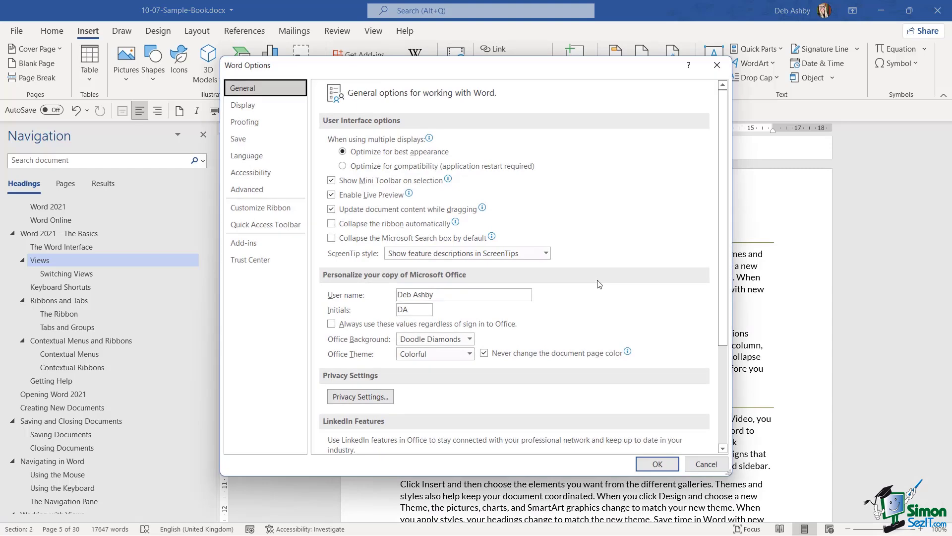
left_click(248, 189)
scroll(665, 225, "down", 3)
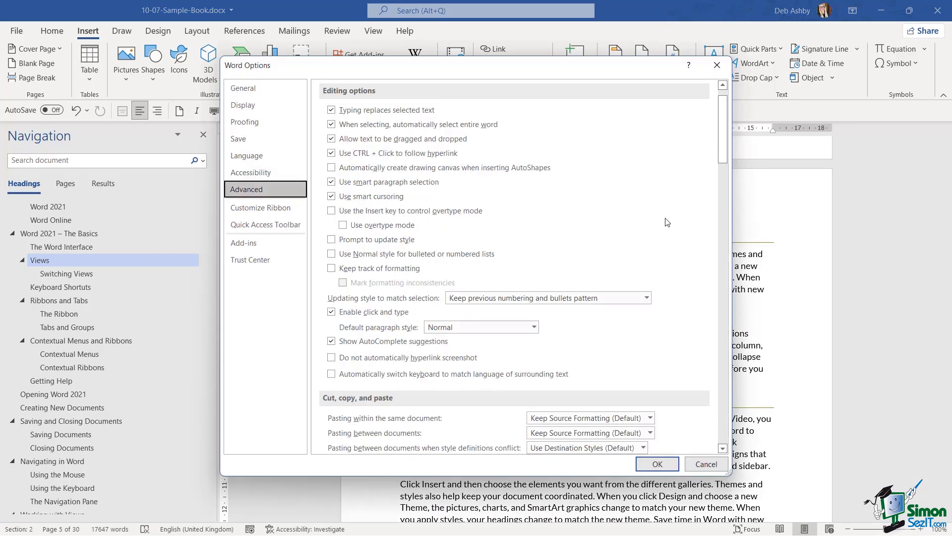
scroll(664, 225, "down", 5)
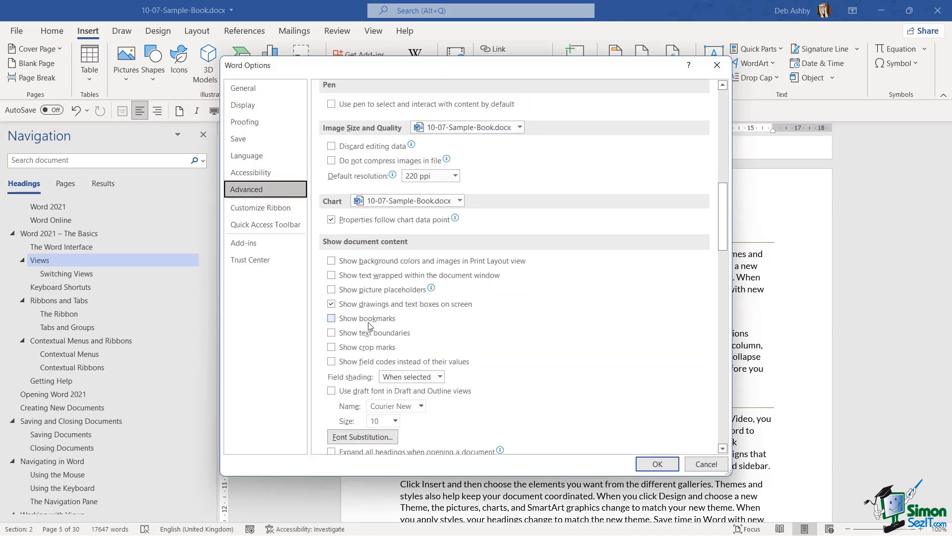
left_click(331, 319)
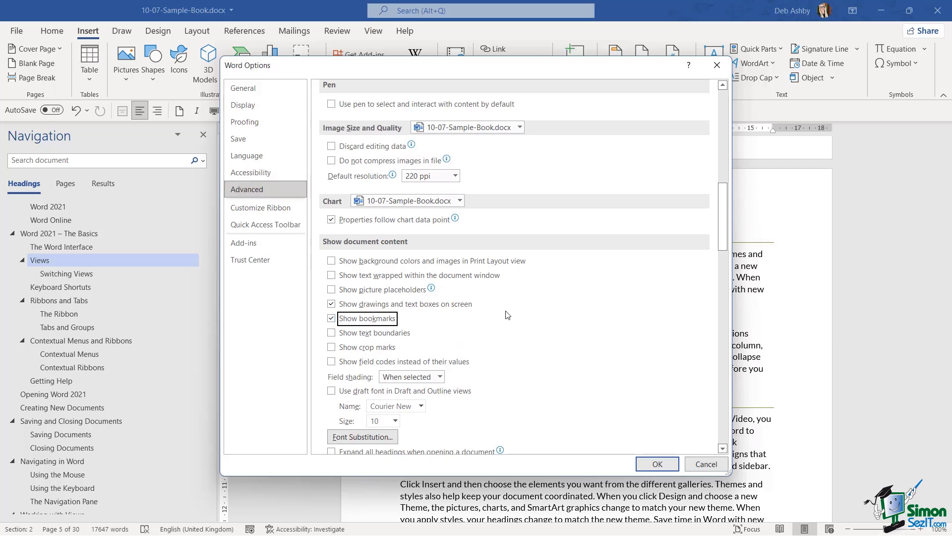
left_click(657, 464)
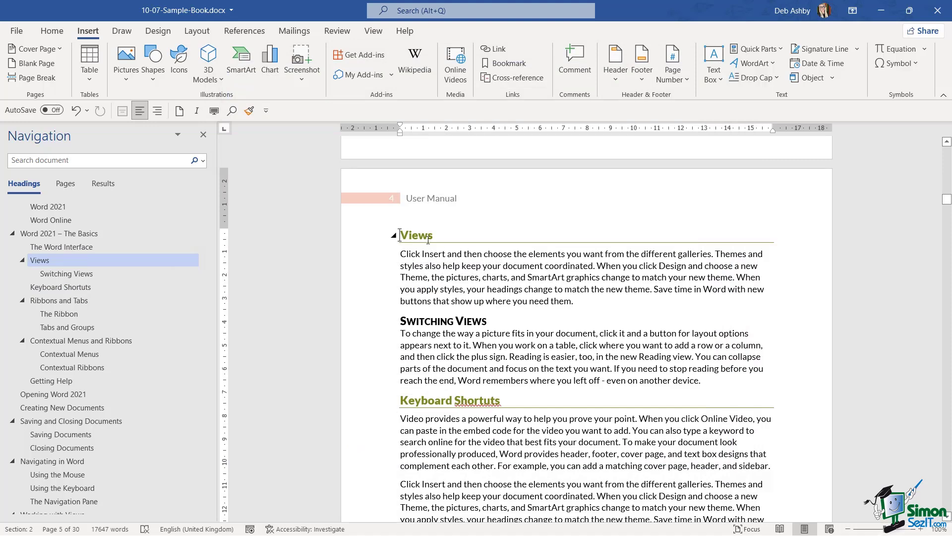
Step: Bookmark the Keyboard Shortcuts heading as Keyboard_Shortcuts, then return to the Switching Views section
mouse_move(399, 233)
mouse_move(451, 246)
left_click(402, 400)
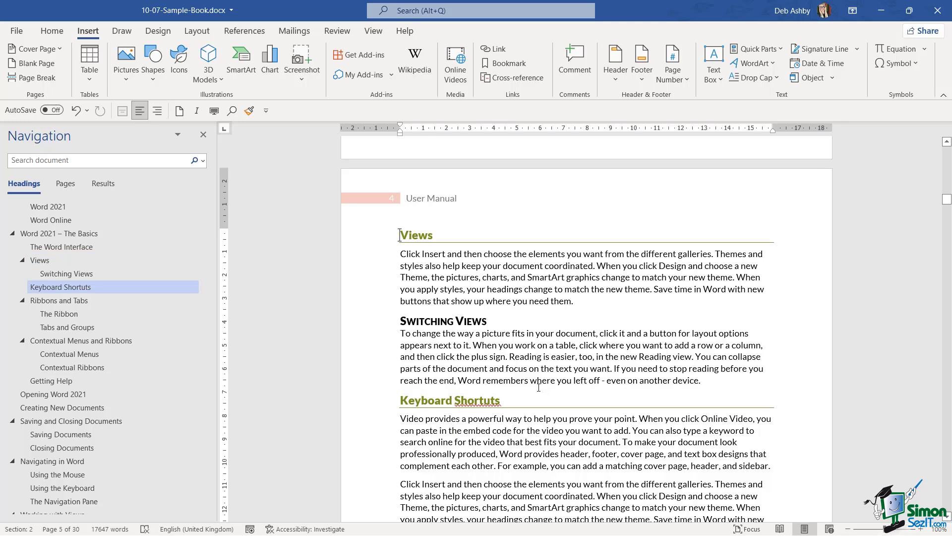
left_click(520, 64)
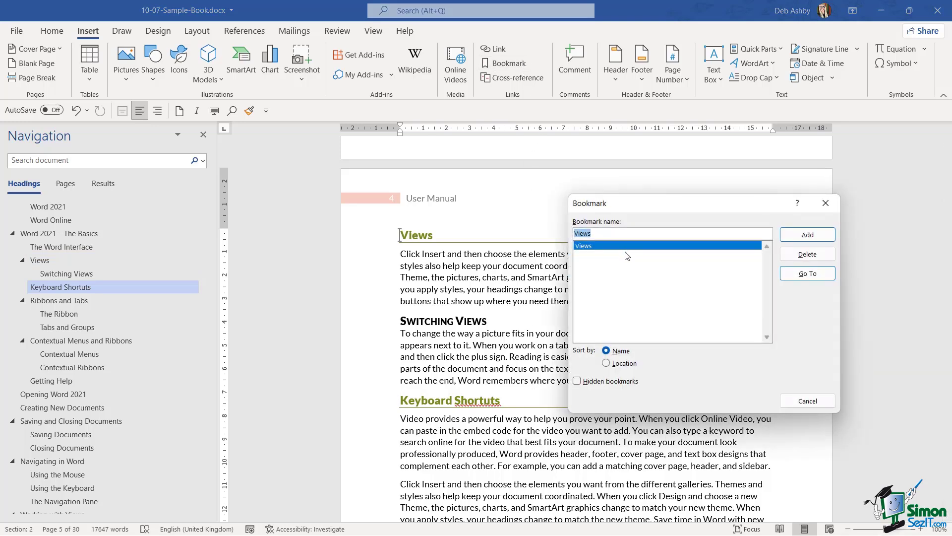
type("Ke")
type("ybopard")
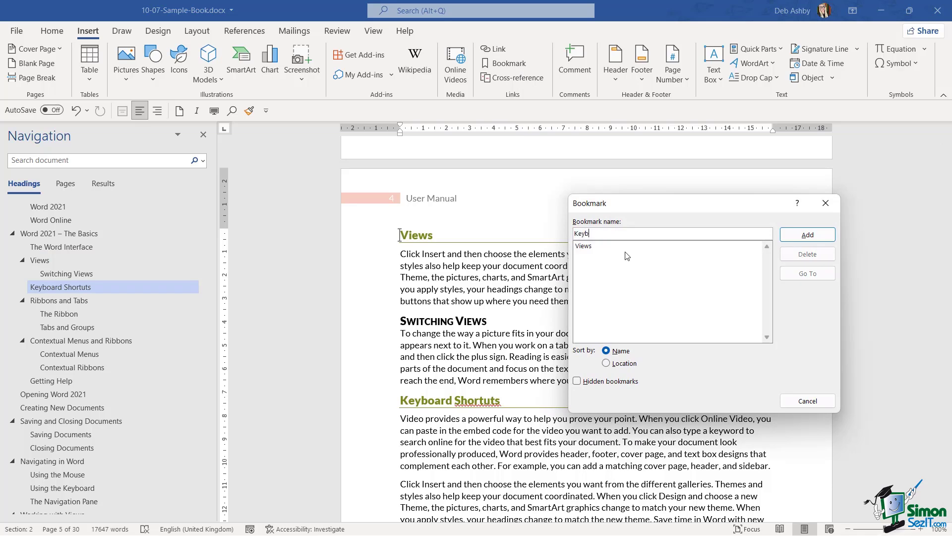
key("BackSpace")
key("BackSpace")
key("BackSpace")
key("BackSpace")
type("ard_Shortcuts")
left_click(813, 235)
left_click(538, 368)
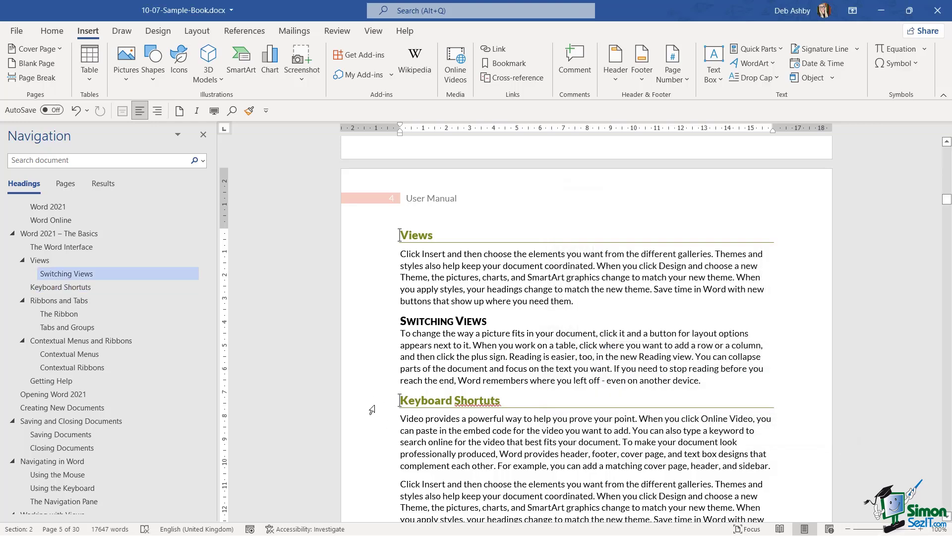
left_click(631, 296)
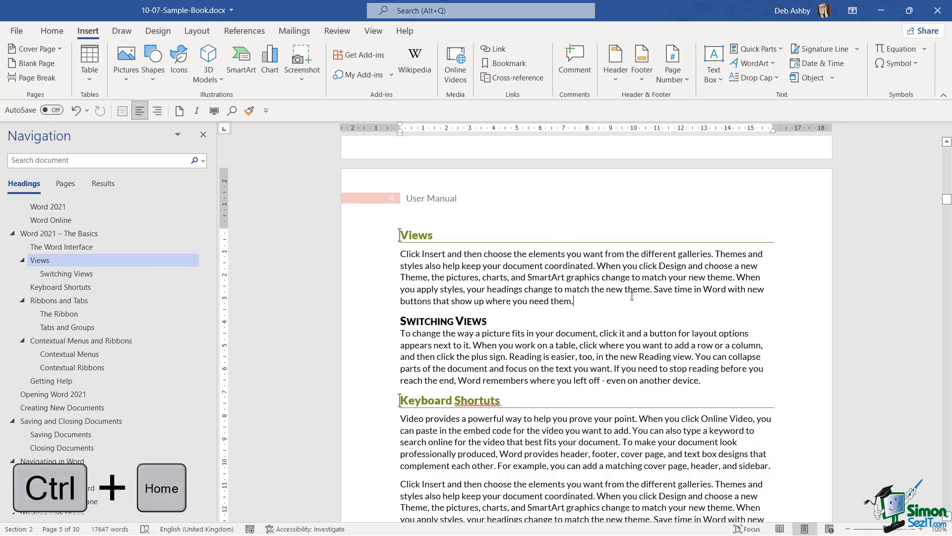
Step: Hyperlink the words 'Reading view' on page 2 to the Views bookmark in this document
key("ctrl+Home")
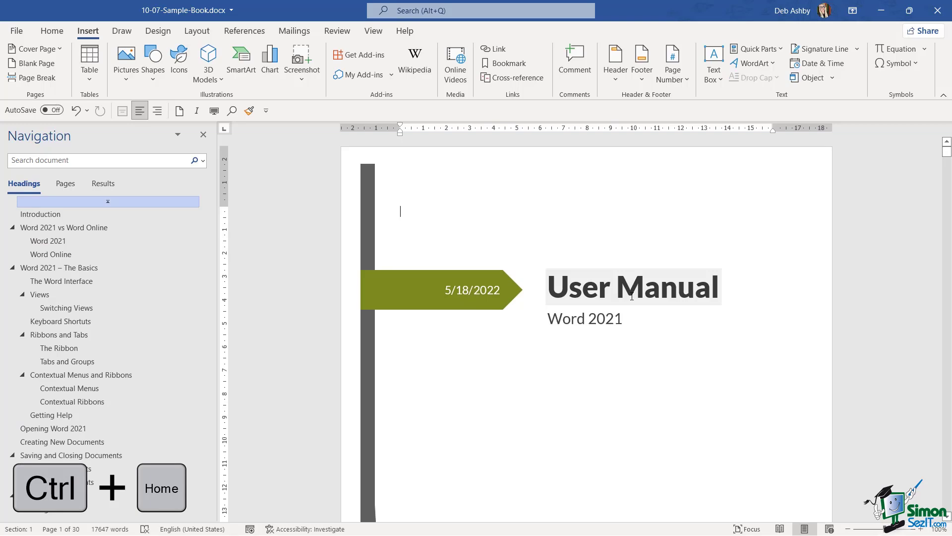
scroll(633, 297, "down", 5)
scroll(632, 296, "down", 8)
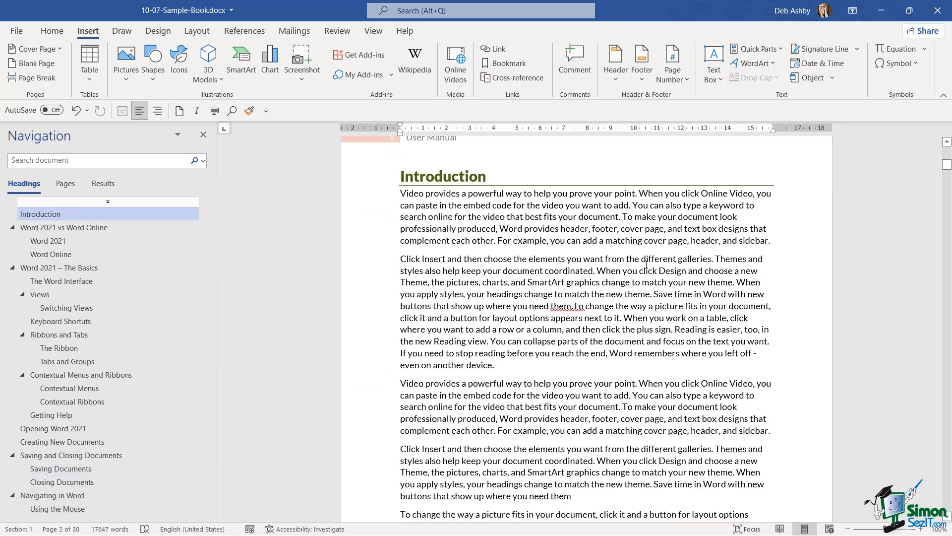
scroll(617, 278, "down", 5)
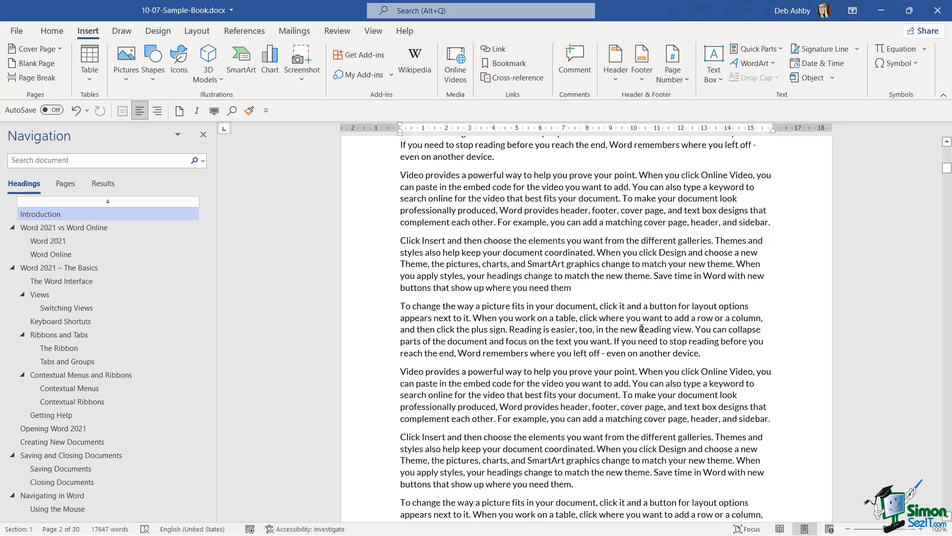
left_click_drag(639, 329, 687, 333)
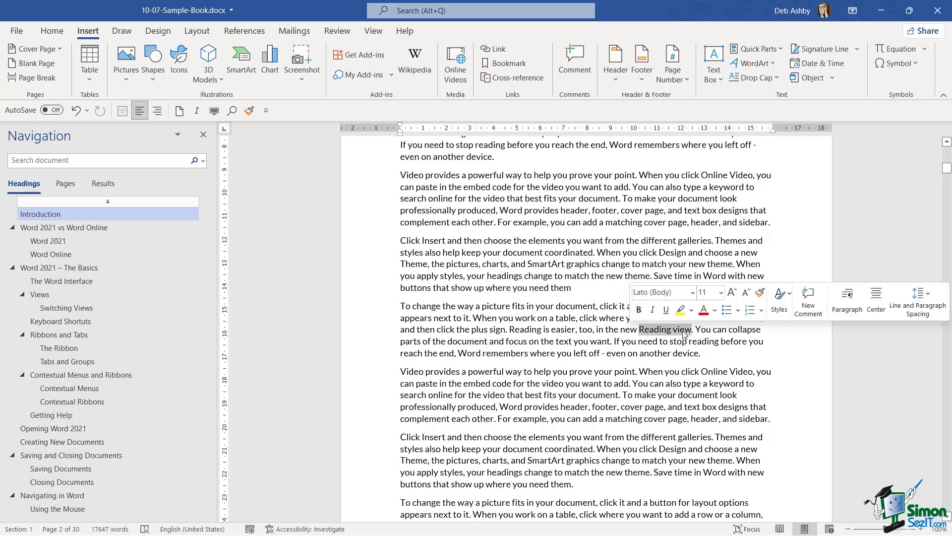
right_click(688, 333)
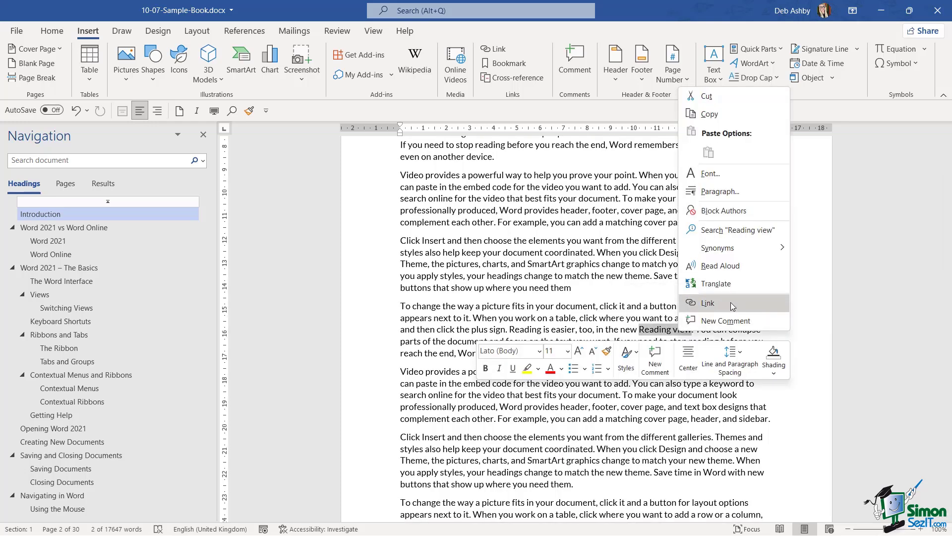
left_click(708, 303)
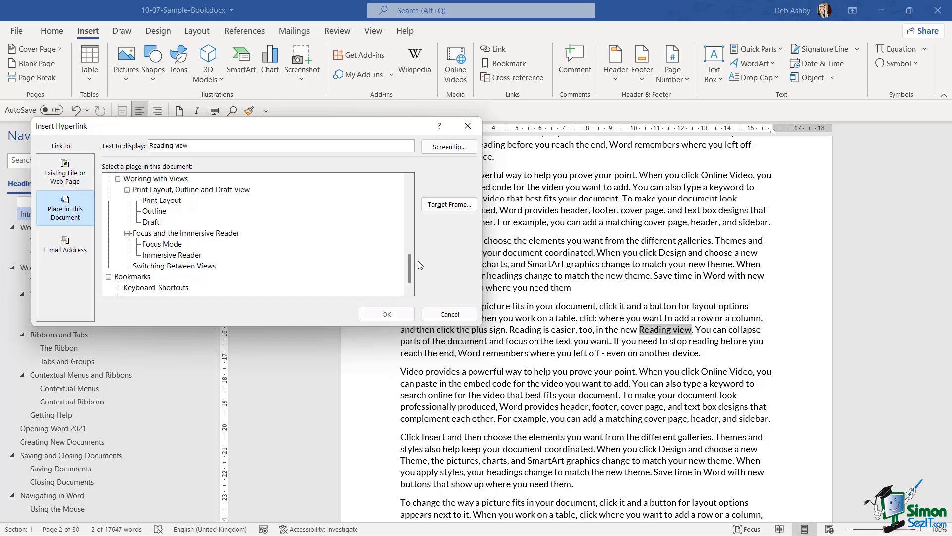
scroll(409, 270, "down", 1)
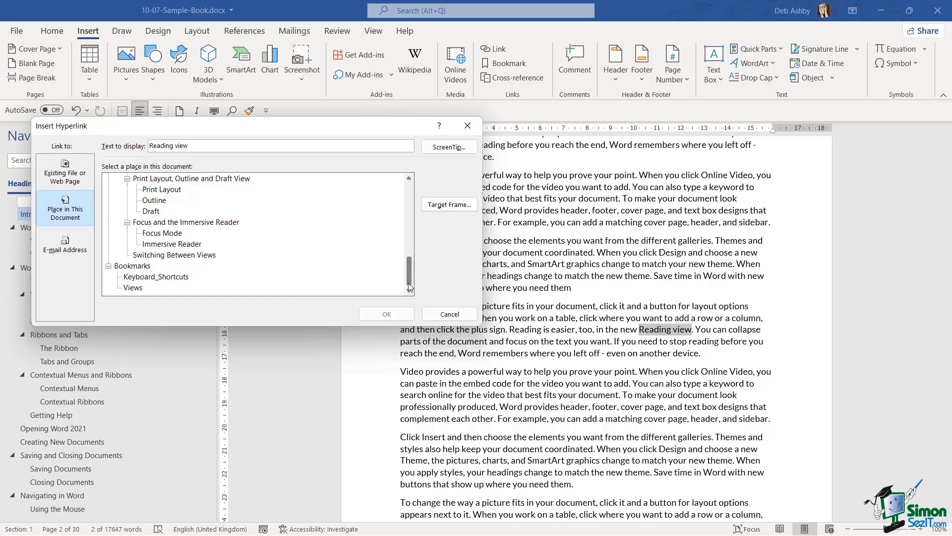
left_click(133, 288)
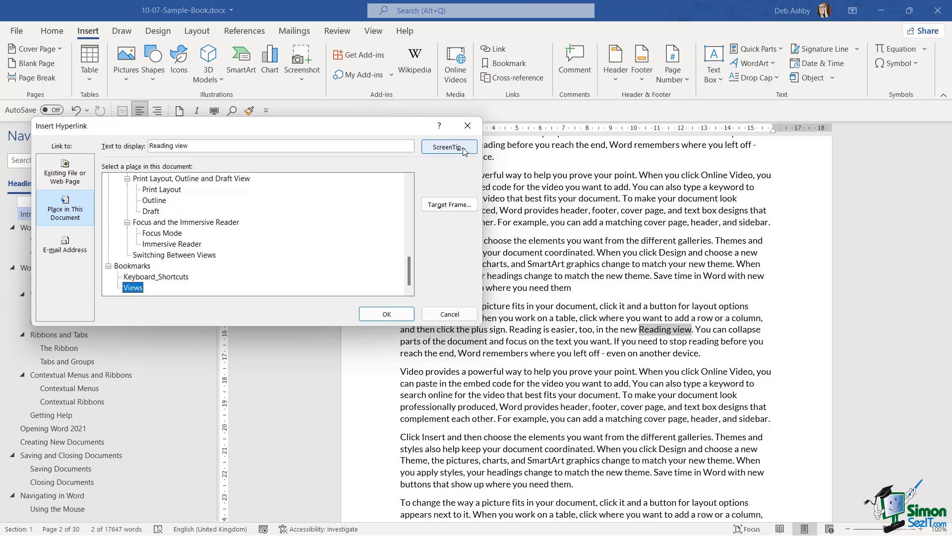
left_click(386, 314)
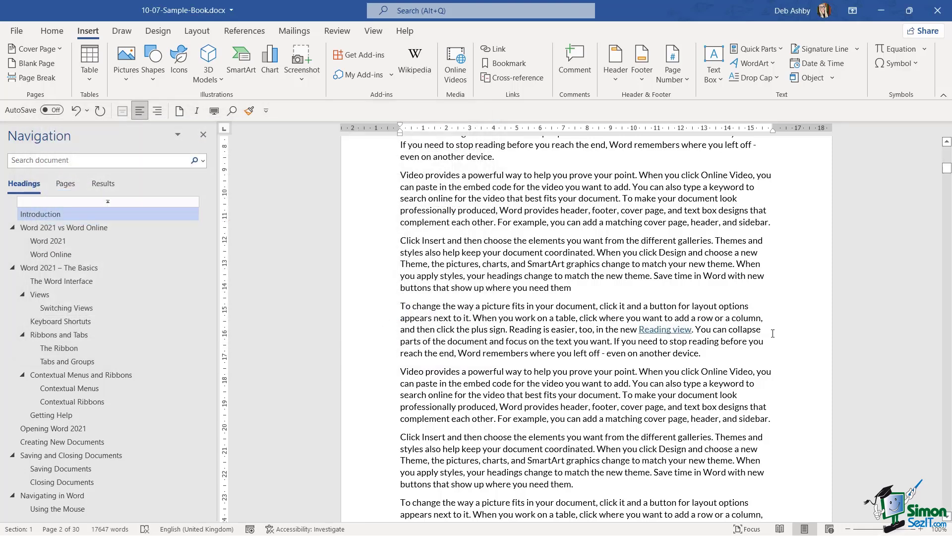
Step: Follow the new Reading view hyperlink to check it lands on the Views section
left_click(662, 335, "ctrl")
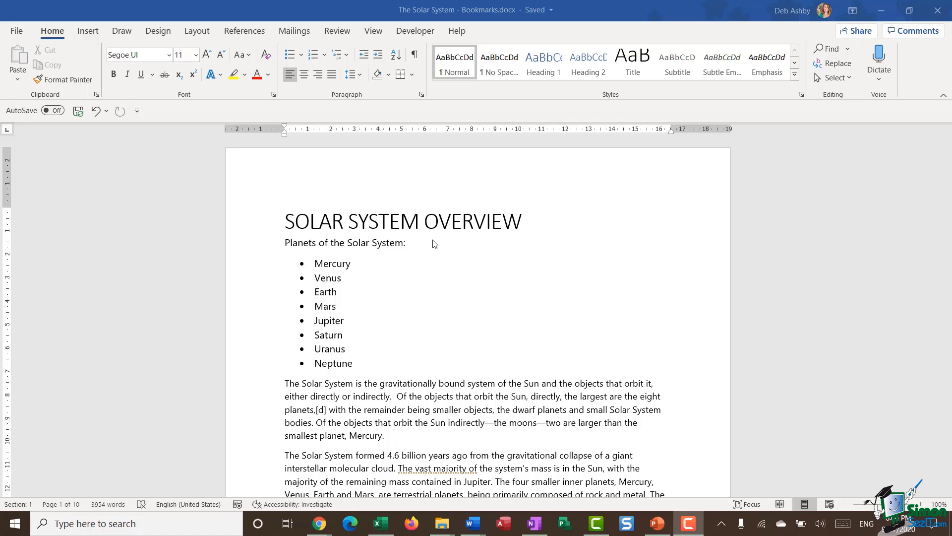
left_click(390, 261)
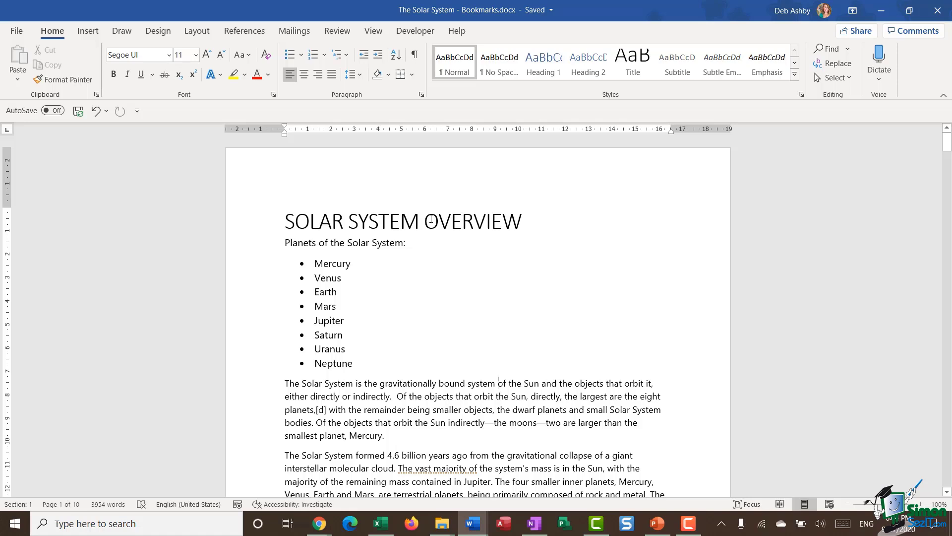
left_click_drag(360, 367, 315, 264)
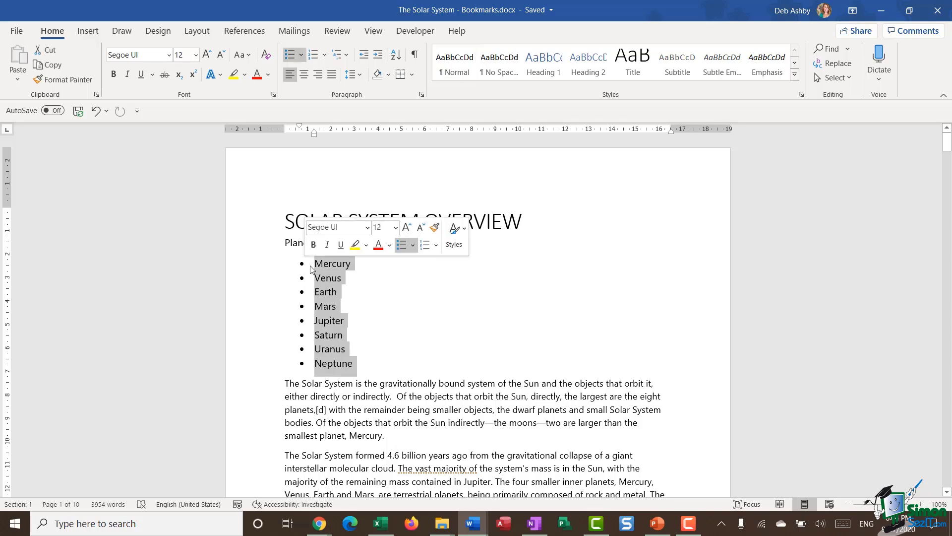
left_click(456, 291)
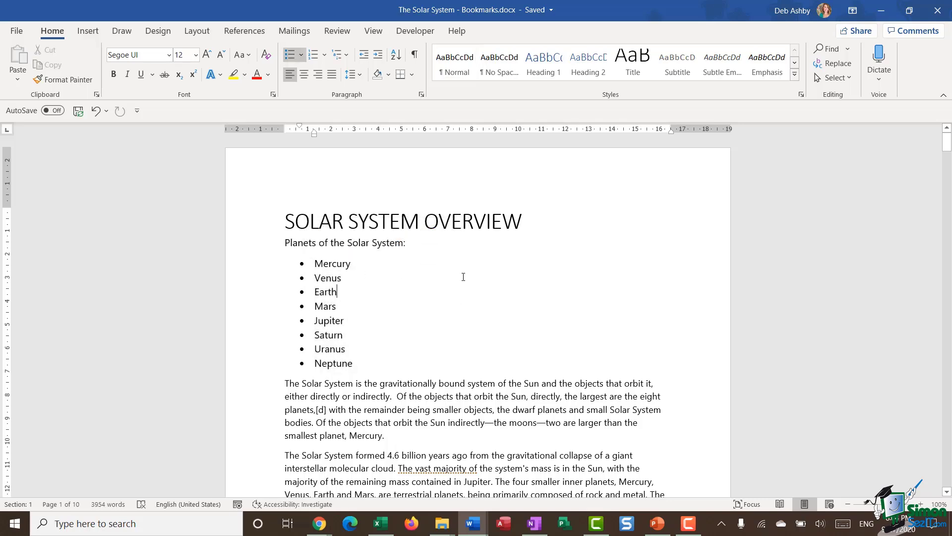
scroll(463, 277, "down", 15)
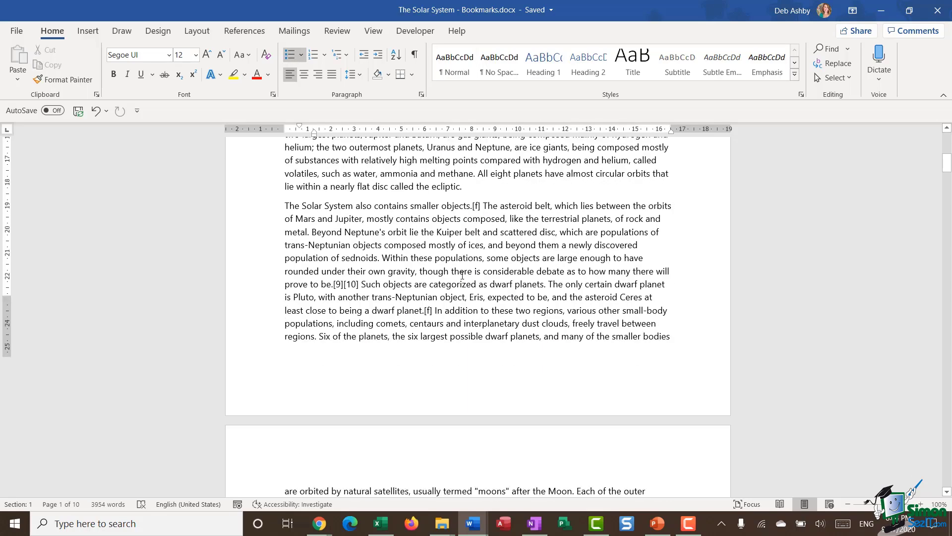
scroll(462, 276, "down", 3)
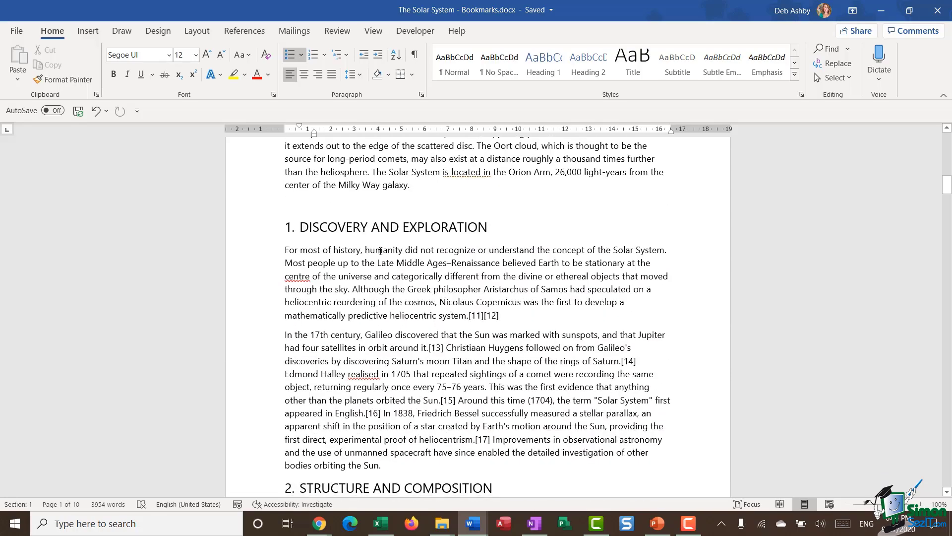
scroll(431, 255, "down", 15)
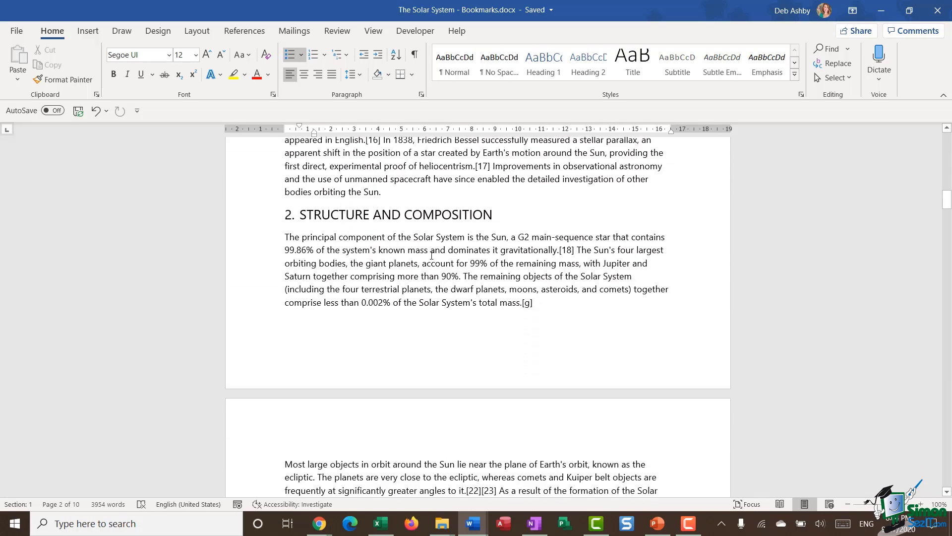
scroll(431, 256, "down", 15)
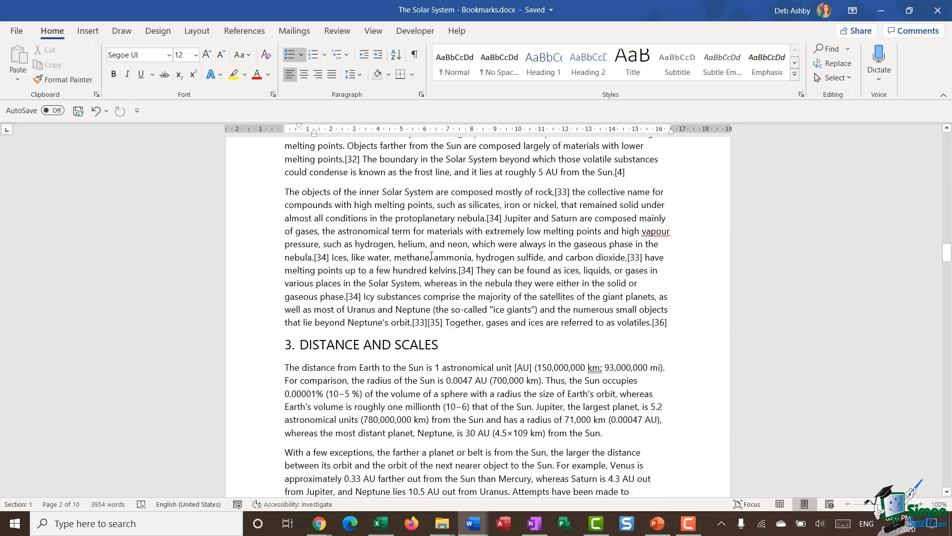
scroll(431, 256, "down", 15)
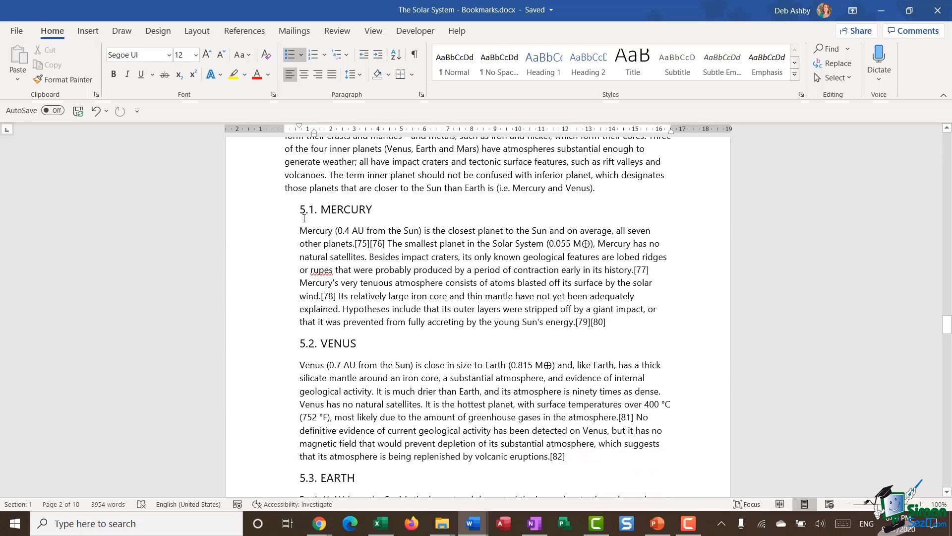
scroll(326, 354, "down", 3)
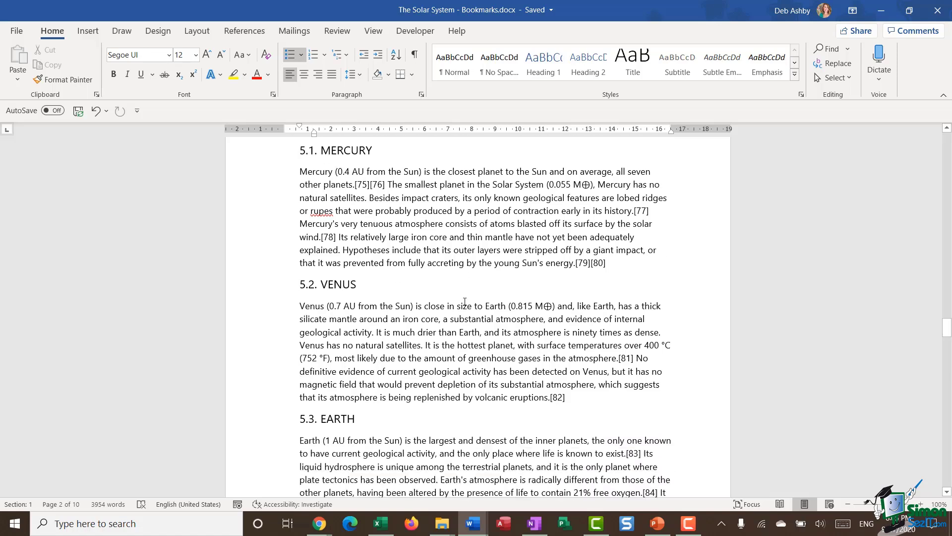
scroll(410, 301, "down", 2)
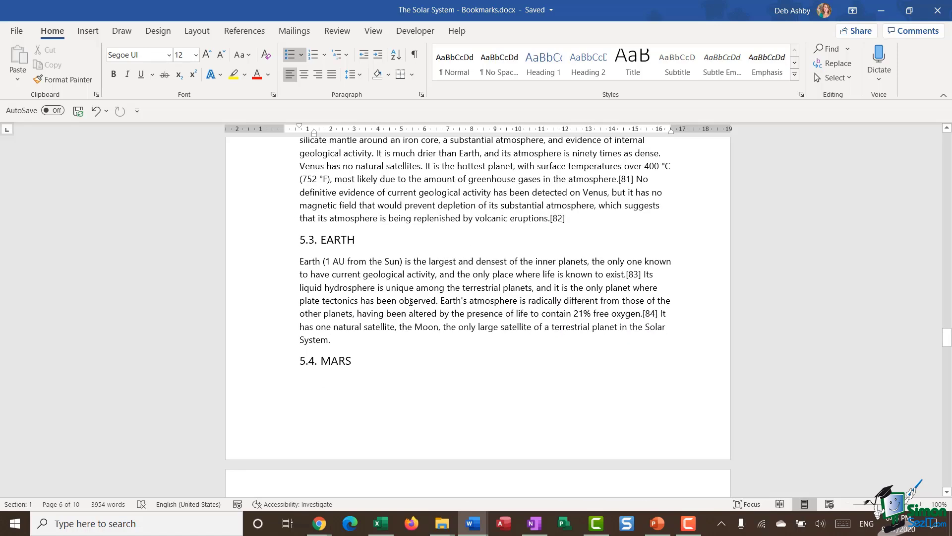
scroll(411, 302, "up", 6)
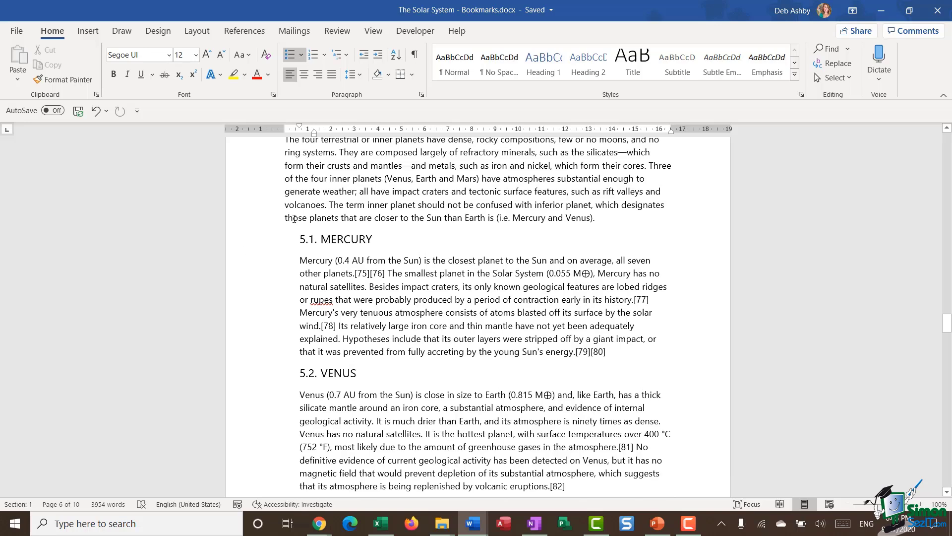
left_click(346, 55)
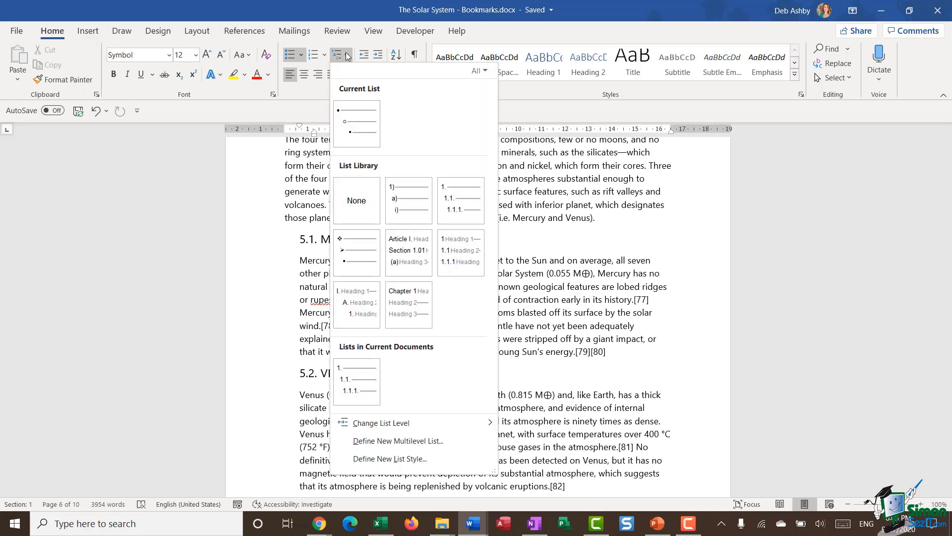
mouse_move(463, 202)
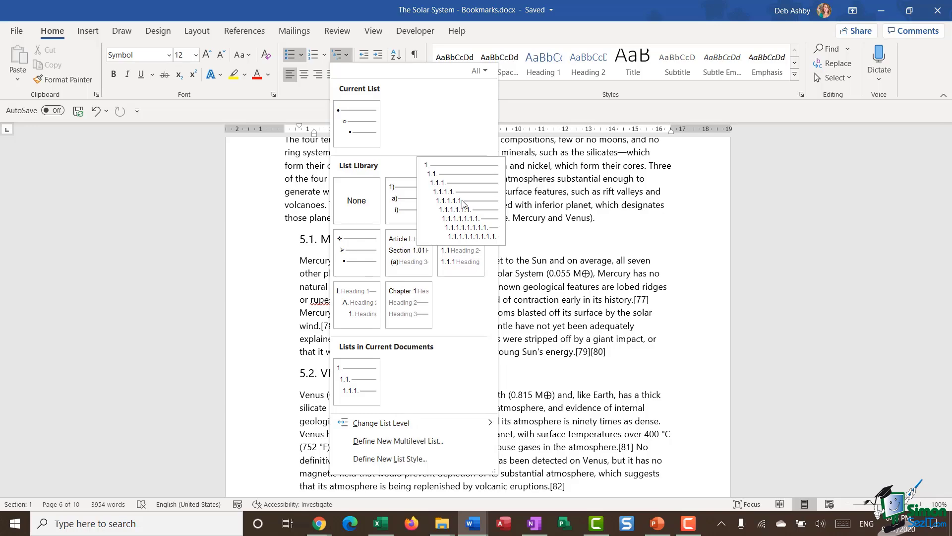
left_click(462, 202)
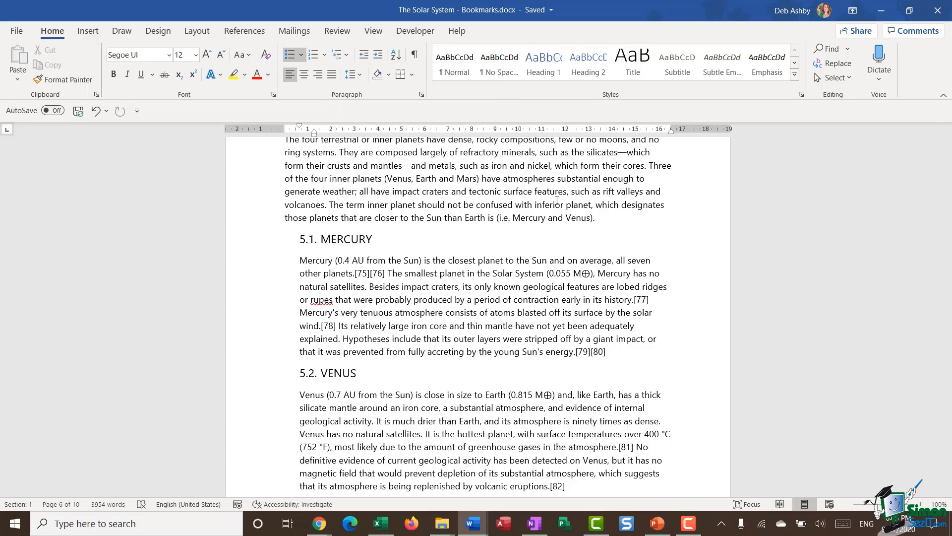
key("ctrl+Home")
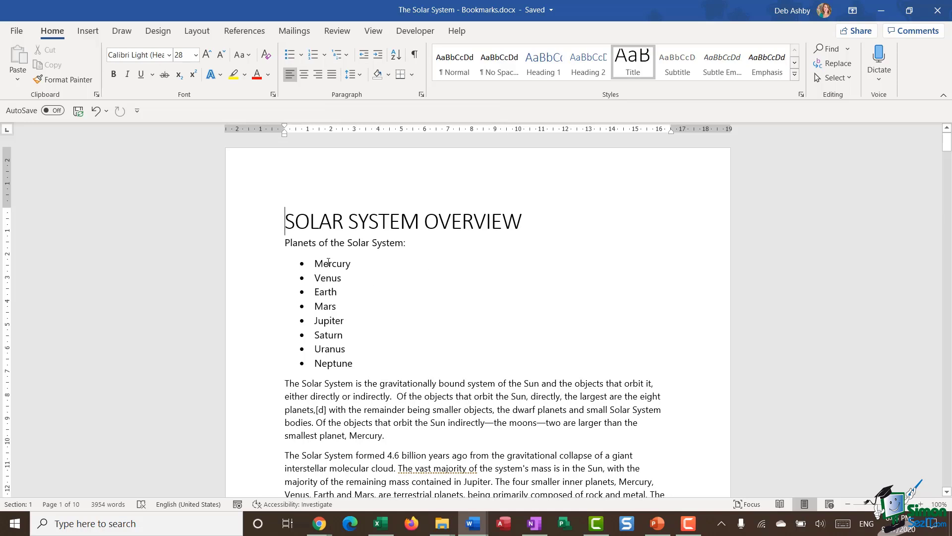
triple_click(333, 263)
triple_click(328, 278)
left_click(335, 275)
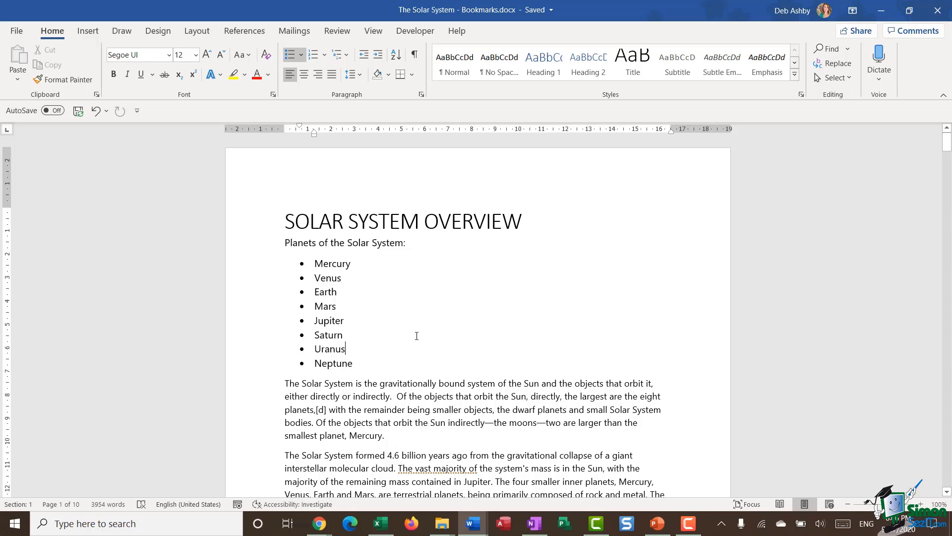
Step: Scroll to page 6, place the cursor in the 5.1 MERCURY heading, and show the Insert ribbon
scroll(415, 343, "down", 10)
scroll(415, 343, "down", 20)
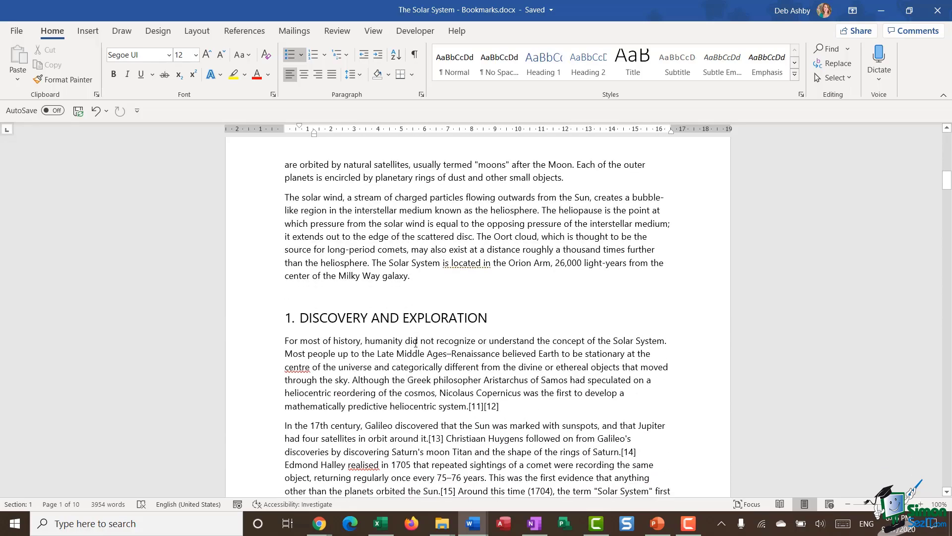
scroll(413, 343, "down", 20)
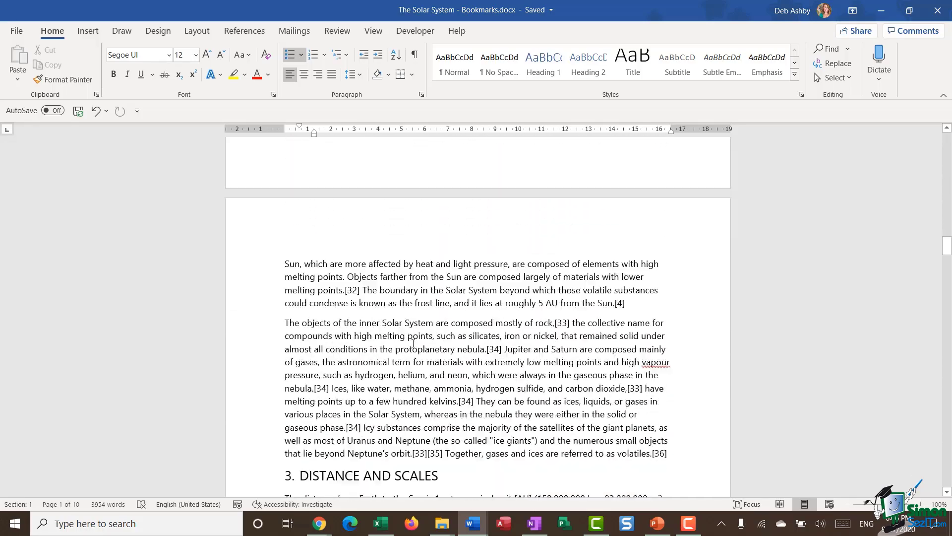
scroll(412, 344, "down", 15)
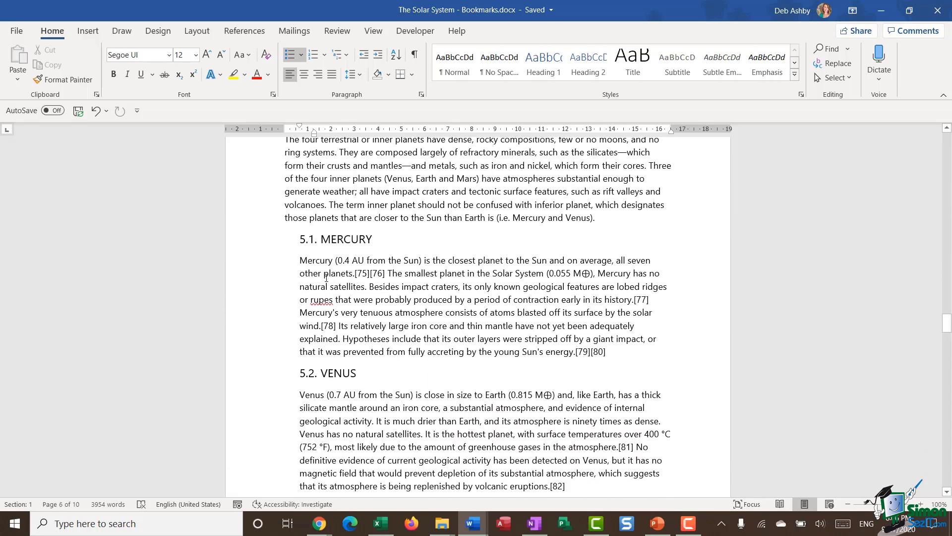
left_click(323, 241)
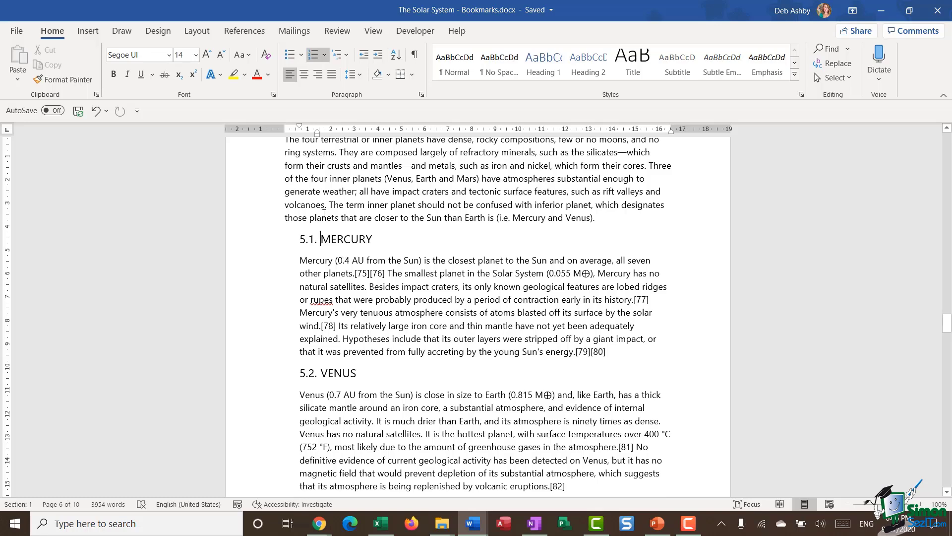
left_click(92, 34)
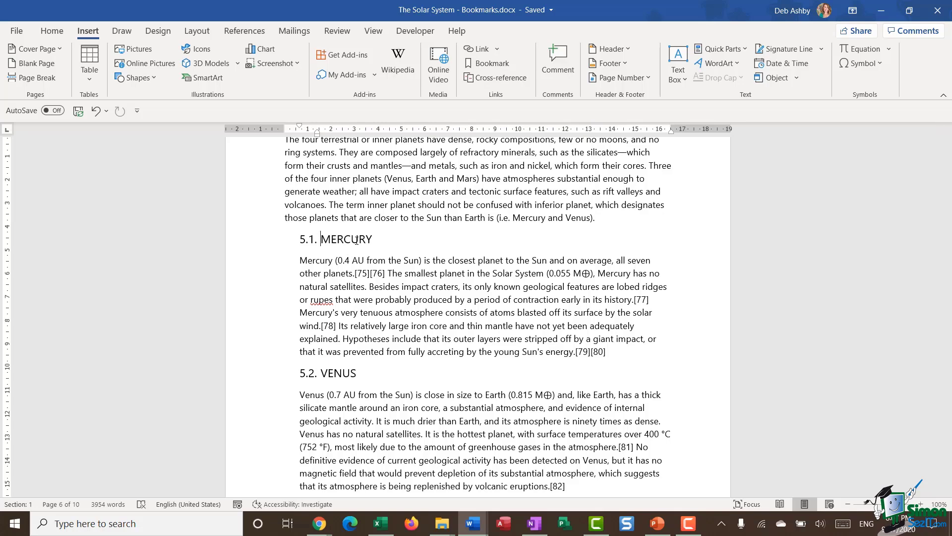
Step: Add a bookmark named 'Mercury' on the word MERCURY in the 5.1 heading
double_click(357, 240)
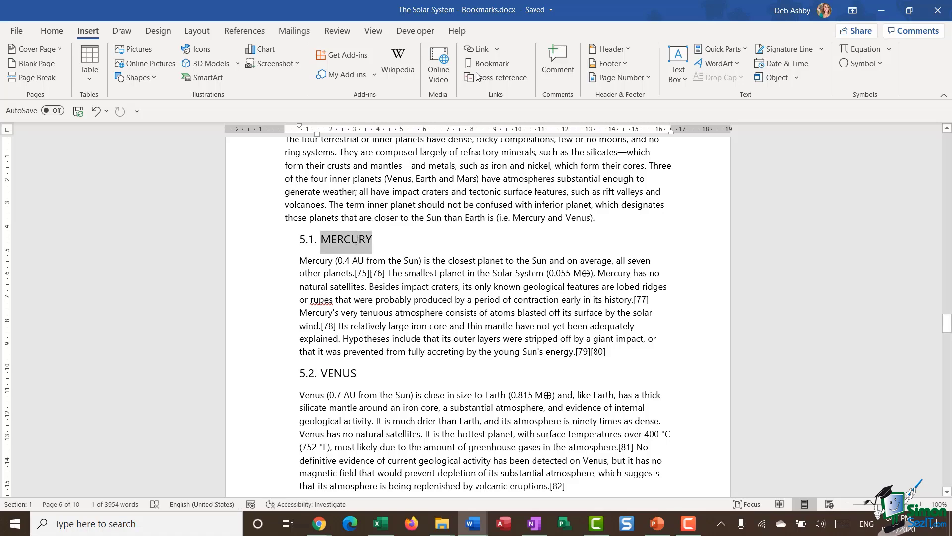
left_click(484, 62)
left_click_drag(466, 150, 560, 163)
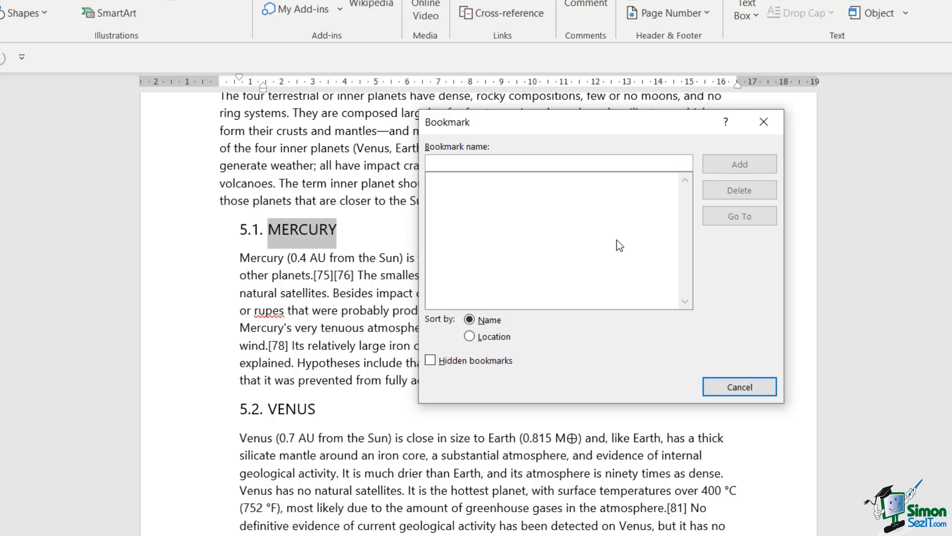
type("Mer")
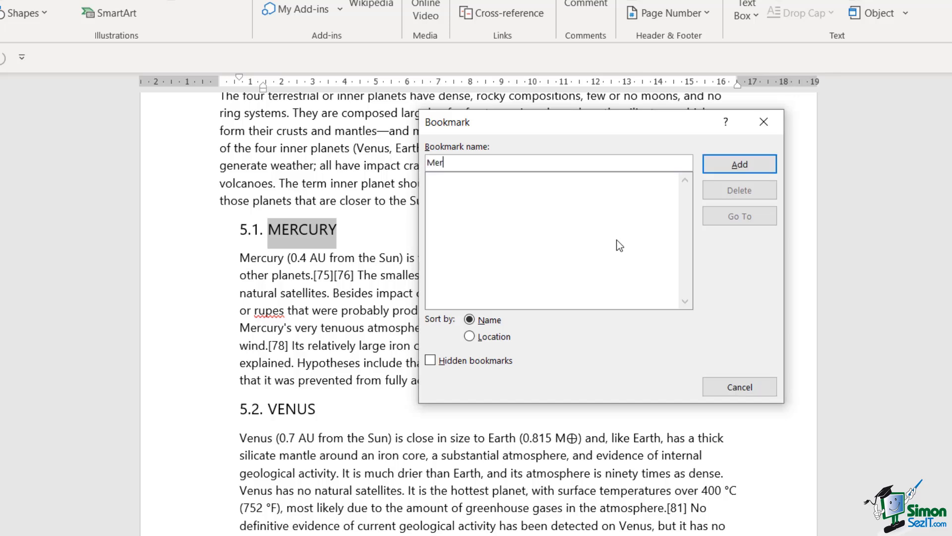
type("cury")
left_click(738, 166)
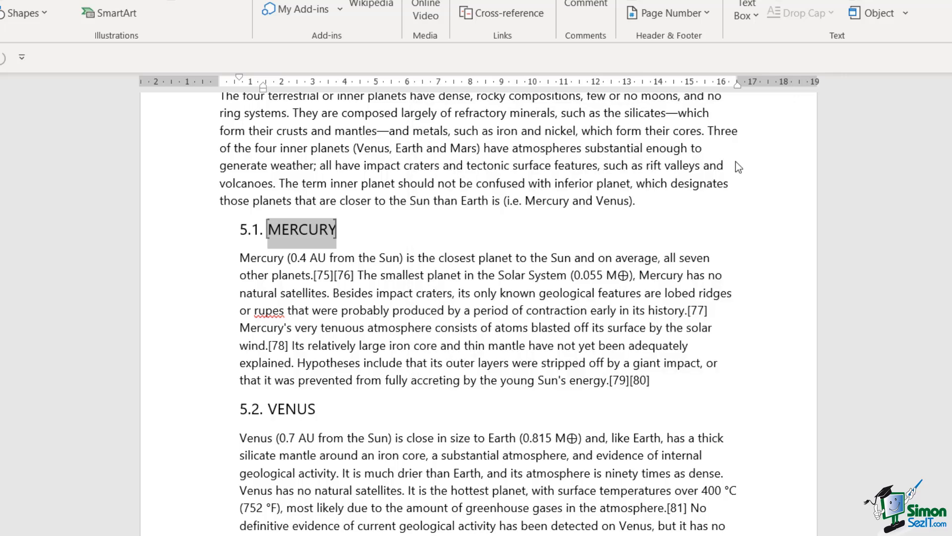
left_click(446, 345)
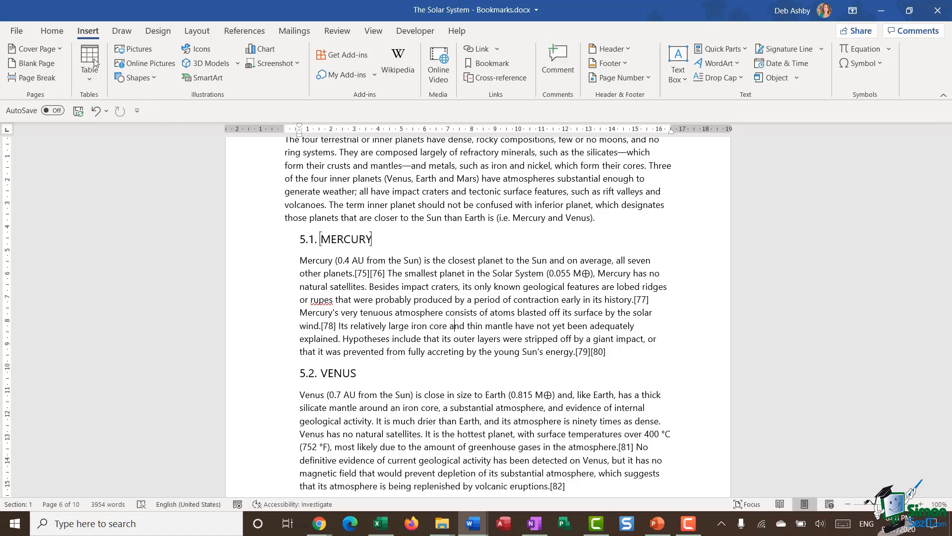
left_click(18, 32)
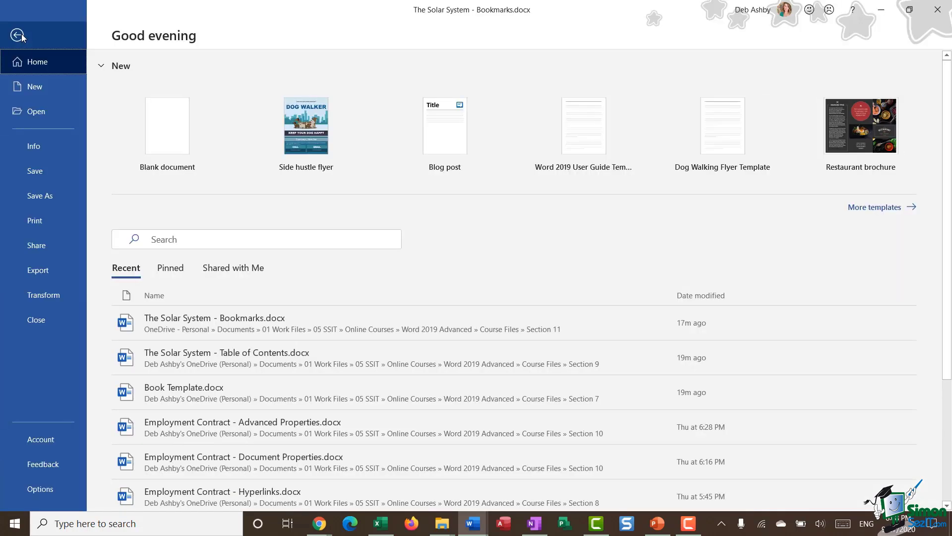
left_click(47, 487)
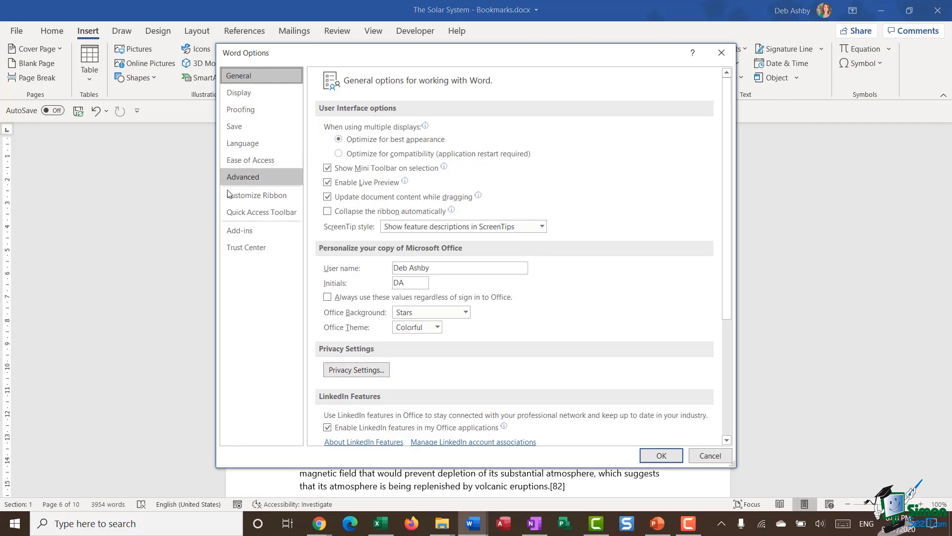
left_click(258, 178)
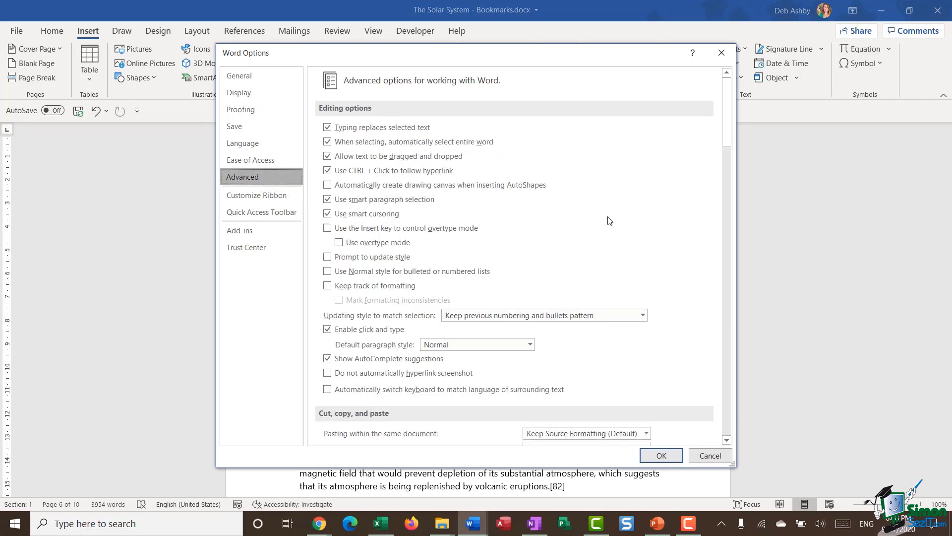
scroll(732, 134, "down", 3)
left_click_drag(733, 133, 735, 240)
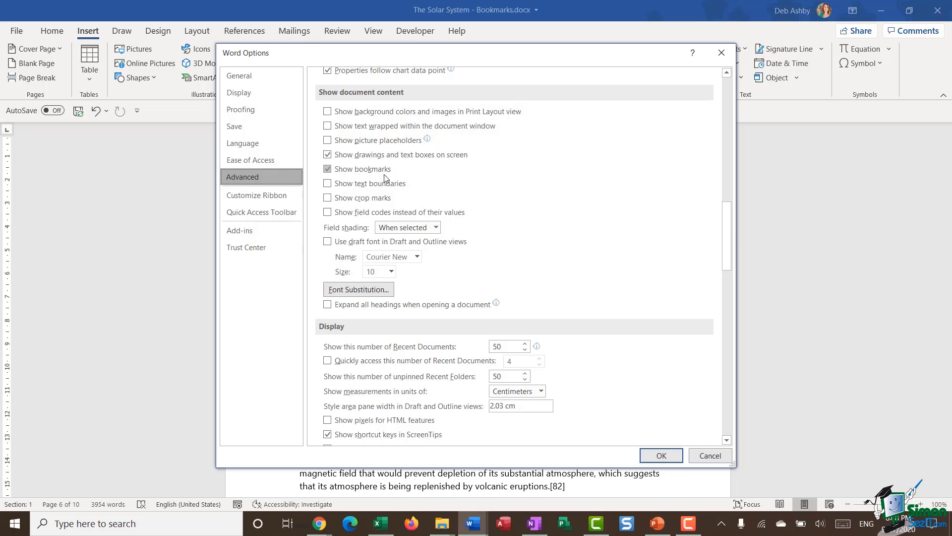
left_click(667, 457)
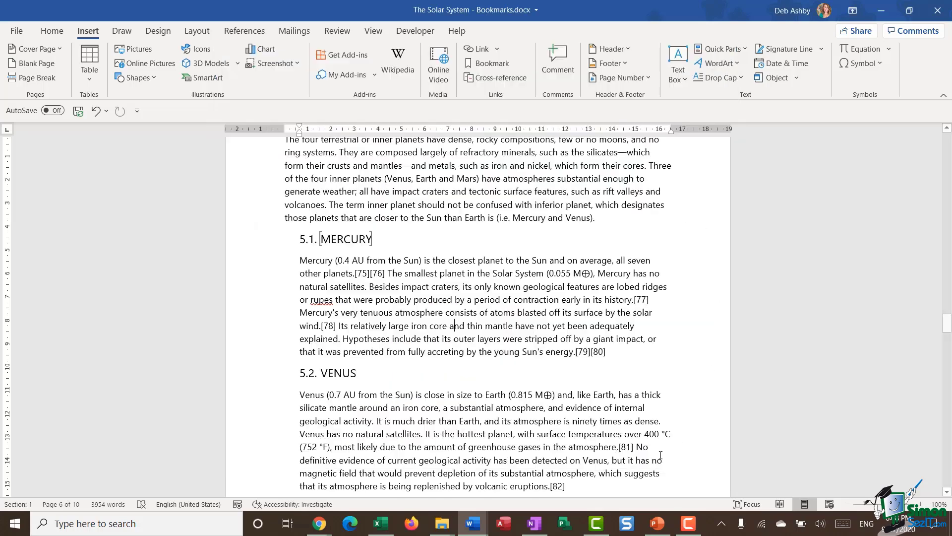
Step: Link the word Mercury in the Solar System Overview list to the Mercury bookmark
left_click(386, 239)
key("ctrl+Home")
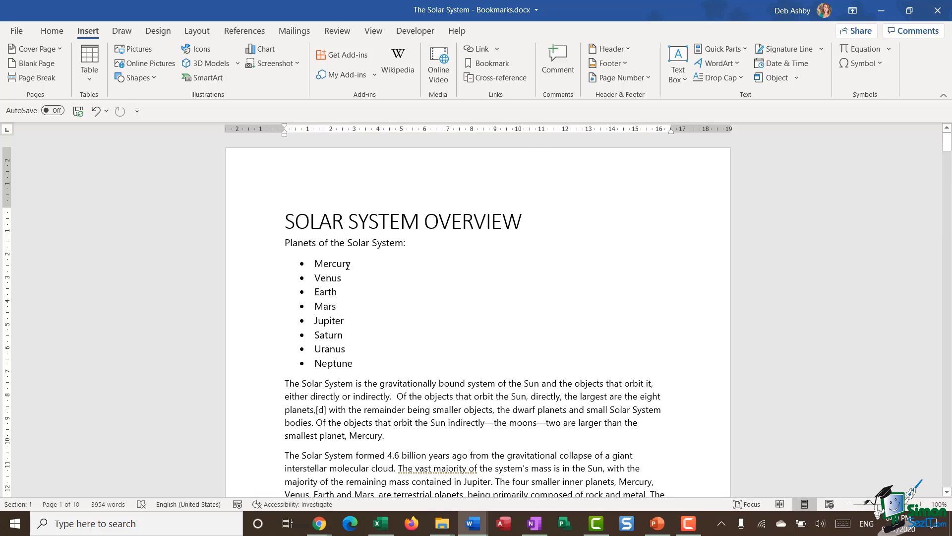
left_click(329, 264)
double_click(329, 264)
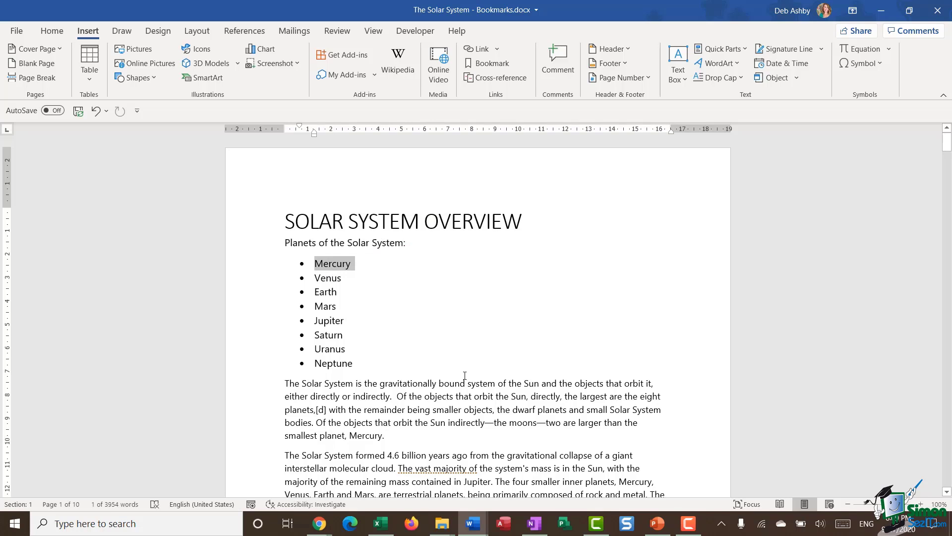
left_click(497, 50)
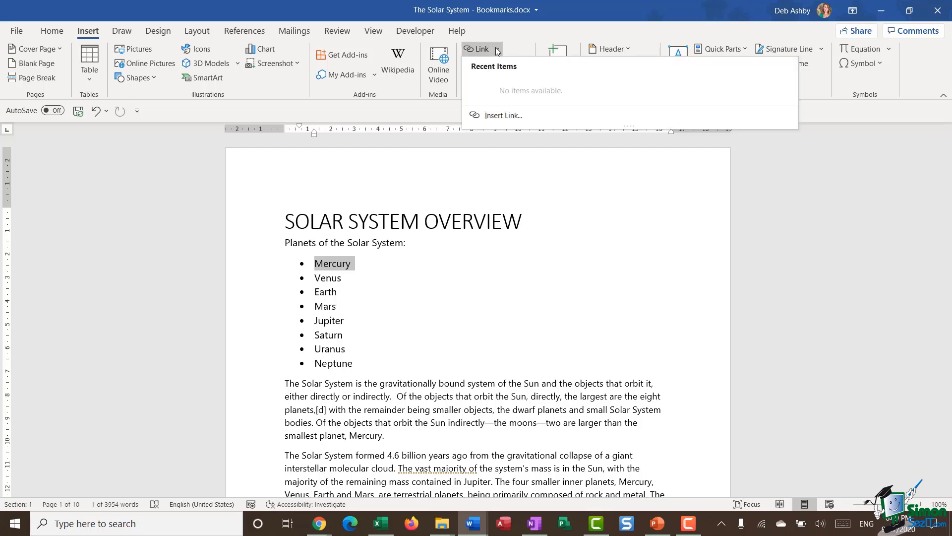
left_click(494, 115)
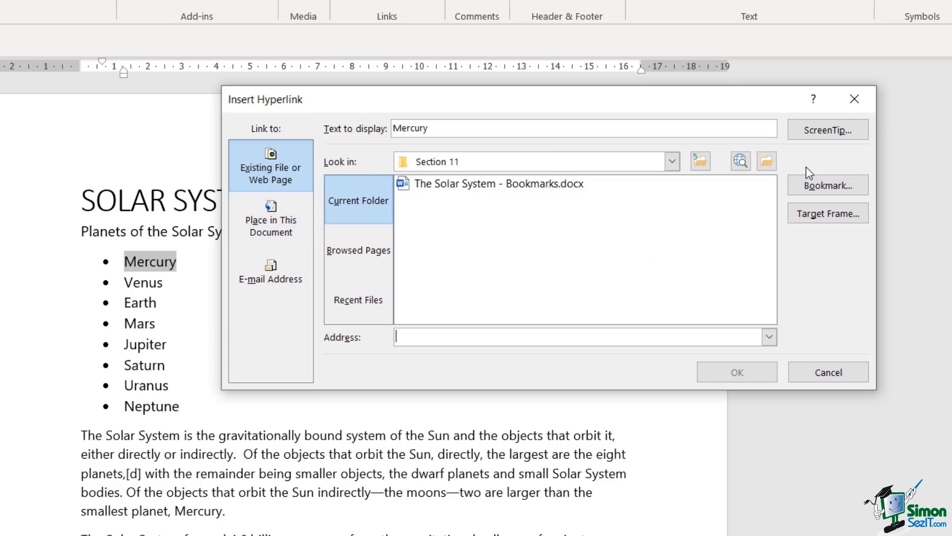
left_click(833, 190)
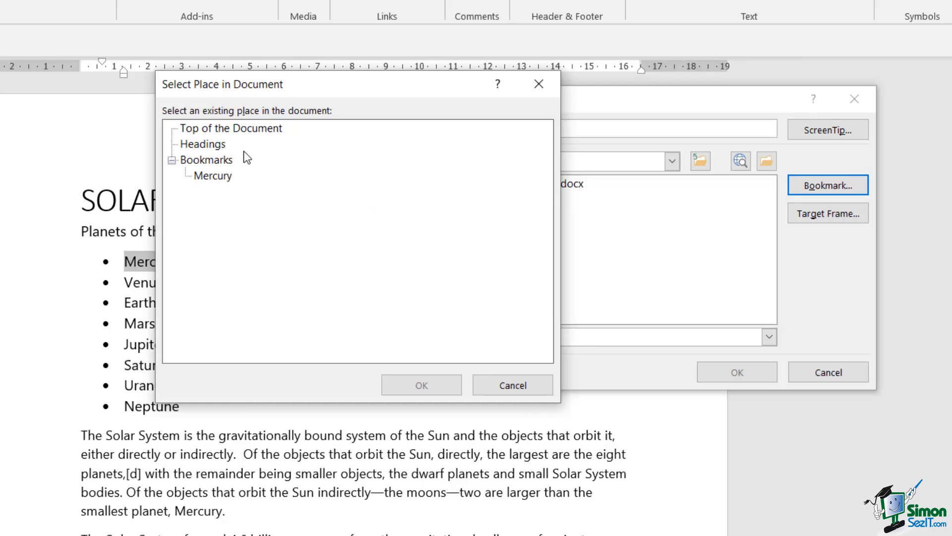
left_click(212, 177)
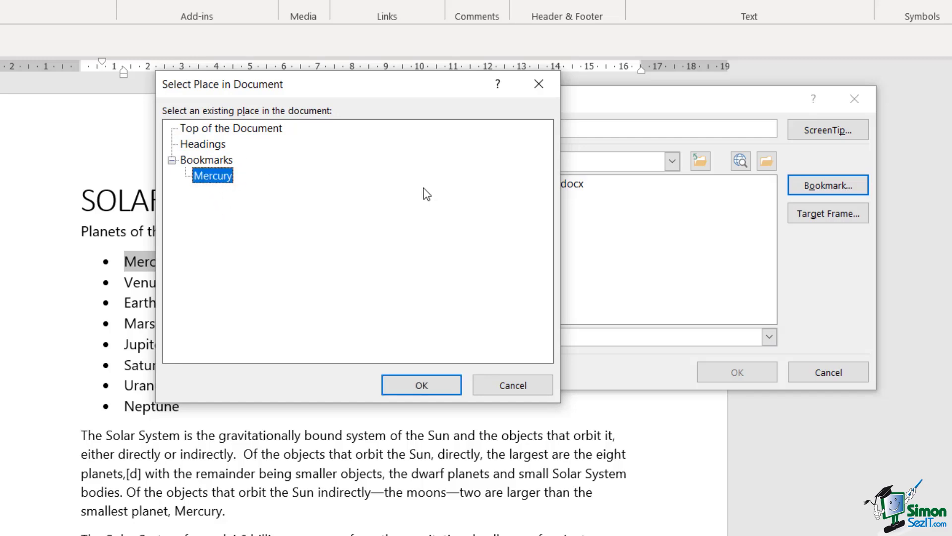
left_click(423, 385)
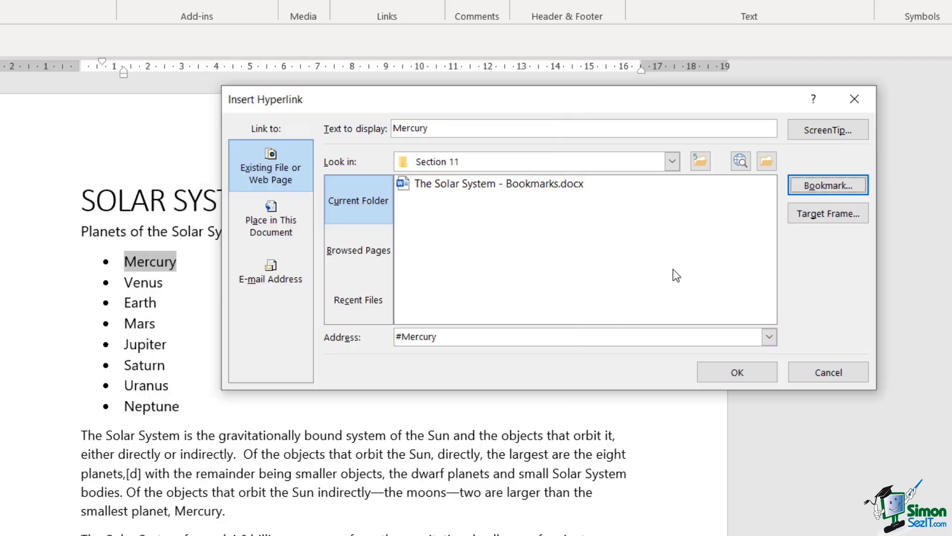
left_click(734, 372)
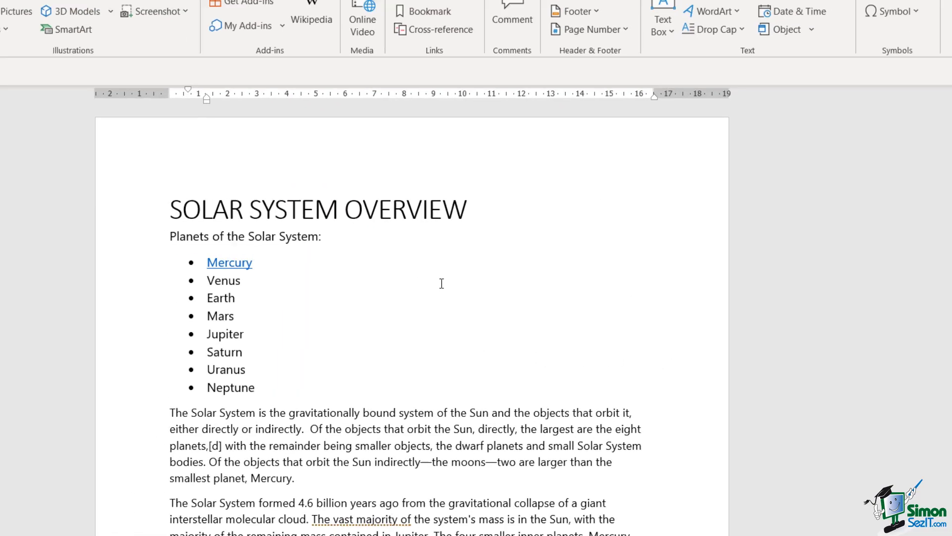
key("Down")
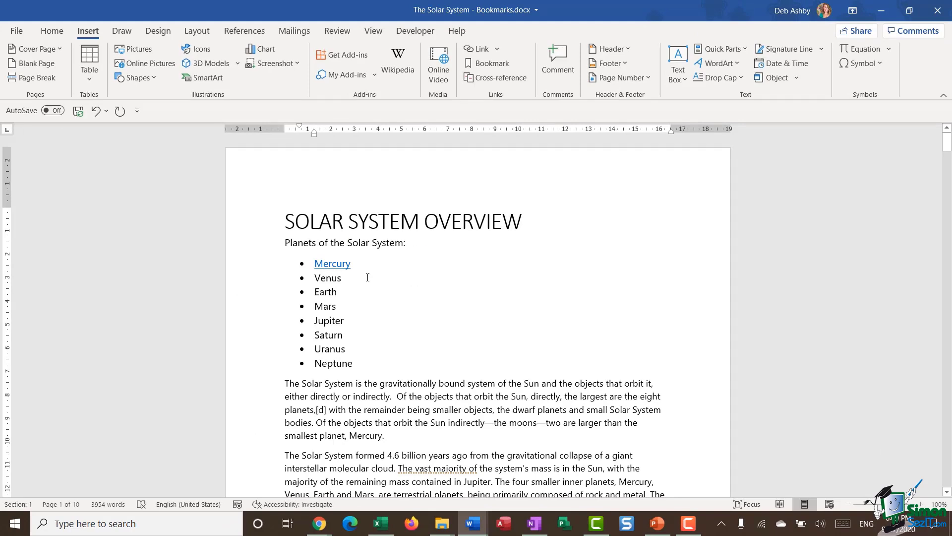
Step: Test the Mercury link, bookmark VENUS in the 5.2 heading as 'Venus', and return to the top
left_click(332, 269, "ctrl")
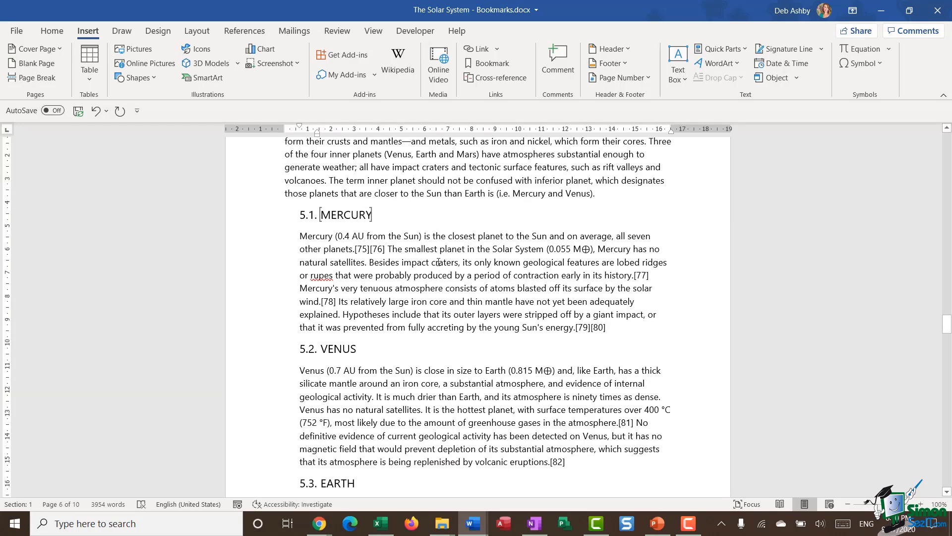
left_click(438, 243)
double_click(331, 349)
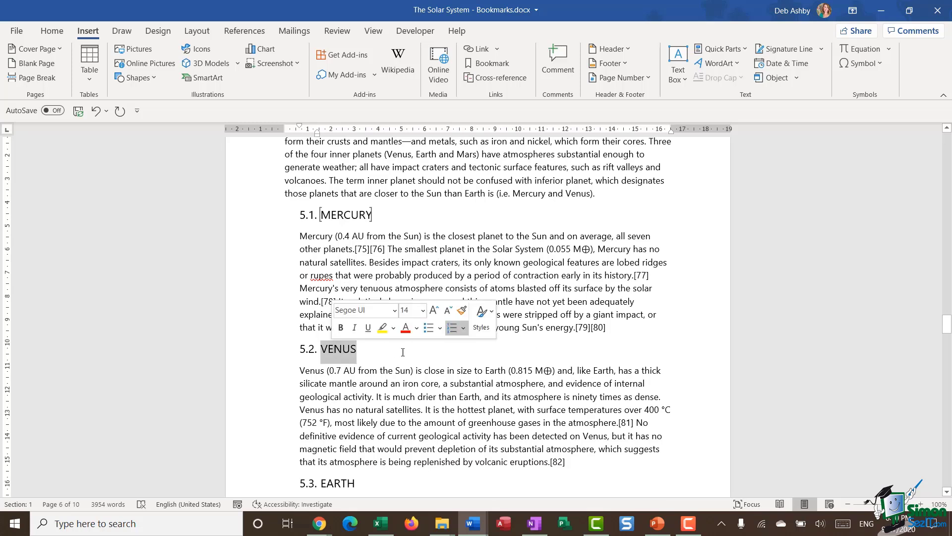
left_click(489, 64)
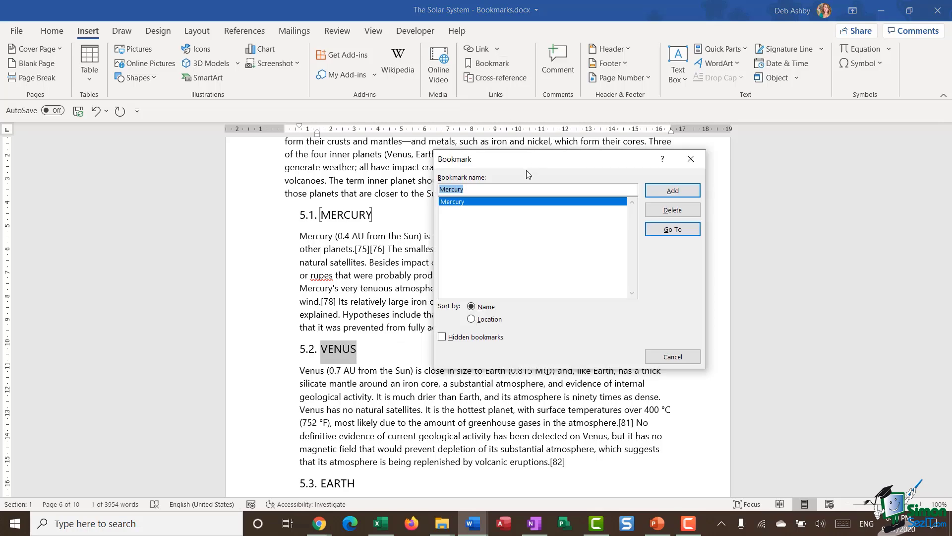
type("Venus")
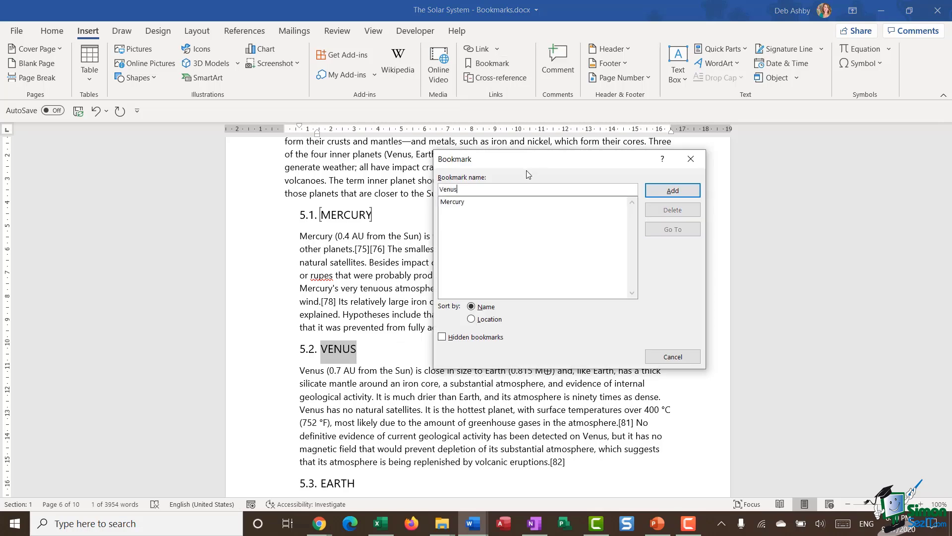
left_click(660, 192)
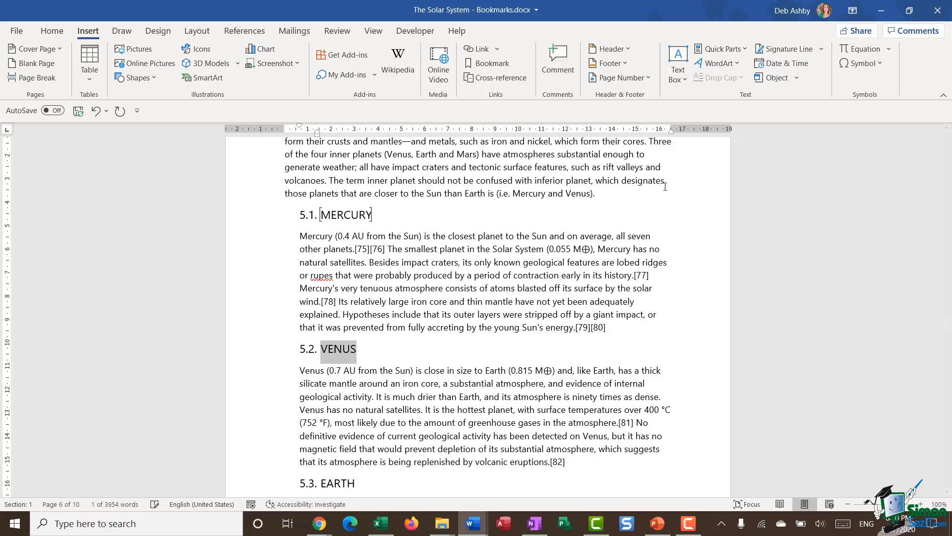
left_click(489, 268)
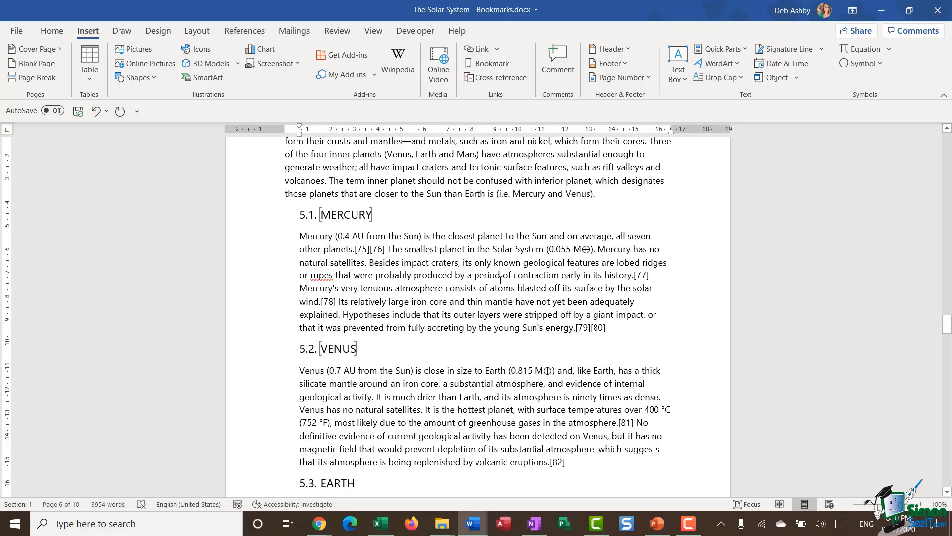
key("ctrl+Home")
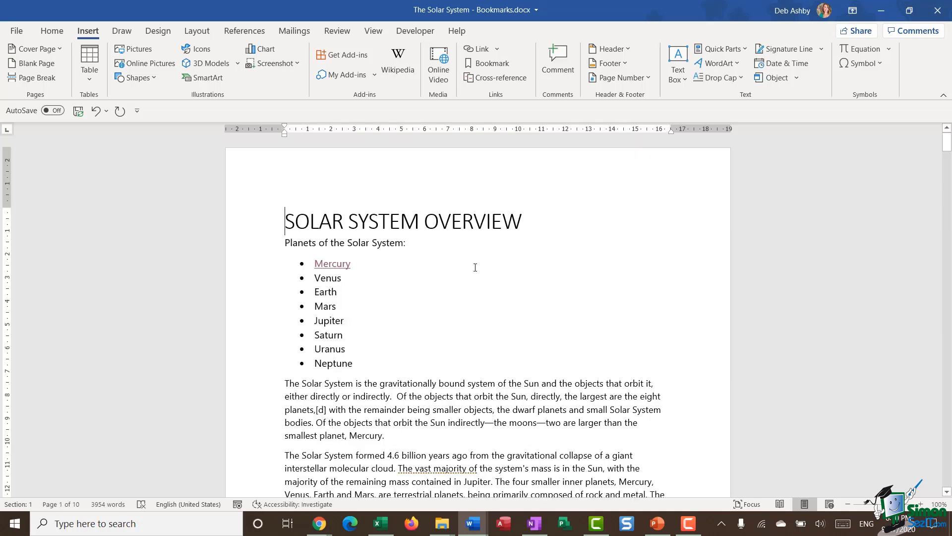
Step: Link Venus in the planet list to the Venus bookmark, then follow the link to test it
double_click(328, 278)
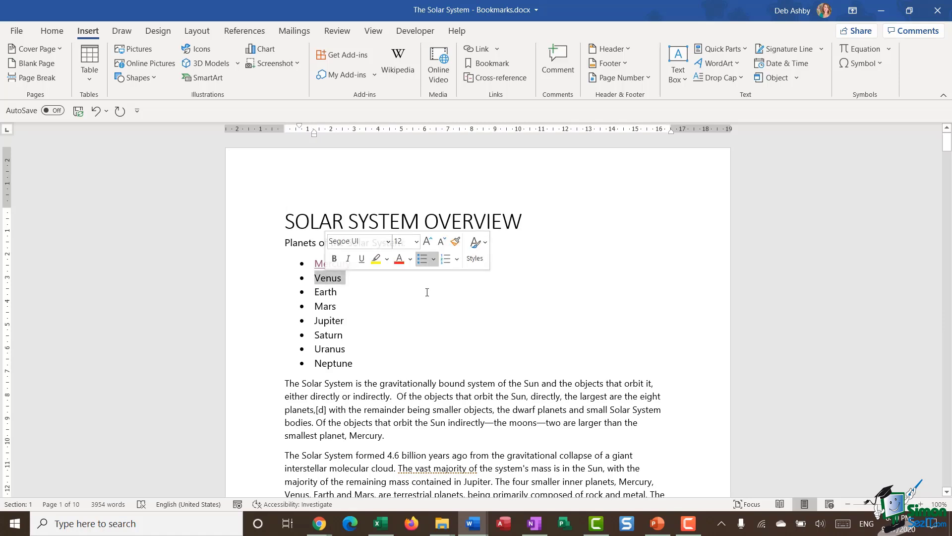
left_click(497, 49)
left_click(492, 116)
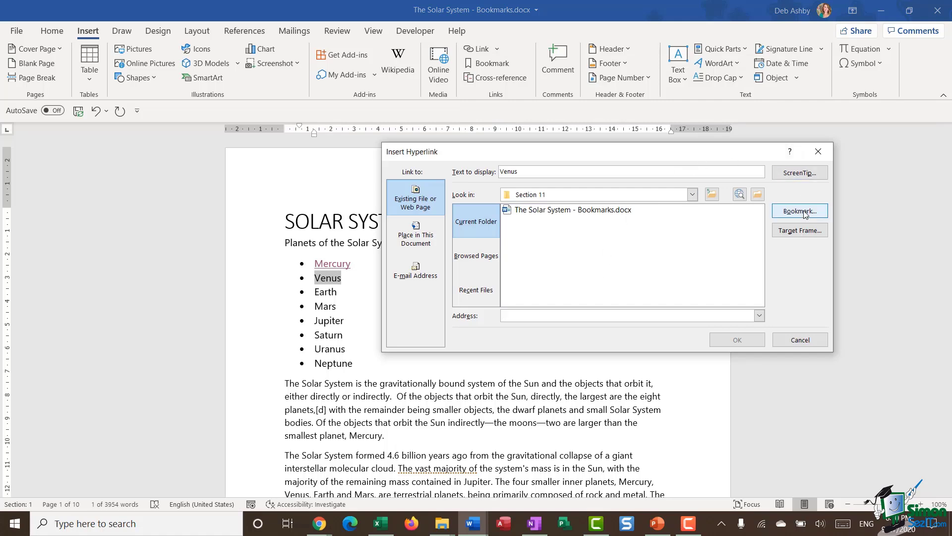
left_click(804, 212)
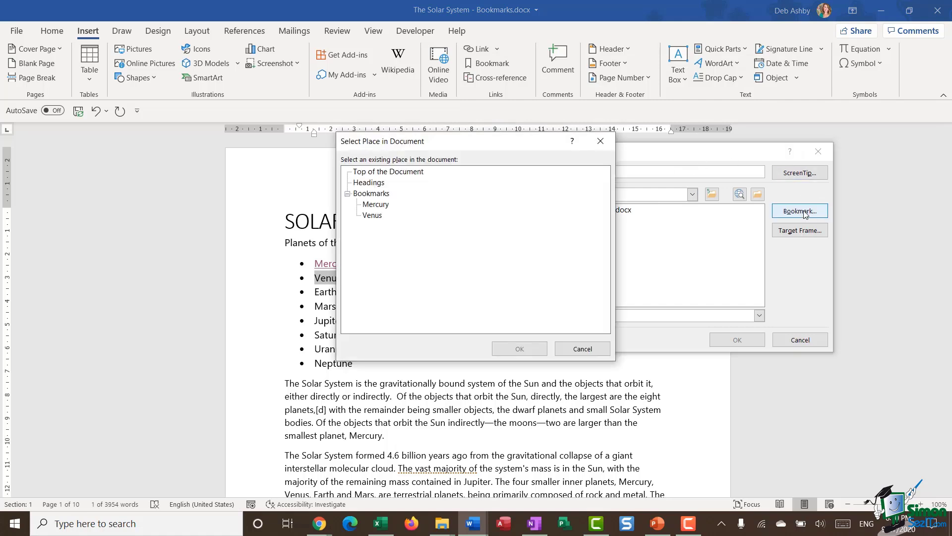
left_click(379, 215)
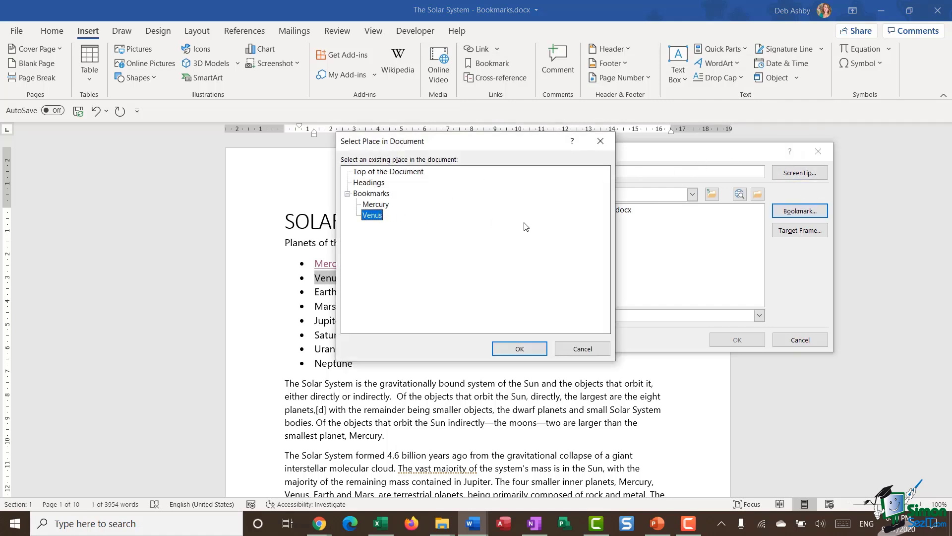
left_click(521, 349)
left_click(738, 341)
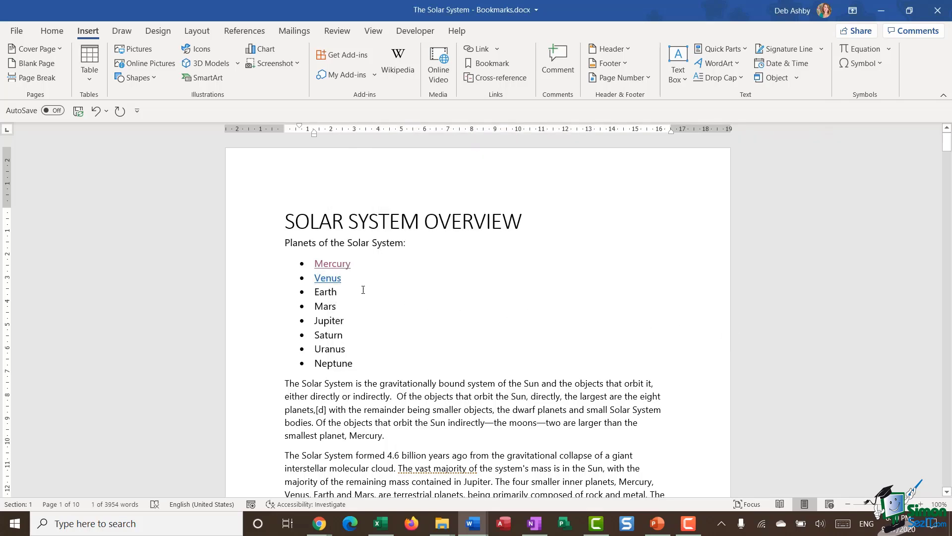
left_click(328, 278, "ctrl")
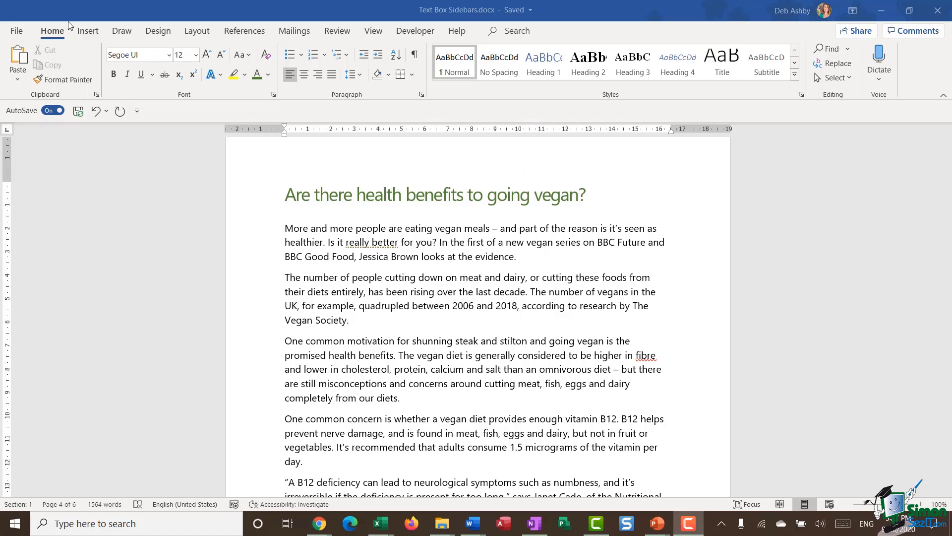
Step: In Text Box Sidebars.docx, open the Insert ribbon's Text Box gallery of built-in designs
left_click(88, 32)
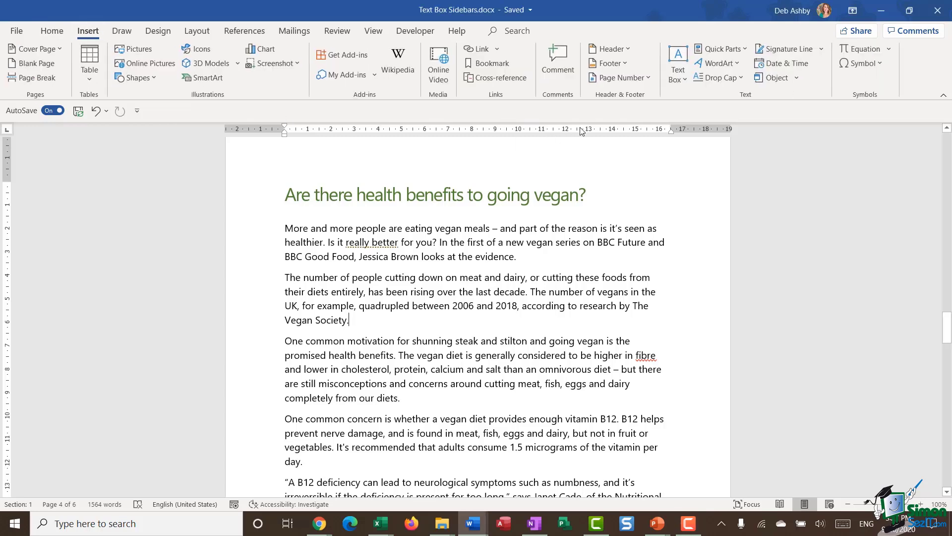
left_click(683, 80)
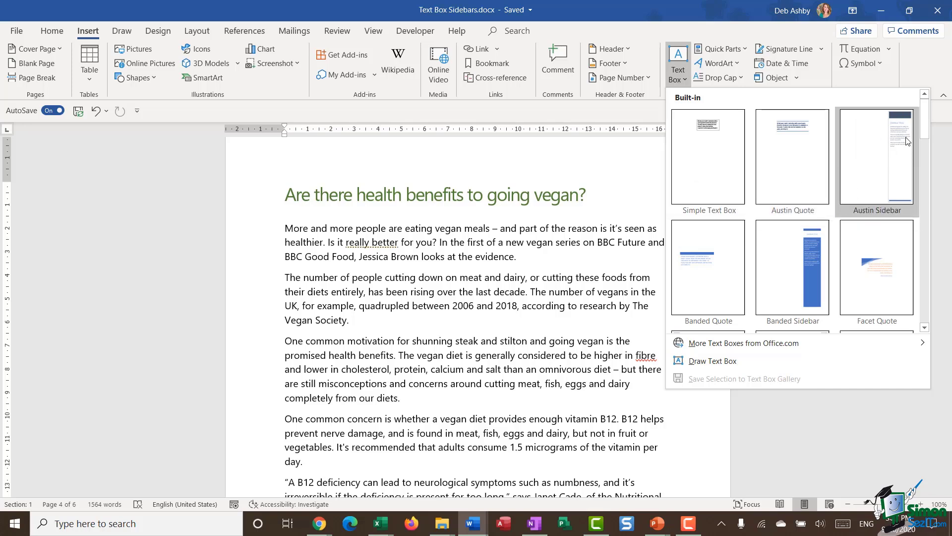
Step: Insert the Austin Sidebar text box beside the vegan article
mouse_move(926, 123)
left_mouse_down()
mouse_move(928, 159)
mouse_move(929, 121)
left_mouse_up()
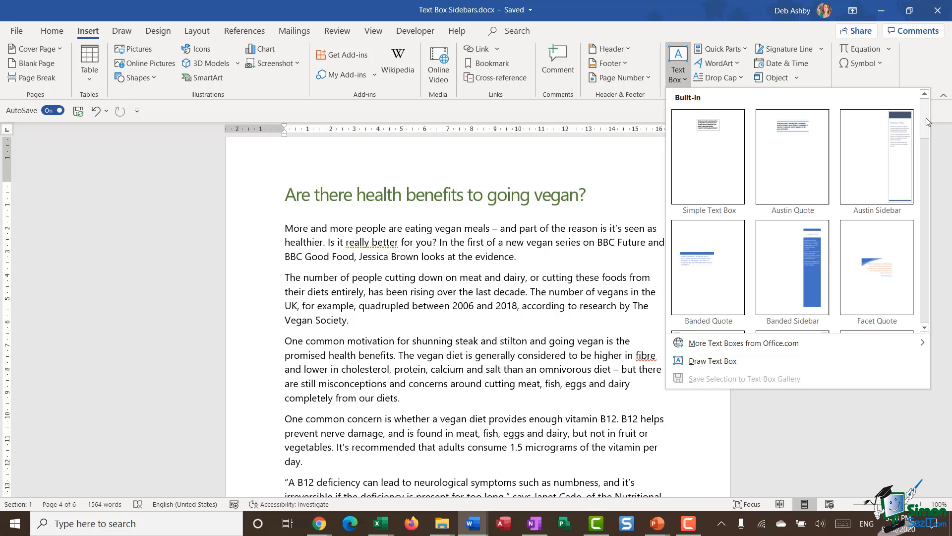
left_click(878, 166)
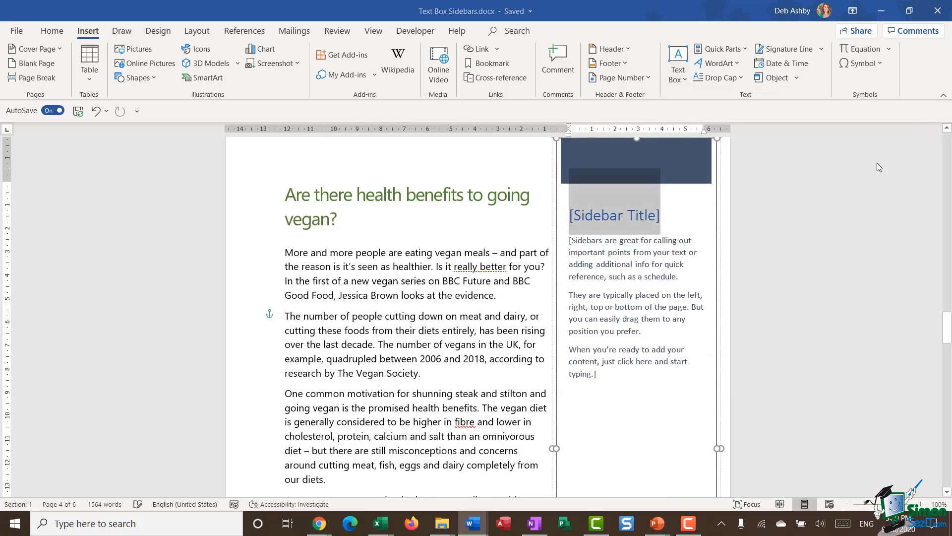
Step: Replace the sidebar's placeholder text with the pasted vegan statistics
left_click(500, 265)
scroll(524, 279, "up", 3)
scroll(506, 276, "down", 6)
scroll(506, 276, "down", 6)
scroll(502, 274, "up", 9)
scroll(503, 274, "up", 1)
scroll(502, 273, "down", 8)
scroll(502, 273, "up", 8)
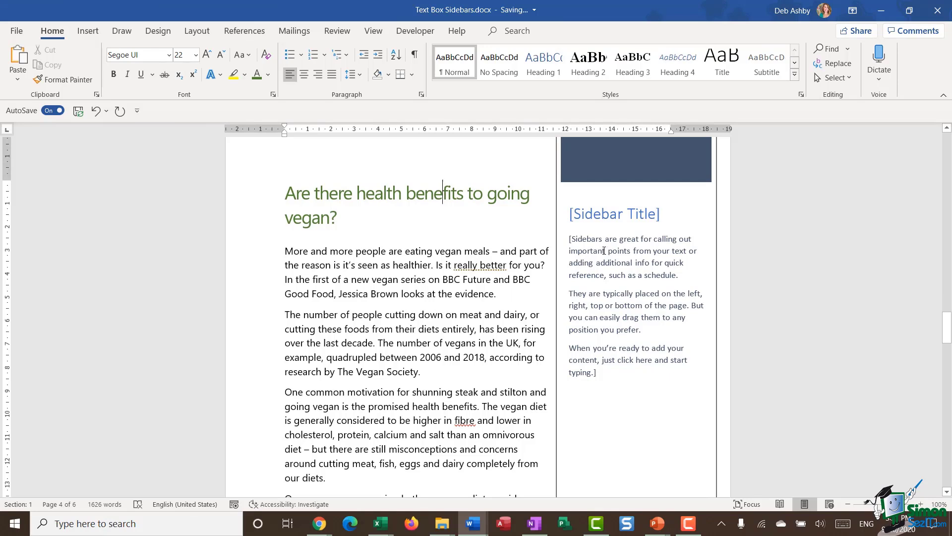
left_click(603, 247)
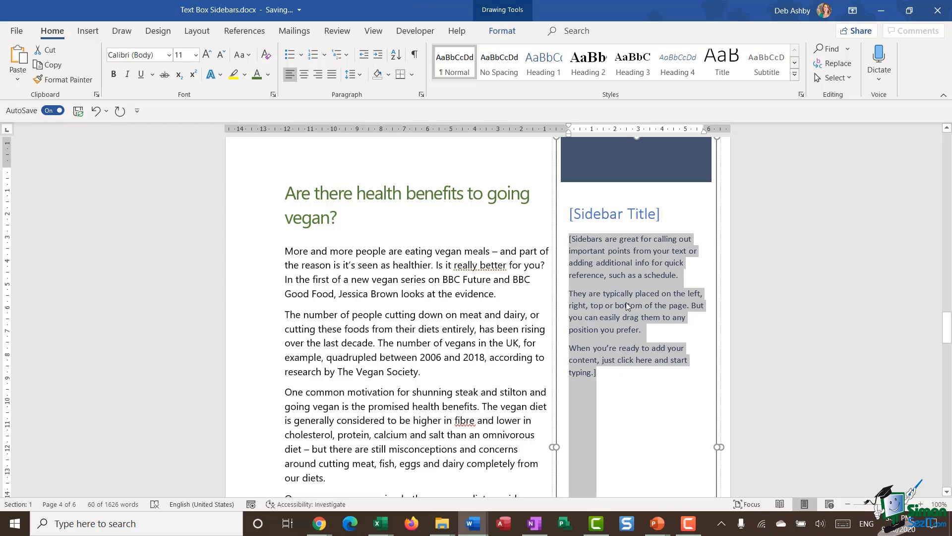
key("ctrl+v")
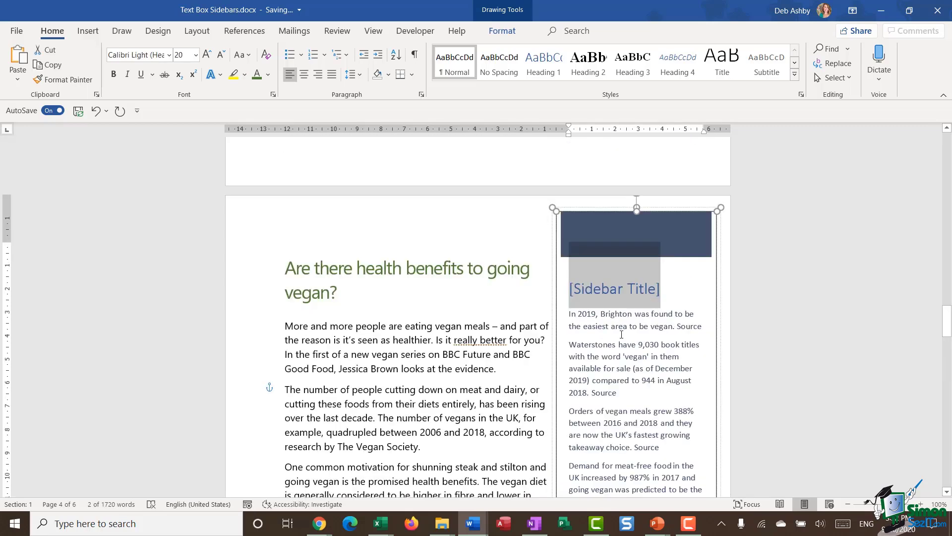
Step: Title the sidebar 'Vegan Stats' and select all of its statistics text
left_click(620, 329)
left_click(650, 292)
type("Vegan")
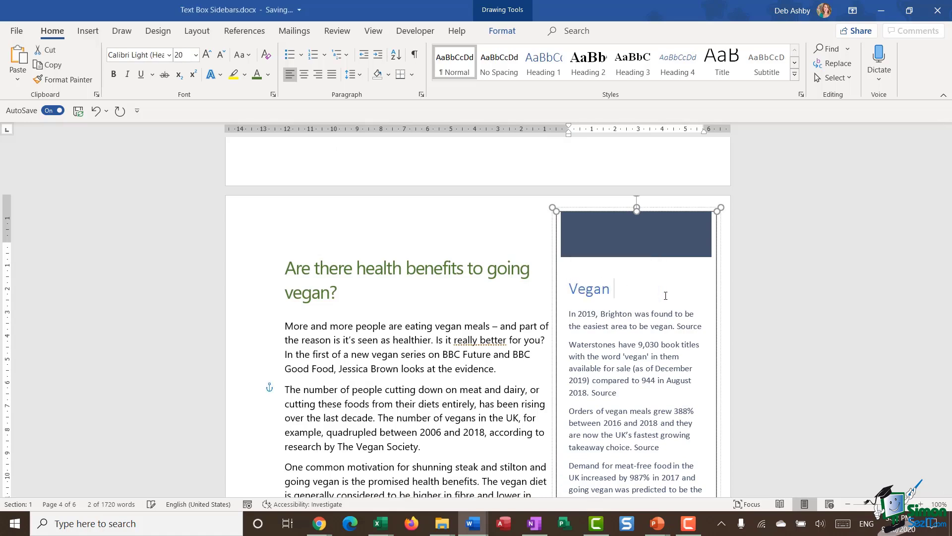
type(" Stats")
left_click(584, 344)
scroll(626, 298, "down", 3)
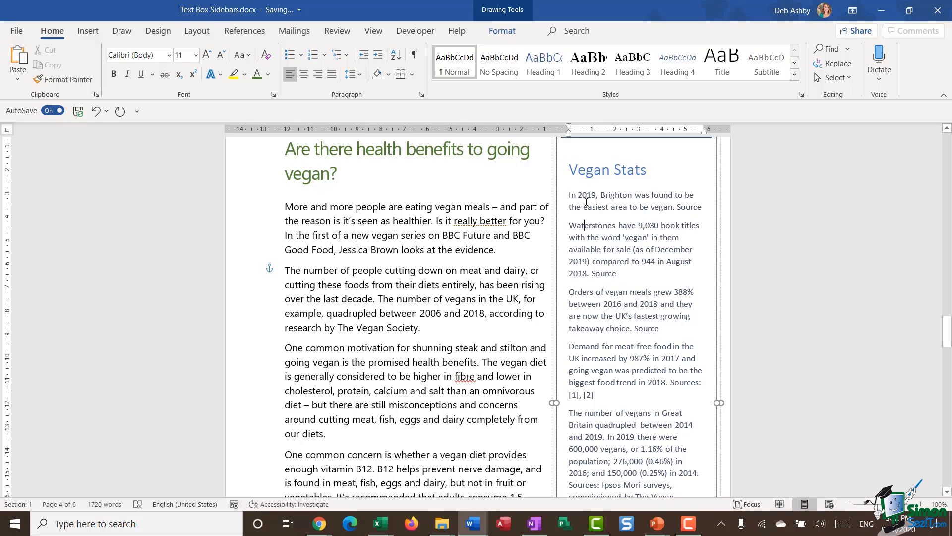
left_click(621, 196)
left_click(348, 207)
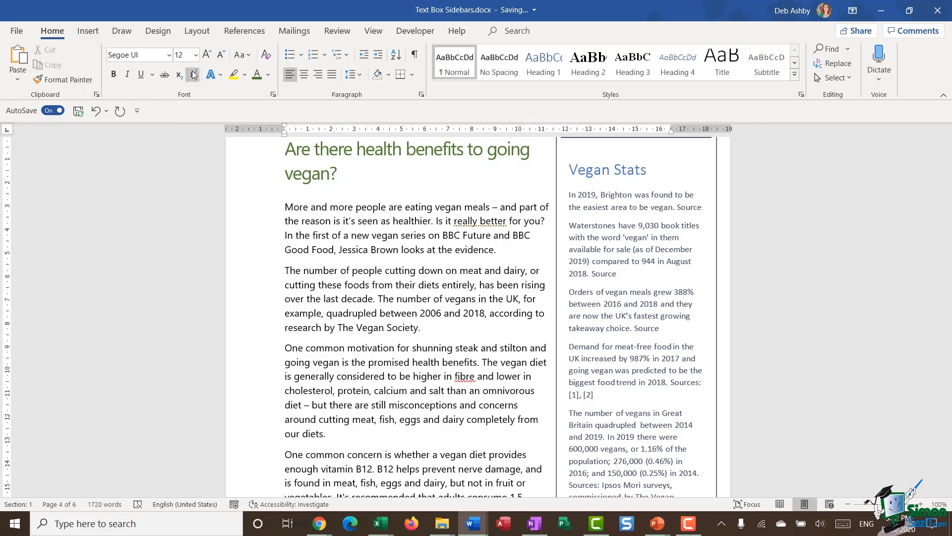
left_click_drag(637, 198, 704, 308)
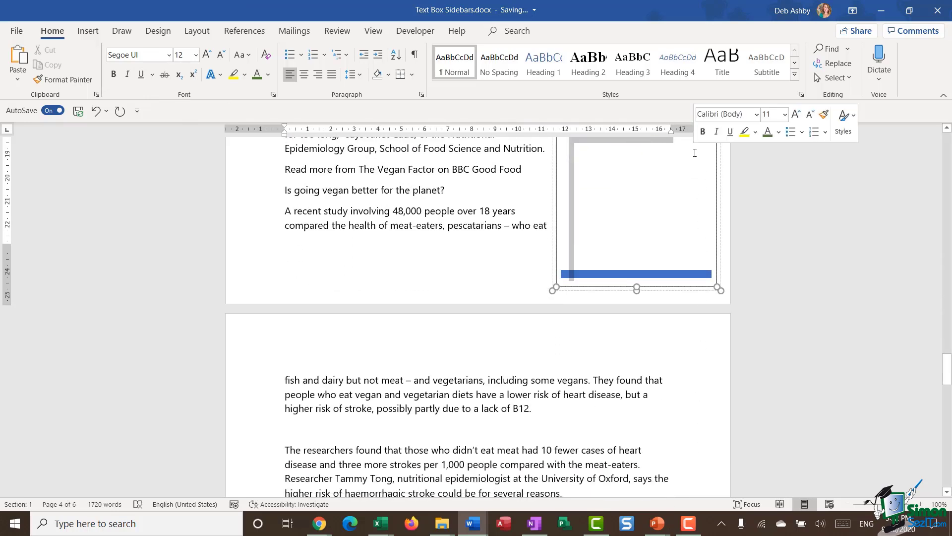
Step: Change the sidebar statistics font to Segoe UI
left_click(169, 54)
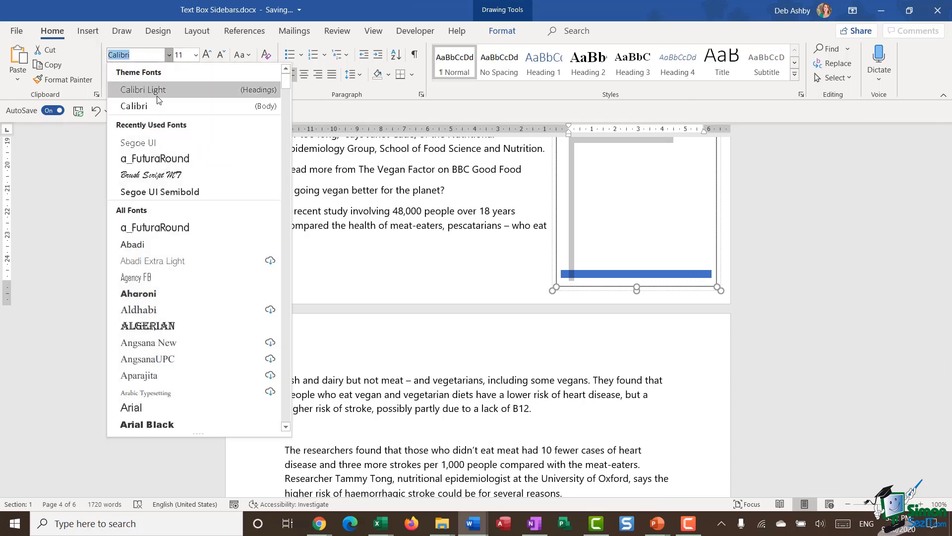
left_click(138, 143)
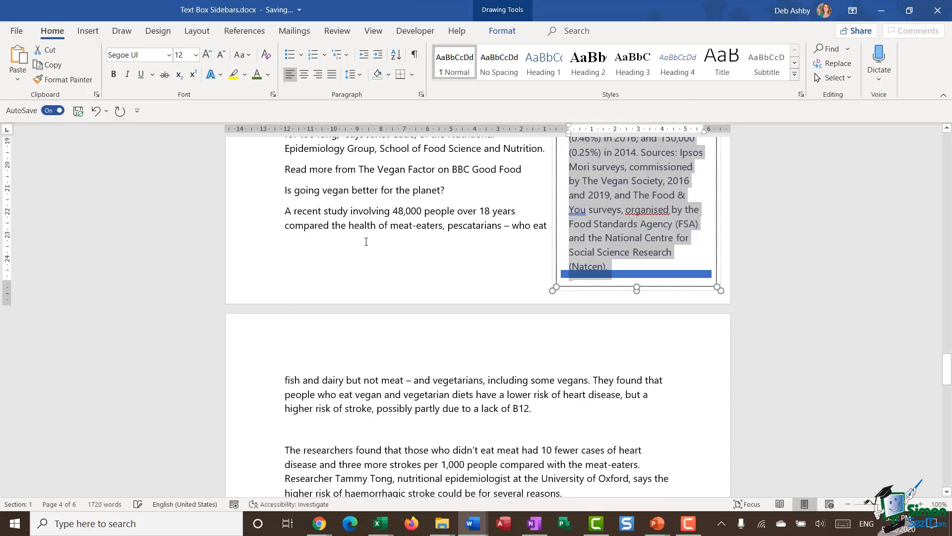
left_click(505, 240)
scroll(665, 293, "up", 14)
scroll(660, 297, "down", 7)
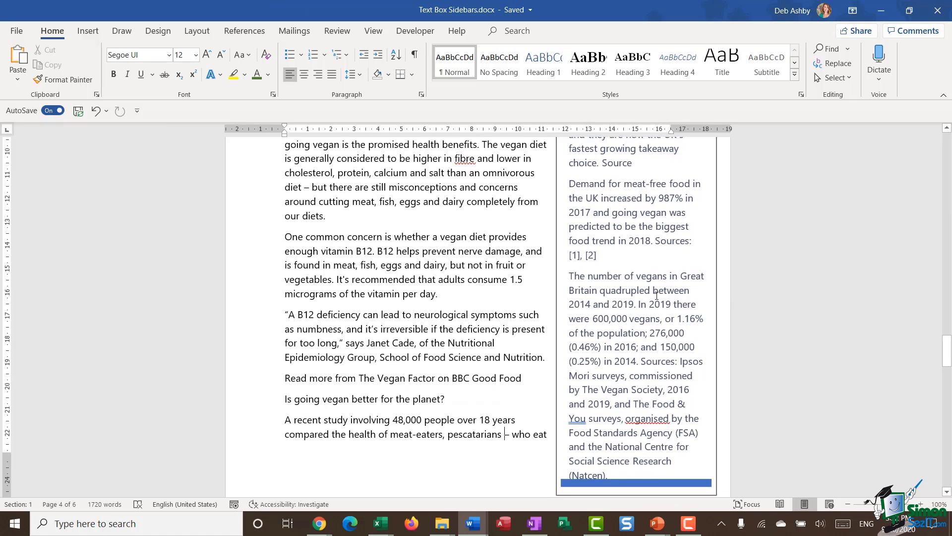
Step: Delete the 'Sources: [1], [2]' reference and the stray 'Source' word
left_click_drag(650, 249, 654, 240)
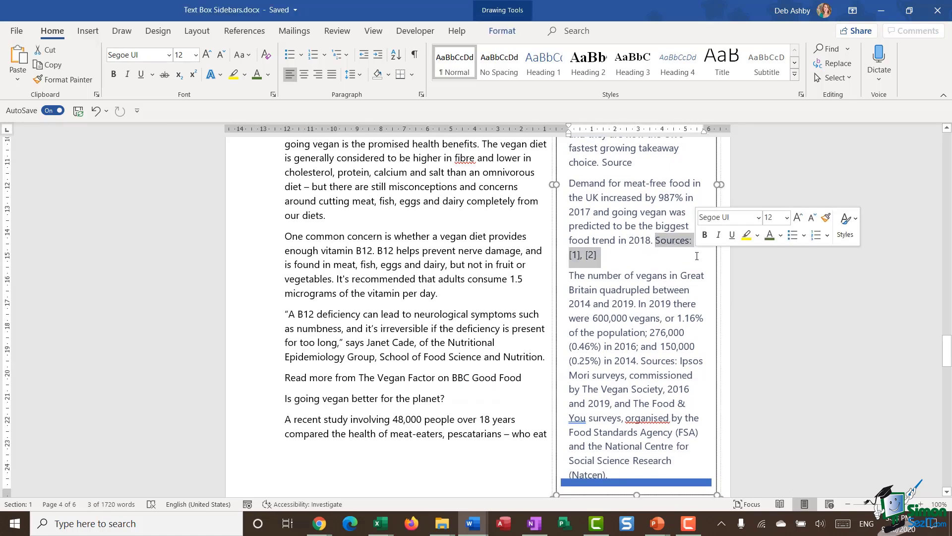
key("Delete")
double_click(620, 167)
key("Delete")
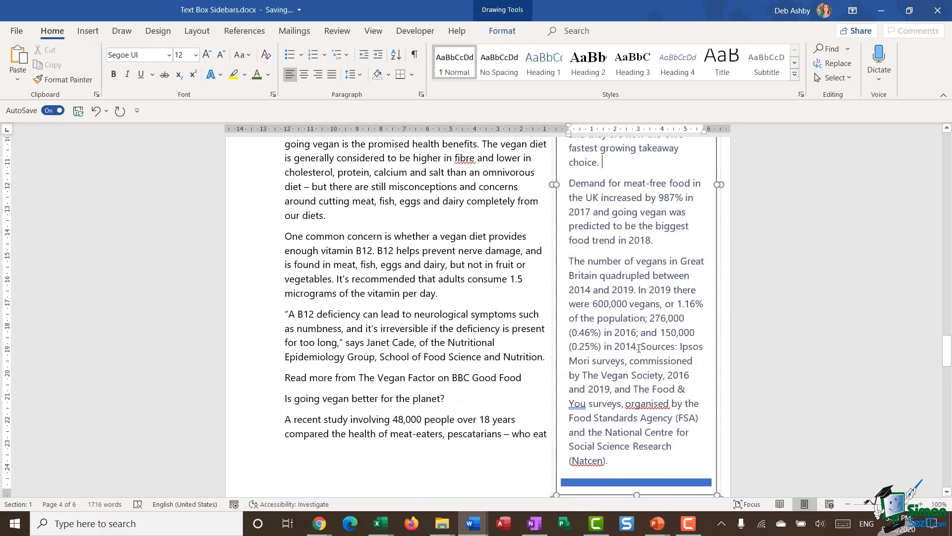
Step: Replace the long Ipsos Mori sources note with an italic 'Source: The Vegan Society' line
left_click_drag(643, 346, 609, 461)
key("Return")
type("Sour")
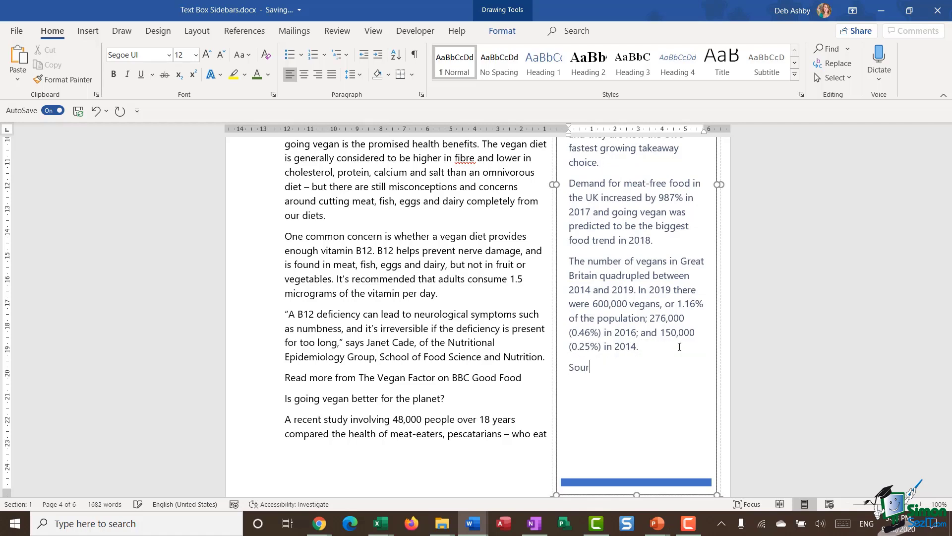
type("ce: The Vegan Society")
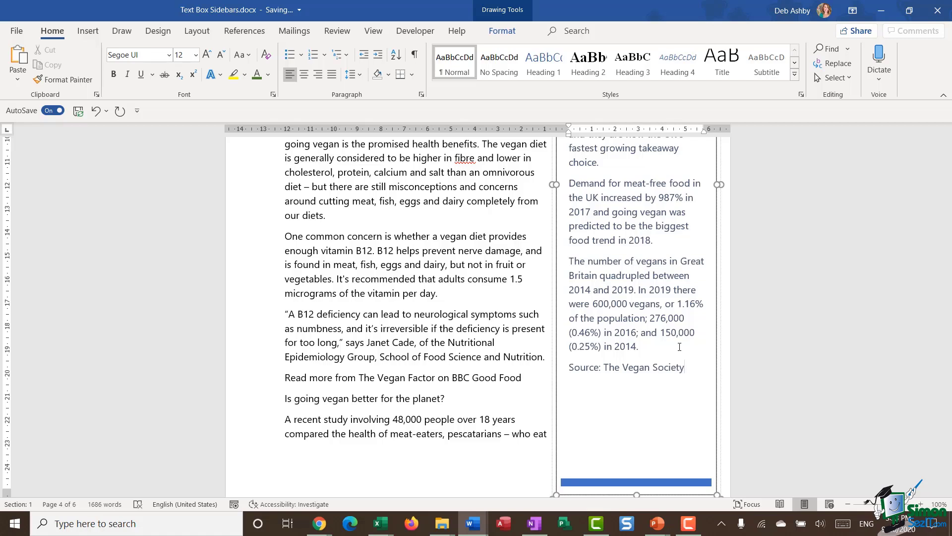
left_click_drag(686, 365, 568, 367)
left_click(604, 354)
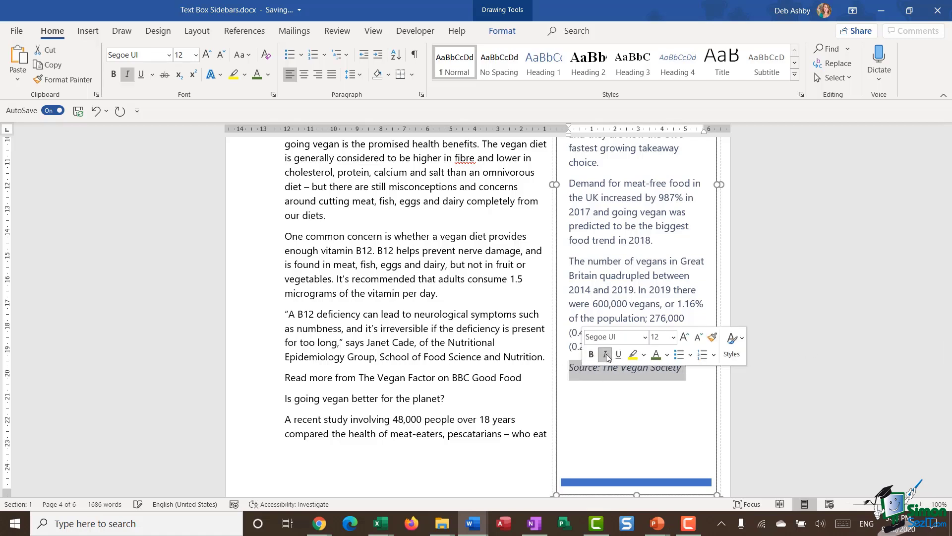
left_click(662, 415)
Step: Select the statistics paragraphs above the source line in the sidebar
left_click(660, 290)
scroll(668, 288, "up", 4)
scroll(668, 288, "up", 2)
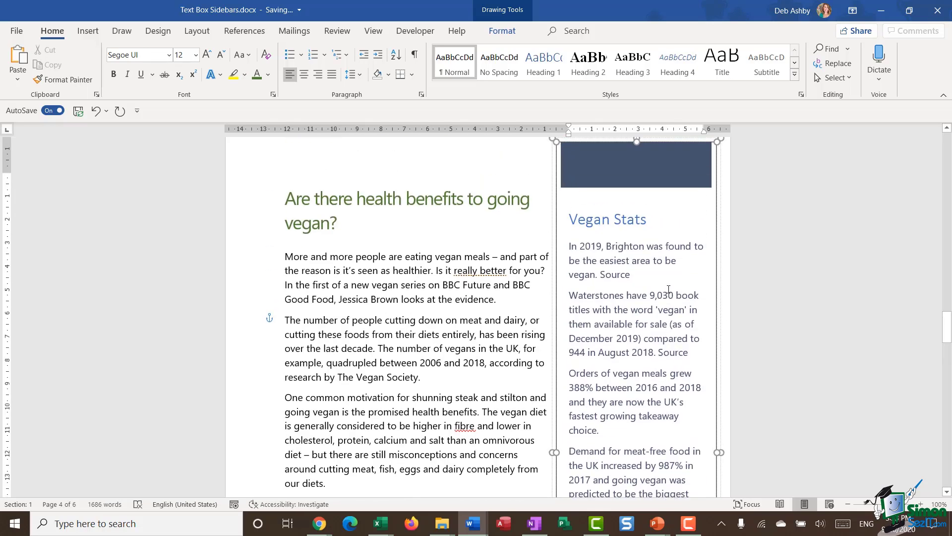
scroll(668, 288, "down", 2)
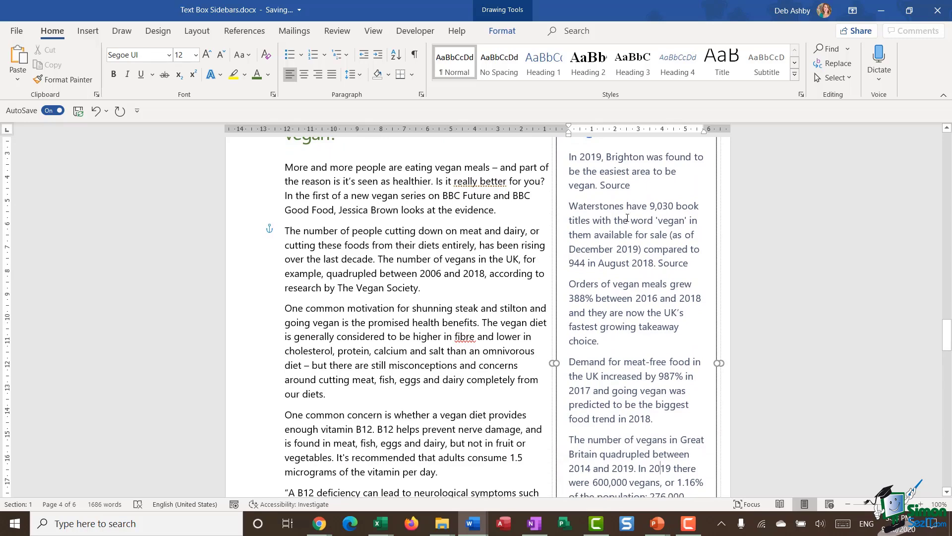
left_click_drag(569, 206, 644, 380)
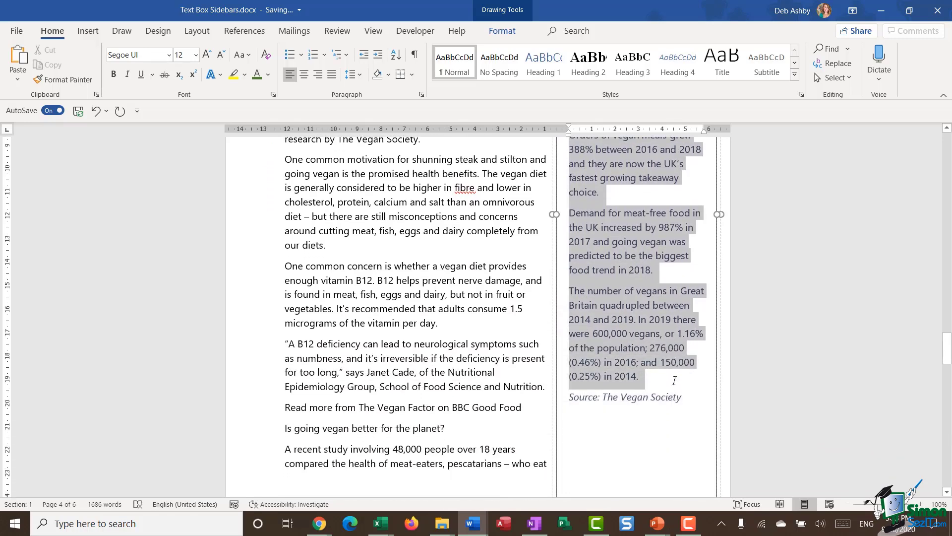
Step: Turn the selected sidebar statistics into a bulleted list
left_click(289, 54)
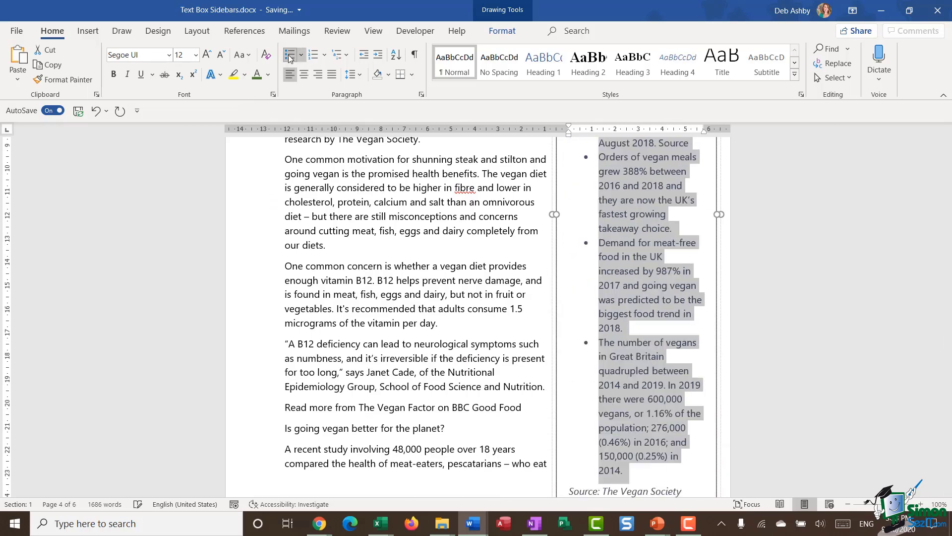
left_click(516, 279)
scroll(641, 284, "up", 5)
scroll(643, 283, "down", 1)
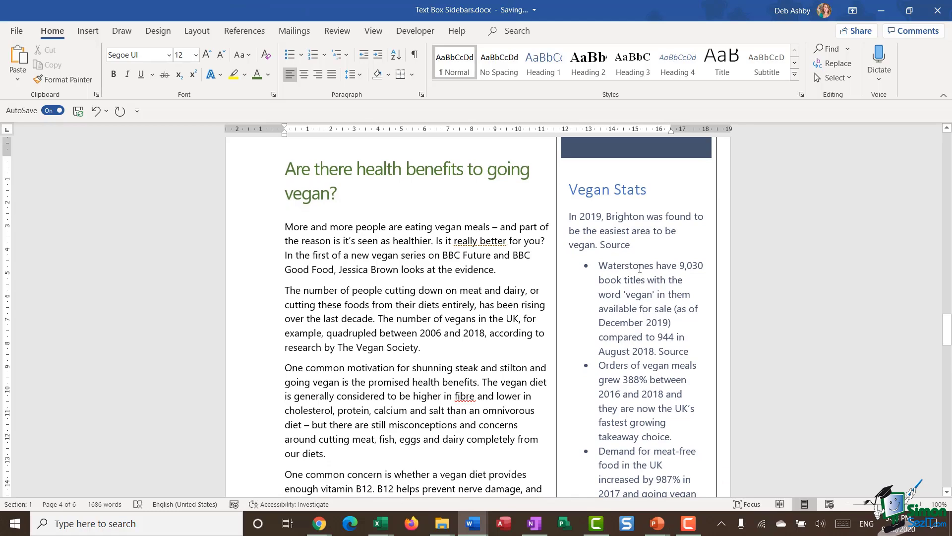
scroll(640, 268, "up", 1)
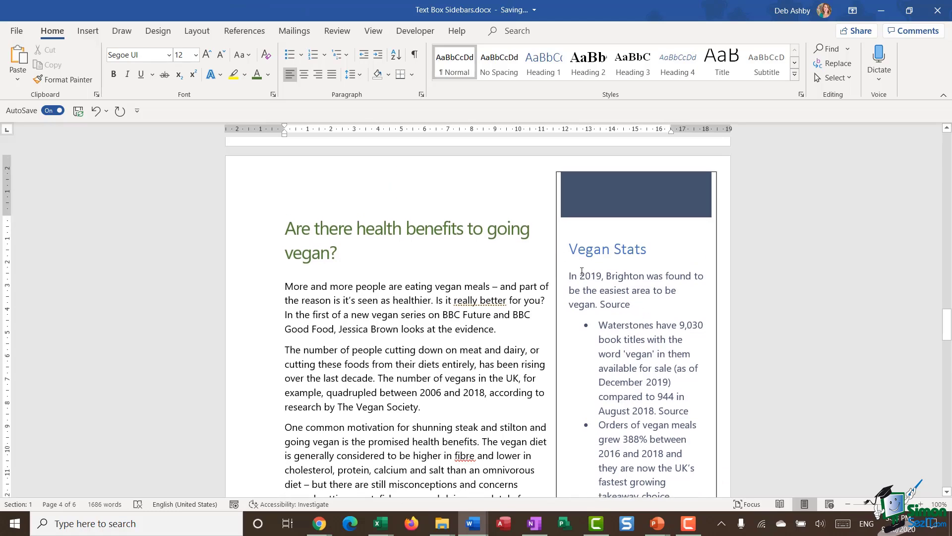
Step: Widen the Vegan Stats box to the left and shorten it from the bottom
left_click(627, 291)
scroll(650, 275, "down", 3)
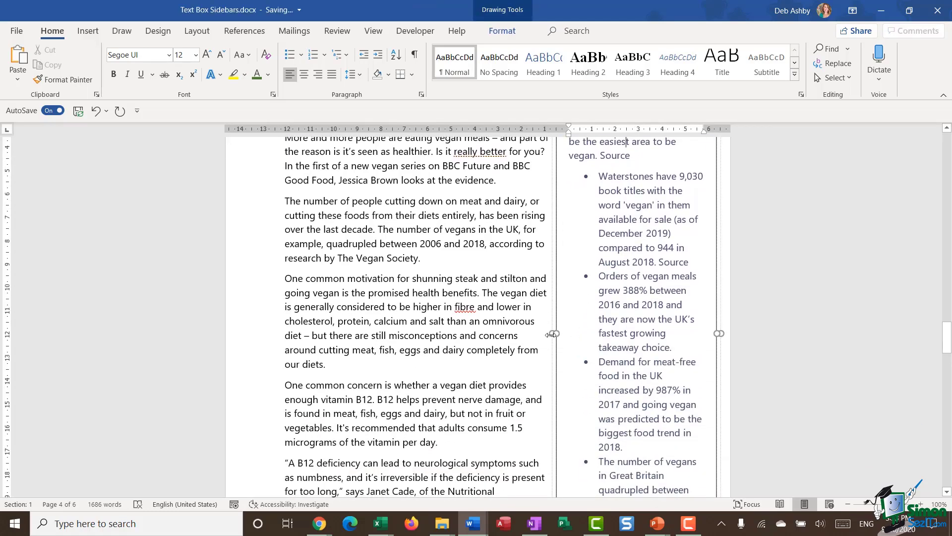
left_click_drag(555, 334, 528, 335)
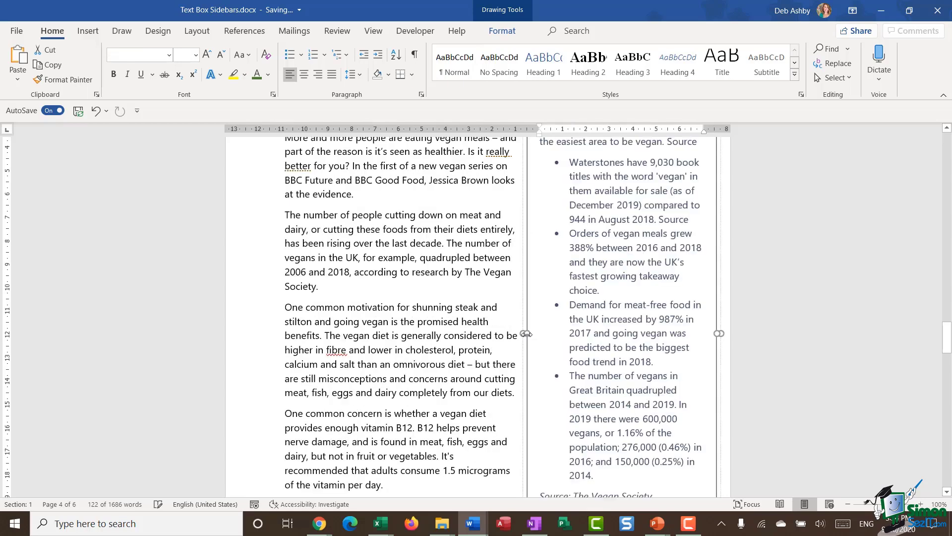
scroll(622, 432, "down", 4)
mouse_move(623, 439)
left_mouse_down()
mouse_move(629, 356)
mouse_move(629, 434)
left_mouse_up()
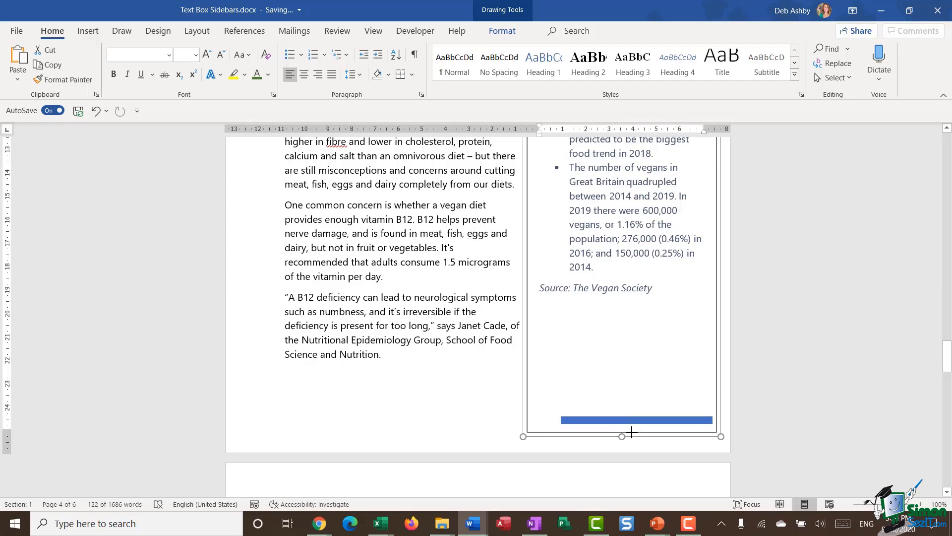
Step: Stretch the dark header band out to the box's left and right edges
scroll(640, 322, "up", 15)
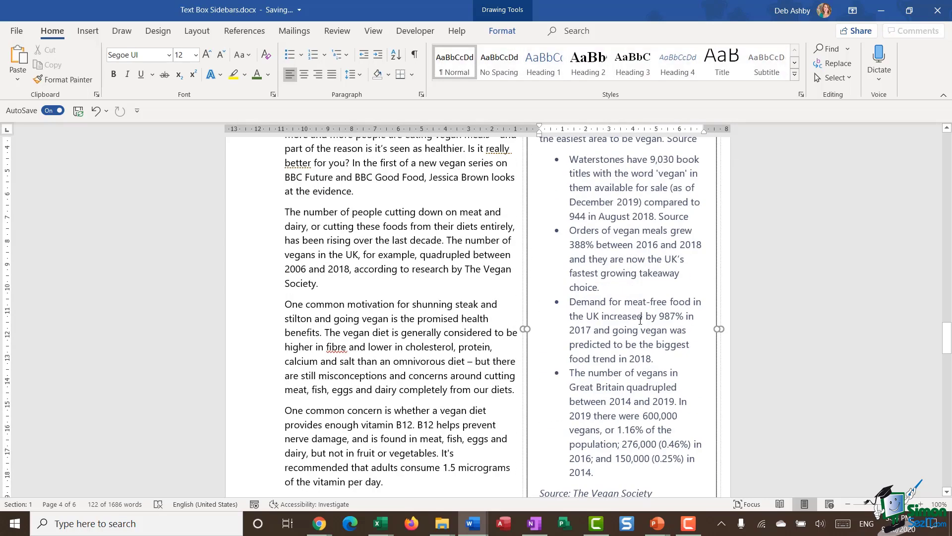
scroll(640, 320, "down", 1)
scroll(636, 320, "up", 1)
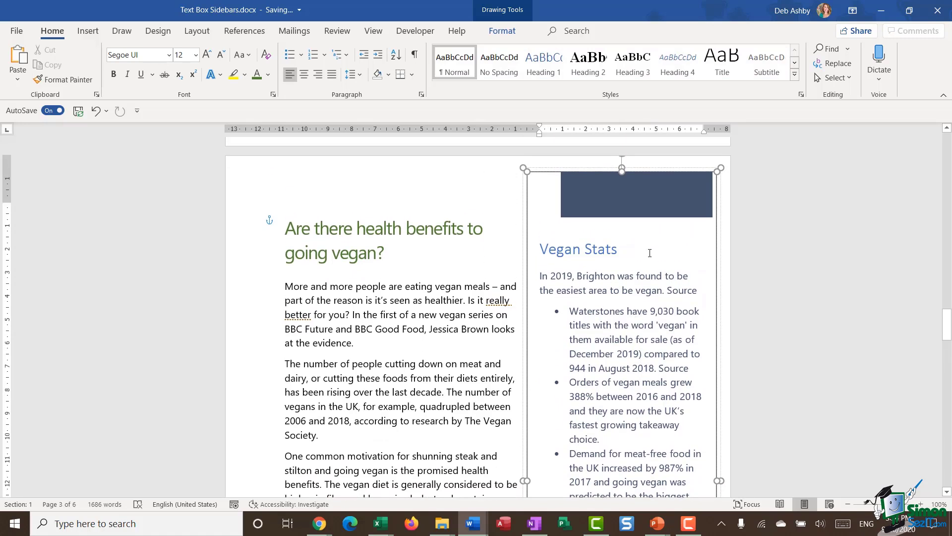
left_click(631, 201)
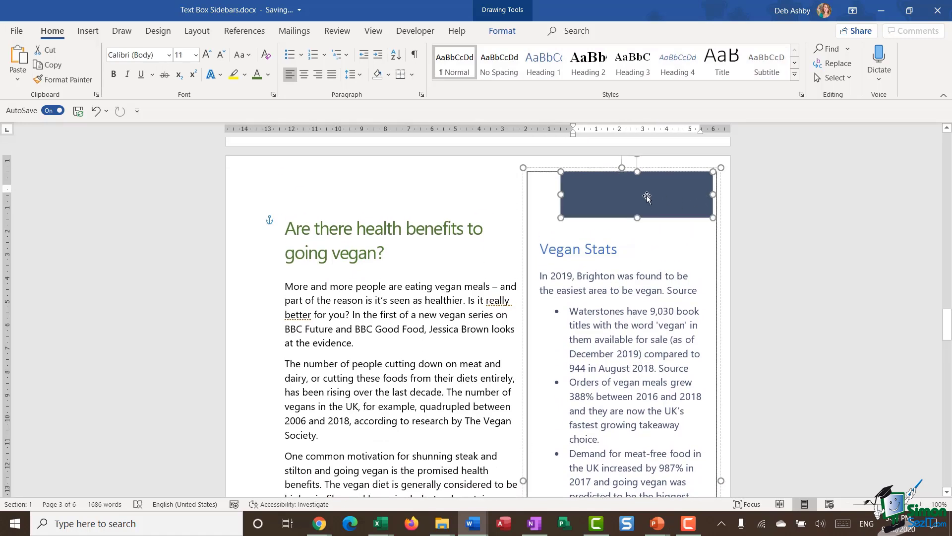
left_click_drag(713, 194, 716, 195)
left_click_drag(561, 195, 526, 198)
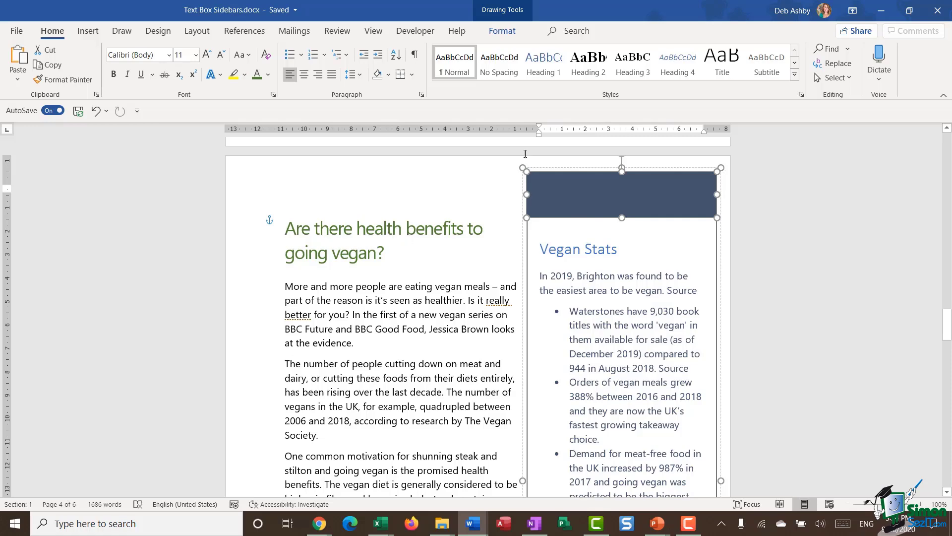
Step: Fill the header band Green, Accent 6, Darker 25%
left_click(501, 30)
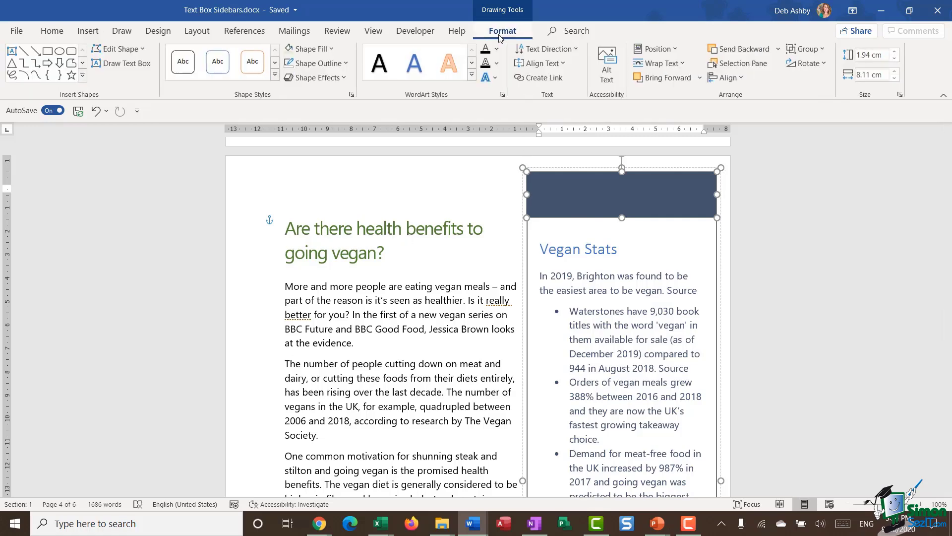
left_click(310, 48)
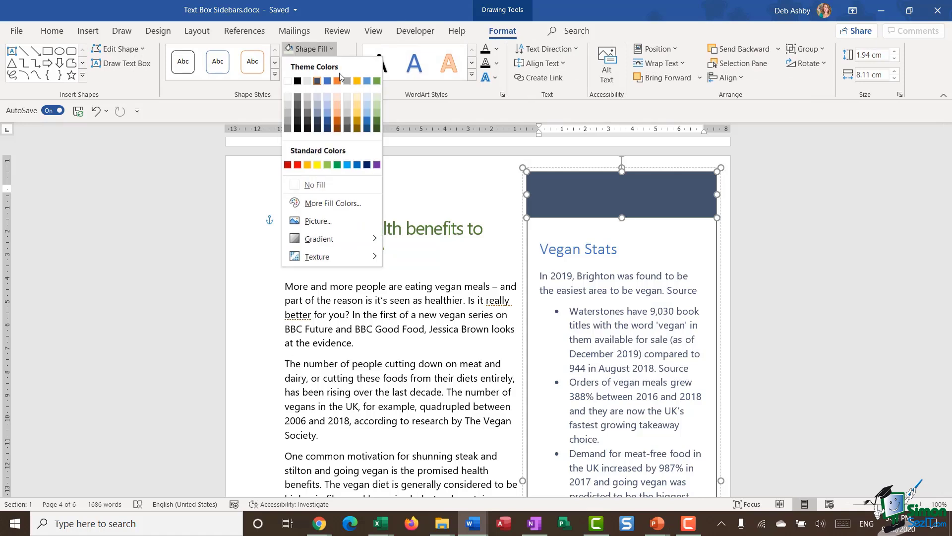
left_click(377, 123)
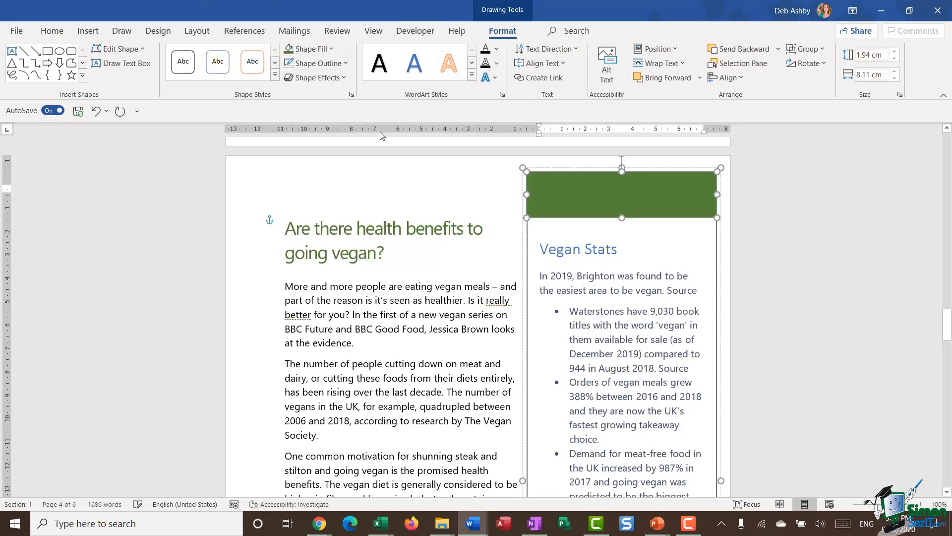
Step: Colour the Vegan Stats heading text green
left_click(585, 249)
left_click_drag(631, 249, 540, 249)
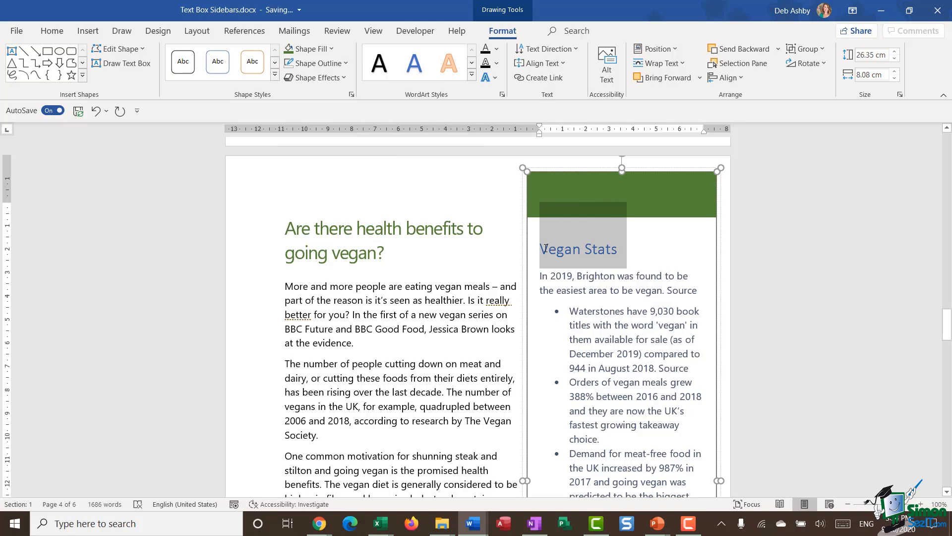
left_click(52, 31)
left_click(256, 76)
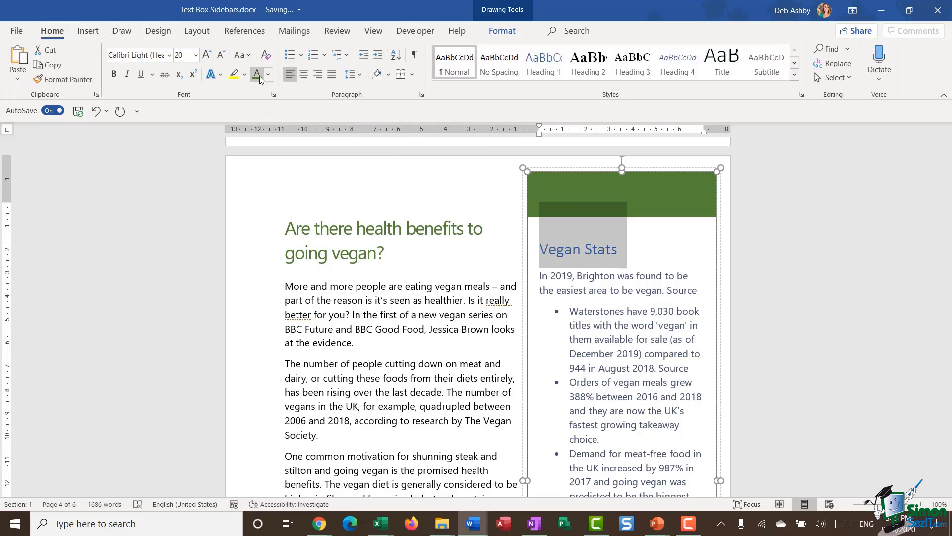
Step: Set the sidebar body text, down to the source line, to Automatic black
left_click(667, 323)
scroll(544, 219, "down", 2)
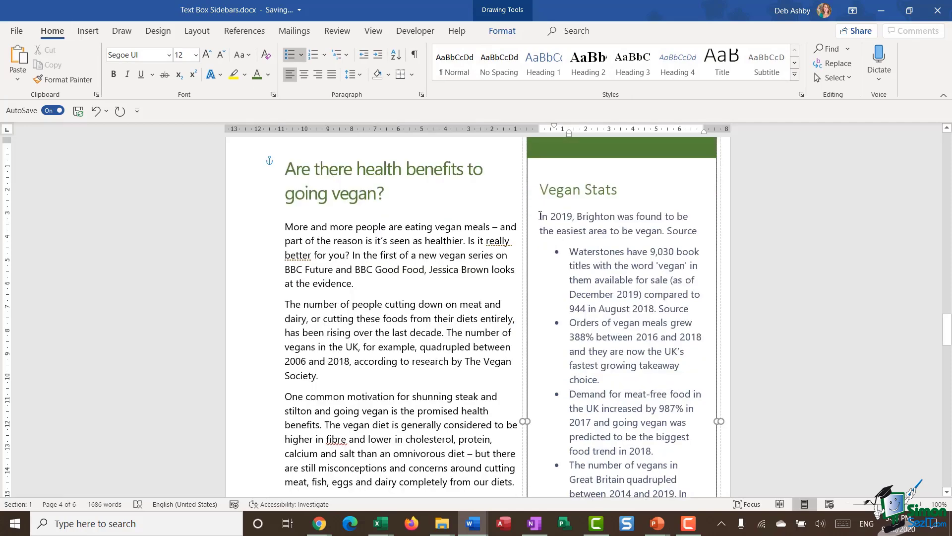
left_click_drag(546, 215, 651, 240)
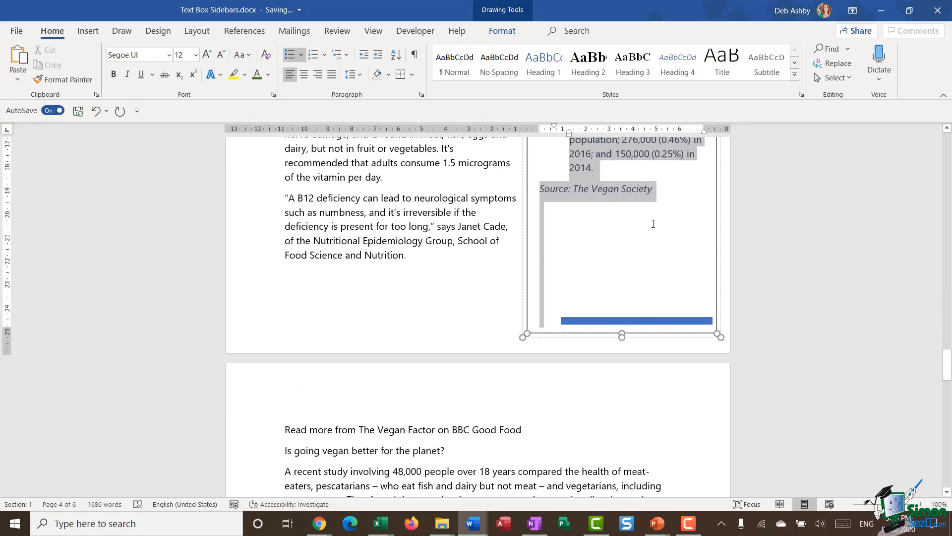
left_click(268, 74)
left_click(268, 92)
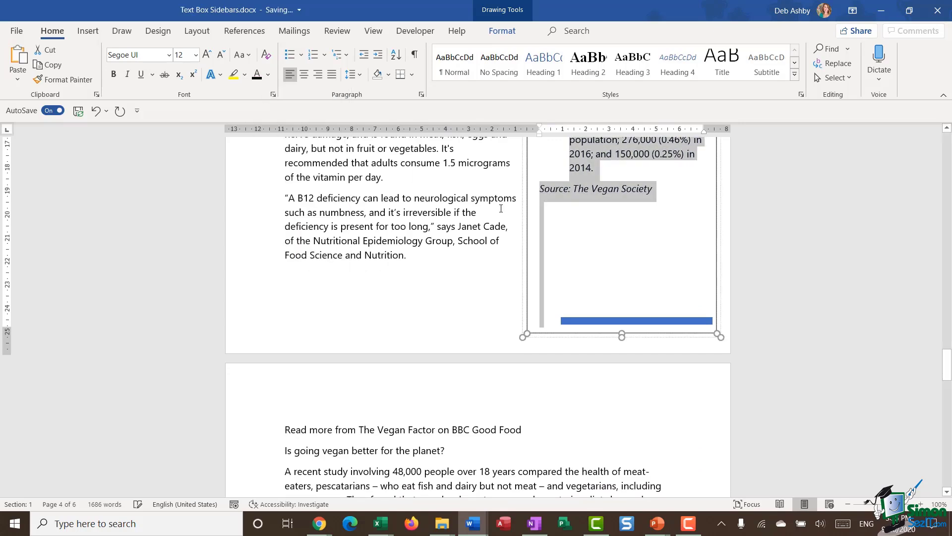
left_click(609, 218)
scroll(560, 248, "up", 15)
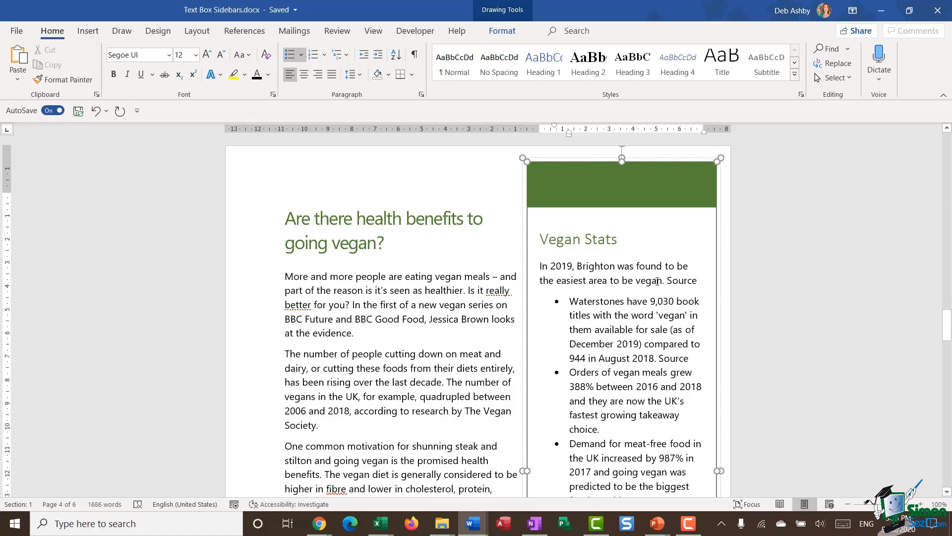
Step: Give the sidebar text box 0.6 cm top and bottom text margins
left_click(663, 160)
right_click(663, 159)
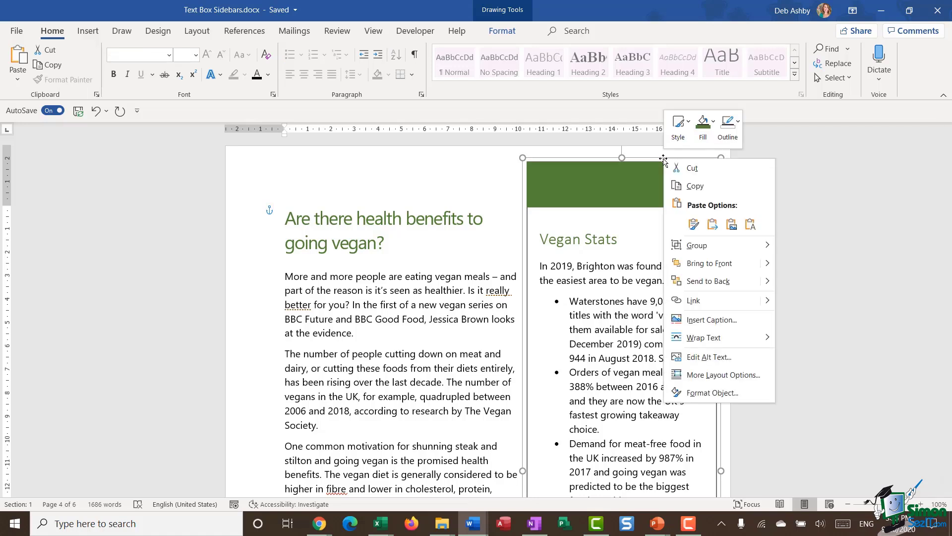
left_click(720, 393)
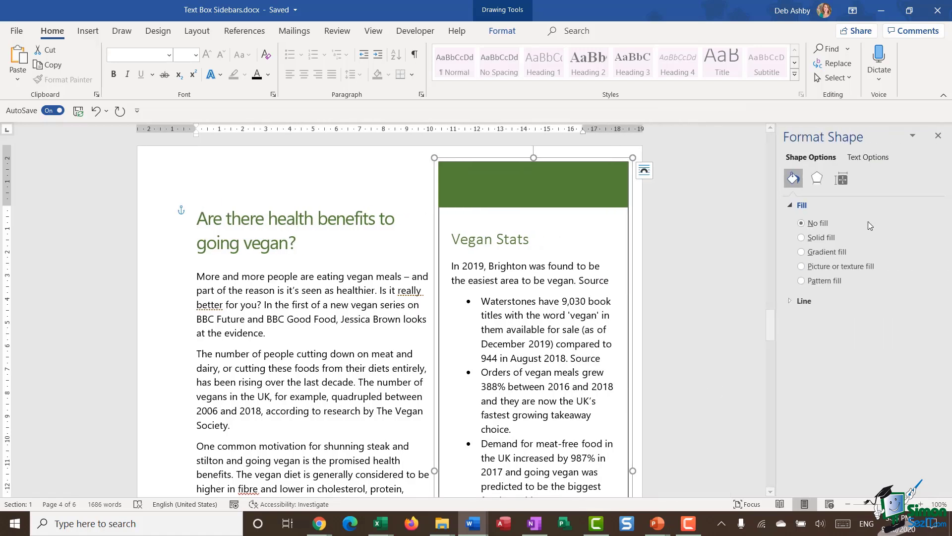
left_click(876, 158)
left_click(841, 178)
left_click(918, 314)
left_click(927, 320)
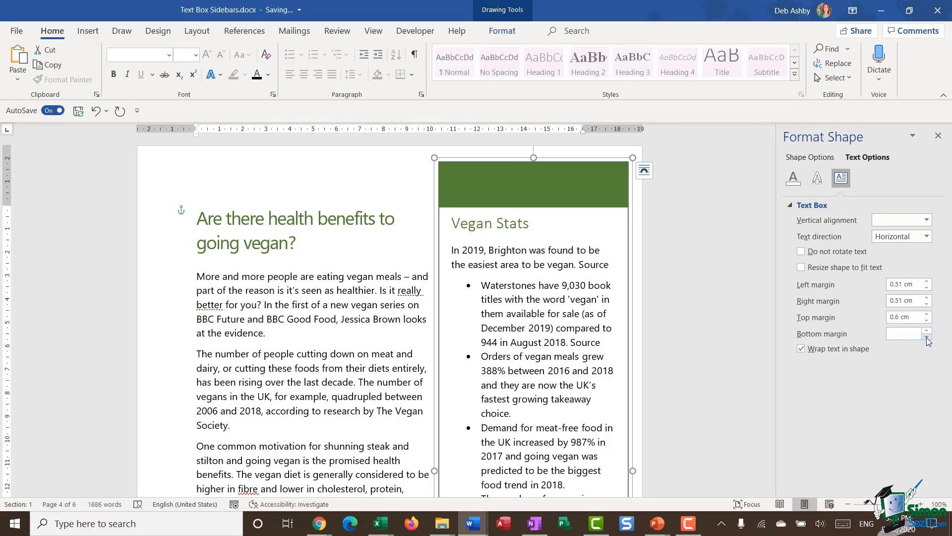
left_click(926, 337)
Step: Stretch the sidebar's bottom bar to the full box width and fill it green
left_click(507, 335)
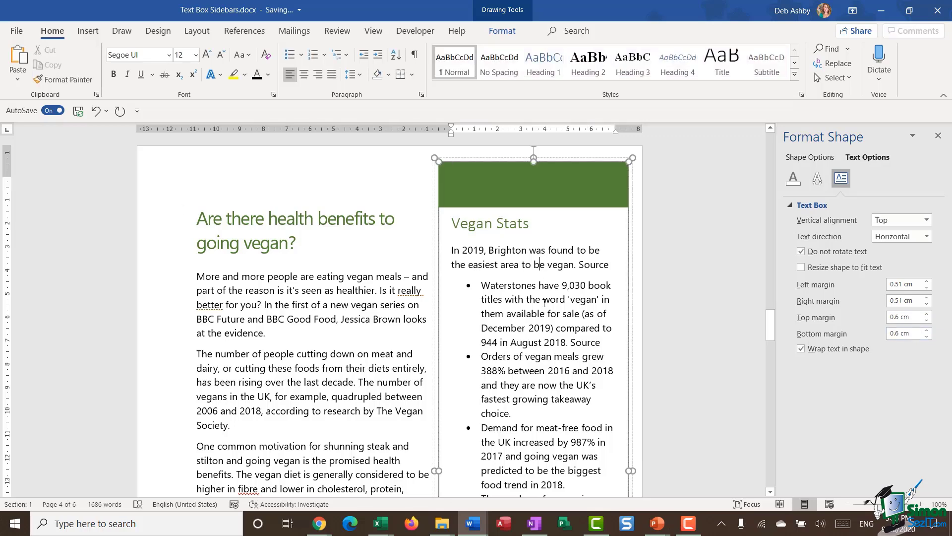
scroll(546, 302, "down", 3)
scroll(546, 302, "down", 6)
left_click(545, 262)
left_click_drag(472, 267, 439, 265)
left_click_drag(625, 266, 629, 266)
left_click(501, 31)
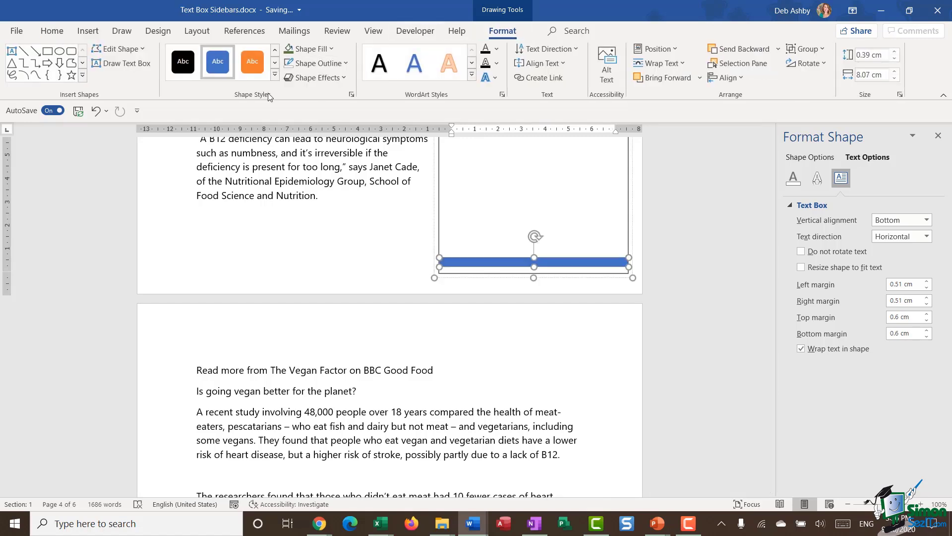
left_click(291, 51)
Step: Deselect the box and view the document as multiple pages side by side
left_click(538, 209)
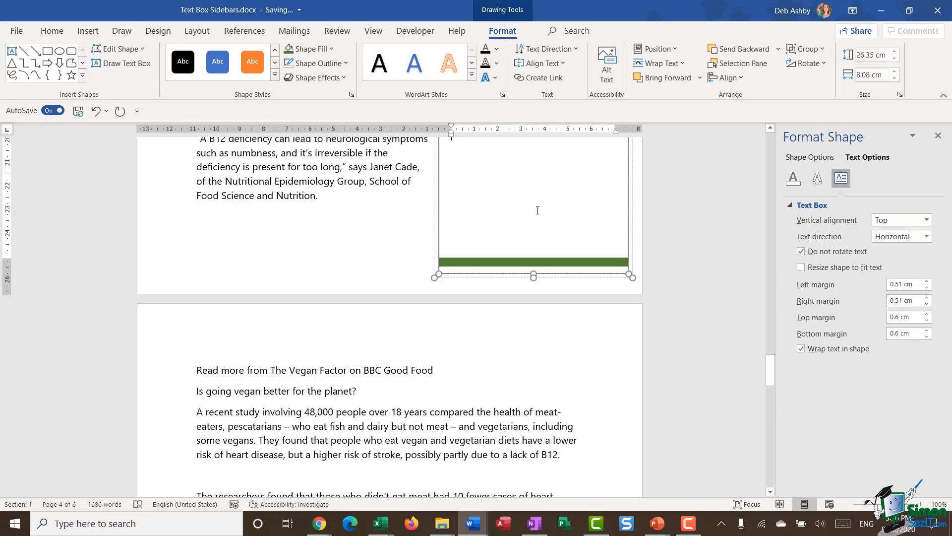
scroll(537, 213, "up", 10)
scroll(536, 213, "up", 2)
left_click(302, 302)
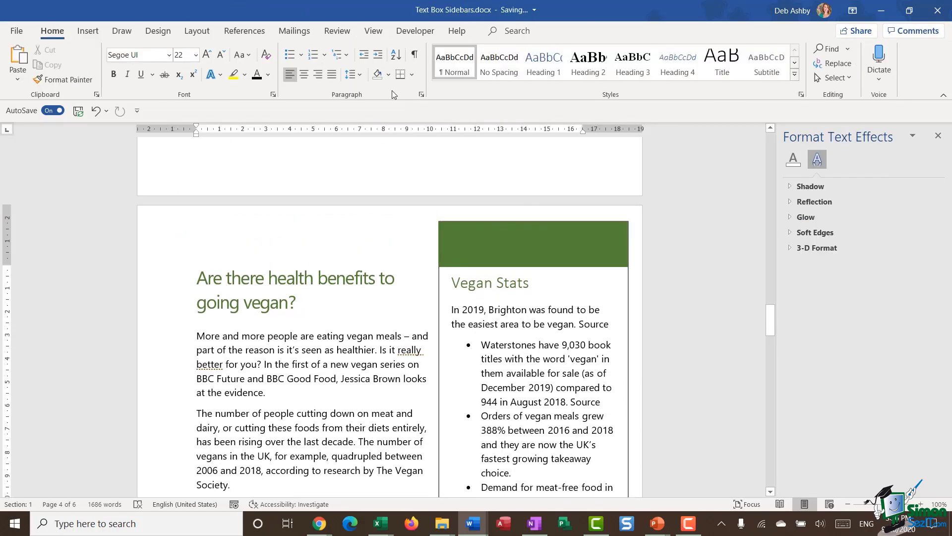
left_click(374, 31)
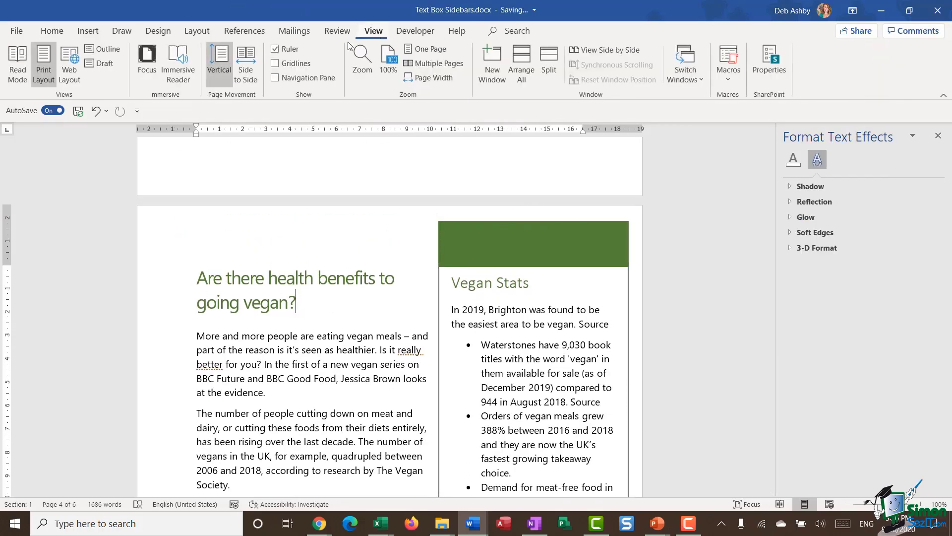
left_click(436, 64)
scroll(547, 307, "down", 3)
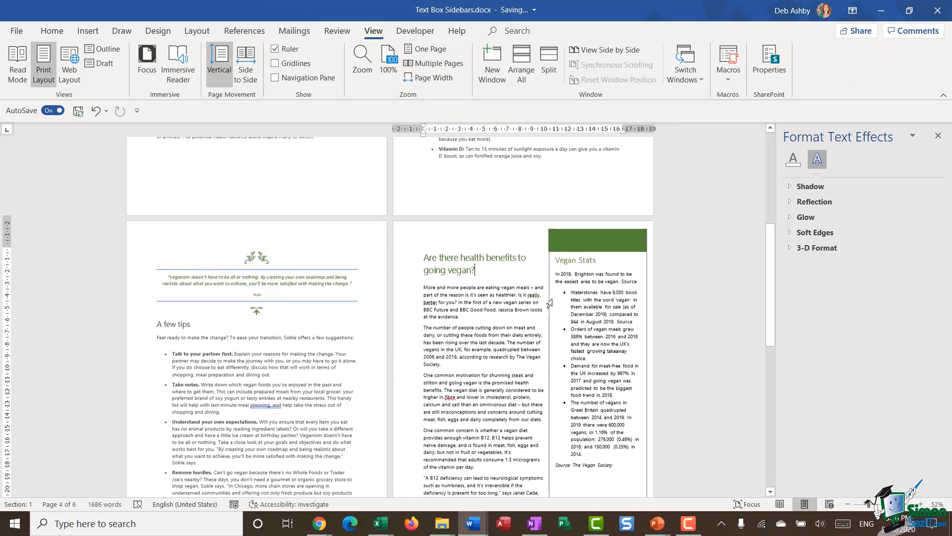
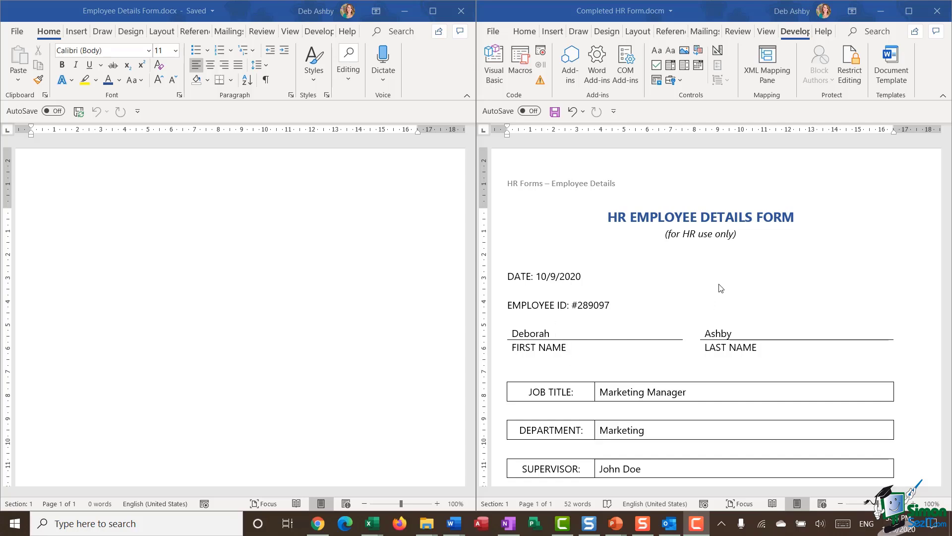
Step: Insert the document's File Name field into the blank document's header
scroll(714, 292, "down", 6)
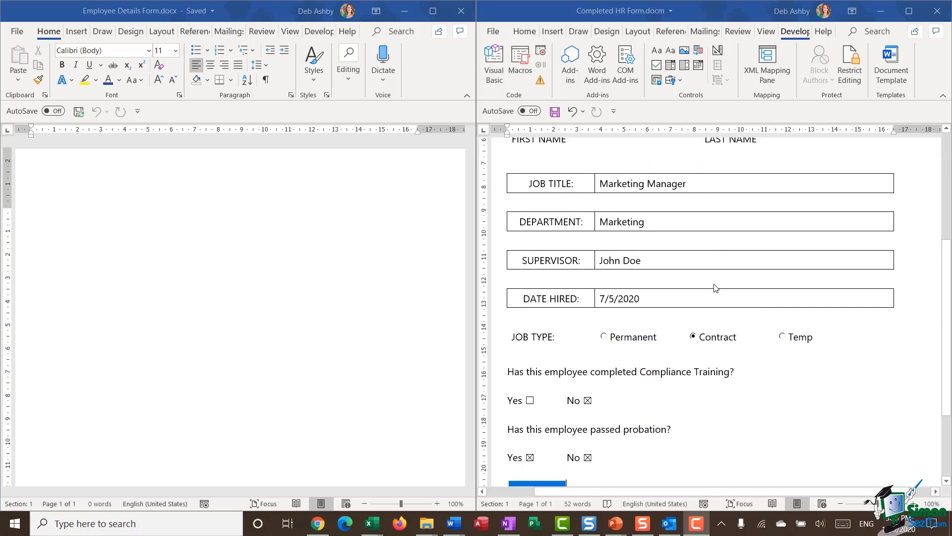
scroll(714, 287, "down", 3)
scroll(709, 278, "up", 8)
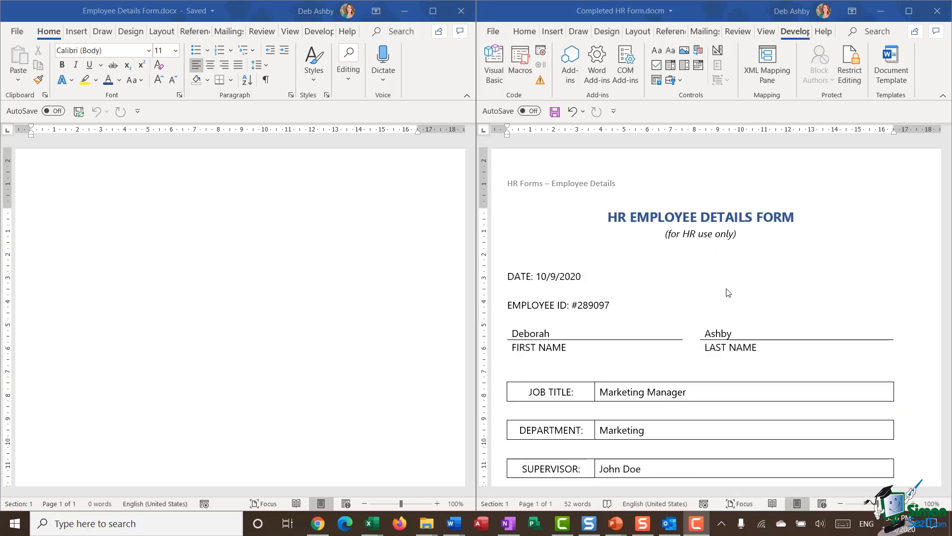
scroll(728, 292, "down", 3)
scroll(727, 292, "up", 3)
scroll(740, 260, "down", 3)
scroll(737, 259, "down", 2)
scroll(737, 260, "up", 5)
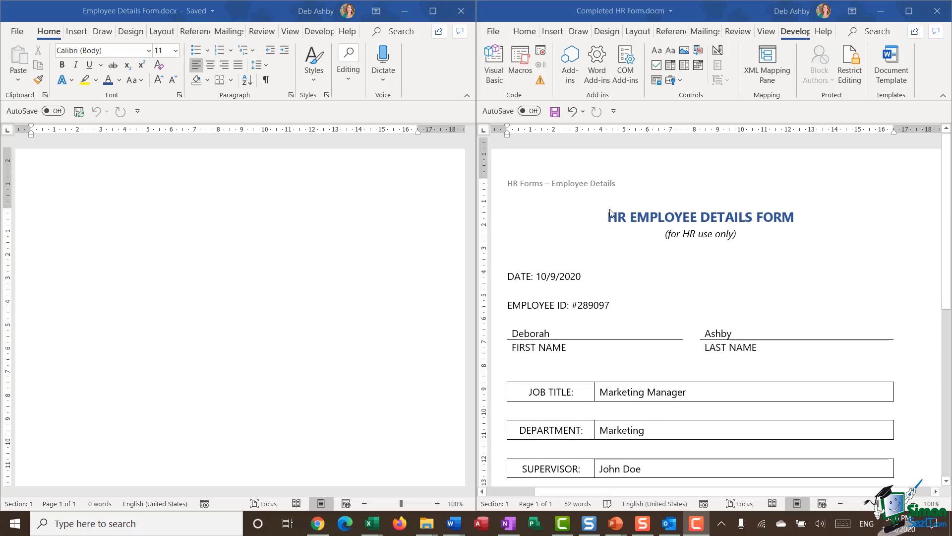
left_click(92, 180)
double_click(102, 179)
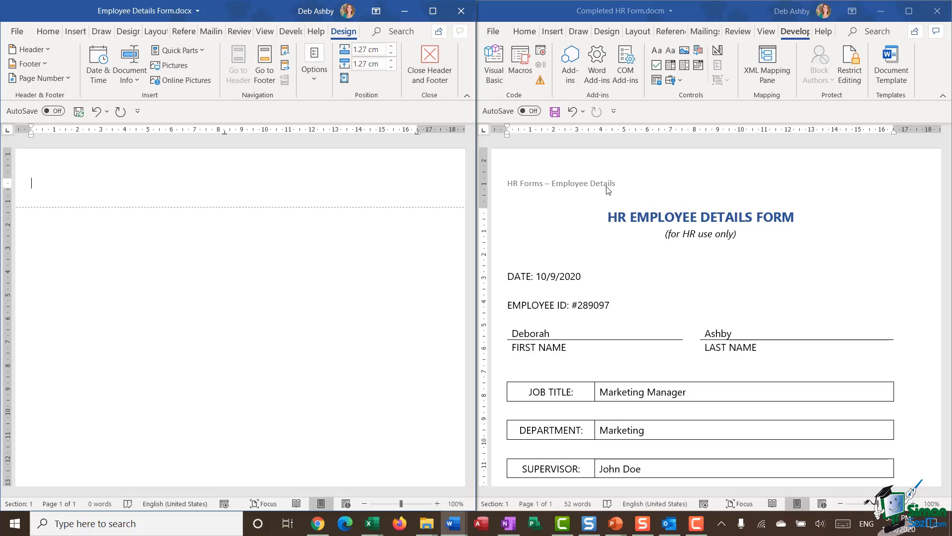
left_click(139, 82)
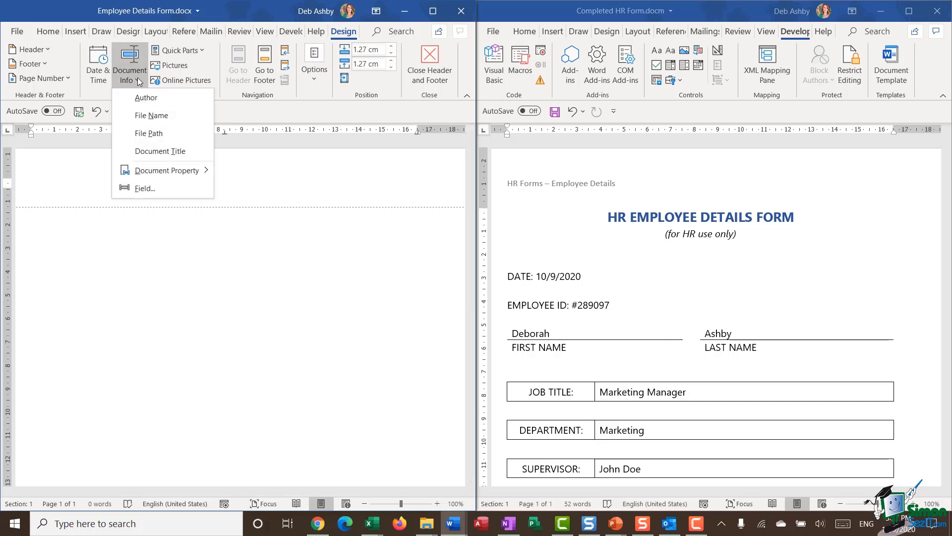
left_click(156, 114)
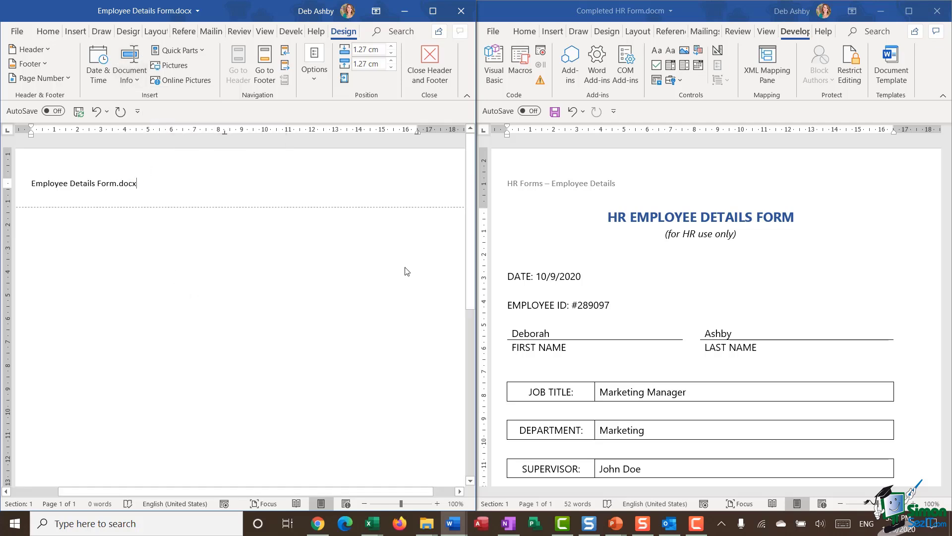
left_click(430, 69)
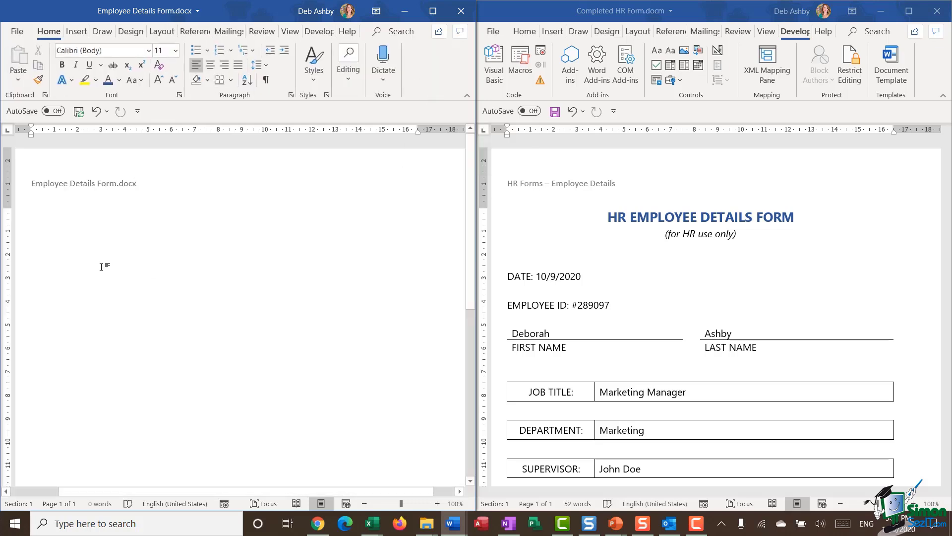
Step: Type the title 'HR EMPLOYEE DETAILS FORM' with '(for HR use only)' below, then select both lines
key("Return")
type("HR")
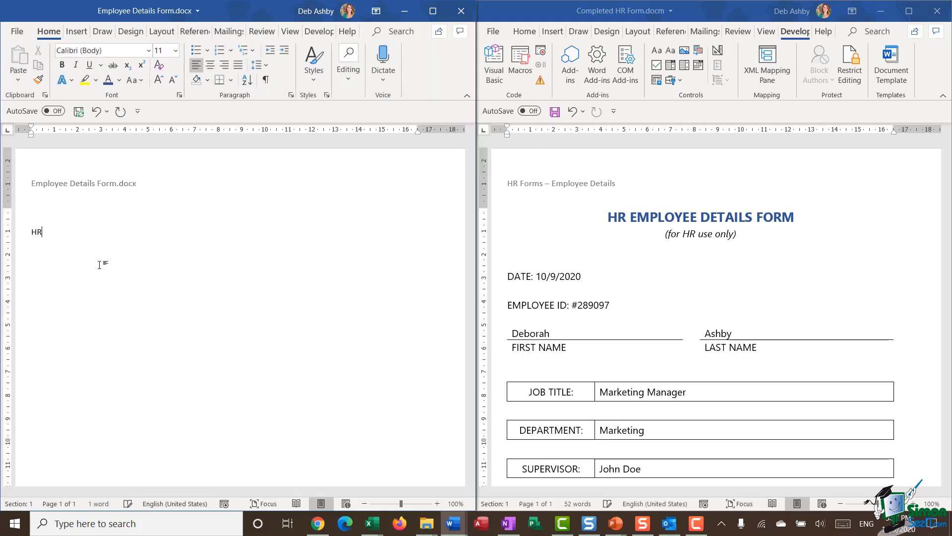
type(" EMPLOY")
type("EE DETAILS F")
type("ORM")
type("(for HR")
type(" use only")
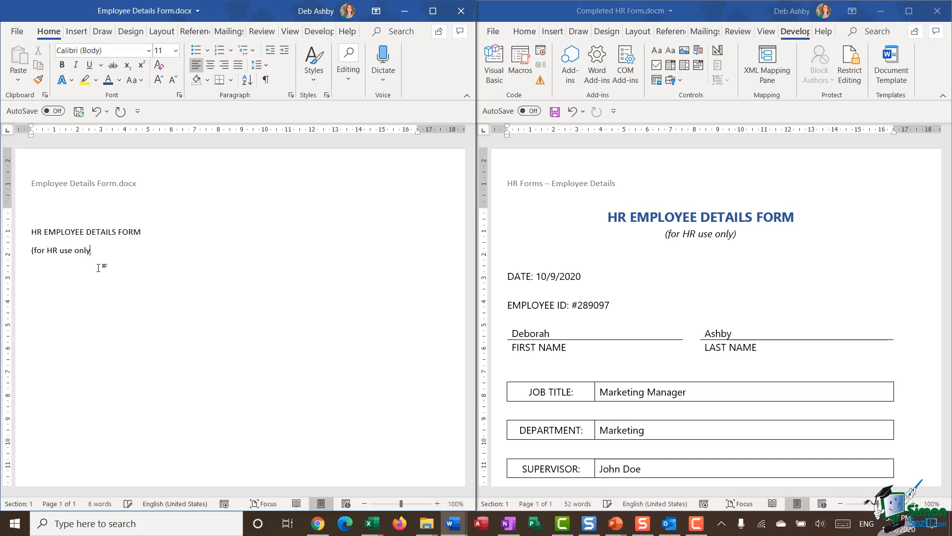
type(")")
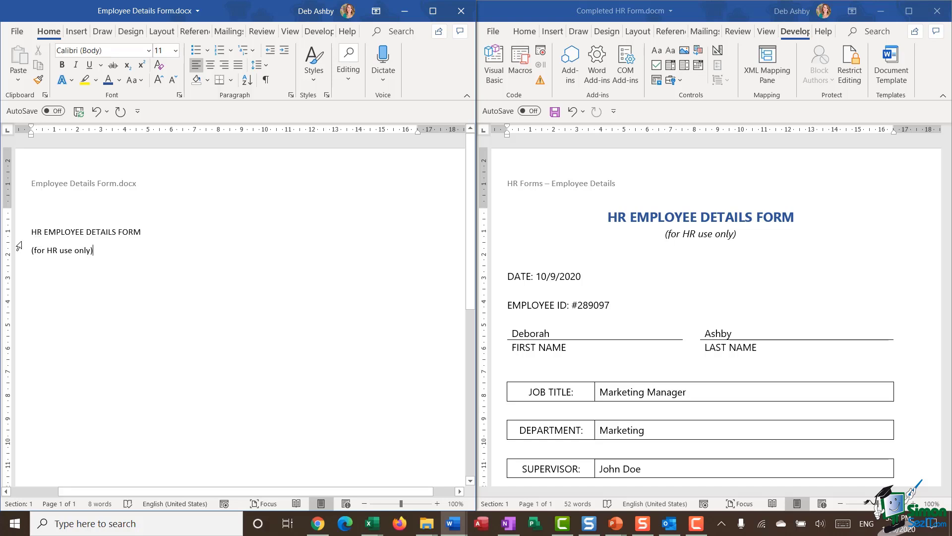
left_click_drag(19, 233, 19, 253)
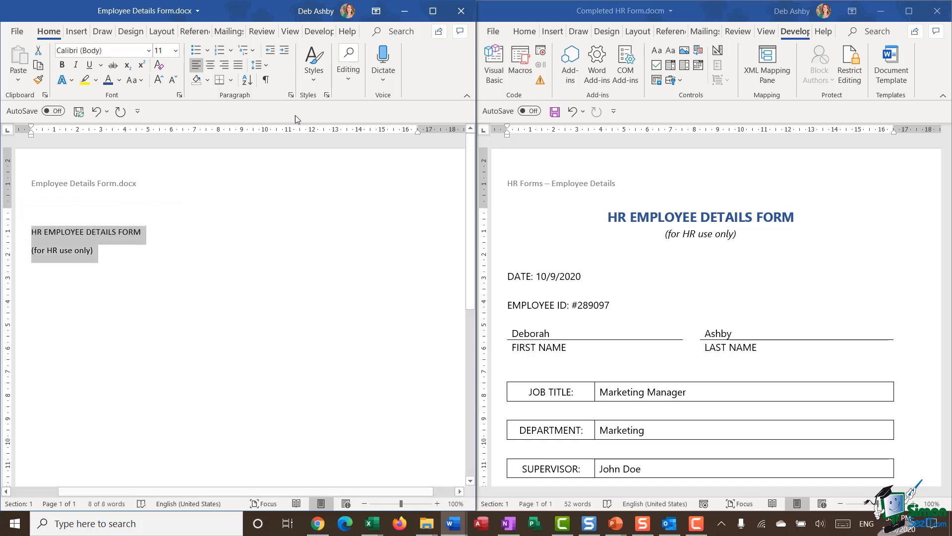
Step: Set the title lines' space after paragraph to zero
left_click(291, 94)
left_click_drag(761, 74, 322, 117)
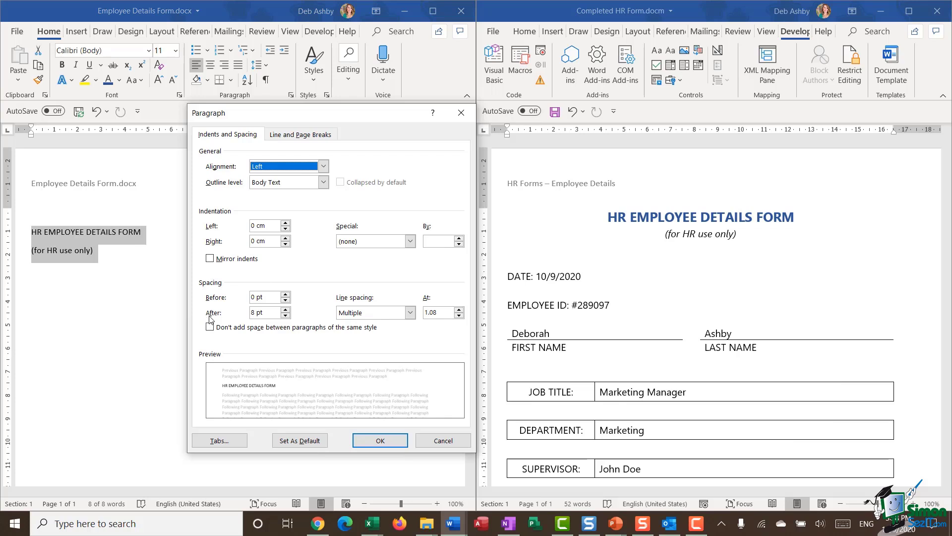
left_click(285, 315)
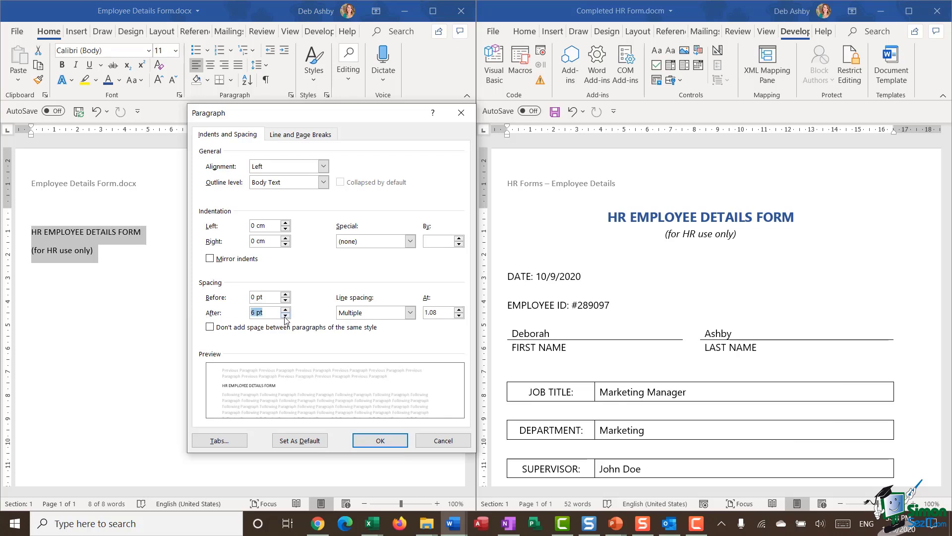
left_click(384, 441)
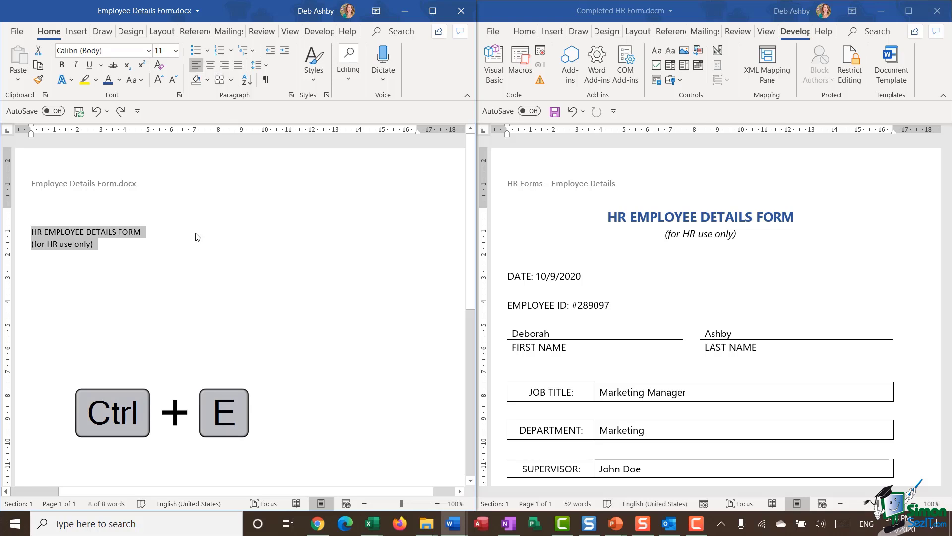
Step: Centre the two title lines and set them in Segoe UI
key("ctrl+e")
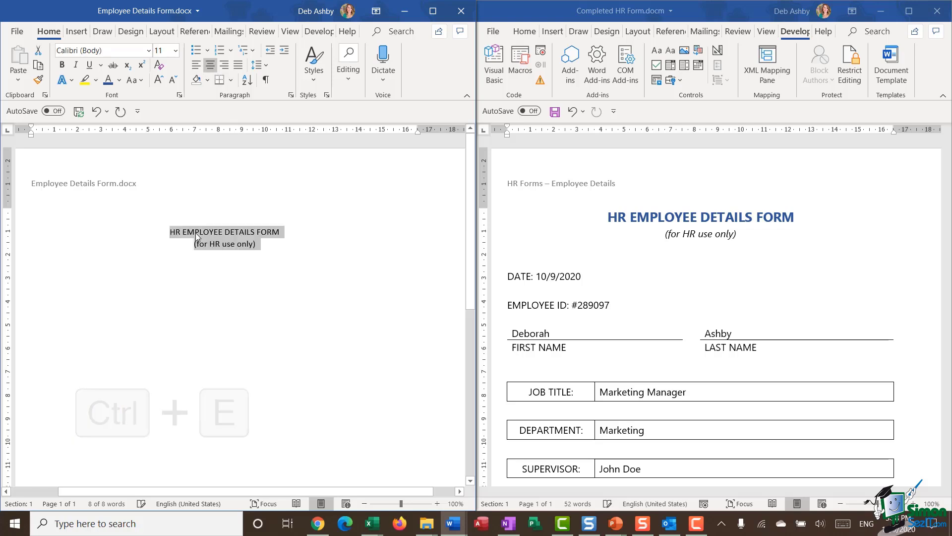
left_click(265, 297)
left_click(222, 296)
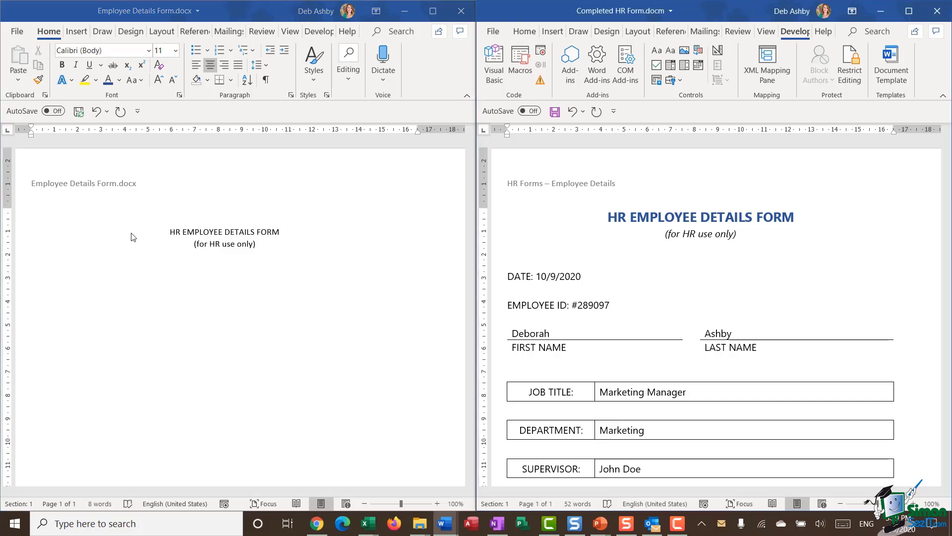
left_click_drag(127, 236, 274, 272)
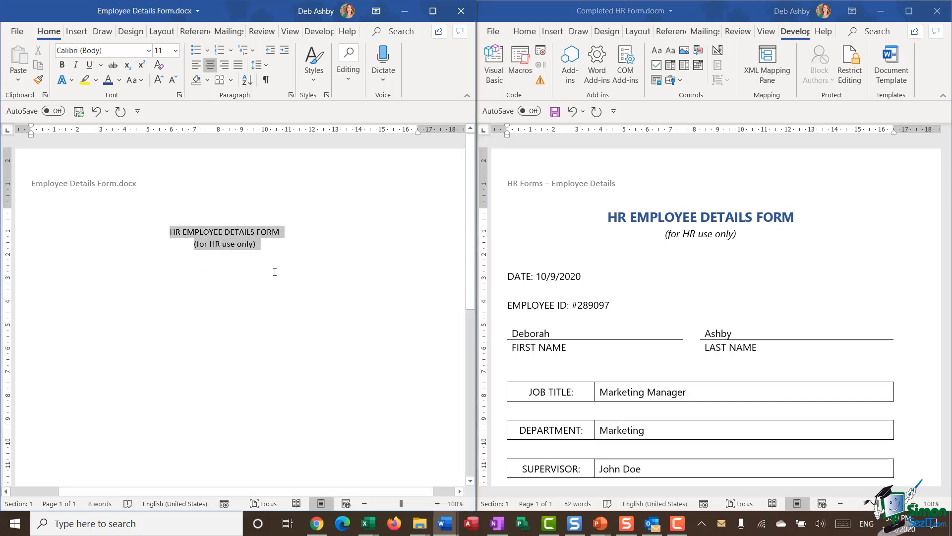
left_click(148, 50)
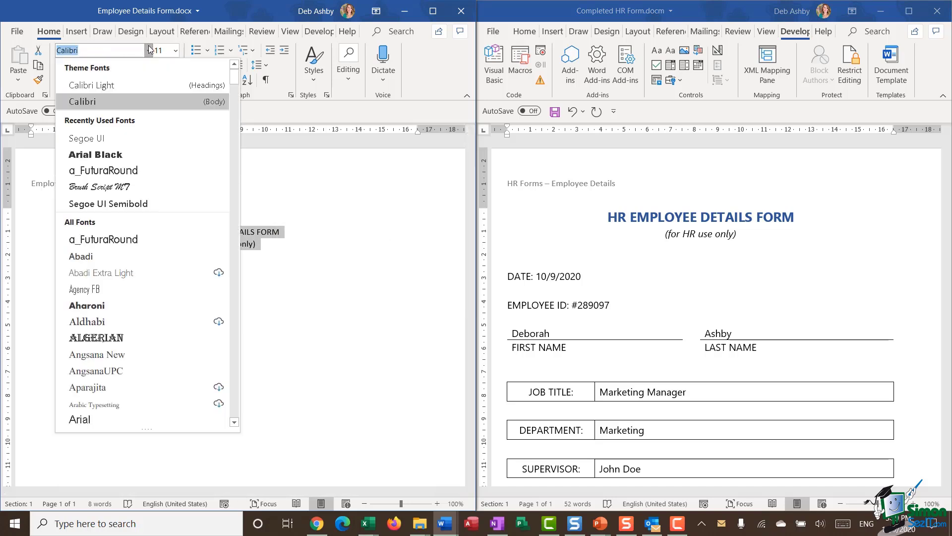
left_click(97, 142)
left_click(223, 232)
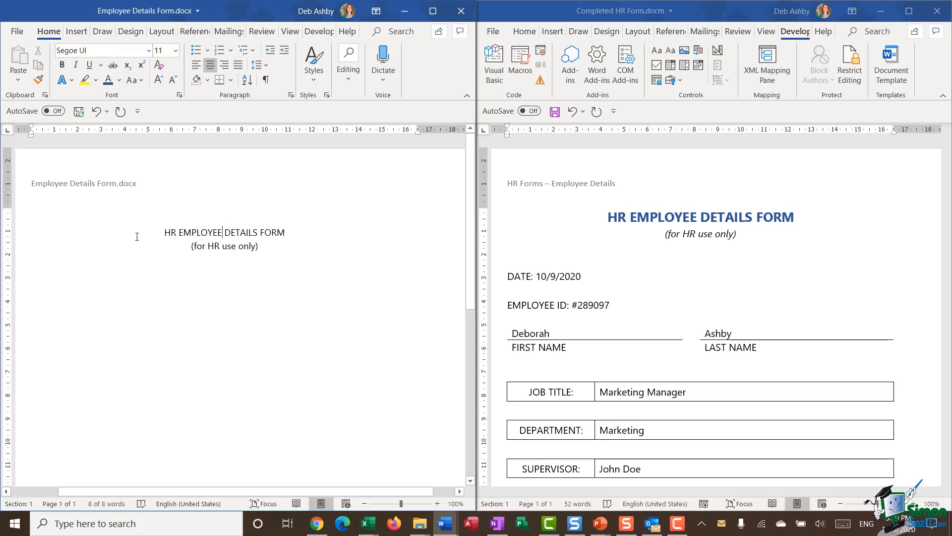
Step: Make 'HR EMPLOYEE DETAILS FORM' dark blue, bold and 16 pt
left_click_drag(157, 234, 289, 234)
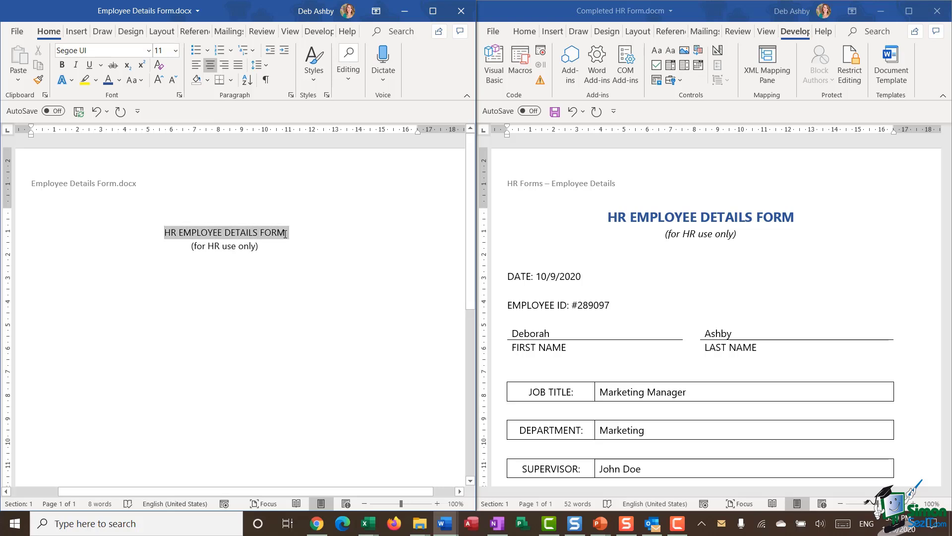
left_click(109, 82)
left_click(62, 65)
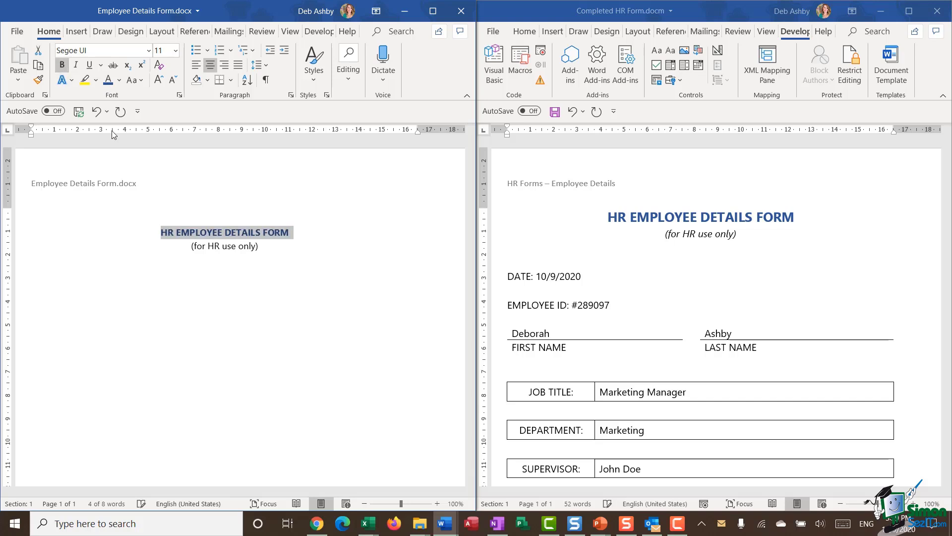
left_click(158, 80)
left_click(158, 80)
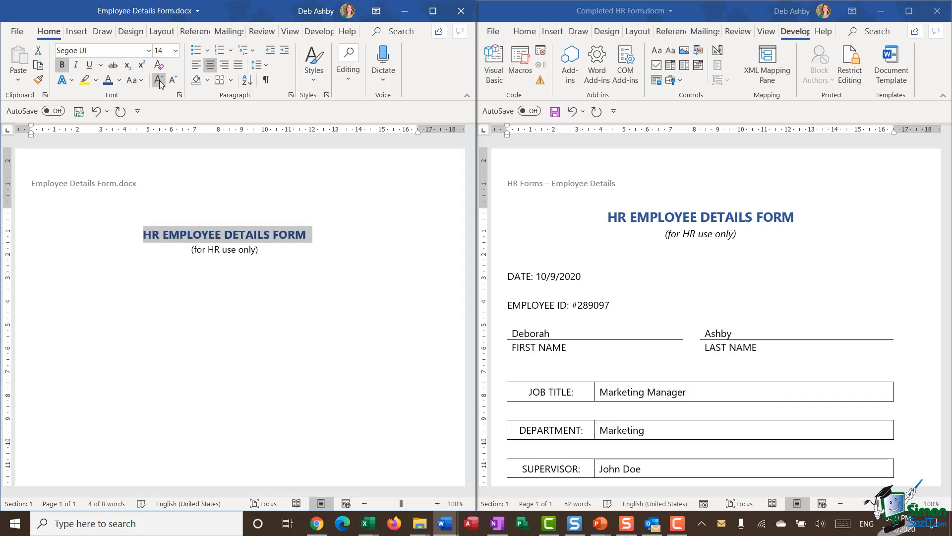
left_click(159, 80)
left_click(226, 388)
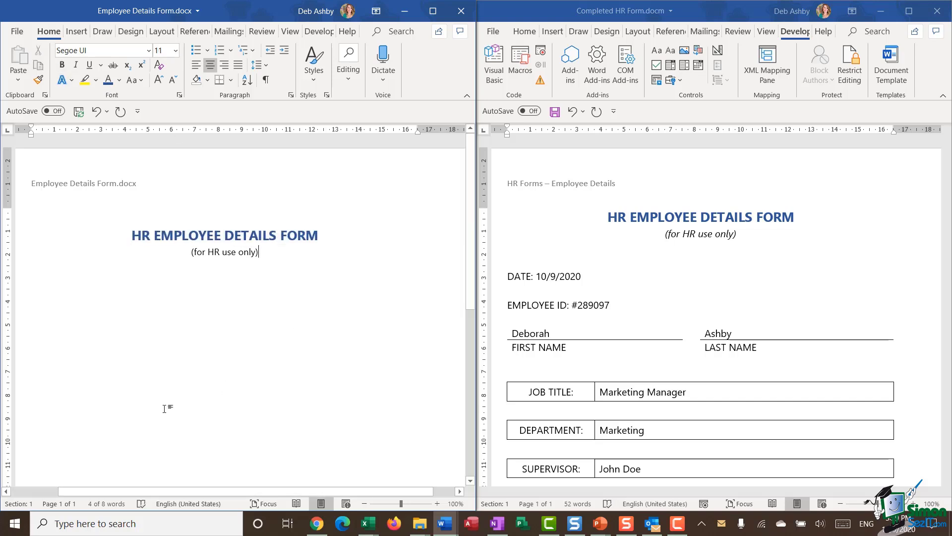
Step: Make the '(for HR use only)' line slightly larger and italic
left_click_drag(192, 251, 259, 256)
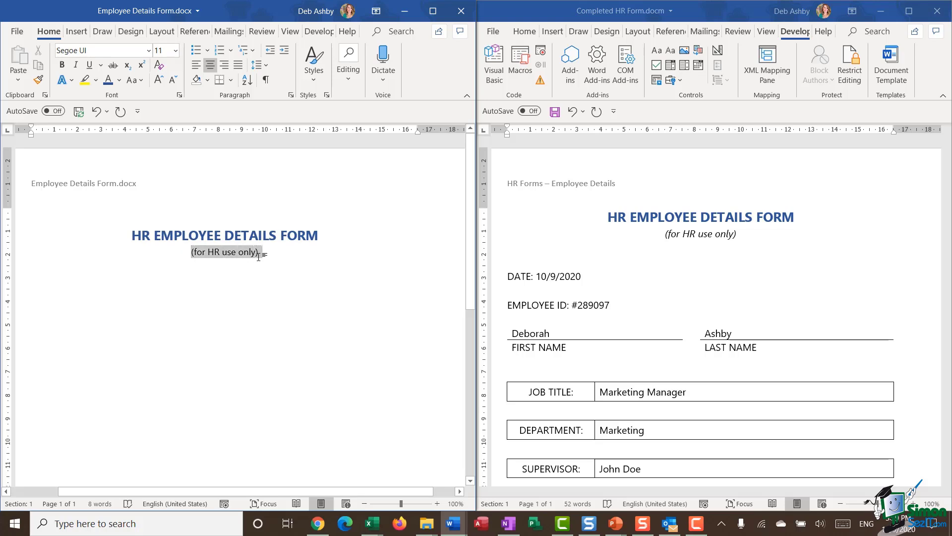
left_click(159, 82)
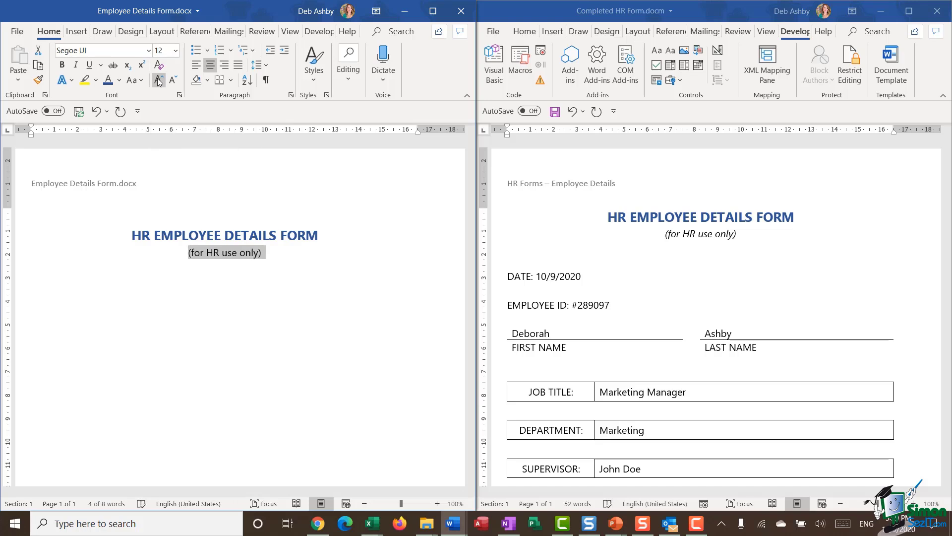
left_click(77, 70)
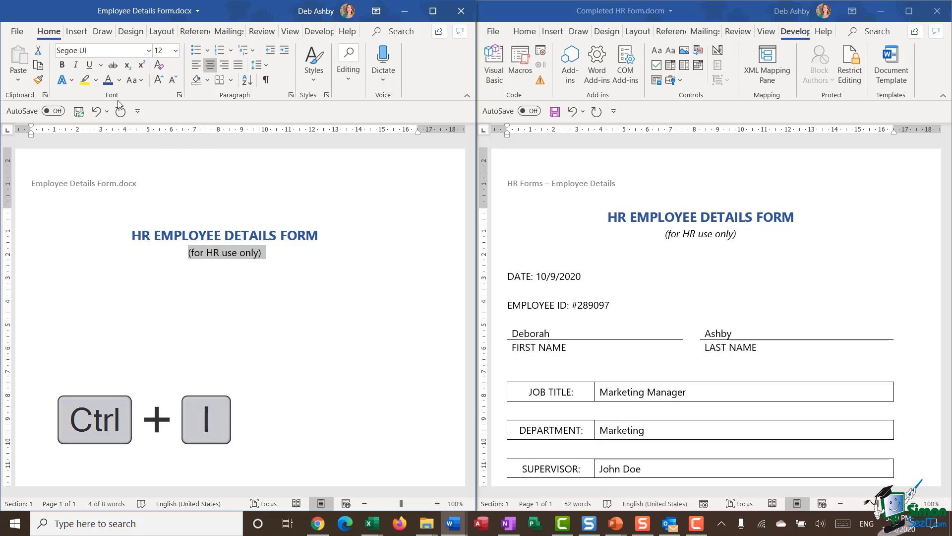
left_click(296, 255)
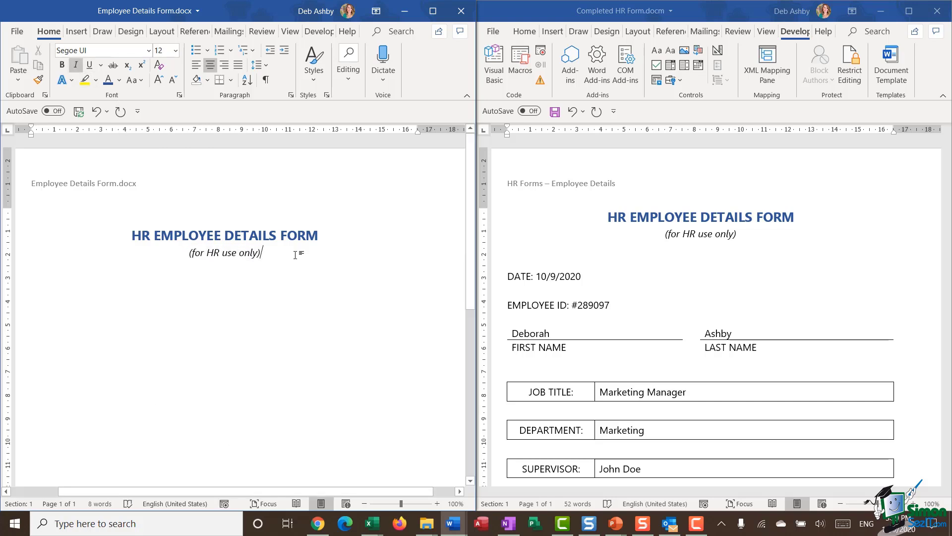
Step: Leave one empty line below the subtitle, set upright instead of italic
key("Return")
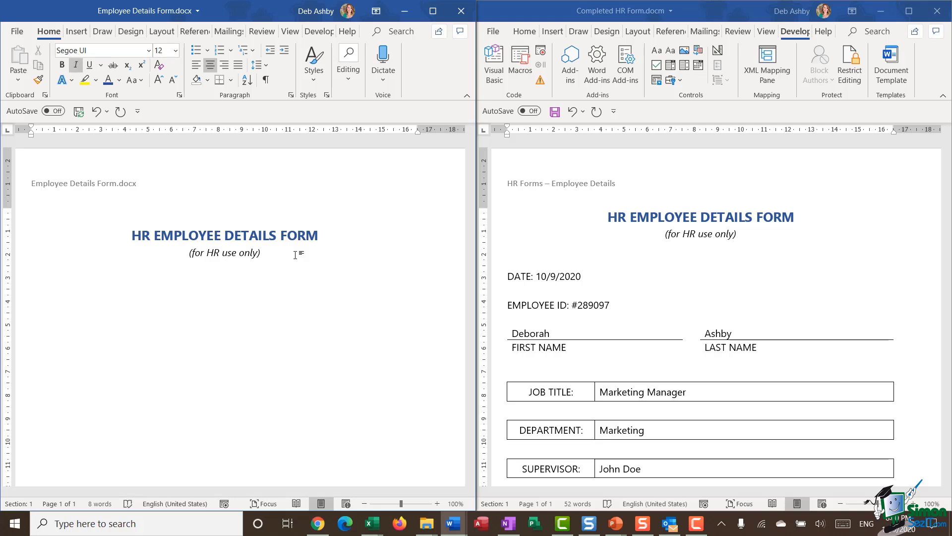
key("Return")
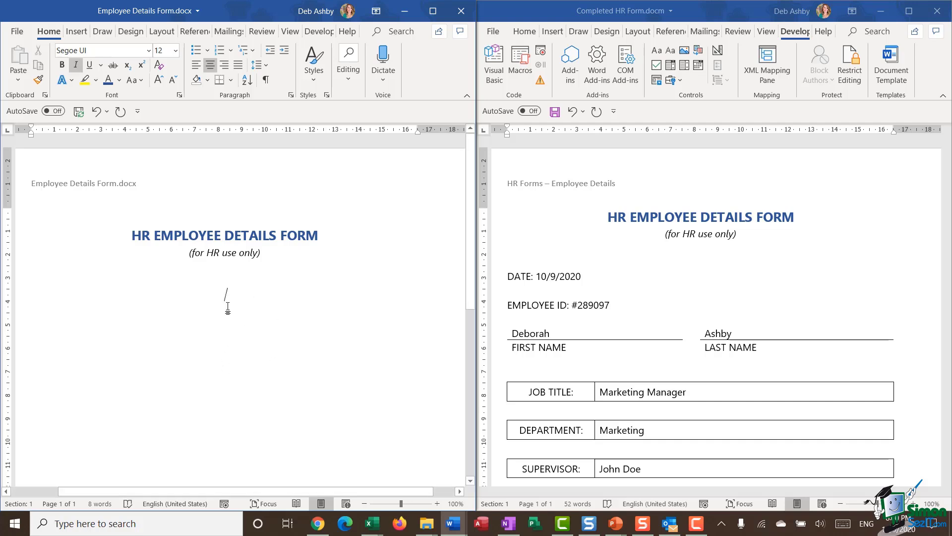
key("BackSpace")
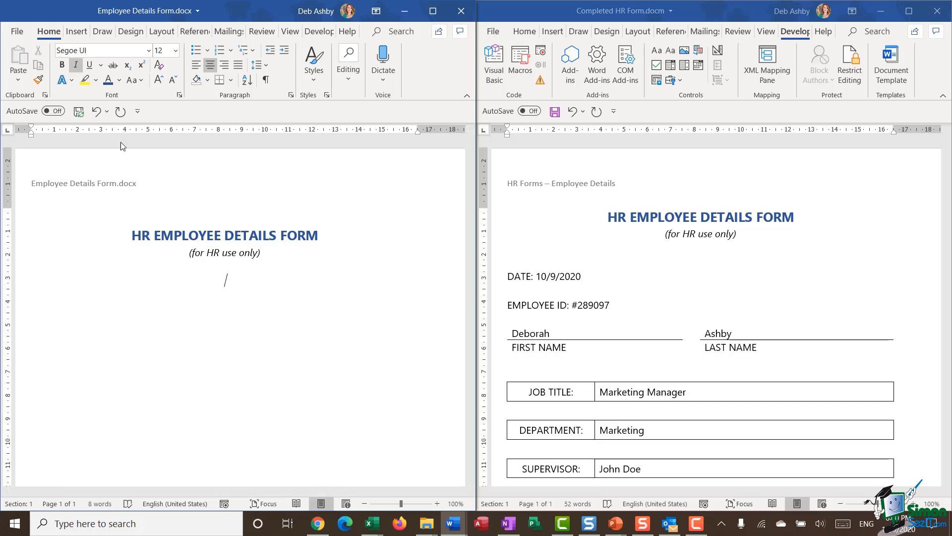
key("ctrl+i")
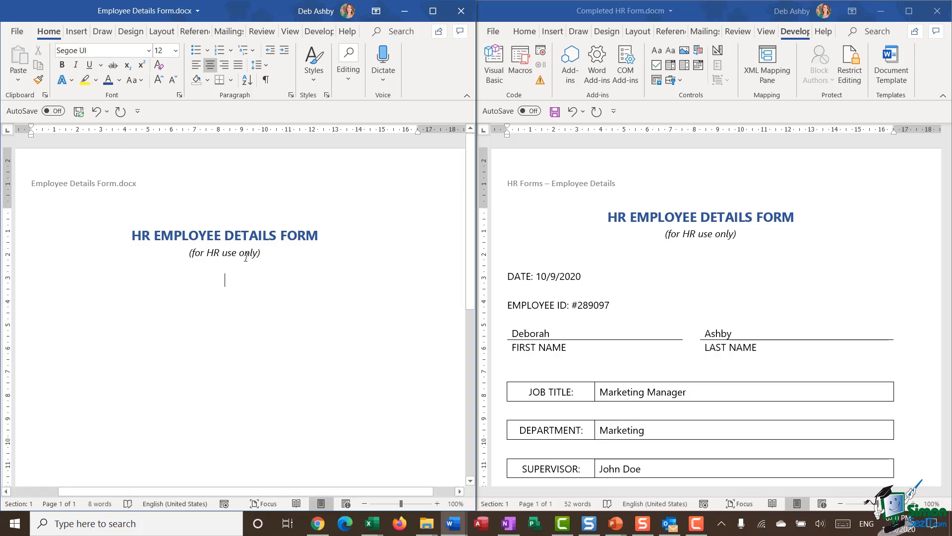
Step: Add left-aligned 'DATE:' and 'EMPLOYEE ID:' labels on separate lines, followed by an empty line
left_click(195, 65)
type("DATE")
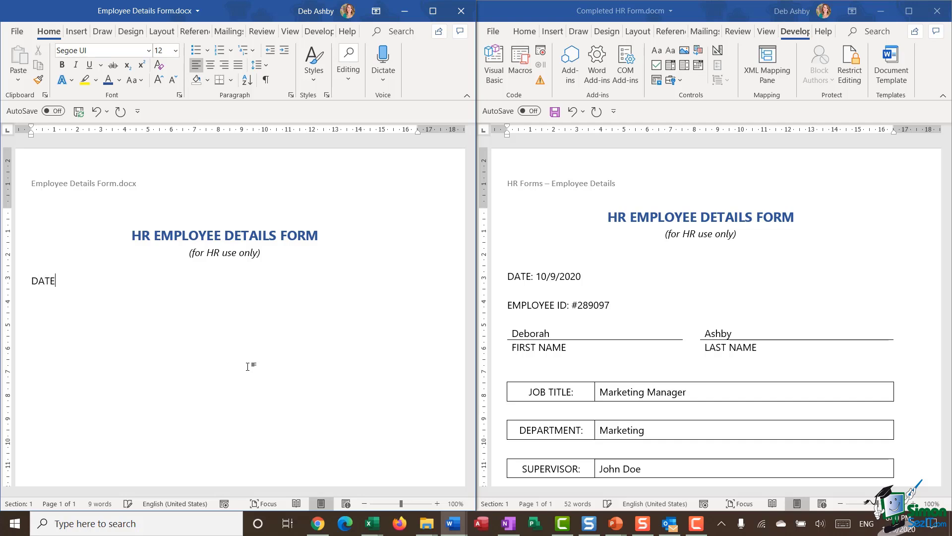
type(":")
key("Return")
type("EMPLOYEE ID:")
scroll(281, 350, "down", 2)
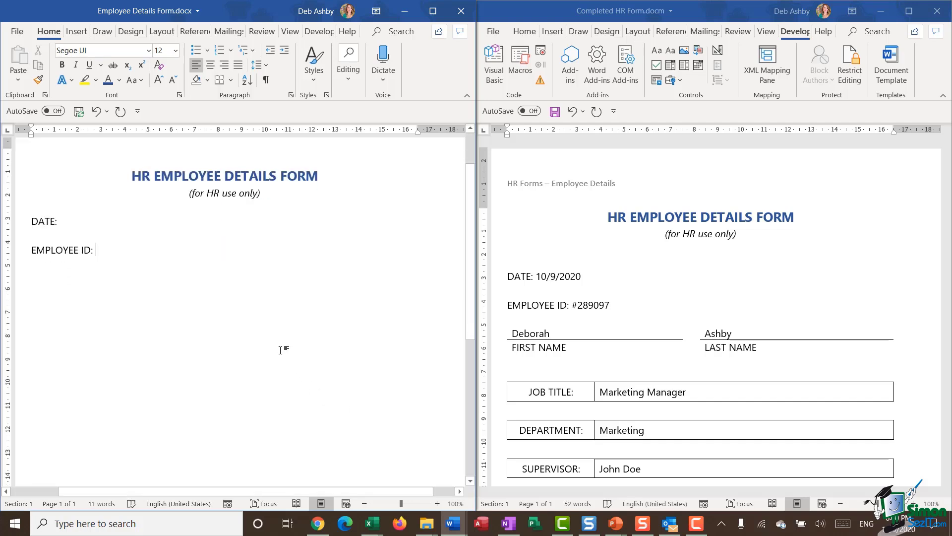
key("Return")
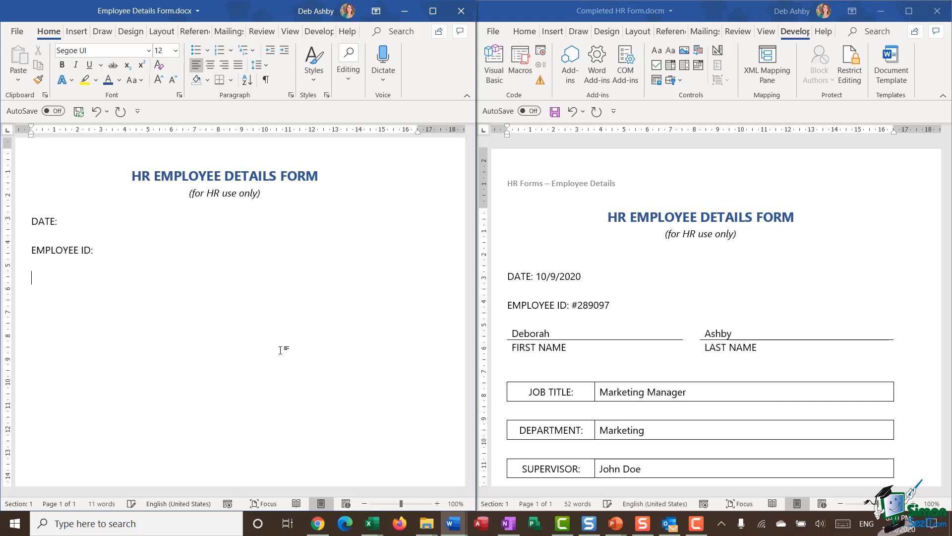
scroll(824, 355, "down", 2)
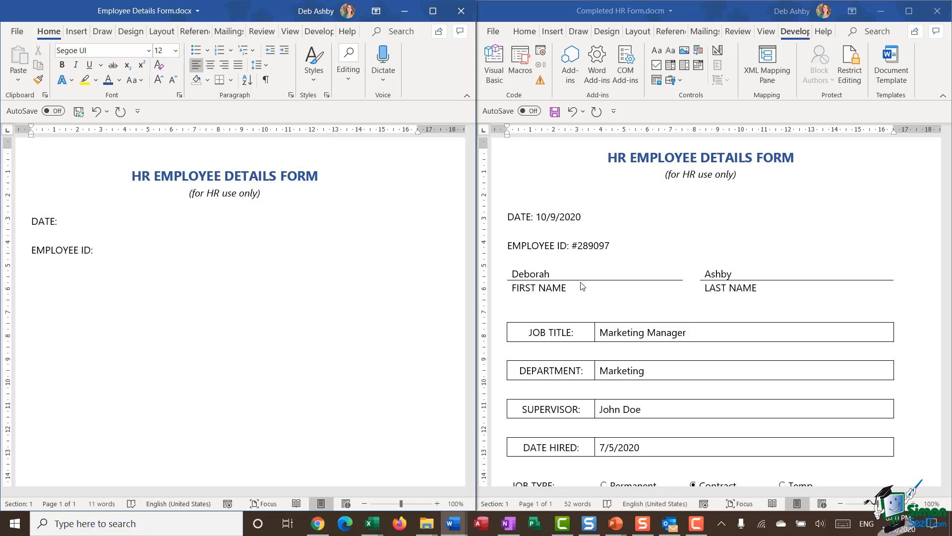
left_click(594, 281)
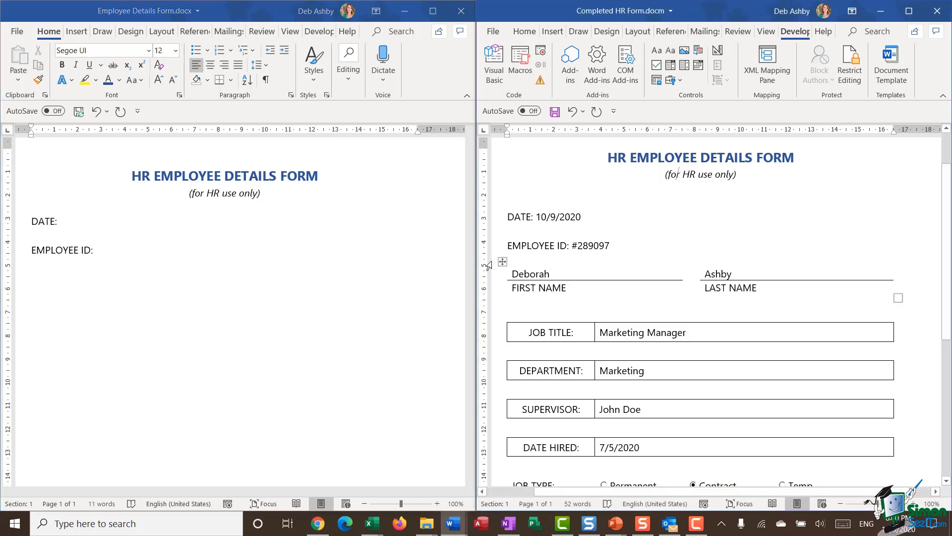
left_click_drag(489, 270, 488, 288)
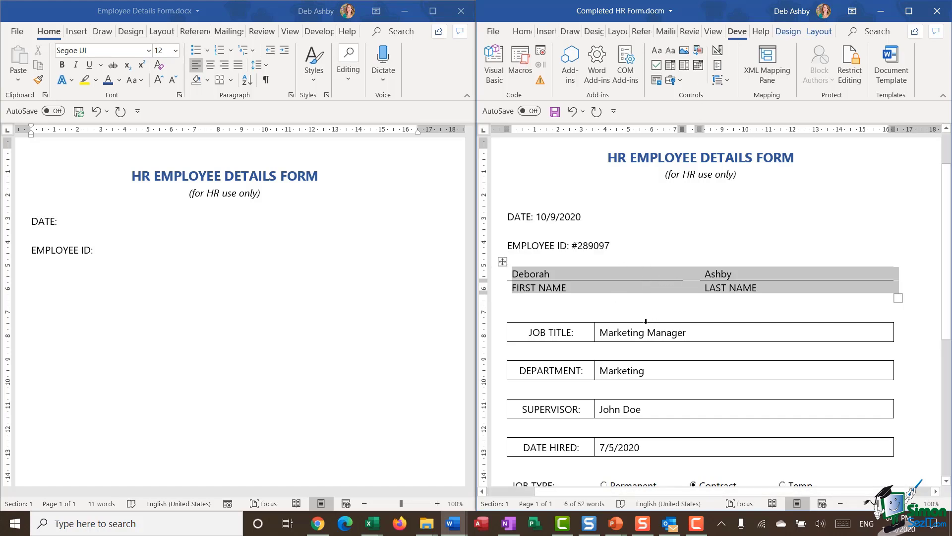
left_click(816, 31)
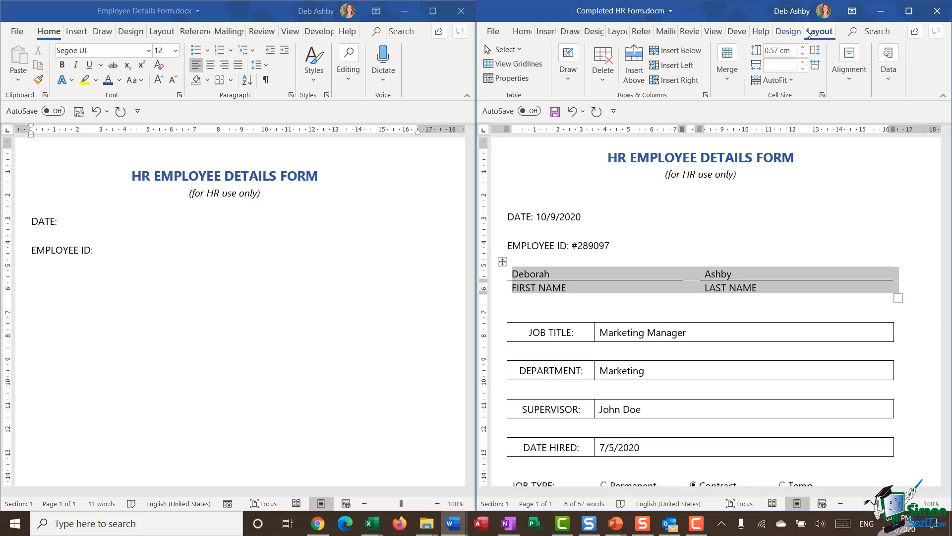
left_click(800, 32)
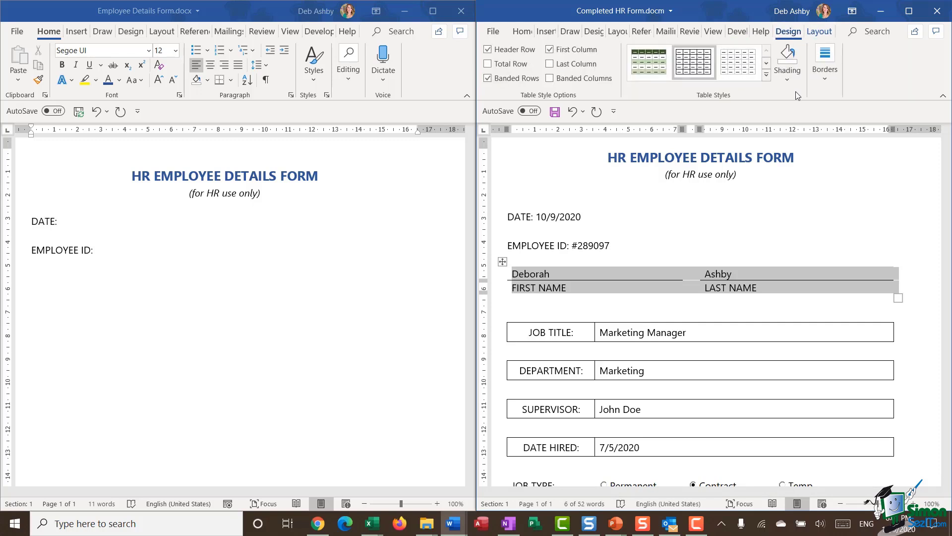
left_click(828, 82)
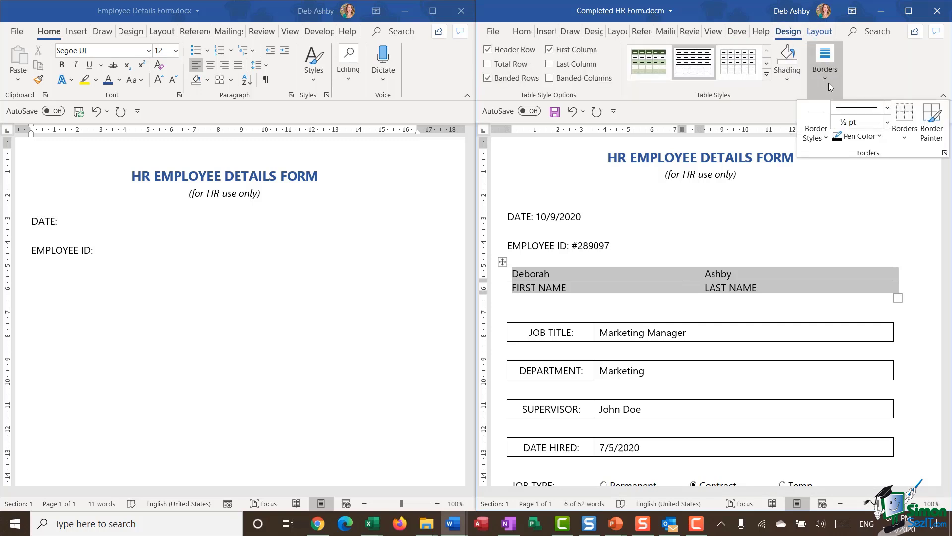
left_click(907, 138)
left_click(878, 241)
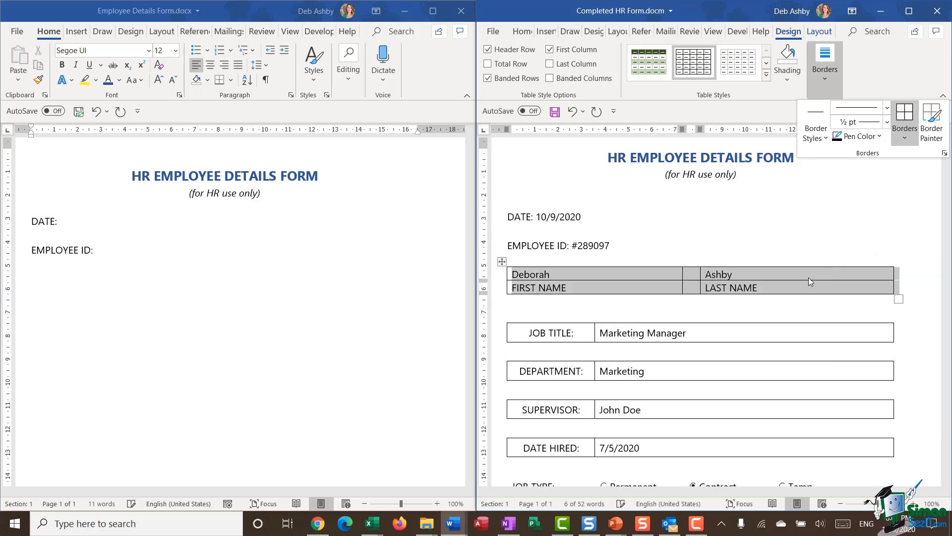
left_click(791, 240)
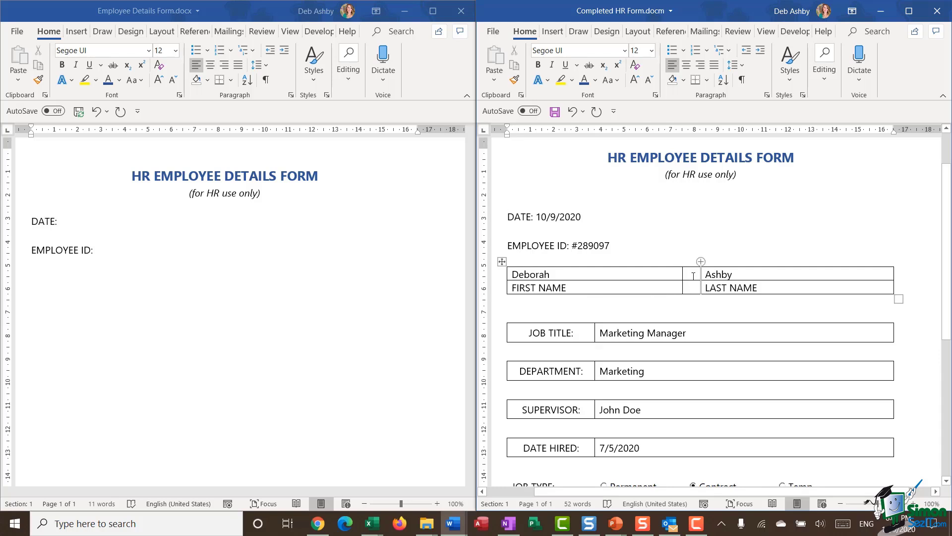
left_click(573, 112)
left_click(662, 310)
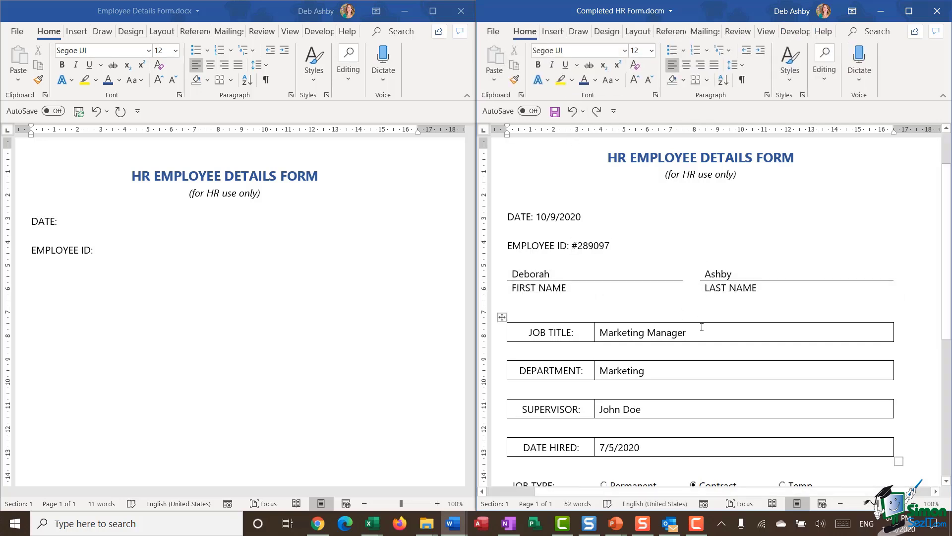
left_click(35, 280)
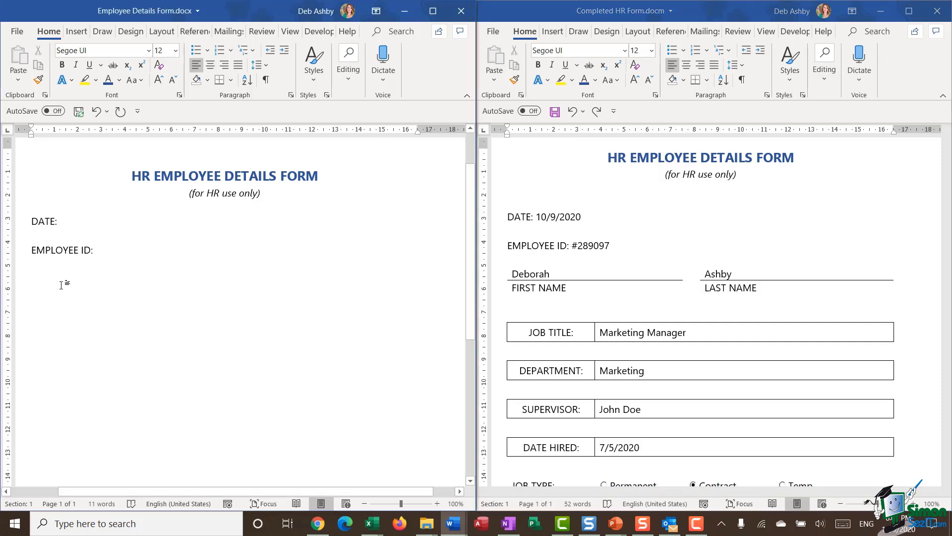
Step: Insert a 3x2 table and narrow its middle column to a thin spacer
left_click(77, 31)
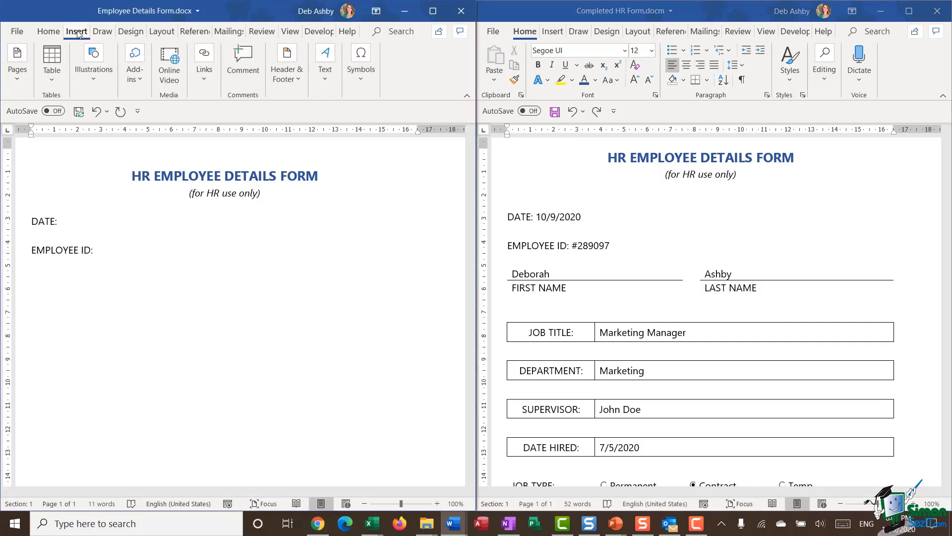
left_click(51, 78)
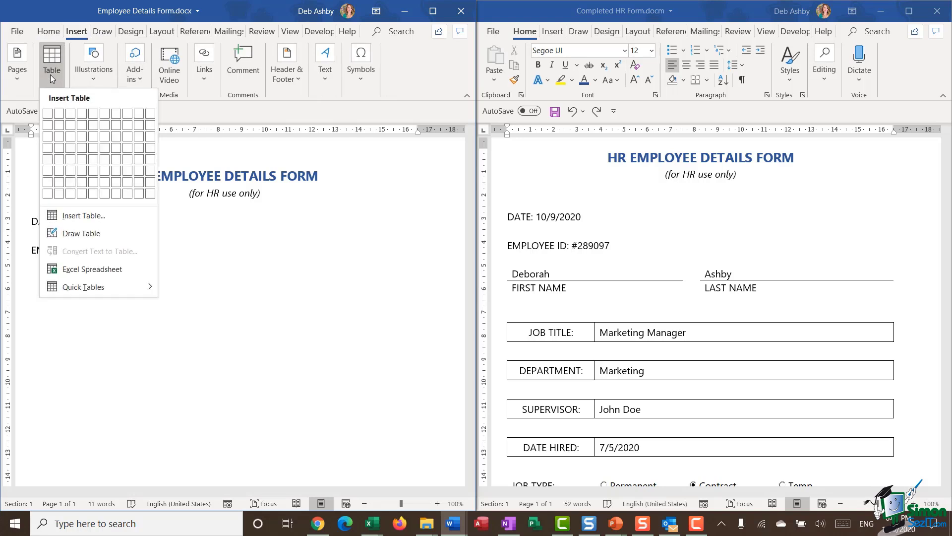
left_click(72, 130)
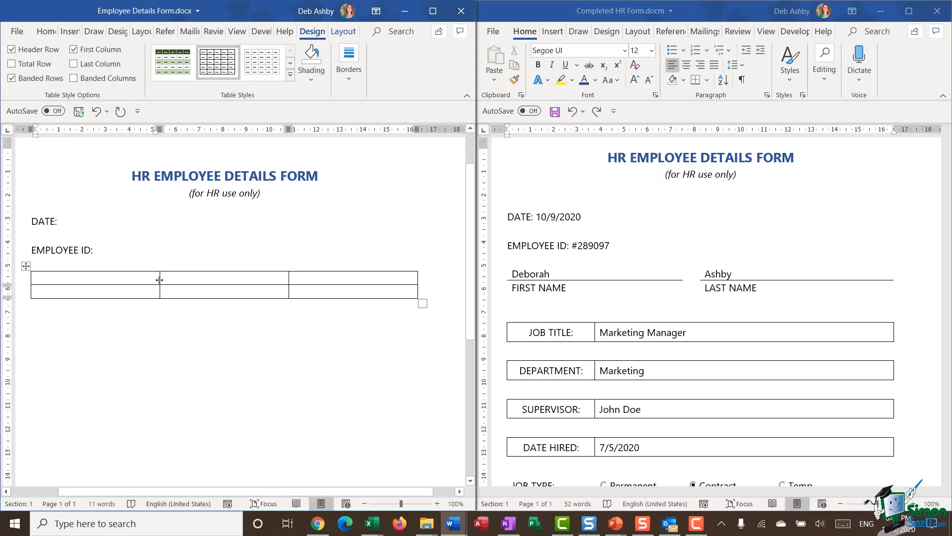
left_click_drag(159, 280, 196, 282)
left_click_drag(289, 276, 208, 279)
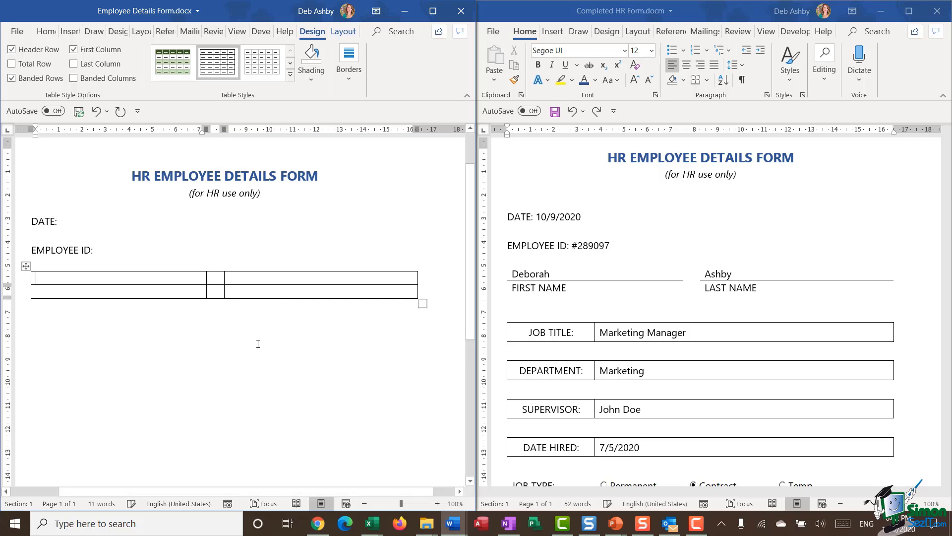
left_click(263, 353)
Step: Enter FIRST NAME and LAST NAME in row 2's outer cells, then select the table
left_click(57, 291)
type("FIRST NAME")
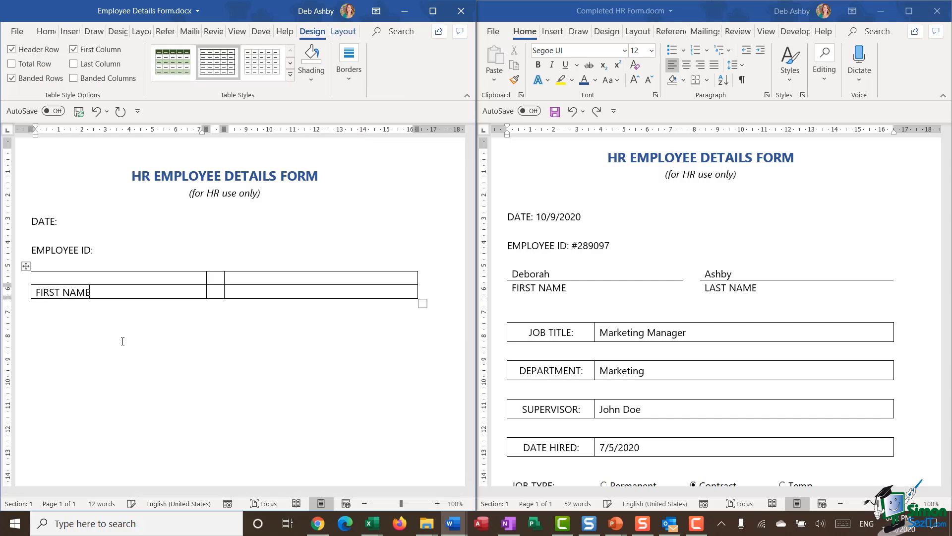
key("Tab")
key("Tab")
type("LAST NAME")
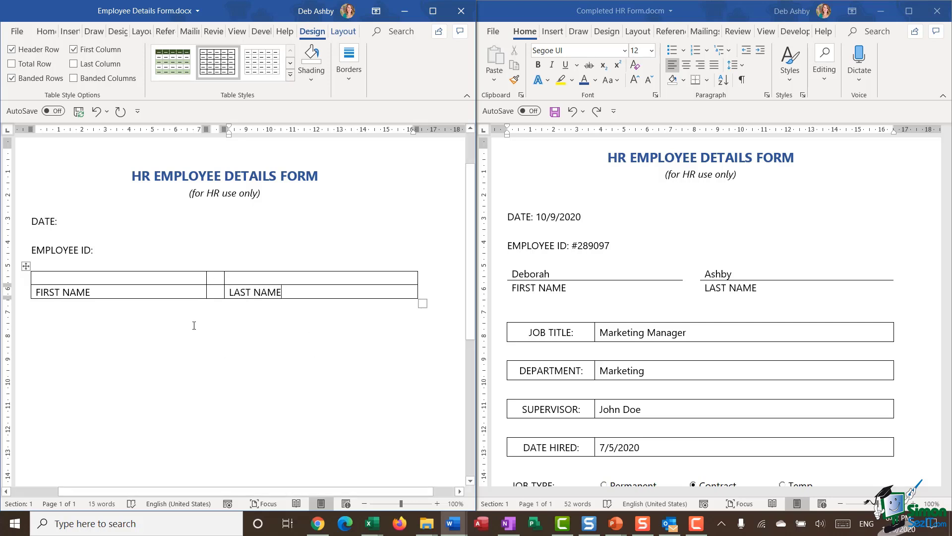
left_click(25, 266)
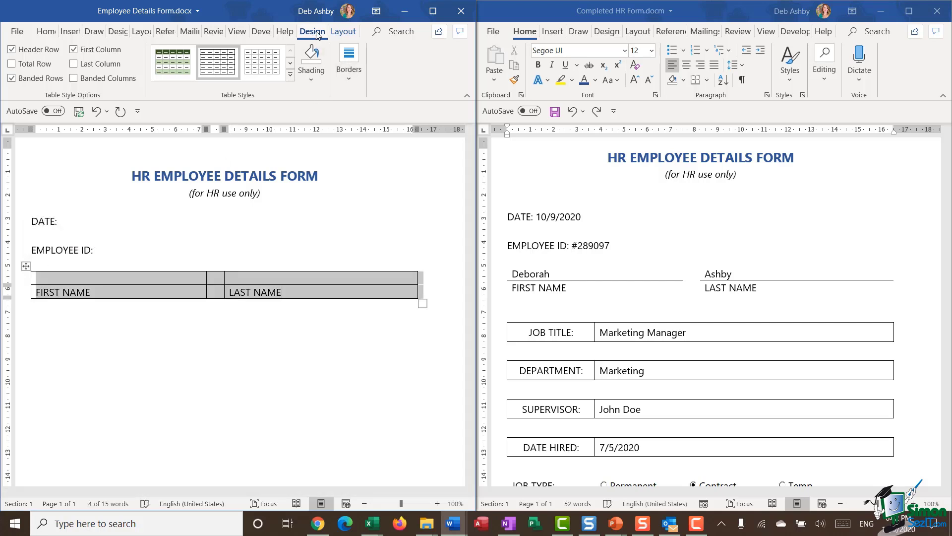
Step: Remove all borders from the name table
left_click(350, 76)
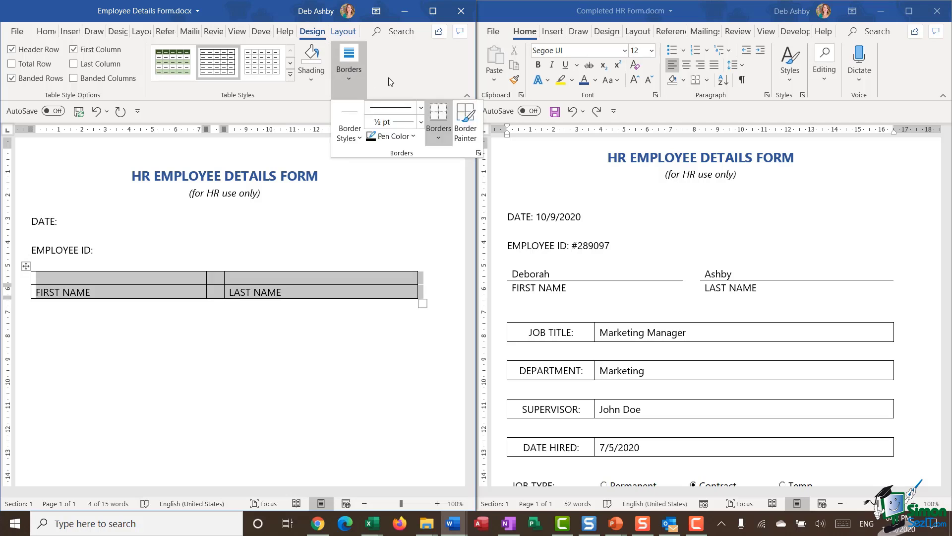
left_click(434, 139)
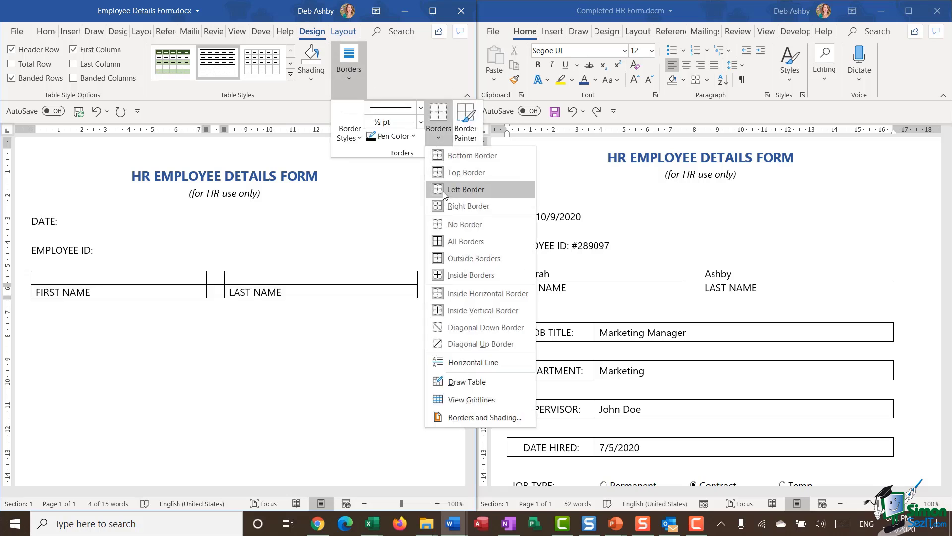
left_click(453, 226)
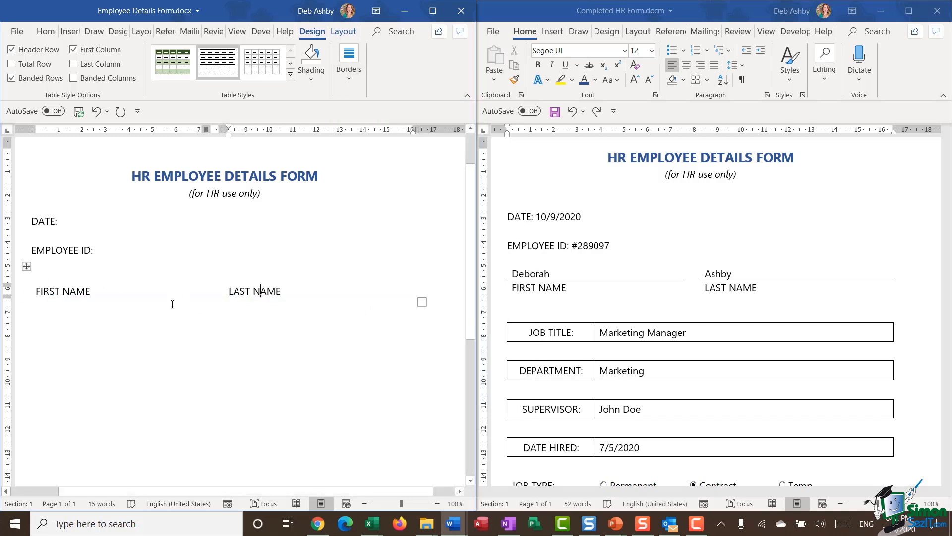
Step: Add a top border line above both the FIRST NAME and LAST NAME cells
left_click(39, 293)
left_click(32, 291)
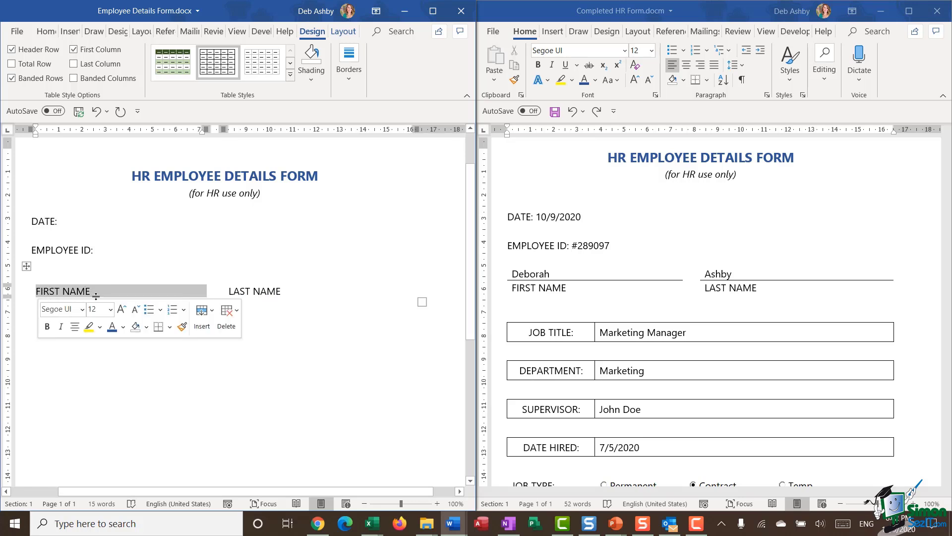
left_click(350, 79)
left_click(439, 138)
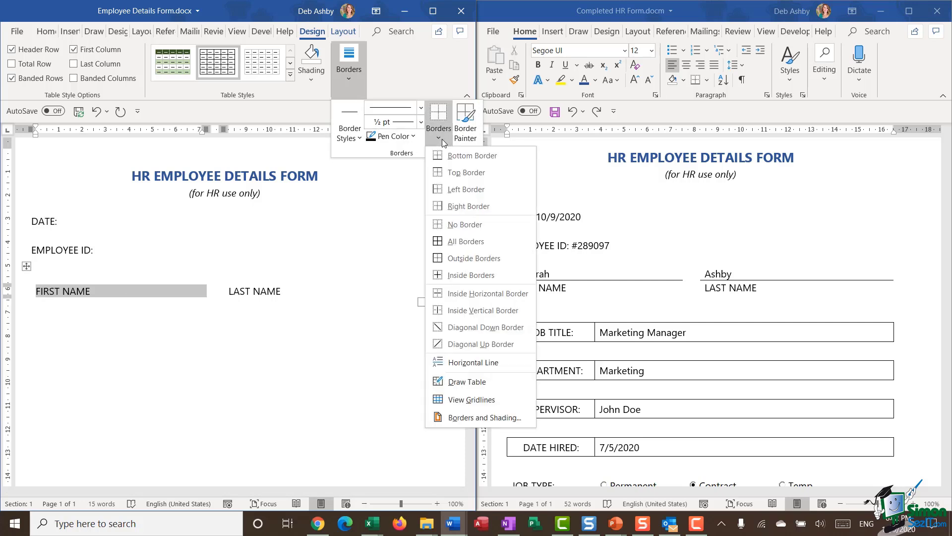
left_click(445, 172)
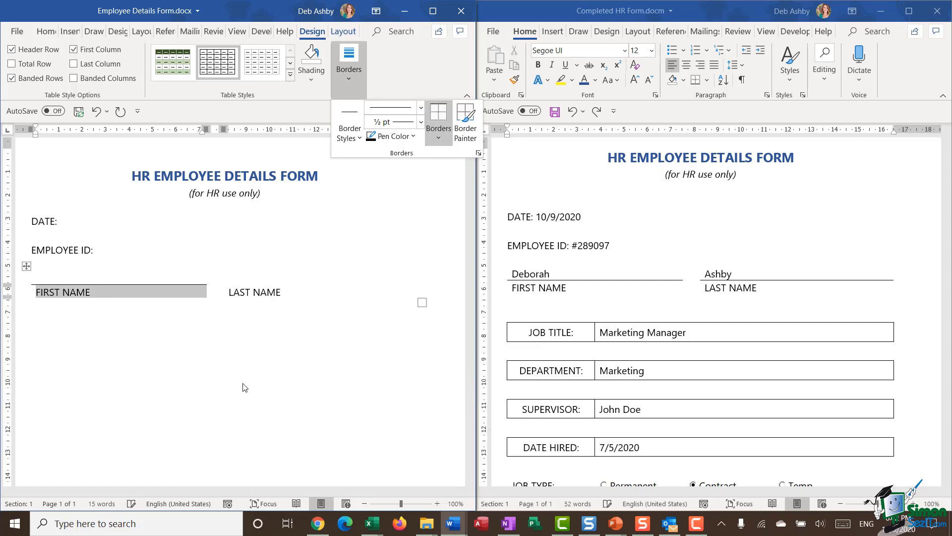
left_click(260, 294)
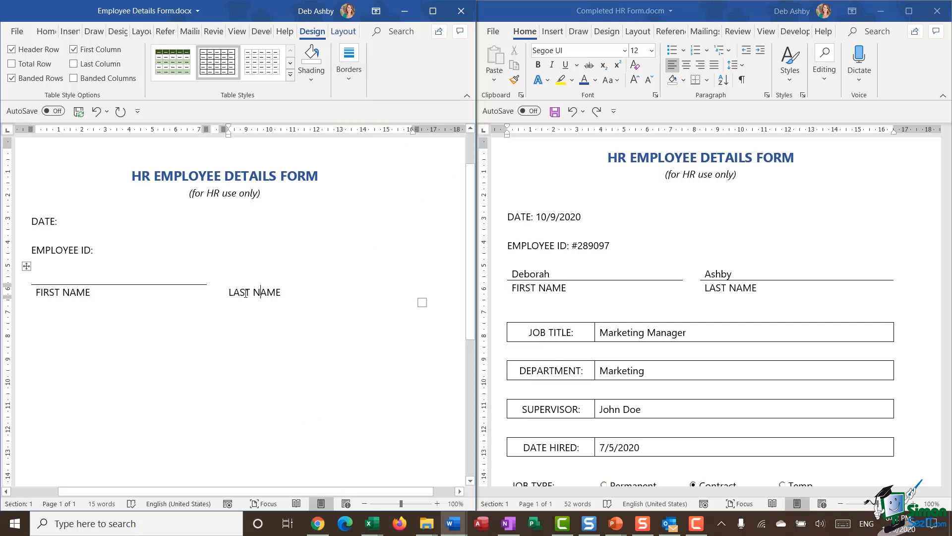
left_click_drag(230, 292, 334, 291)
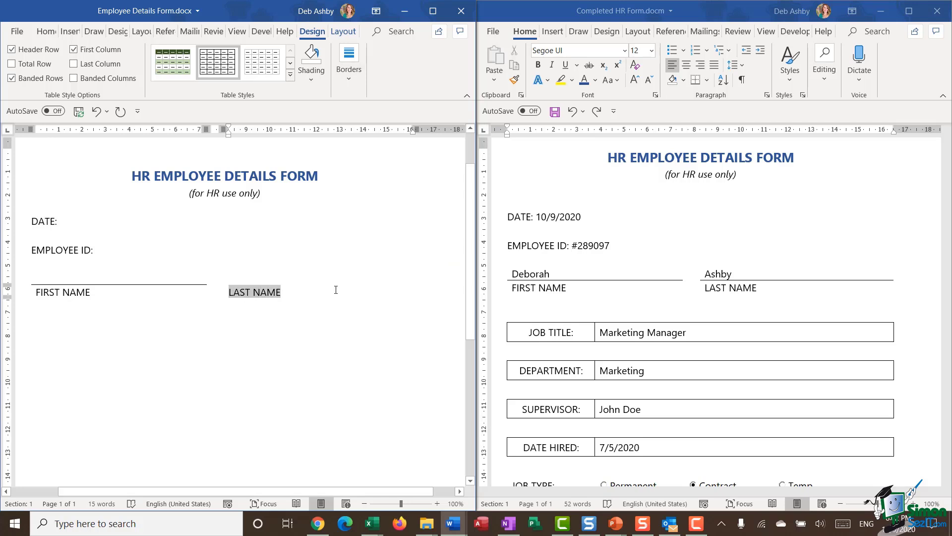
left_click(344, 85)
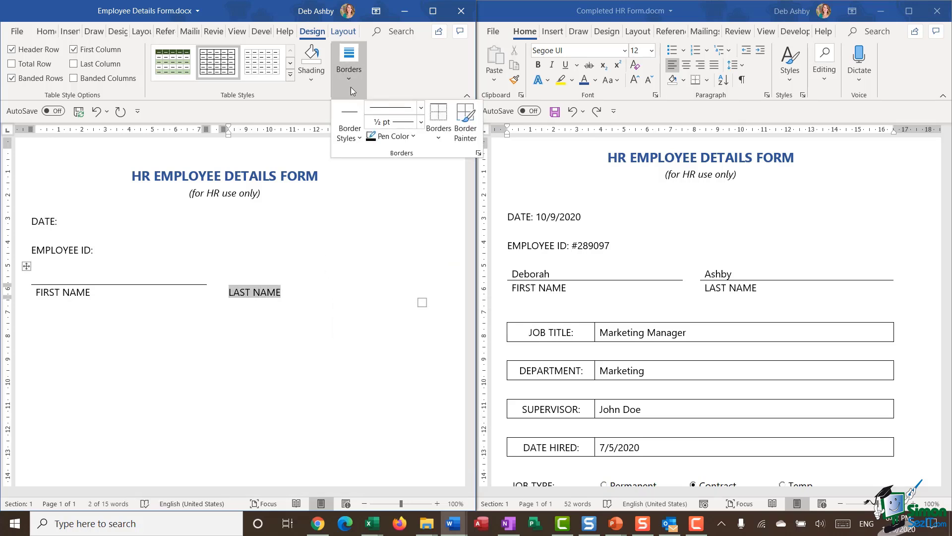
left_click(440, 140)
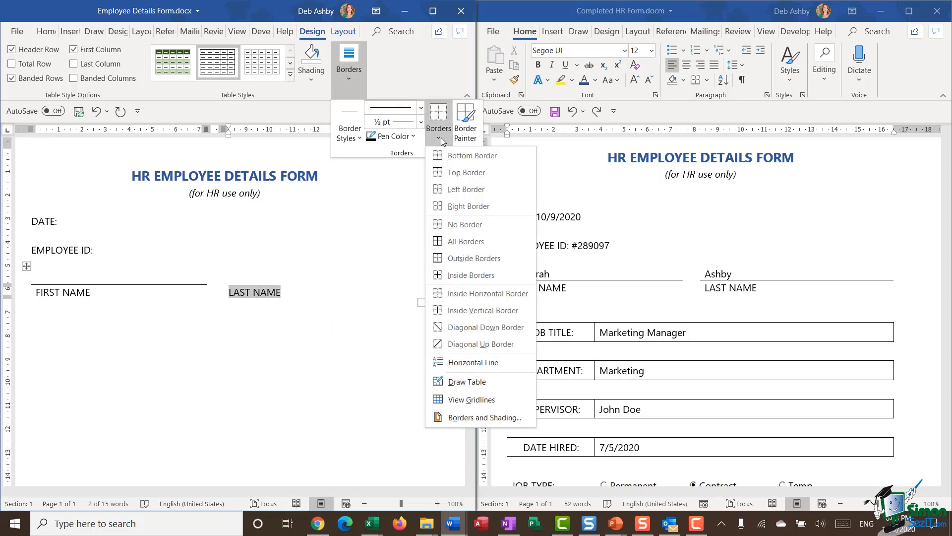
left_click(464, 172)
left_click(105, 369)
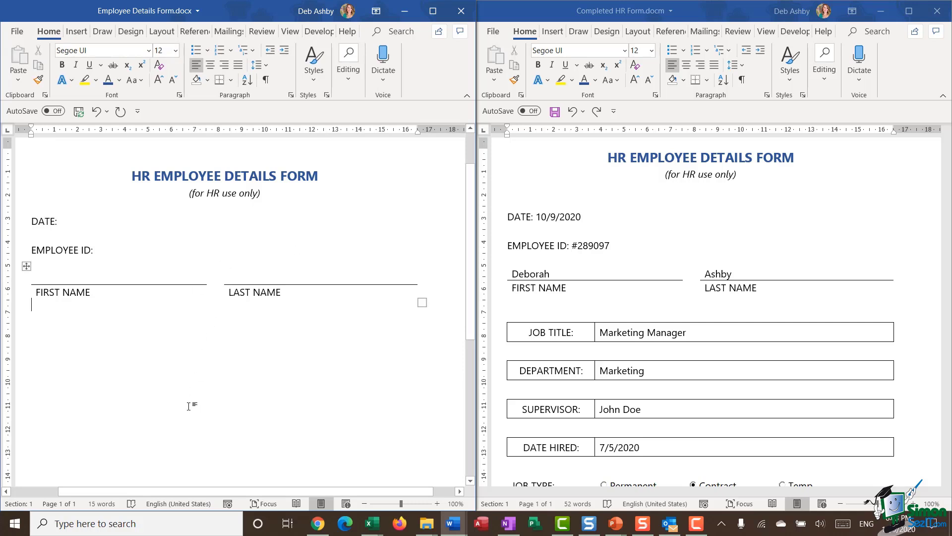
Step: Add a blank line under the name fields, then compare with the completed form's table
key("Return")
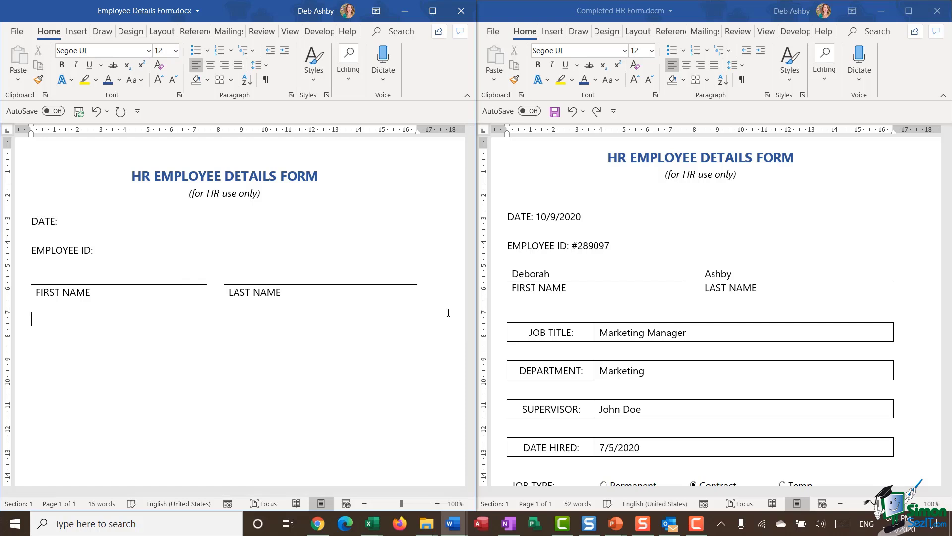
scroll(644, 297, "down", 3)
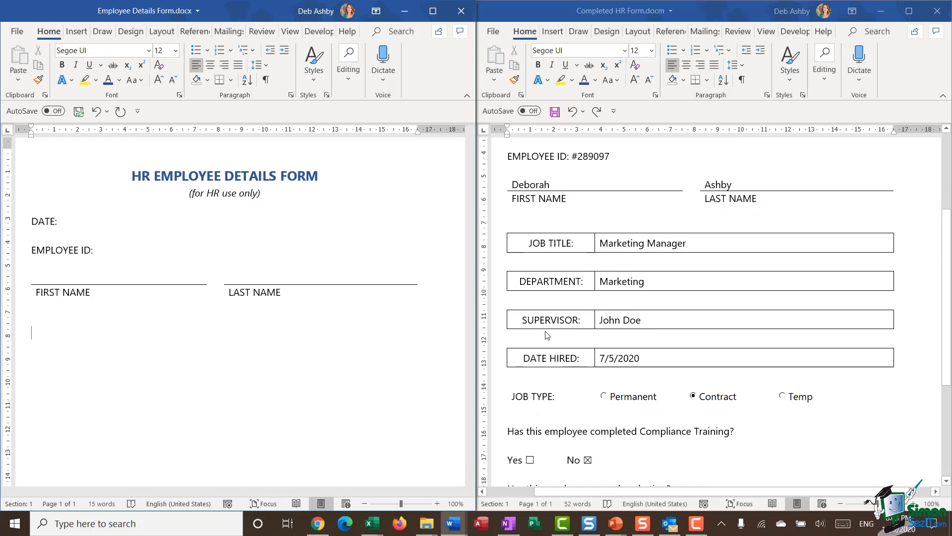
left_click(502, 228)
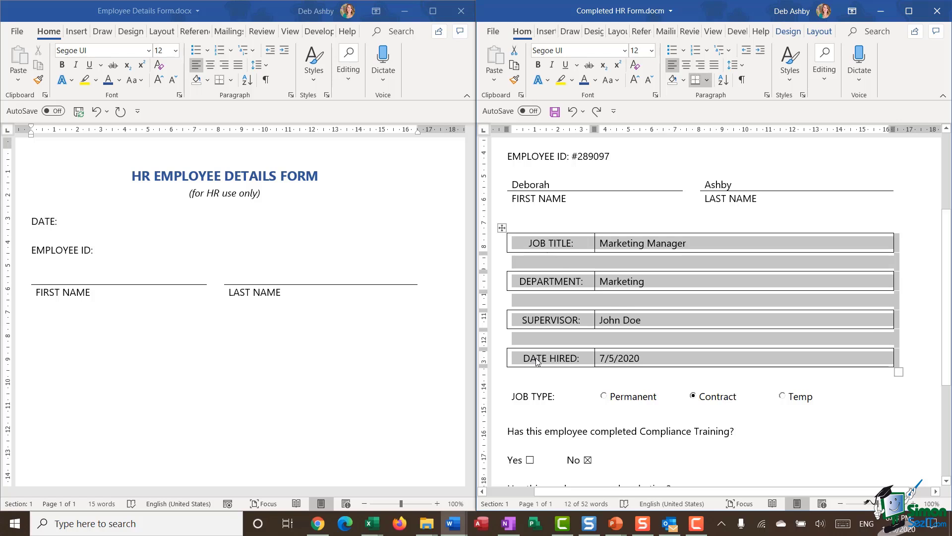
left_click(44, 340)
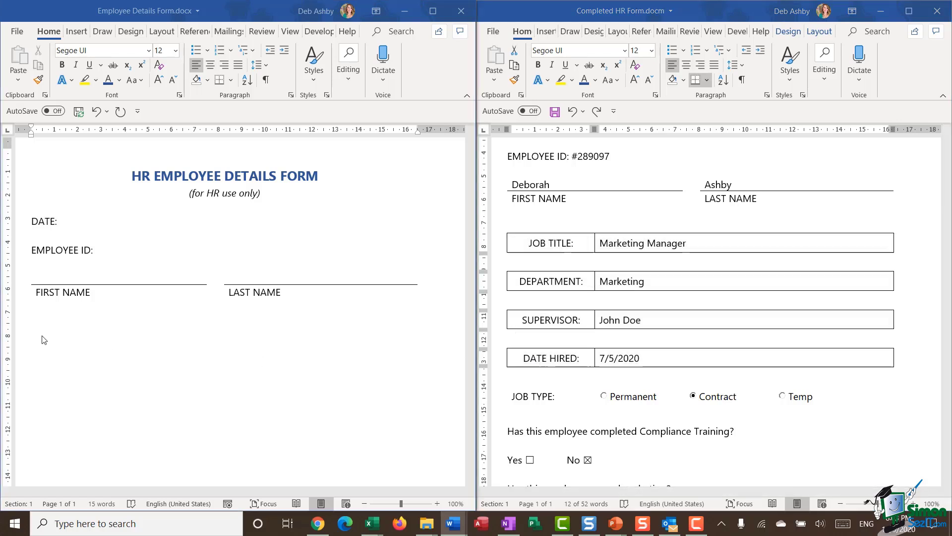
Step: Insert a 2x7 table below the name fields and narrow its left column
left_click(77, 33)
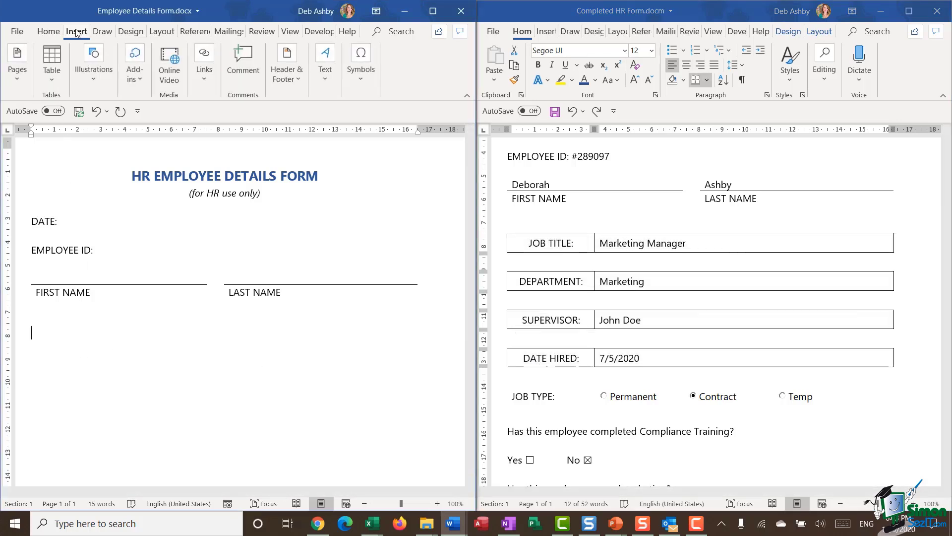
left_click(50, 70)
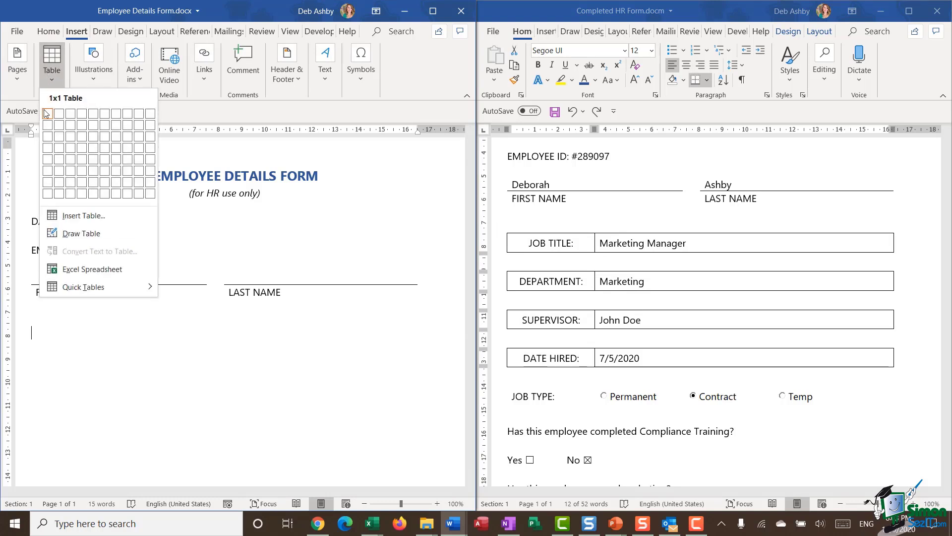
left_click(60, 182)
left_click_drag(224, 339, 127, 342)
Step: Raise the new table's row height from 0.57 cm to 0.8 cm, matching the completed form
scroll(164, 207, "down", 3)
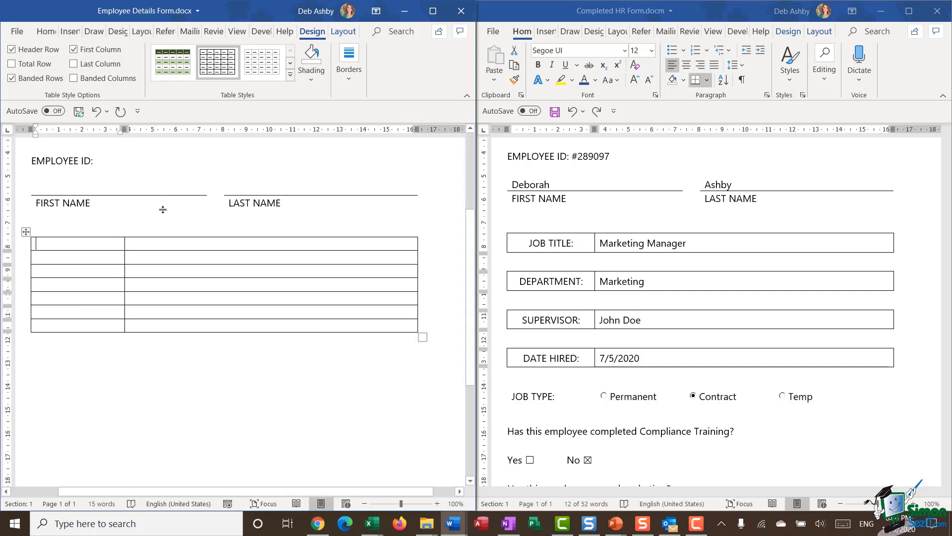
left_click(25, 232)
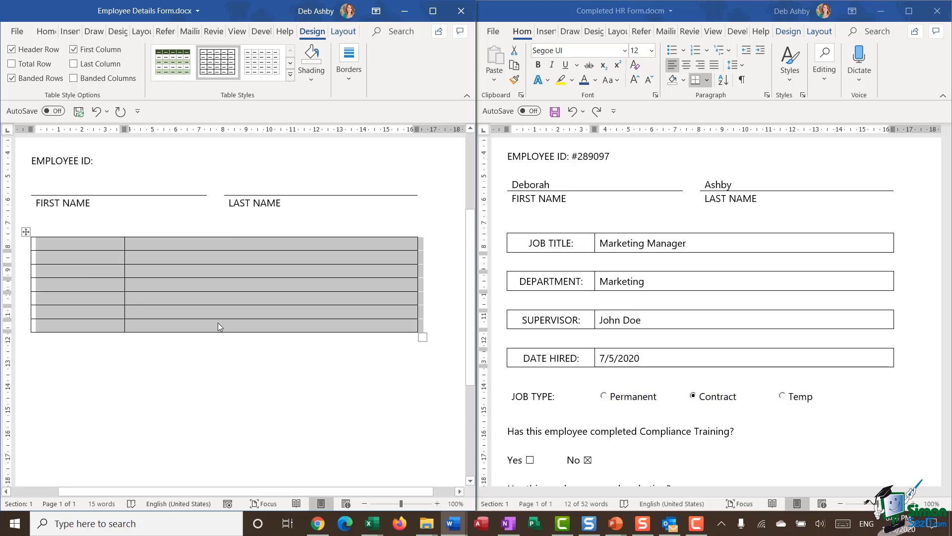
left_click(343, 32)
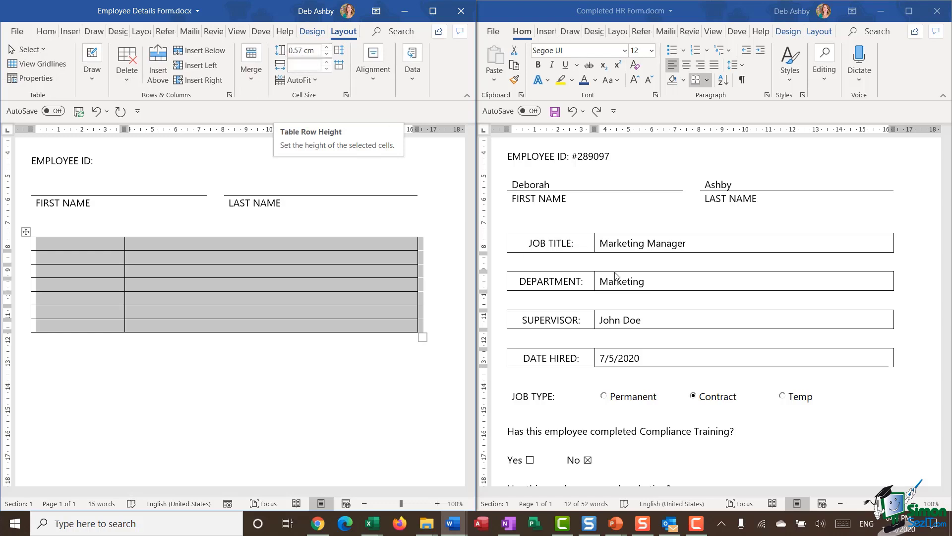
left_click(502, 228)
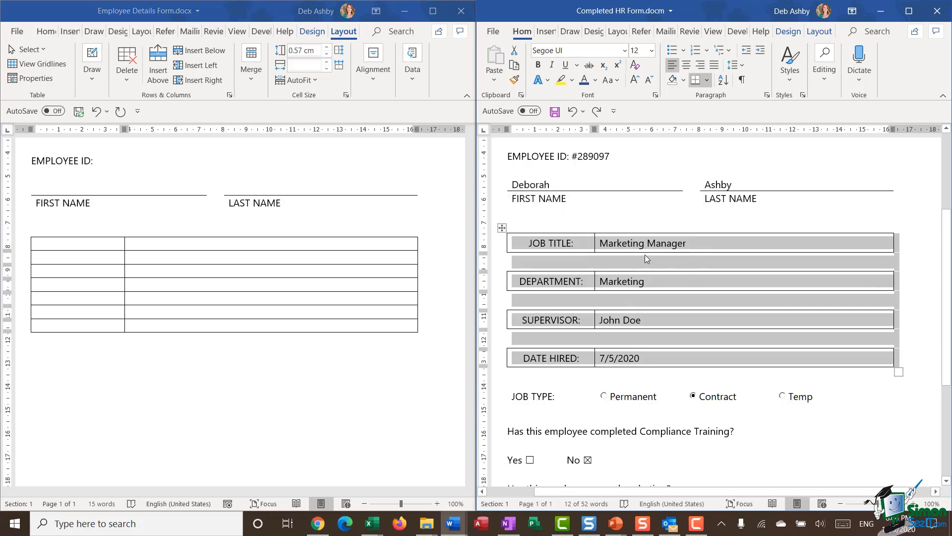
left_click(827, 31)
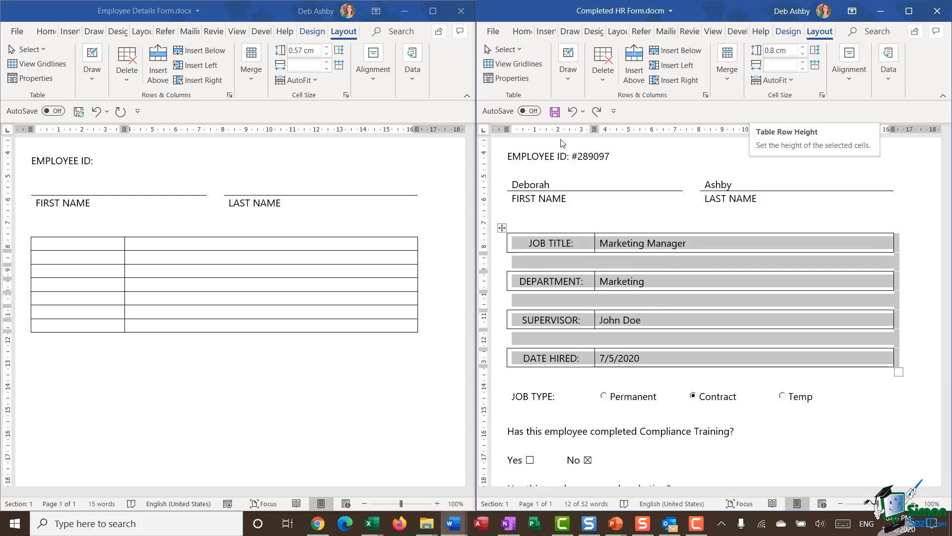
left_click(26, 232)
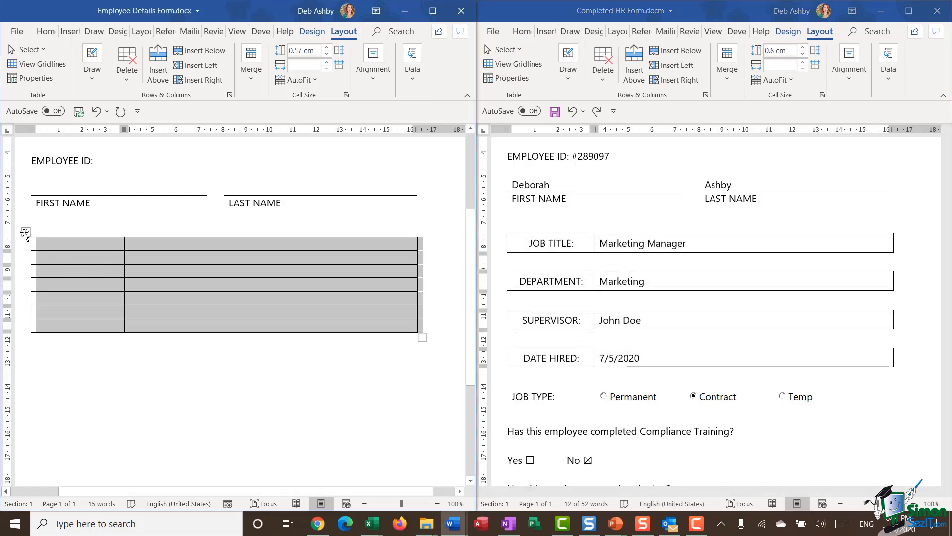
left_click(328, 50)
left_click(327, 49)
left_click(327, 49)
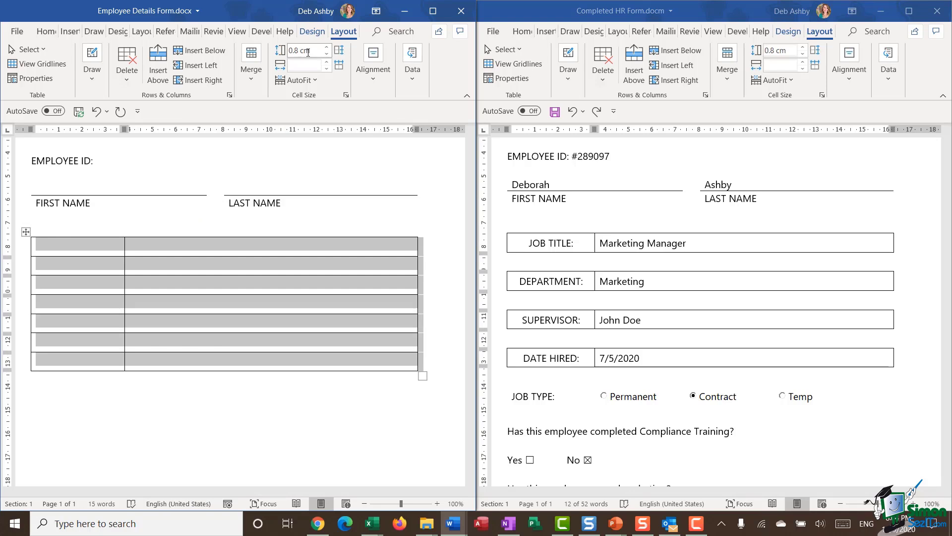
left_click(232, 404)
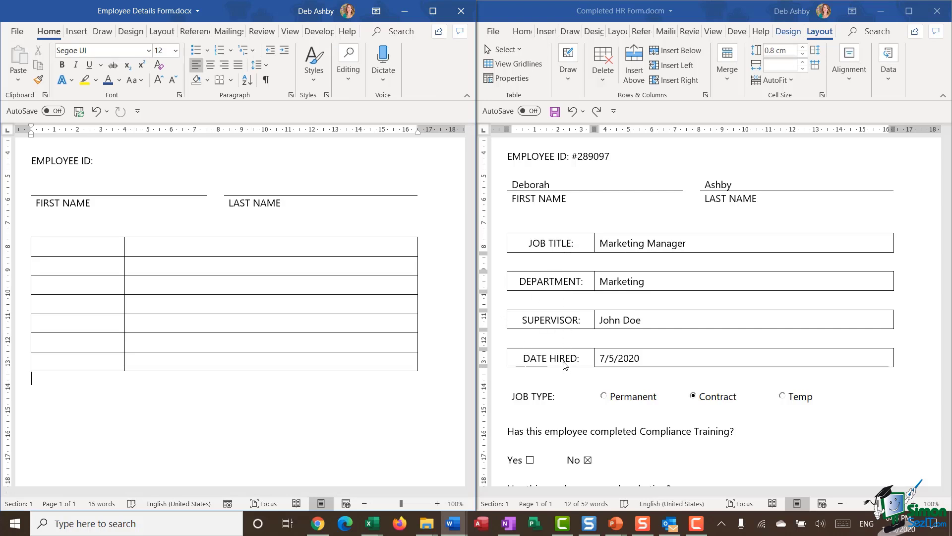
Step: Set the left column to Align Center and the right column to Align Center Left
left_click(74, 235)
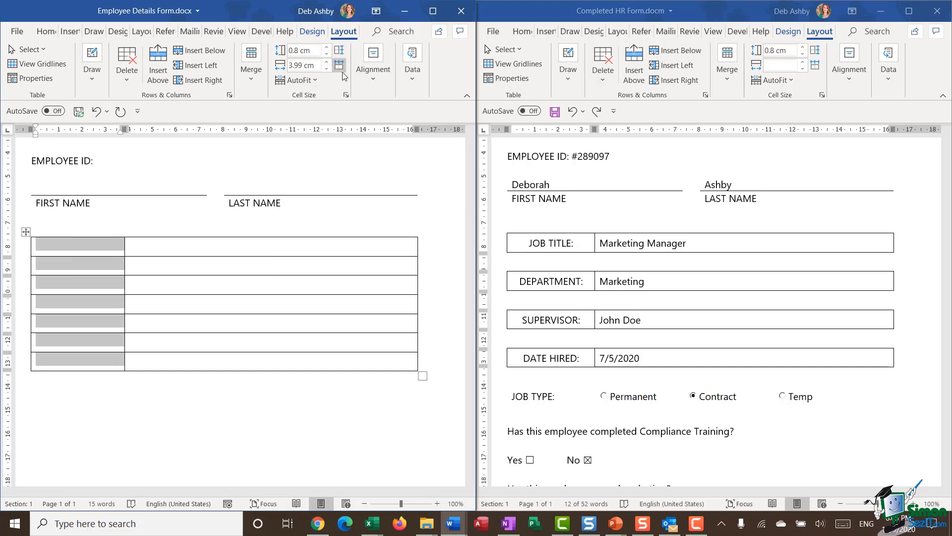
left_click(376, 81)
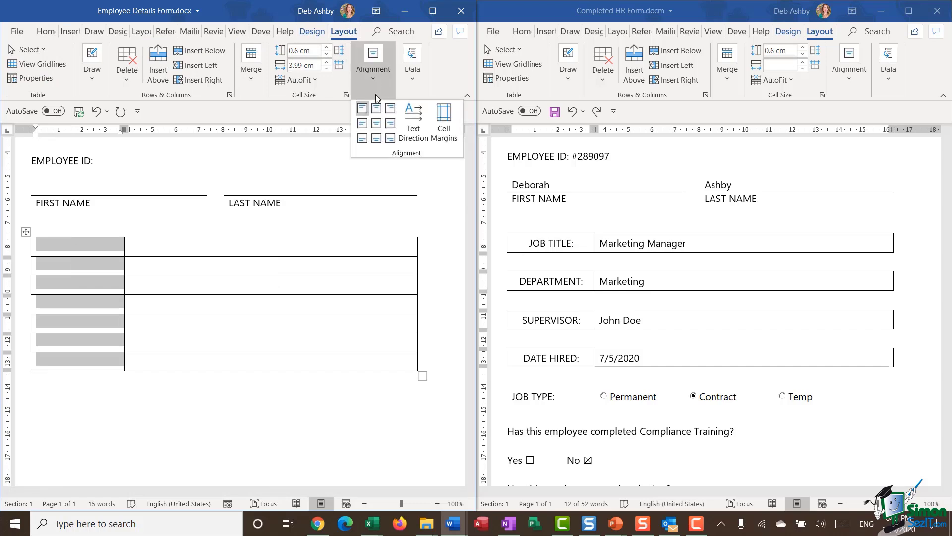
left_click(377, 122)
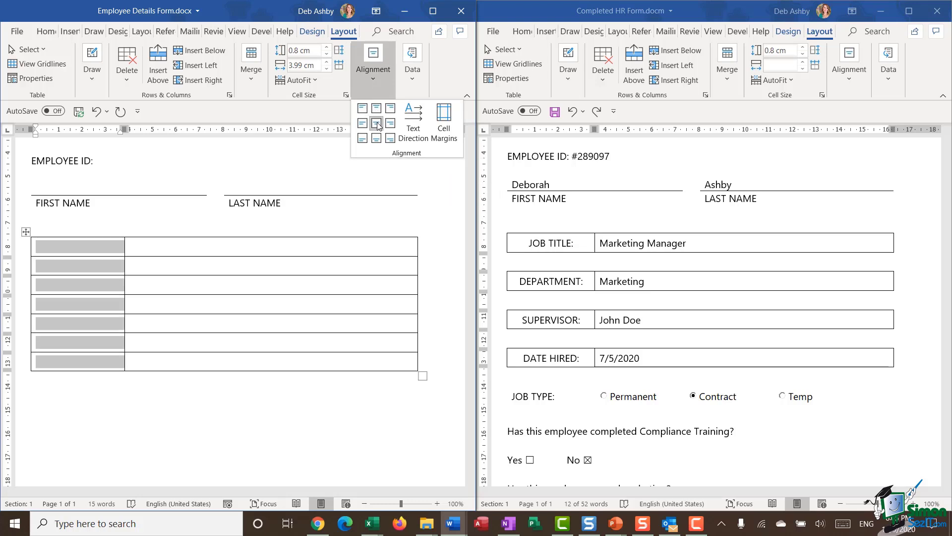
left_click(298, 236)
left_click(297, 233)
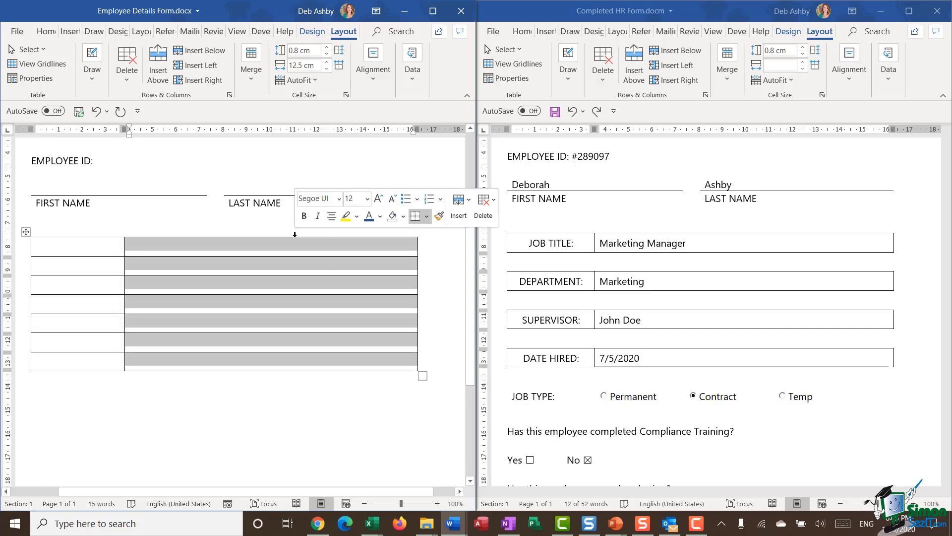
left_click(373, 79)
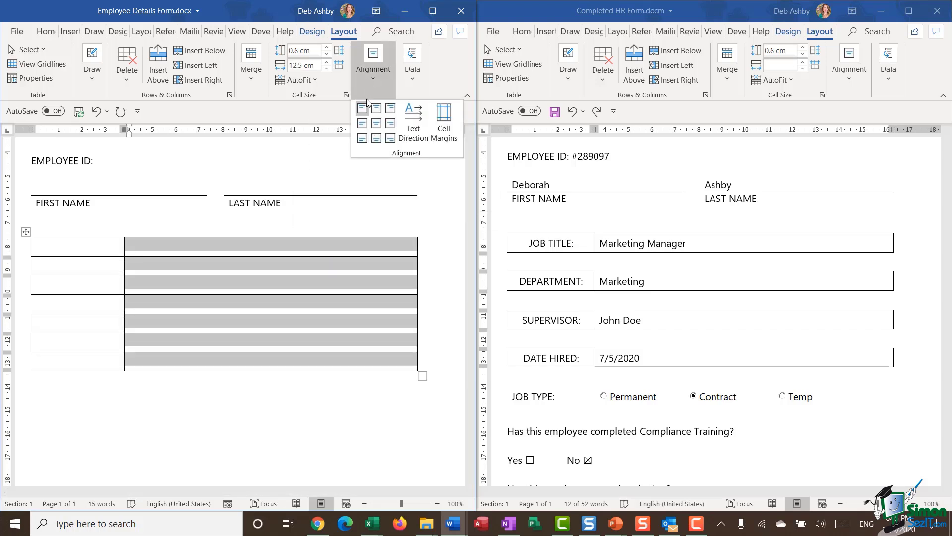
left_click(363, 129)
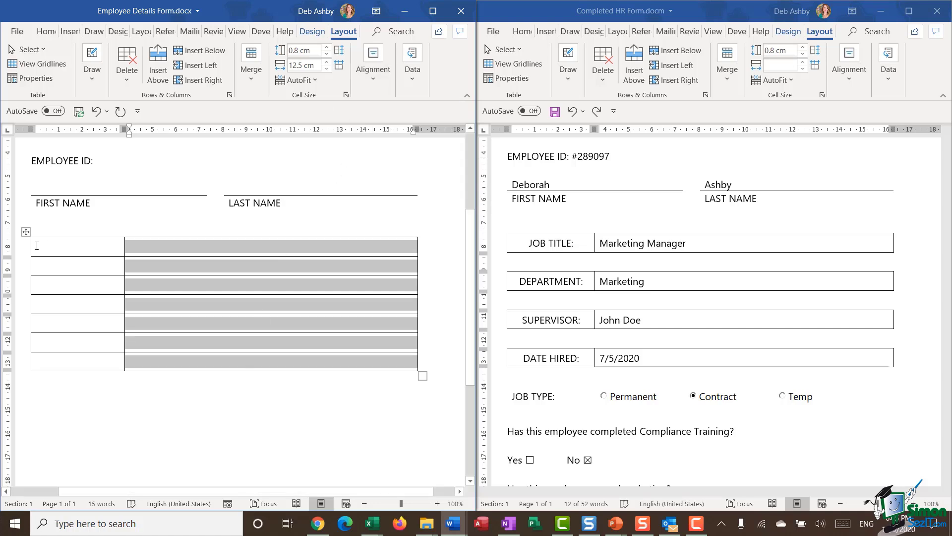
left_click(60, 248)
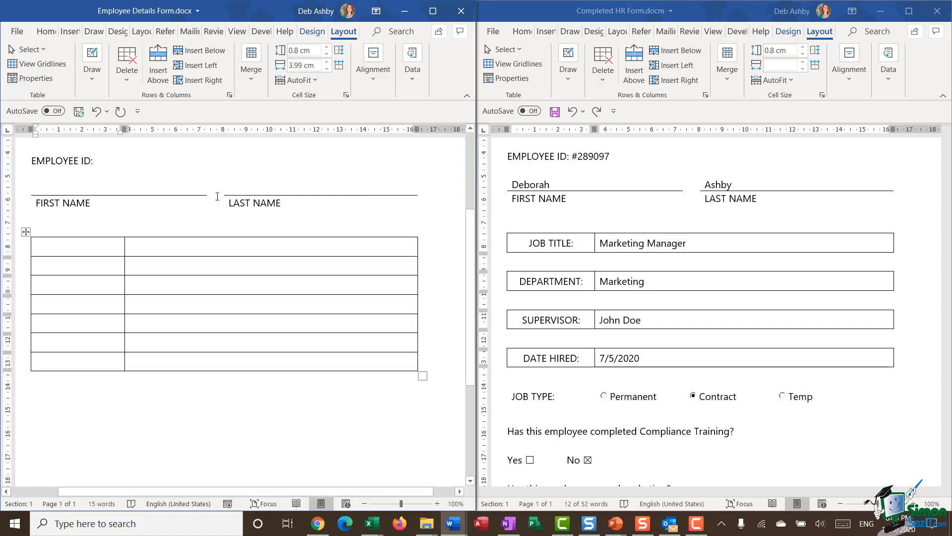
Step: Label the left column JOB TITLE:, DEPARTMENT:, SUPERVISOR: and DATE HIRED:
type("JOB")
key("ctrl+z")
type("JOB")
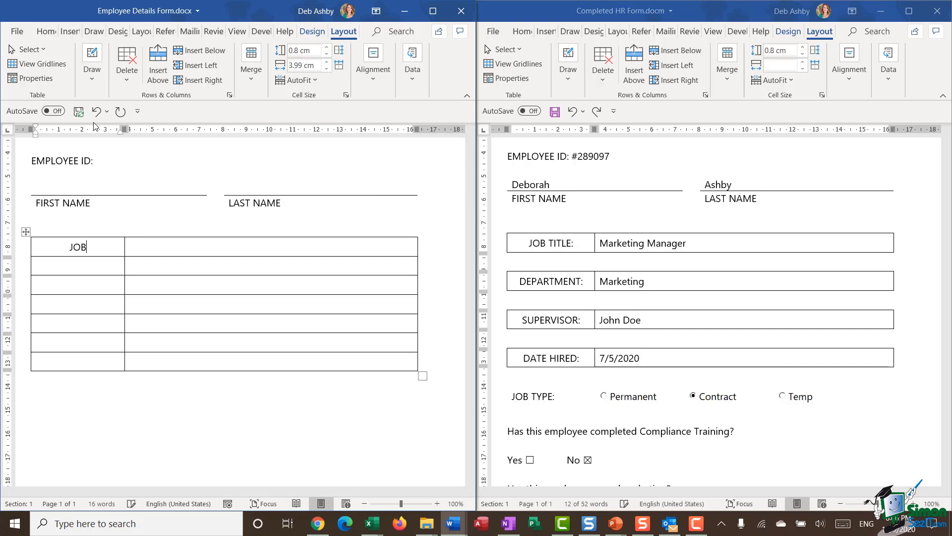
type(" TITLE:")
key("Down")
type("DEPARTMENT")
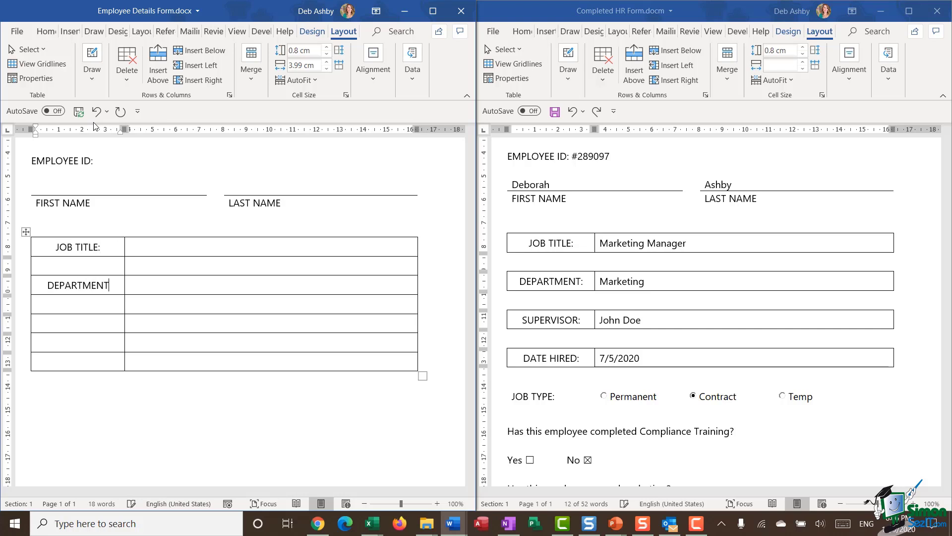
type(":")
key("Tab")
key("Tab")
key("Tab")
key("Tab")
type("SUPE")
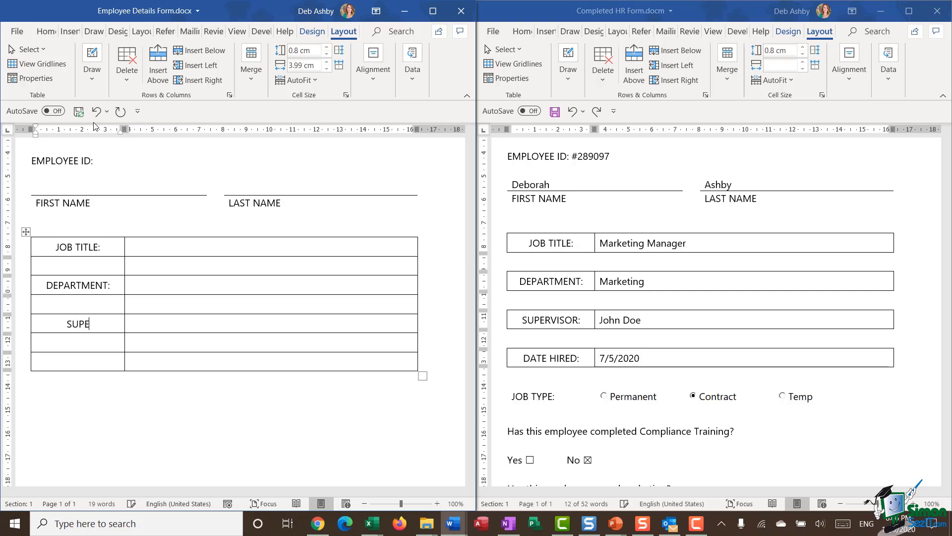
type("RVISOR:")
key("Tab")
key("Tab")
key("Tab")
key("Tab")
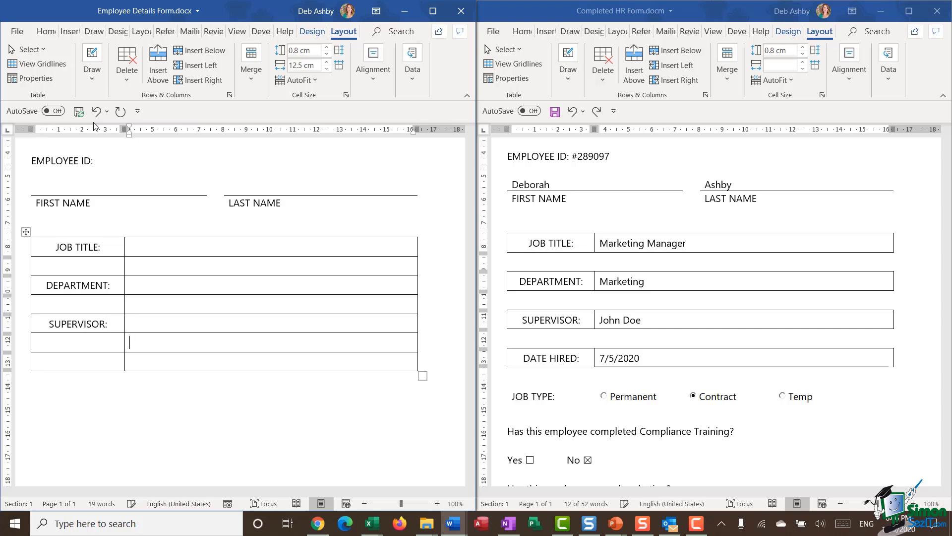
type("DATE HIRED:")
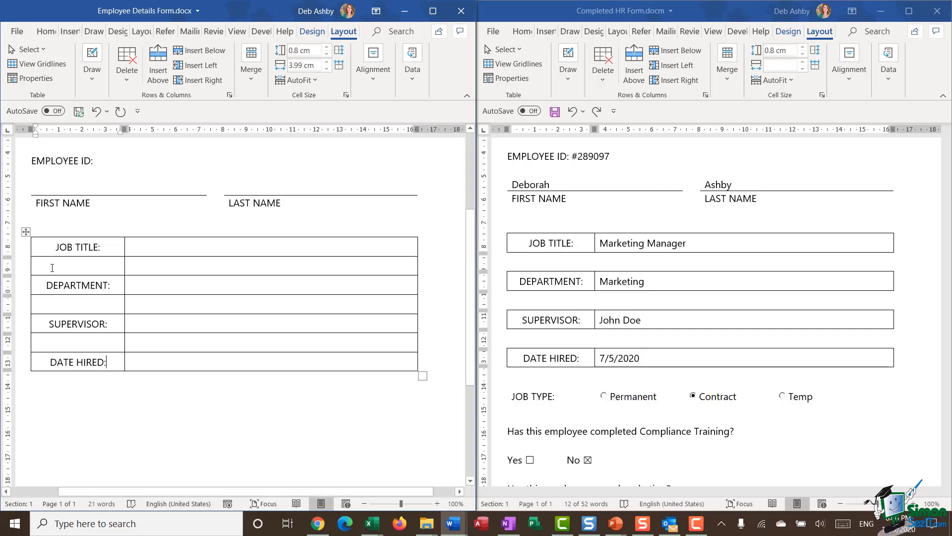
Step: Remove the inside vertical, left and right borders from the empty row below JOB TITLE
left_click(23, 266)
left_click(542, 250)
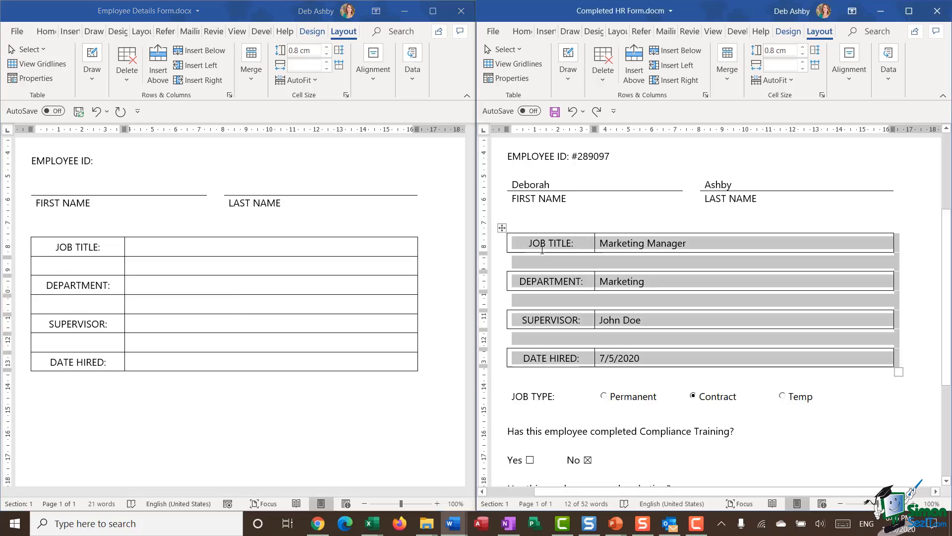
left_click(798, 218)
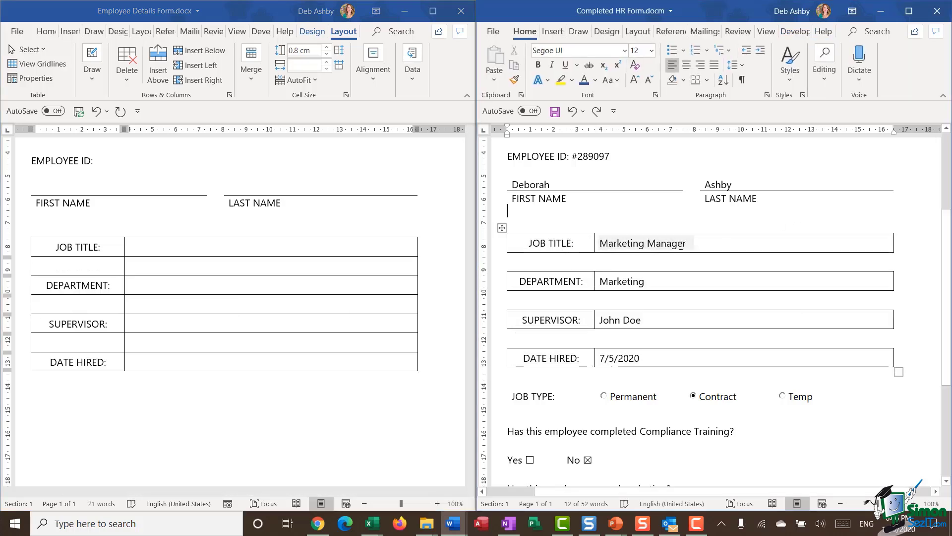
left_click(19, 272)
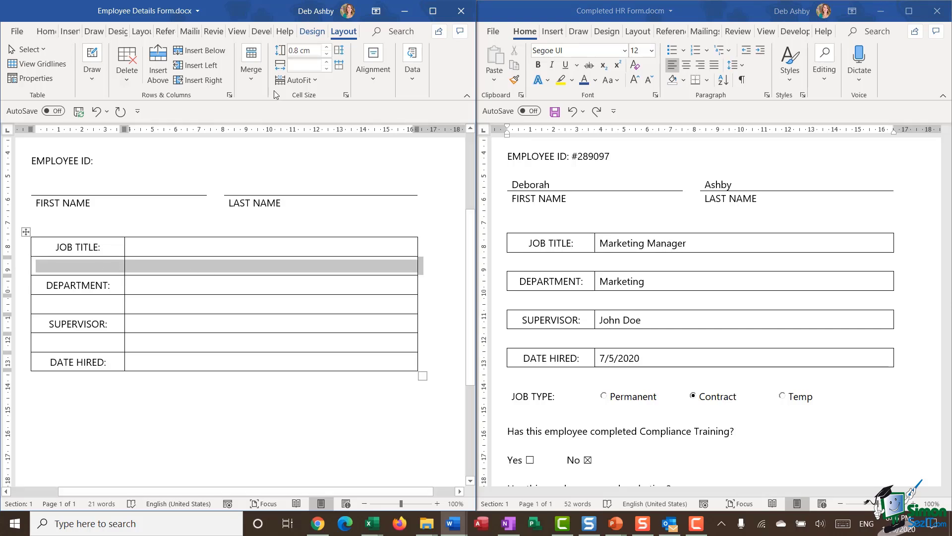
left_click(311, 31)
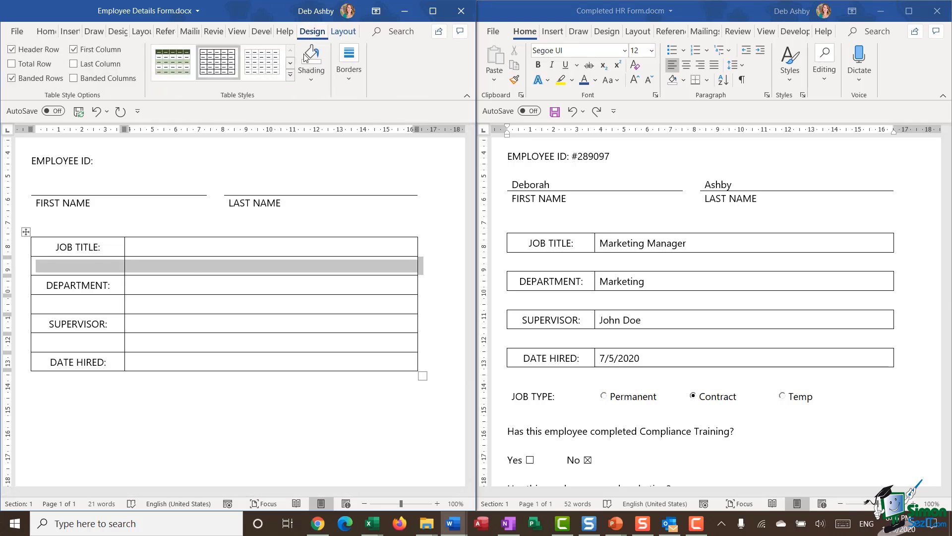
left_click(349, 80)
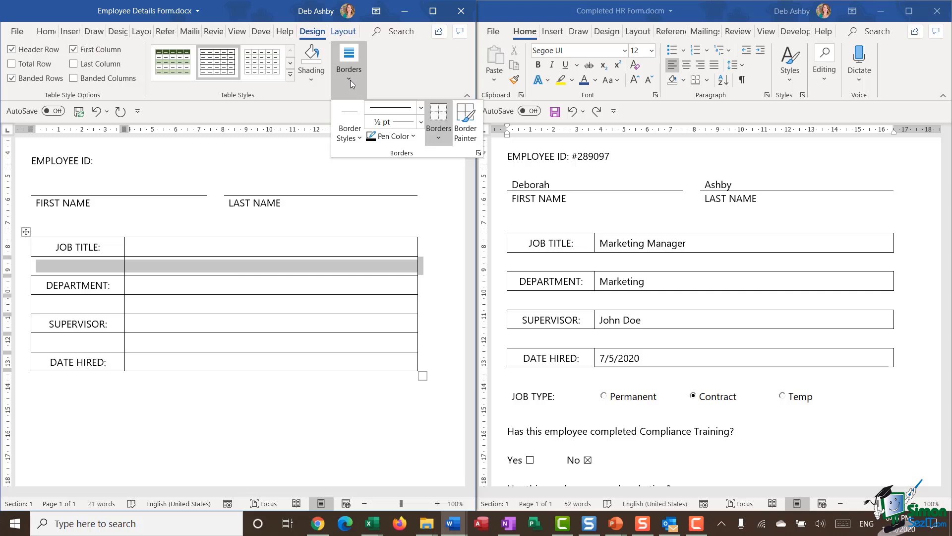
left_click(439, 140)
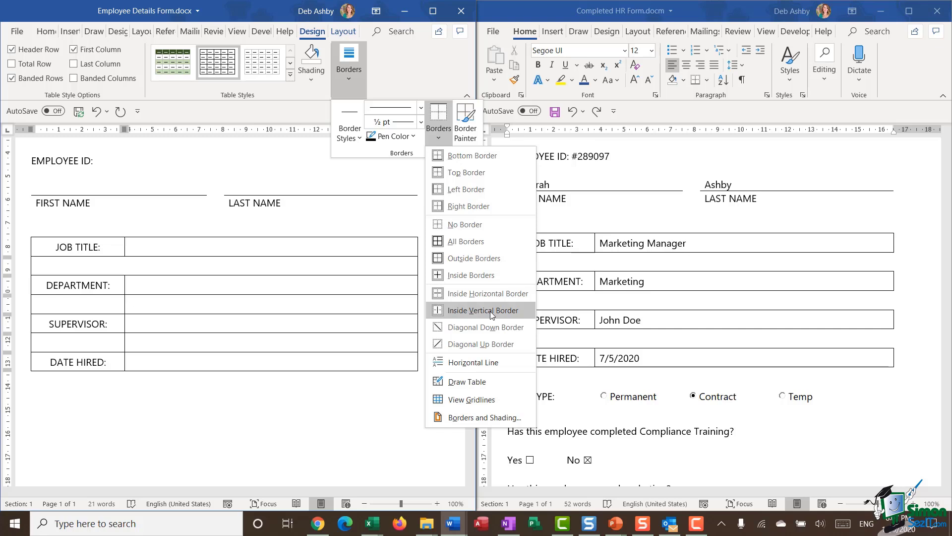
left_click(492, 311)
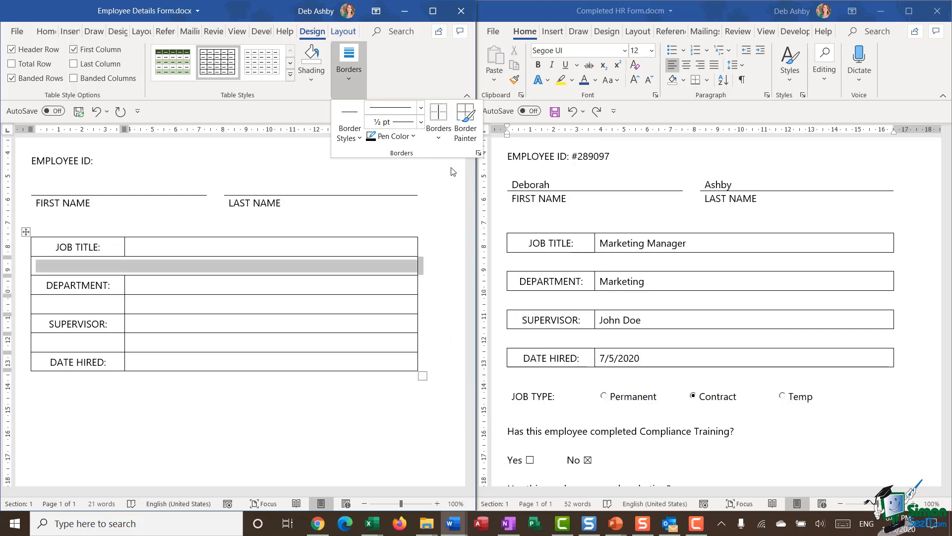
left_click(441, 139)
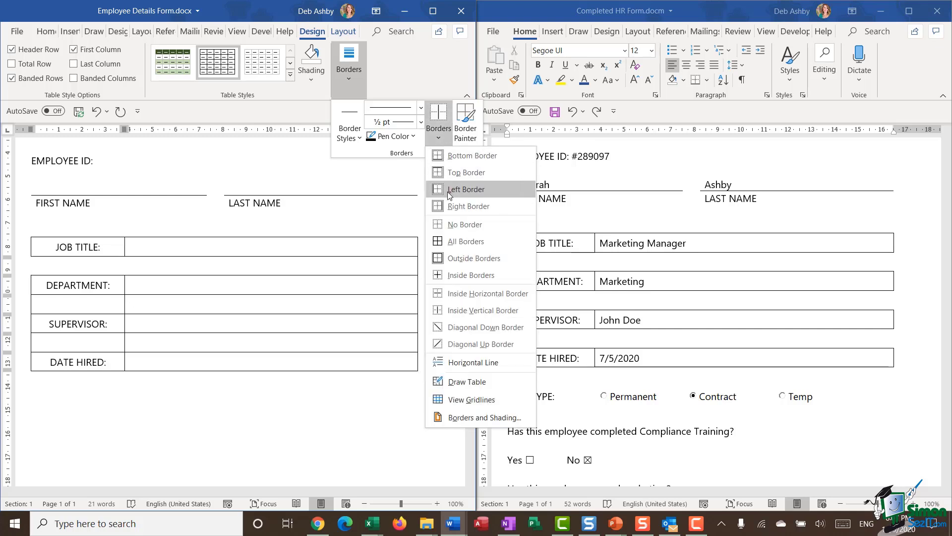
left_click(447, 190)
left_click(442, 133)
left_click(452, 209)
left_click(221, 272)
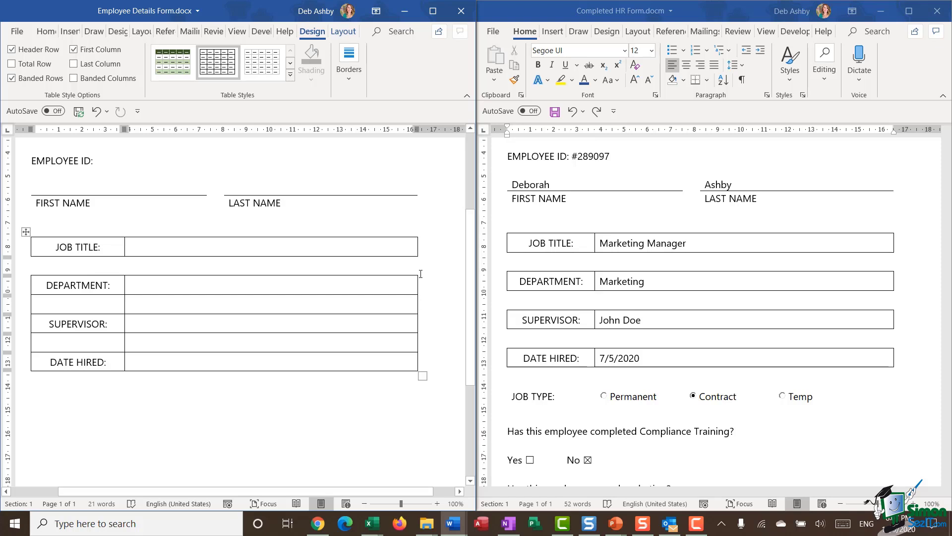
Step: Remove the inside vertical, left and right borders from the empty row below DEPARTMENT
left_click(17, 311)
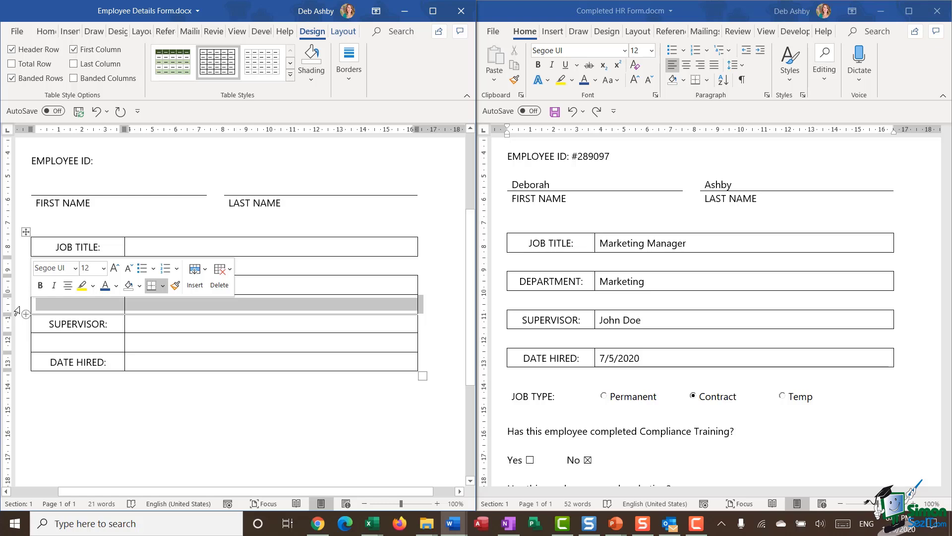
left_click(355, 79)
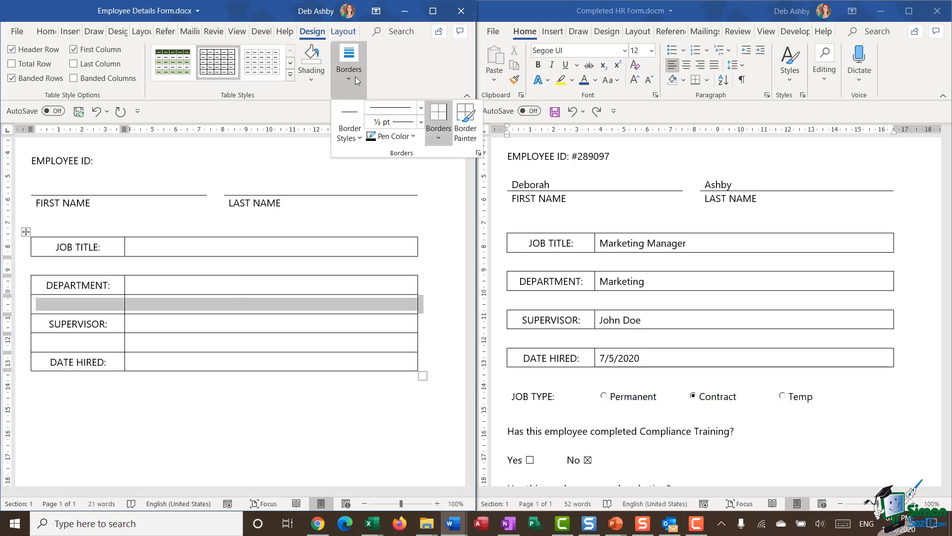
left_click(438, 138)
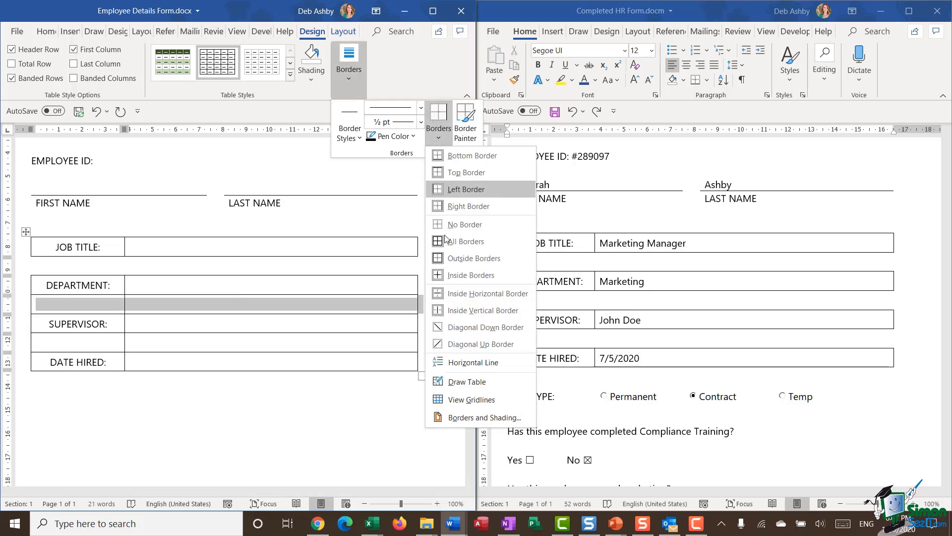
left_click(466, 310)
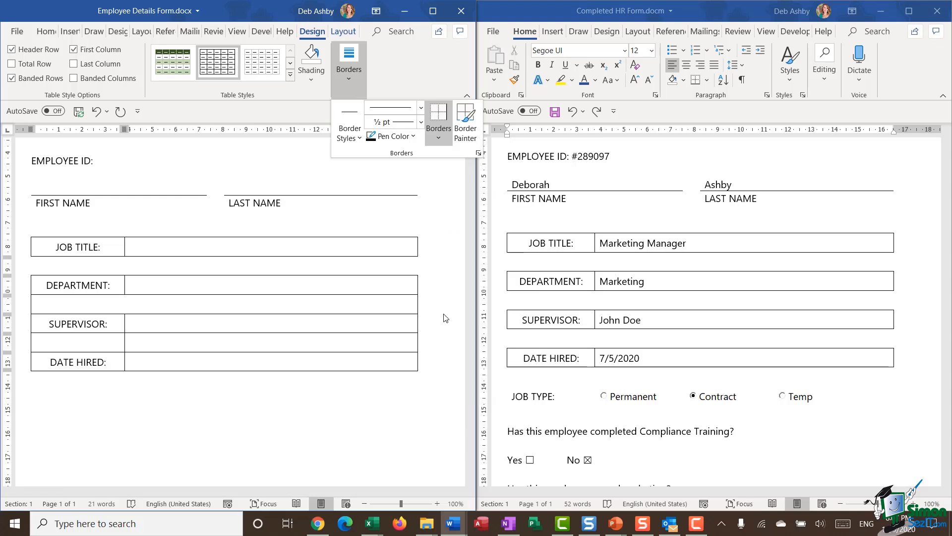
left_click(442, 140)
left_click(446, 173)
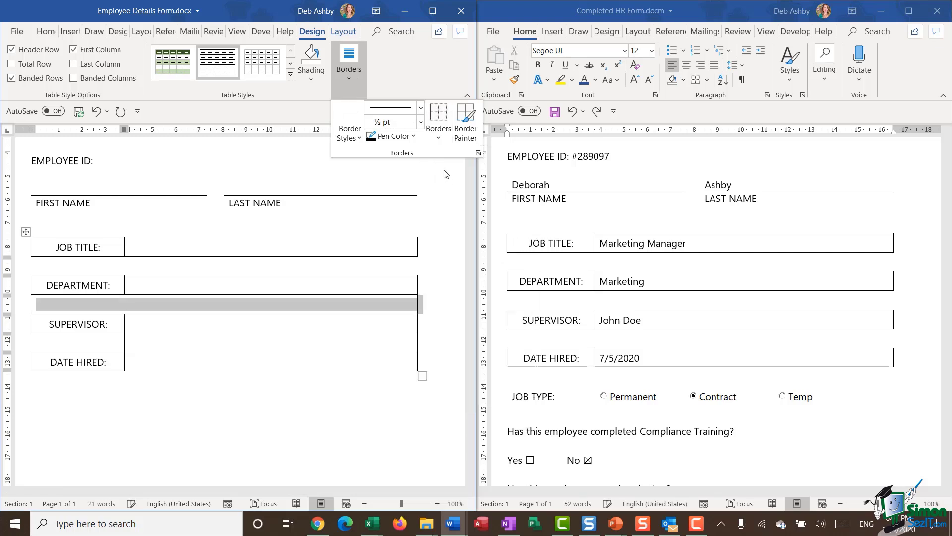
left_click(442, 138)
left_click(445, 206)
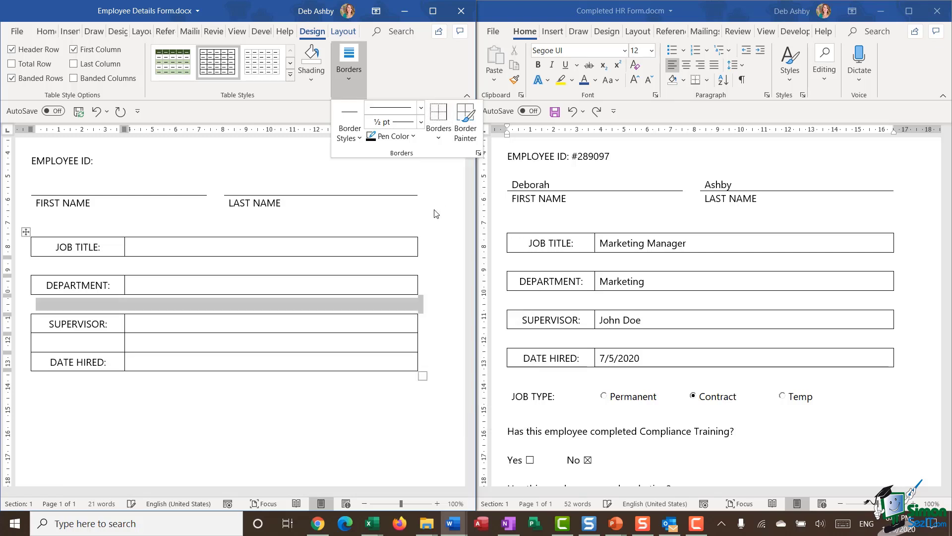
Step: Remove the inside vertical, left and right borders from the empty row below SUPERVISOR
left_click(182, 400)
left_click(22, 346)
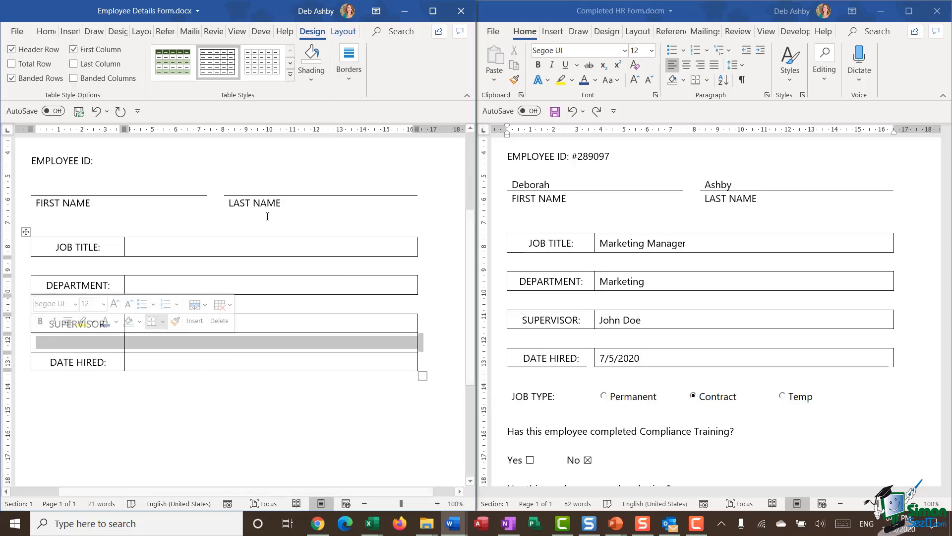
left_click(350, 82)
left_click(429, 134)
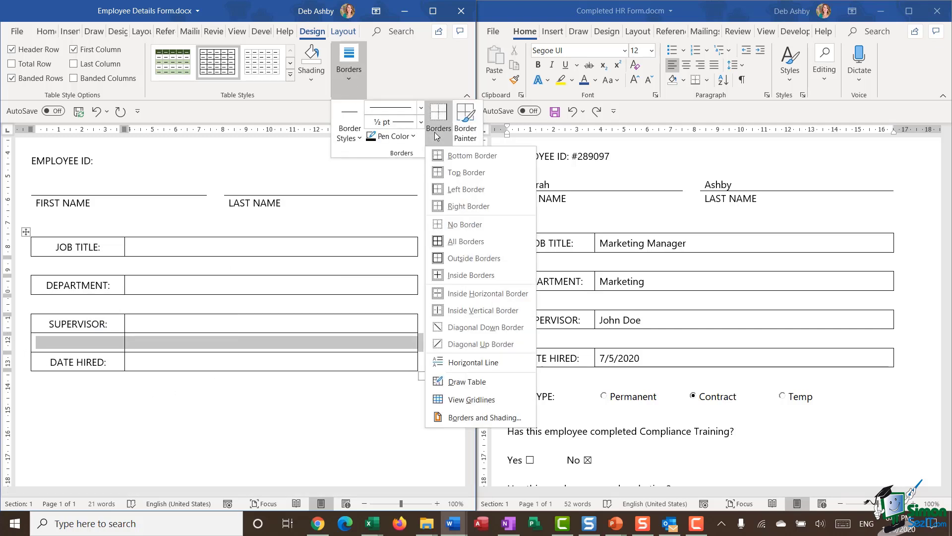
left_click(442, 309)
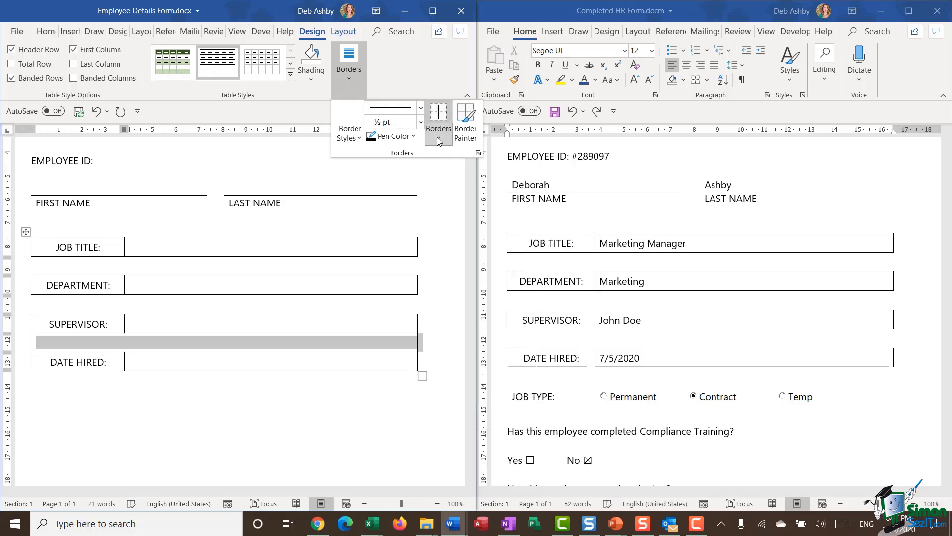
left_click(436, 135)
left_click(439, 171)
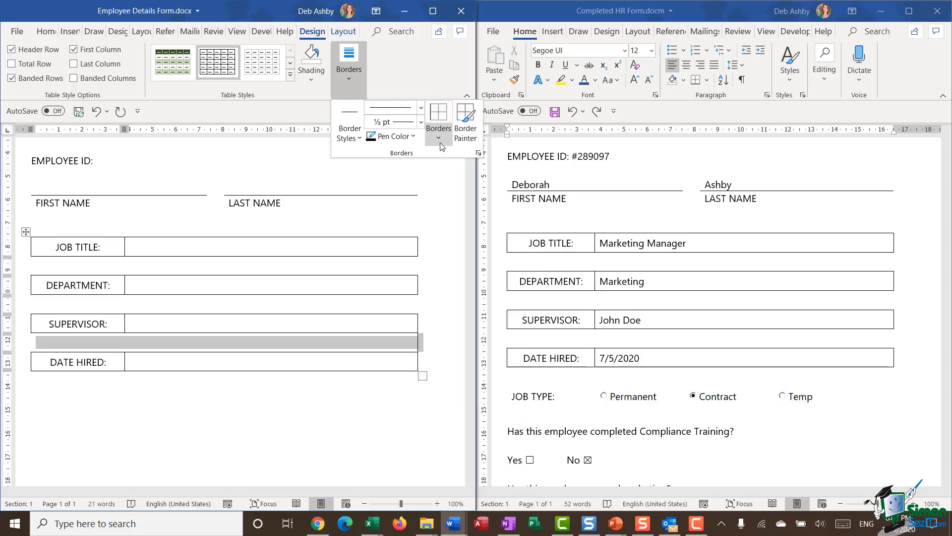
left_click(438, 130)
left_click(439, 205)
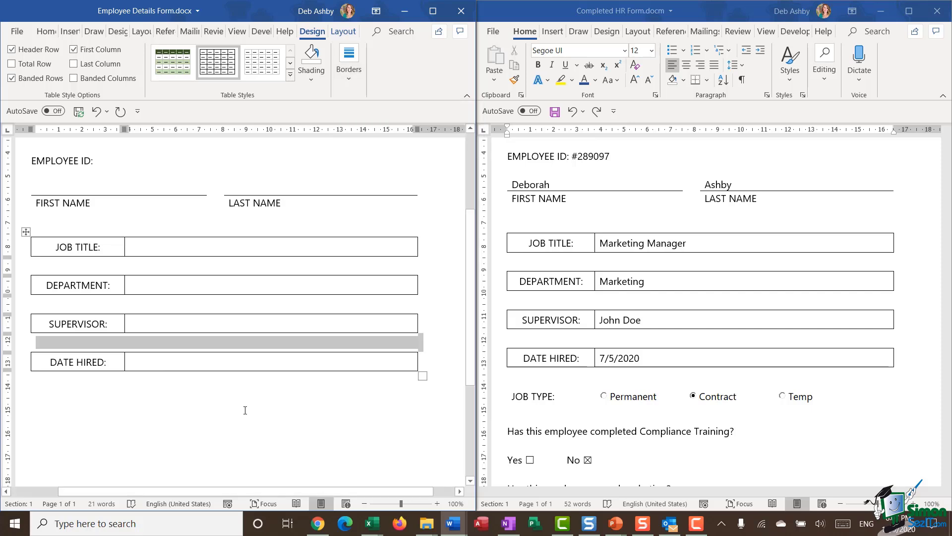
left_click(257, 394)
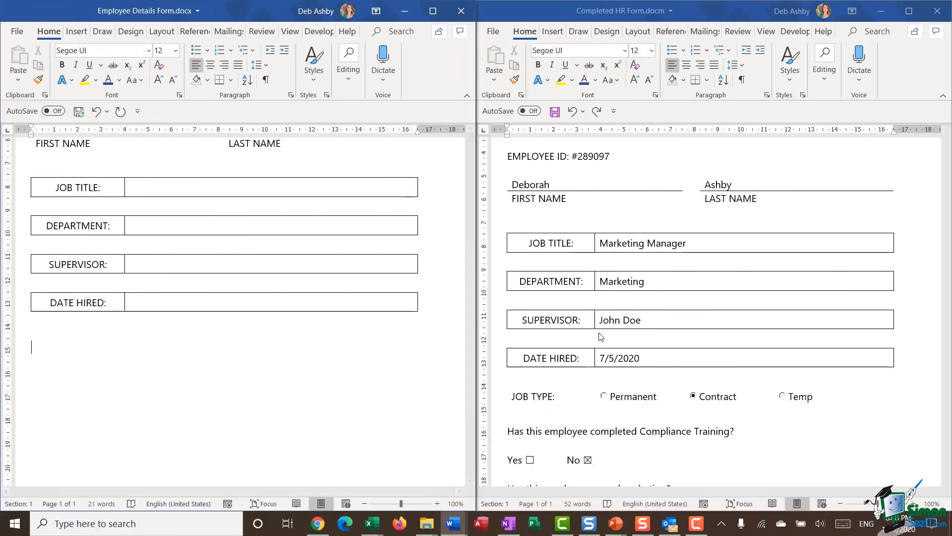
Step: Apply All Borders to the whole JOB TYPE table in the Completed HR Form
scroll(599, 336, "down", 3)
scroll(599, 336, "down", 1)
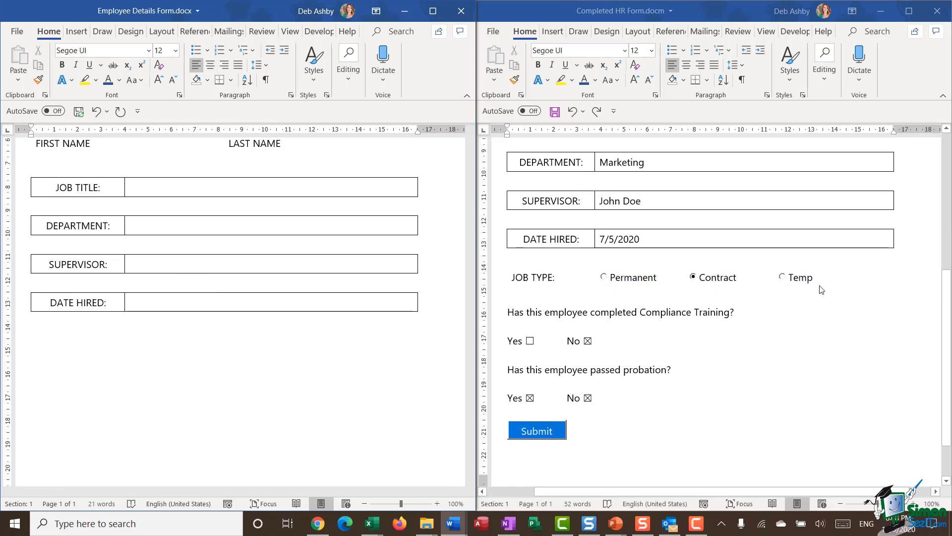
left_click(527, 279)
left_click(502, 257)
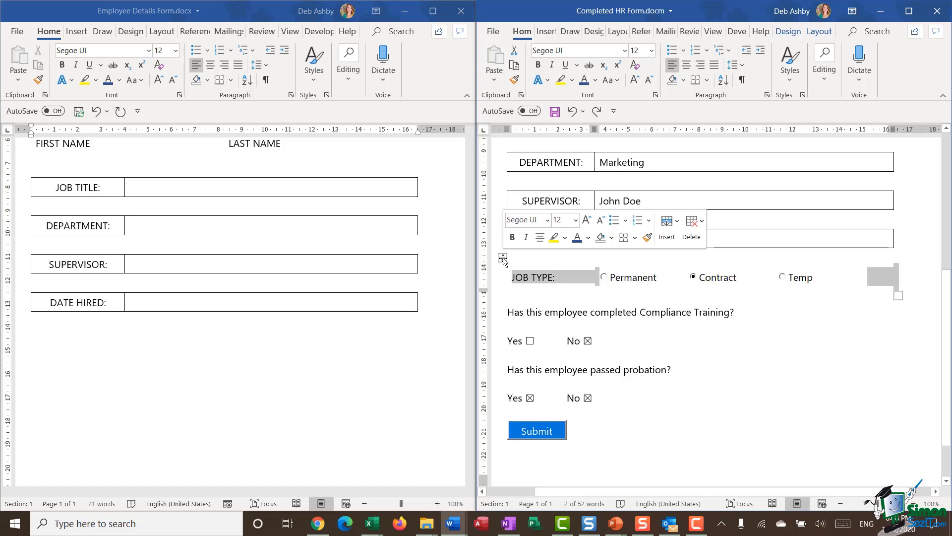
left_click(788, 31)
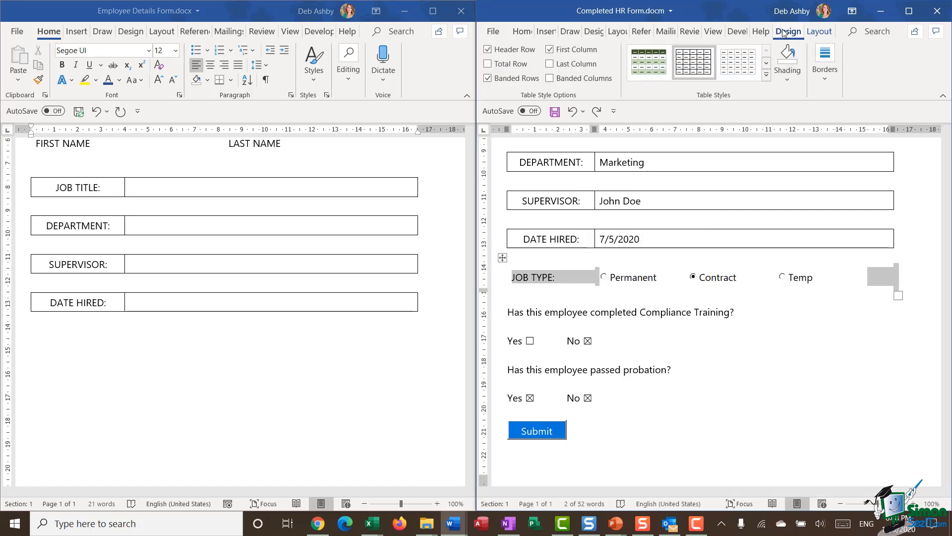
left_click(826, 71)
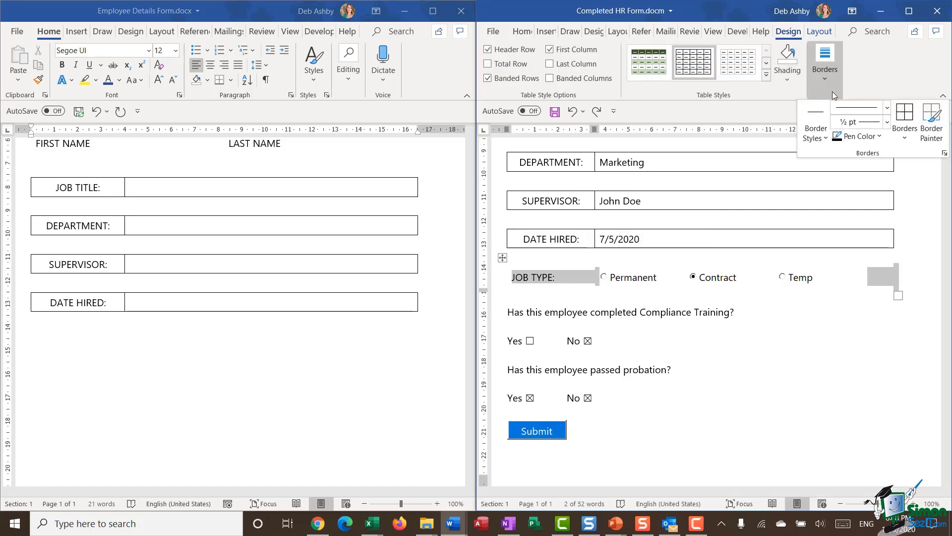
left_click(906, 118)
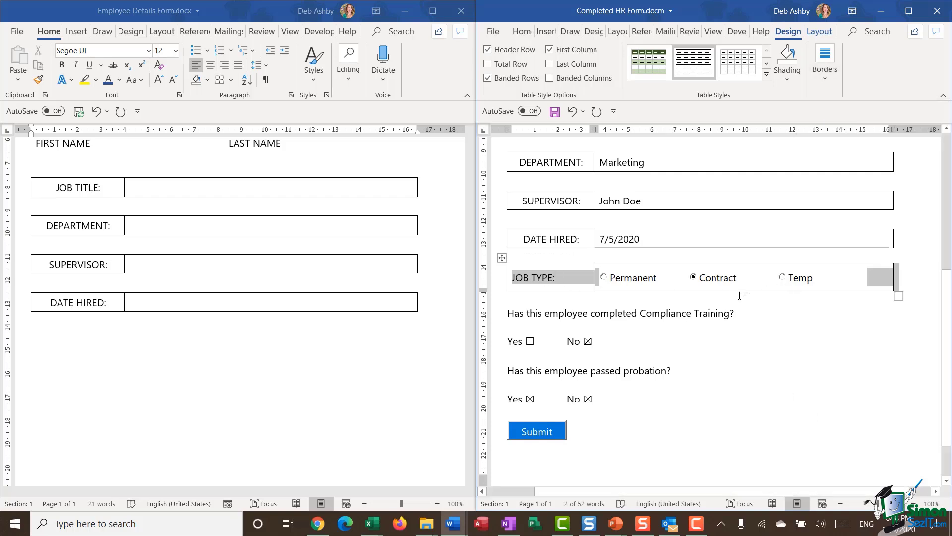
left_click(48, 349)
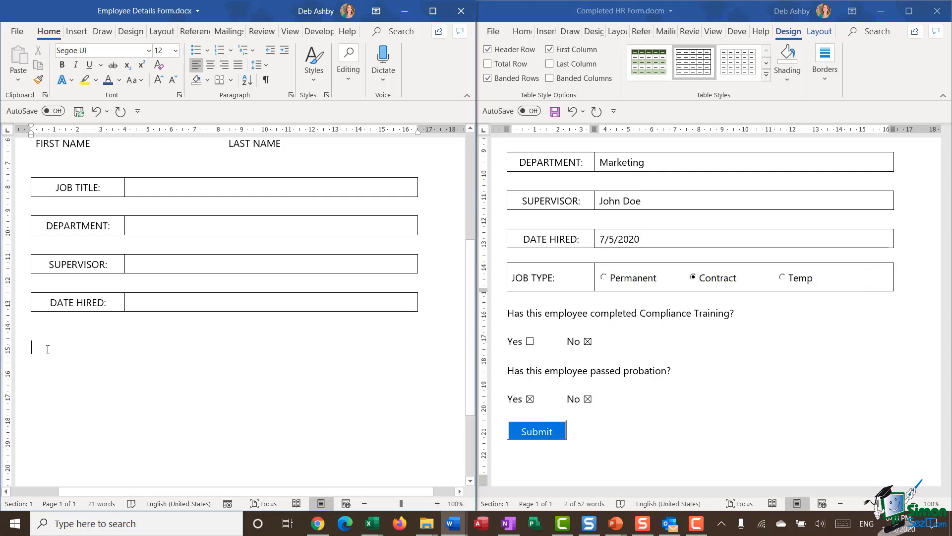
left_click(77, 31)
Step: Insert a 2x1 table below DATE HIRED and narrow its first column to match the rows above
left_click(46, 77)
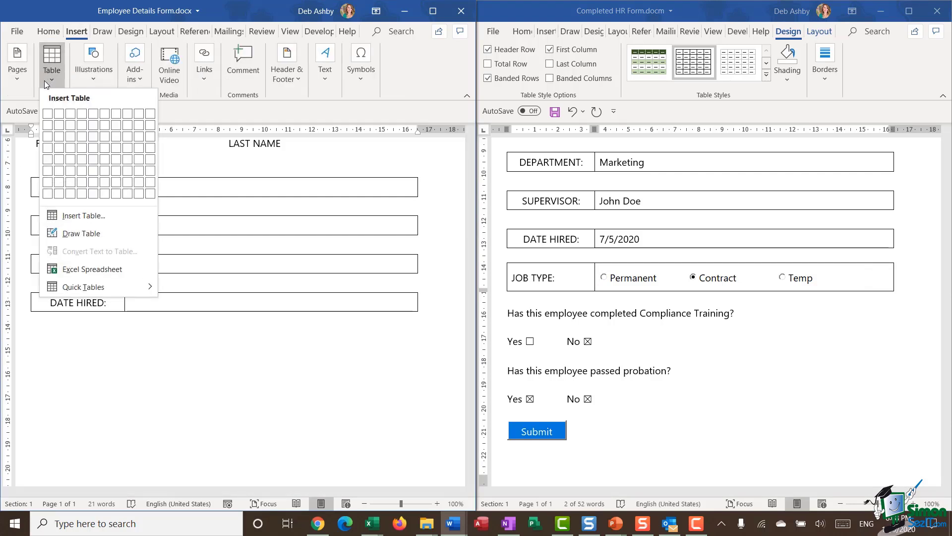
left_click(59, 115)
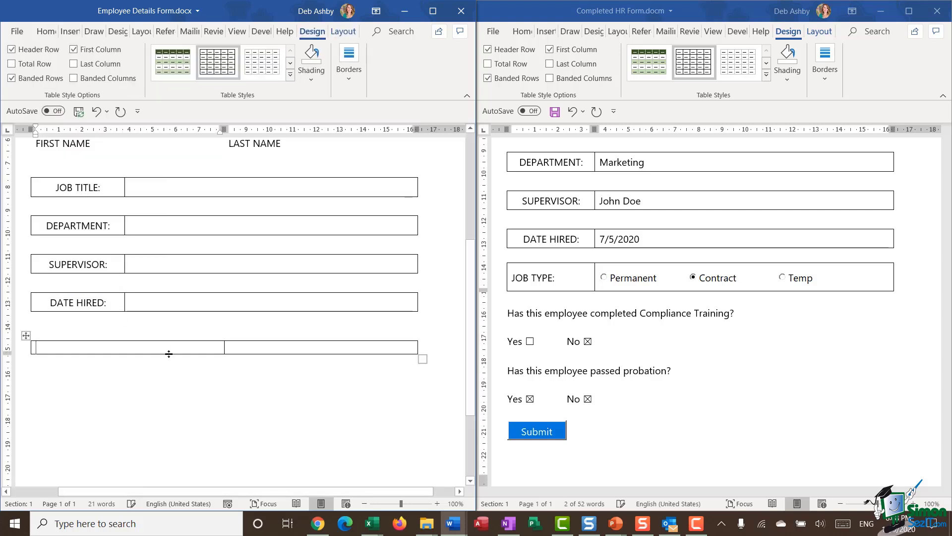
left_click_drag(224, 346, 125, 346)
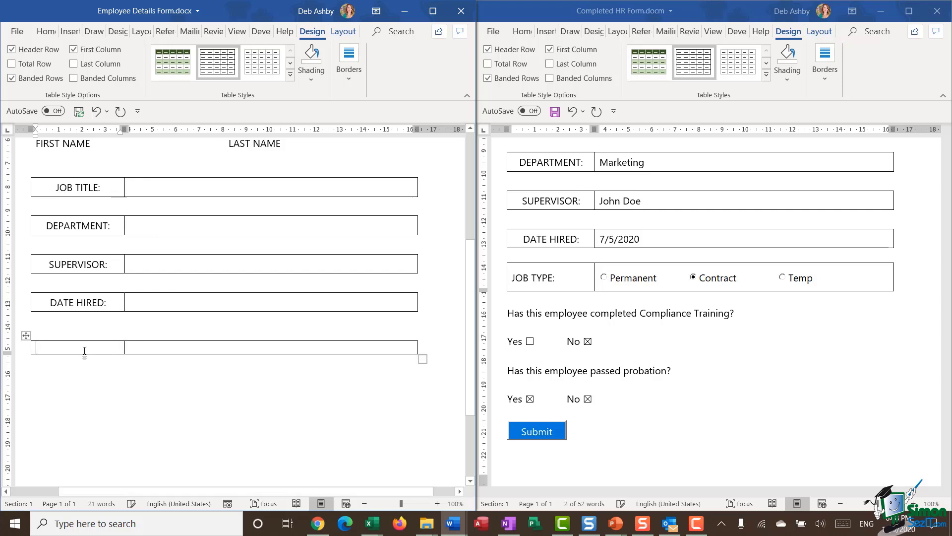
left_click(26, 335)
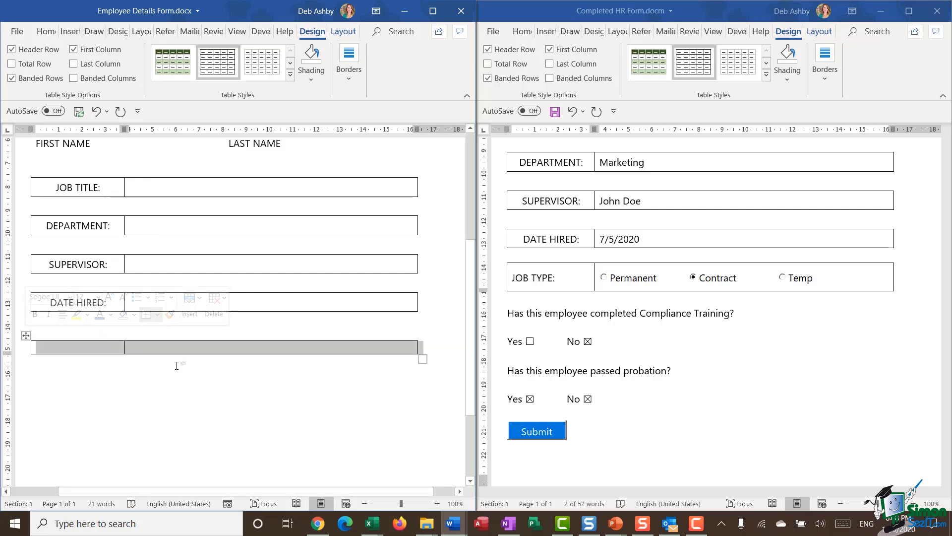
Step: Check the row size settings of the completed form's JOB TYPE row for reference
left_click(678, 318)
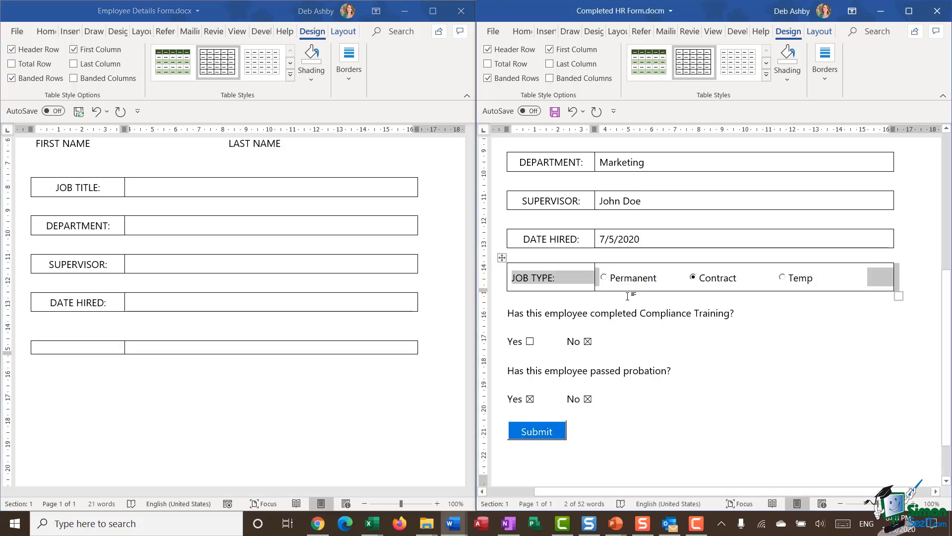
mouse_move(502, 259)
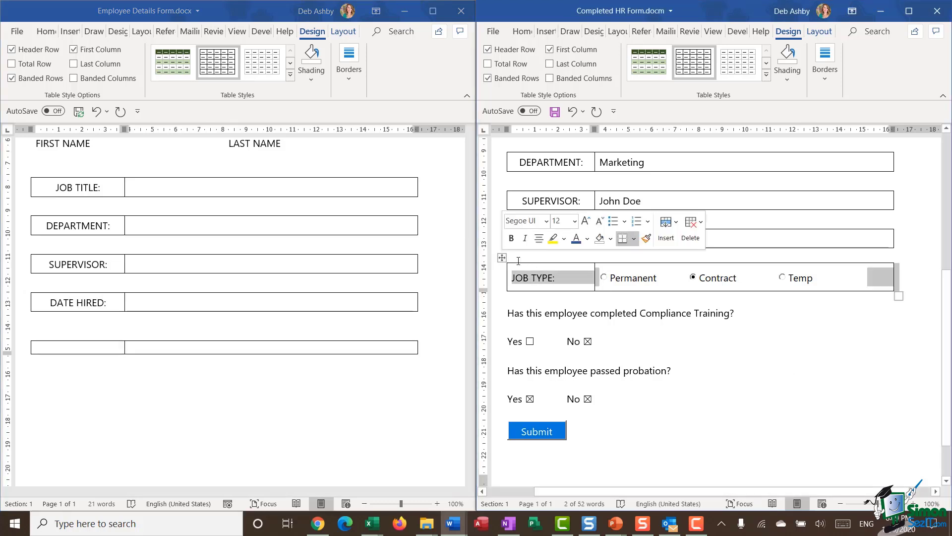
left_click(819, 32)
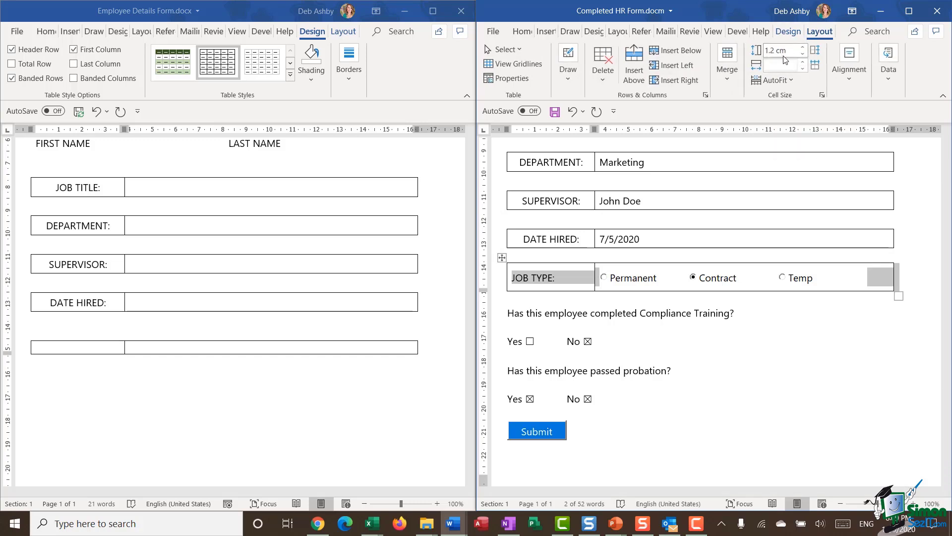
left_click(33, 384)
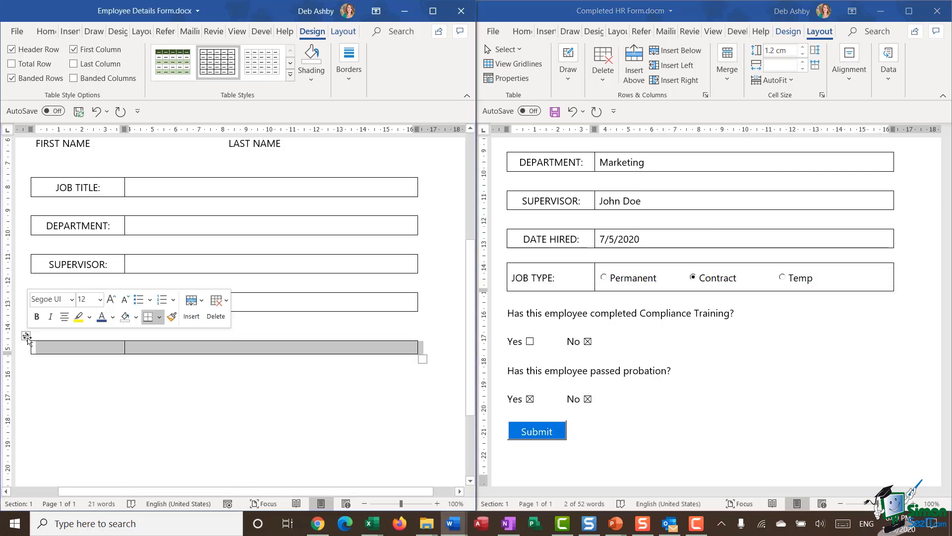
Step: Raise the new table row's height to 1.2 cm
left_click(345, 34)
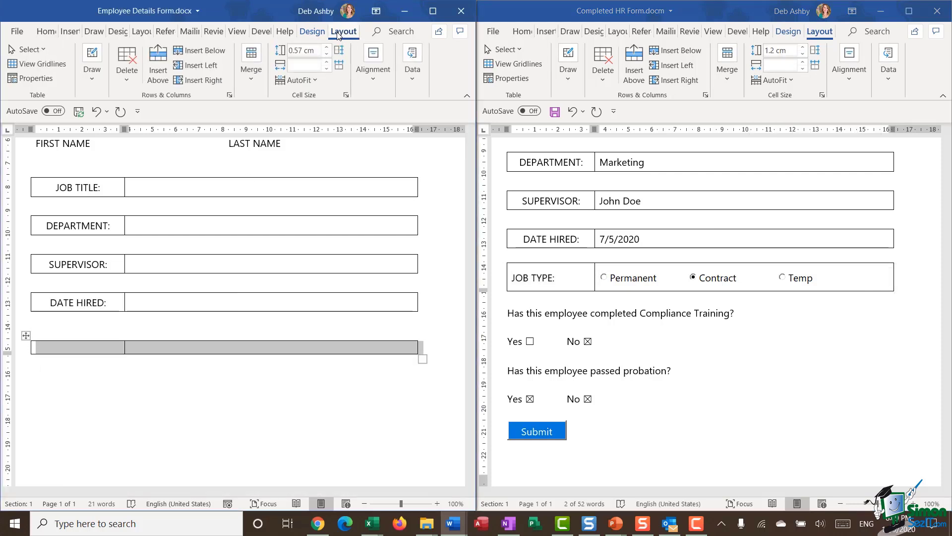
left_click(326, 48)
left_click(327, 48)
left_click(326, 48)
left_click(326, 48)
left_click(326, 48)
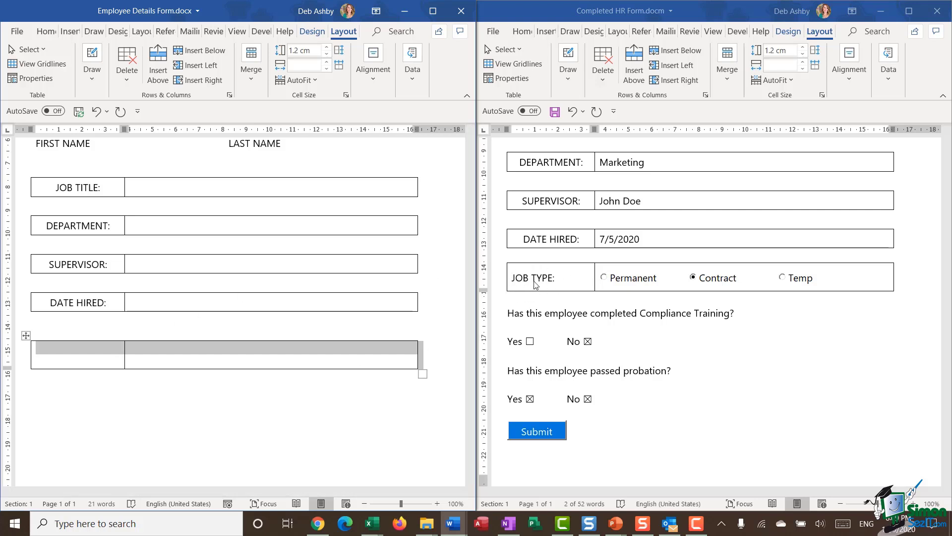
left_click(232, 385)
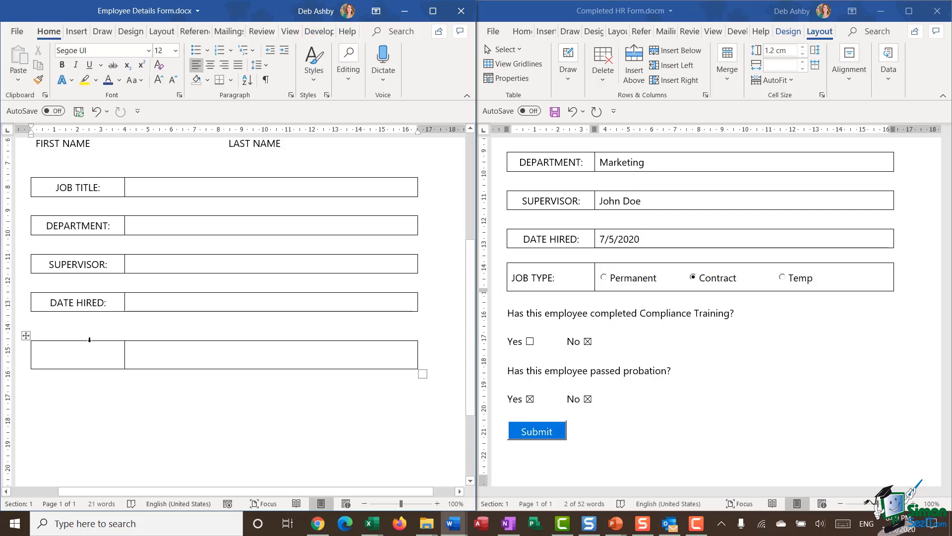
Step: Give the left cell Align Center and the right cell Align Center Left
left_click(90, 340)
left_click(372, 78)
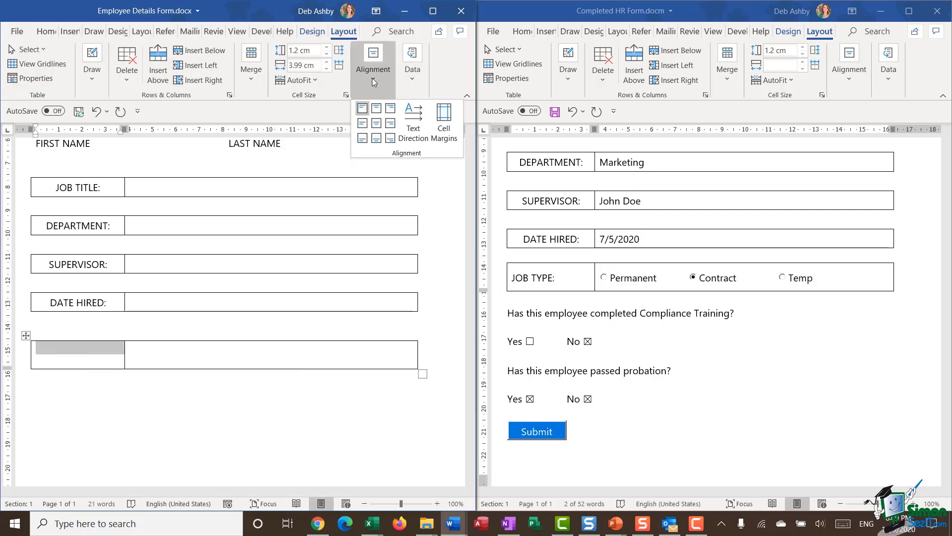
left_click(377, 124)
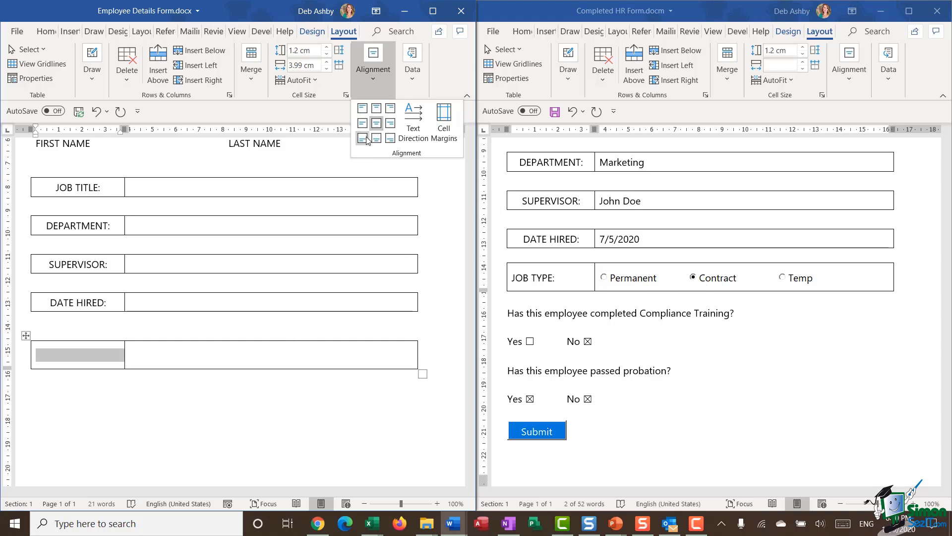
left_click(279, 370)
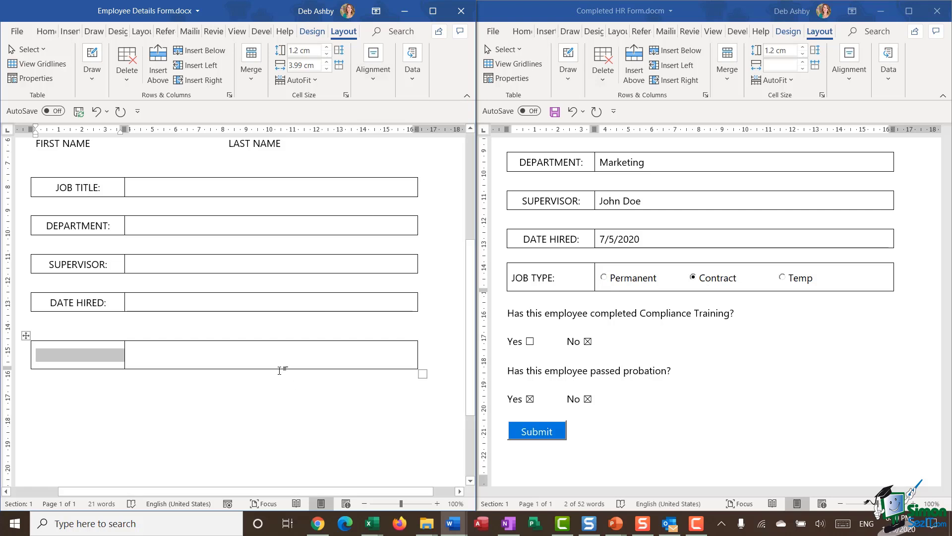
left_click(273, 339)
left_click(370, 79)
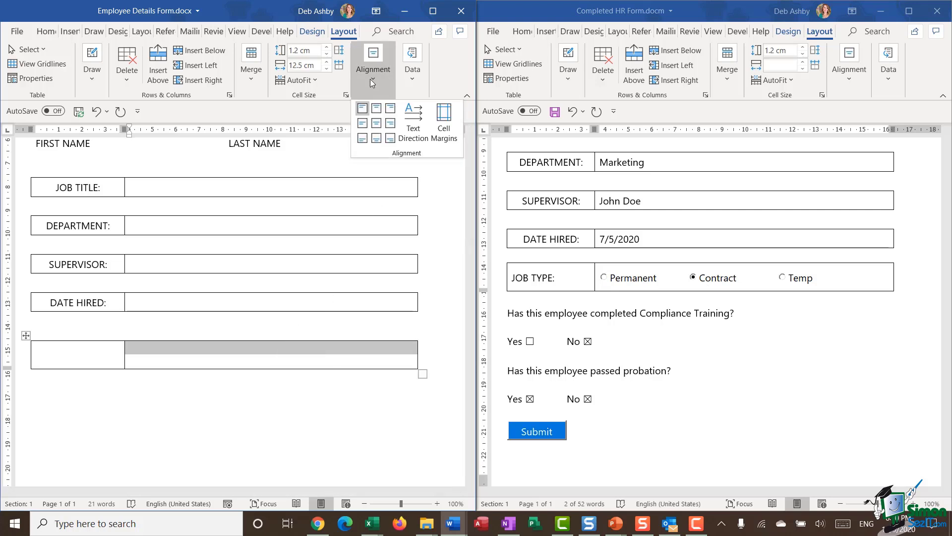
left_click(363, 129)
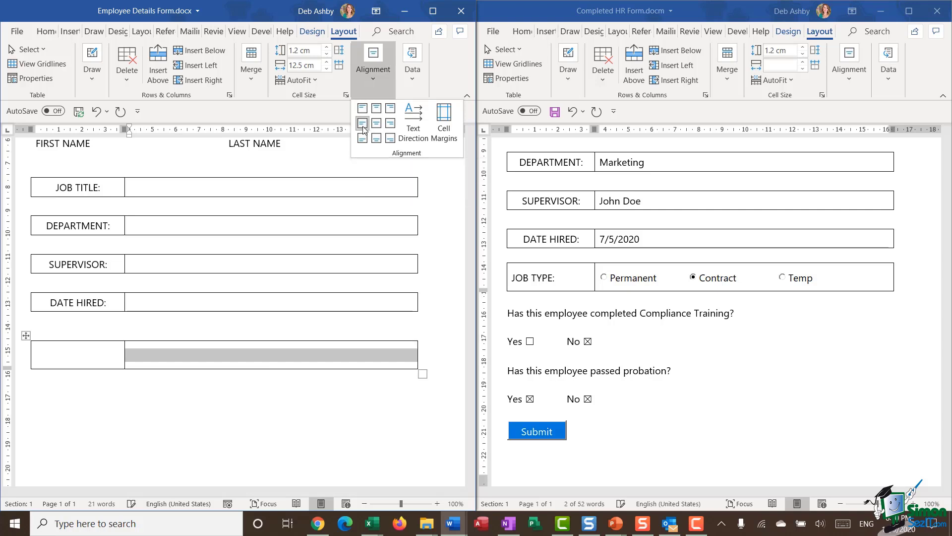
left_click(226, 425)
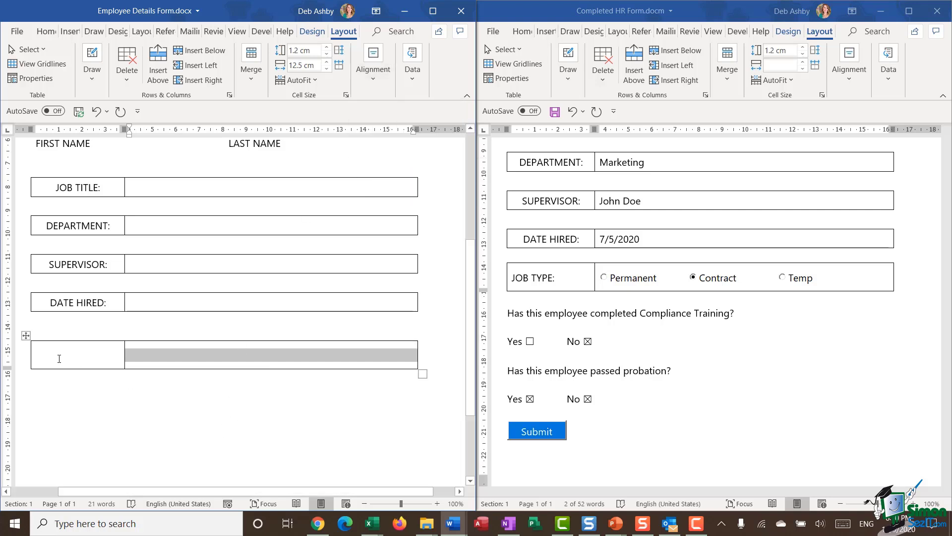
Step: Type 'JOB TYPE:' in the left cell and set the new table to No Border
left_click(77, 358)
type("JOB T")
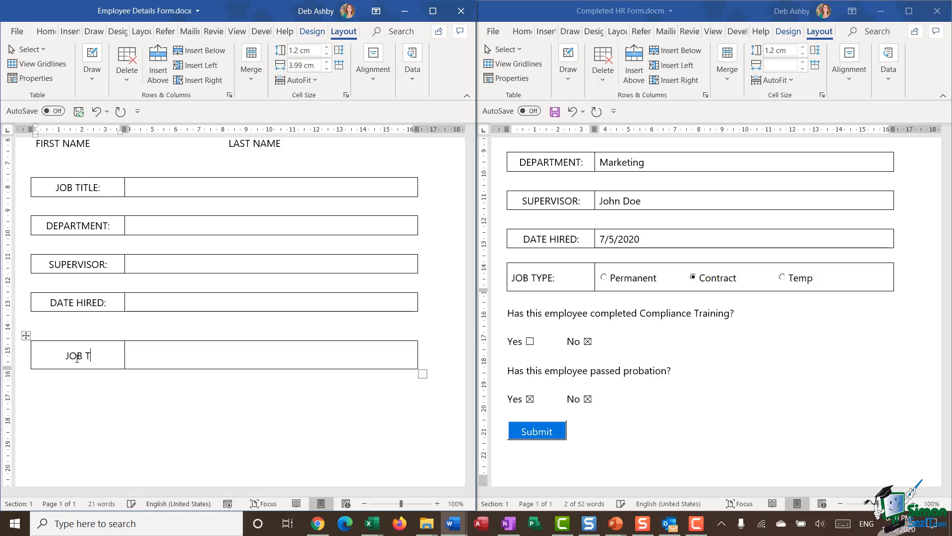
type("YPE:")
left_click(210, 397)
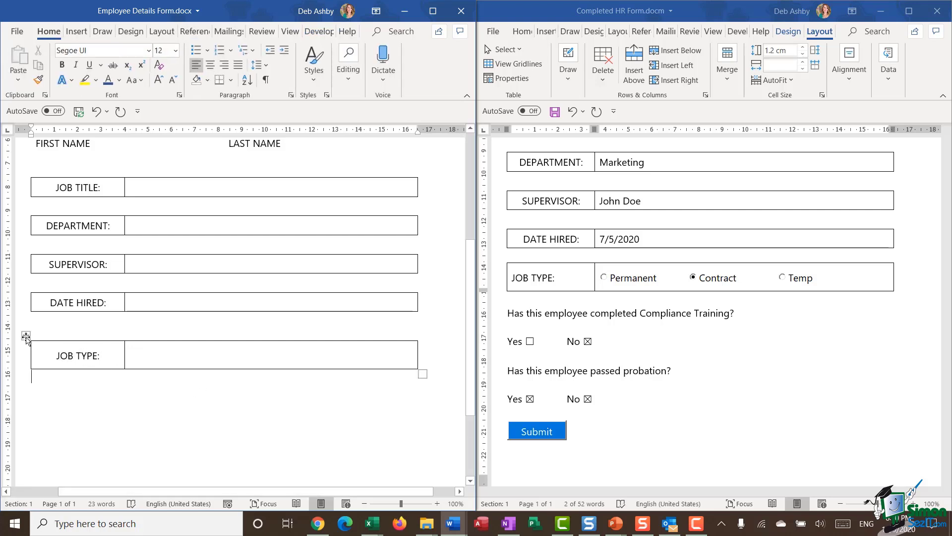
left_click(26, 336)
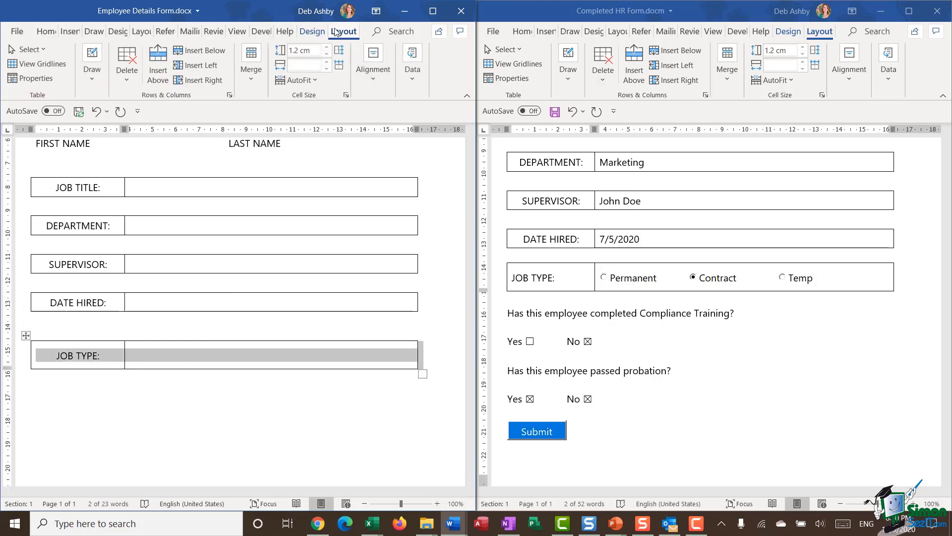
left_click(312, 32)
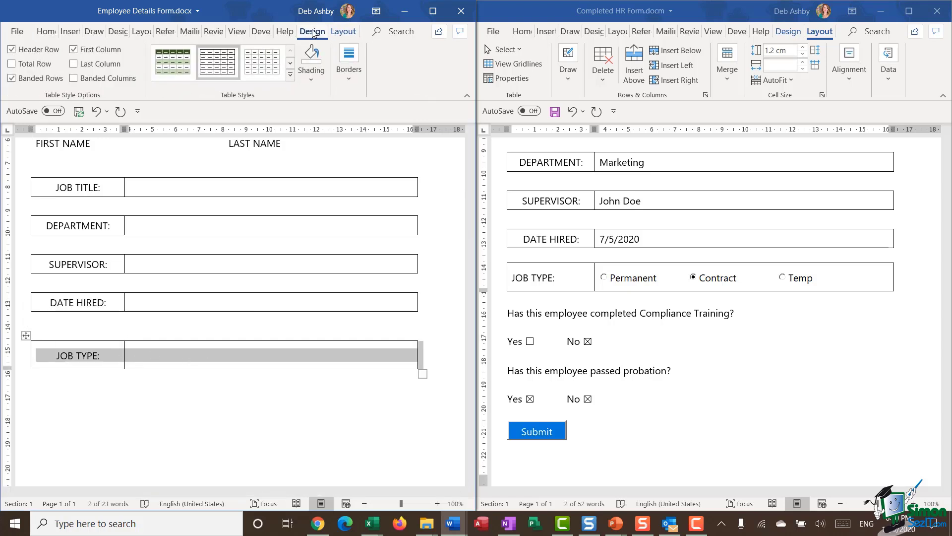
left_click(357, 81)
left_click(436, 140)
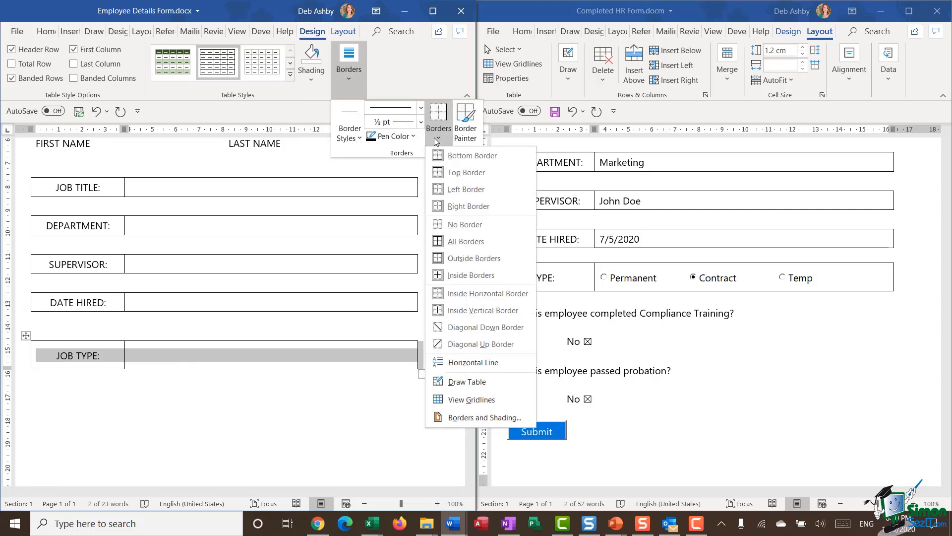
left_click(445, 228)
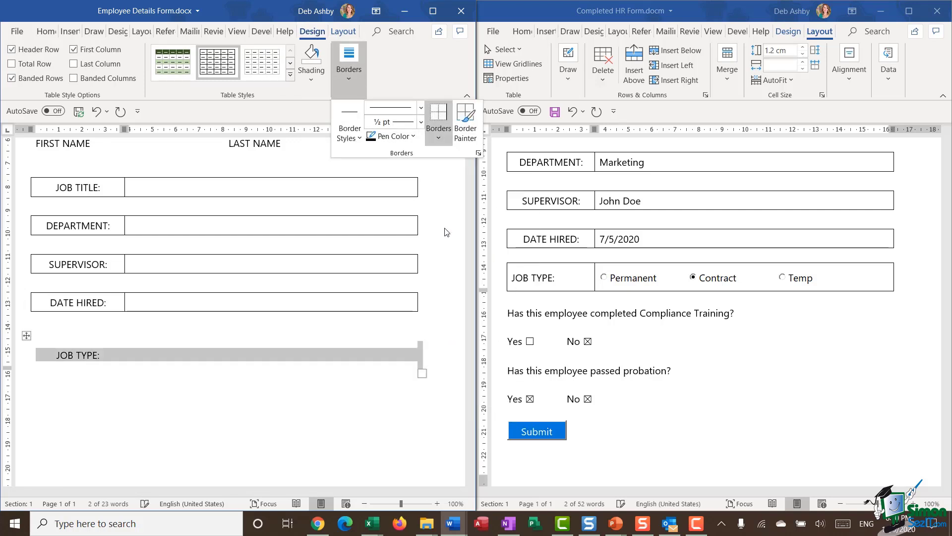
left_click(238, 416)
scroll(231, 414, "down", 1)
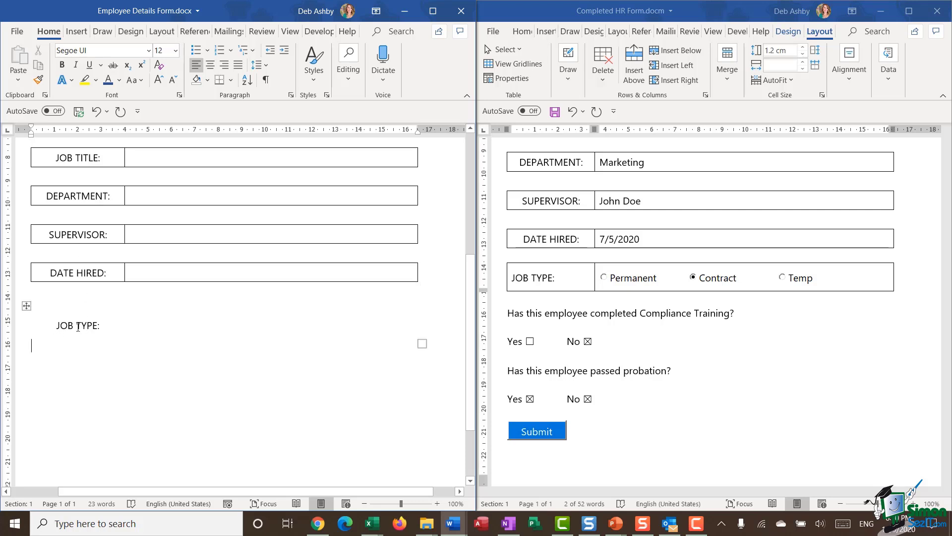
Step: Align the JOB TYPE: label center-left within its cell
left_click(74, 325)
left_click(83, 309)
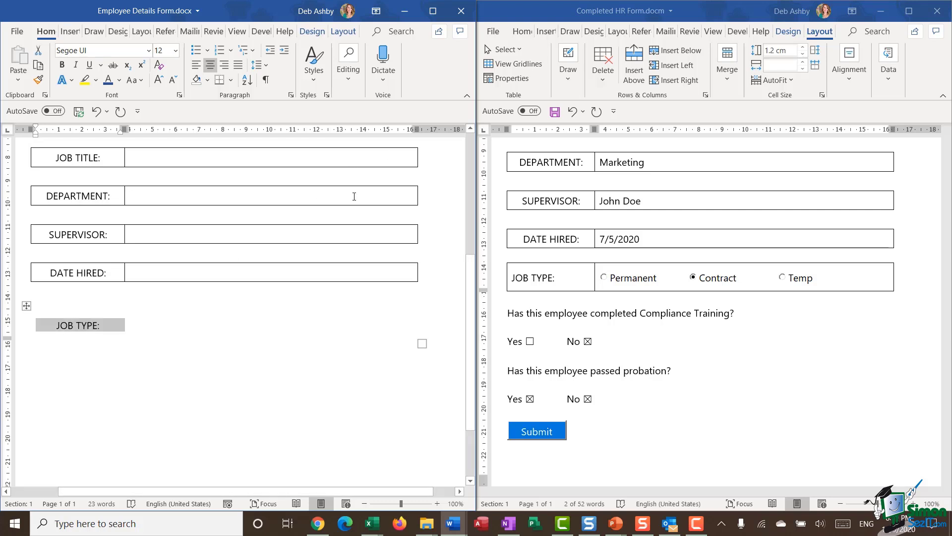
left_click(343, 31)
left_click(373, 69)
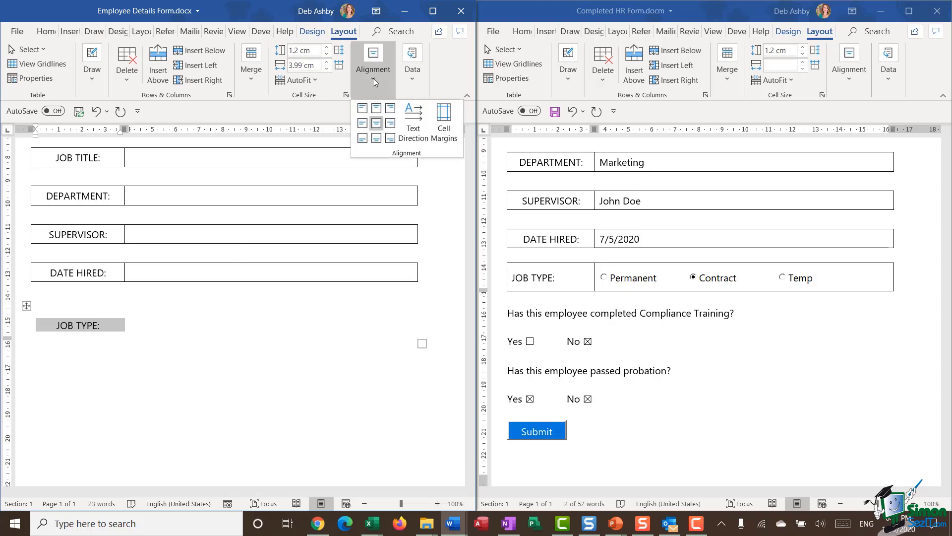
left_click(362, 128)
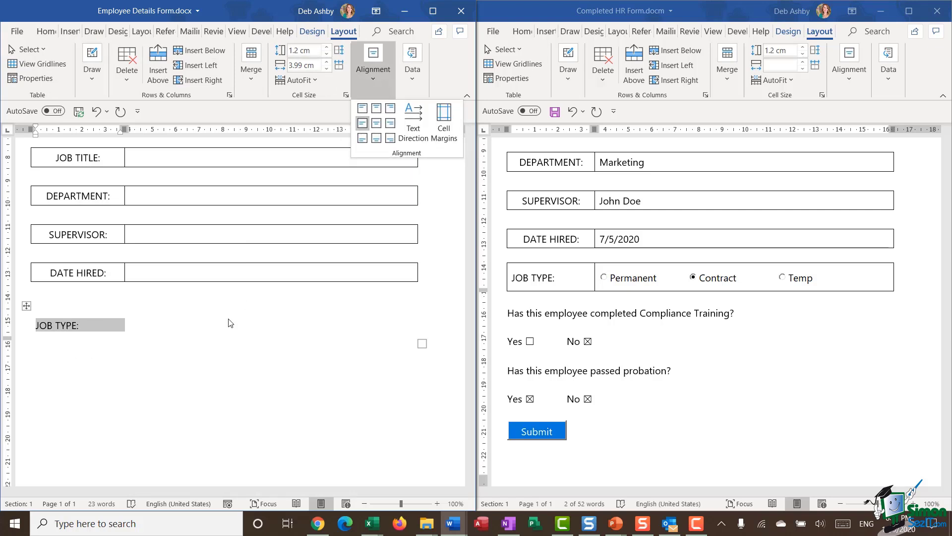
left_click(115, 353)
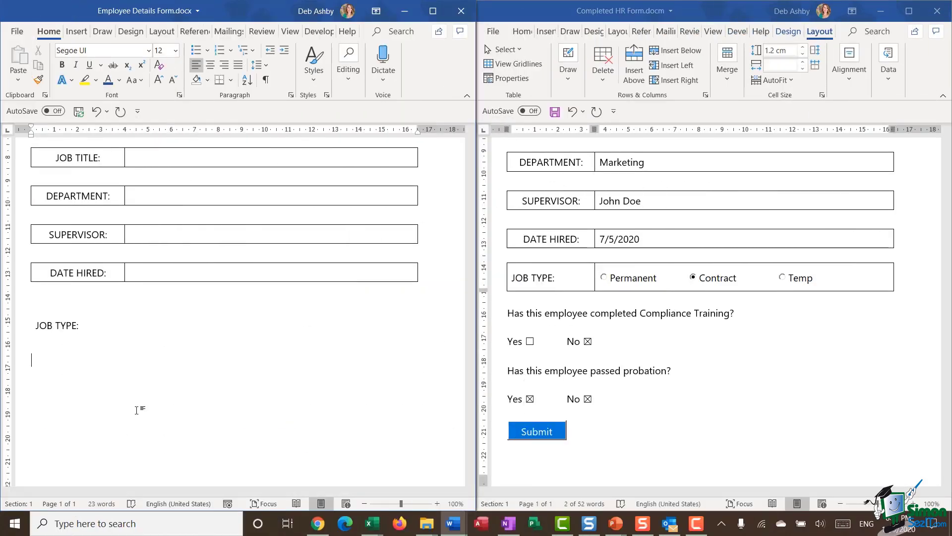
Step: Type the Compliance Training question with a 'Yes No' line, then the passed-probation question
type("Has this employee")
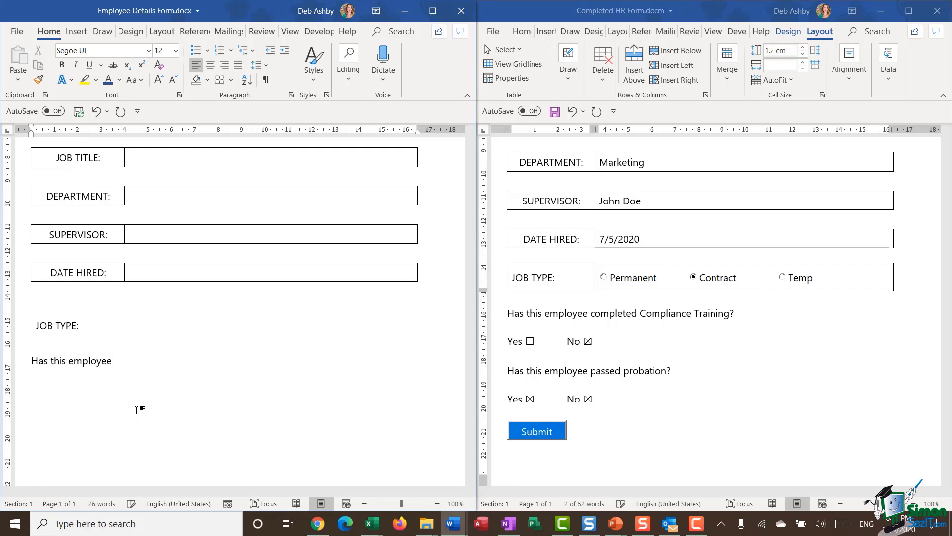
type(" conmpleted Compliance Training?")
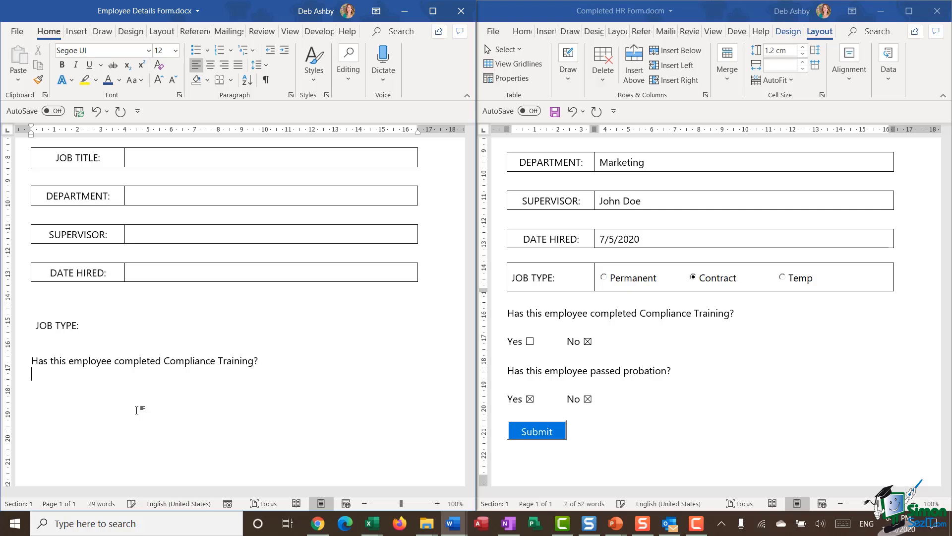
type("Yes N")
scroll(159, 382, "down", 3)
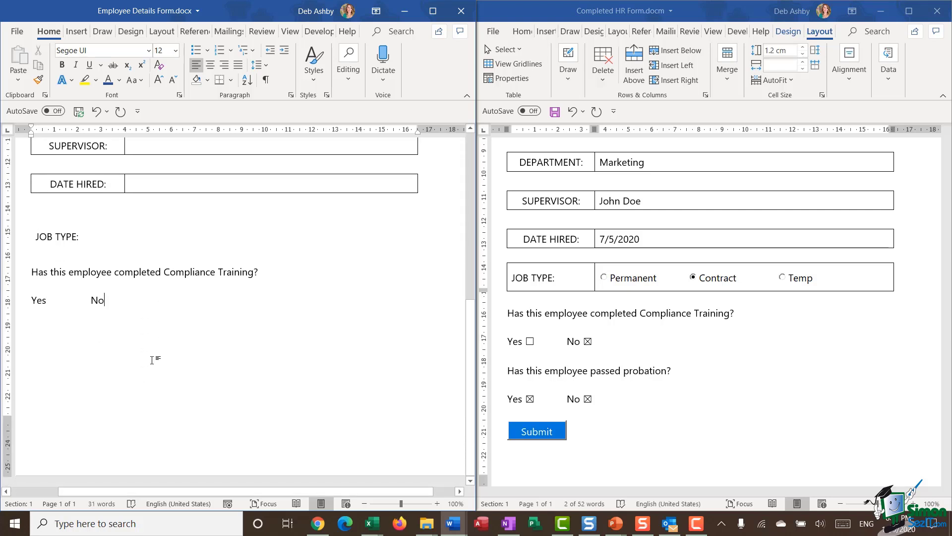
key("Return")
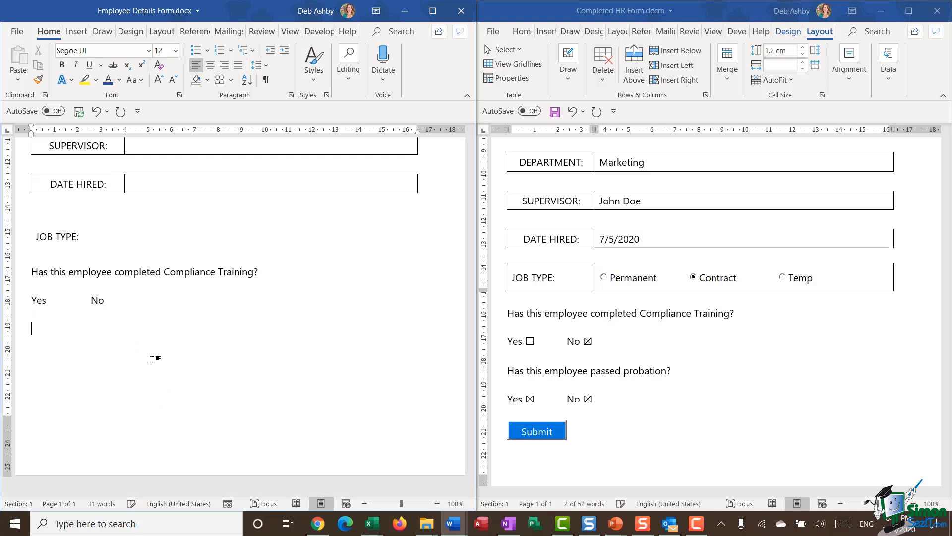
type("Has this employee passed probation")
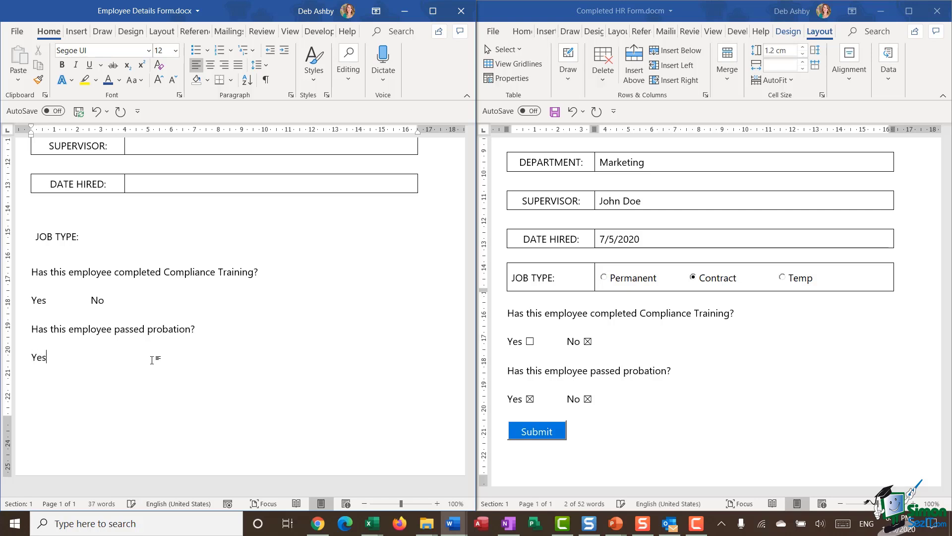
type("No")
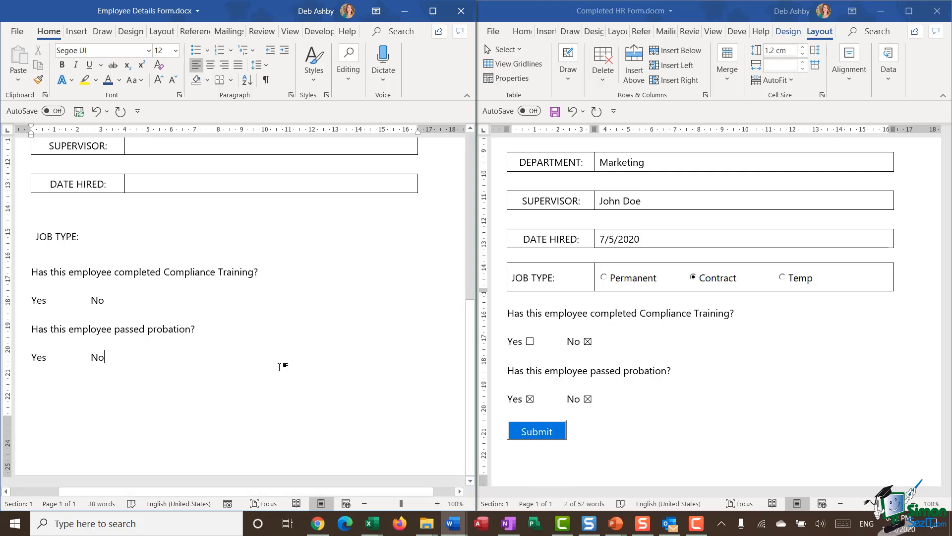
scroll(299, 344, "up", 10)
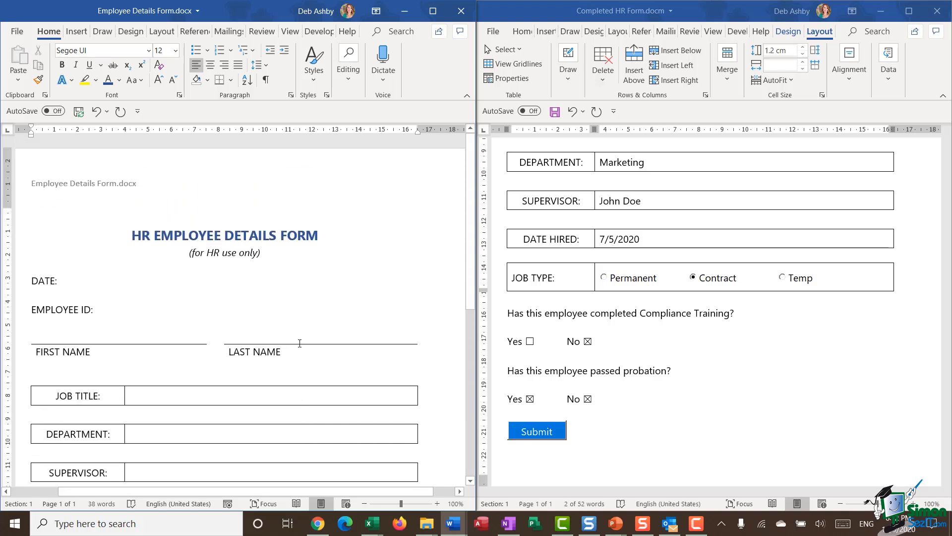
Step: Scroll down through the Employee Details Form
scroll(300, 344, "down", 2)
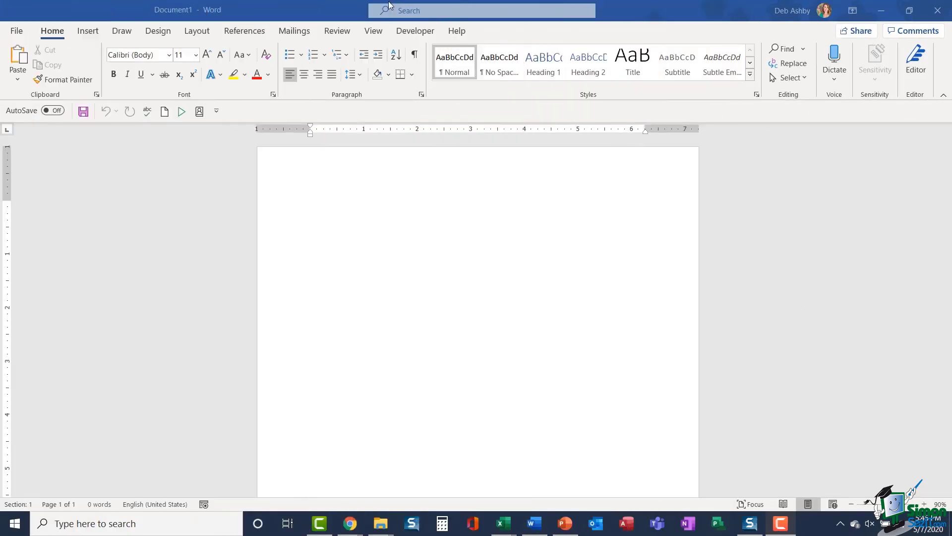
Step: Open the Mailings Envelopes dialog, try the Return address box, then cancel without changes
left_click(293, 31)
left_click(293, 31)
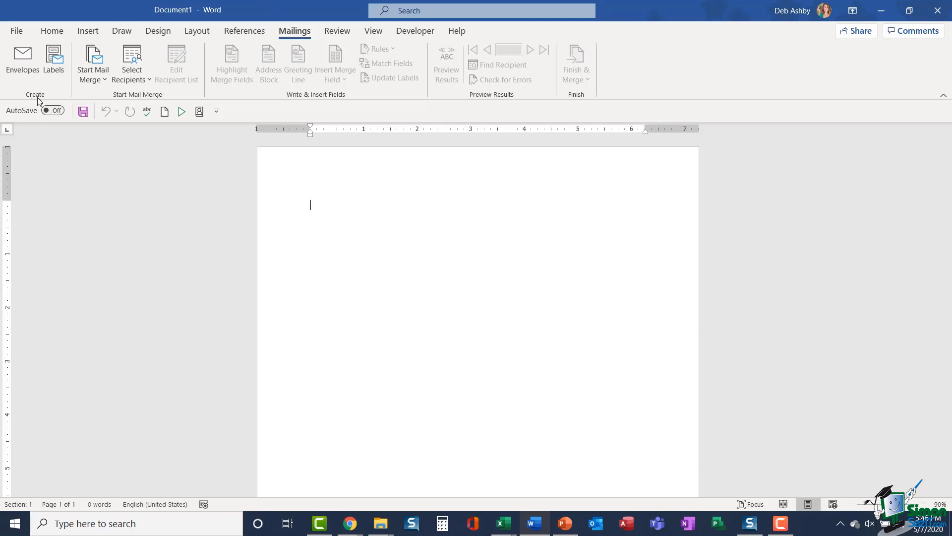
left_click(23, 58)
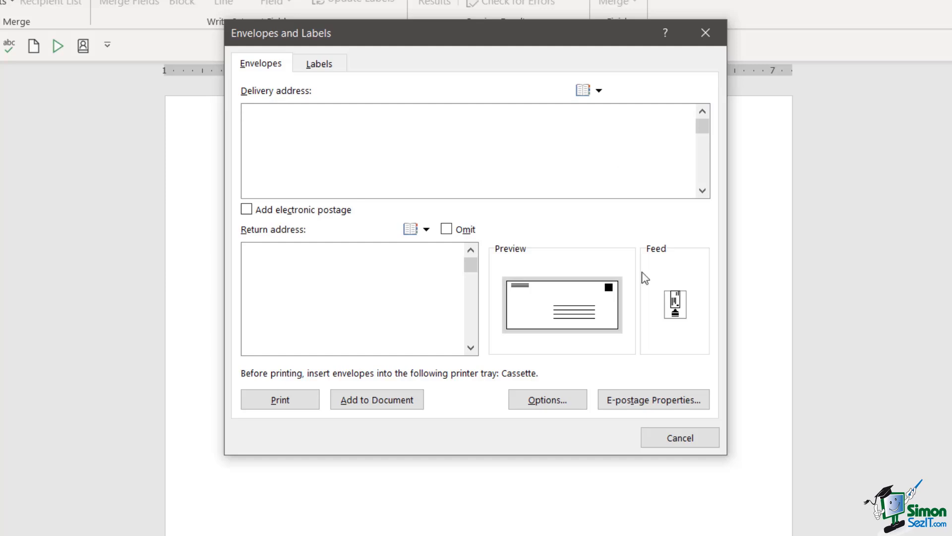
left_click(275, 263)
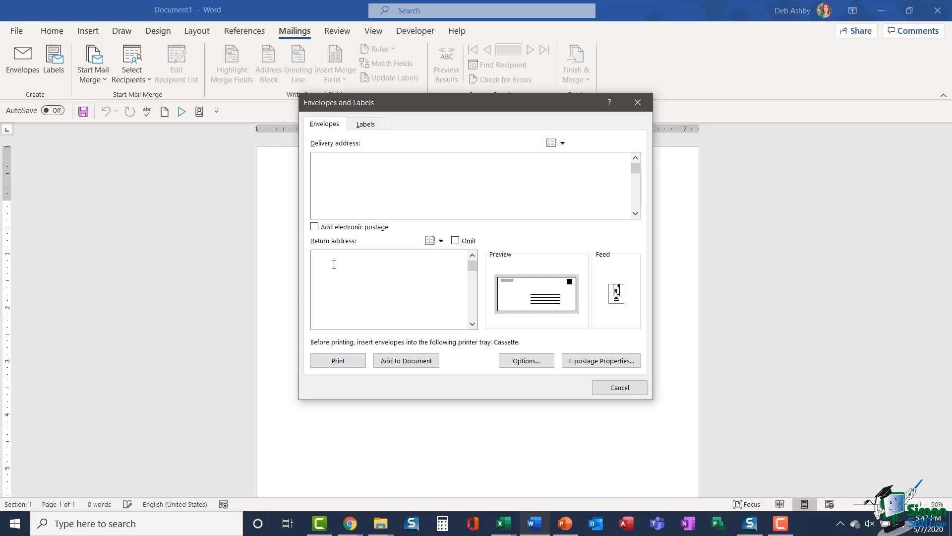
left_click(620, 387)
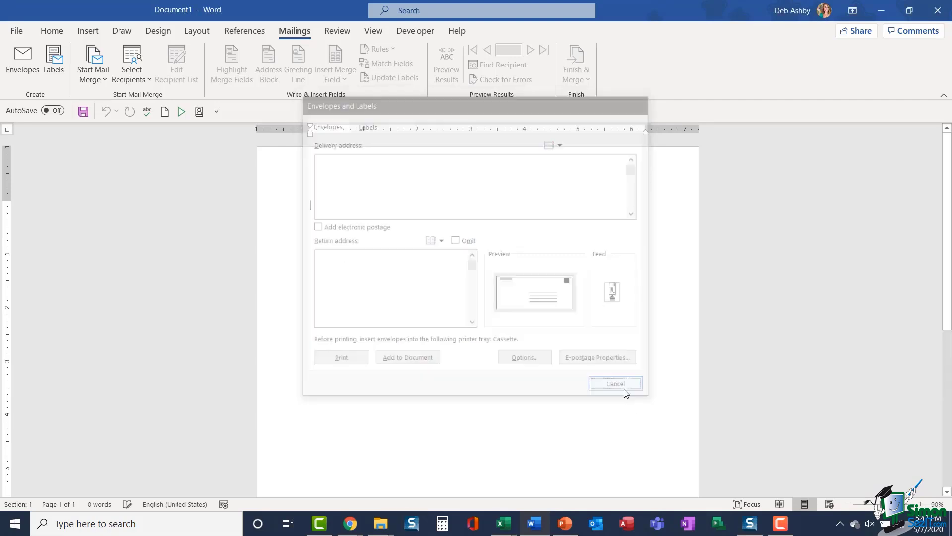
Step: Enter the company's postal address as the Mailing address in Word Options > Advanced and save
left_click(17, 32)
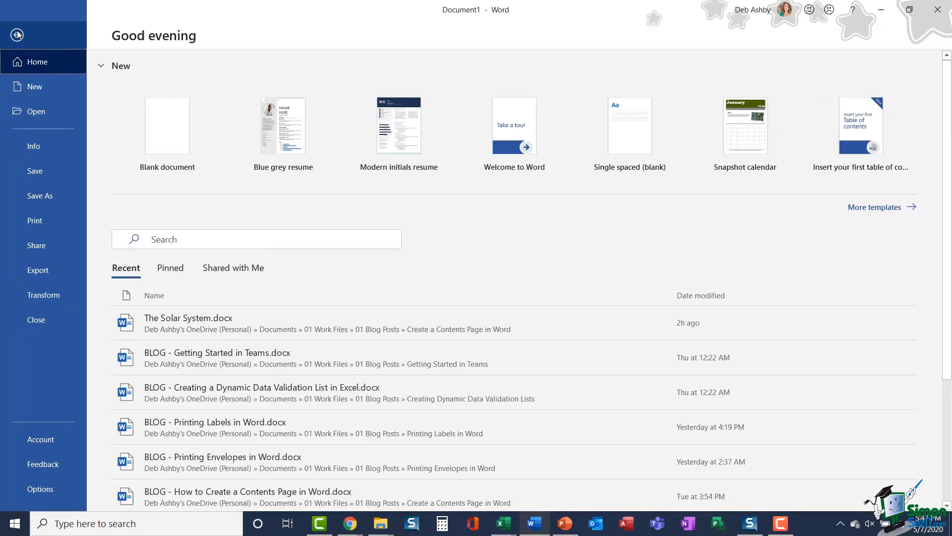
left_click(44, 490)
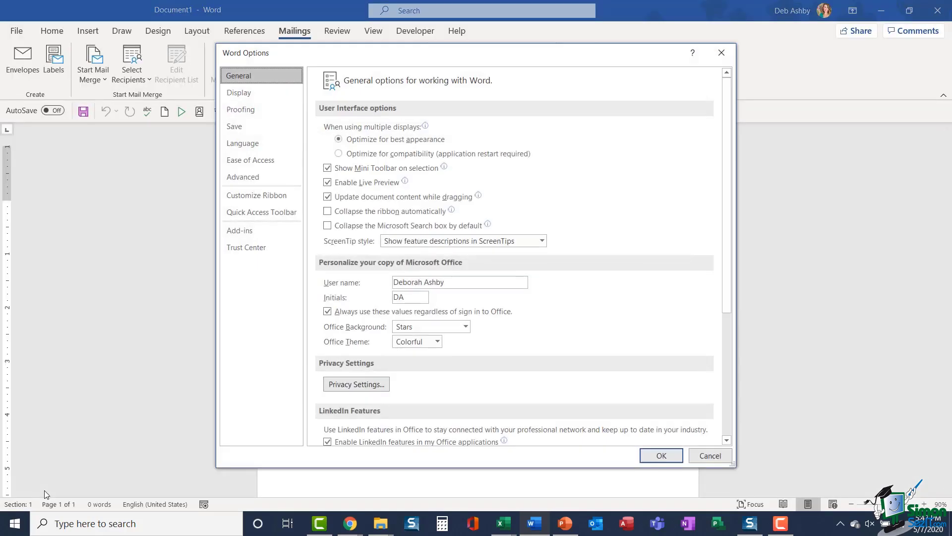
left_click(254, 174)
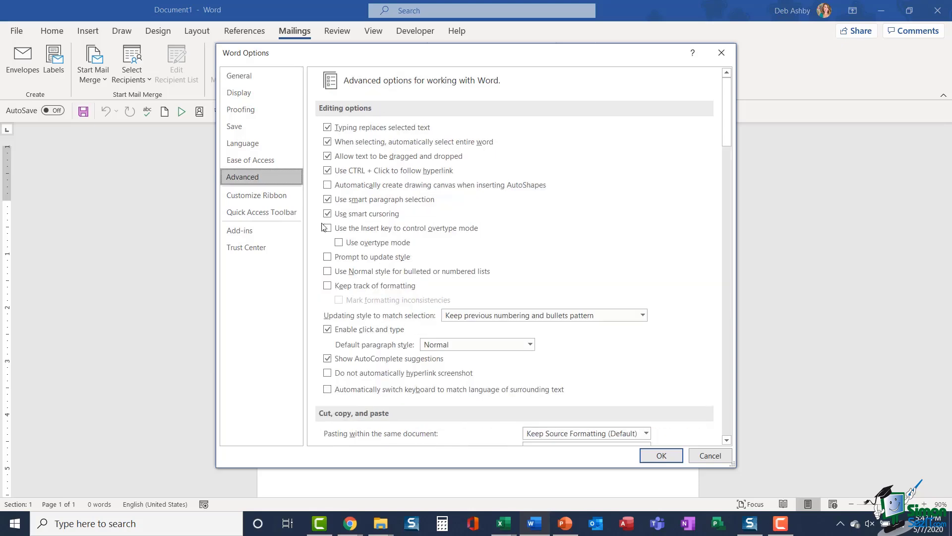
left_click_drag(728, 97, 717, 374)
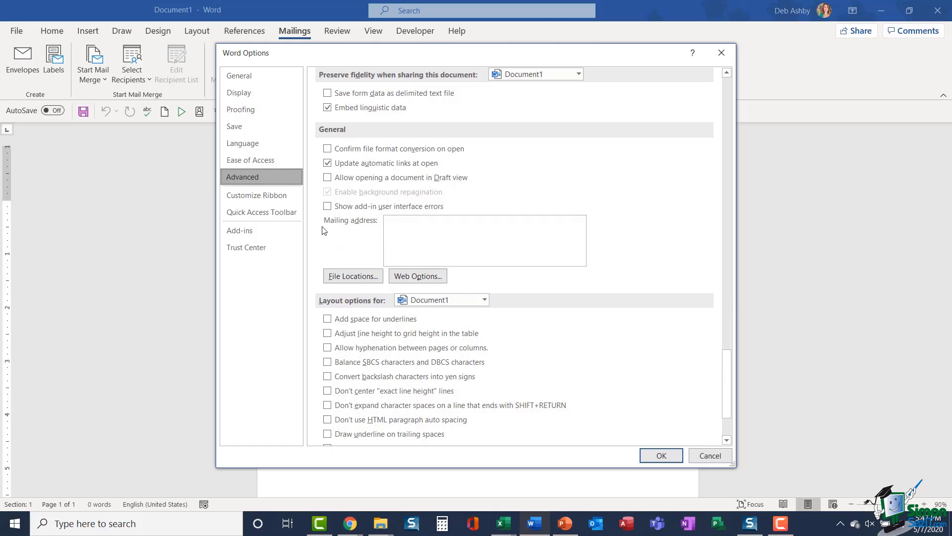
left_click(399, 222)
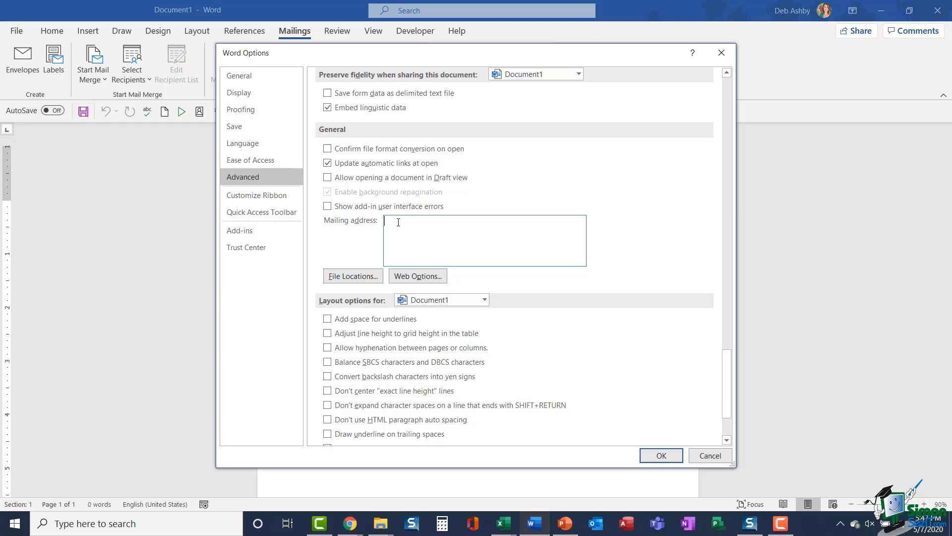
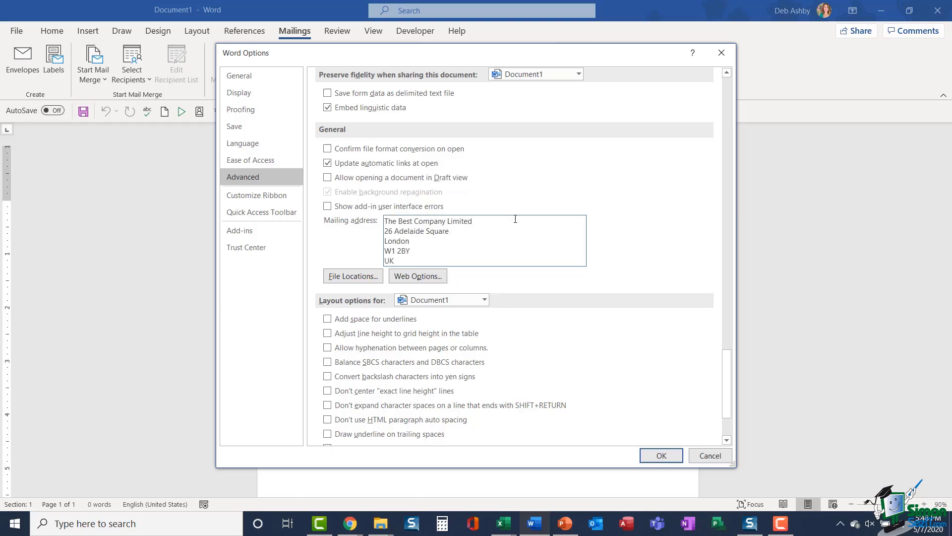
left_click(668, 455)
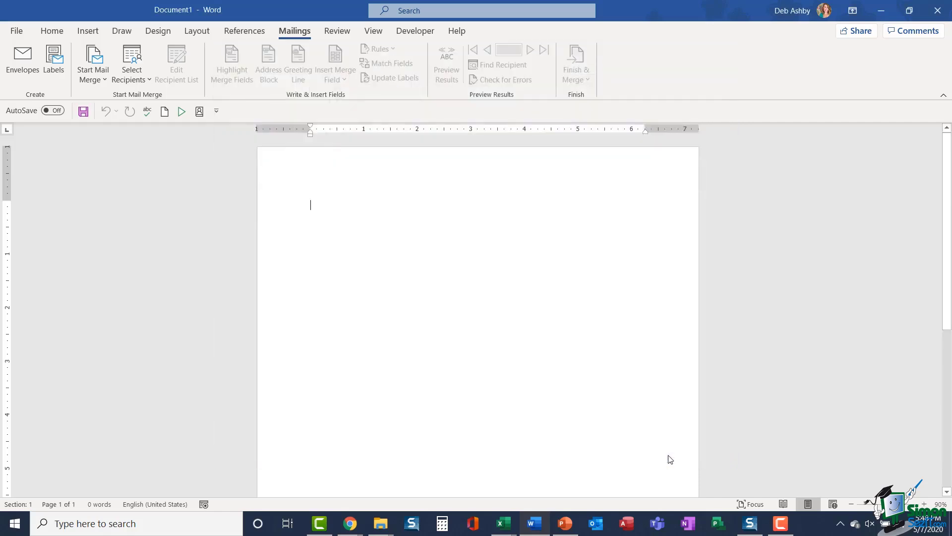
Step: Include the return address, enter the recipient's name and delivery address, and open envelope Options
left_click(22, 62)
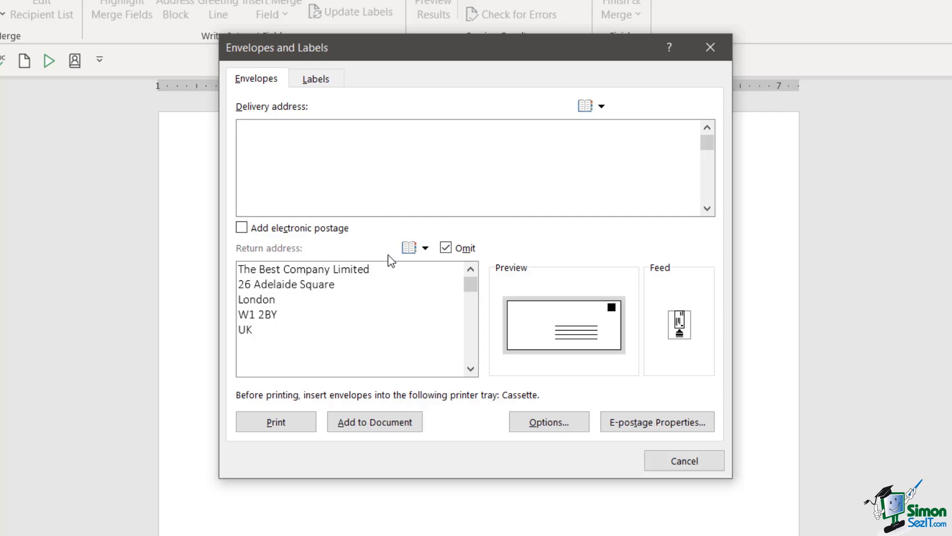
left_click(447, 248)
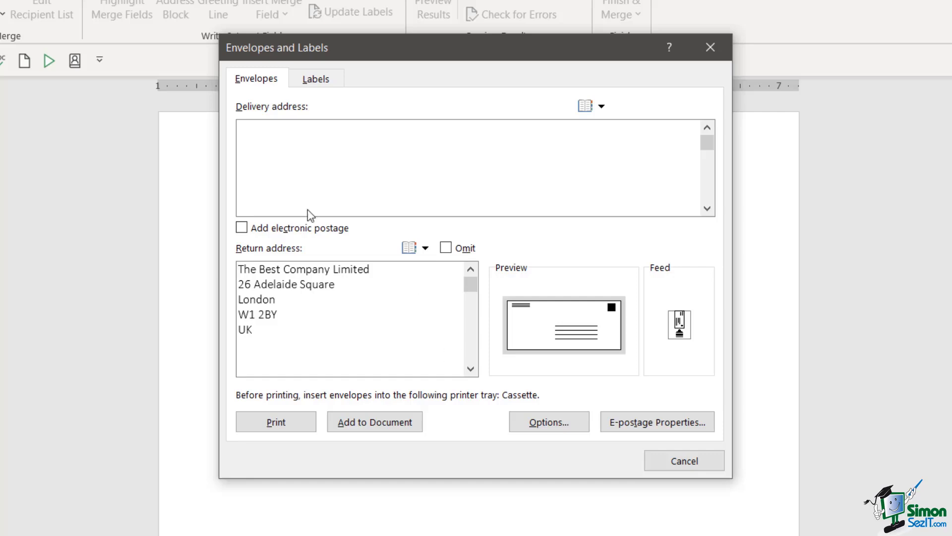
left_click(259, 131)
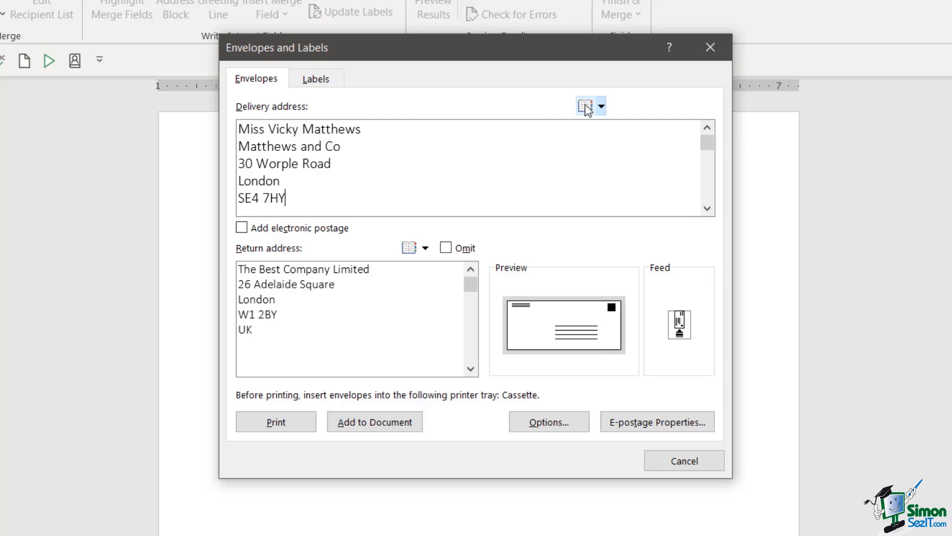
left_click(554, 423)
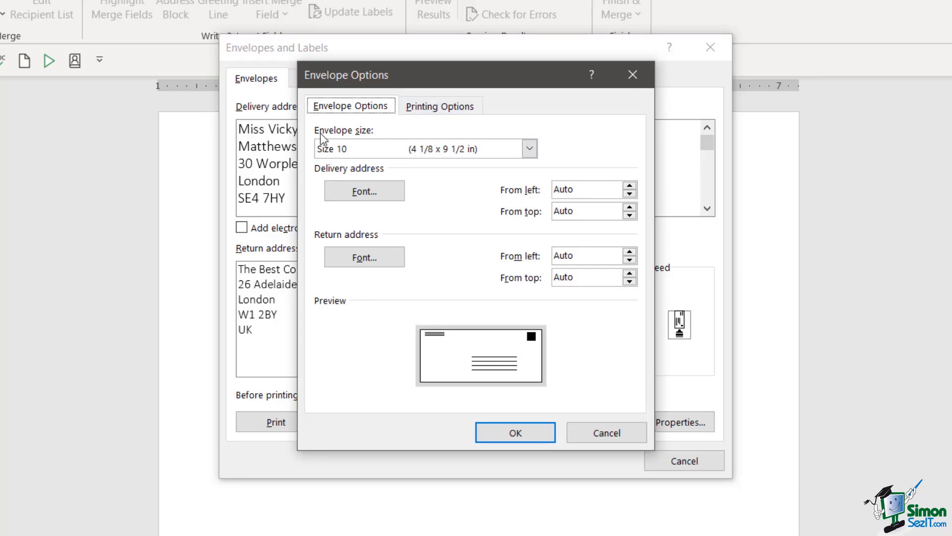
left_click(530, 149)
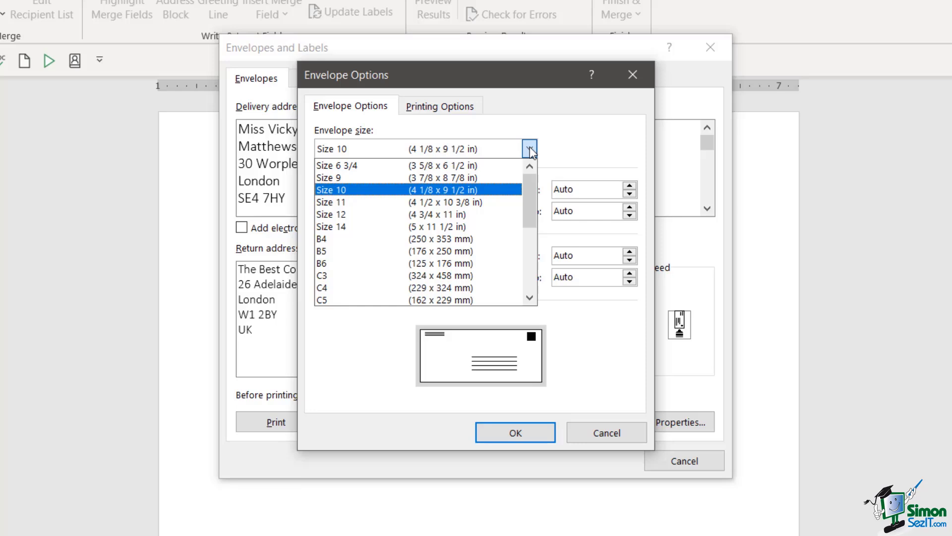
left_click(584, 148)
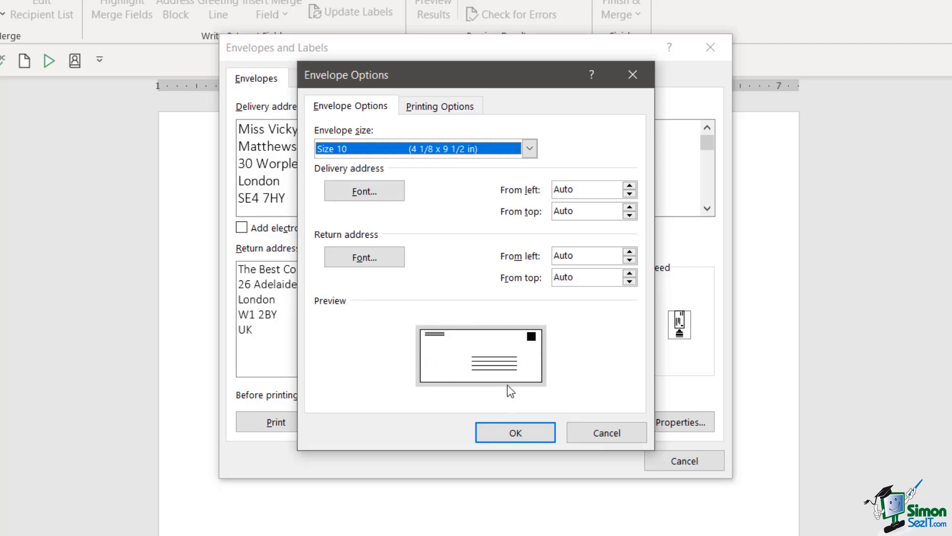
Step: Confirm the envelope printing options and insert the addressed envelope ahead of the blank letter page
left_click(440, 106)
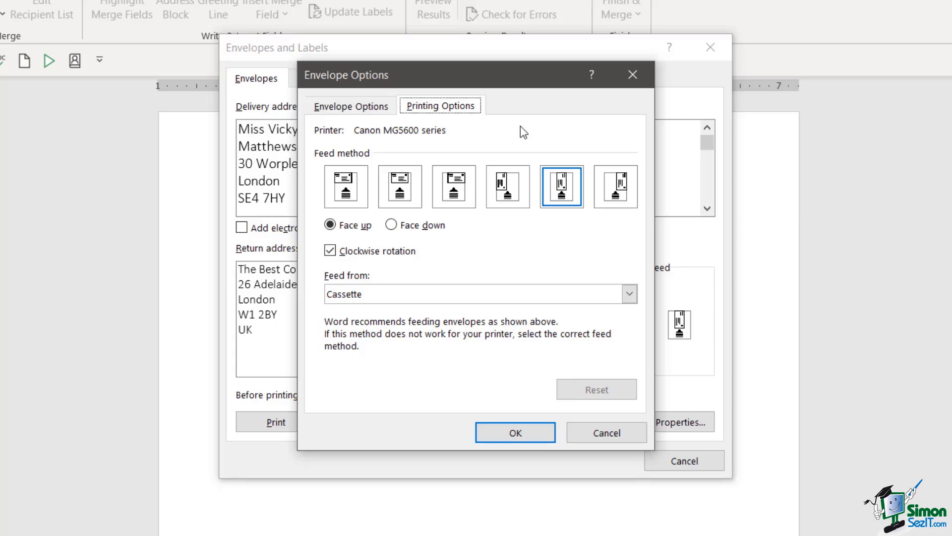
left_click(532, 437)
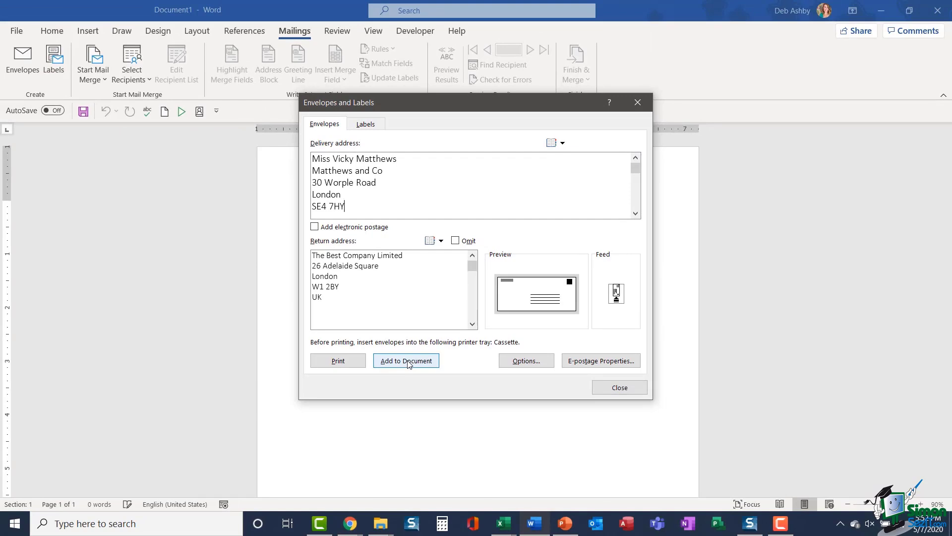
left_click(407, 361)
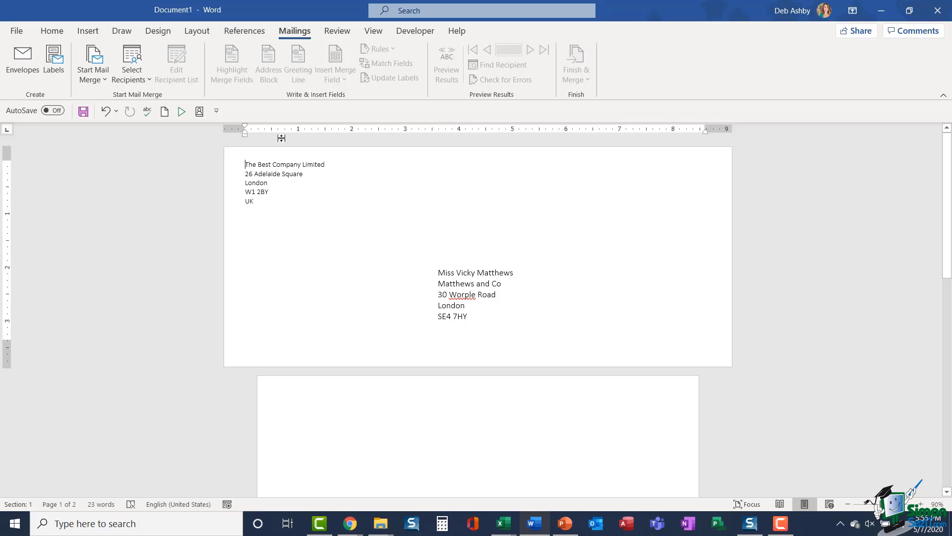
Step: Insert a Next Page section break from Layout > Breaks so a blank page precedes the envelope
left_click(201, 33)
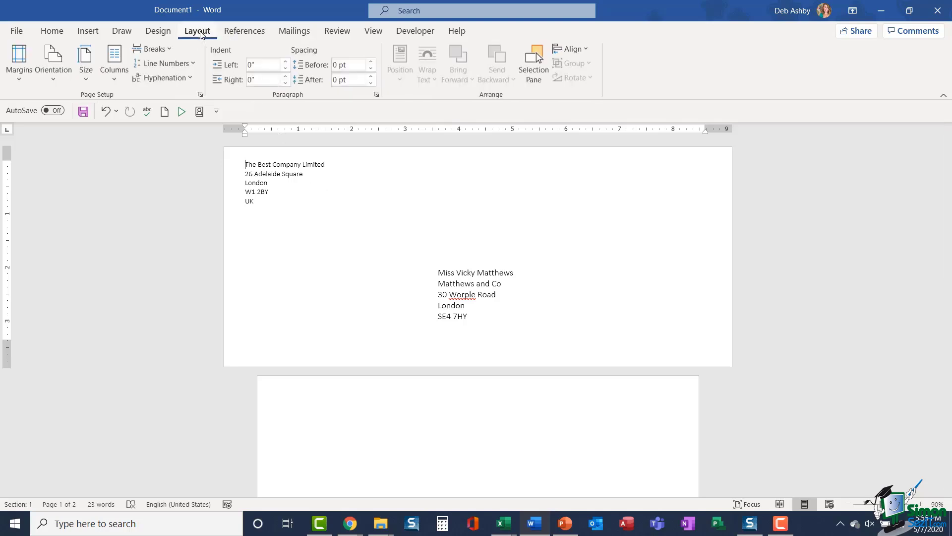
left_click(170, 50)
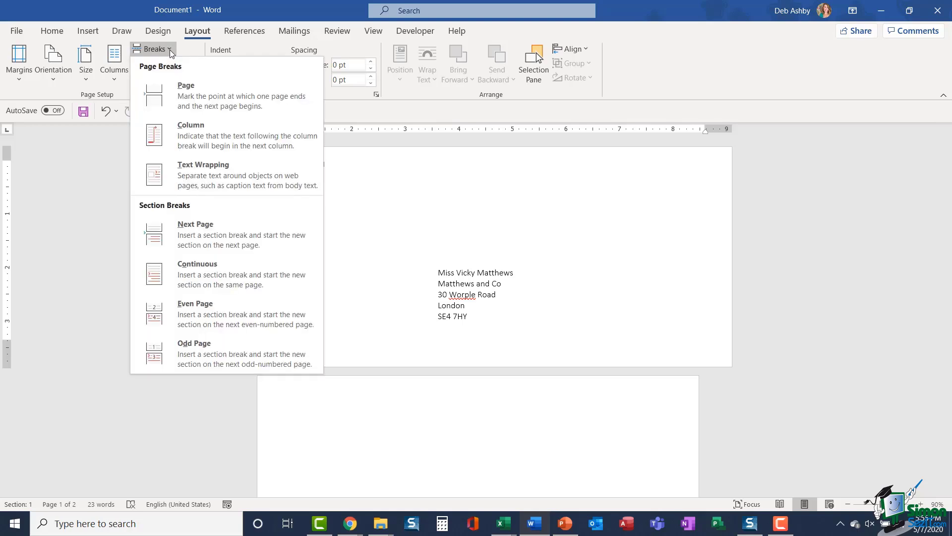
left_click(222, 244)
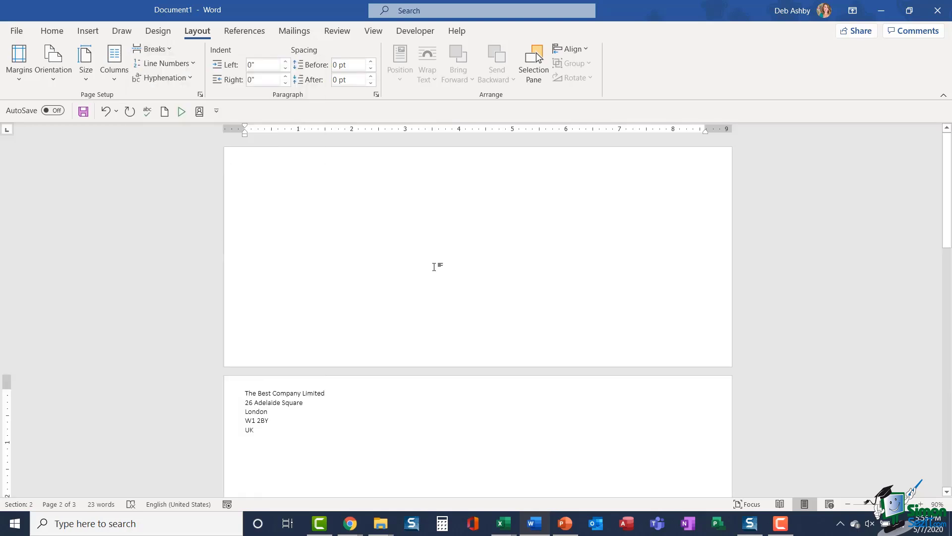
scroll(444, 265, "down", 1)
scroll(444, 265, "up", 3)
left_click(260, 180)
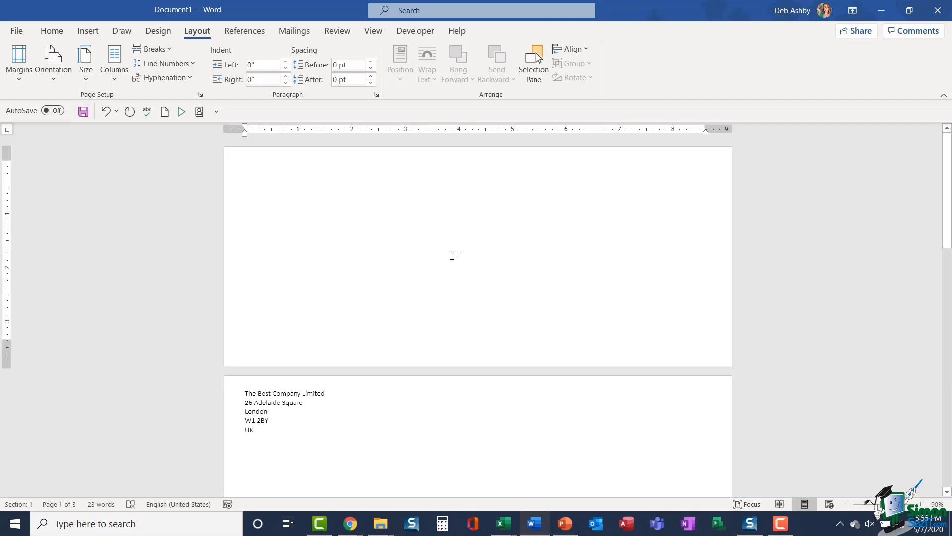
Step: Create an envelope with the new recipient's name and London postal address and add it as page one
left_click(295, 31)
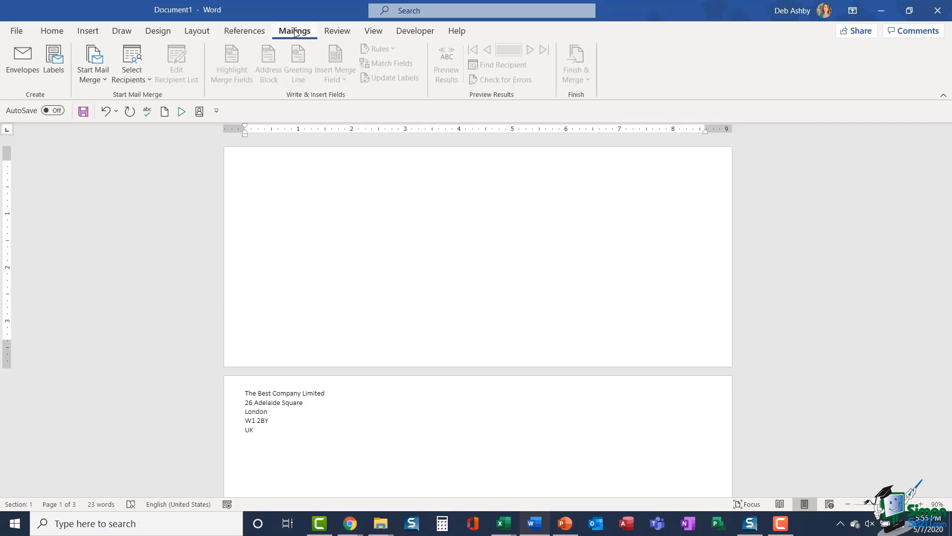
left_click(14, 66)
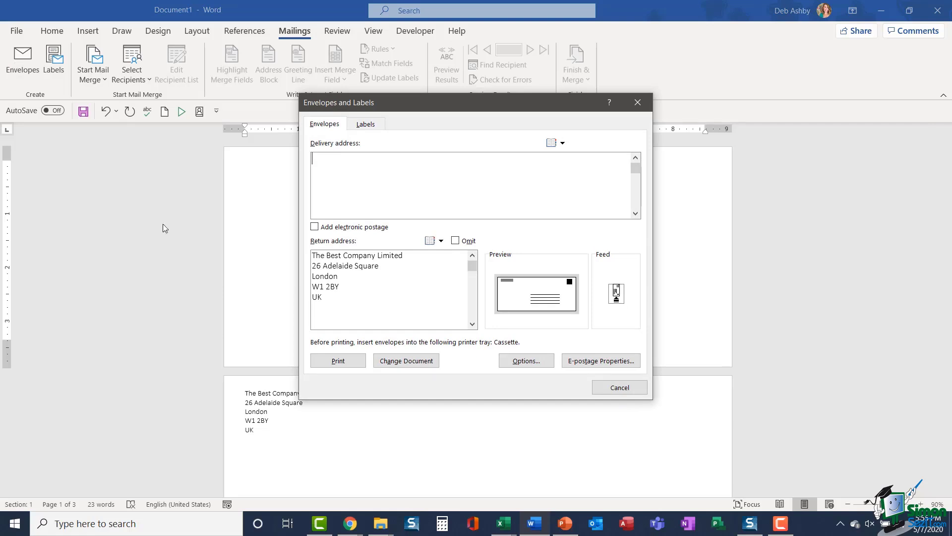
left_click_drag(414, 106, 549, 113)
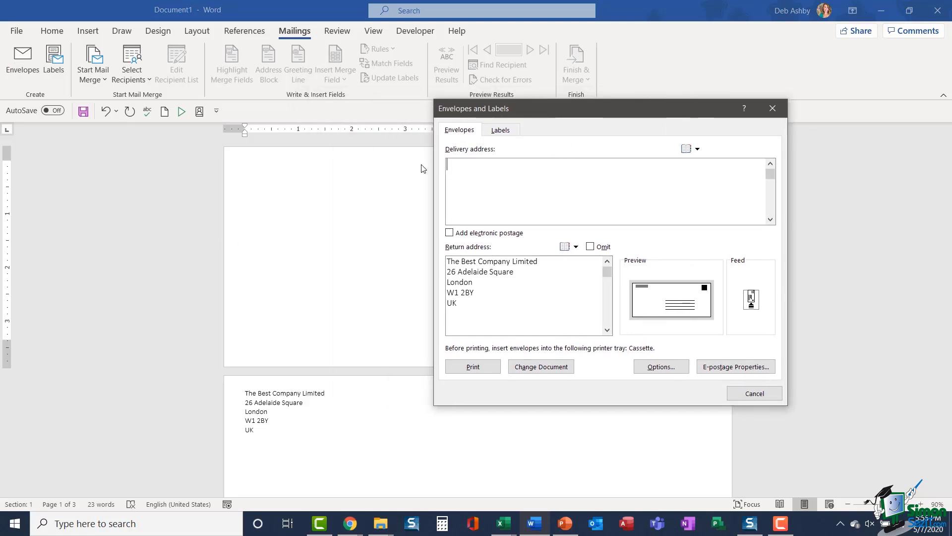
key("Return")
key("Return")
type("London")
key("Return")
type("WC5 HJQ")
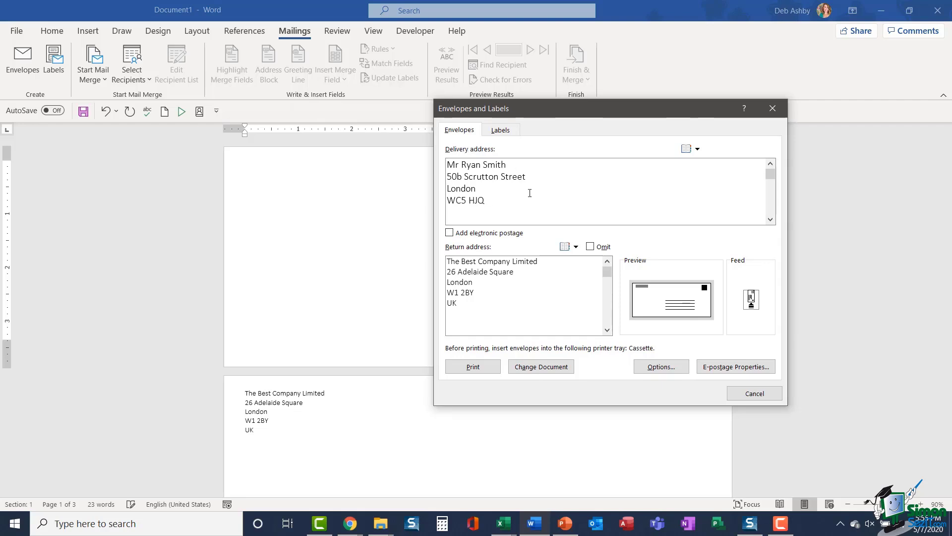
left_click(537, 367)
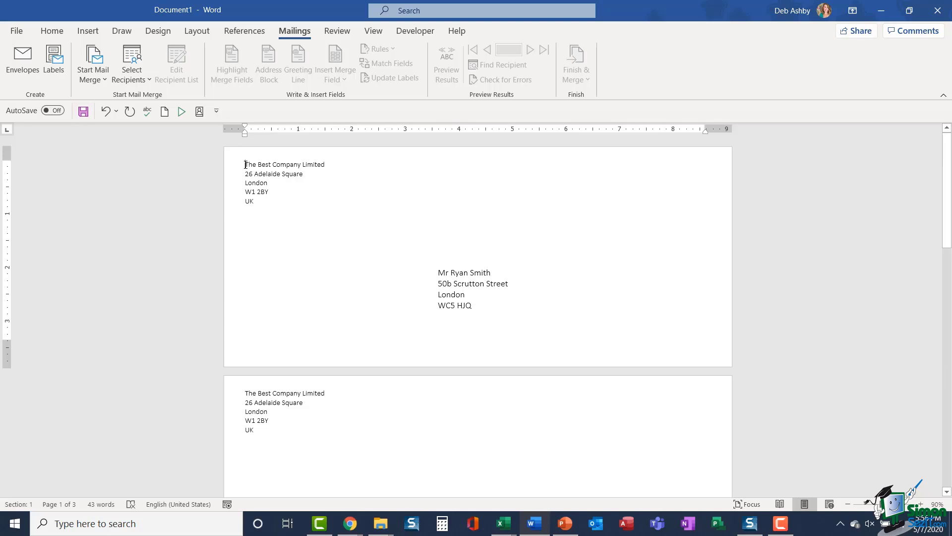
Step: Add another Next Page section break at the start, leaving a blank first page in four pages
left_click(197, 31)
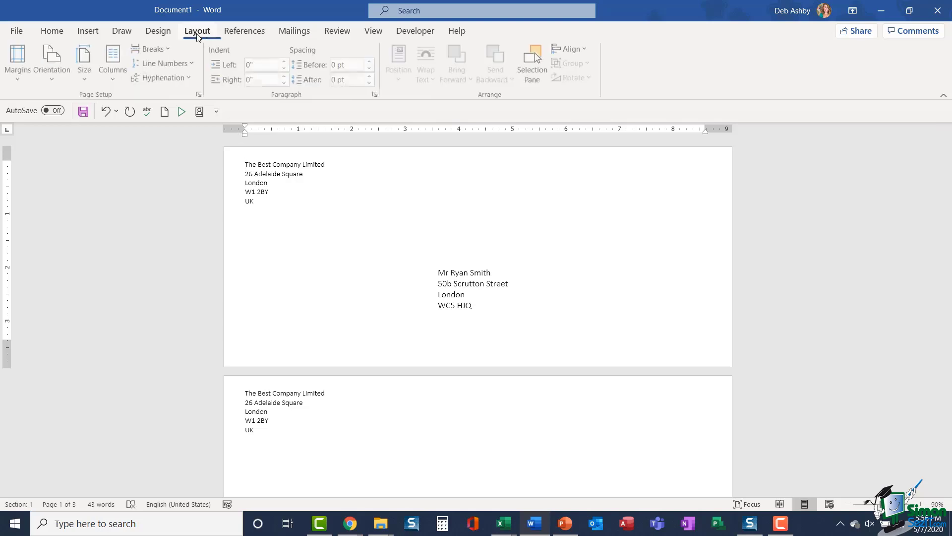
left_click(162, 49)
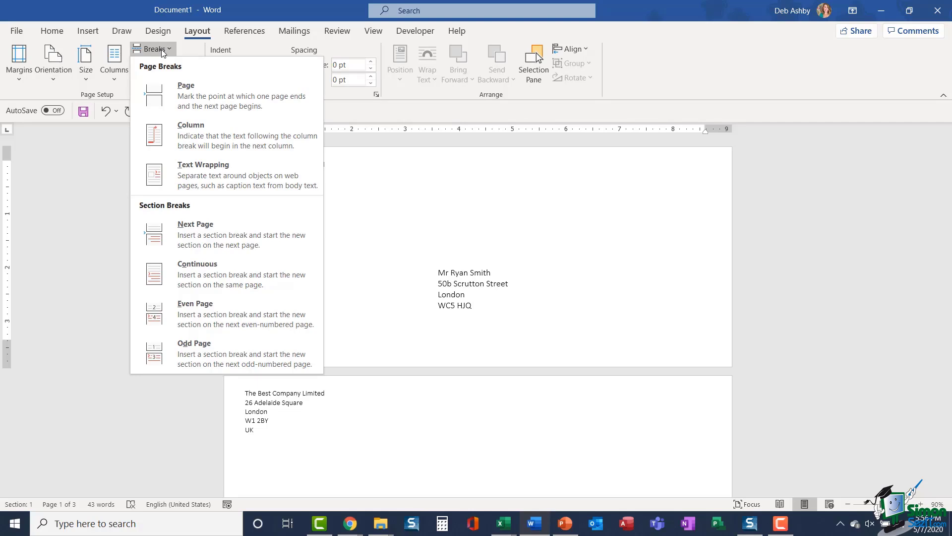
left_click(207, 240)
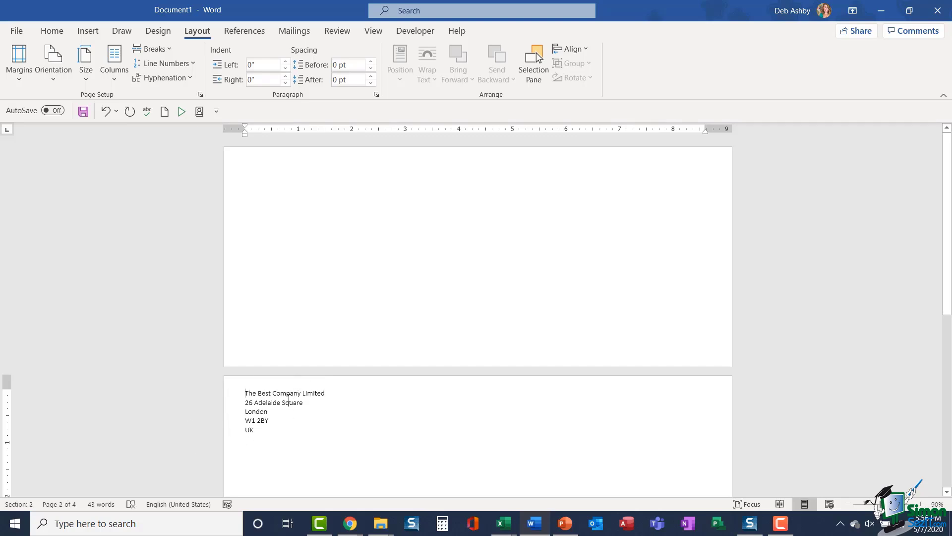
left_click(265, 180)
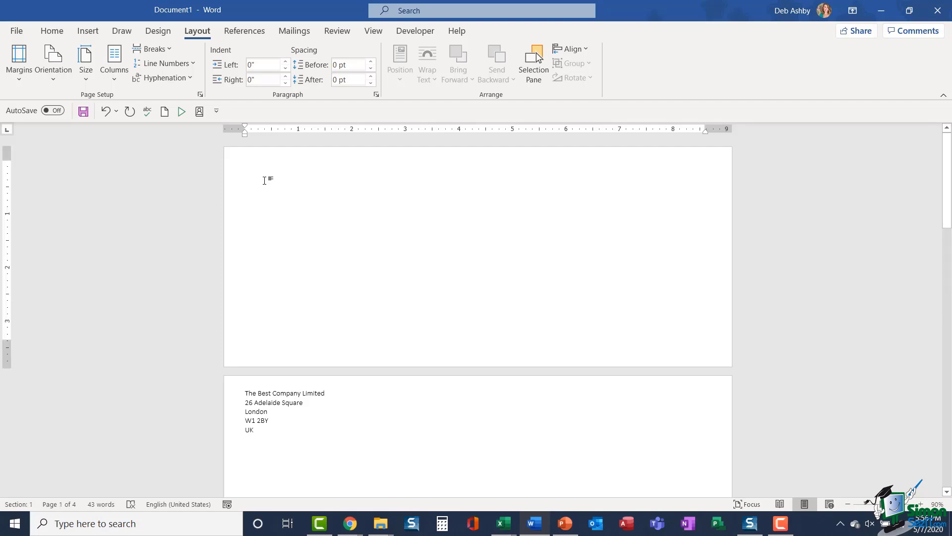
left_click(294, 30)
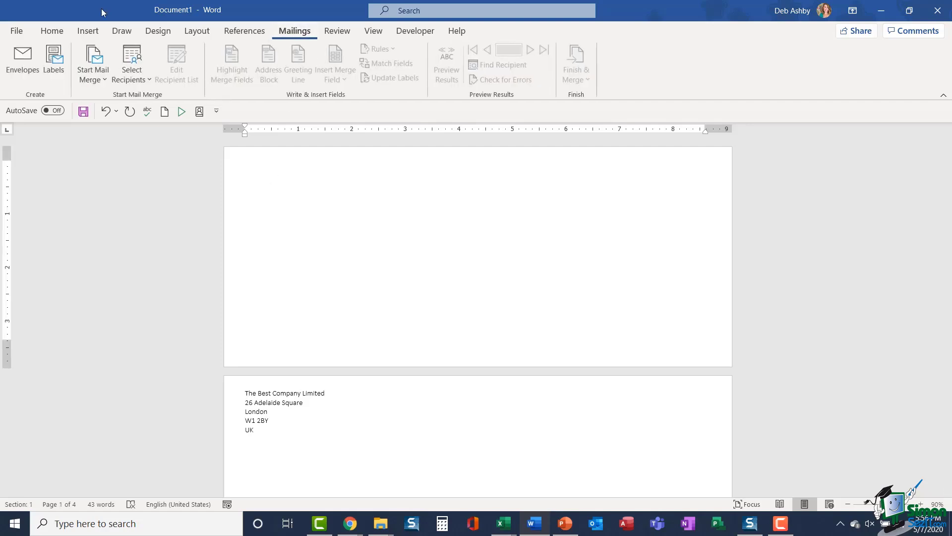
Step: Add a third envelope for another recipient's name and London address, then scroll through the envelopes
left_click(22, 59)
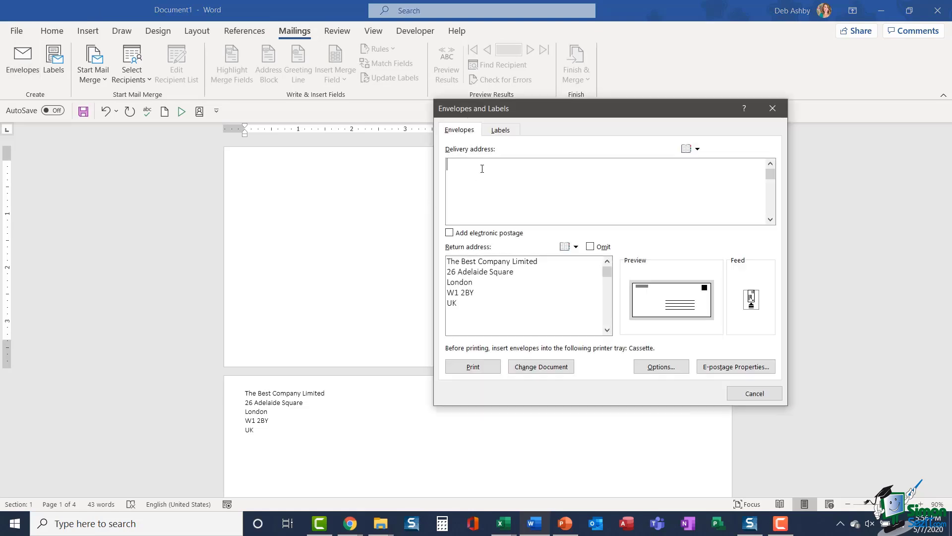
type("Miss Poppy Field")
key("Return")
key("Return")
type("London")
key("Return")
type("SE4 HN8")
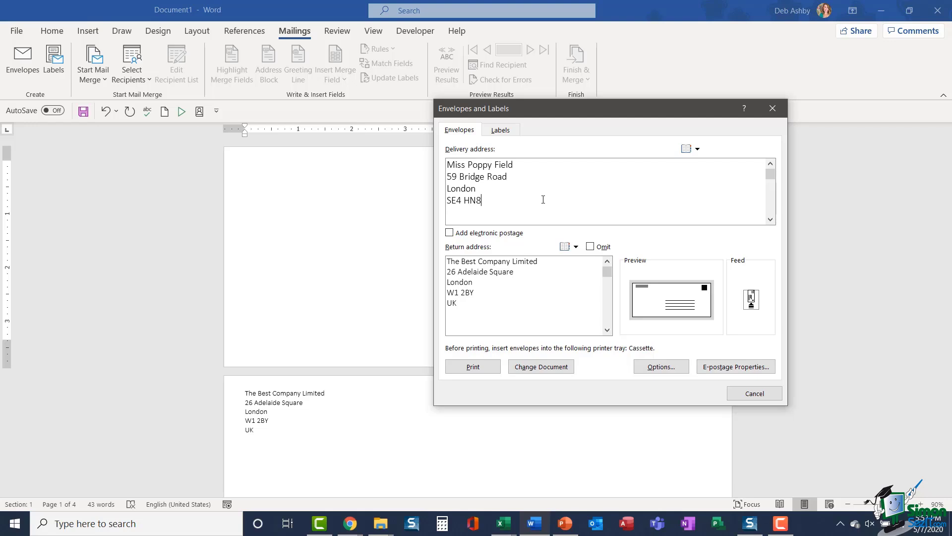
left_click(540, 366)
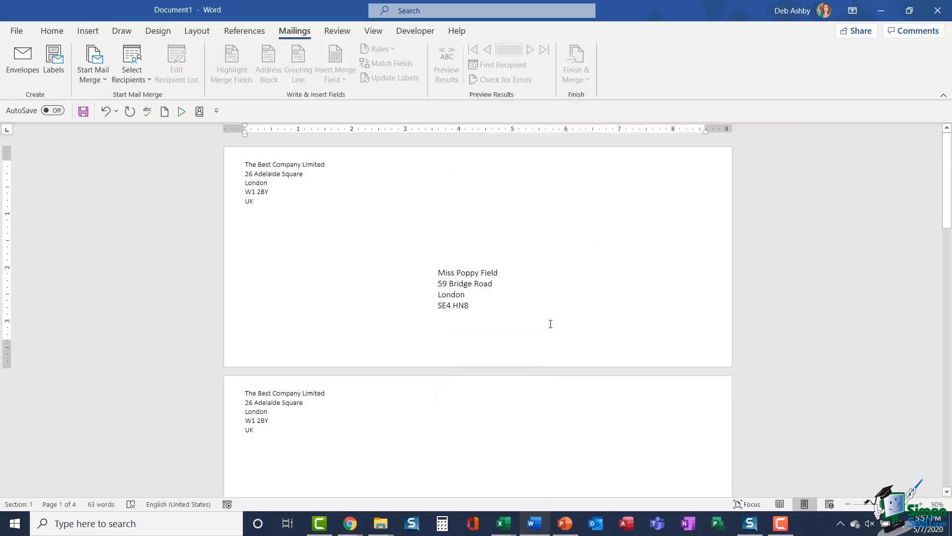
scroll(551, 324, "down", 10)
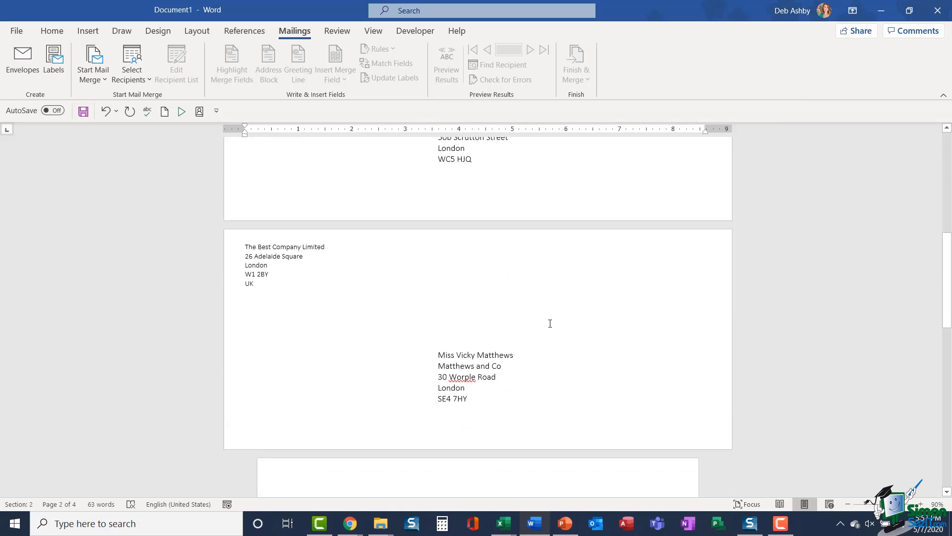
scroll(549, 323, "up", 10)
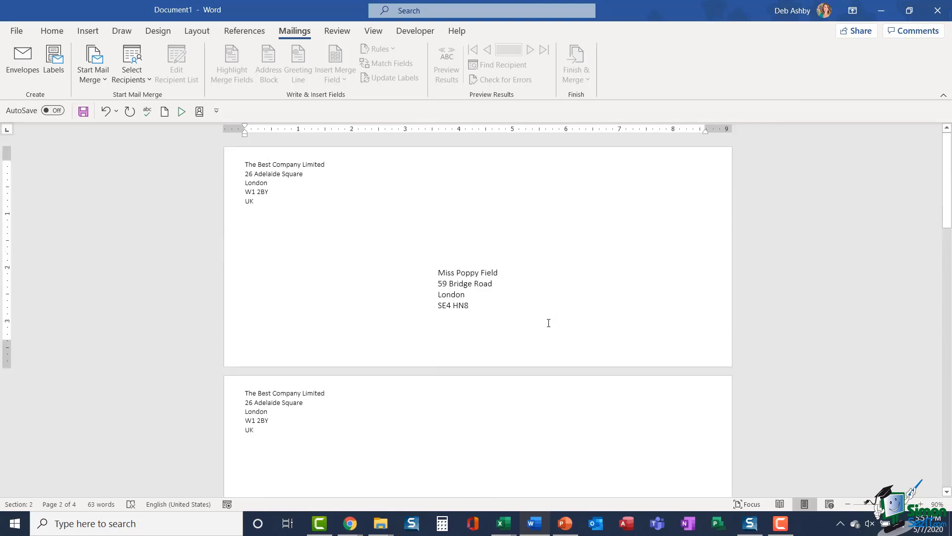
Step: Open the File screen and return, ending up in a blank Document1
left_click(18, 33)
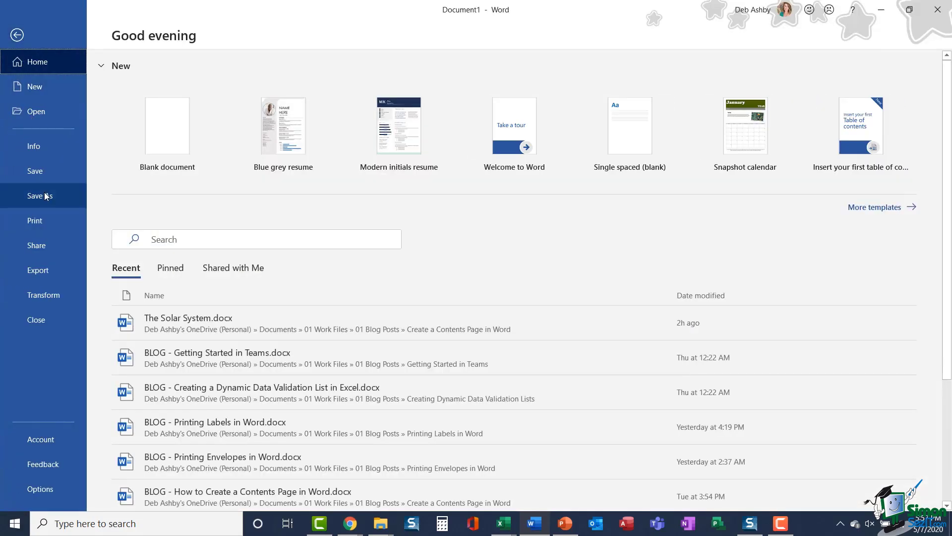
left_click(17, 35)
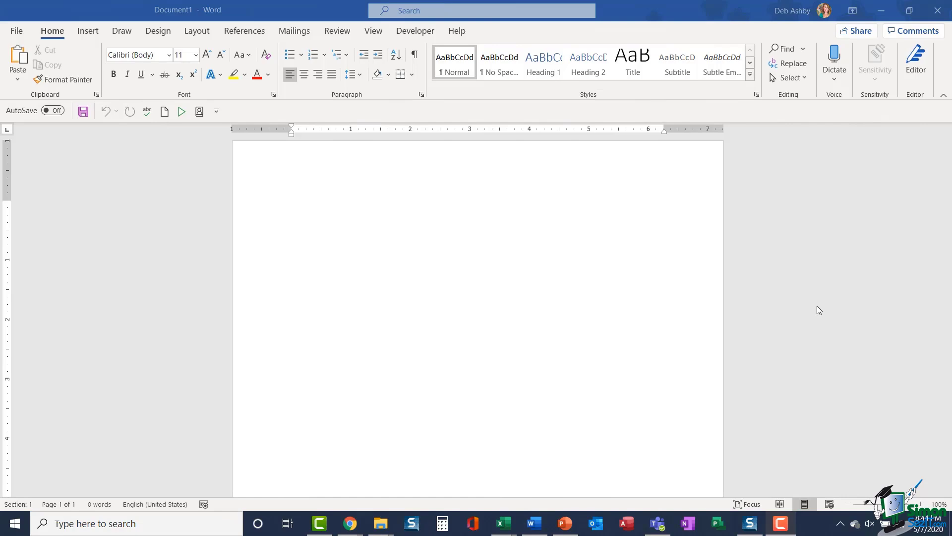
left_click(293, 32)
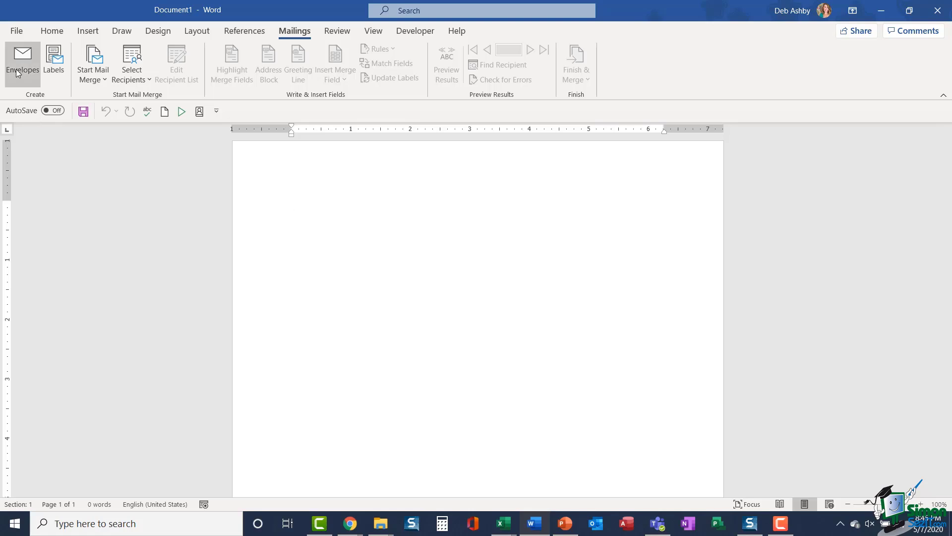
left_click(57, 71)
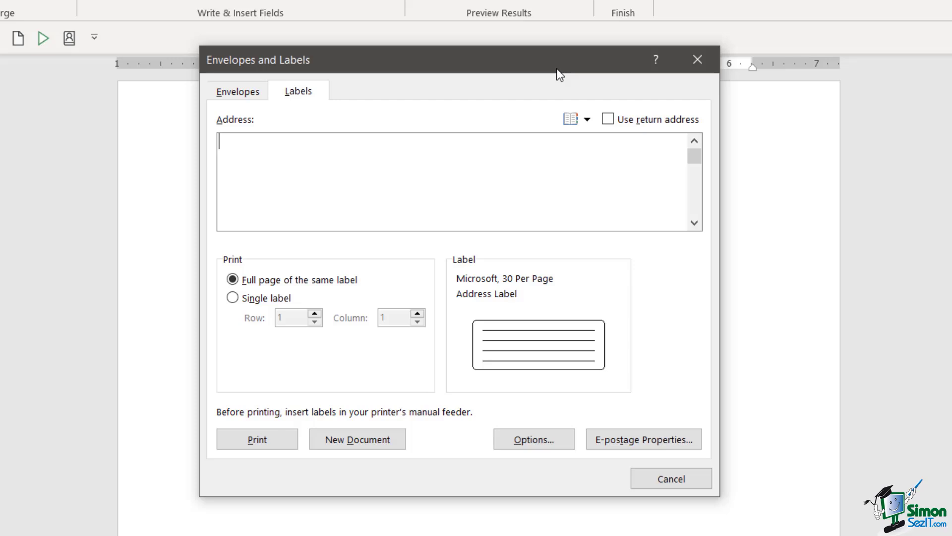
left_click(606, 119)
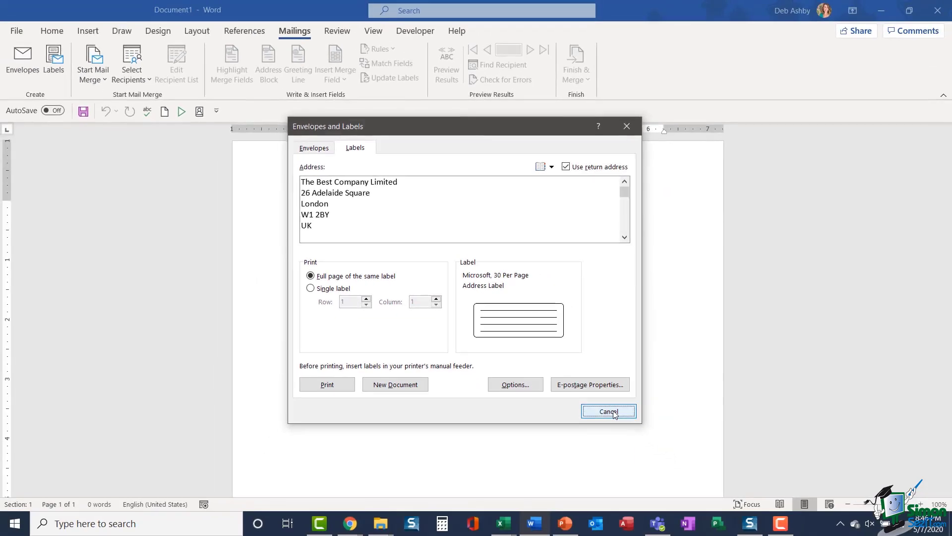
left_click(615, 413)
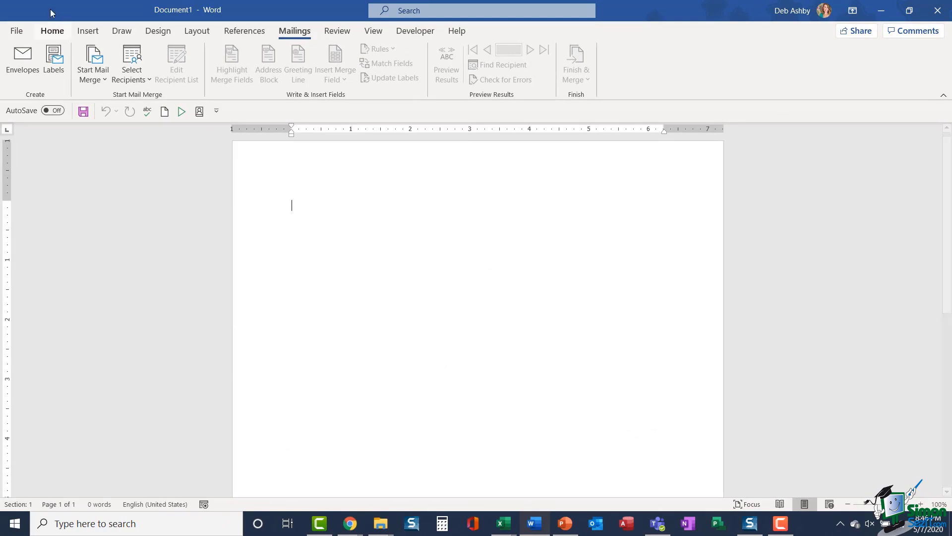
Step: Check the stored Mailing address under Word Options > Advanced > General, then cancel the dialog
left_click(18, 31)
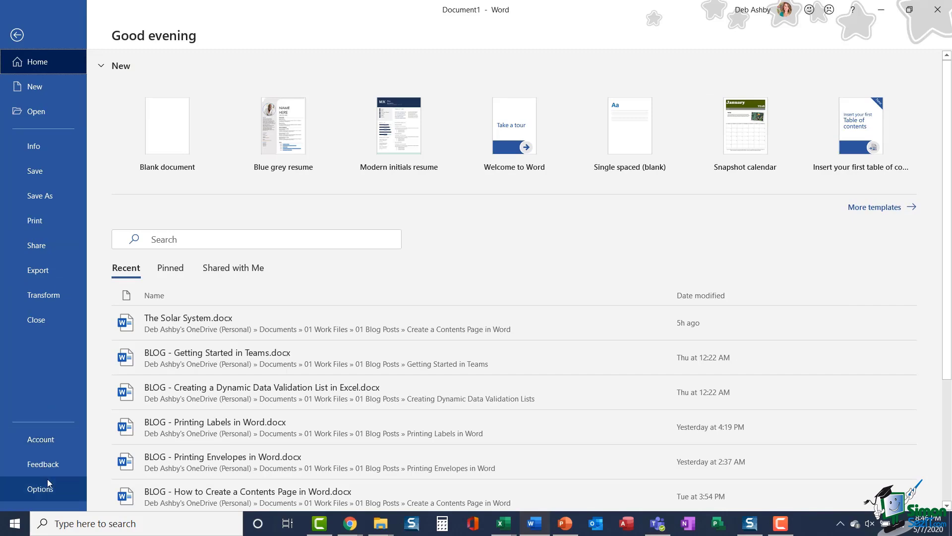
key("Escape")
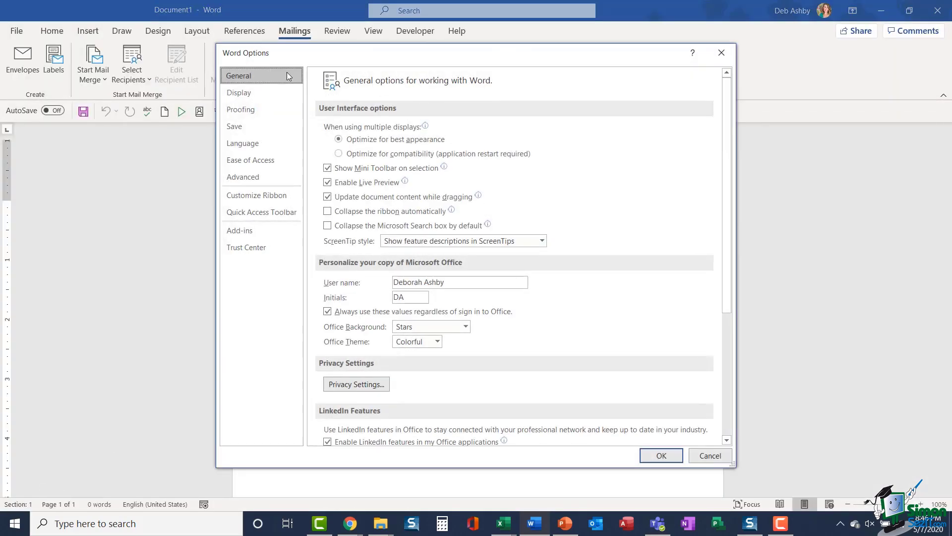
left_click(248, 177)
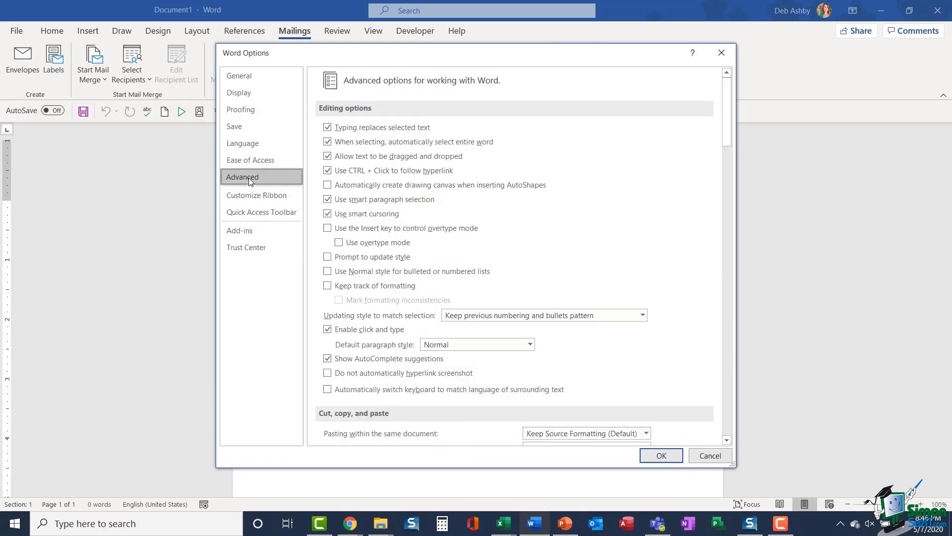
left_click_drag(728, 117, 728, 376)
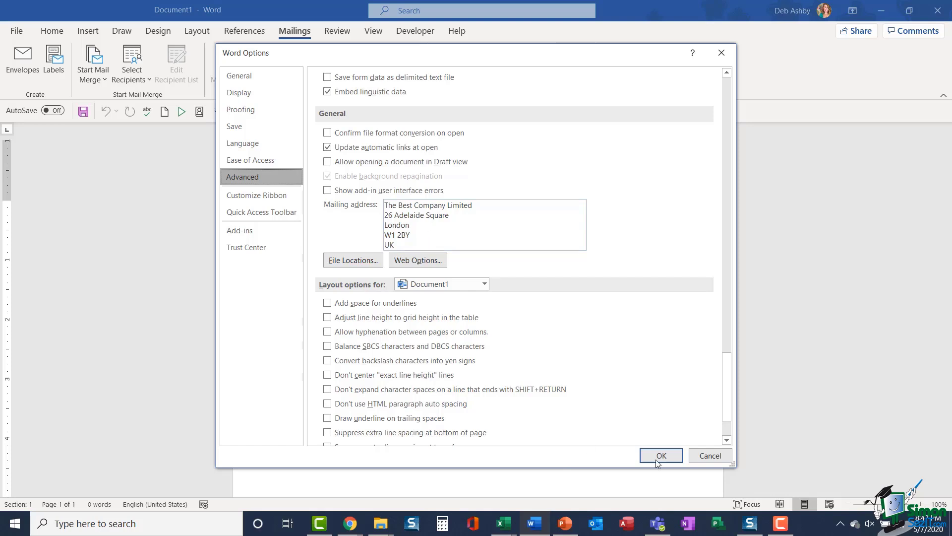
left_click(705, 458)
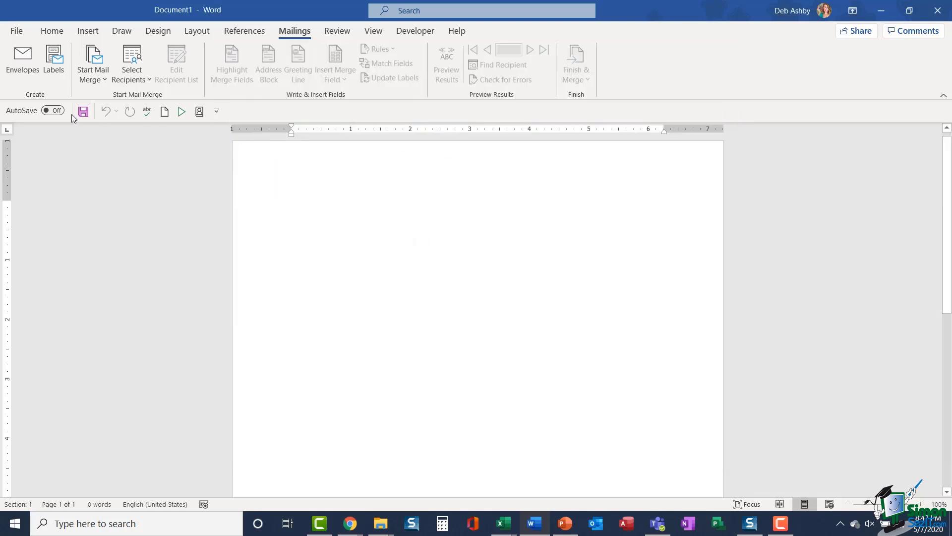
Step: Open Labels, clear the return address, and paste the recipient's address as the label text
left_click(46, 64)
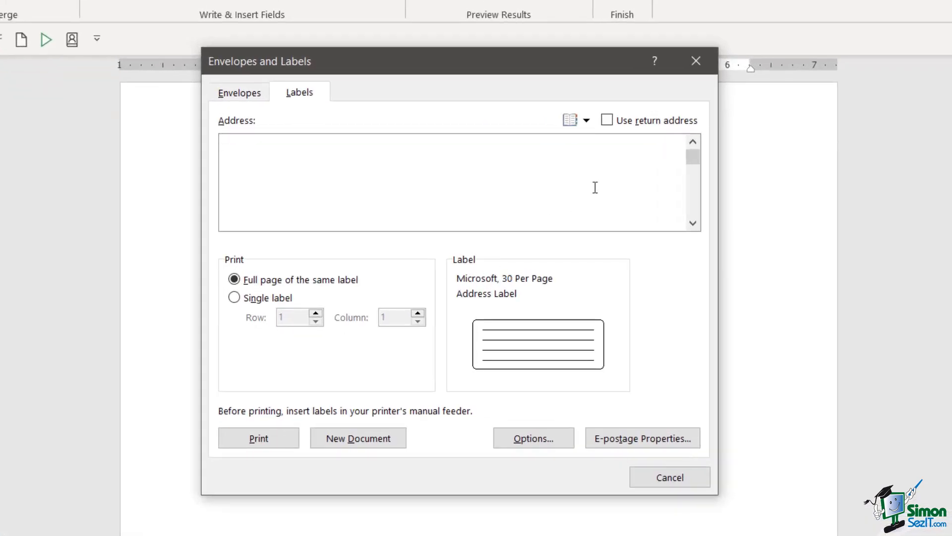
left_click(607, 121)
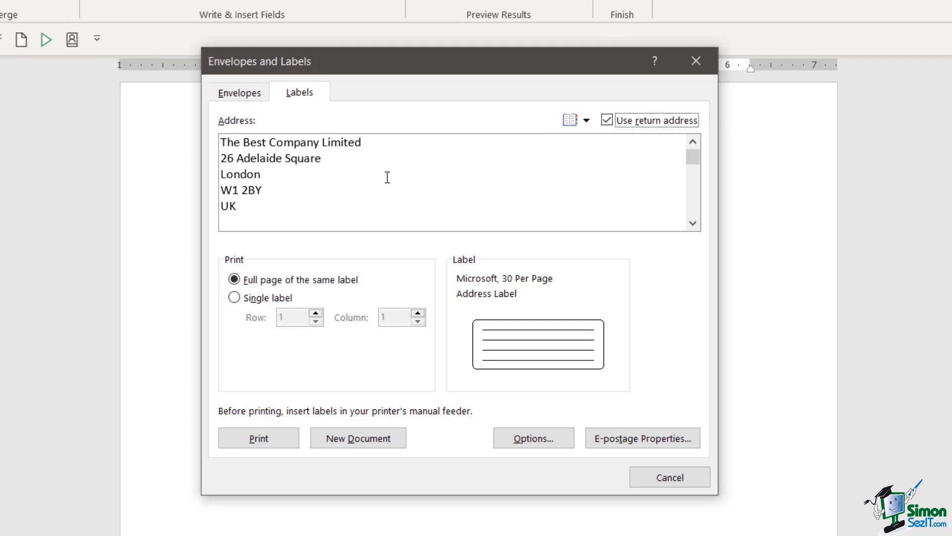
left_click(604, 123)
left_click(251, 145)
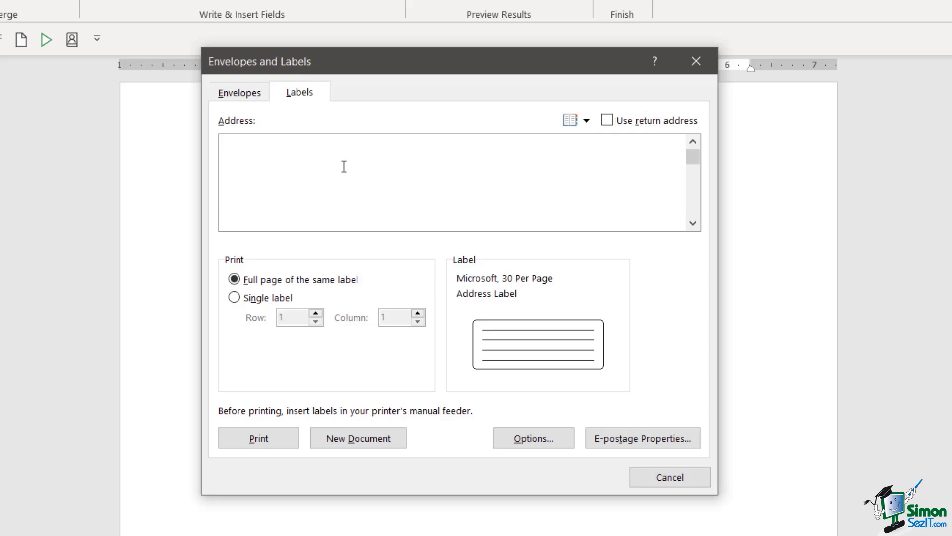
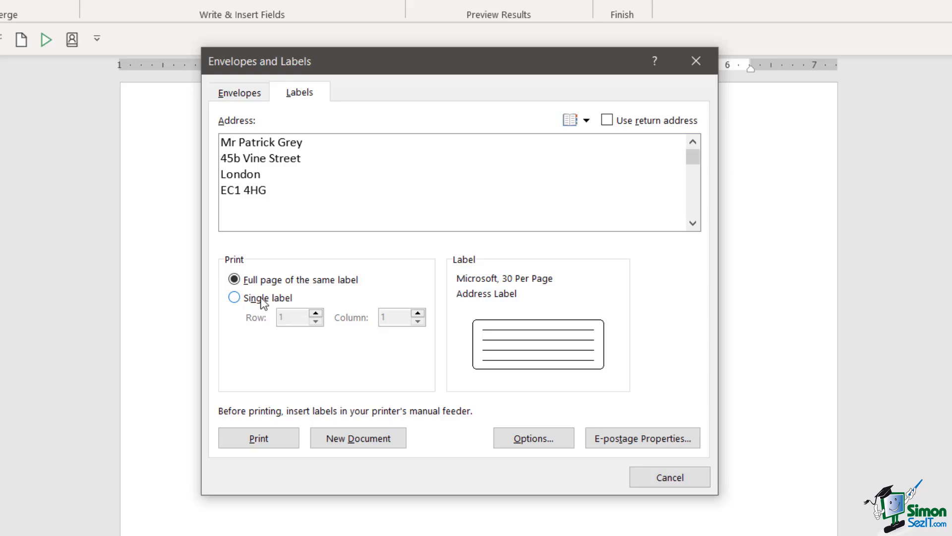
Step: Keep Full page of the same label and browse the Label vendors list in Label Options
left_click(233, 299)
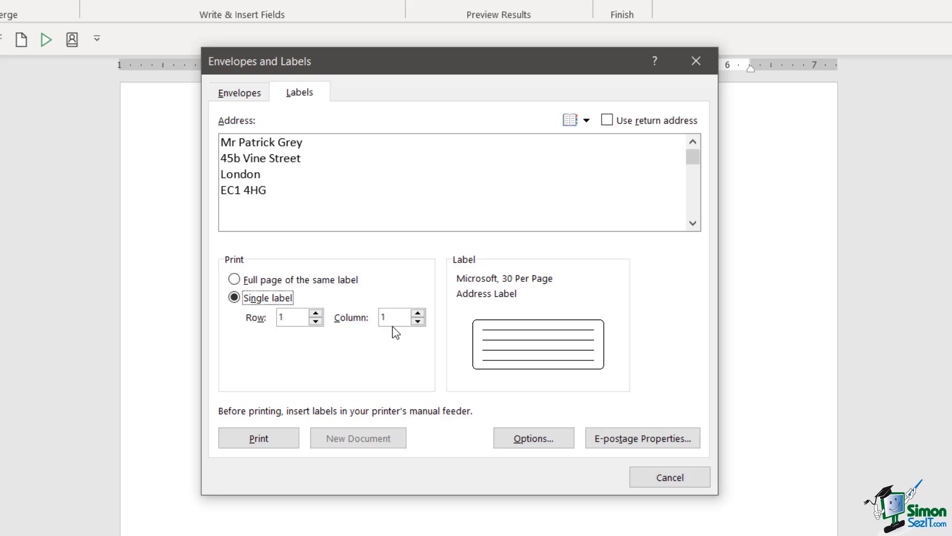
left_click(235, 280)
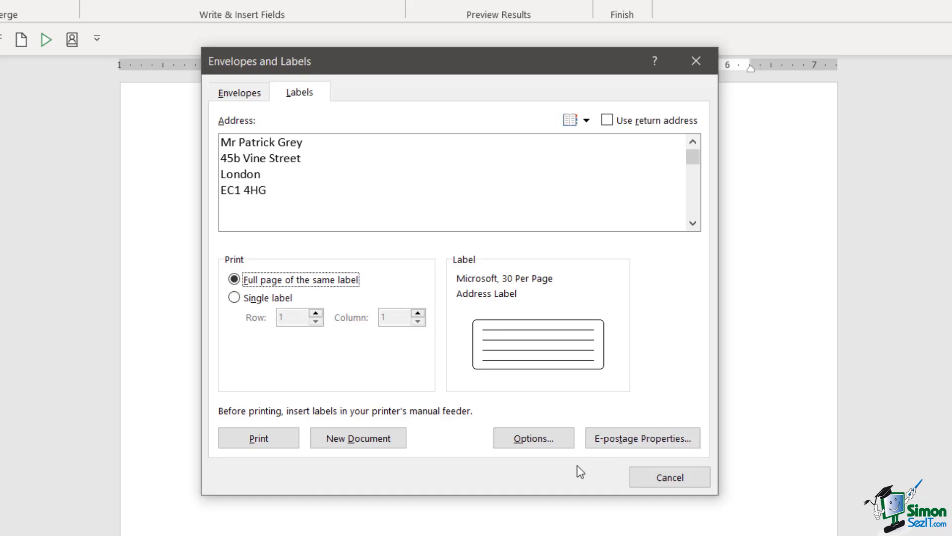
left_click(535, 439)
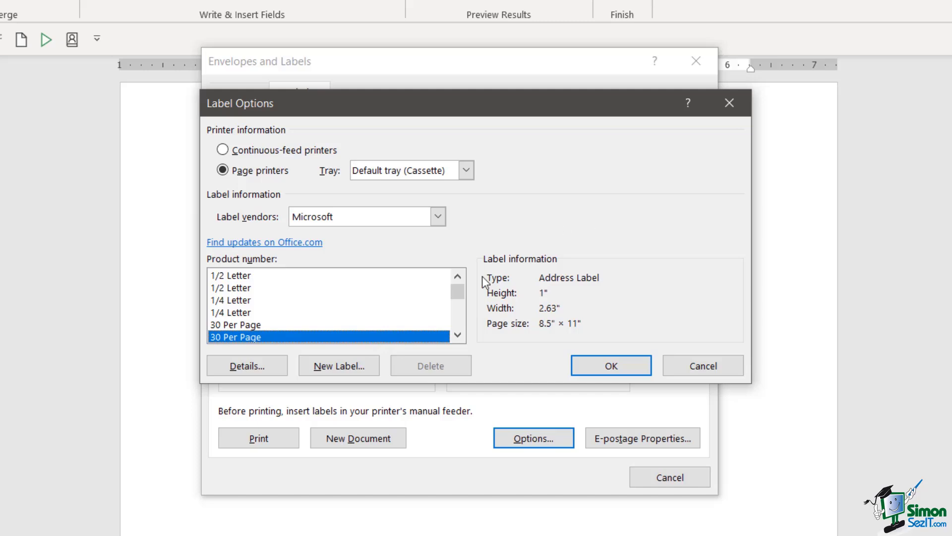
left_click(438, 217)
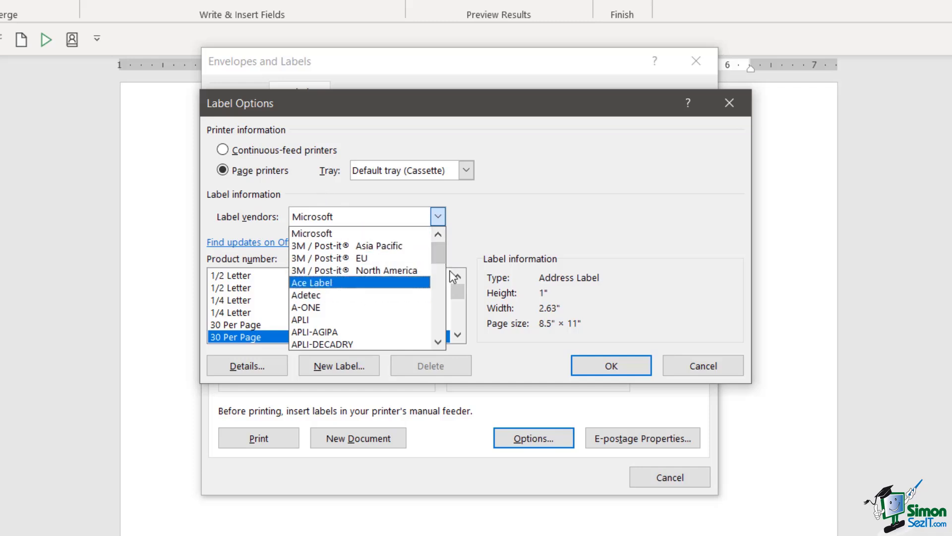
left_click_drag(441, 254, 441, 267)
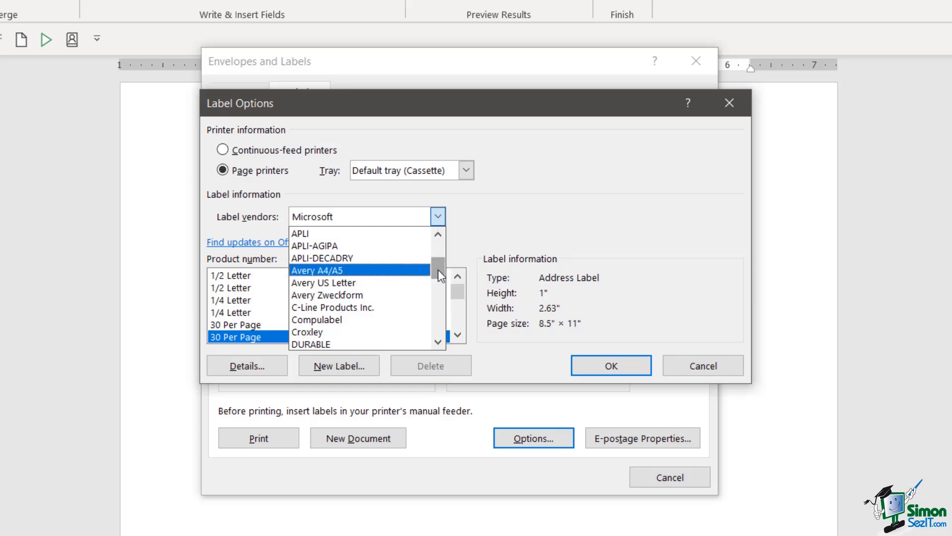
Step: Select Microsoft as the label vendor and browse its product numbers
left_click_drag(439, 269, 427, 233)
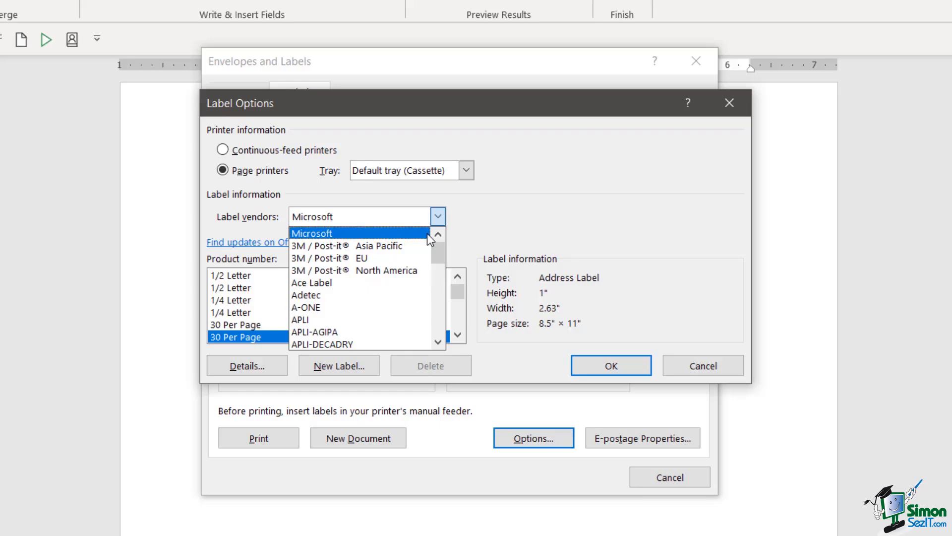
left_click(397, 234)
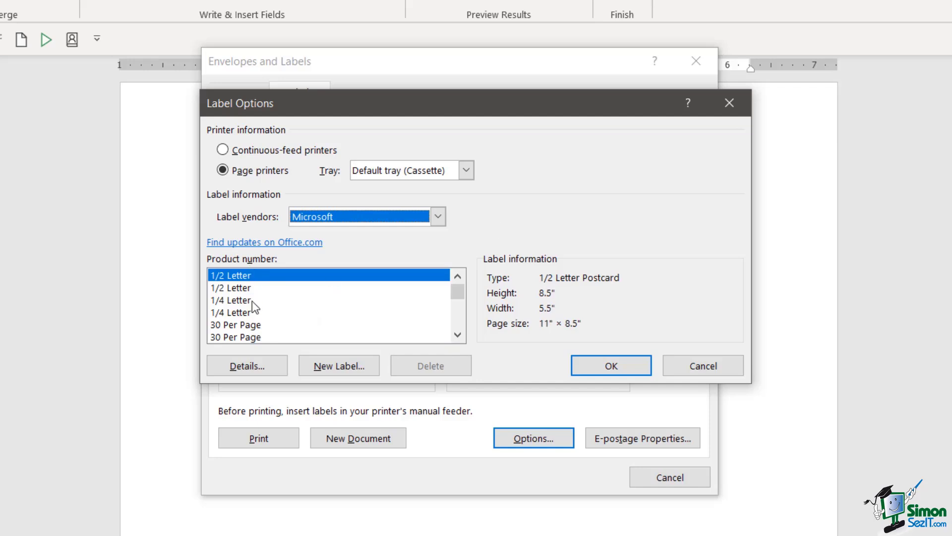
left_click(458, 337)
left_click(458, 337)
left_click(458, 337)
left_click(459, 337)
left_click(458, 337)
left_click(458, 337)
left_click_drag(457, 295, 463, 273)
Step: Reconfirm Microsoft as vendor and bring up New Label details for the 1/2 Letter label
left_click(438, 221)
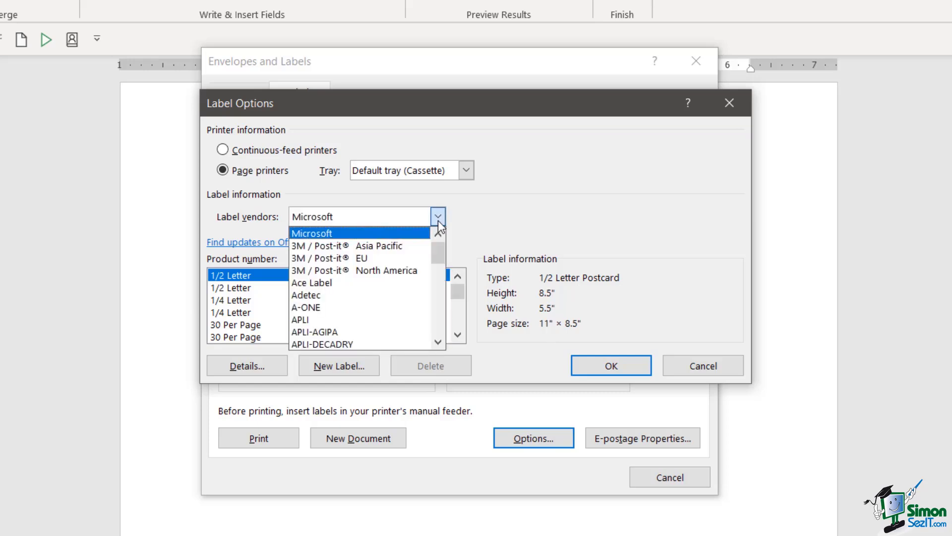
left_click_drag(441, 251, 534, 233)
left_click(533, 233)
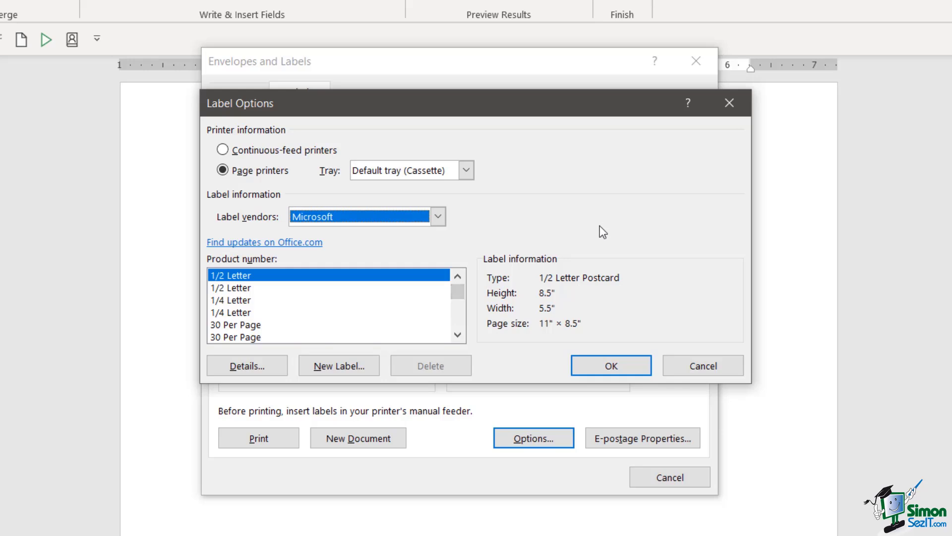
left_click(343, 367)
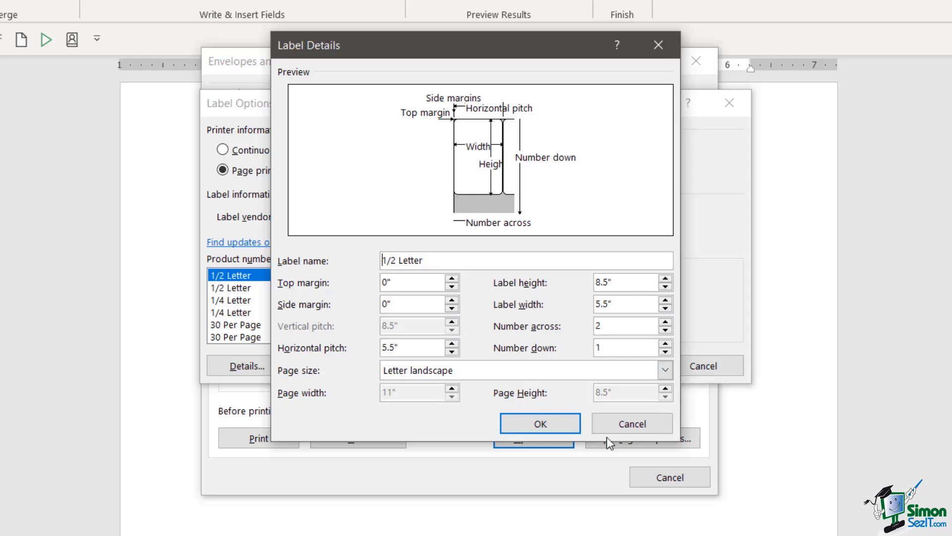
Step: Cancel the custom label, pick Microsoft 30 Per Page as the product, and confirm with OK
left_click(628, 424)
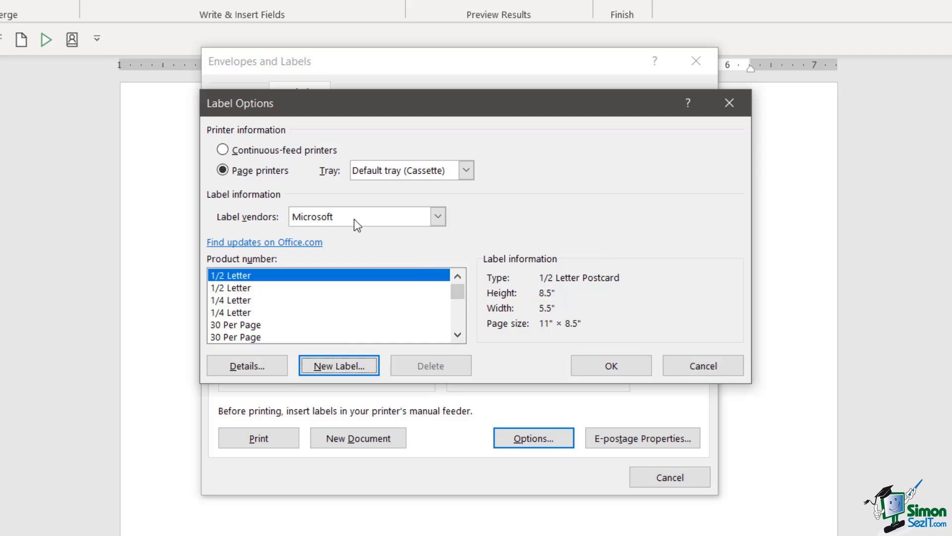
left_click(457, 334)
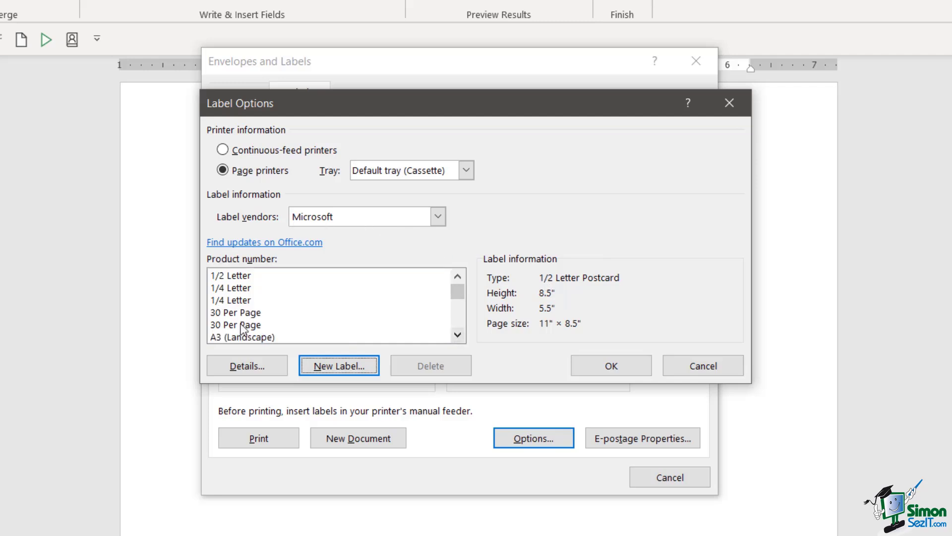
left_click(251, 313)
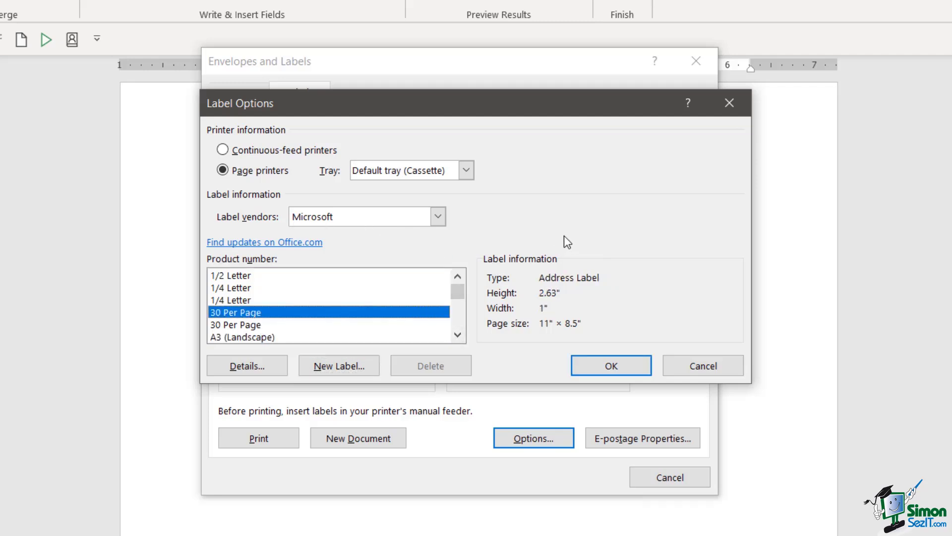
left_click(614, 365)
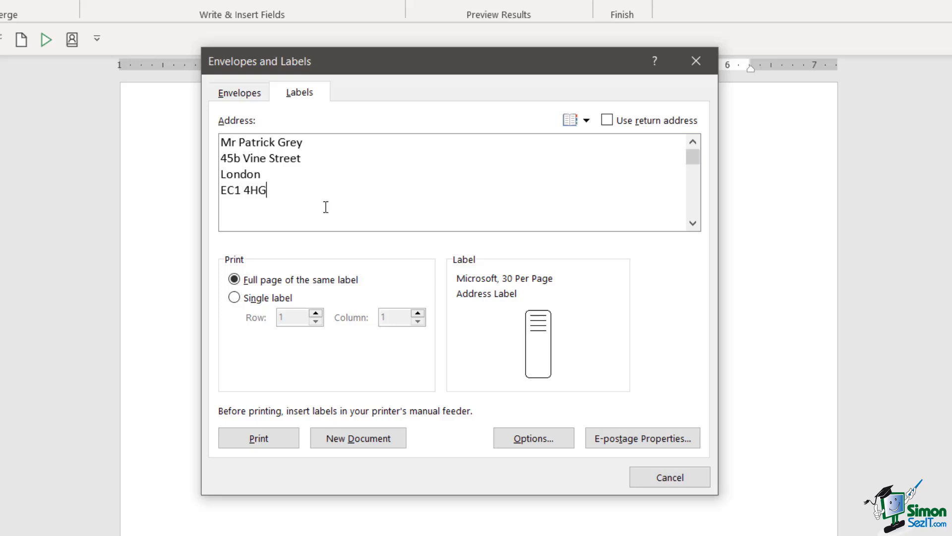
Step: Generate Labels3, a new document with a full page of the recipient's address labels
left_click(350, 440)
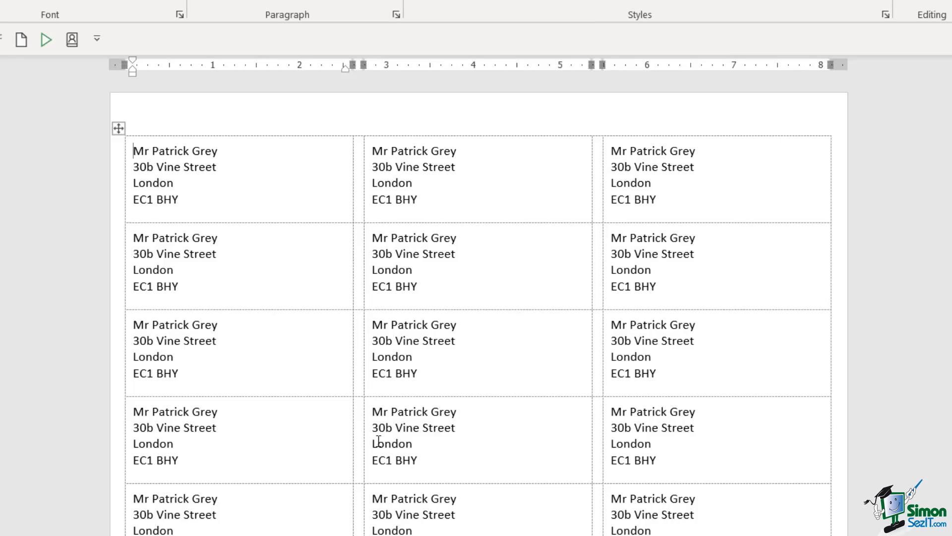
scroll(425, 429, "down", 5)
scroll(430, 431, "up", 5)
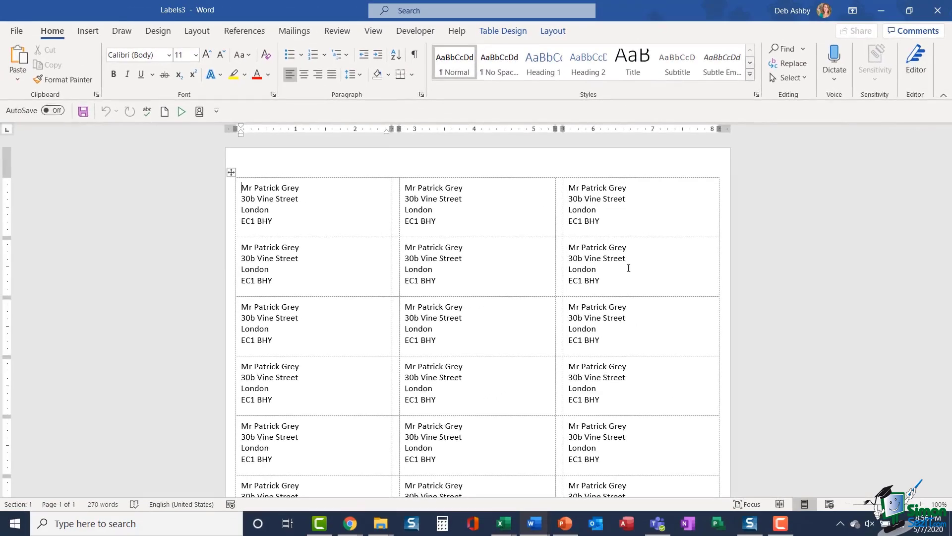
Step: Create a new blank document, then generate a full page of blank Microsoft 30 Per Page labels
left_click(18, 32)
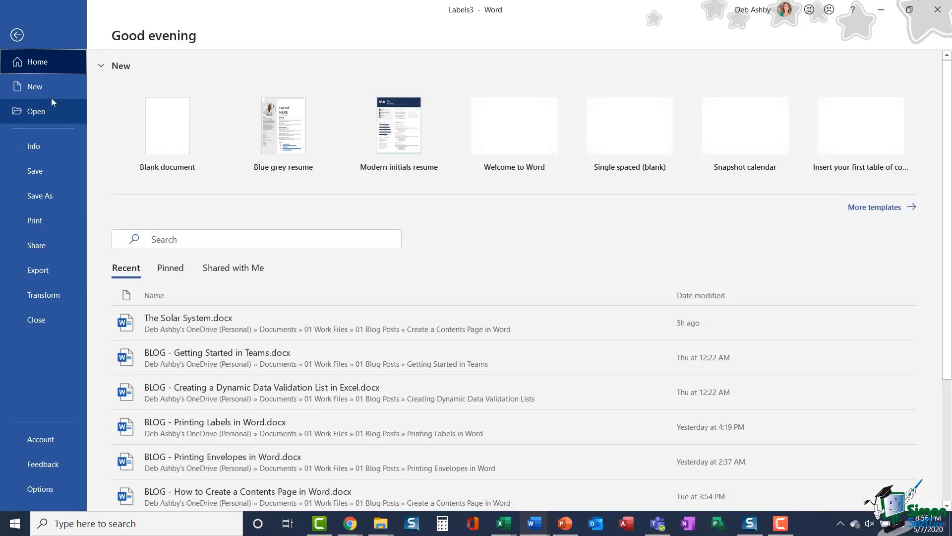
left_click(174, 127)
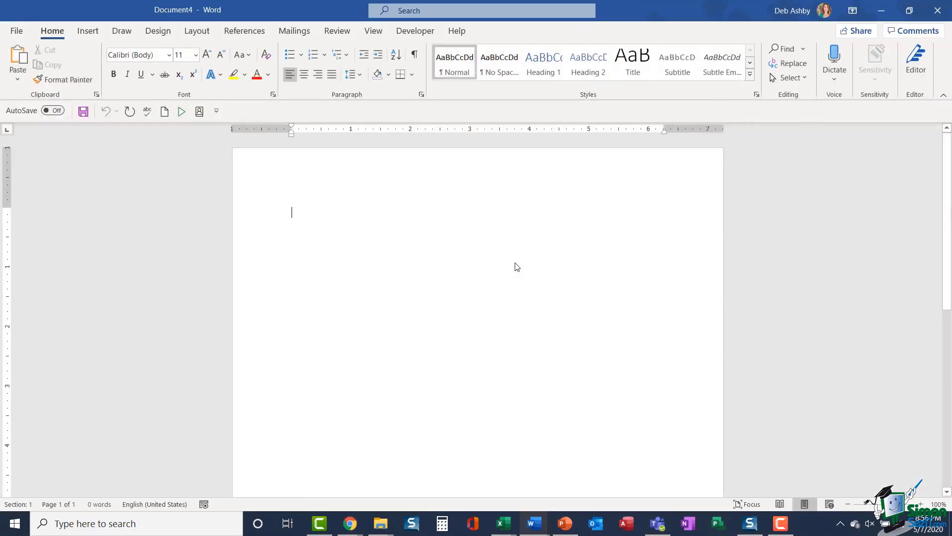
left_click(294, 33)
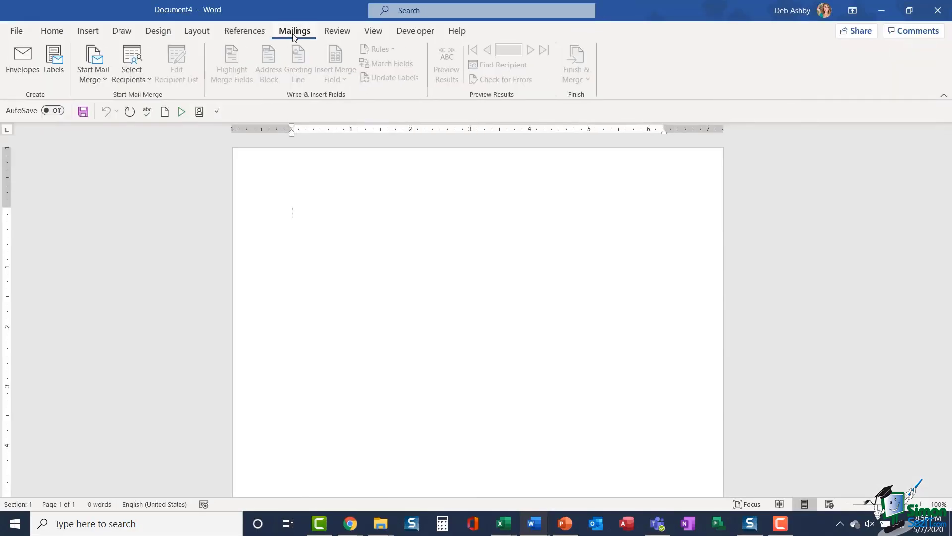
left_click(55, 67)
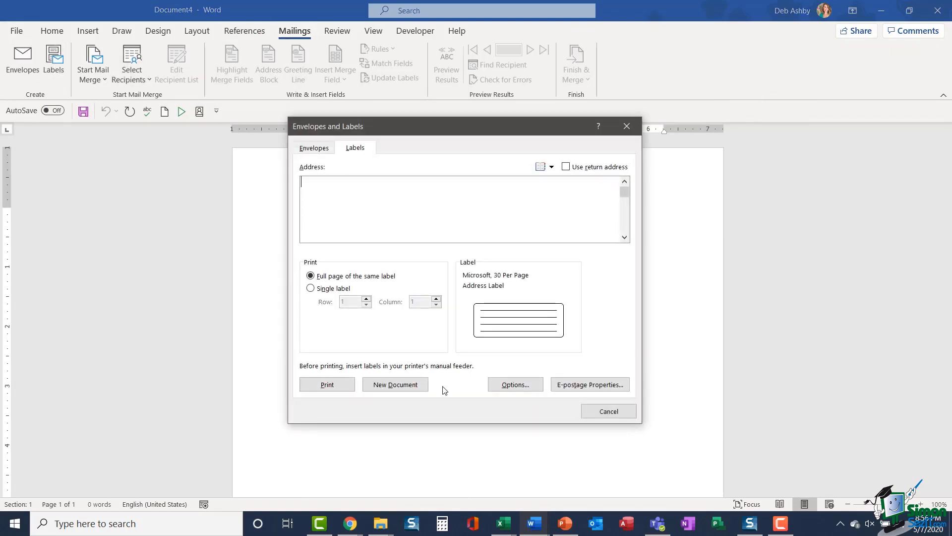
left_click(516, 386)
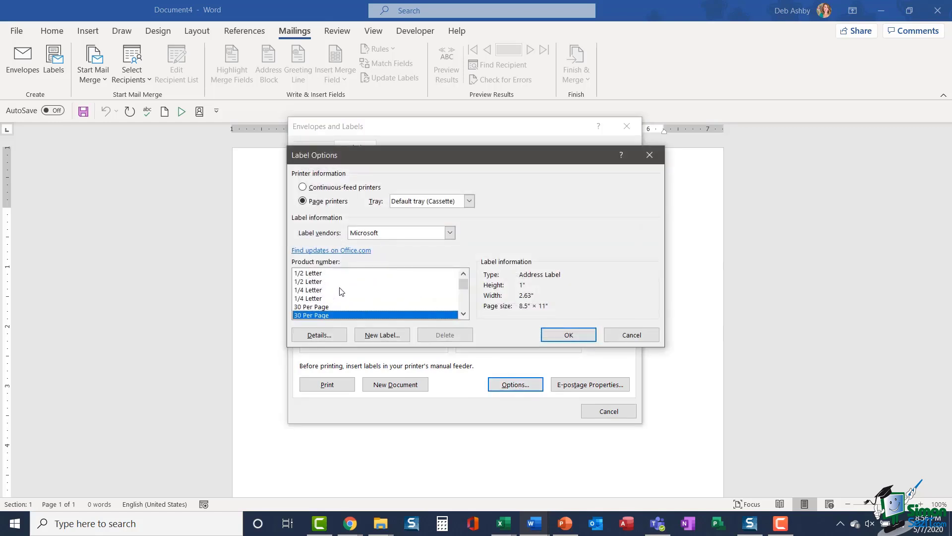
left_click(570, 335)
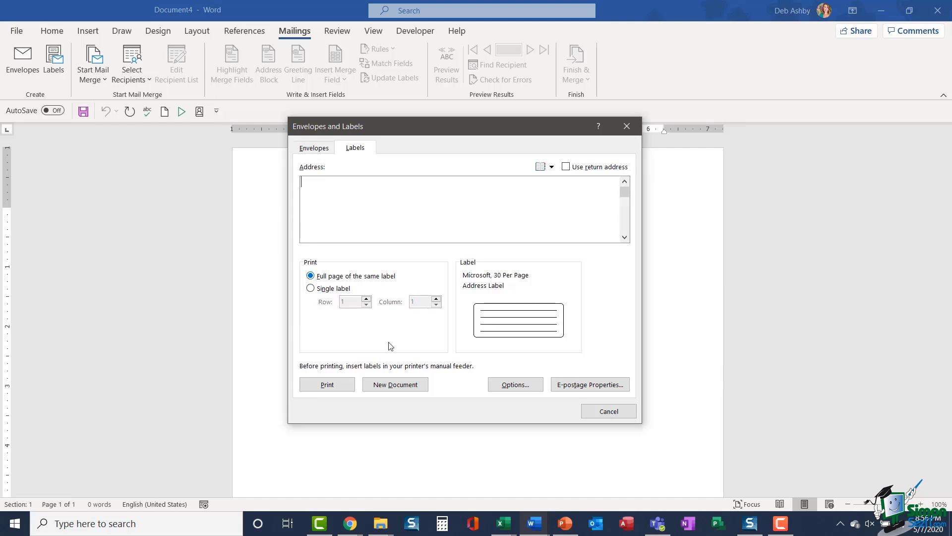
left_click(397, 384)
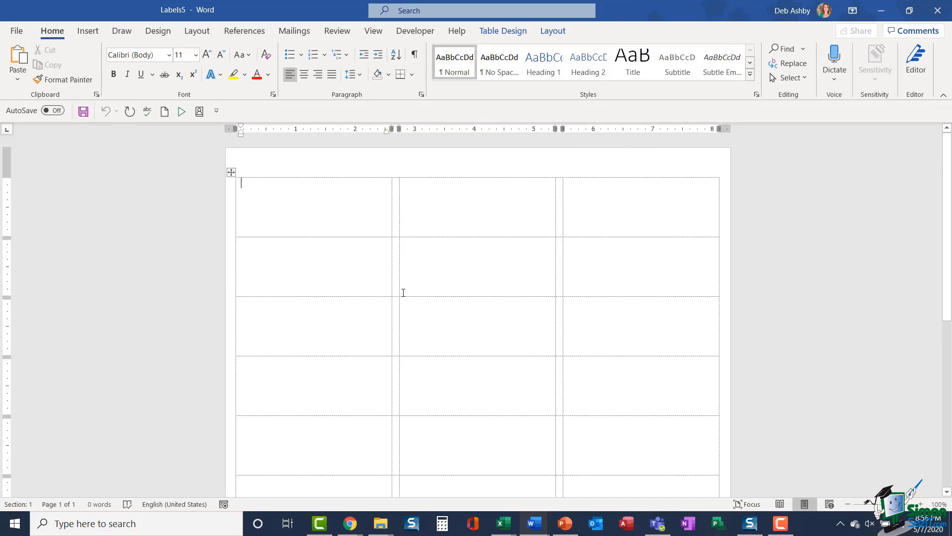
Step: Enter the recipient's full name, street address and city on three lines of the first label
key("Return")
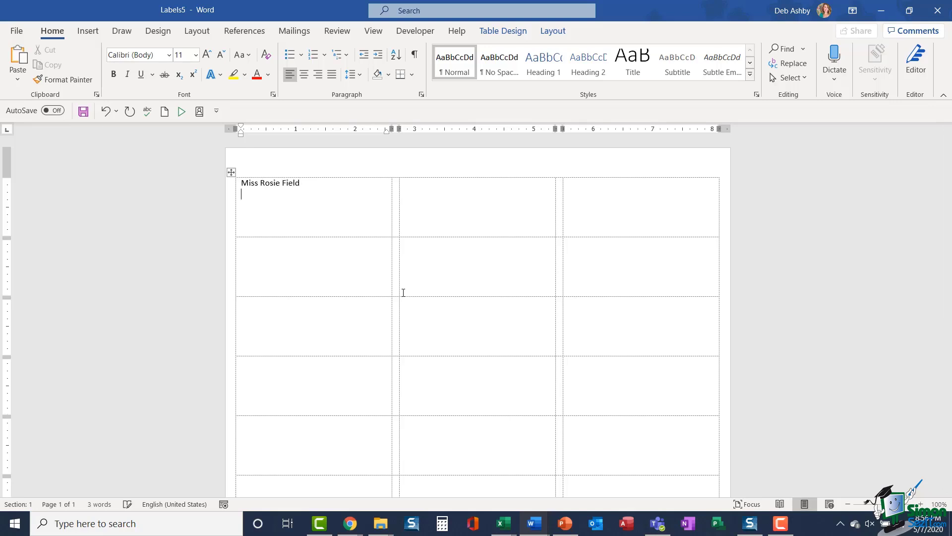
key("Return")
type("London")
key("Tab")
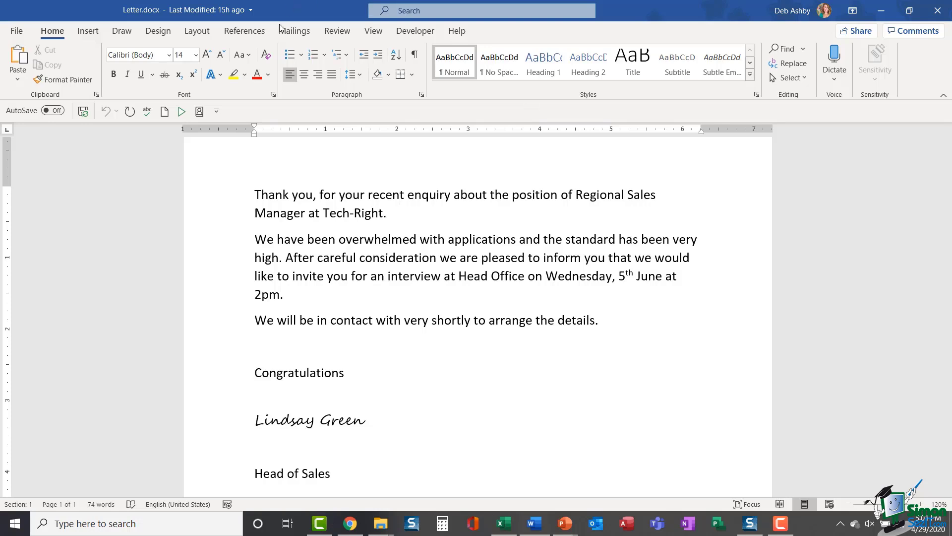
Step: Make the interview letter a Letters-type mail merge document
left_click(295, 31)
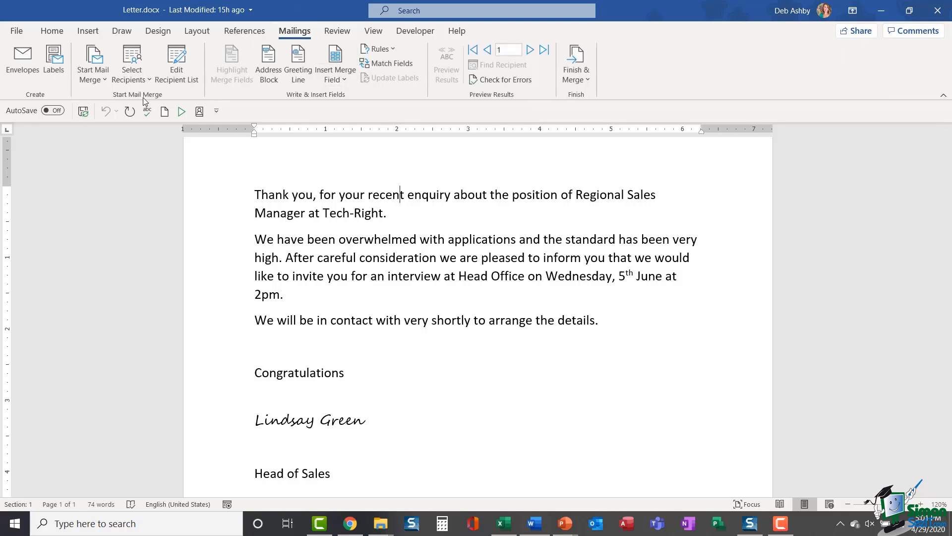
left_click(105, 79)
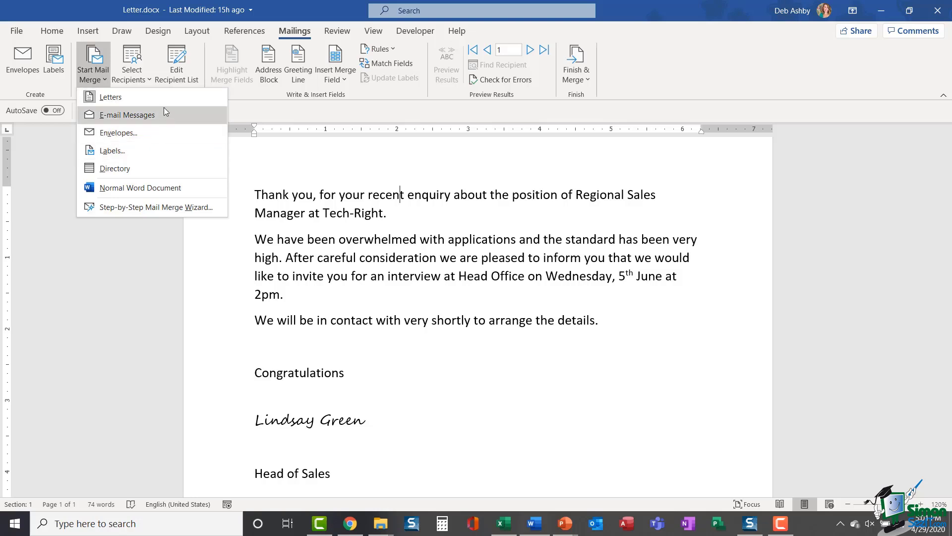
left_click(131, 99)
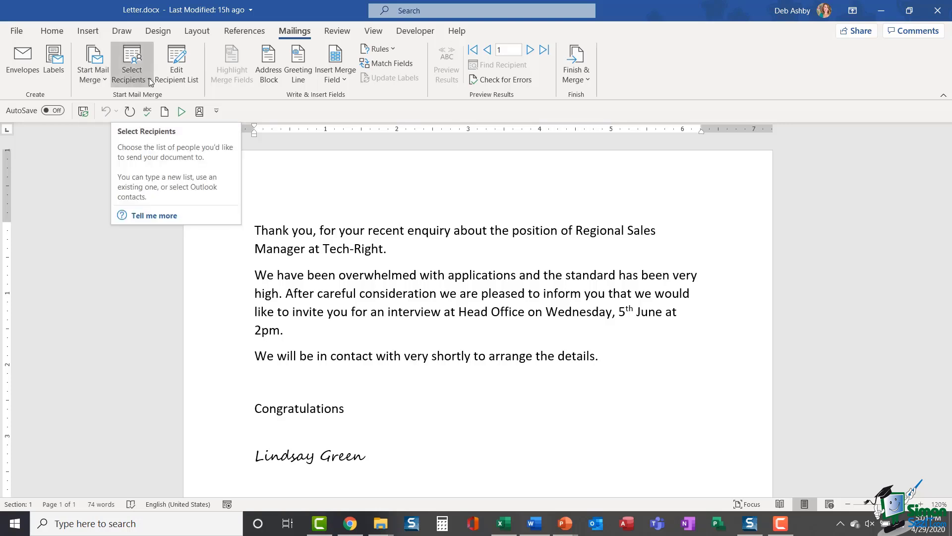
Step: Start a new address list and enter a sample recipient's title, first name and last name
left_click(132, 74)
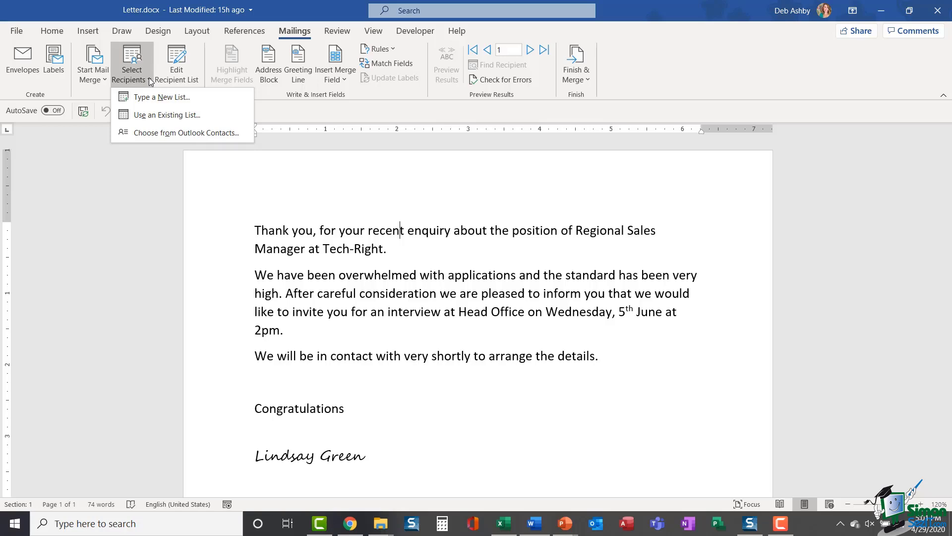
left_click(145, 97)
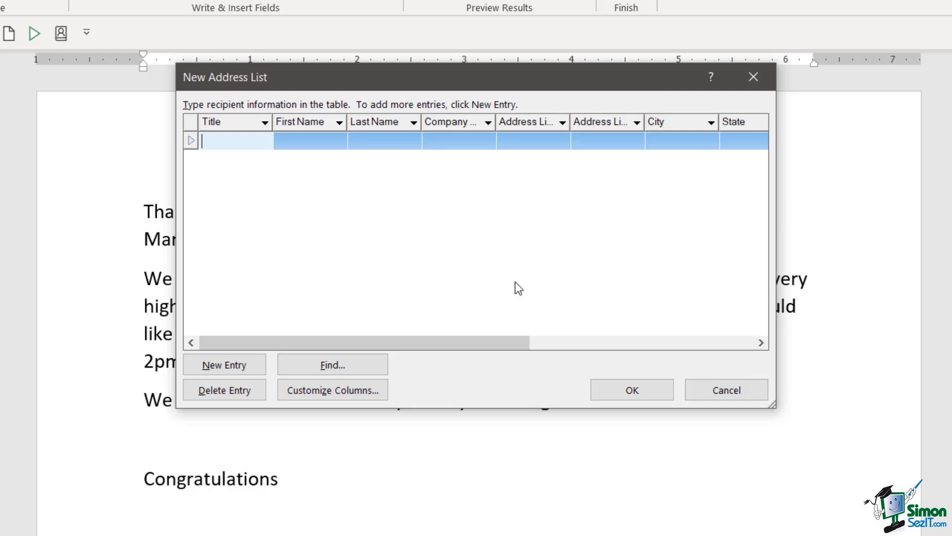
type("Miss")
key("Tab")
key("Tab")
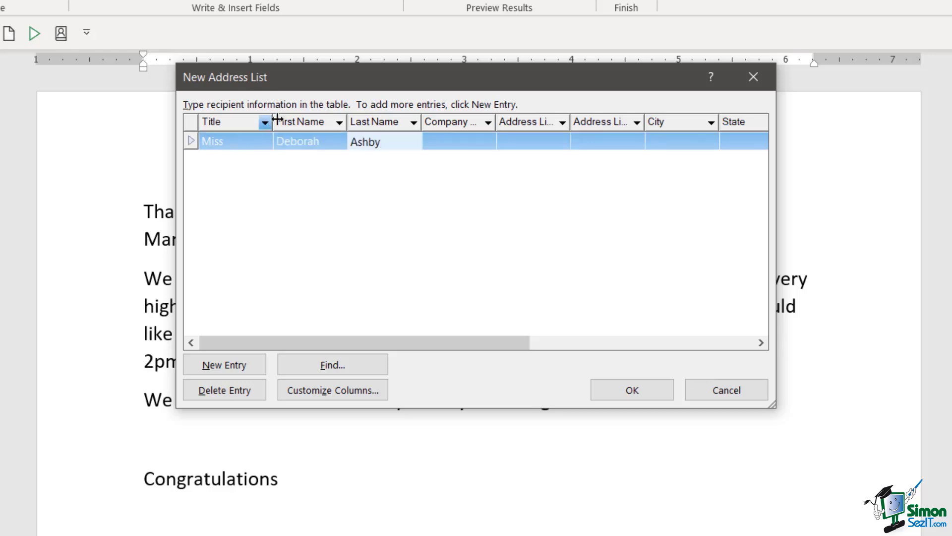
Step: Delete the sample last name, first name and Miss title, leaving the row empty
left_click_drag(393, 141, 352, 145)
key("BackSpace")
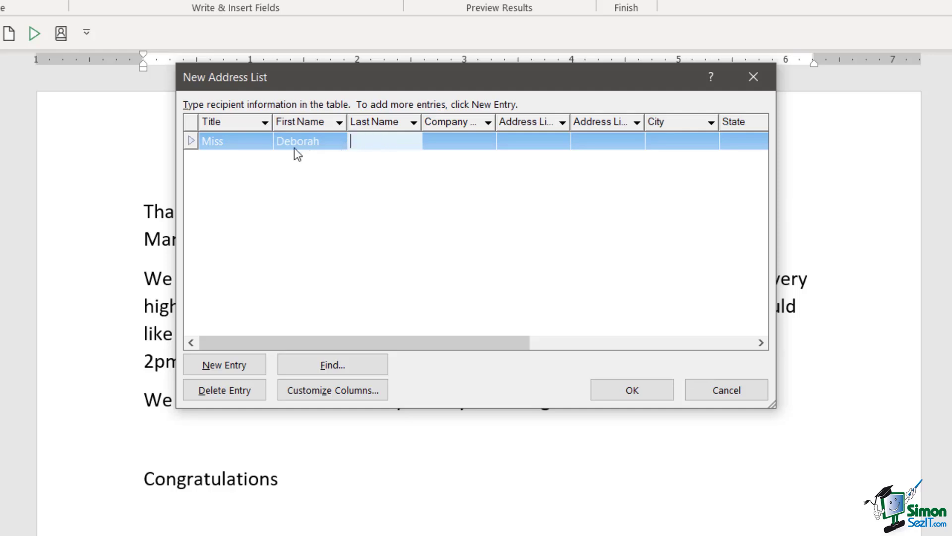
double_click(313, 143)
key("BackSpace")
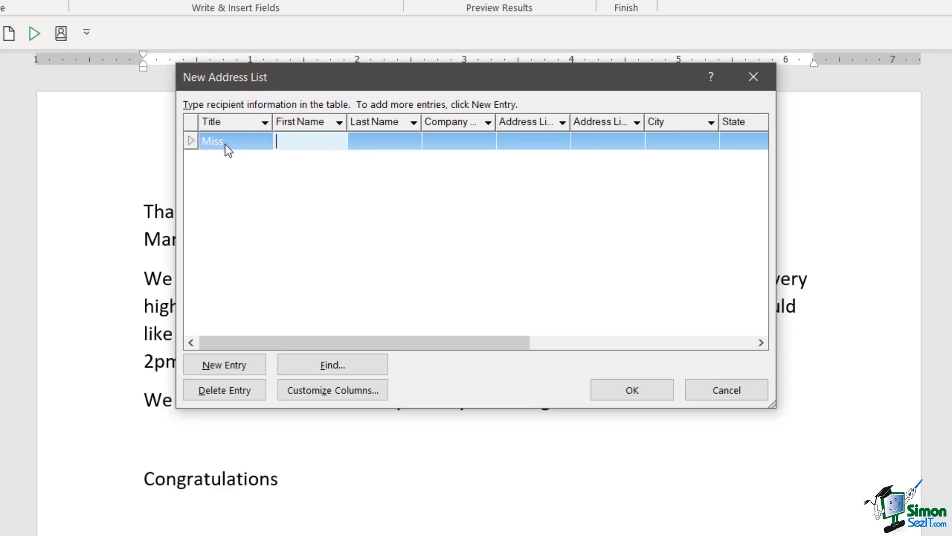
double_click(226, 146)
key("BackSpace")
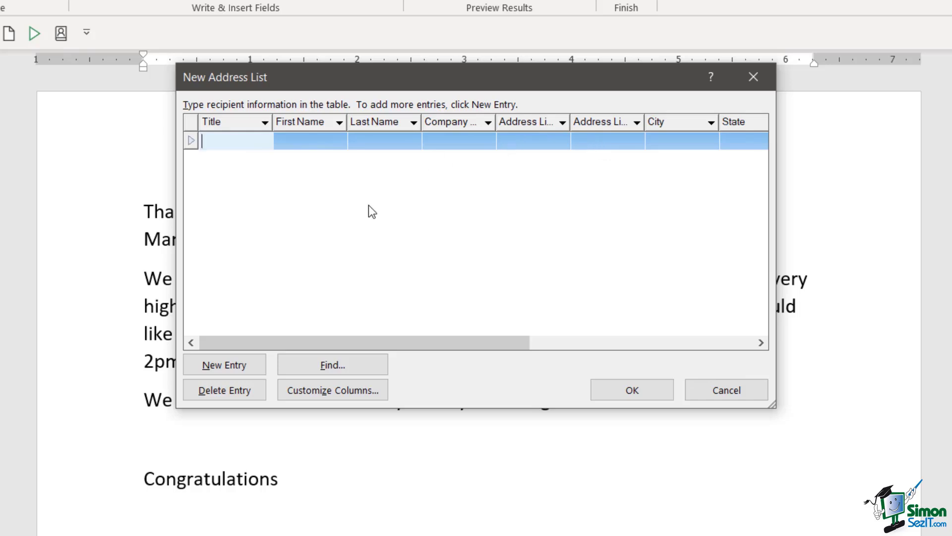
left_click(317, 392)
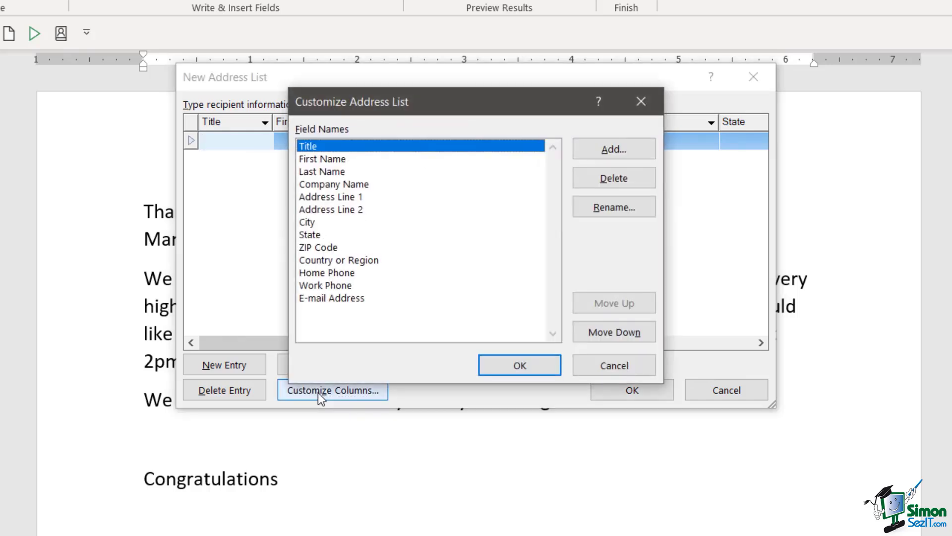
left_click(611, 151)
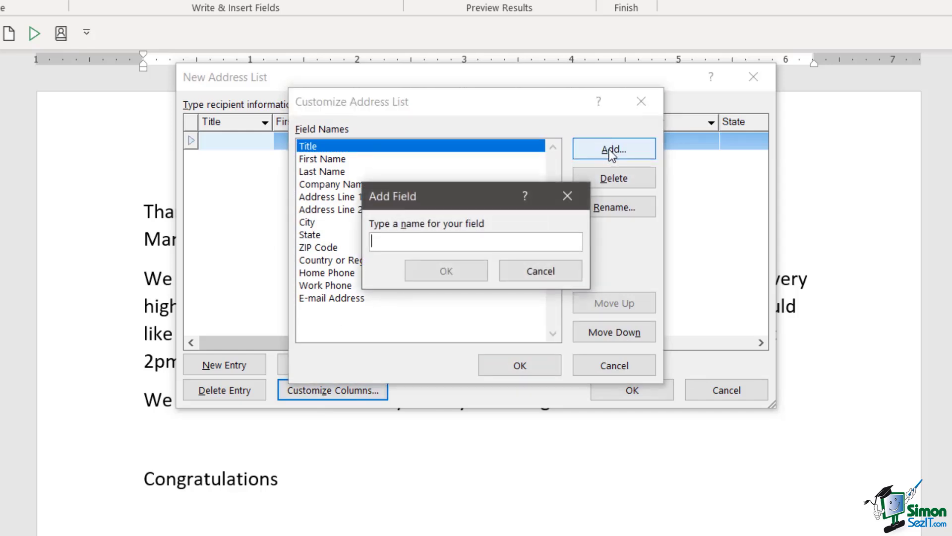
left_click(567, 197)
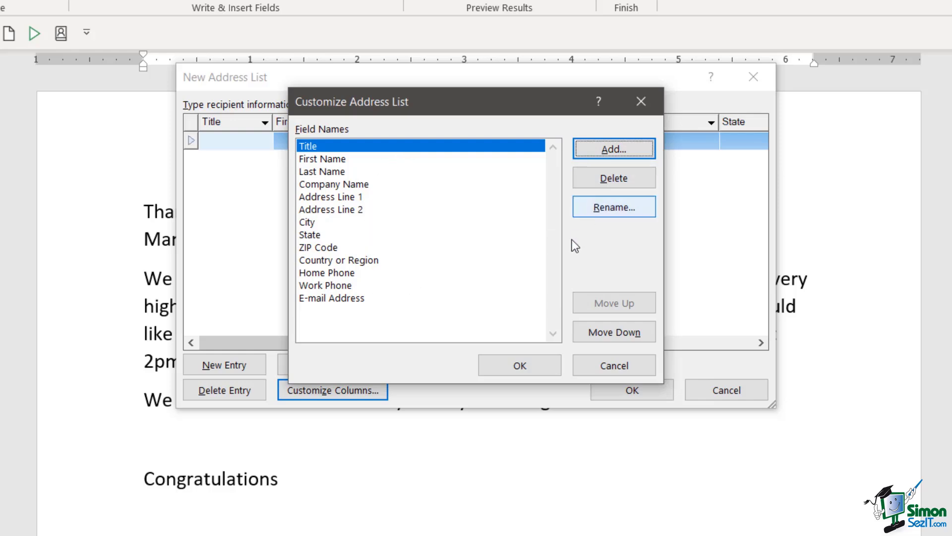
left_click(643, 365)
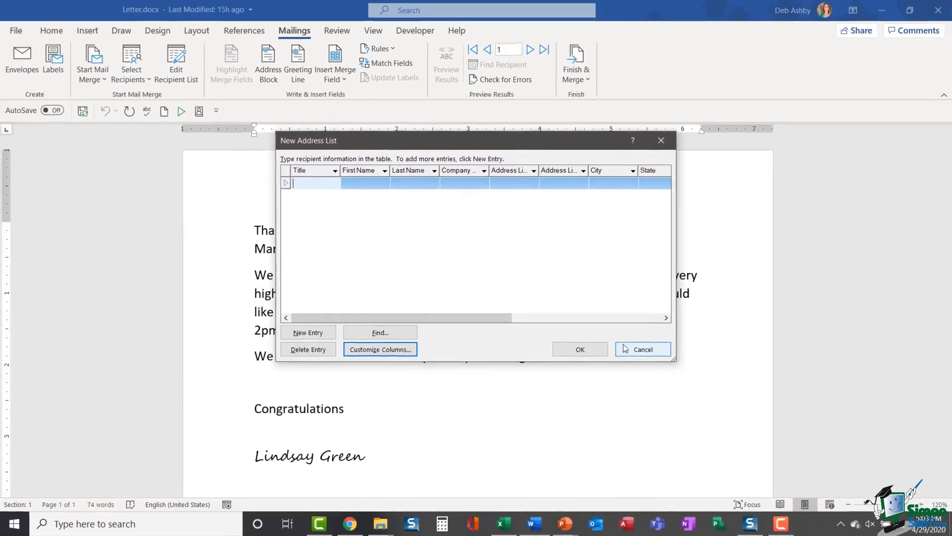
Step: Cancel the empty New Address List and bring up the Select Recipients options
left_click(729, 392)
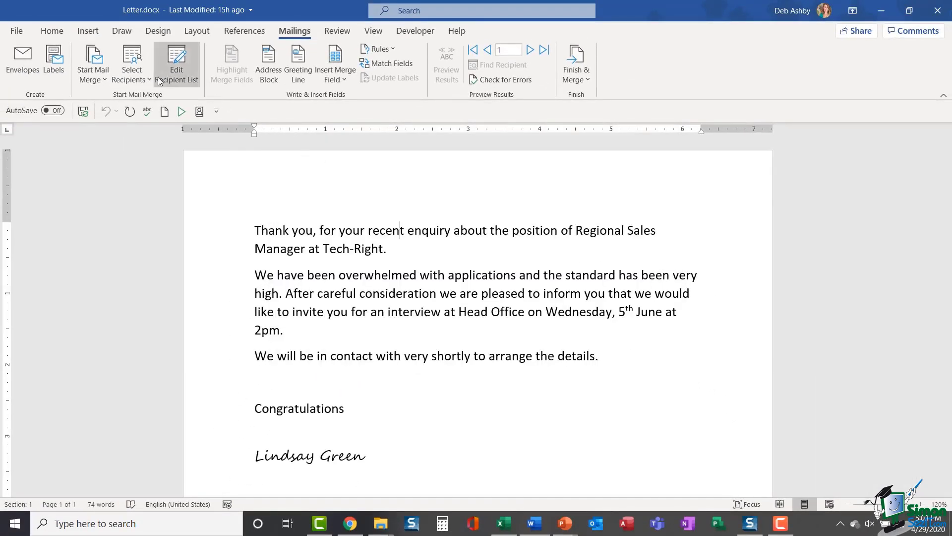
left_click(143, 79)
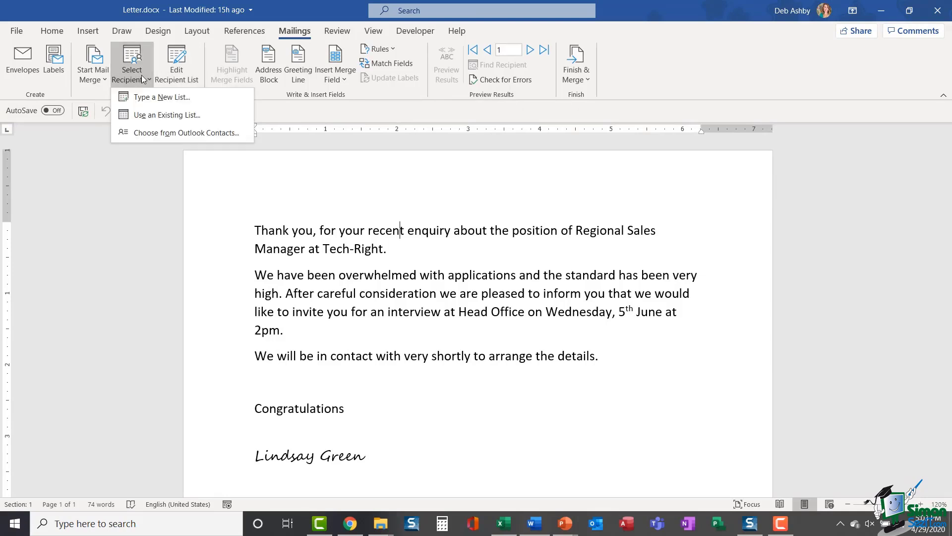
Step: Use Contact List.xlsx from the Mail Merge in Word folder as an existing recipient list
left_click(228, 115)
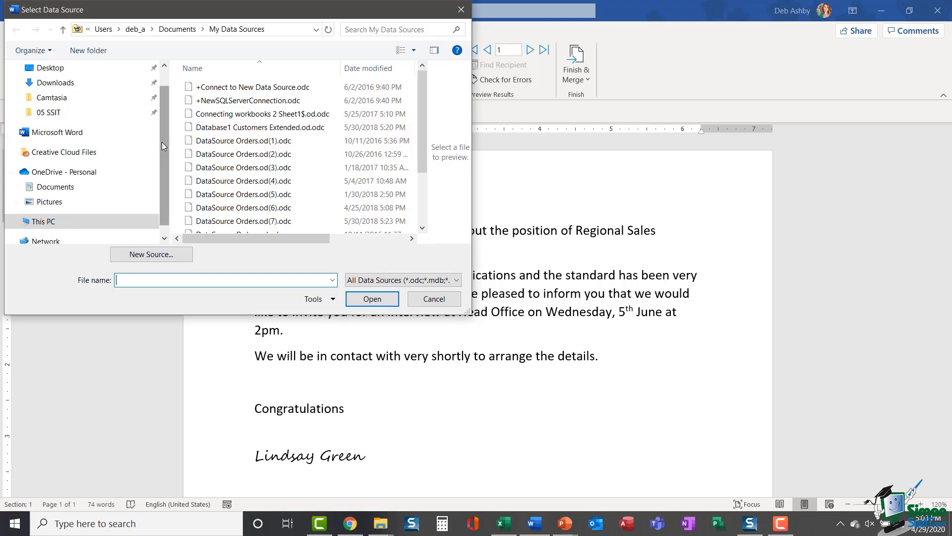
left_click_drag(164, 131, 165, 115)
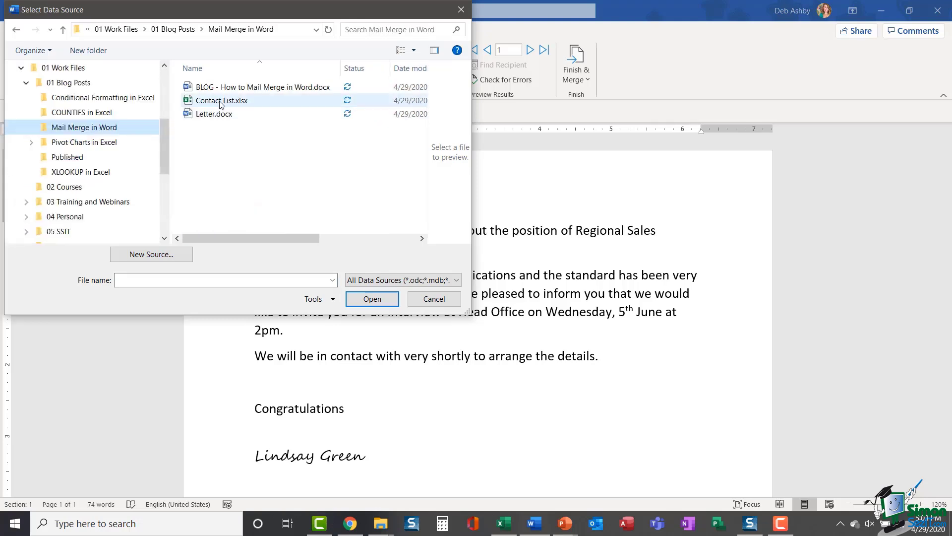
left_click(221, 102)
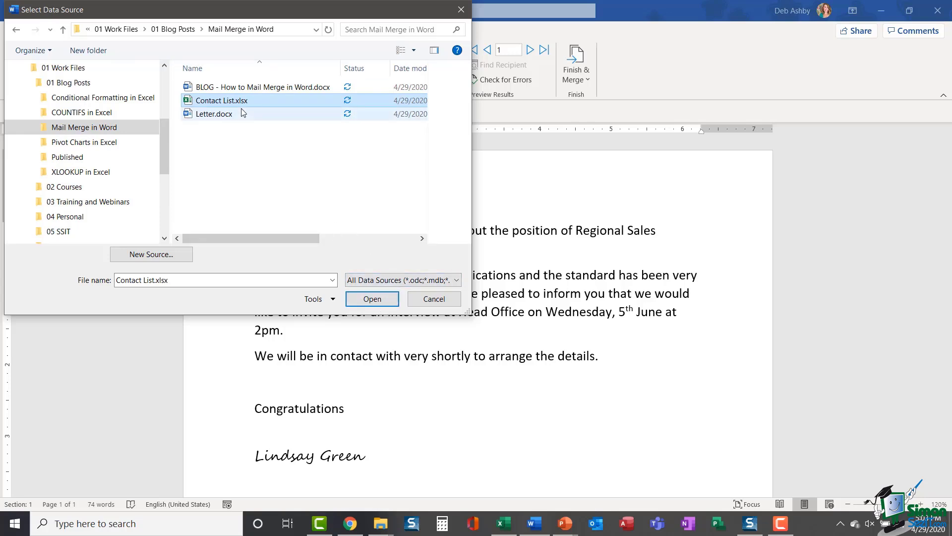
left_click(372, 300)
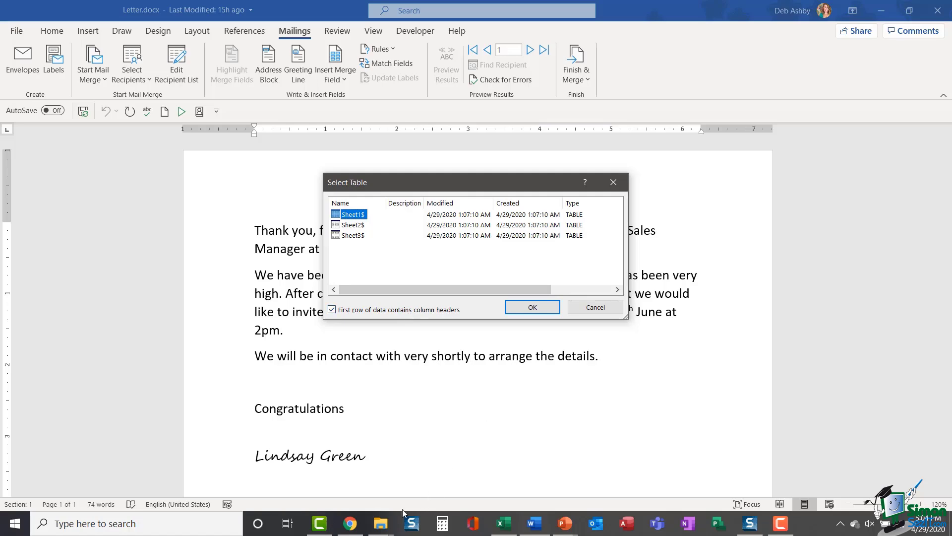
Step: Preview Contact List.xlsx in Excel, close it, and confirm Sheet1$ as the recipient table
left_click(381, 523)
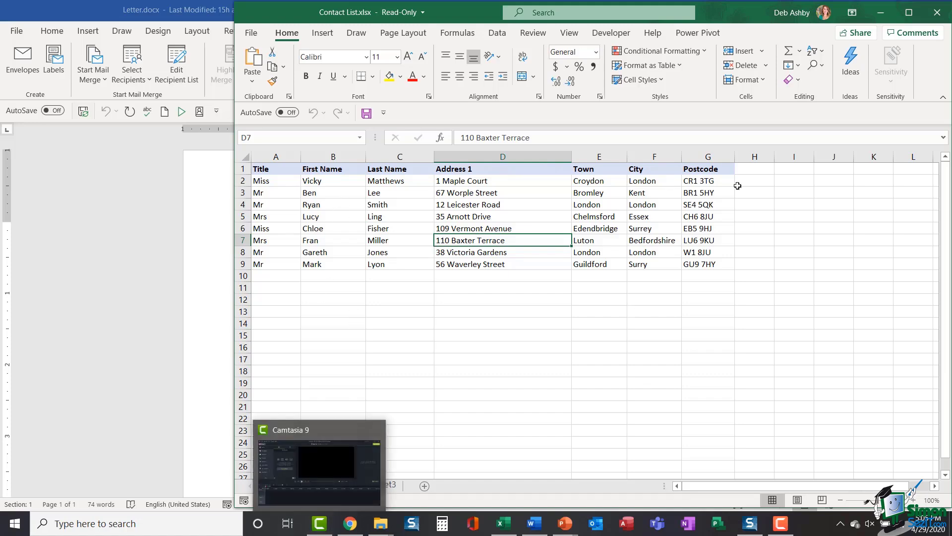
left_click(936, 15)
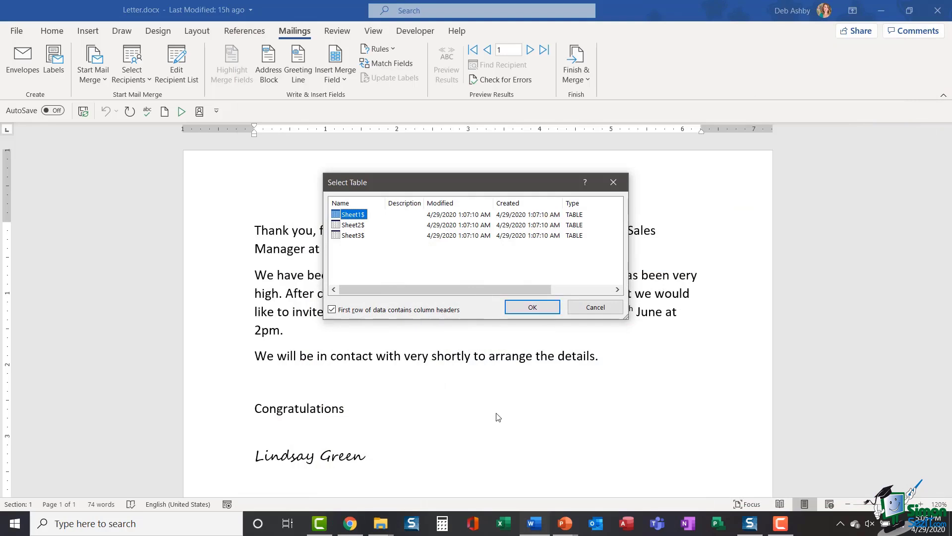
left_click(525, 308)
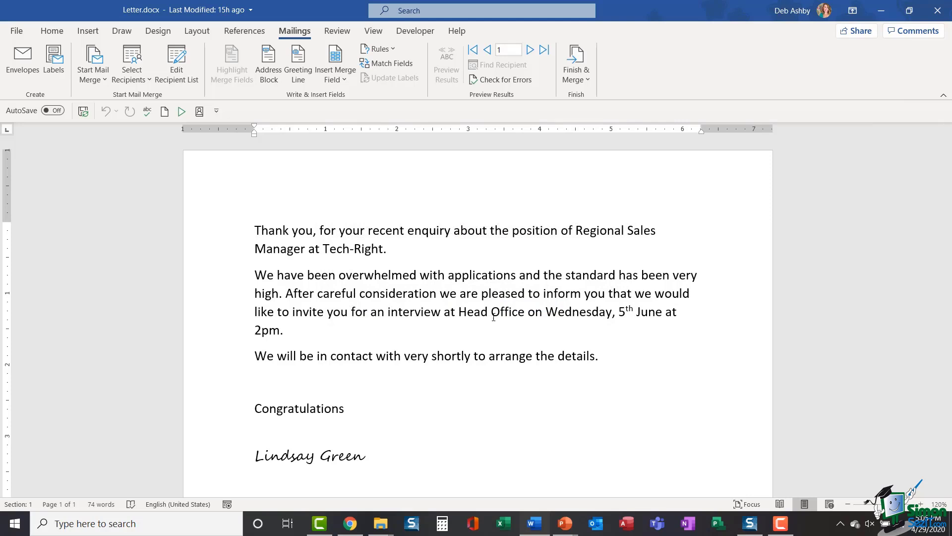
Step: Open the Mail Merge Recipients list and untick the second and fourth contacts
left_click(176, 68)
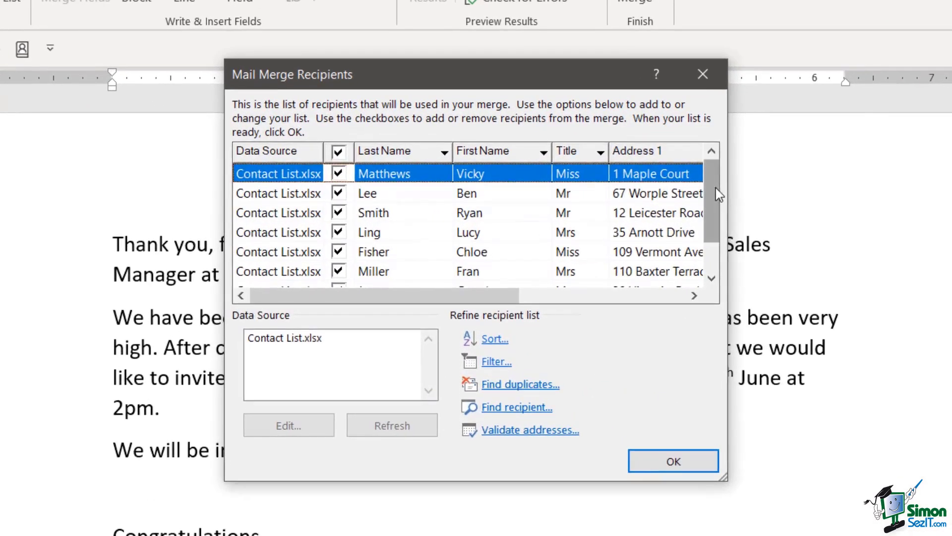
left_click_drag(632, 195, 634, 203)
left_click_drag(722, 206, 727, 183)
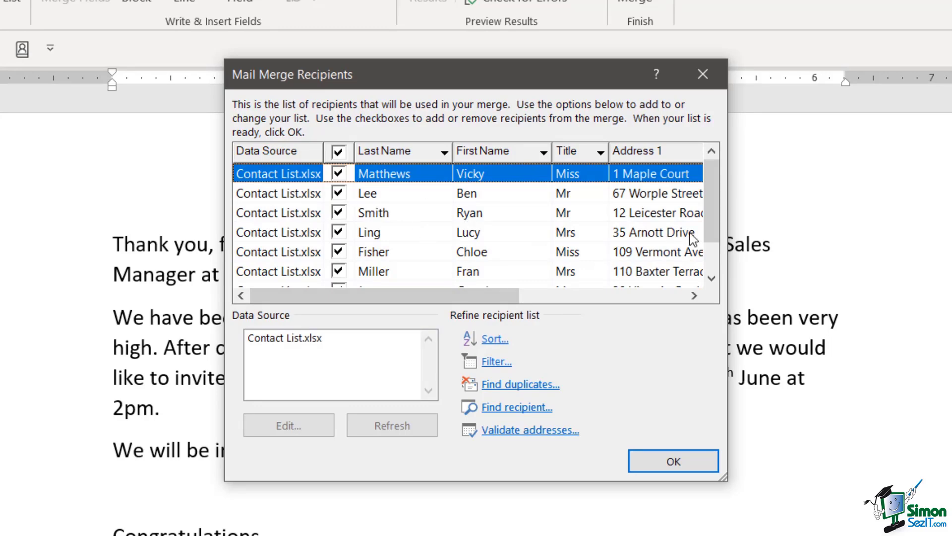
mouse_move(709, 177)
left_mouse_down()
mouse_move(709, 209)
mouse_move(720, 166)
left_mouse_up()
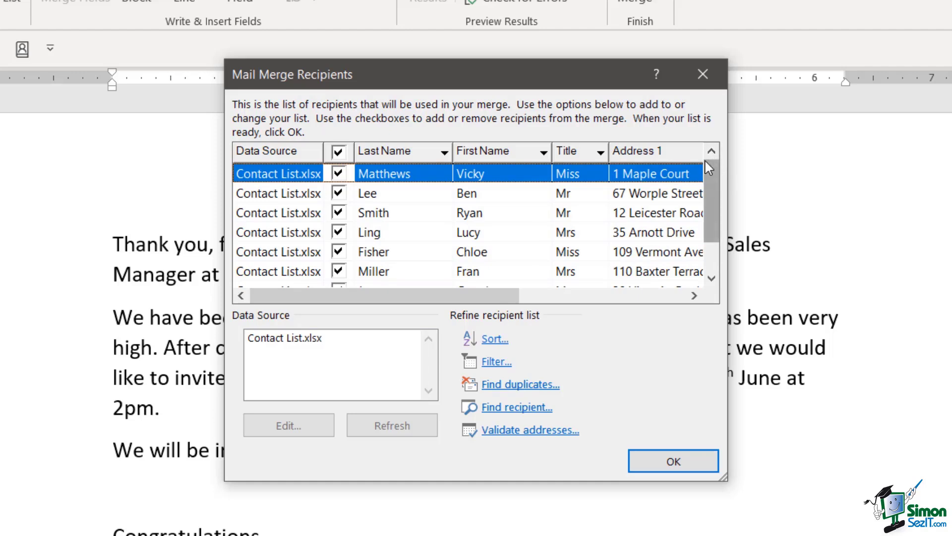
left_click(341, 194)
left_click(339, 193)
left_click(340, 232)
left_click(339, 232)
Step: Tick the second and fourth contacts back in and scroll across the columns to review them
scroll(716, 177, "down", 1)
scroll(716, 177, "up", 1)
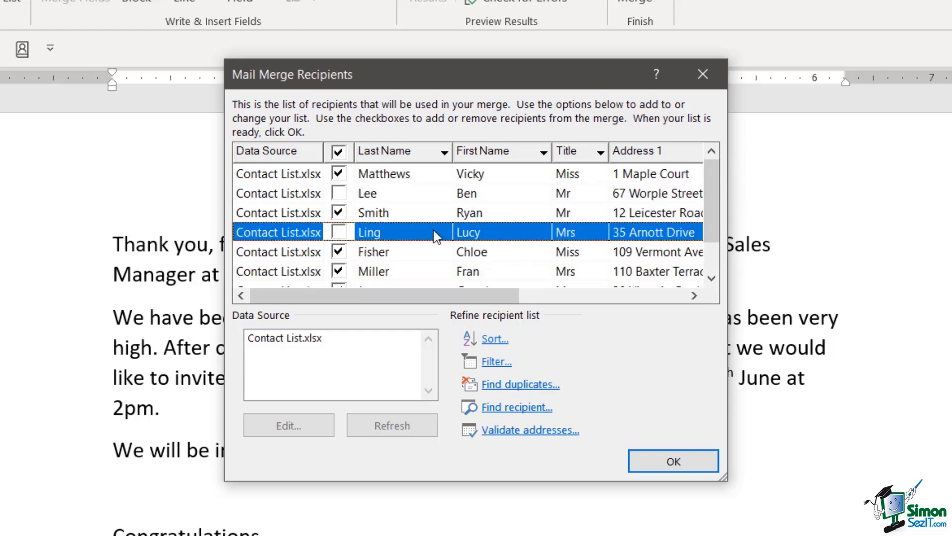
left_click(339, 195)
left_click(339, 193)
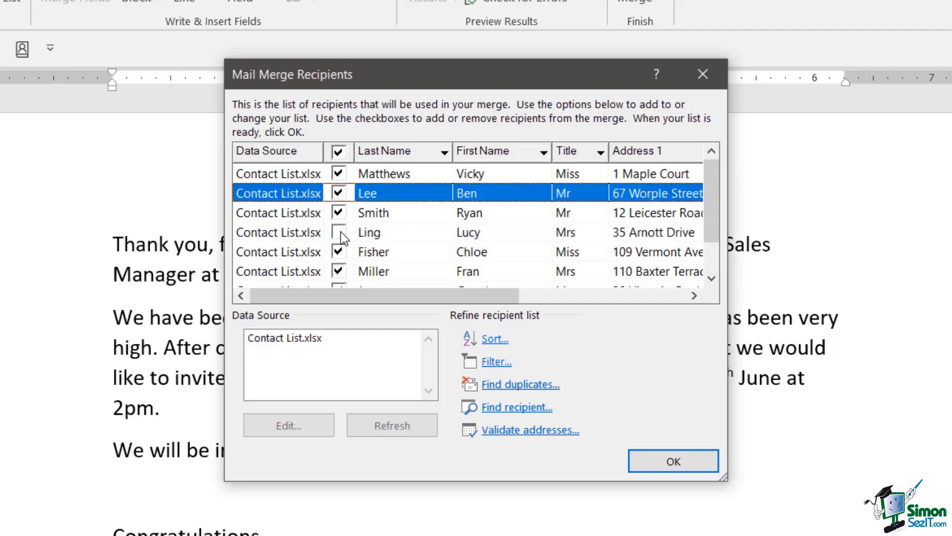
left_click(341, 231)
left_click_drag(502, 295, 596, 304)
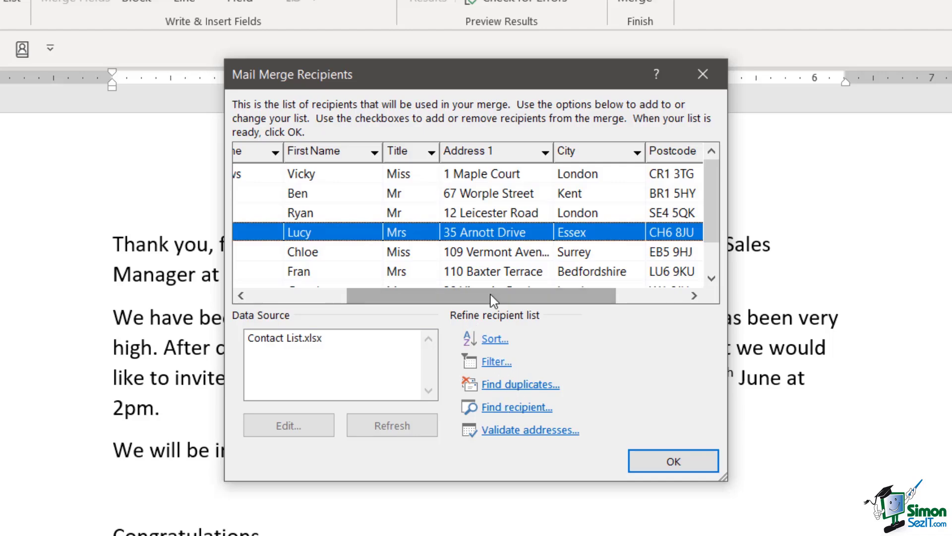
left_click_drag(491, 293, 376, 294)
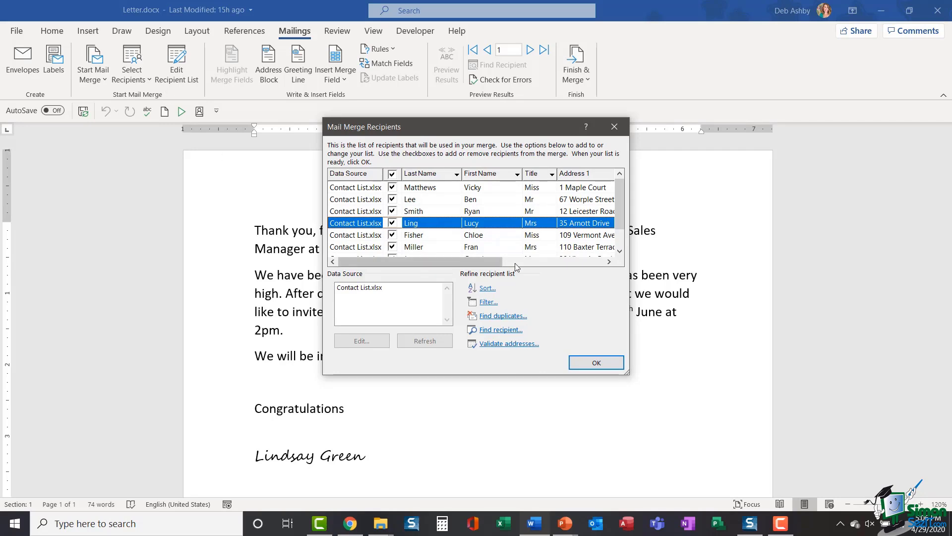
Step: Close the recipients list and look over the available Insert Merge Field entries
left_click(597, 363)
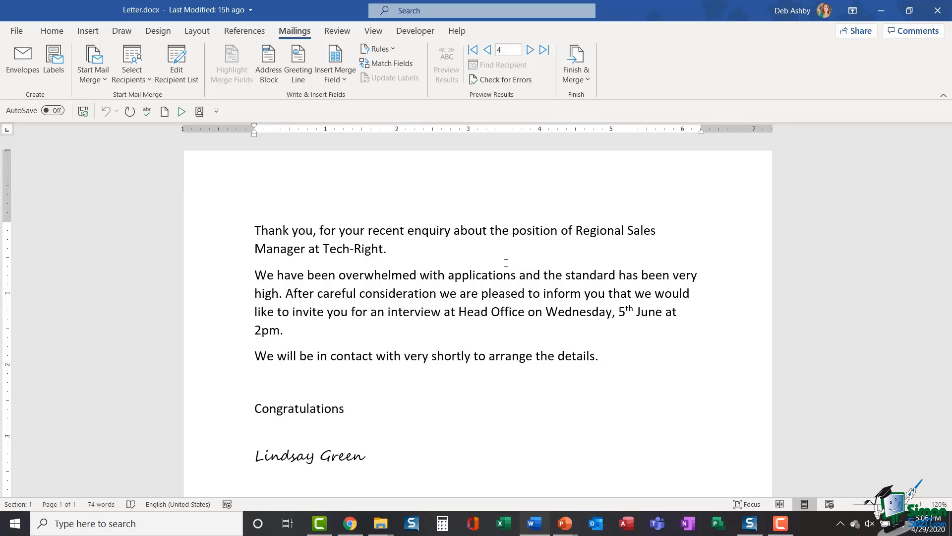
left_click(400, 230)
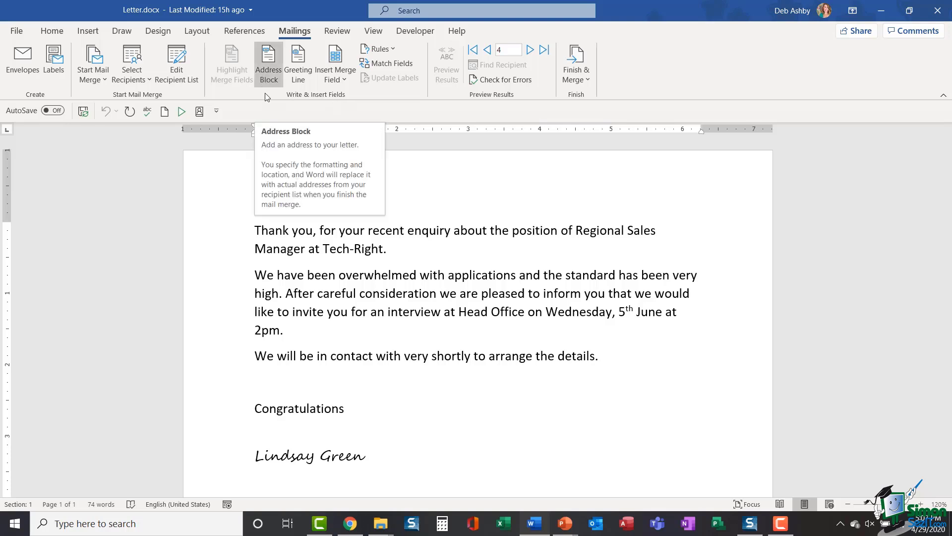
left_click(346, 79)
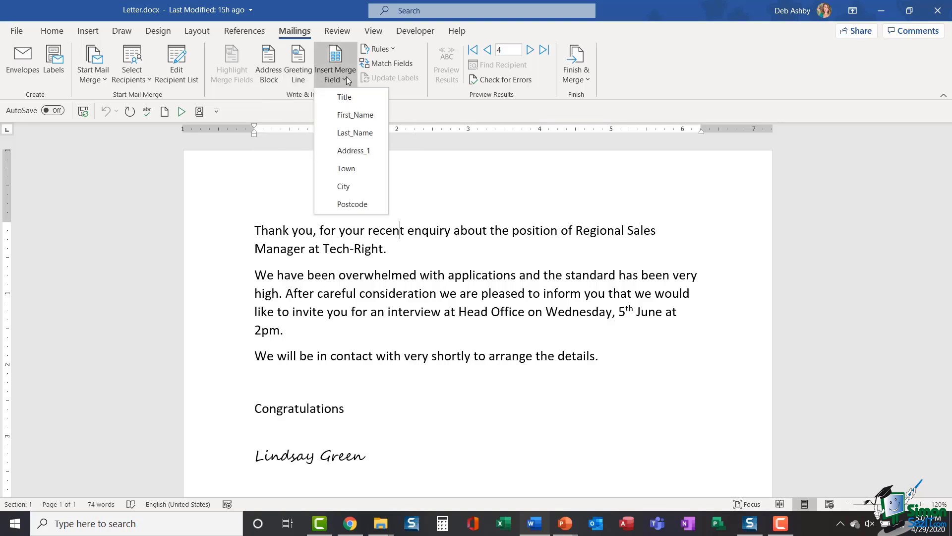
left_click(406, 95)
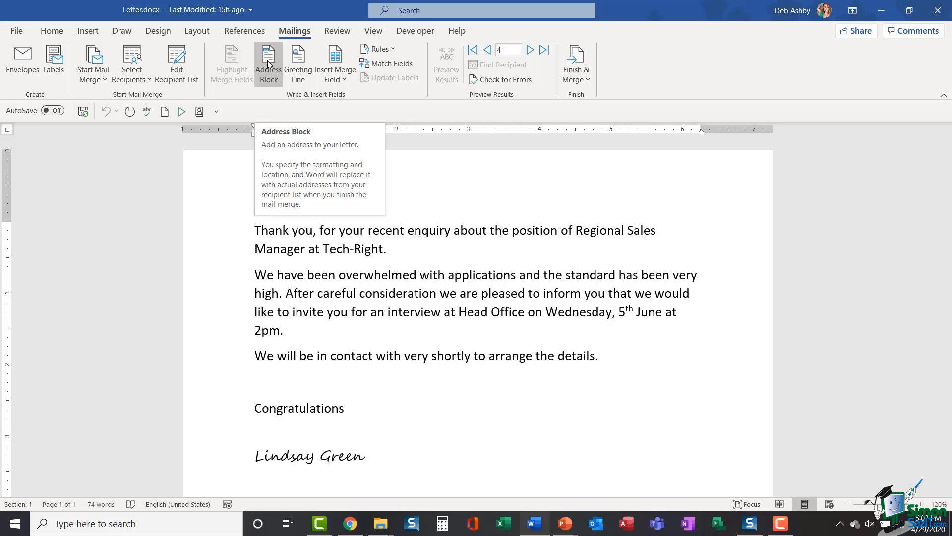
Step: Insert blank lines above the opening 'Thank you' paragraph at the top of the letter
left_click(460, 230)
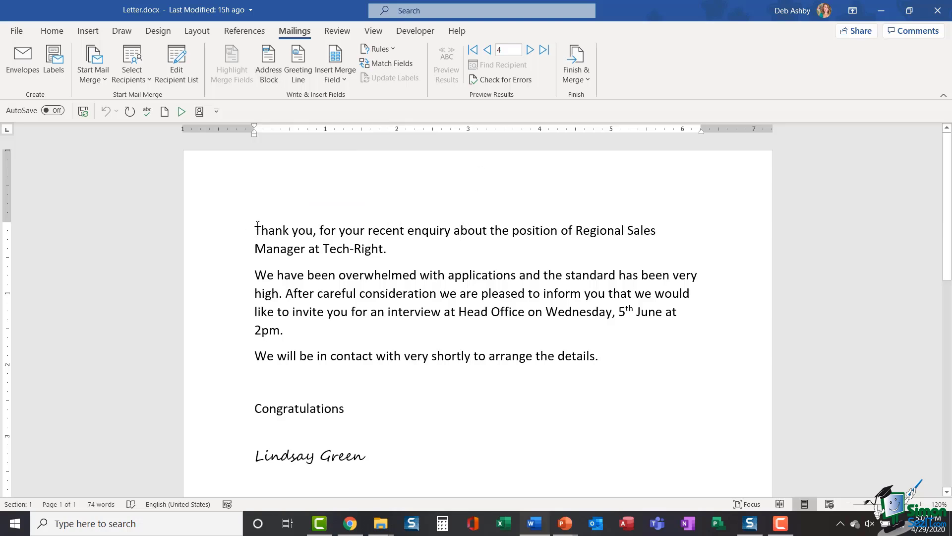
key("ctrl+Home")
key("Return")
key("Return")
key("Return")
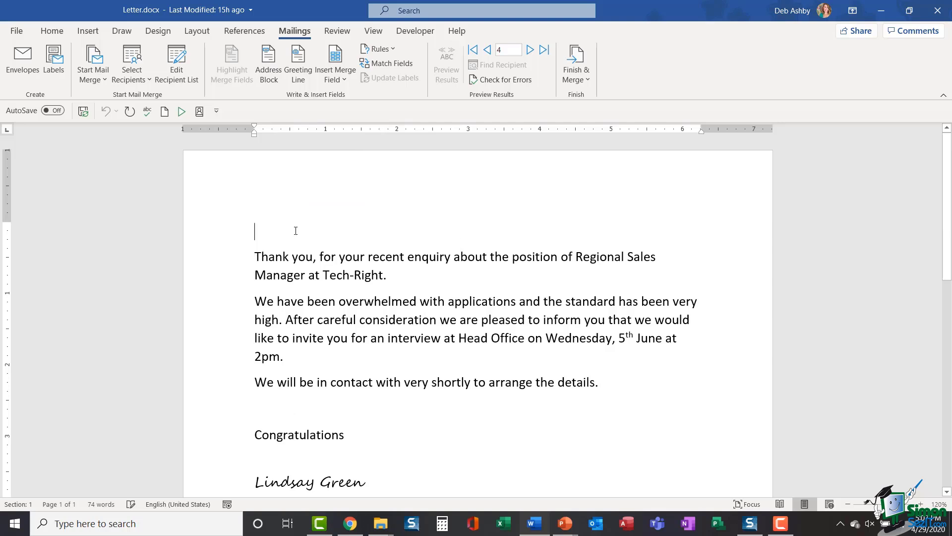
key("Up")
key("Up")
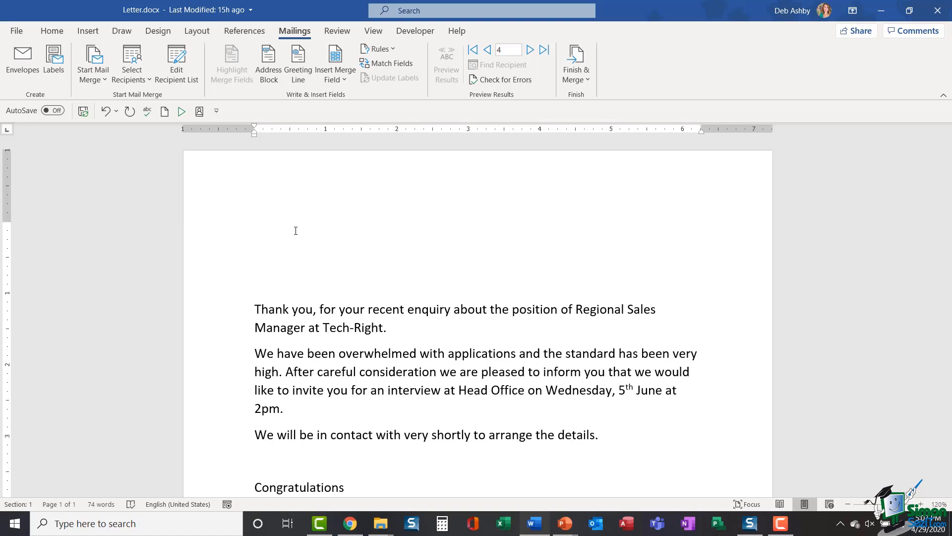
key("Return")
key("Return")
key("Up")
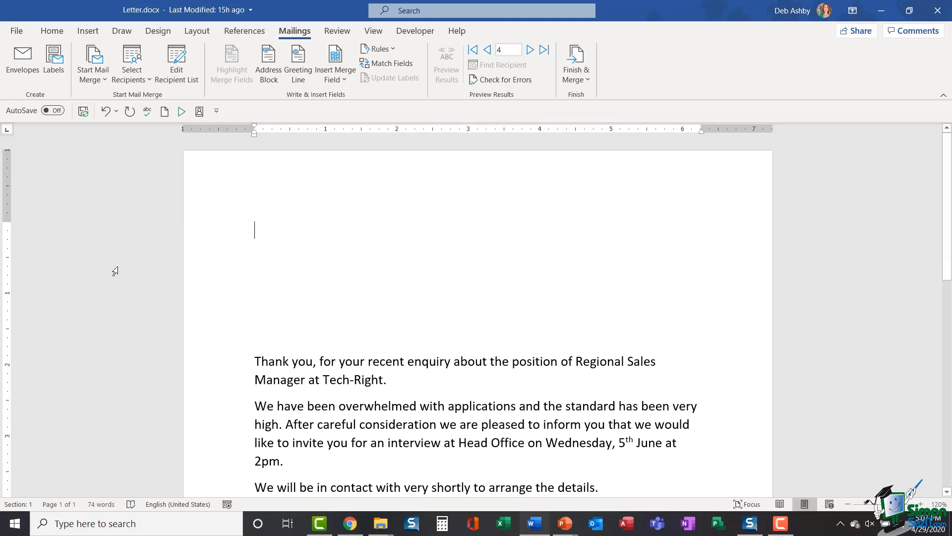
Step: Set up an address block in the 'Mr. Joshua Randall Jr.' format with postal address included
left_click(269, 72)
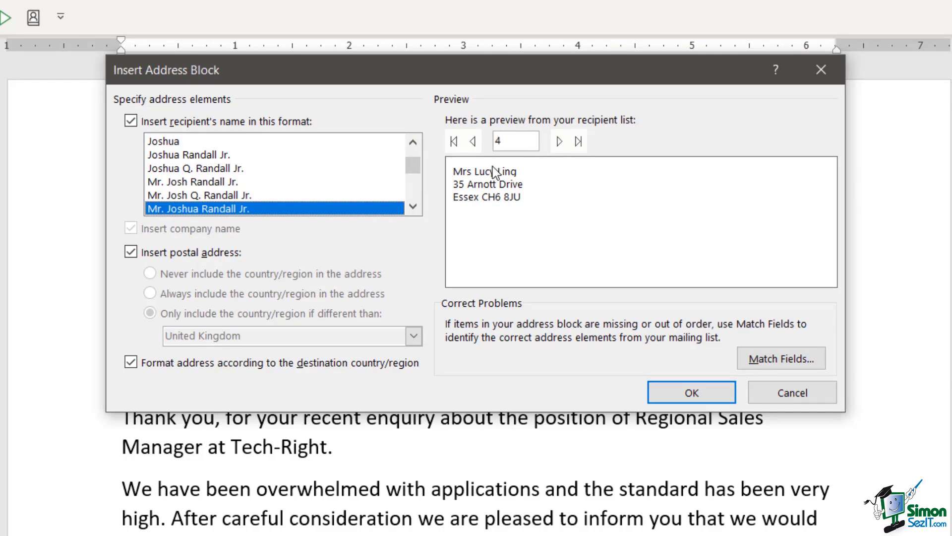
left_click(473, 143)
left_click(473, 144)
left_click(473, 144)
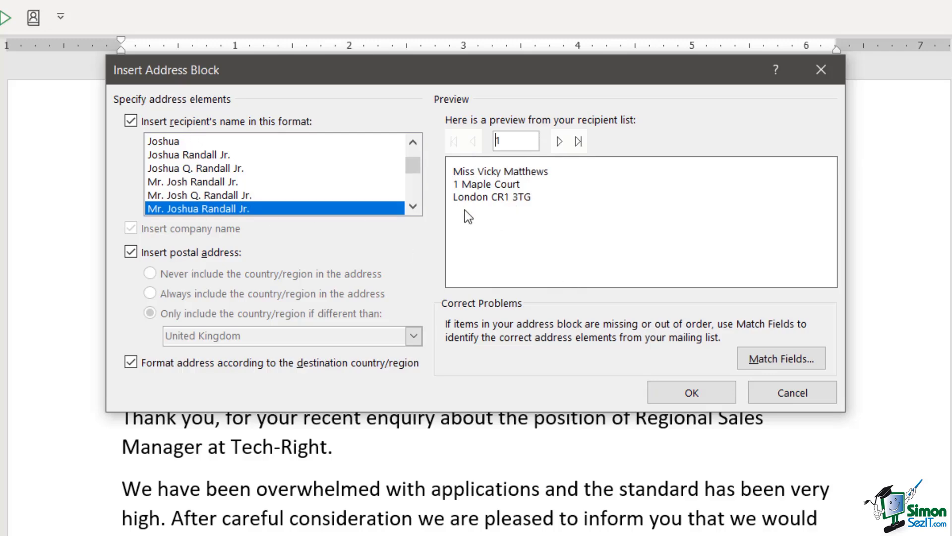
left_click(171, 144)
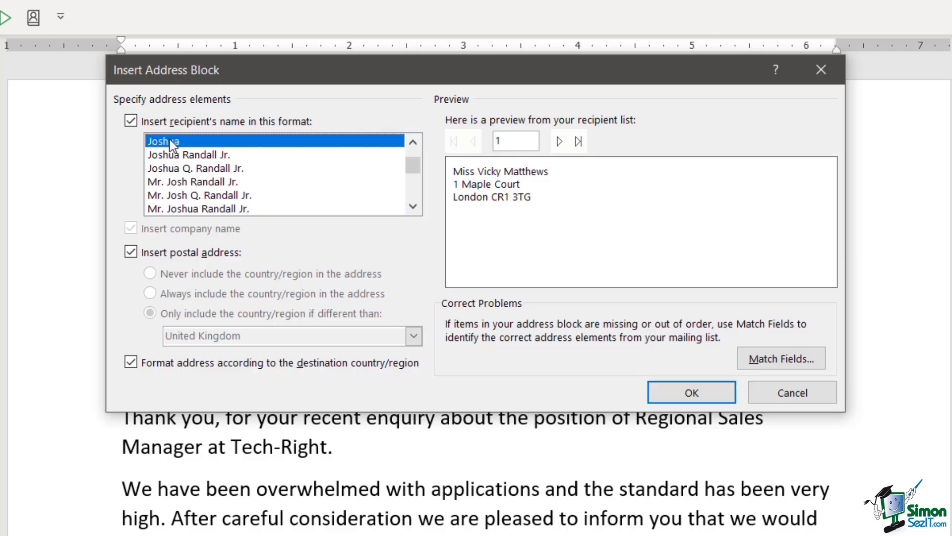
left_click(210, 154)
left_click(208, 182)
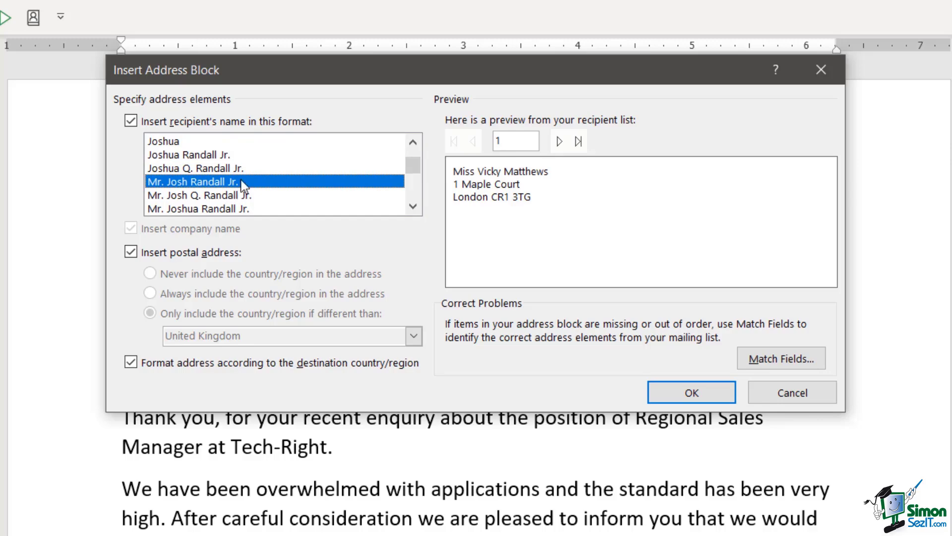
left_click(195, 208)
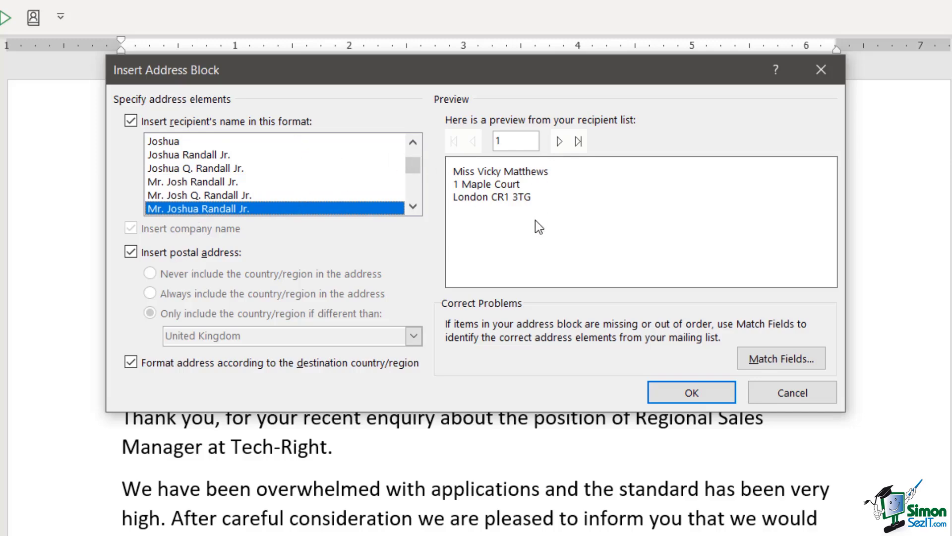
left_click(130, 254)
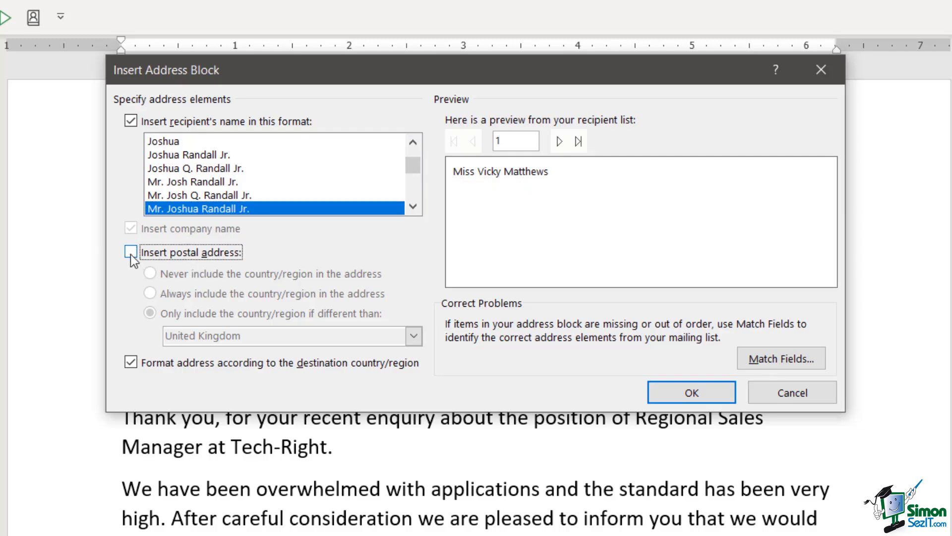
left_click(130, 254)
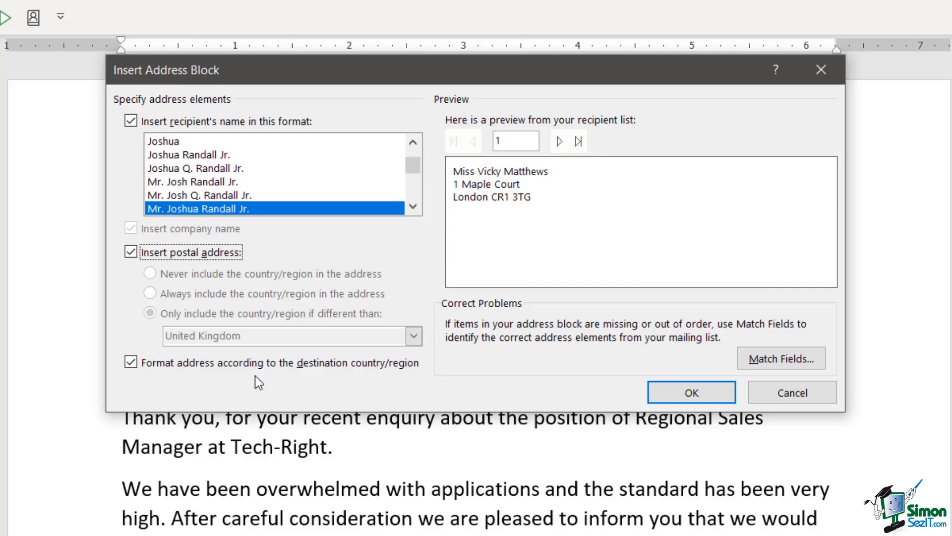
Step: Preview the address block through recipient 5, then insert it into the letter
left_click(561, 143)
left_click(560, 142)
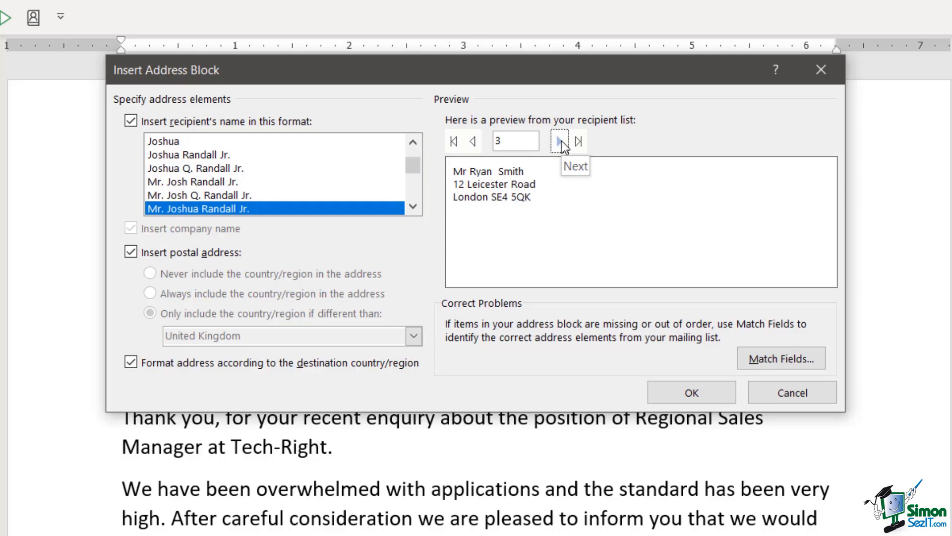
left_click(562, 144)
left_click(563, 143)
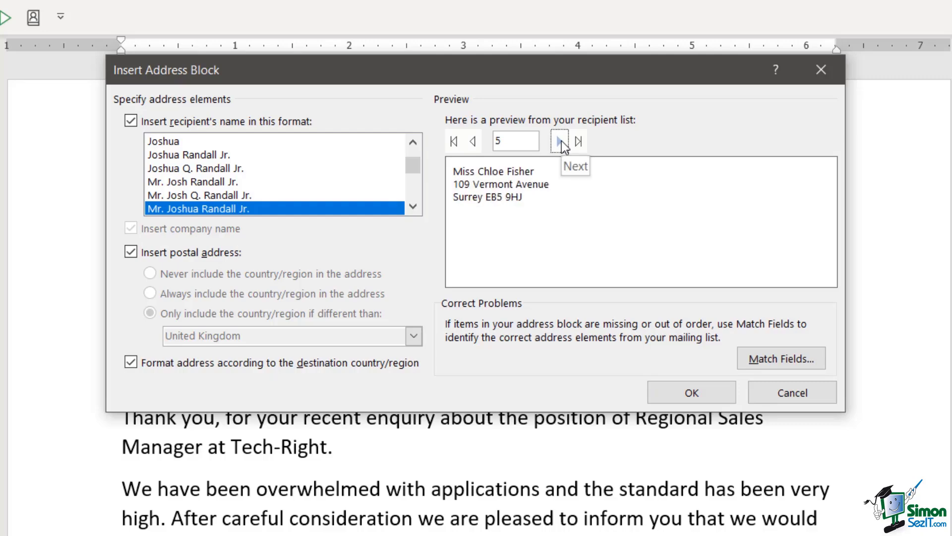
left_click(692, 393)
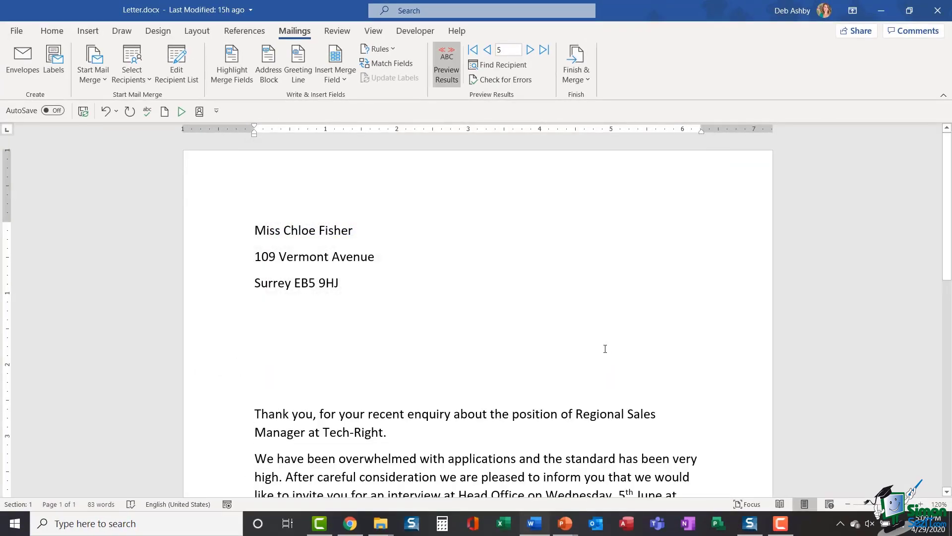
Step: Remove the extra blank lines below the address, leaving one before the opening paragraph
left_click(295, 384)
key("BackSpace")
key("BackSpace")
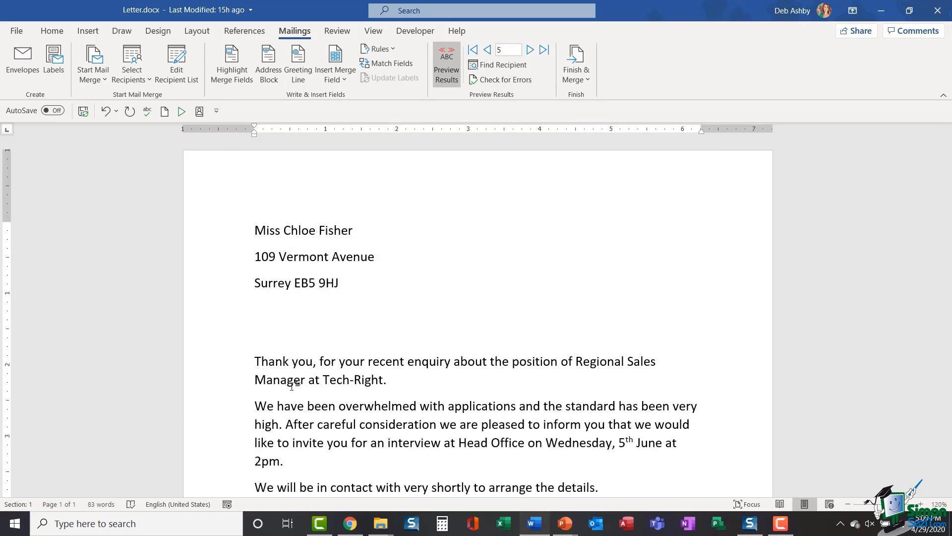
key("BackSpace")
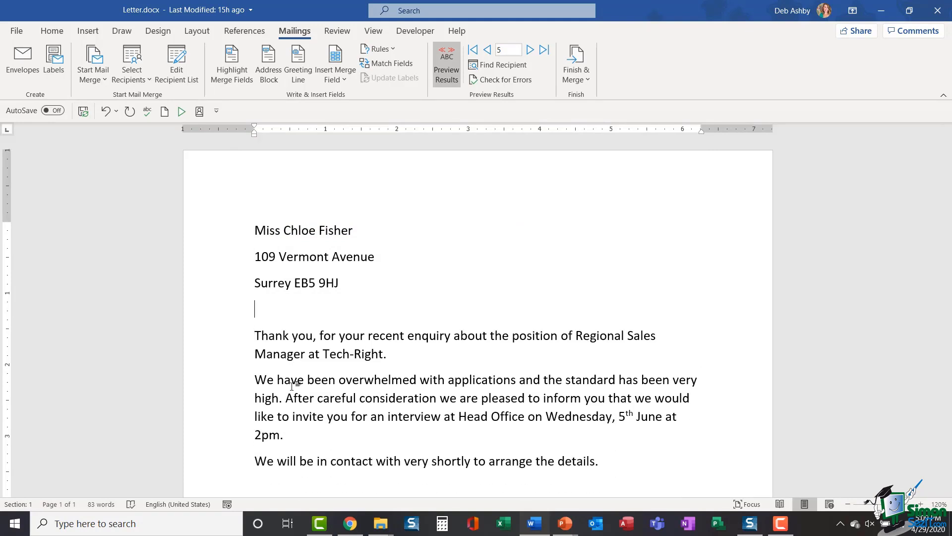
key("Return")
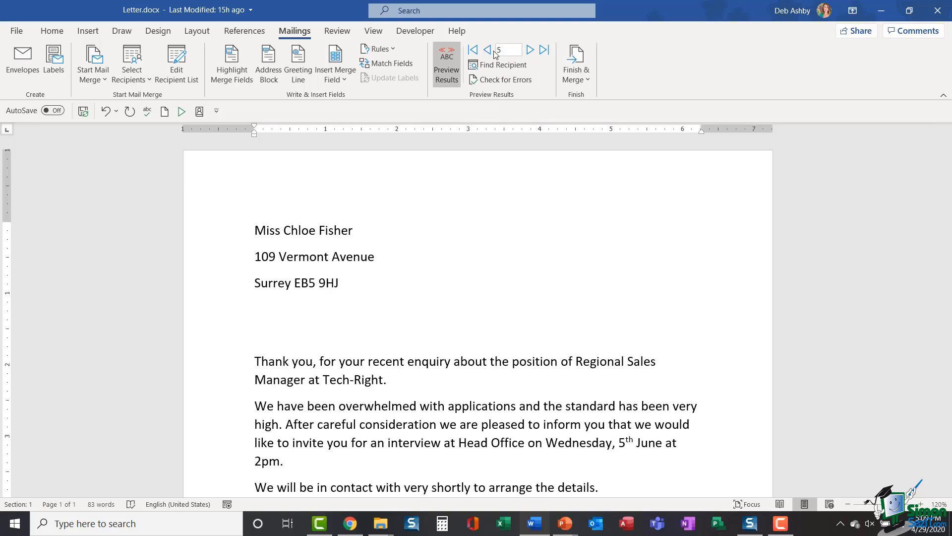
Step: Step through the merged recipients back to the first, with real address data shown
left_click(531, 50)
left_click(531, 50)
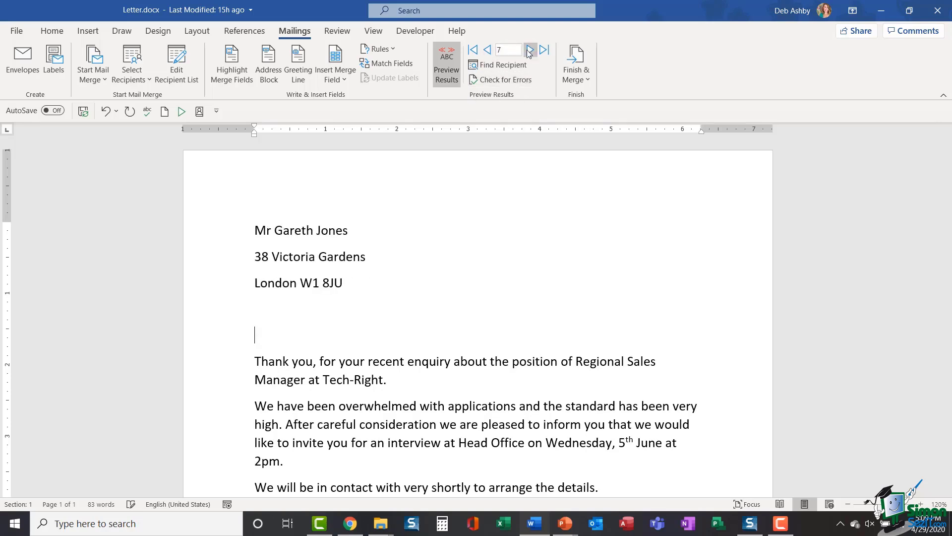
left_click(488, 50)
left_click(488, 50)
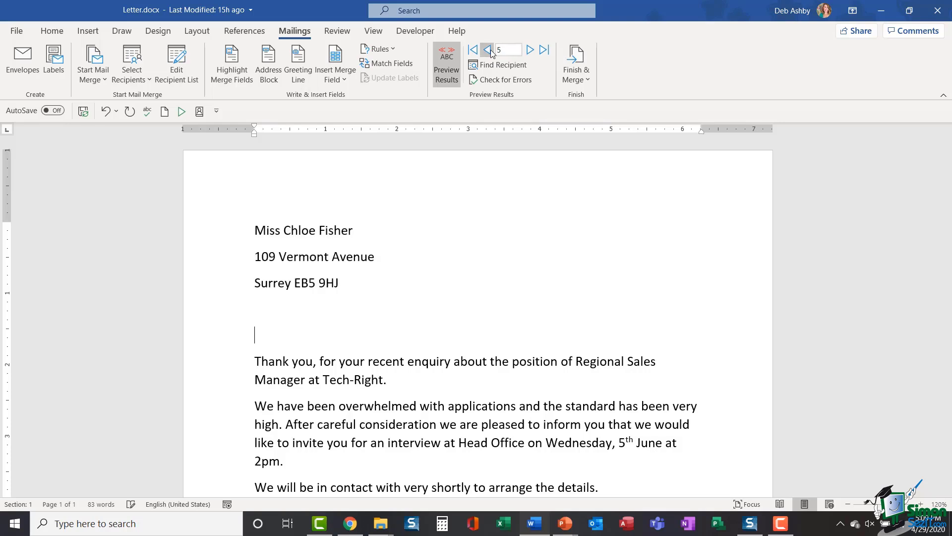
left_click(488, 50)
left_click(488, 50)
left_click(488, 50)
left_click(488, 50)
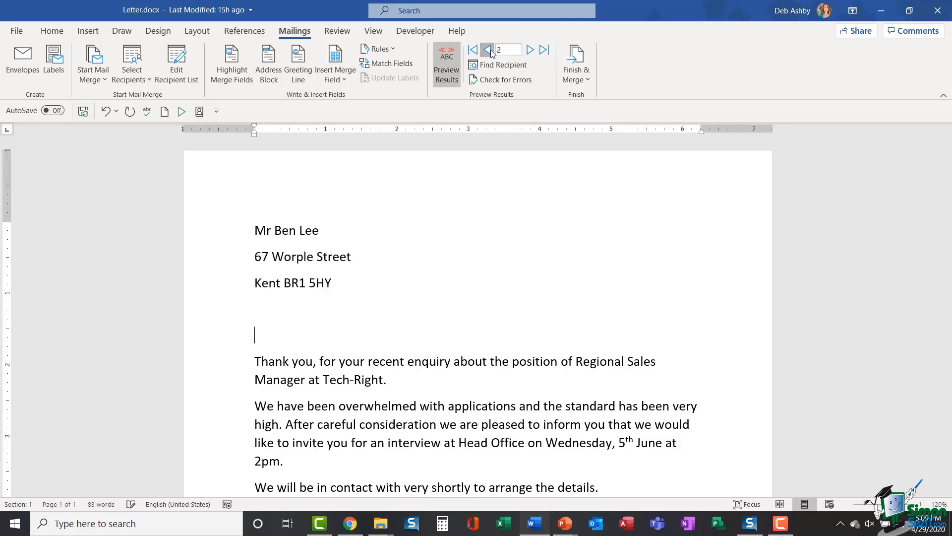
left_click(451, 69)
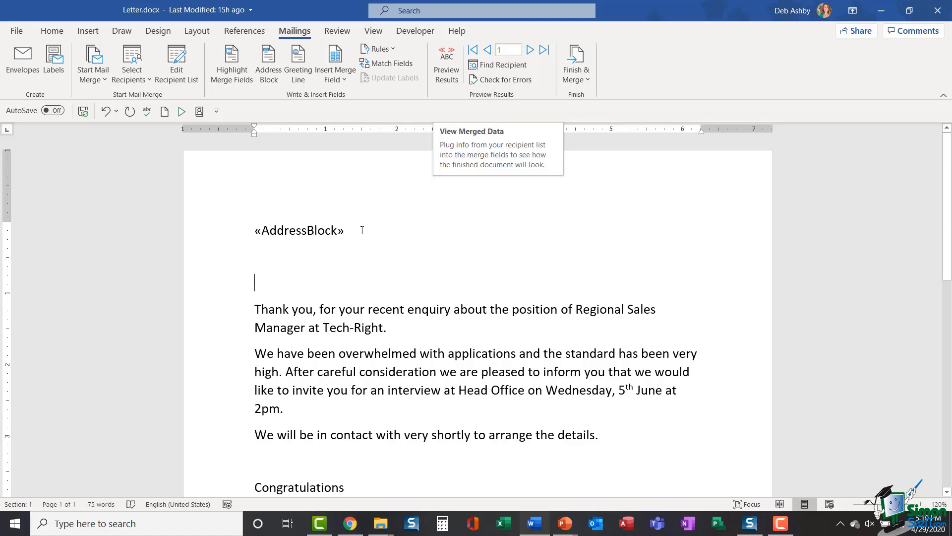
left_click(447, 69)
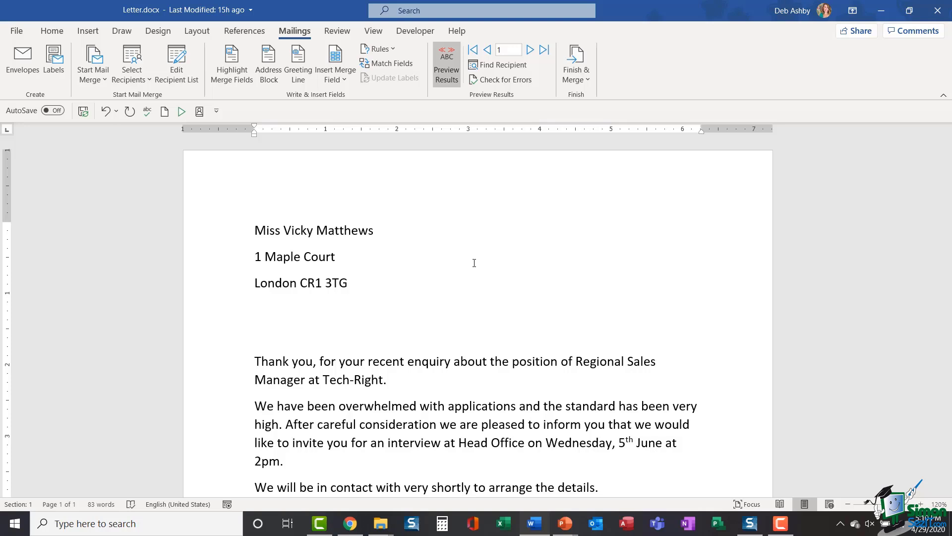
Step: Insert a greeting line with 'Dear', the Mr. Randall name format and a comma
left_click(300, 74)
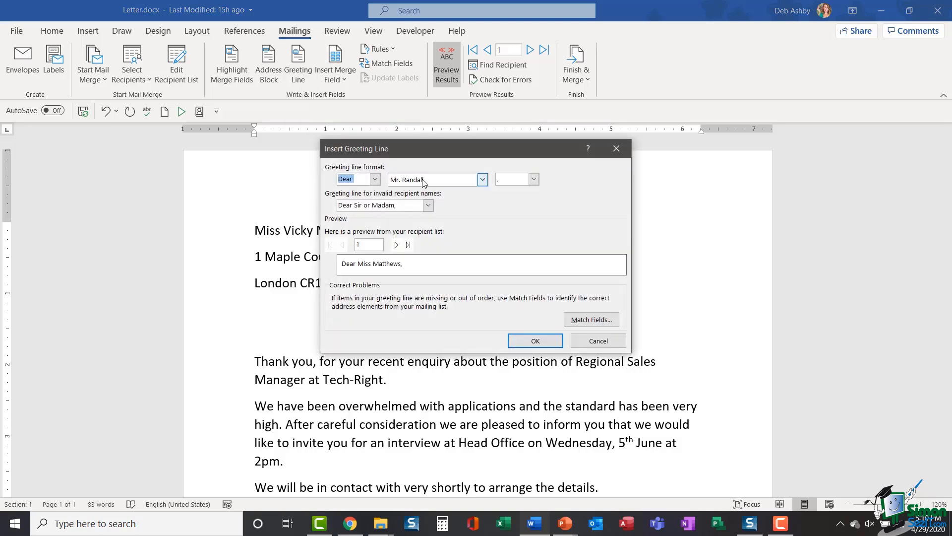
left_click_drag(438, 148, 531, 155)
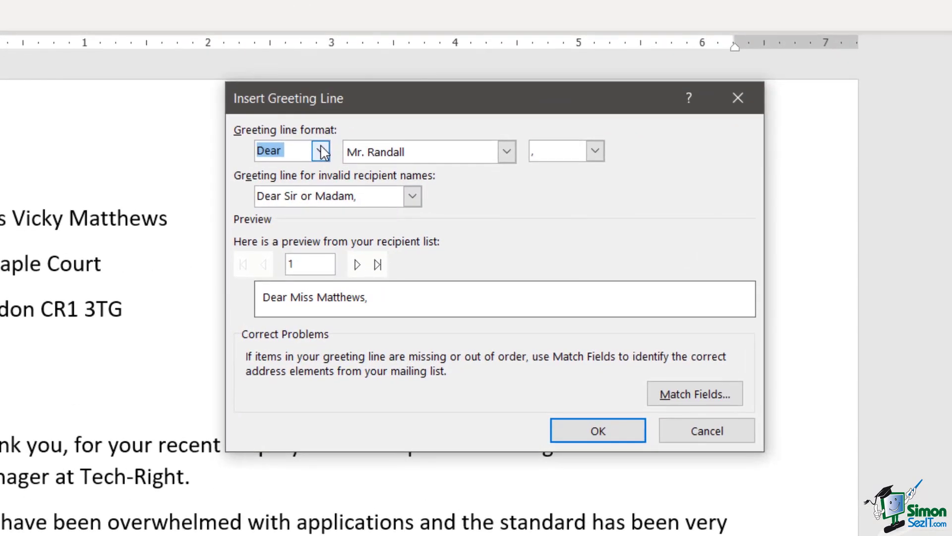
left_click(409, 176)
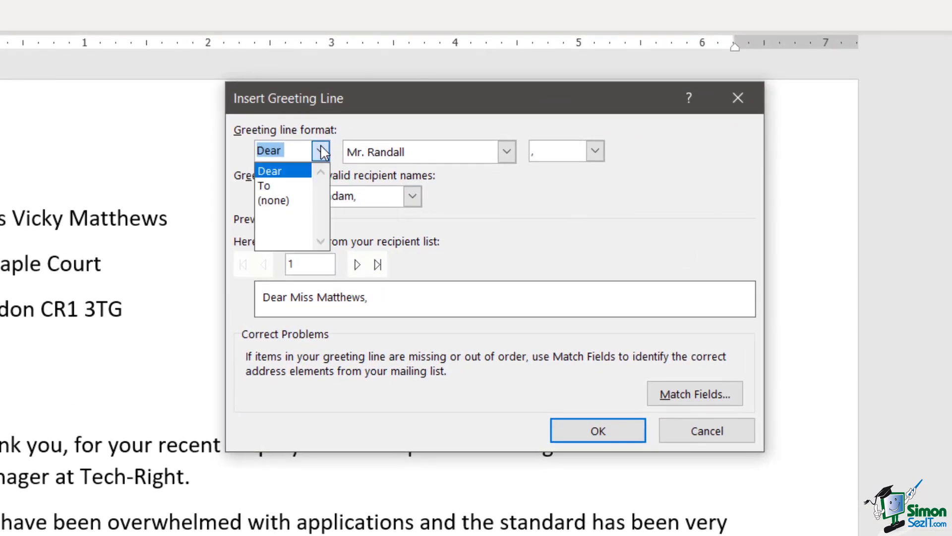
left_click(286, 175)
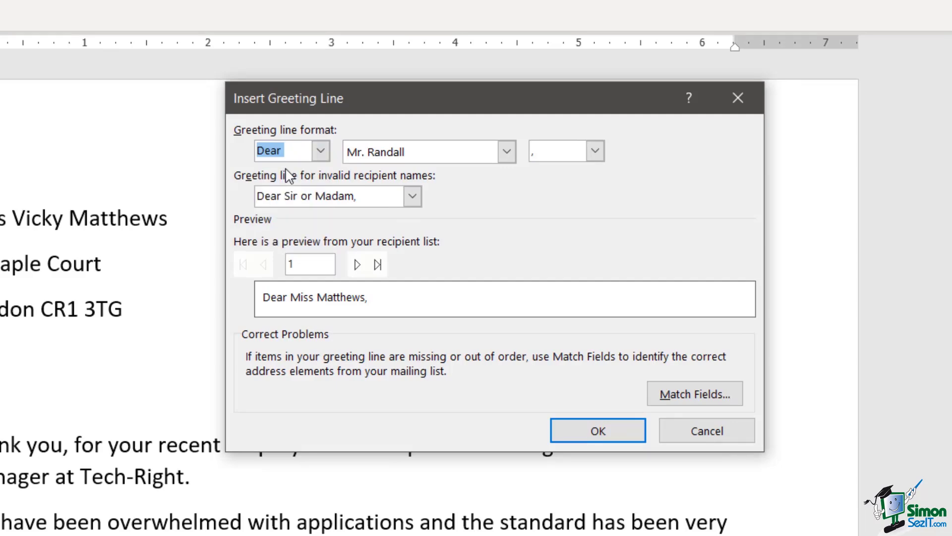
left_click(507, 152)
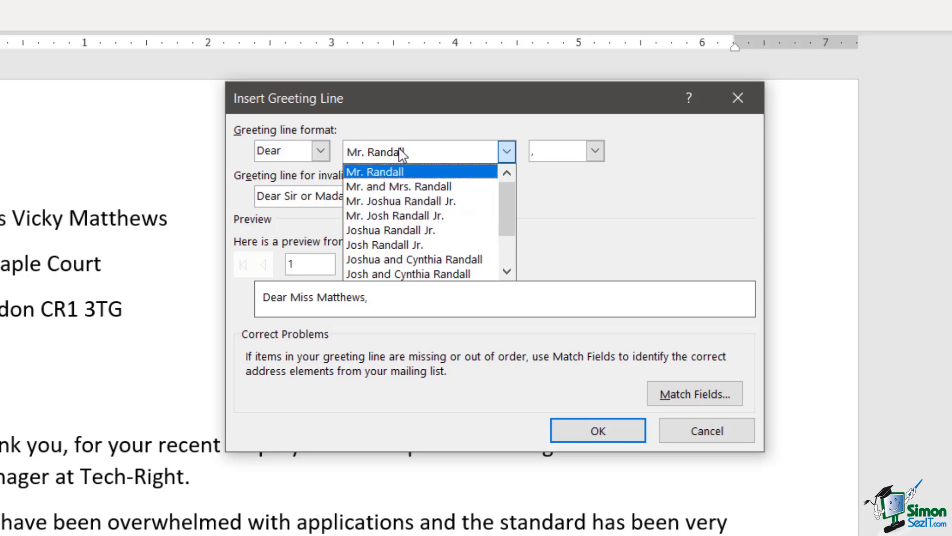
left_click(636, 219)
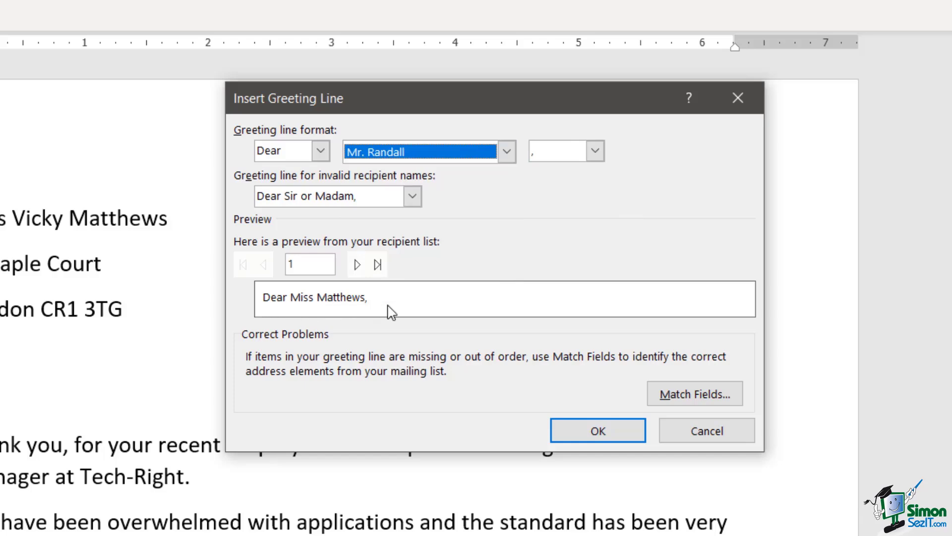
left_click(502, 148)
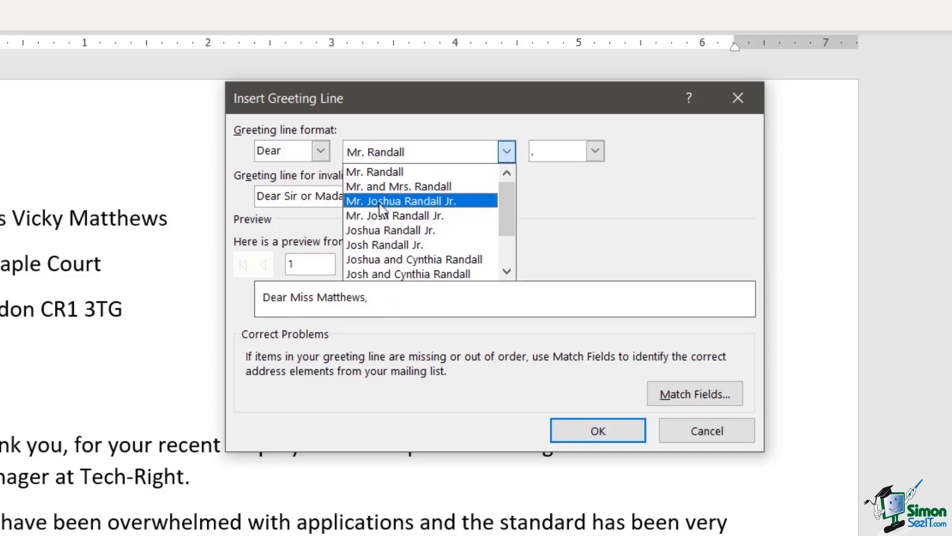
left_click(373, 229)
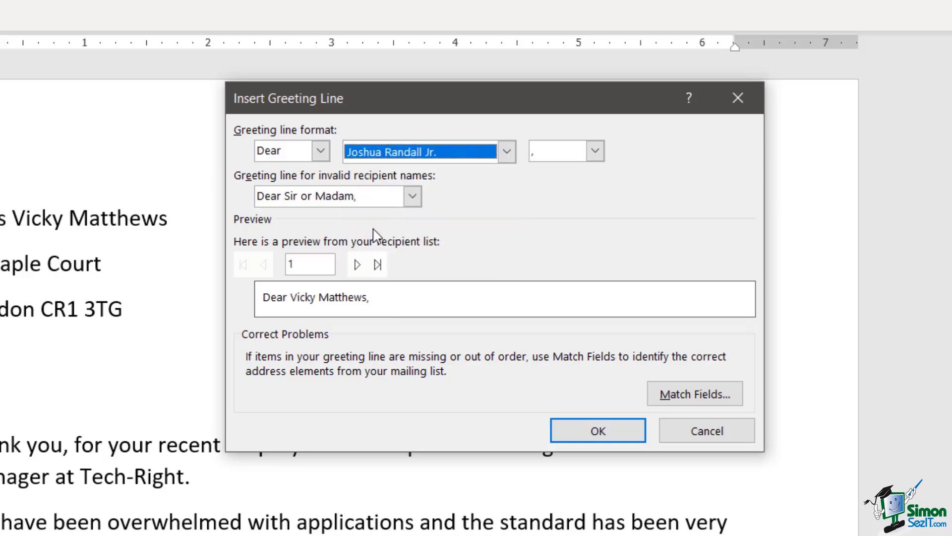
left_click(506, 152)
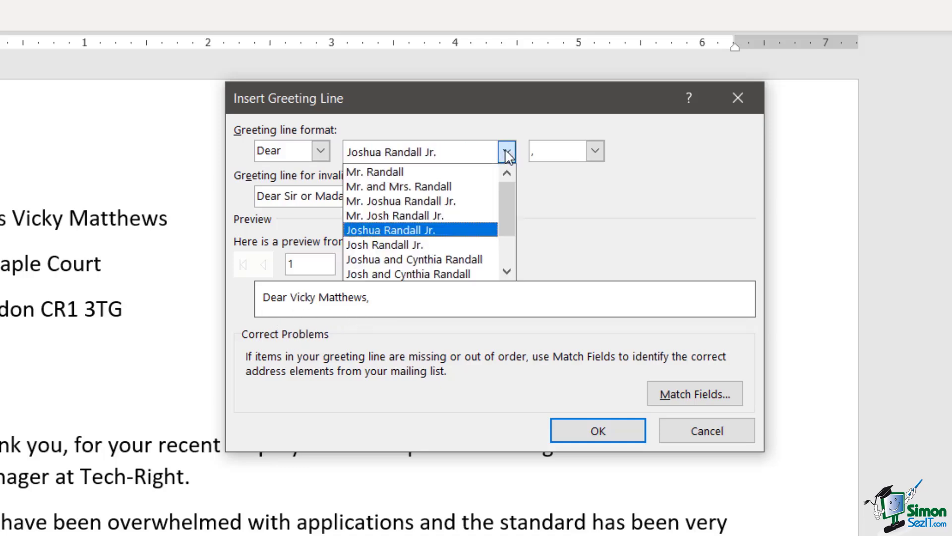
left_click(422, 173)
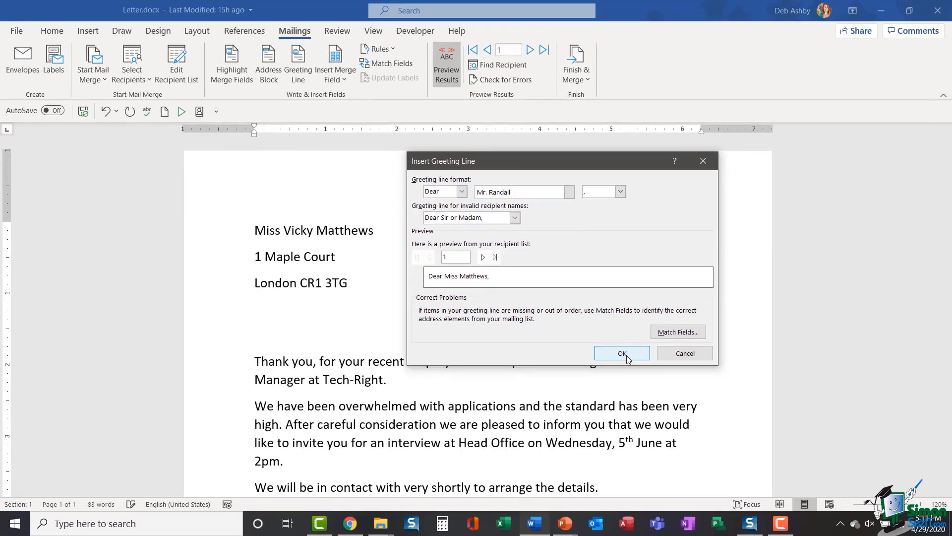
left_click(600, 431)
scroll(514, 347, "down", 2)
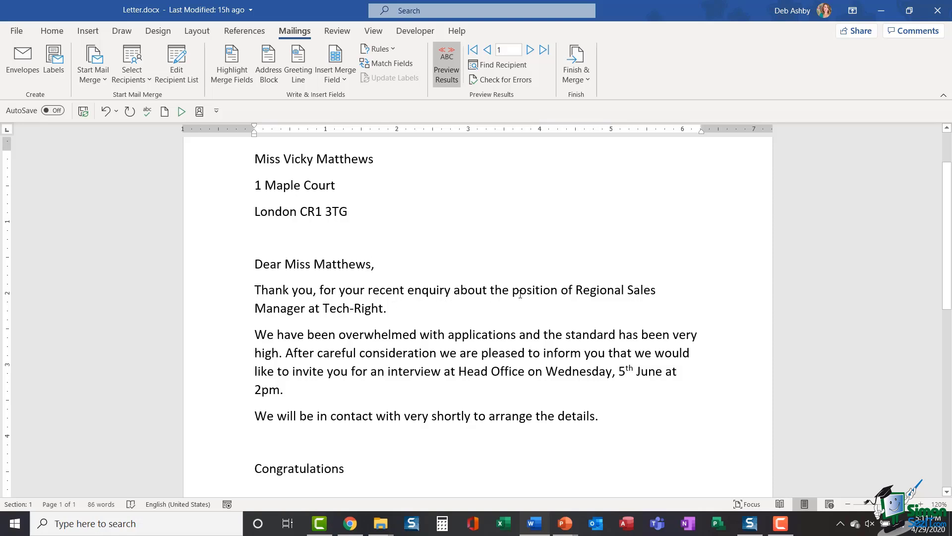
left_click(320, 289)
Step: Try First_Name, then Title and Last_Name merge fields after 'Thank you,'
left_click(344, 81)
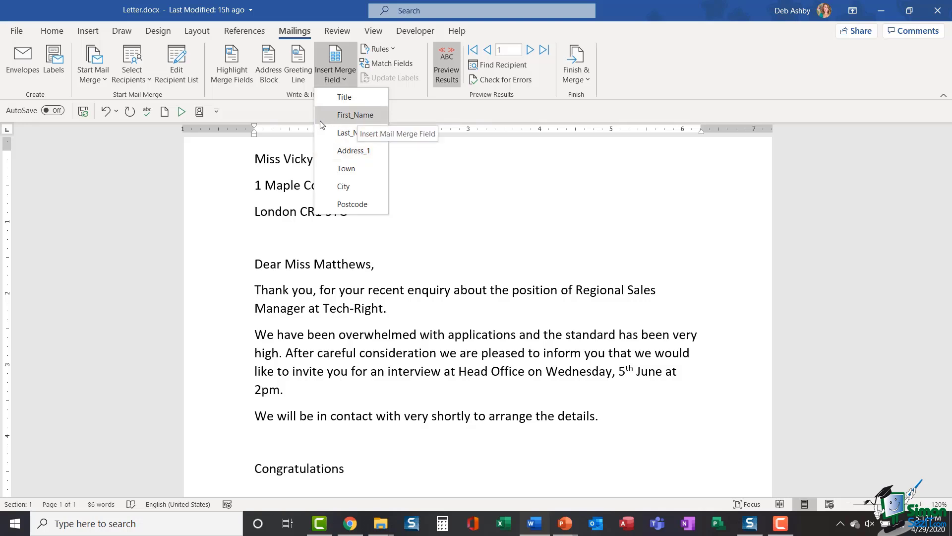
left_click(353, 116)
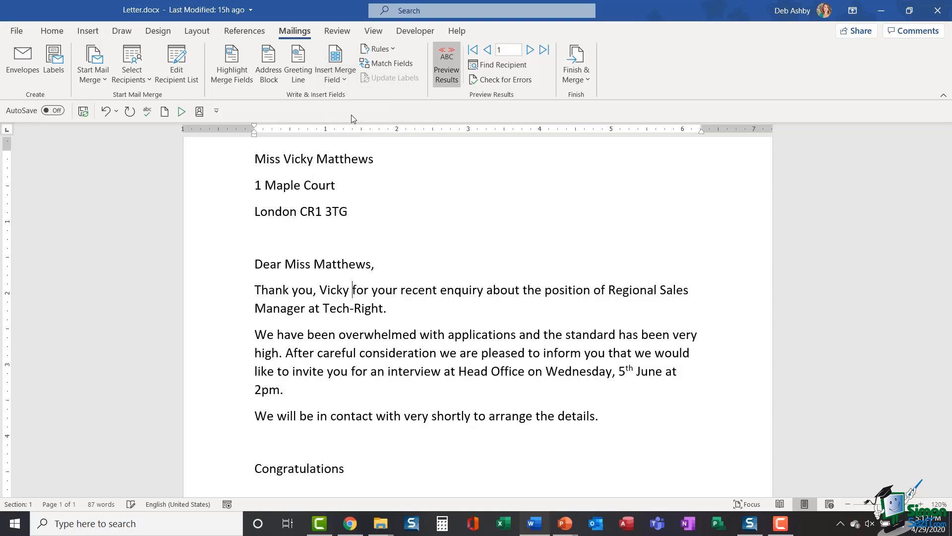
key("BackSpace")
key("BackSpace")
key("BackSpace")
key("BackSpace")
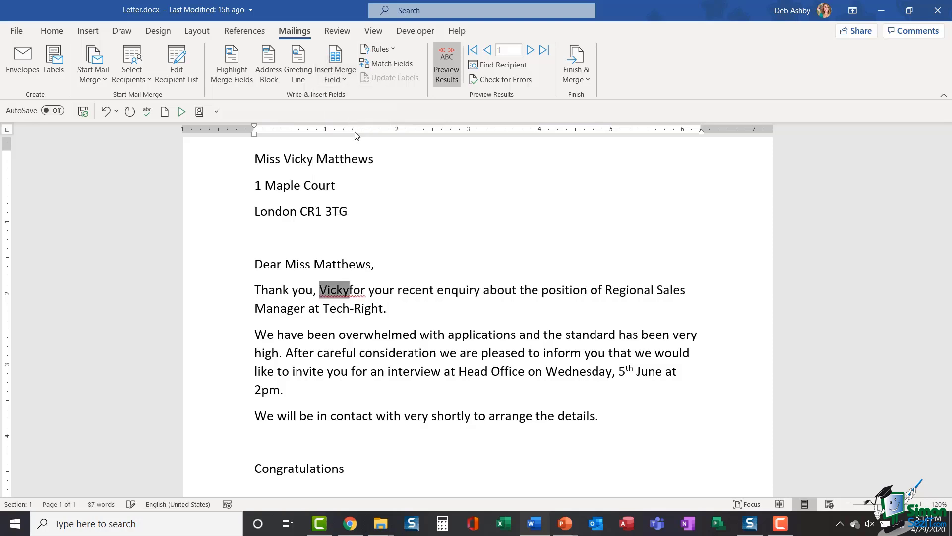
left_click(342, 77)
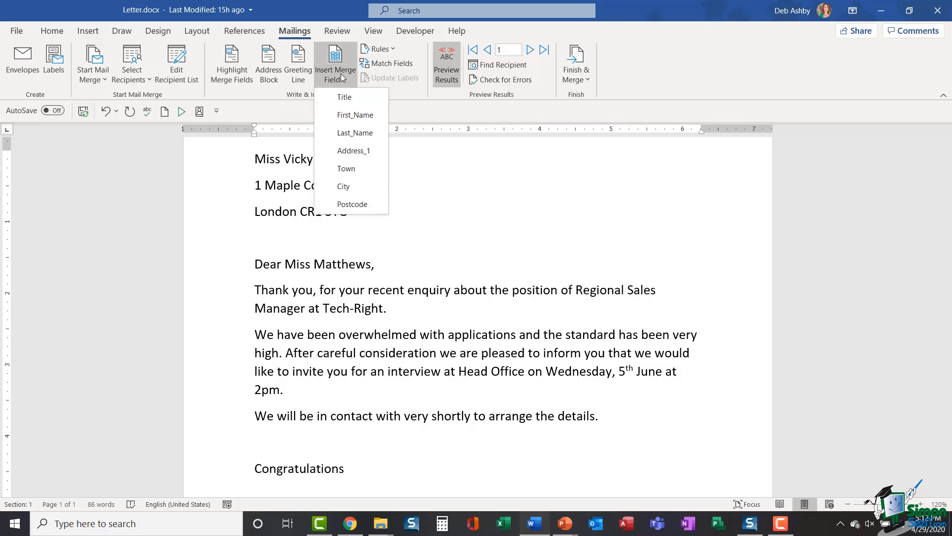
left_click(344, 96)
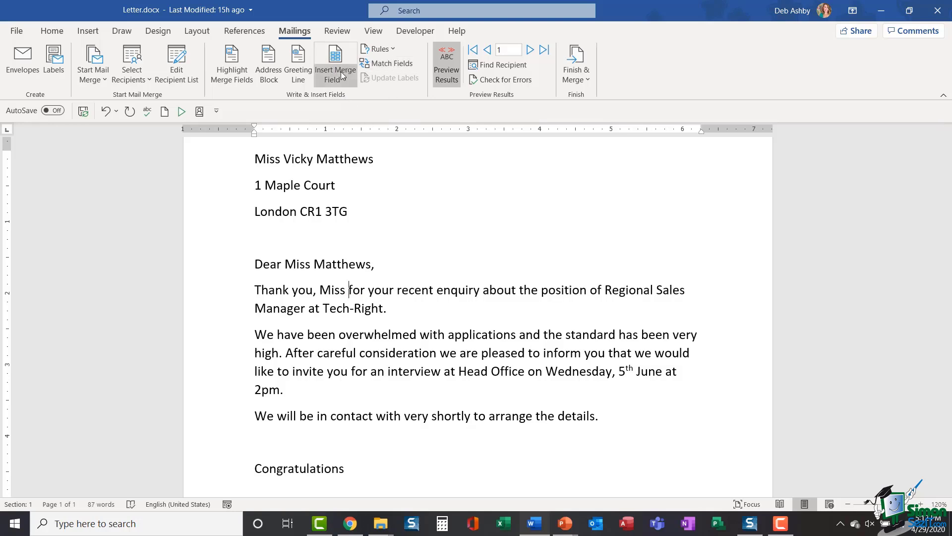
left_click(341, 73)
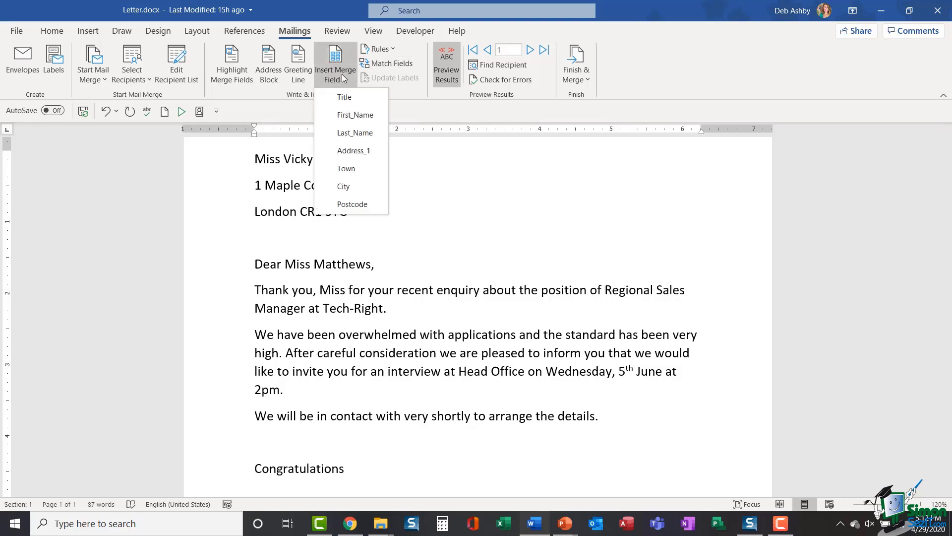
left_click(345, 132)
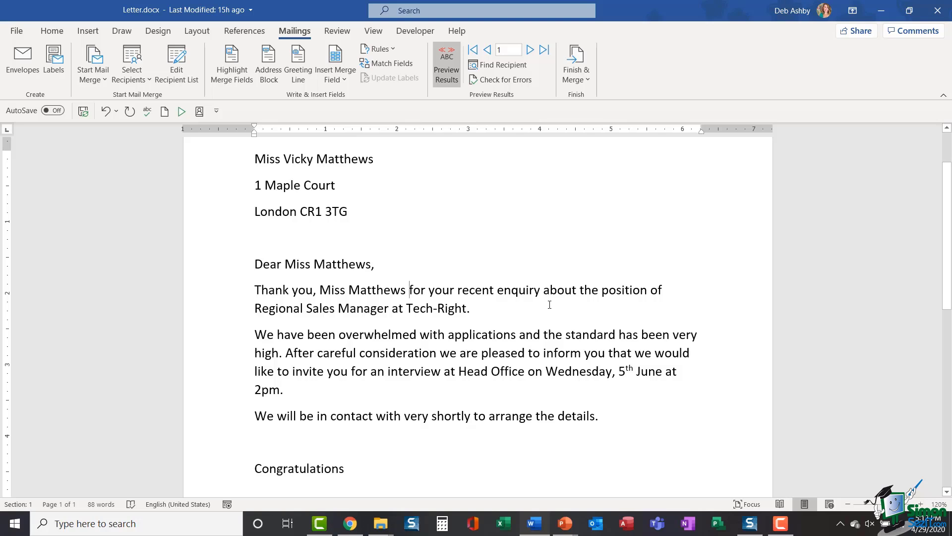
Step: Replace the title and surname with «First_Name» and show merge field codes
left_click_drag(410, 289, 332, 293)
key("Delete")
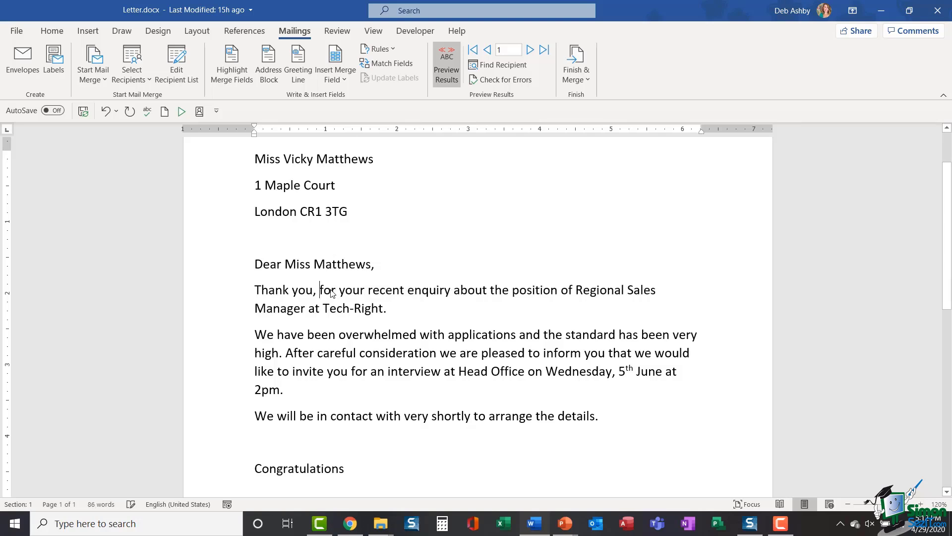
left_click(343, 75)
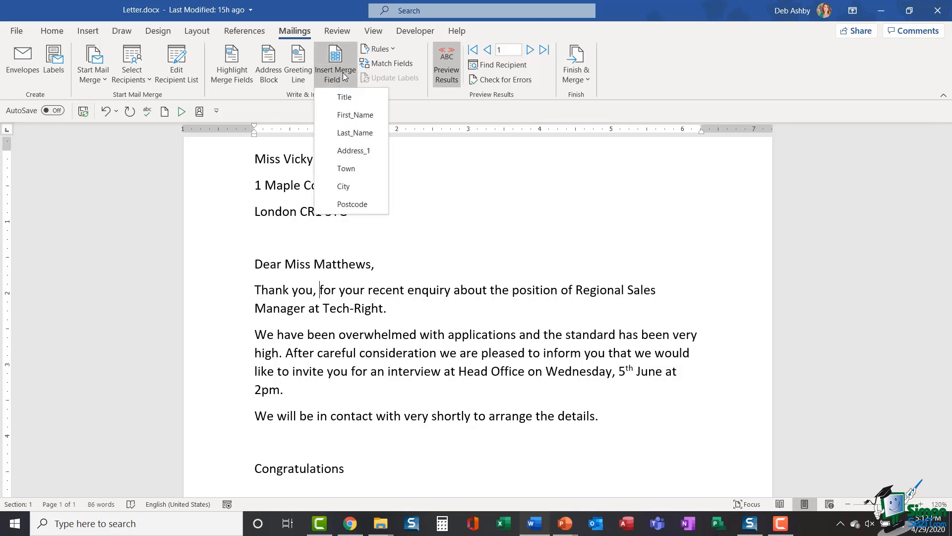
left_click(341, 116)
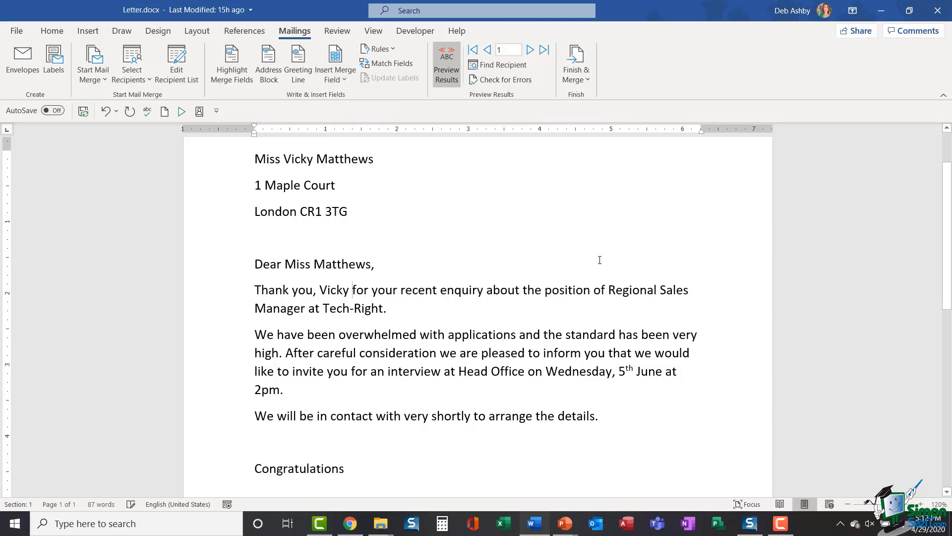
left_click(453, 71)
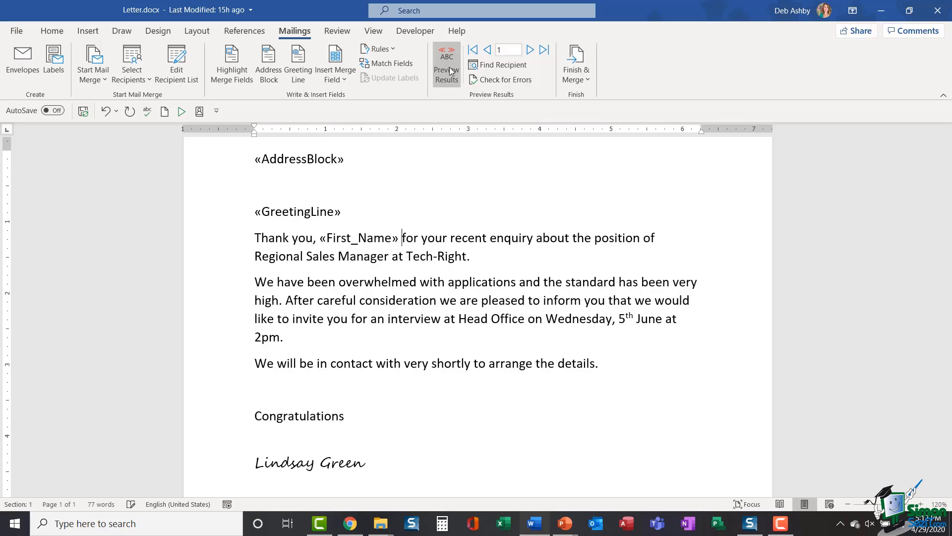
Step: Review the letter, then bring up the Finish & Merge options
scroll(514, 284, "up", 2)
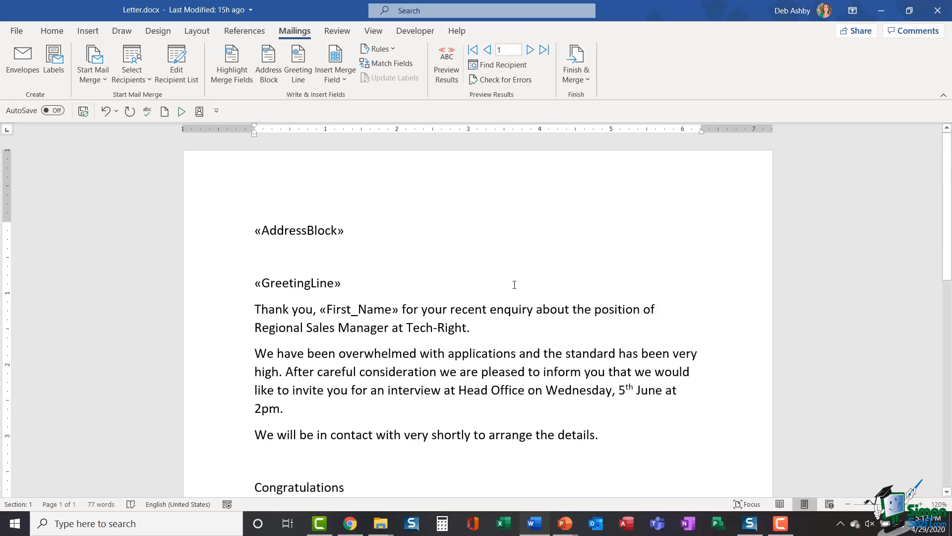
scroll(240, 212, "down", 1)
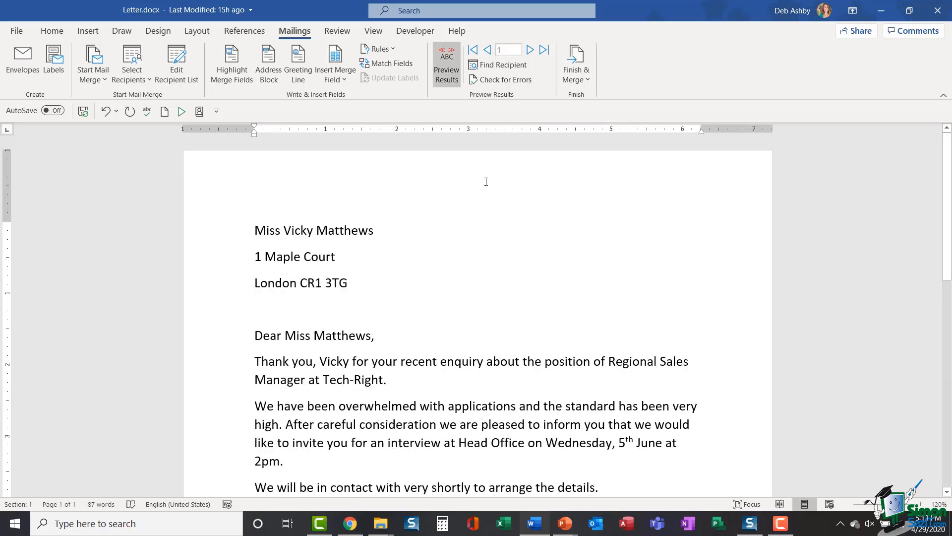
scroll(486, 181, "down", 6)
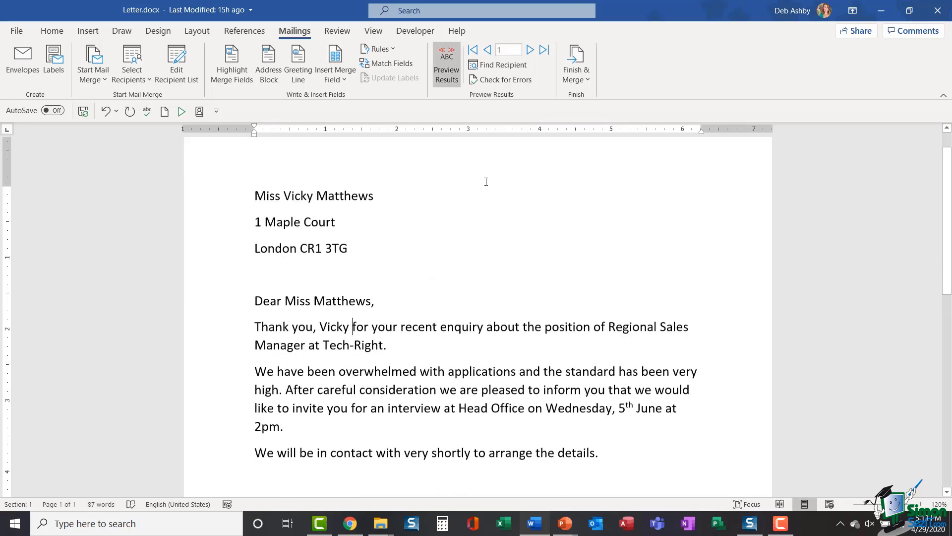
scroll(486, 182, "down", 4)
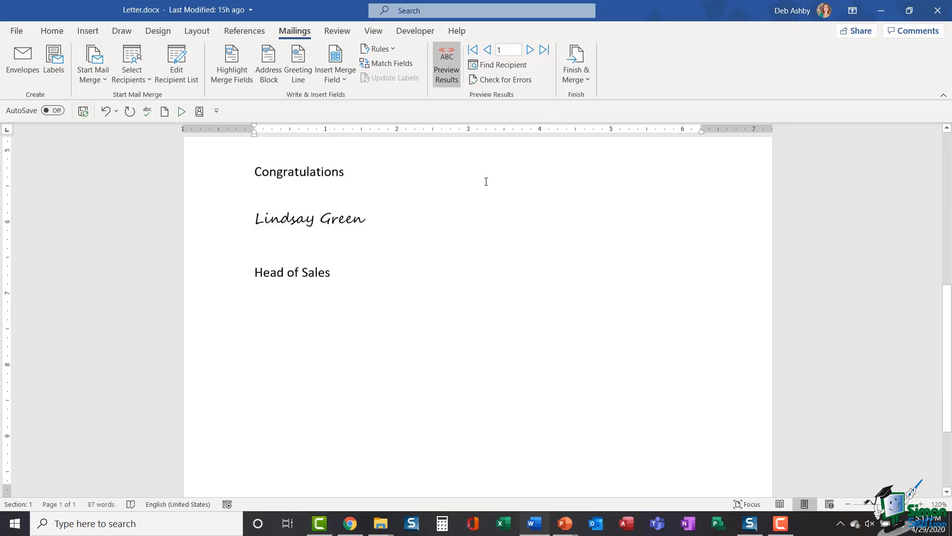
scroll(485, 182, "up", 10)
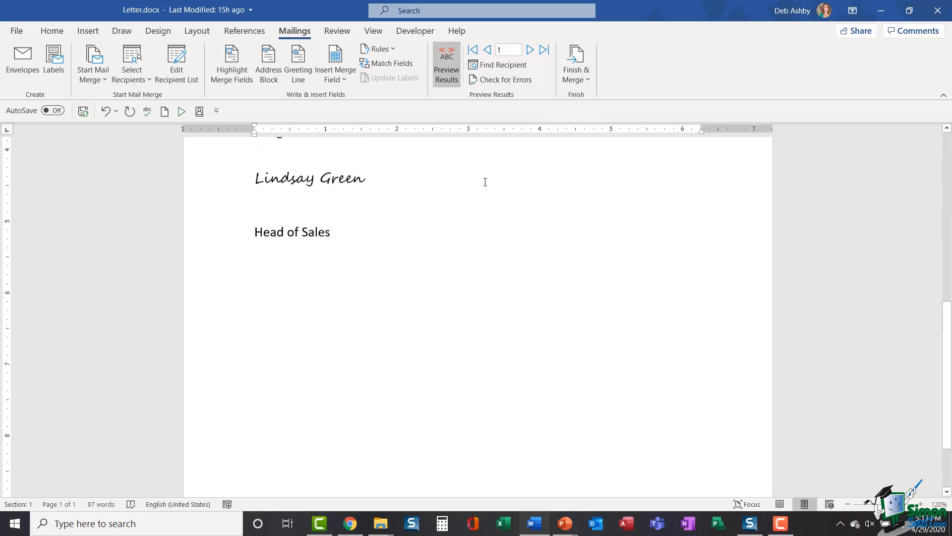
scroll(484, 182, "up", 2)
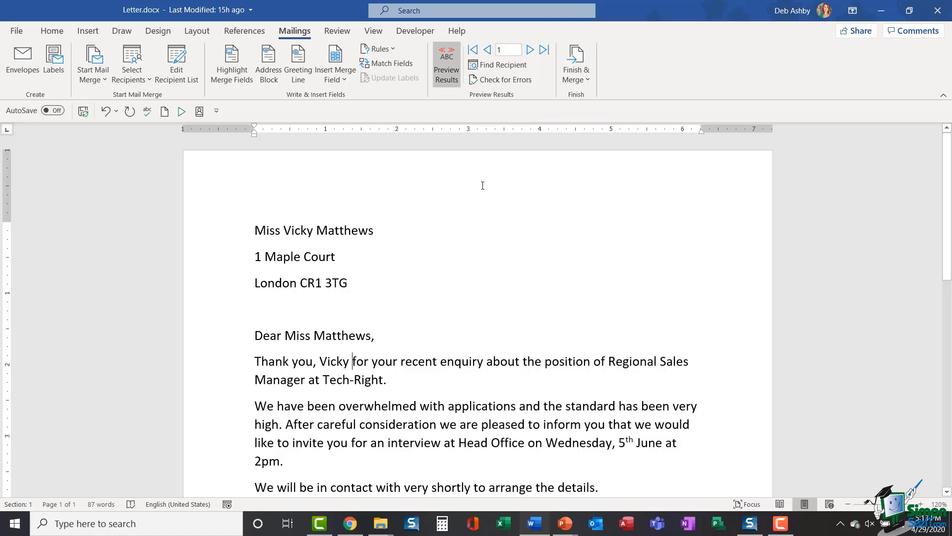
left_click(583, 78)
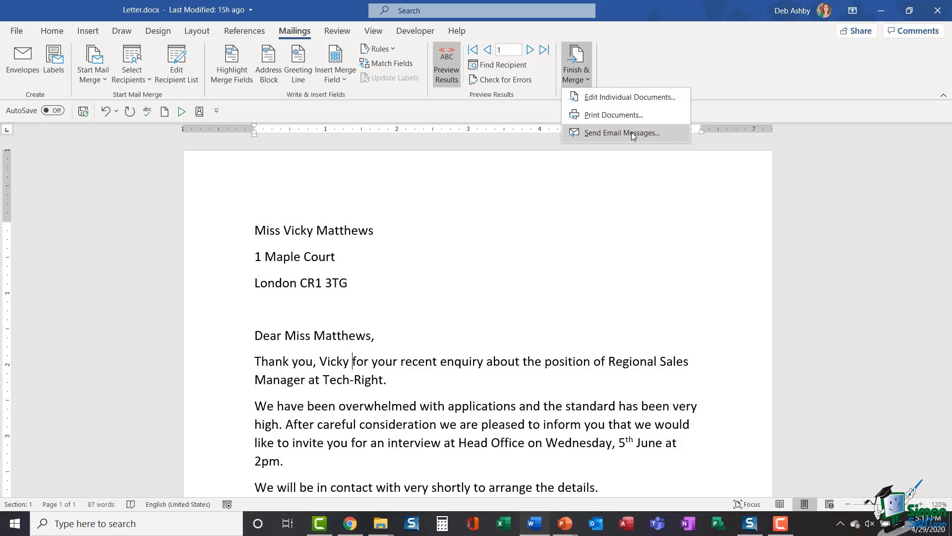
Step: Merge all records into individual documents, review the eight Letters1 pages, return to the top
left_click(633, 98)
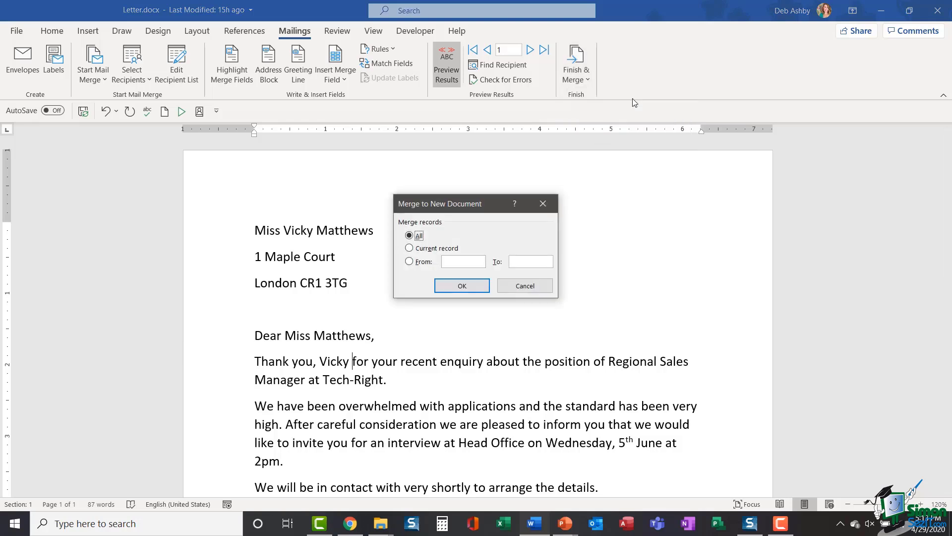
left_click(460, 287)
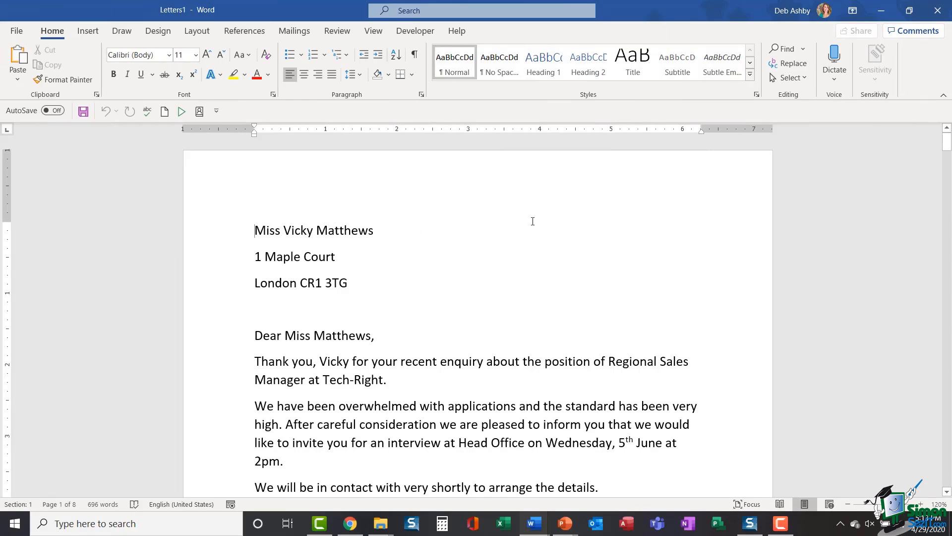
scroll(534, 220, "down", 10)
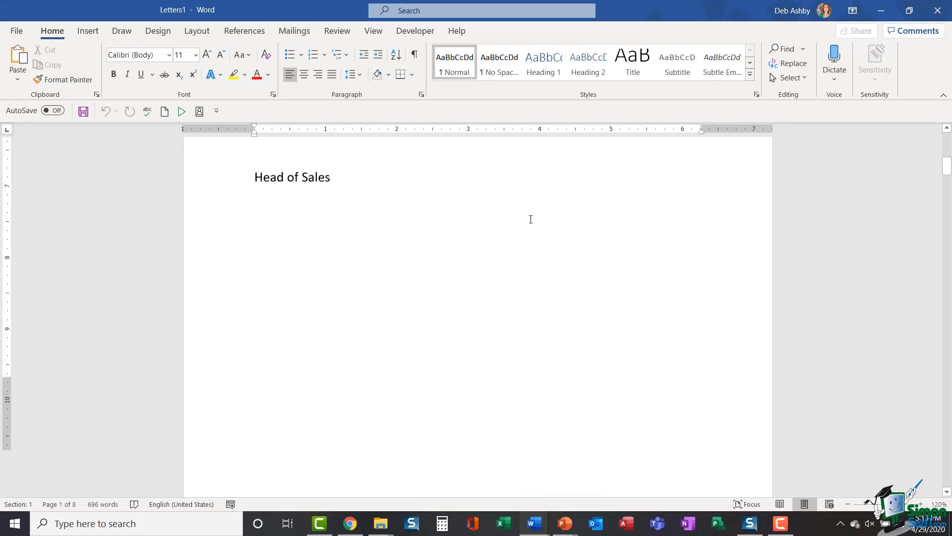
scroll(530, 220, "down", 5)
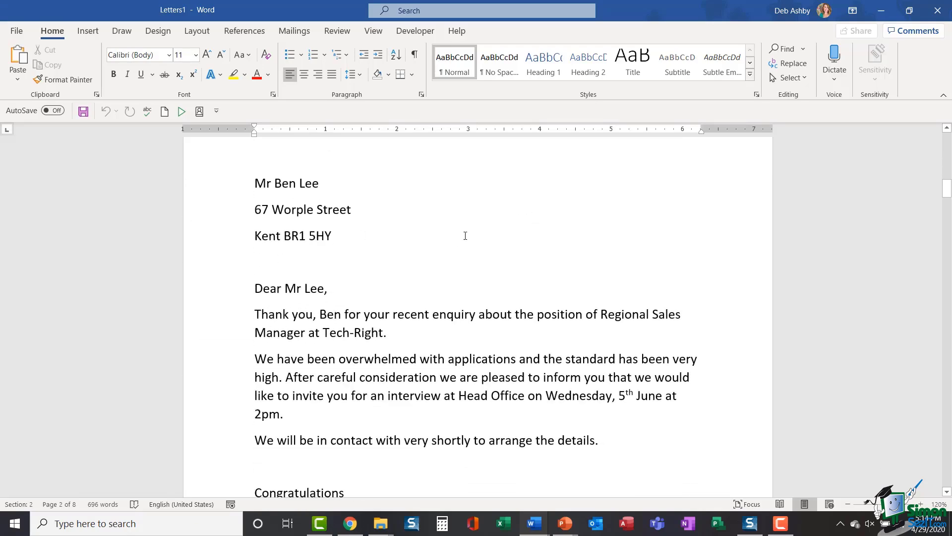
scroll(466, 236, "down", 10)
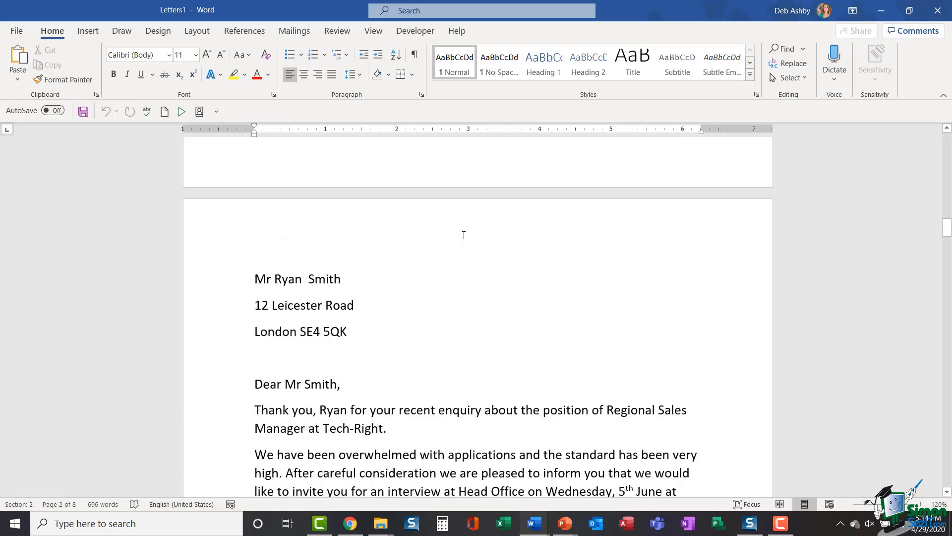
scroll(464, 235, "down", 10)
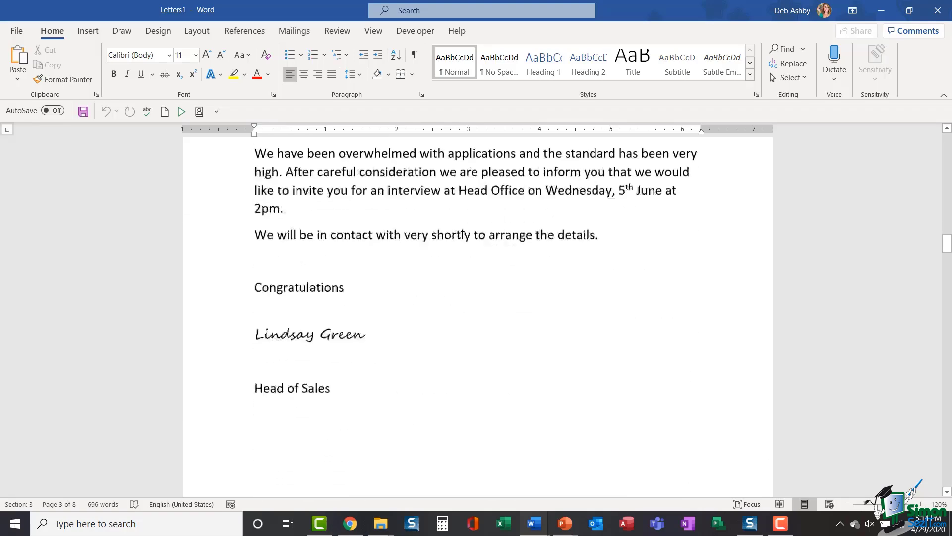
scroll(461, 236, "down", 10)
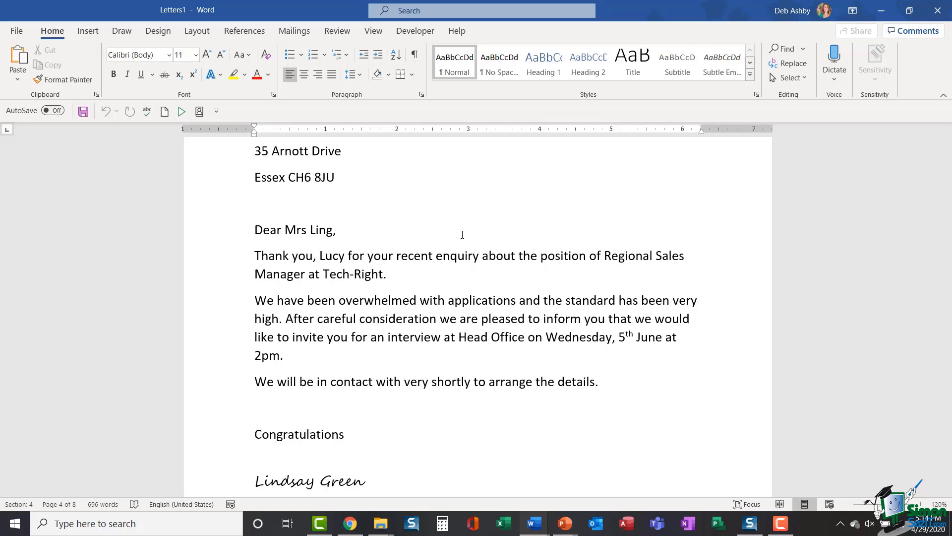
scroll(462, 234, "up", 2)
key("ctrl+Home")
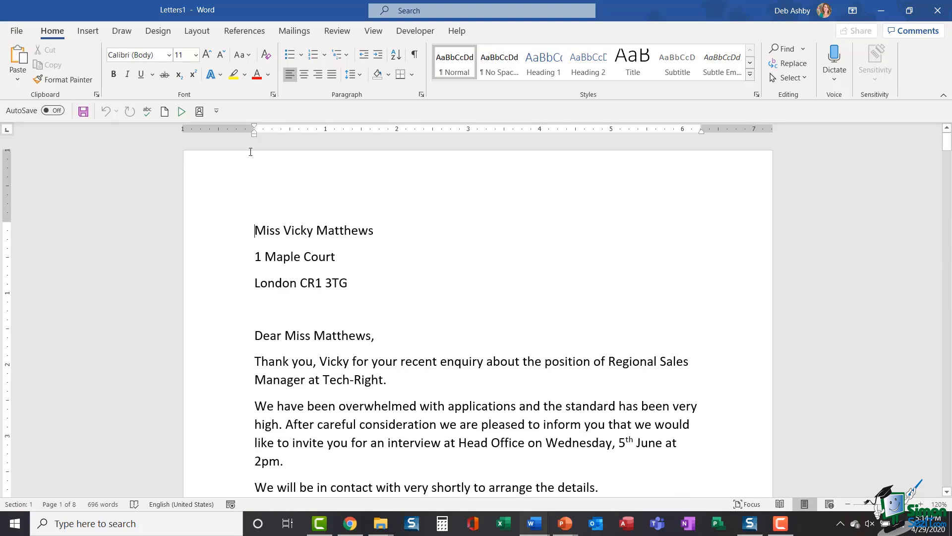
Step: Show the Start Mail Merge document-type list on Mailings and dismiss it without choosing
left_click(295, 31)
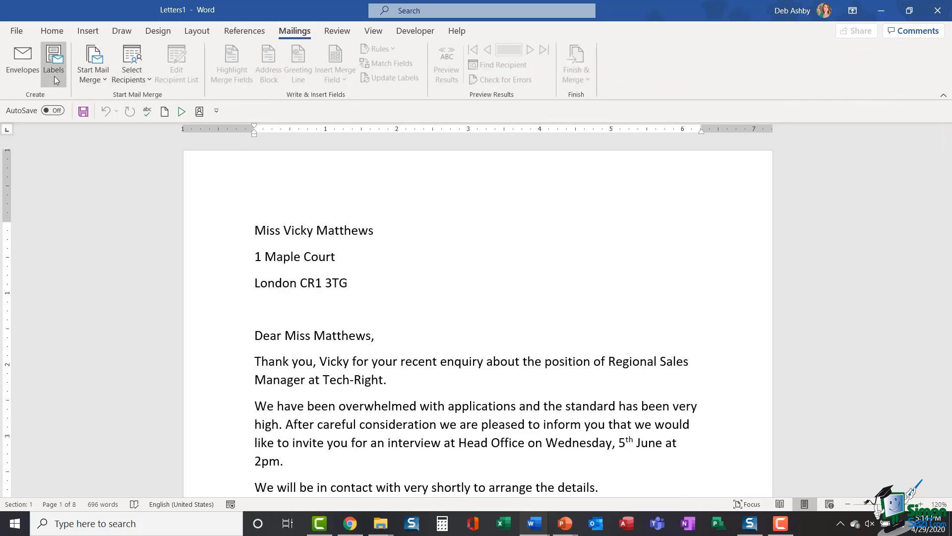
left_click(93, 74)
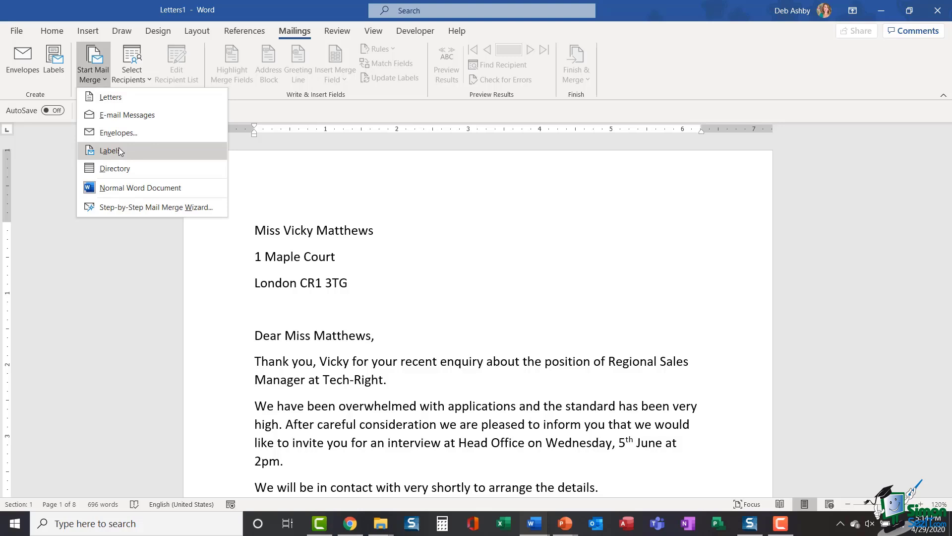
left_click(523, 234)
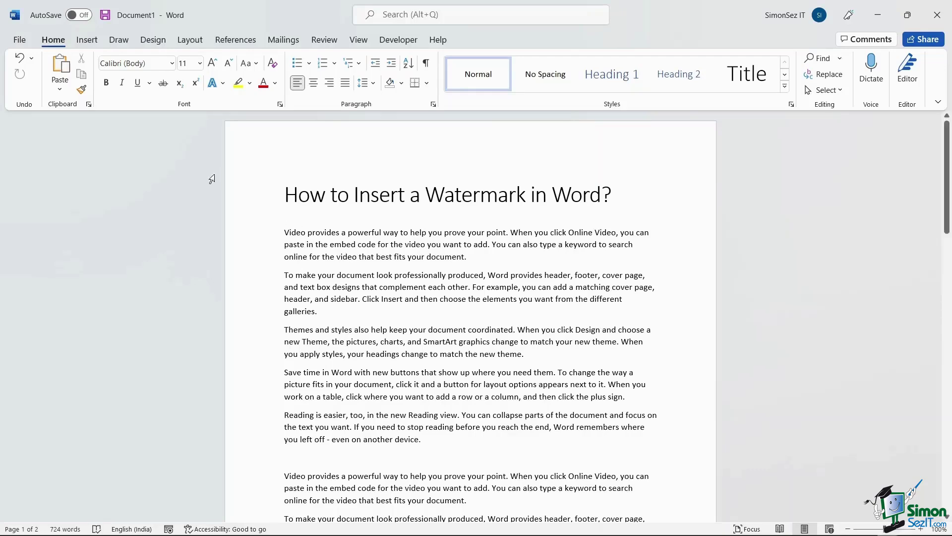
Step: Apply the CONFIDENTIAL 1 diagonal watermark from the Design tab's Watermark gallery
left_click(161, 45)
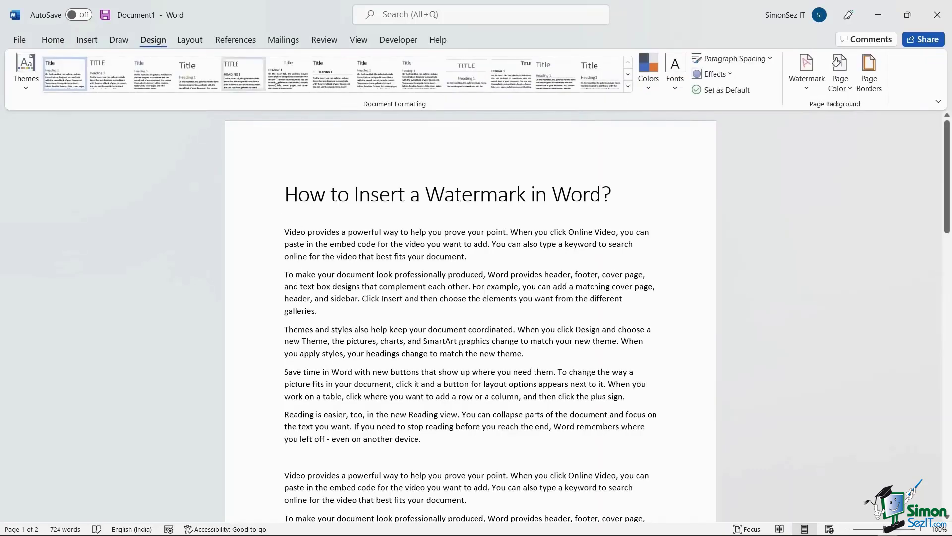
left_click(806, 89)
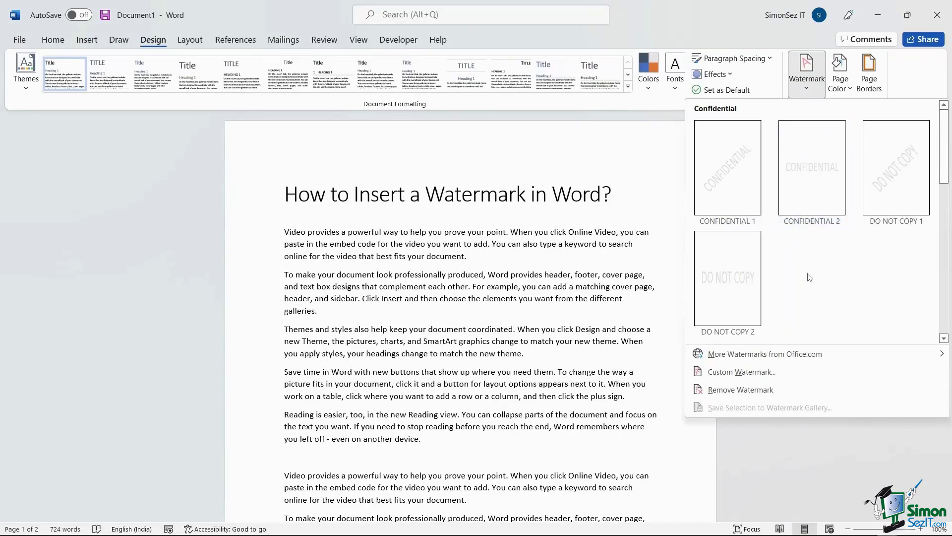
scroll(809, 277, "down", 3)
scroll(810, 277, "down", 2)
scroll(809, 277, "up", 5)
left_click(731, 192)
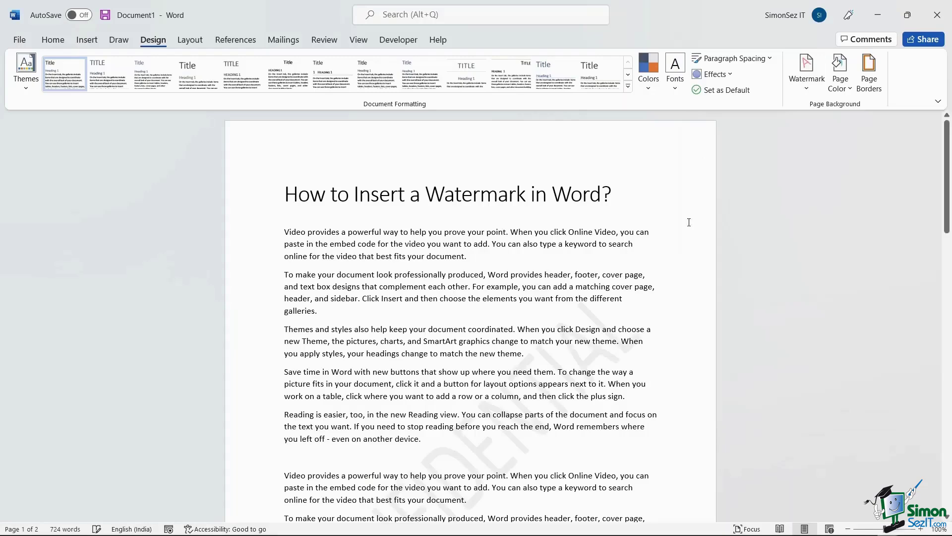
scroll(518, 391, "down", 1)
scroll(518, 390, "down", 3)
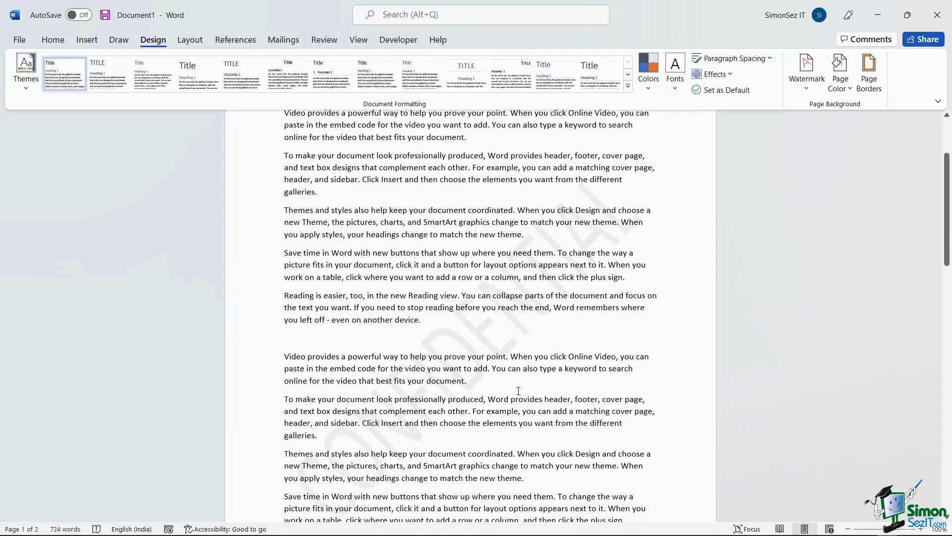
scroll(518, 390, "up", 4)
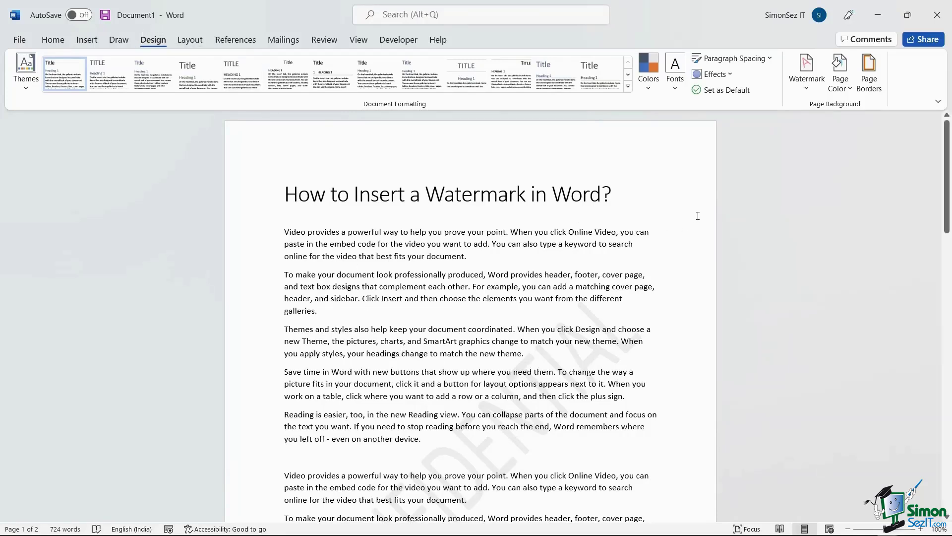
Step: Bring up the Custom Watermark settings and select the Picture watermark option
left_click(807, 71)
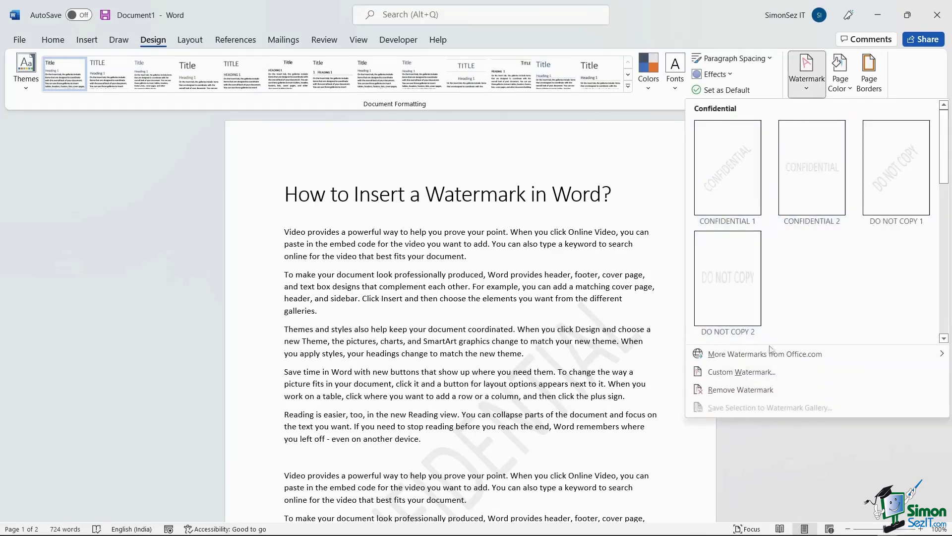
left_click(776, 372)
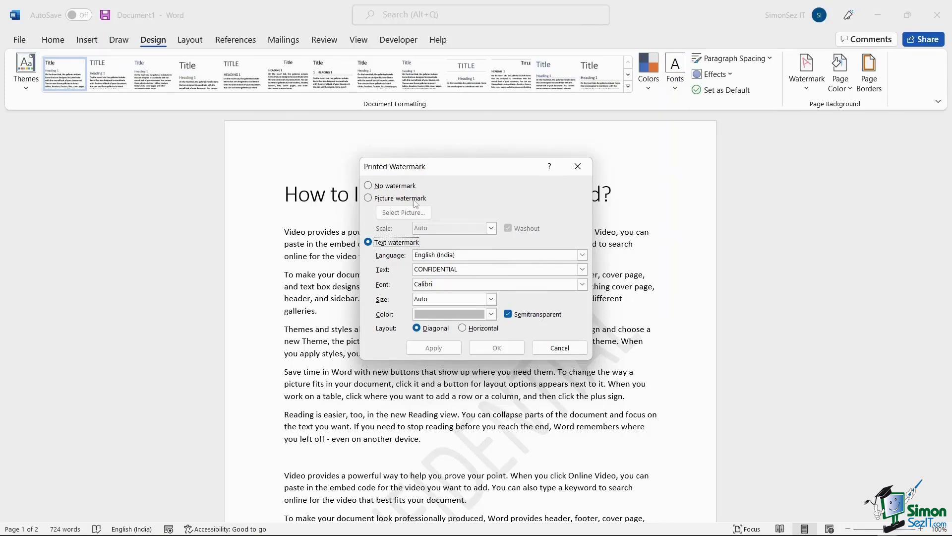
left_click(368, 198)
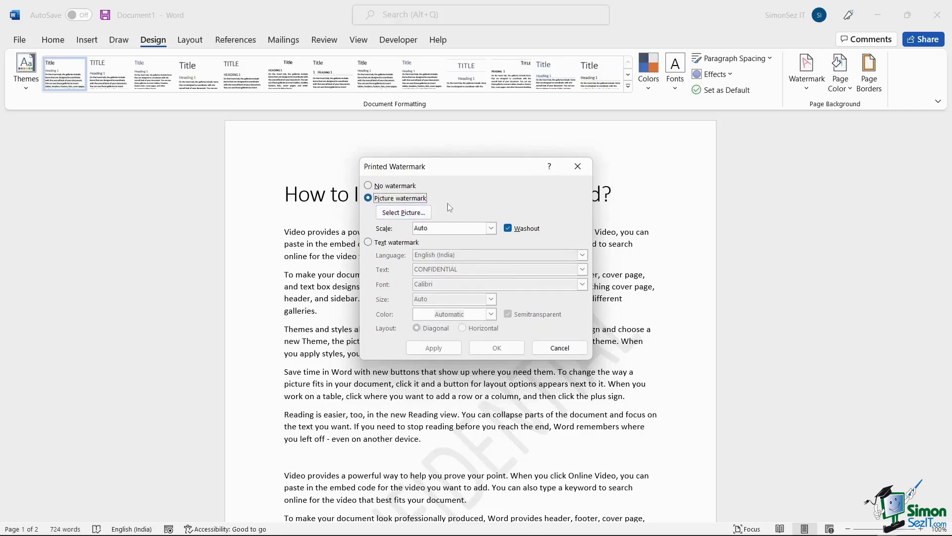
Step: Choose Simon-Sez-Logo.png from file as the watermark picture
left_click(426, 214)
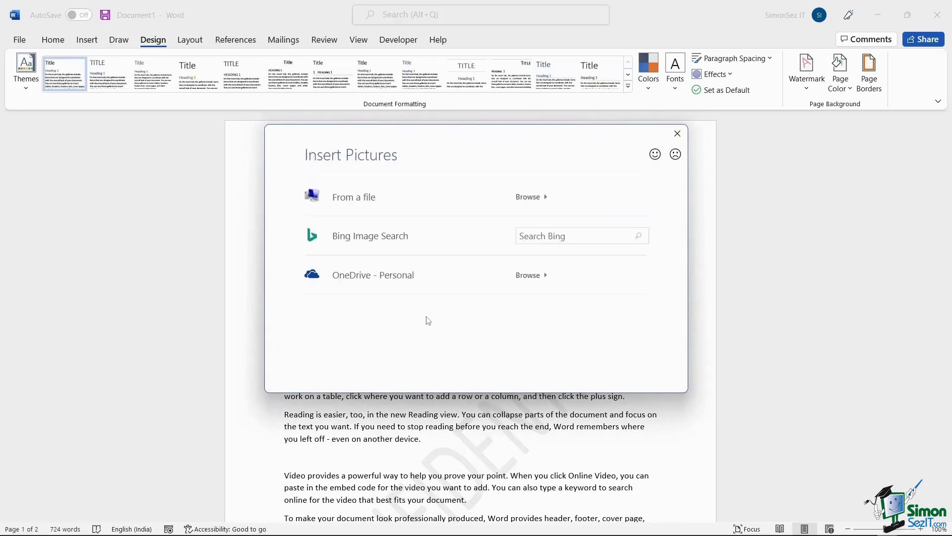
left_click(425, 203)
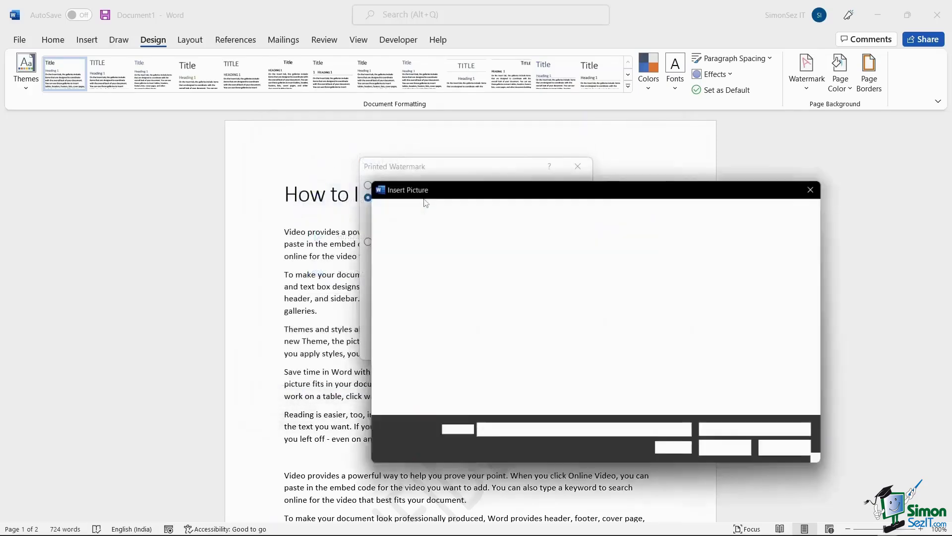
scroll(559, 337, "down", 1)
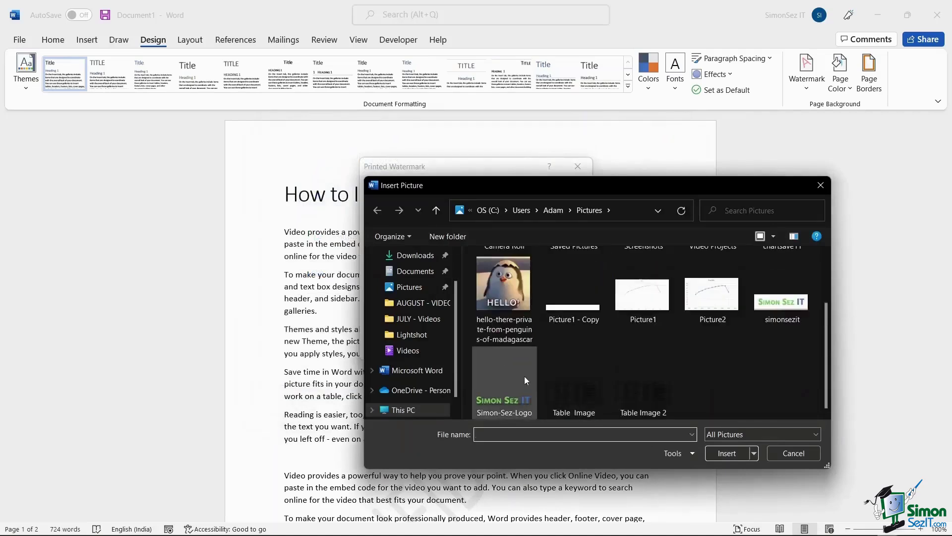
left_click(519, 388)
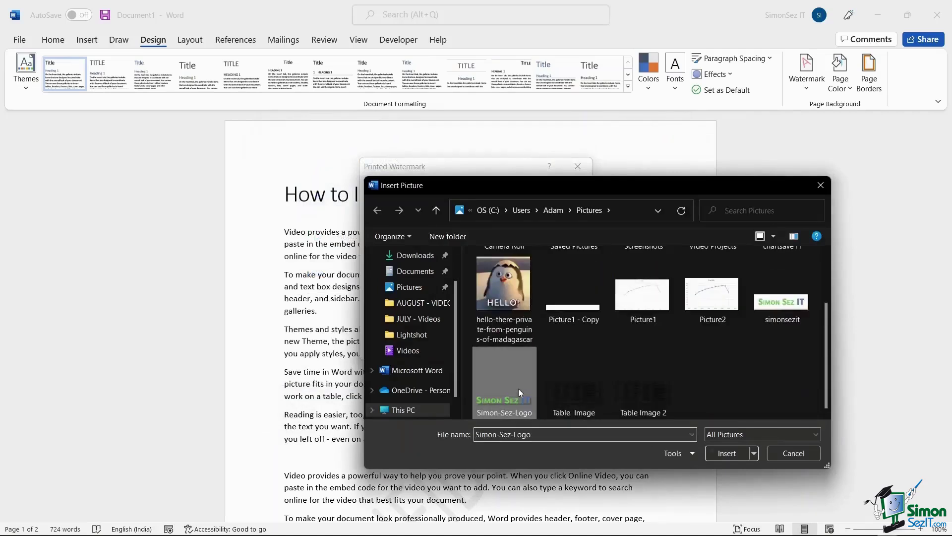
left_click(727, 453)
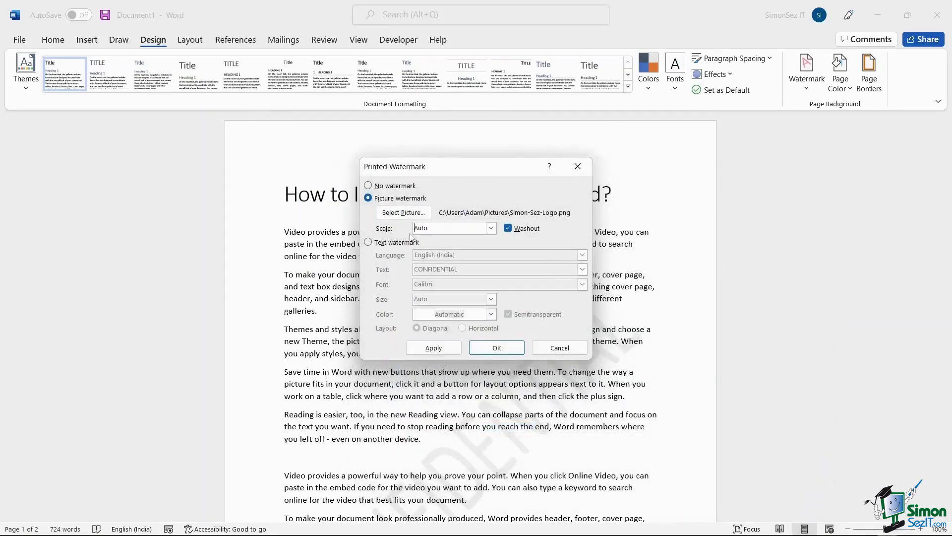
Step: Keep Auto scale, turn off washout, and apply the logo watermark
left_click(491, 231)
left_click(491, 231)
left_click(507, 228)
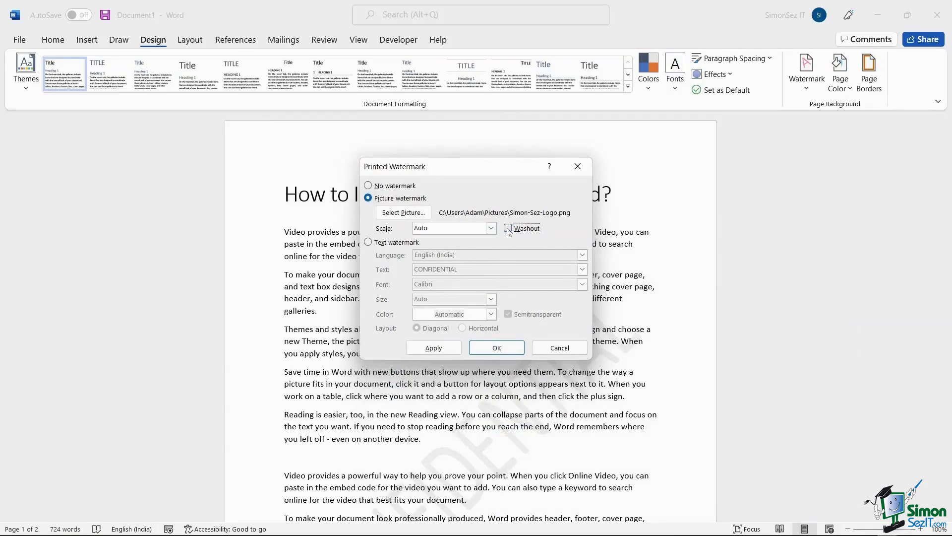
left_click(434, 349)
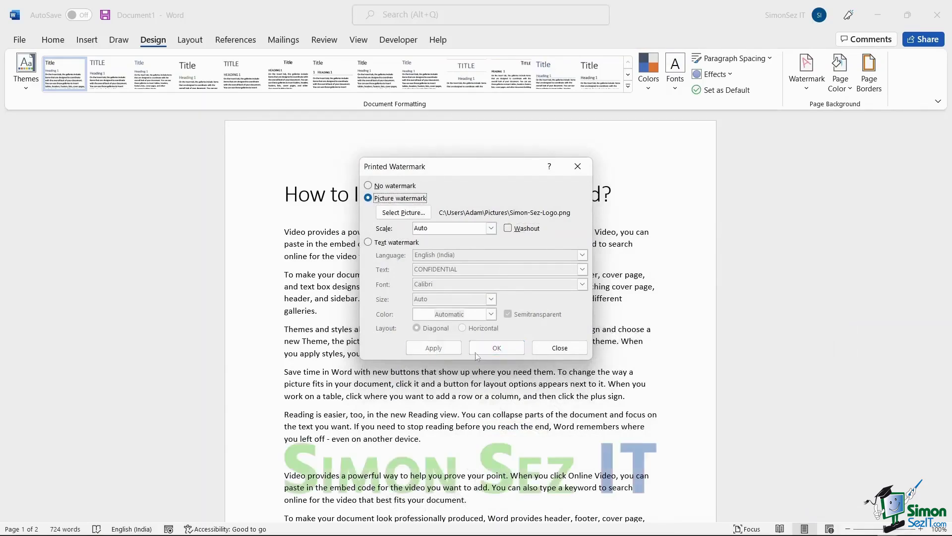
left_click(554, 349)
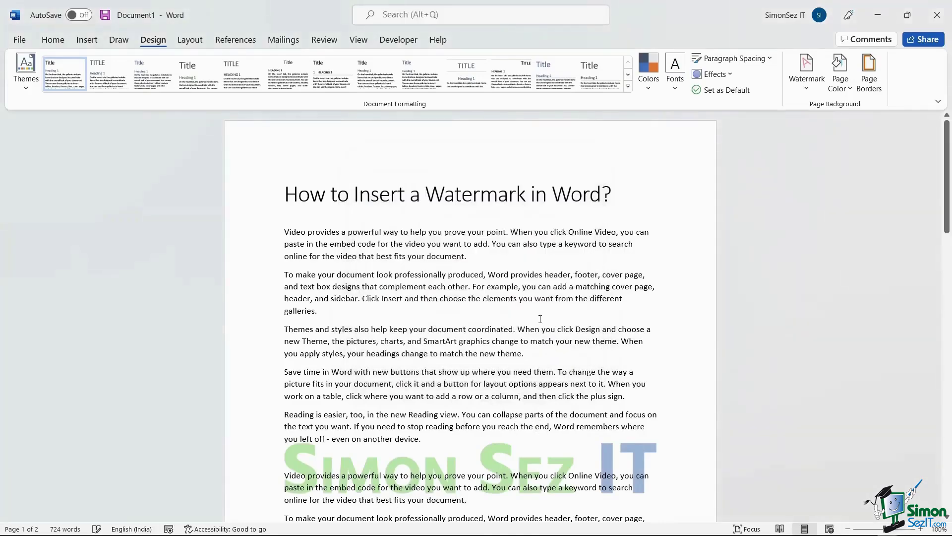
Step: Switch the custom watermark to a text watermark and edit its text
scroll(550, 431, "down", 3)
scroll(551, 430, "up", 3)
left_click(809, 92)
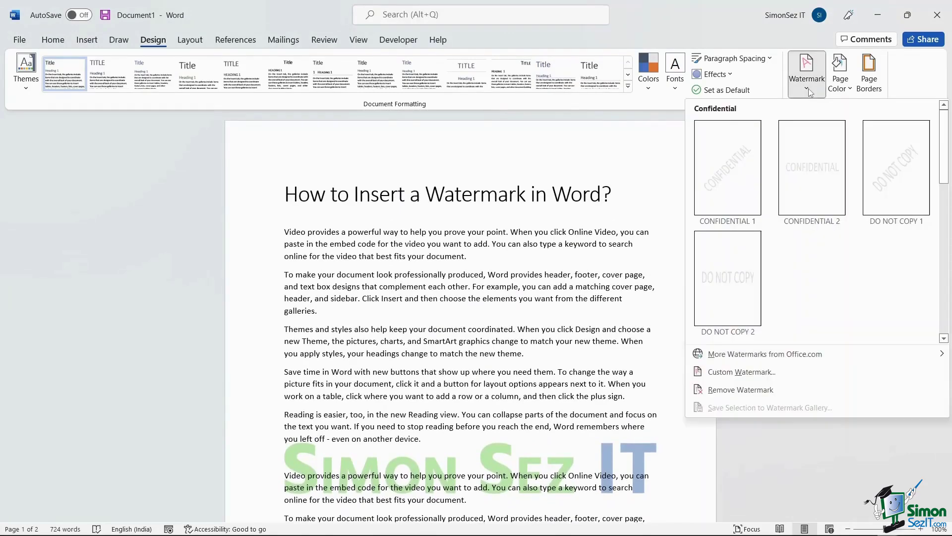
left_click(777, 371)
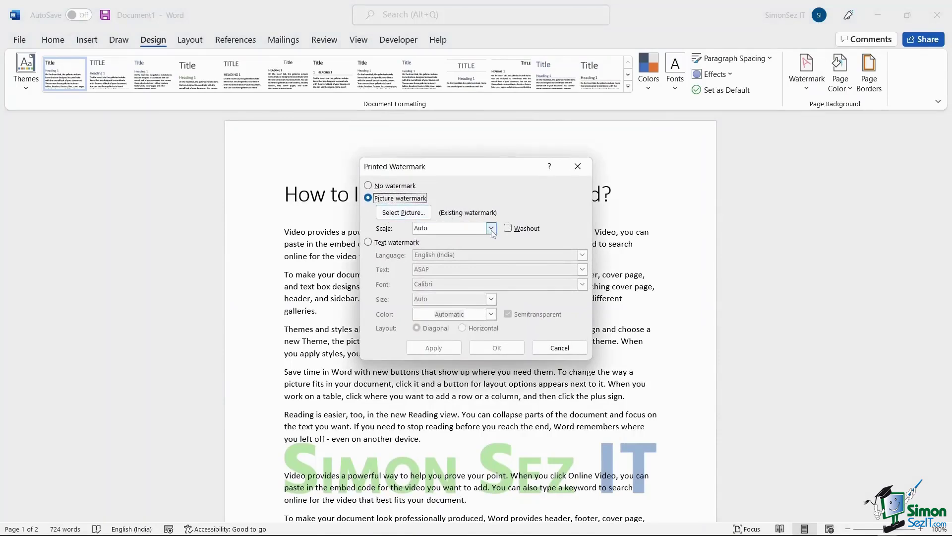
left_click(372, 244)
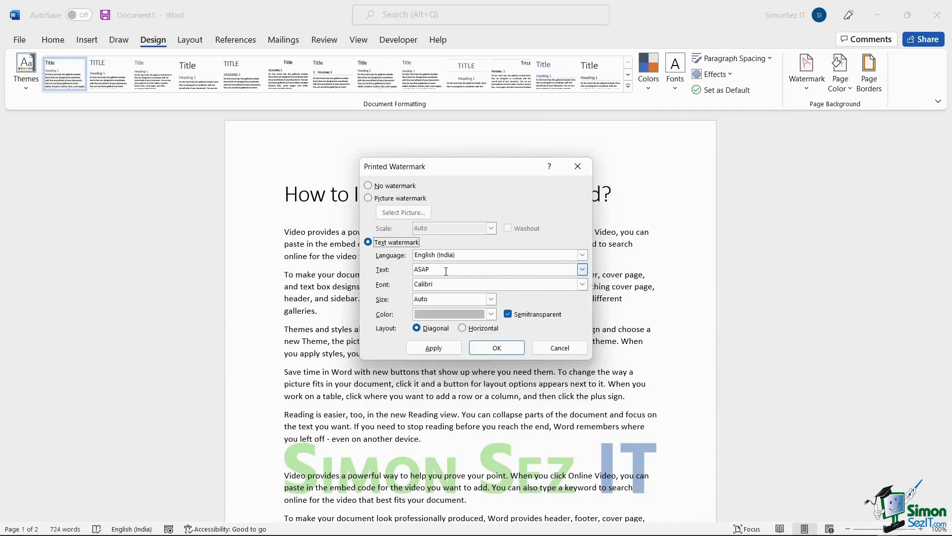
left_click_drag(445, 271, 407, 272)
type("SimonSezIT")
Step: Set English (United States), Diagonal layout, Auto size, semitransparency off, and apply the ASAP watermark
left_click(500, 258)
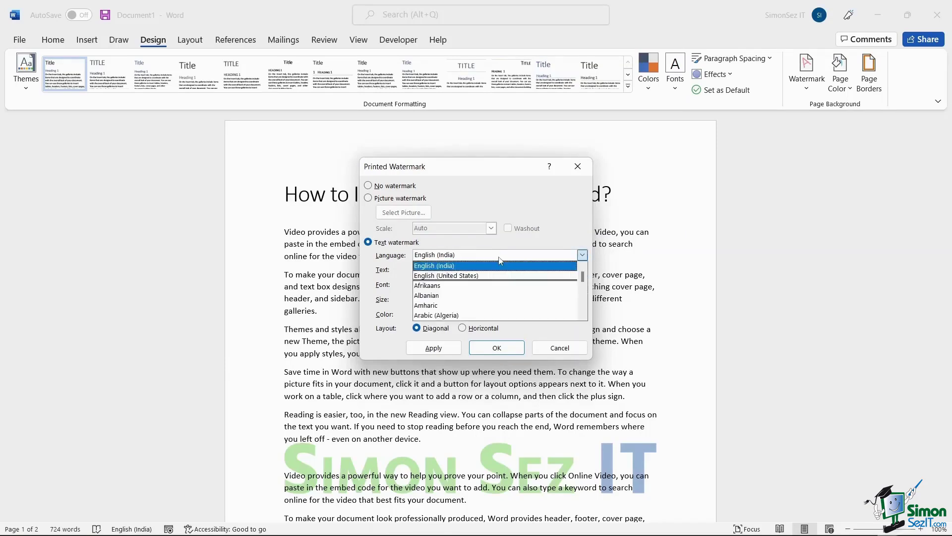
left_click(499, 275)
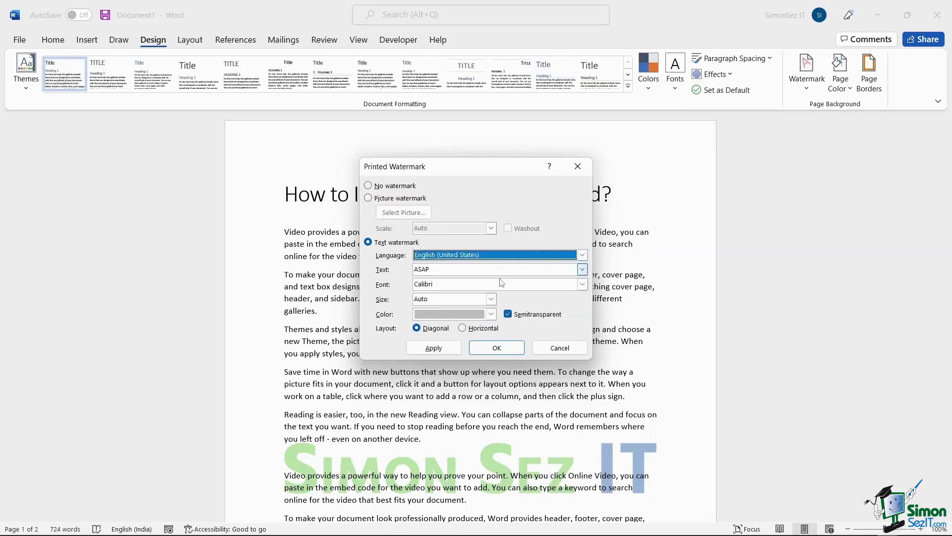
left_click(504, 285)
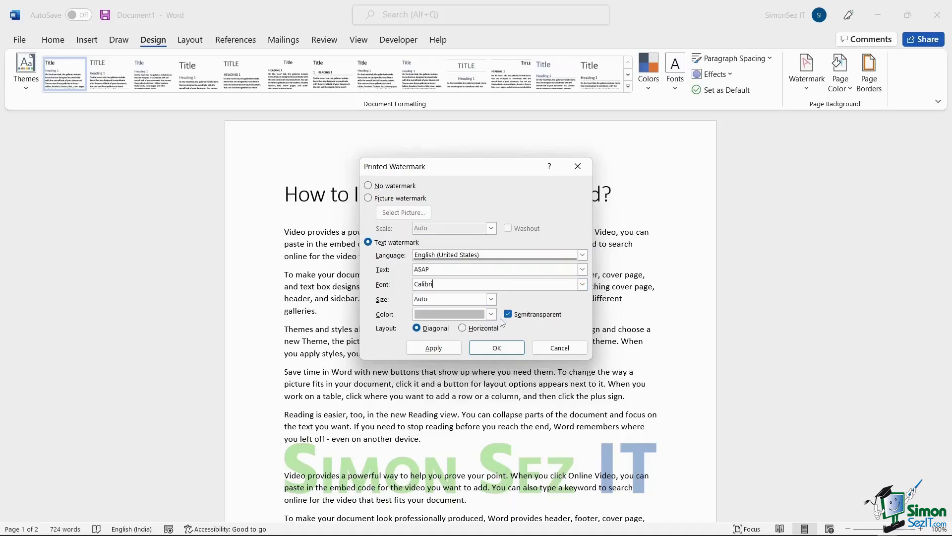
left_click(462, 328)
left_click(433, 328)
left_click(508, 314)
left_click(491, 299)
left_click(490, 300)
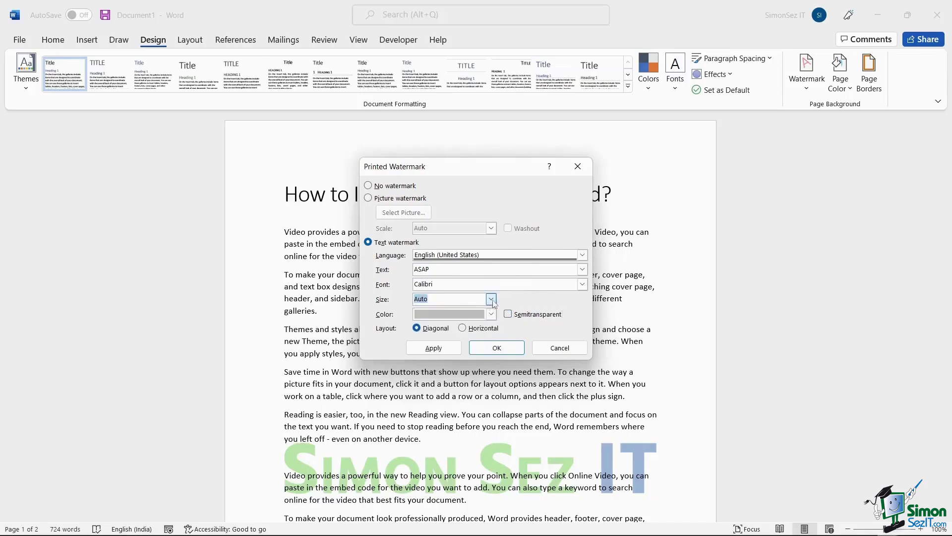
left_click(445, 351)
left_click(584, 168)
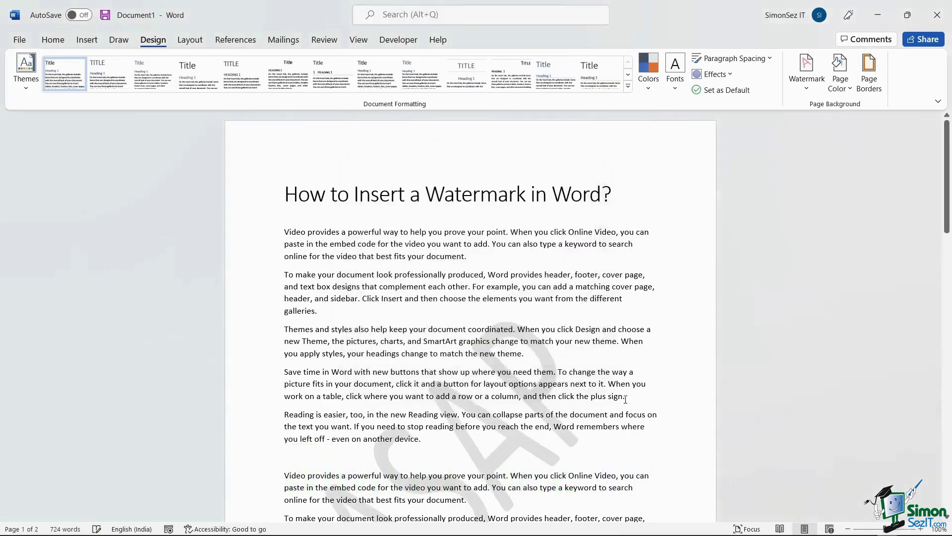
Step: In the header, shrink the ASAP watermark to about 7.75 by 12 cm and shift it down-right
double_click(474, 139)
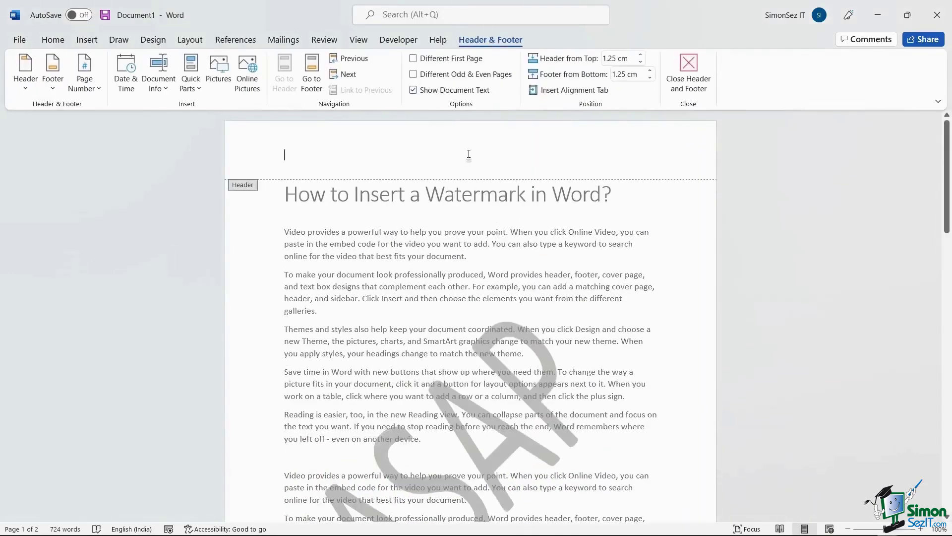
scroll(469, 155, "down", 5)
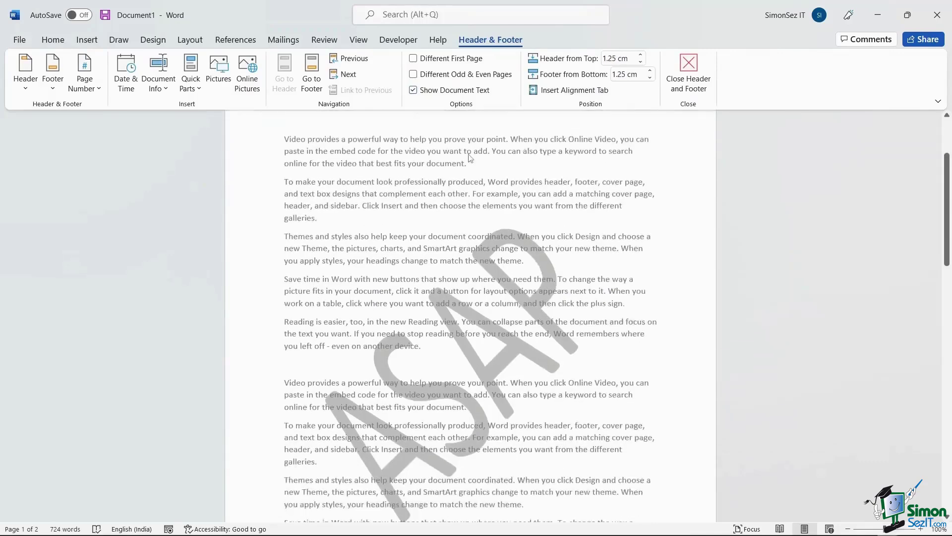
scroll(489, 303, "up", 3)
scroll(488, 304, "down", 15)
scroll(489, 304, "down", 6)
left_click(483, 343)
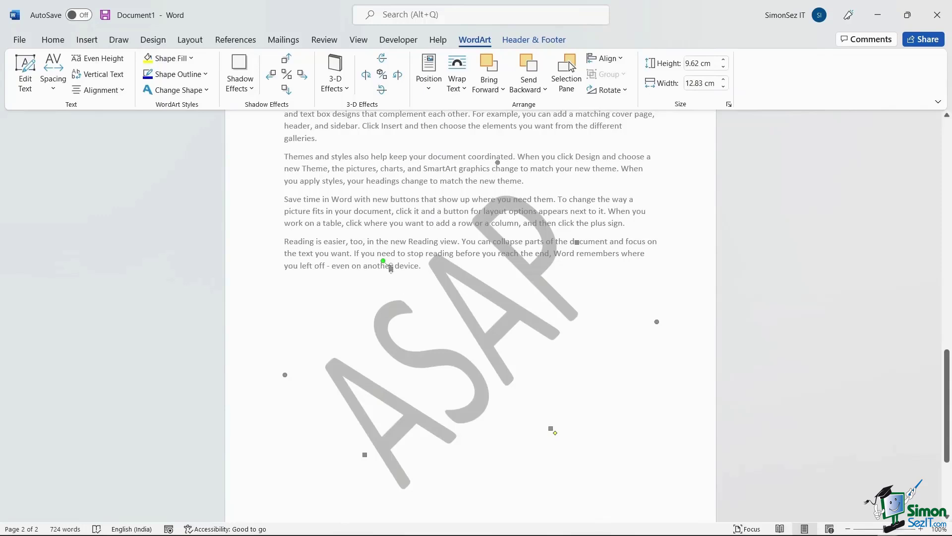
left_click_drag(657, 322, 613, 305)
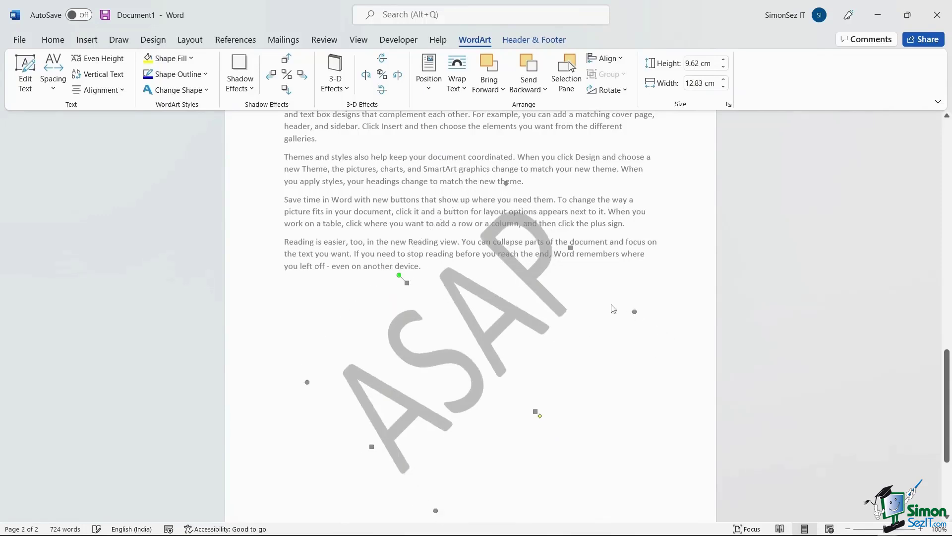
left_click_drag(472, 322, 507, 410)
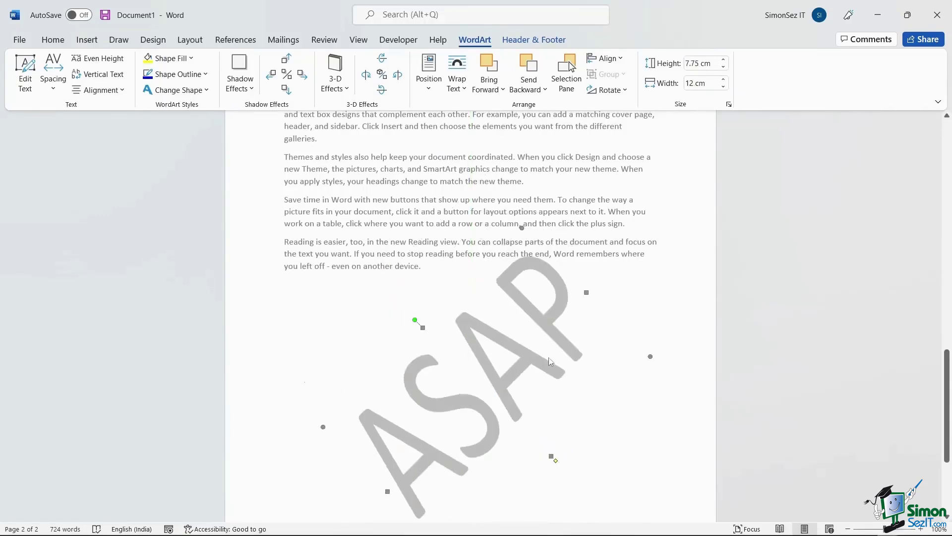
Step: Close header and footer editing to return to the document body
scroll(550, 320, "up", 6)
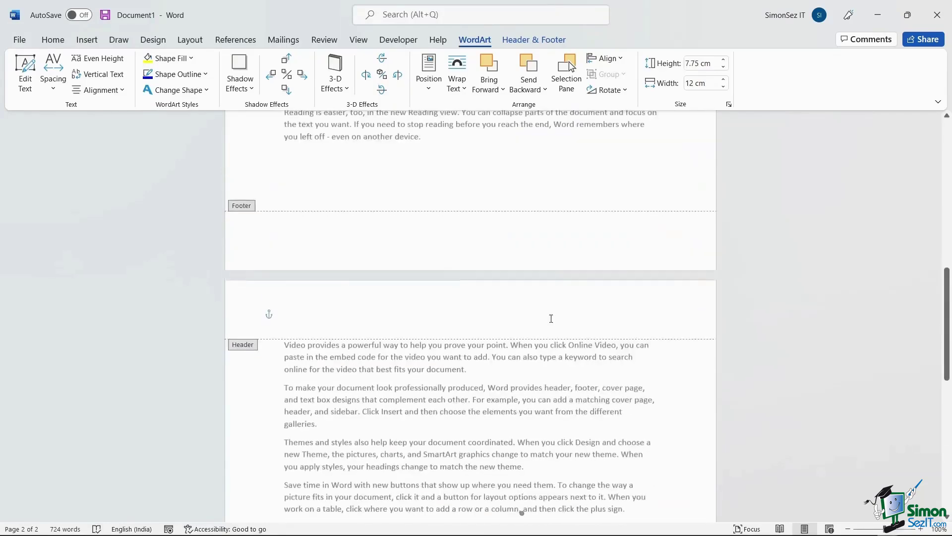
left_click(551, 321)
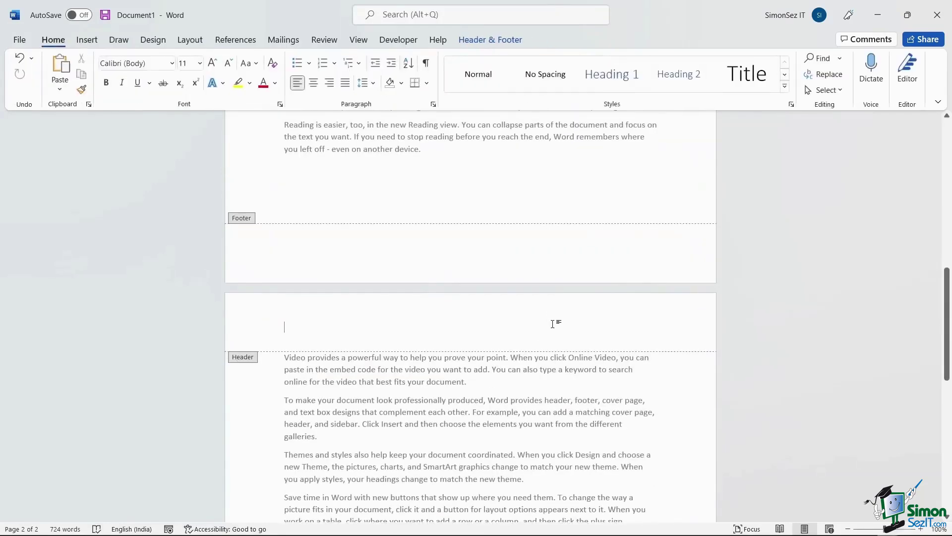
left_click(498, 39)
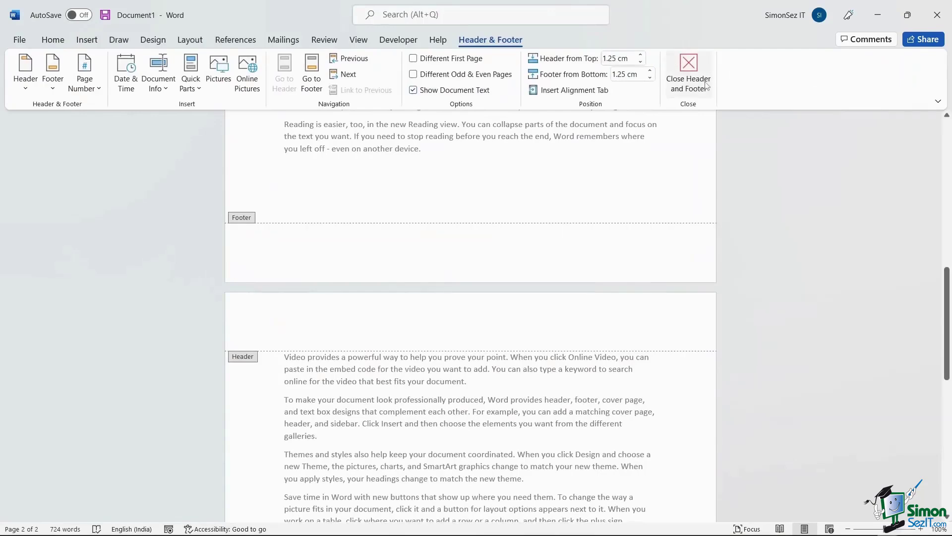
left_click(688, 72)
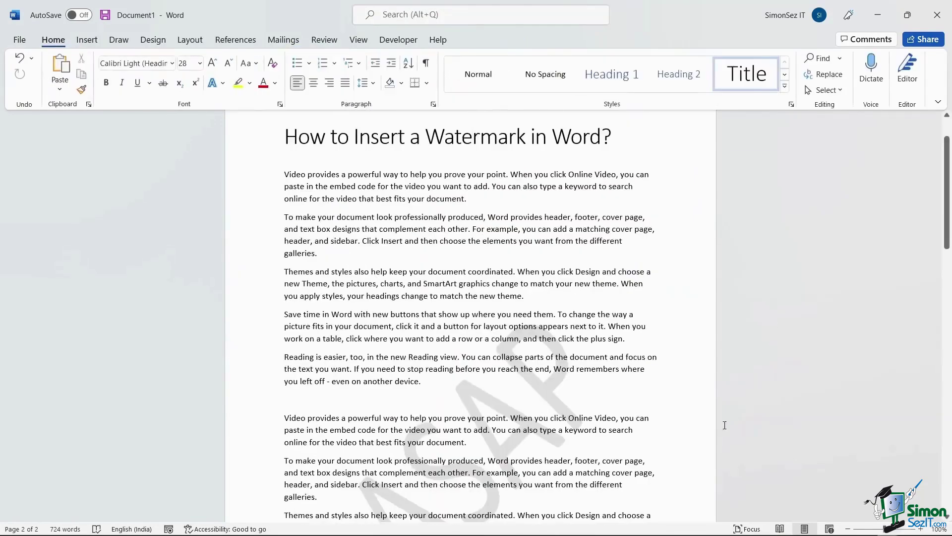
Step: Apply Remove Watermark from the Design tab's Watermark menu to clear the ASAP watermark
scroll(644, 392, "down", 3)
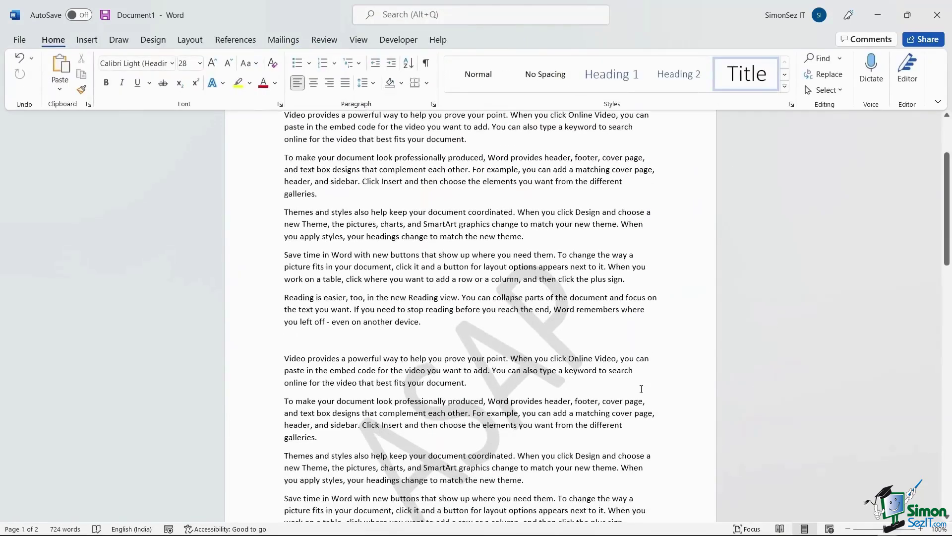
scroll(641, 389, "up", 5)
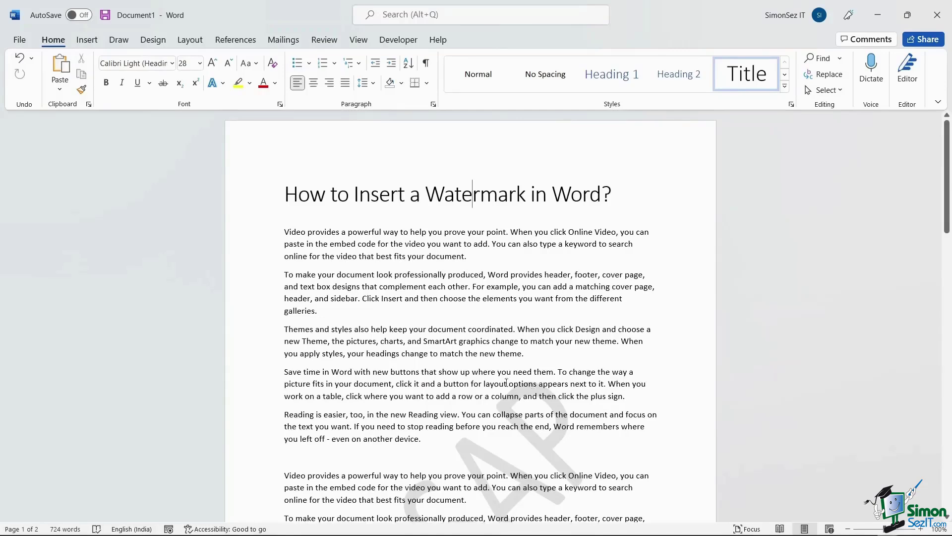
scroll(495, 376, "down", 1)
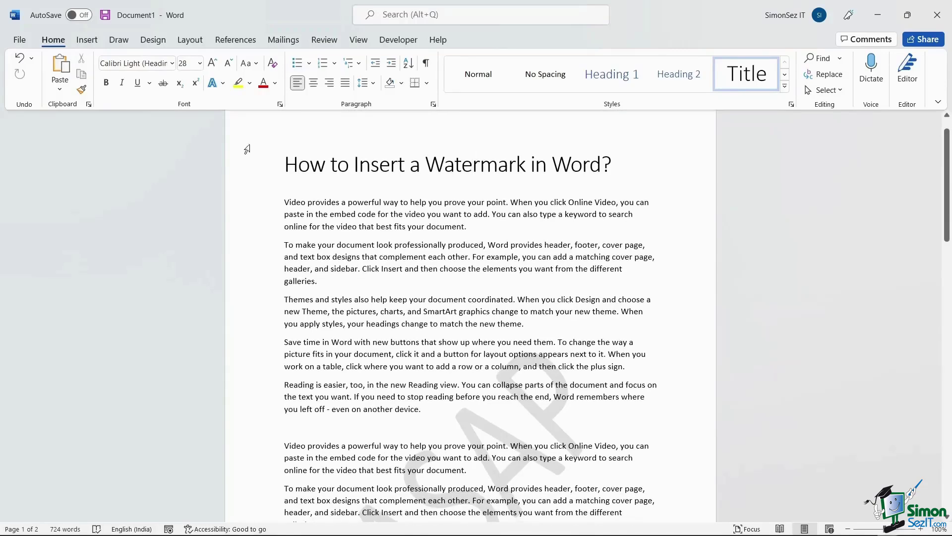
left_click(154, 44)
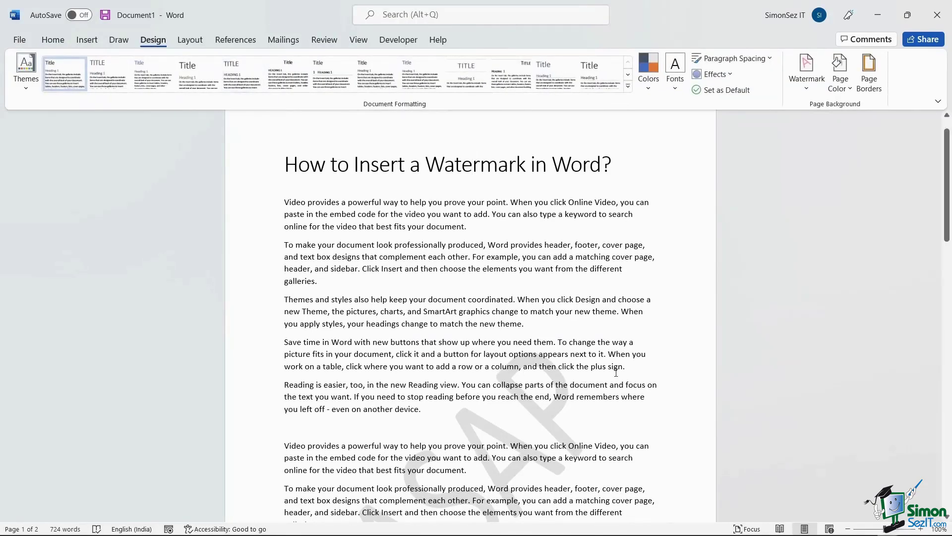
left_click(807, 87)
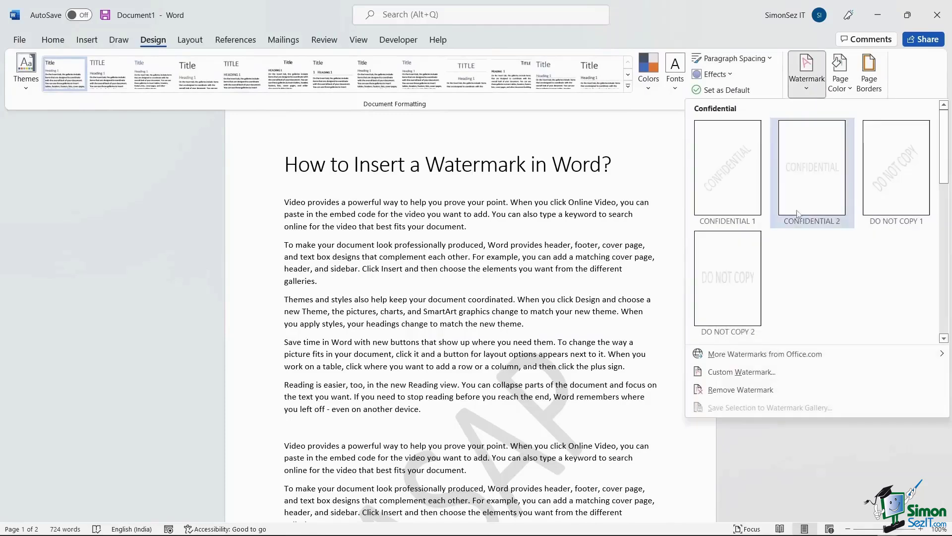
left_click(788, 393)
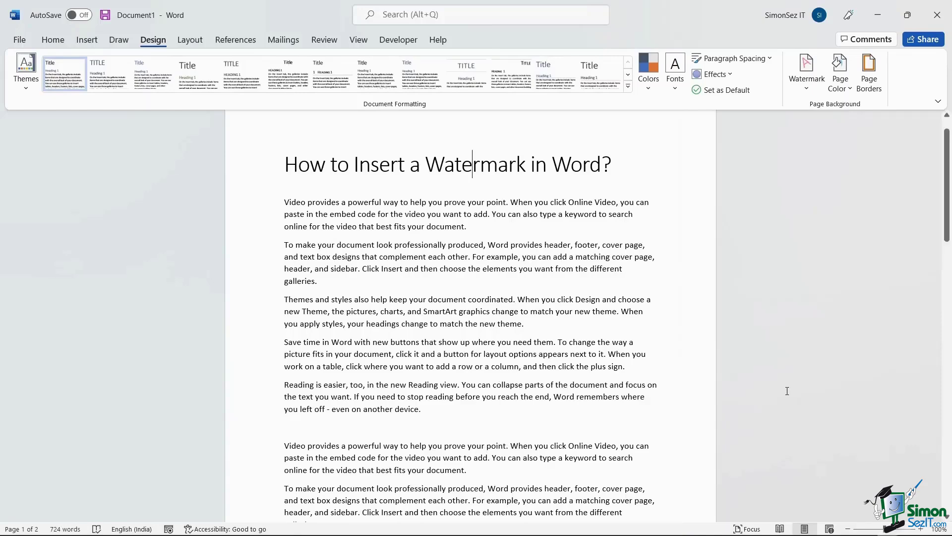
scroll(787, 391, "down", 3)
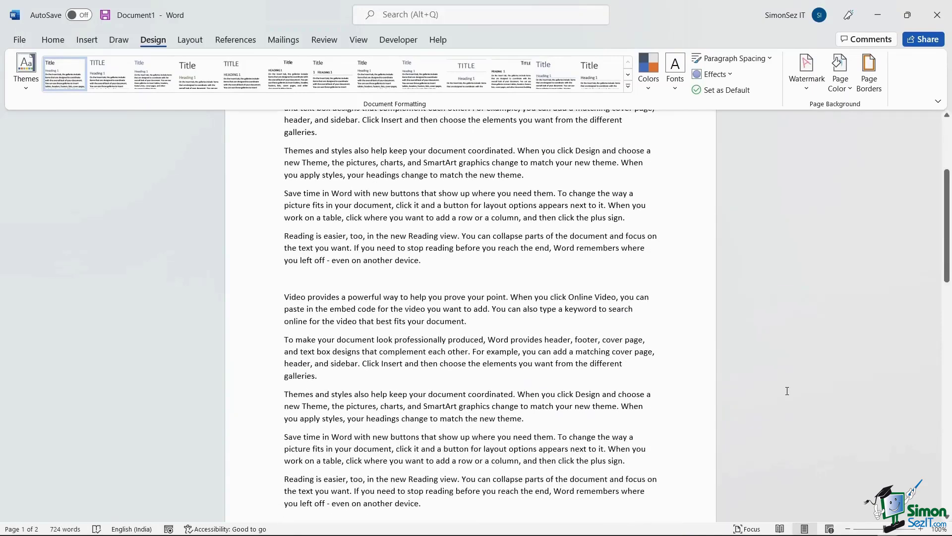